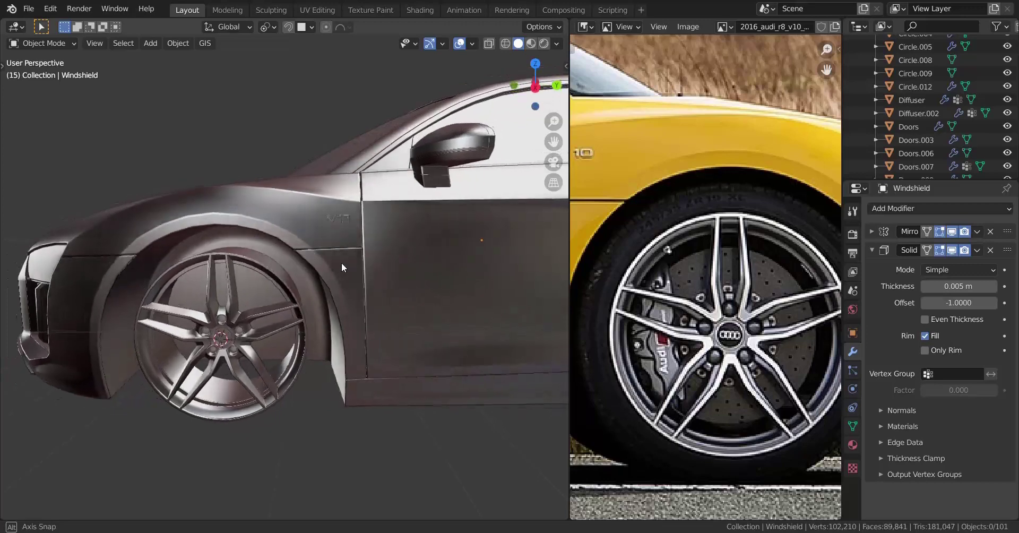
# Step: Examine the car model's side, front wheel and door area against the wheel reference photo
pyautogui.keyDown('shift'); pyautogui.moveTo(490, 237); pyautogui.dragTo(282, 253, button='middle'); pyautogui.keyUp('shift')
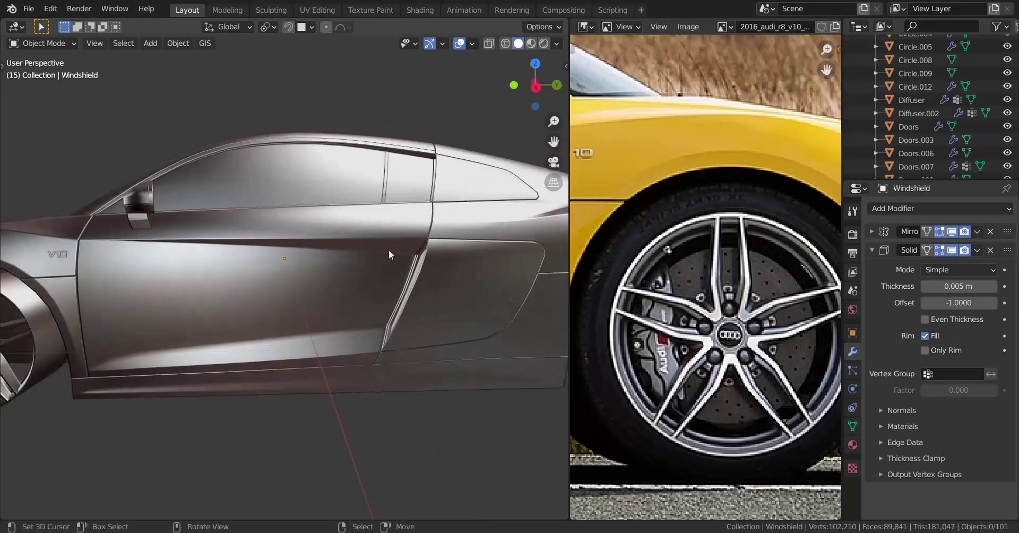
pyautogui.scroll(-1, 181, 301)
pyautogui.keyDown('shift'); pyautogui.moveTo(155, 304); pyautogui.dragTo(309, 235, button='middle'); pyautogui.keyUp('shift')
pyautogui.scroll(3, 326, 303)
pyautogui.scroll(-3, 340, 298)
pyautogui.scroll(2, 297, 251)
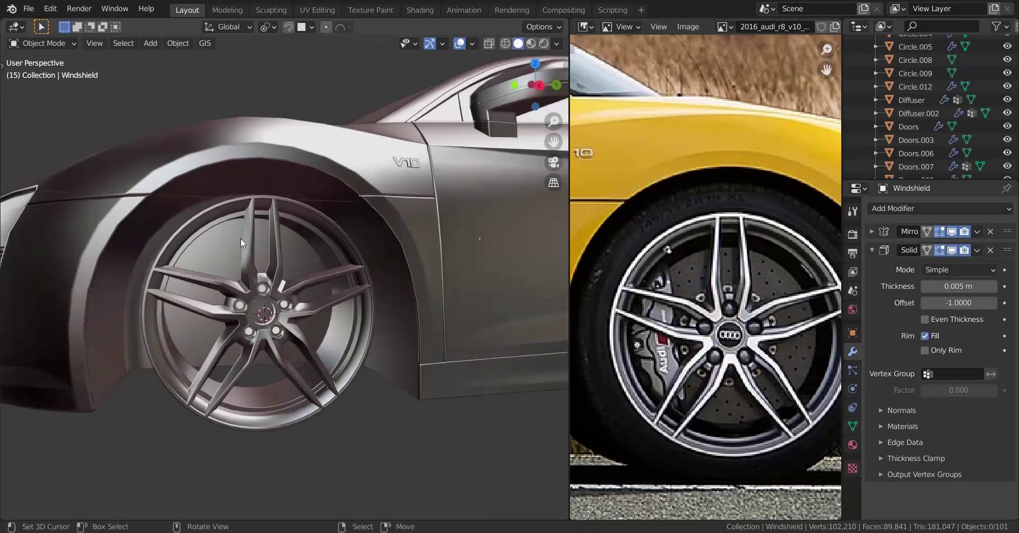
pyautogui.scroll(-2, 255, 292)
pyautogui.moveTo(256, 292)
pyautogui.mouseDown(button='middle')
pyautogui.moveTo(254, 313)
pyautogui.moveTo(218, 329)
pyautogui.moveTo(359, 298)
pyautogui.moveTo(196, 300)
pyautogui.moveTo(338, 301)
pyautogui.moveTo(397, 284)
pyautogui.moveTo(272, 297)
pyautogui.mouseUp(button='middle')
# Step: Open the Doors mesh in Edit Mode from the right orthographic view, with wireframe shading exposing the door handle blueprint
pyautogui.press('KP_3')
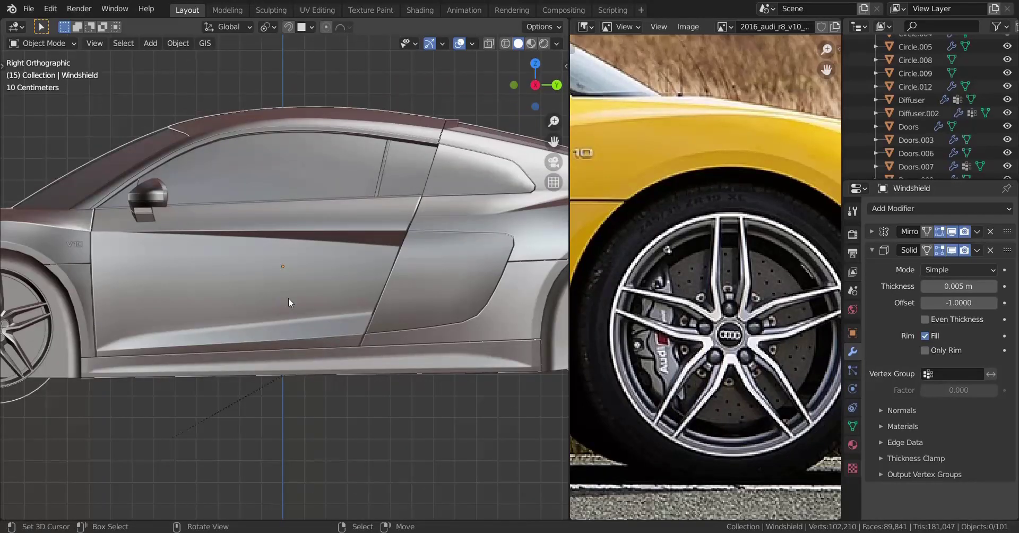
pyautogui.scroll(2, 351, 273)
pyautogui.scroll(3, 339, 281)
pyautogui.click(289, 292)
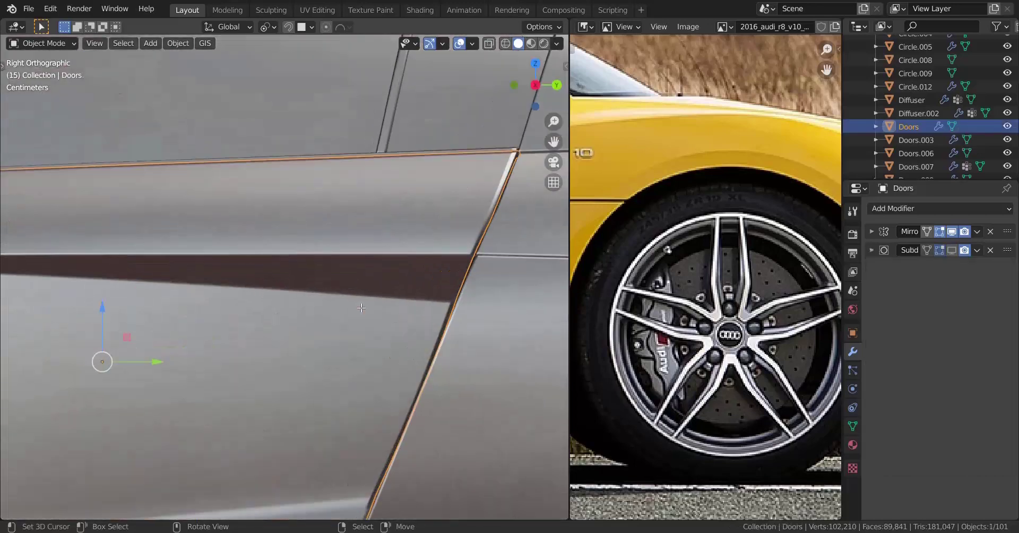
pyautogui.press('Tab')
pyautogui.press('z')
pyautogui.click(322, 312)
pyautogui.scroll(2, 322, 312)
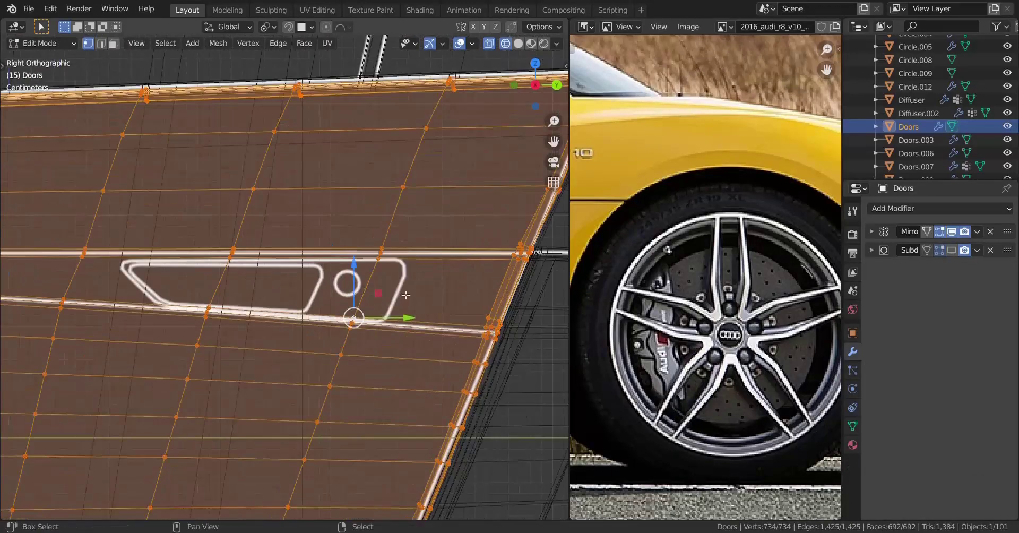
# Step: Compare the door handle in the reference photo with its blueprint outline on the door, in solid and wireframe shading
pyautogui.scroll(-3, 670, 236)
pyautogui.moveTo(662, 234); pyautogui.dragTo(700, 301, button='middle')
pyautogui.scroll(2, 629, 282)
pyautogui.scroll(2, 714, 299)
pyautogui.scroll(2, 415, 289)
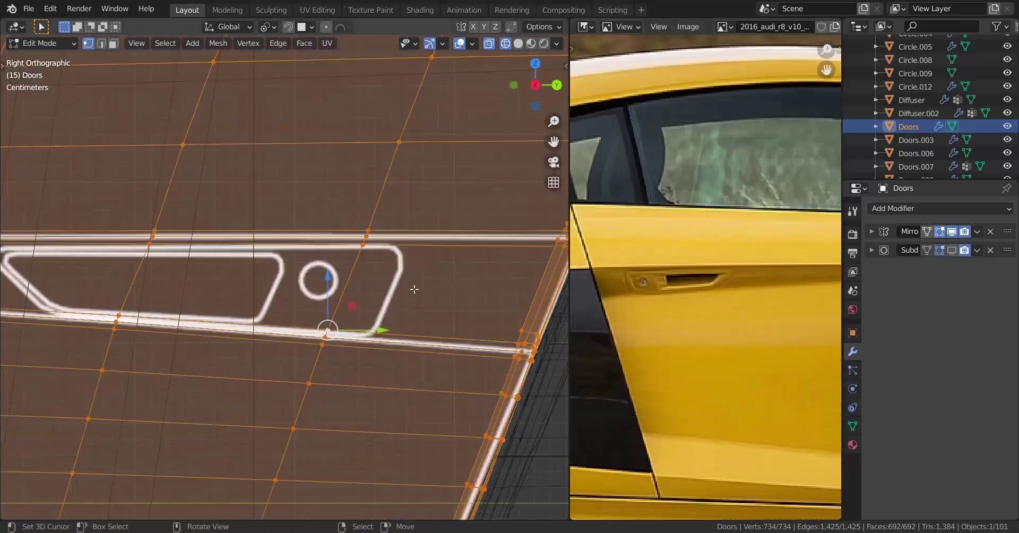
pyautogui.keyDown('shift'); pyautogui.moveTo(385, 274); pyautogui.dragTo(316, 275, button='middle'); pyautogui.keyUp('shift')
pyautogui.scroll(2, 303, 278)
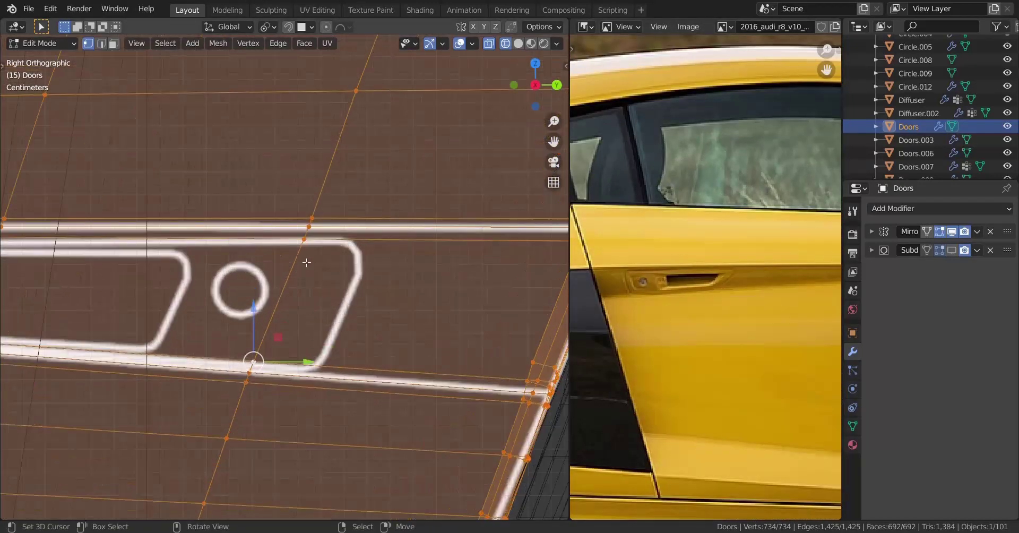
pyautogui.scroll(-4, 306, 262)
pyautogui.press('z')
pyautogui.click(314, 263)
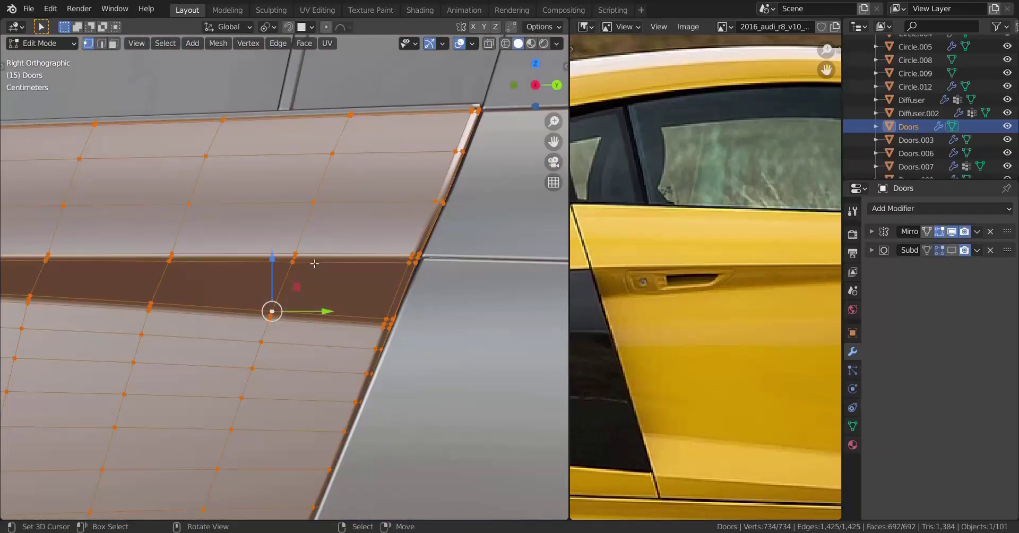
pyautogui.scroll(2, 314, 264)
pyautogui.press('z')
pyautogui.click(273, 278)
pyautogui.scroll(1, 308, 280)
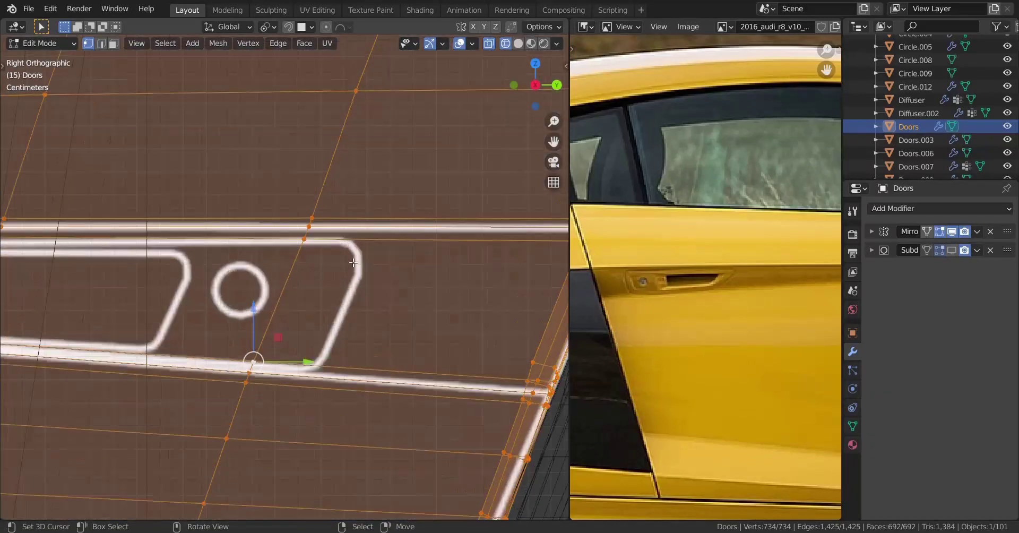
# Step: Knife-cut the rounded rear end of the door handle outline into the door's crease band and check it in solid shading
pyautogui.press('k')
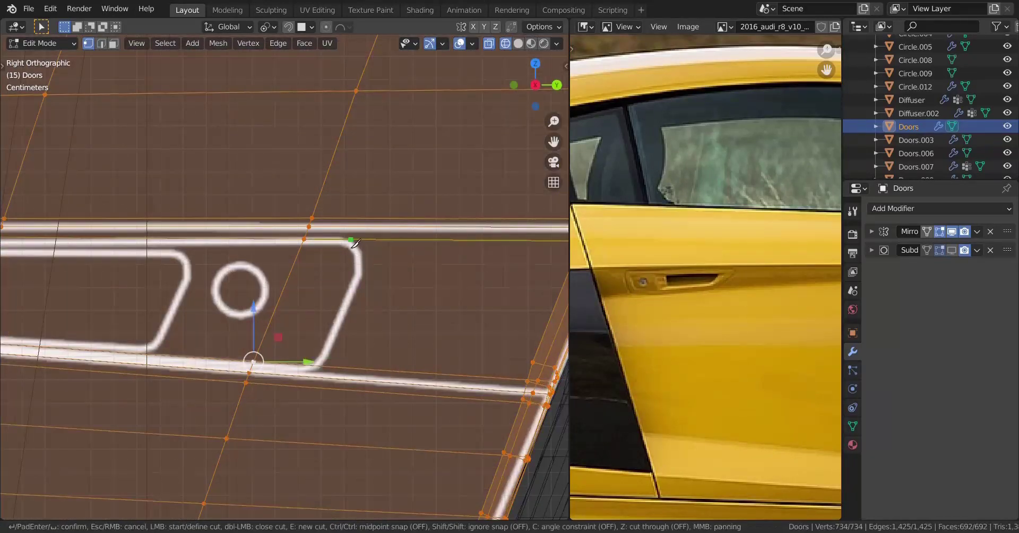
pyautogui.click(348, 240)
pyautogui.click(357, 252)
pyautogui.click(351, 299)
pyautogui.click(328, 348)
pyautogui.click(319, 360)
pyautogui.press('Return')
pyautogui.scroll(-4, 362, 340)
pyautogui.press('z')
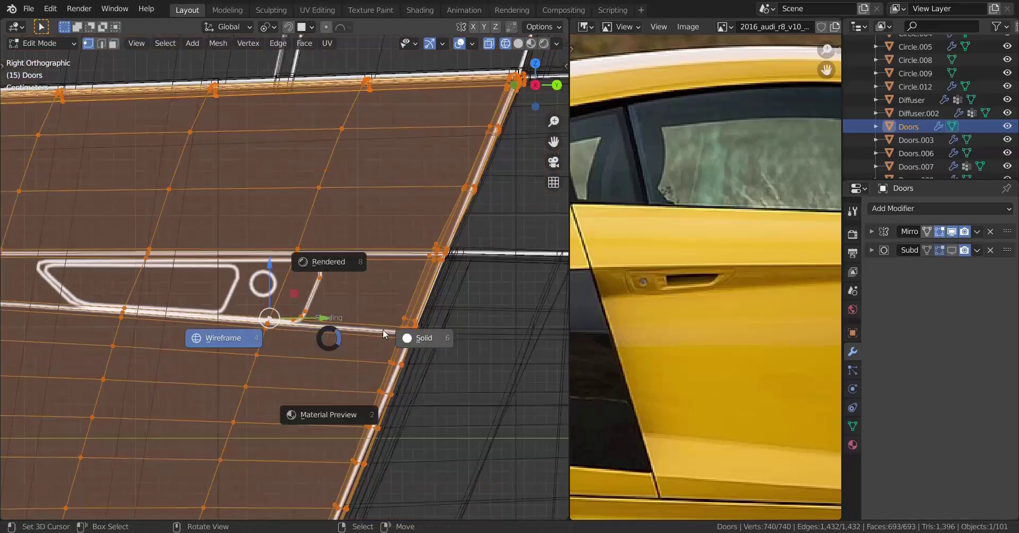
pyautogui.click(396, 336)
pyautogui.scroll(4, 404, 276)
pyautogui.scroll(-1, 367, 287)
pyautogui.scroll(-3, 369, 287)
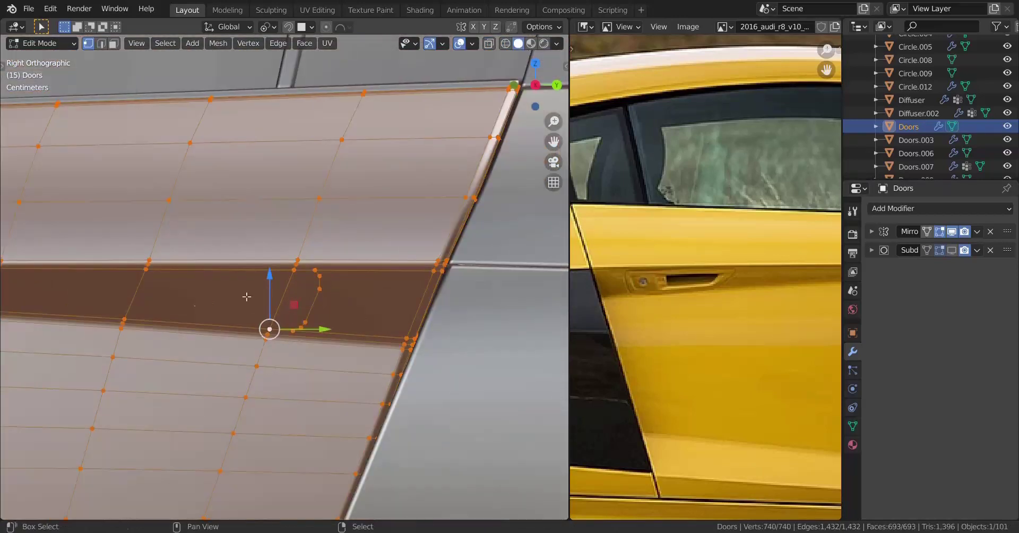
# Step: Knife-cut the slanted front end of the door handle outline into the crease band, following the blueprint in wireframe
pyautogui.scroll(2, 346, 295)
pyautogui.press('z')
pyautogui.click(228, 296)
pyautogui.scroll(4, 420, 302)
pyautogui.scroll(3, 419, 302)
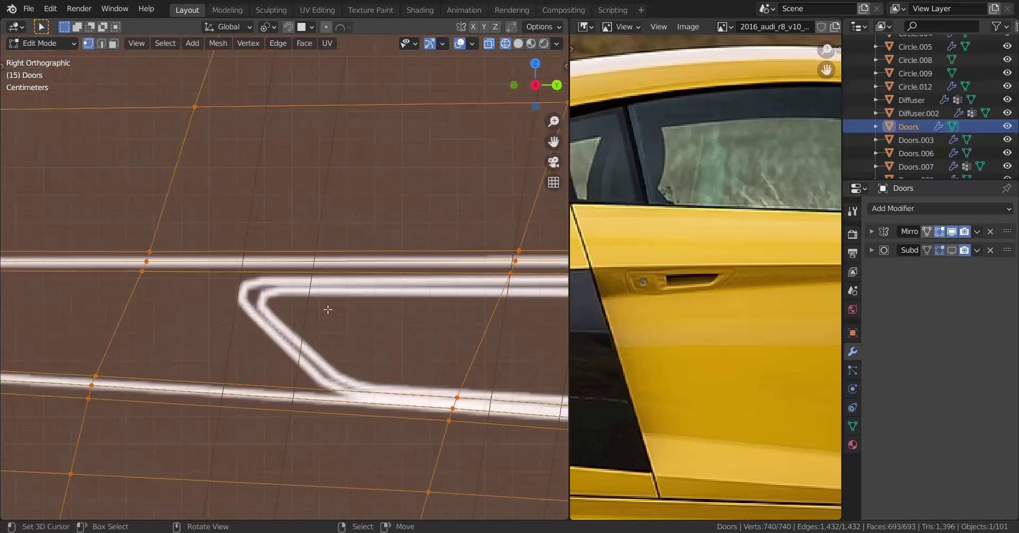
pyautogui.press('k')
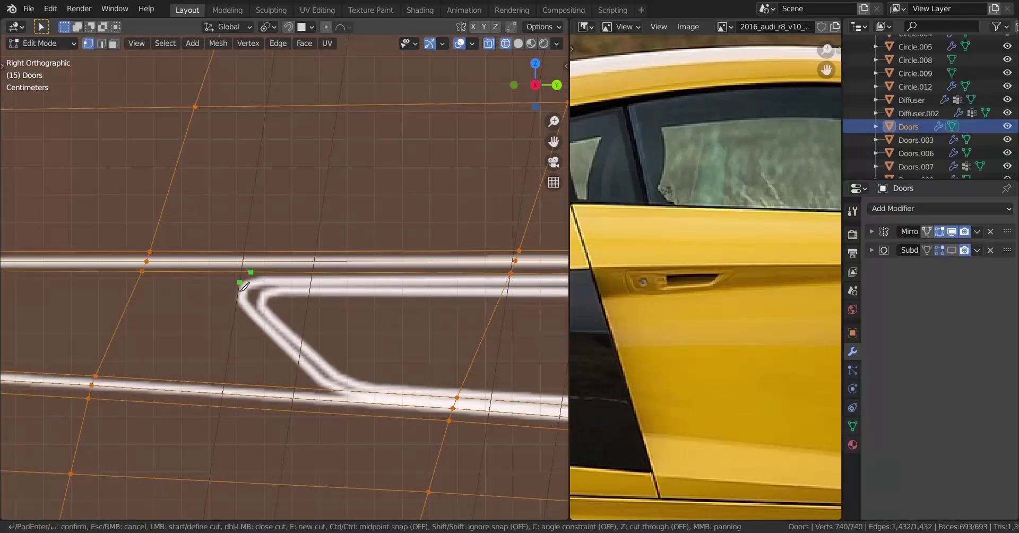
pyautogui.click(239, 285)
pyautogui.click(240, 302)
pyautogui.click(316, 379)
pyautogui.click(328, 384)
pyautogui.press('Return')
pyautogui.scroll(-6, 357, 370)
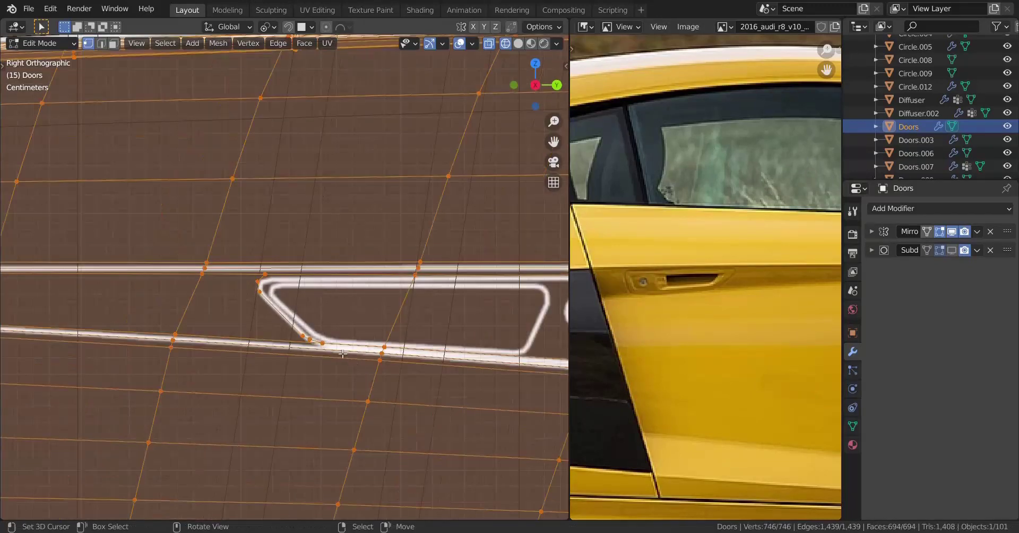
# Step: Switch to solid shading and focus on the front handle cut in vertex select mode
pyautogui.scroll(4, 287, 318)
pyautogui.press('z')
pyautogui.click(332, 320)
pyautogui.scroll(-2, 337, 318)
pyautogui.keyDown('shift'); pyautogui.moveTo(337, 318); pyautogui.dragTo(257, 300, button='middle'); pyautogui.keyUp('shift')
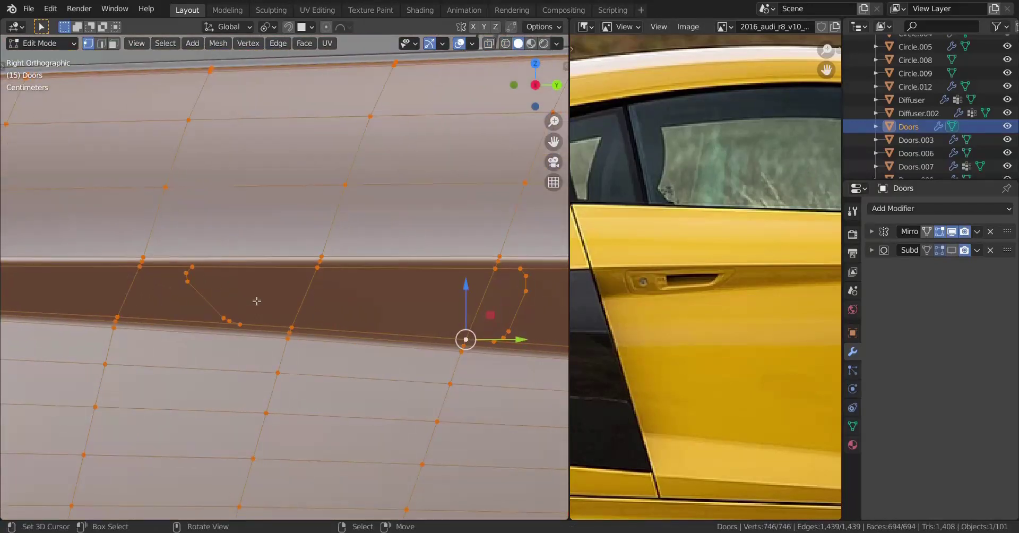
pyautogui.click(113, 43)
pyautogui.scroll(1, 230, 299)
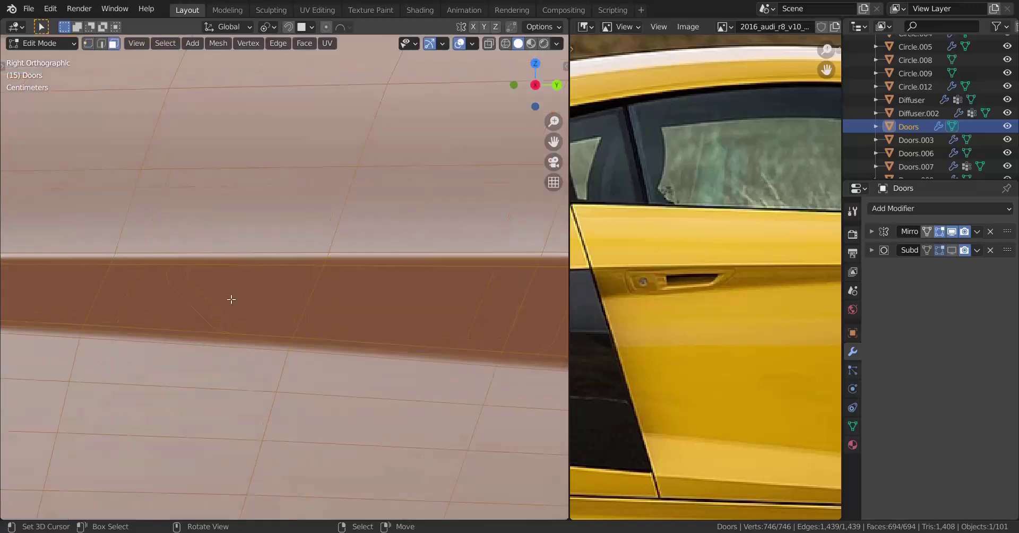
pyautogui.press('1')
pyautogui.scroll(3, 353, 307)
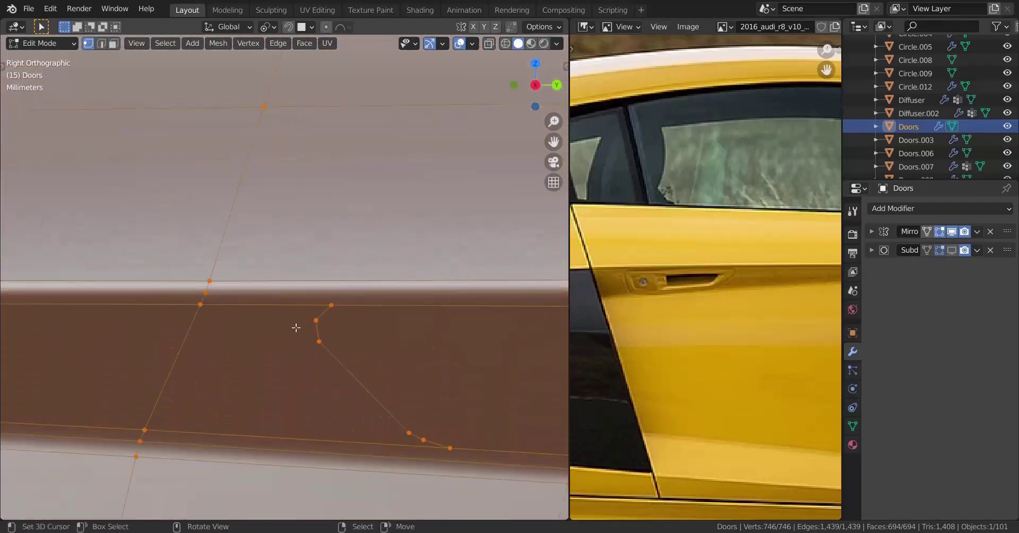
# Step: Connect the two upper corner vertices of the front handle cut to the neighbouring loop's vertex on the band's upper edge
pyautogui.click(314, 346)
pyautogui.keyDown('shift'); pyautogui.click(202, 307); pyautogui.keyUp('shift')
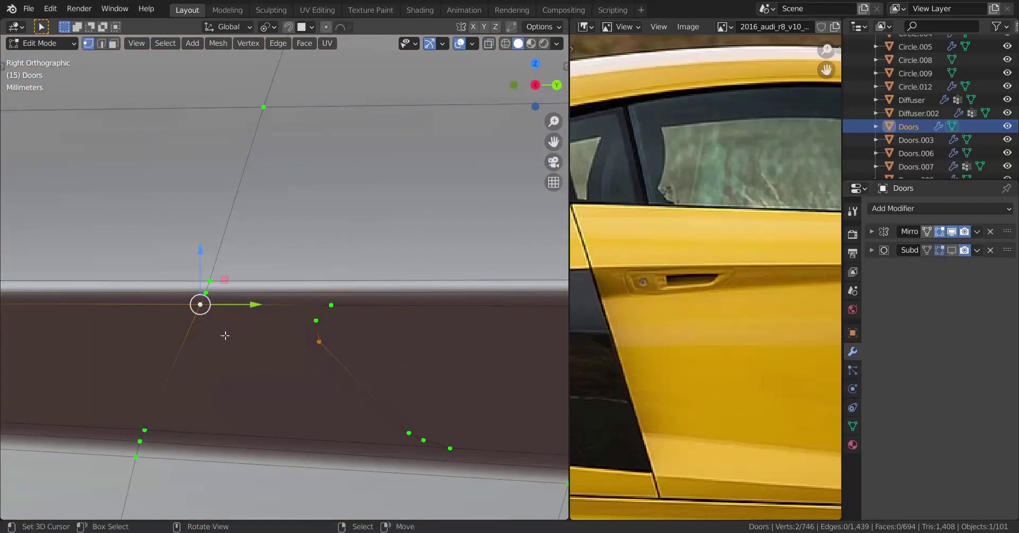
pyautogui.press('j')
pyautogui.rightClick(325, 328)
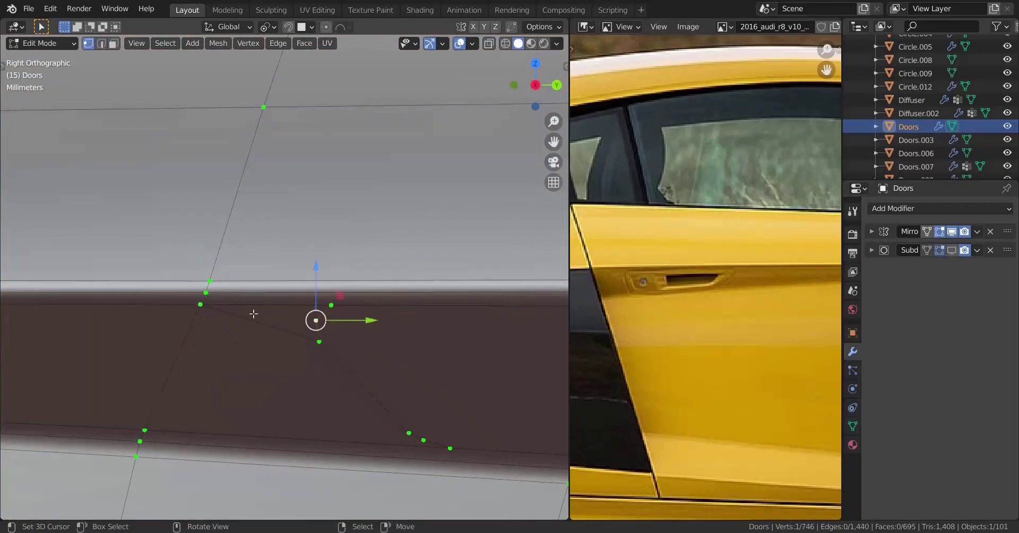
pyautogui.keyDown('shift'); pyautogui.rightClick(207, 312); pyautogui.keyUp('shift')
pyautogui.press('j')
pyautogui.keyDown('shift'); pyautogui.moveTo(371, 398); pyautogui.dragTo(368, 318, button='middle'); pyautogui.keyUp('shift')
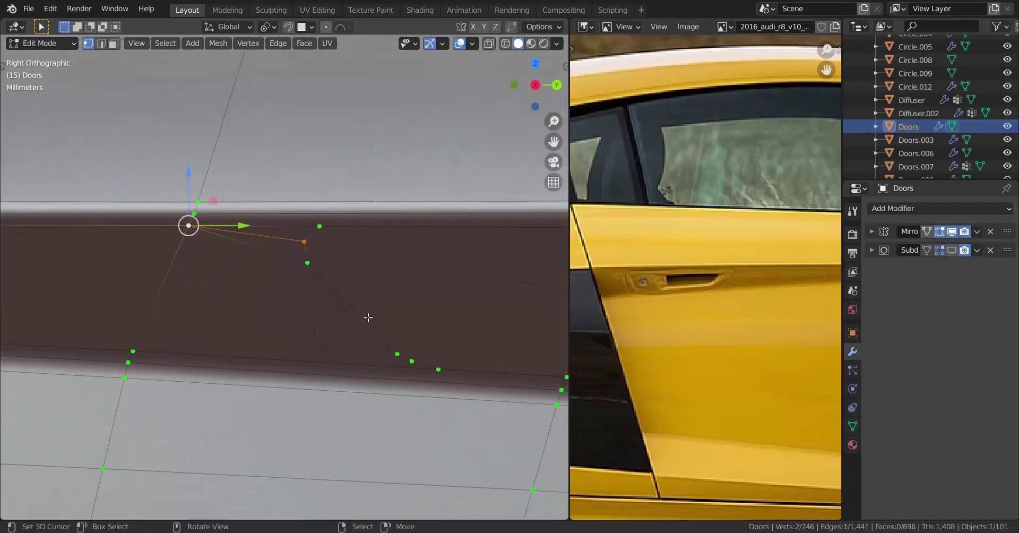
# Step: Connect the two lower corner vertices of the front handle cut to the neighbouring loop's vertex on the band's lower edge
pyautogui.rightClick(392, 352)
pyautogui.keyDown('shift'); pyautogui.rightClick(134, 351); pyautogui.keyUp('shift')
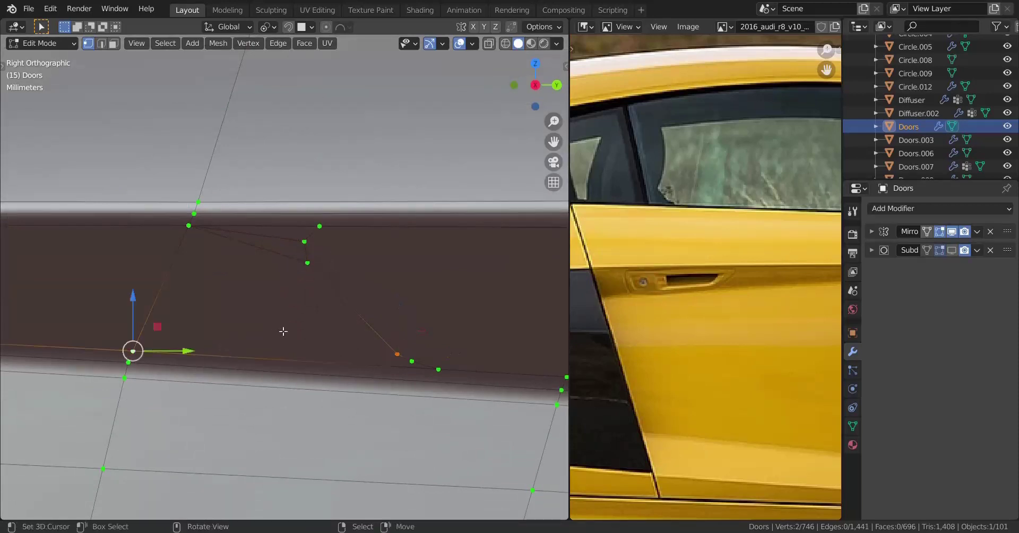
pyautogui.press('j')
pyautogui.rightClick(412, 361)
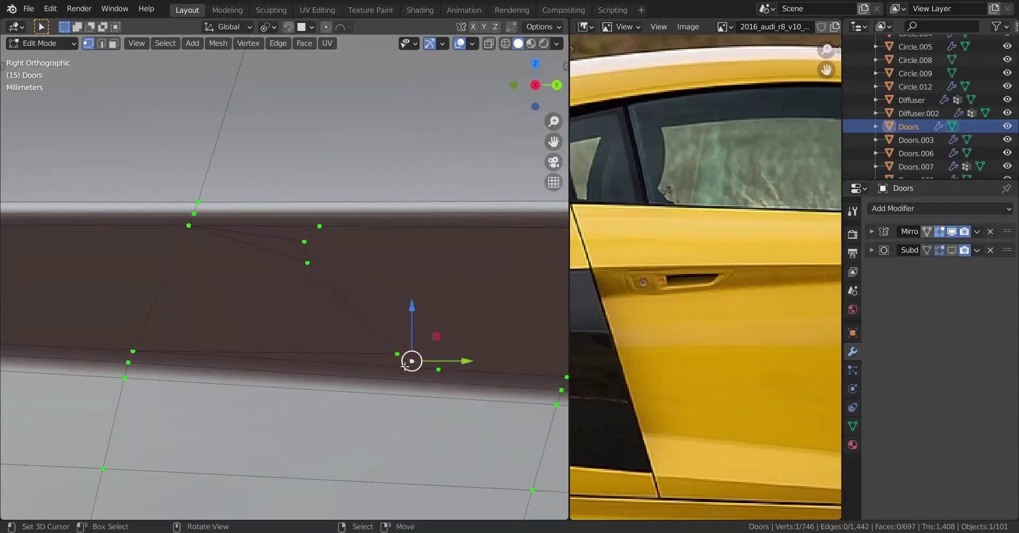
pyautogui.keyDown('shift'); pyautogui.rightClick(133, 350); pyautogui.keyUp('shift')
pyautogui.press('j')
# Step: Inspect the door's crease band and the handle cuts from several angles, in Edit Mode and Object Mode
pyautogui.scroll(-2, 260, 343)
pyautogui.keyDown('shift'); pyautogui.moveTo(308, 305); pyautogui.dragTo(187, 274, button='middle'); pyautogui.keyUp('shift')
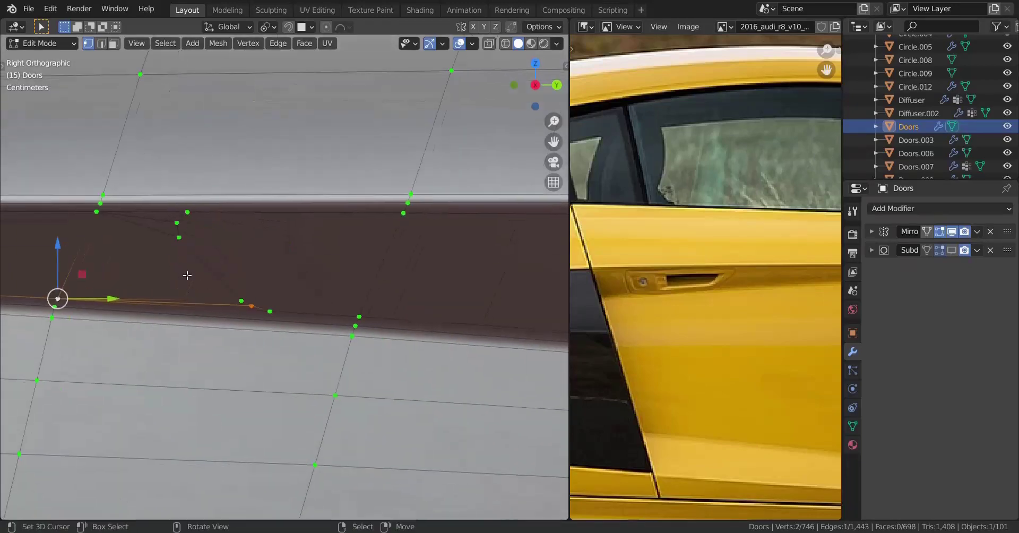
pyautogui.scroll(-2, 196, 274)
pyautogui.moveTo(262, 284); pyautogui.dragTo(260, 251, button='middle')
pyautogui.scroll(-3, 260, 251)
pyautogui.keyDown('shift'); pyautogui.moveTo(228, 120); pyautogui.dragTo(261, 250, button='middle'); pyautogui.keyUp('shift')
pyautogui.scroll(-2, 262, 250)
pyautogui.moveTo(337, 240); pyautogui.dragTo(209, 292, button='middle')
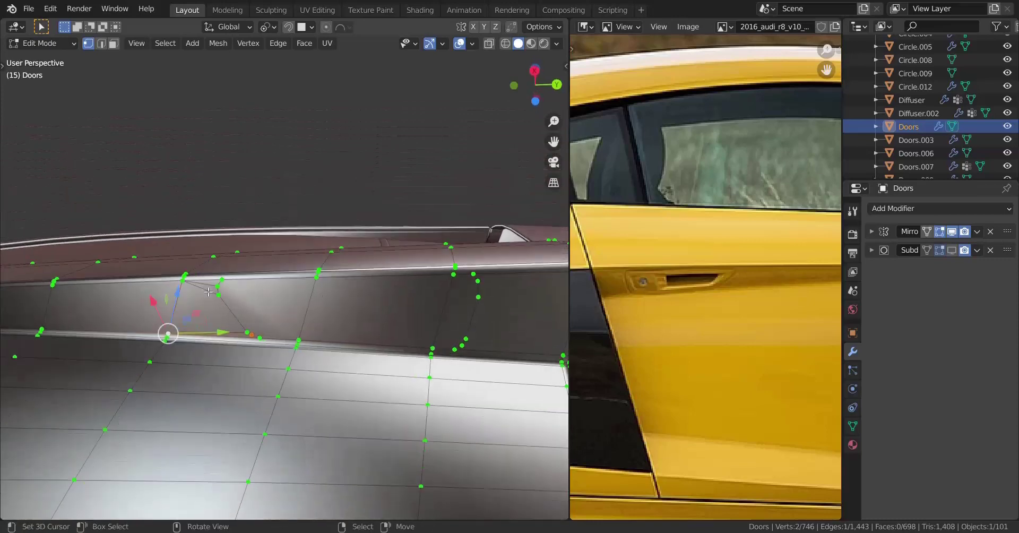
pyautogui.scroll(-2, 404, 328)
pyautogui.press('Tab')
pyautogui.moveTo(404, 328); pyautogui.dragTo(393, 289, button='middle')
pyautogui.scroll(1, 241, 335)
# Step: Connect the two lower corner vertices of the rear handle cut to the band's lower corner vertex at the door's rear edge
pyautogui.press('Tab')
pyautogui.moveTo(337, 312); pyautogui.dragTo(318, 311, button='middle')
pyautogui.click(292, 303)
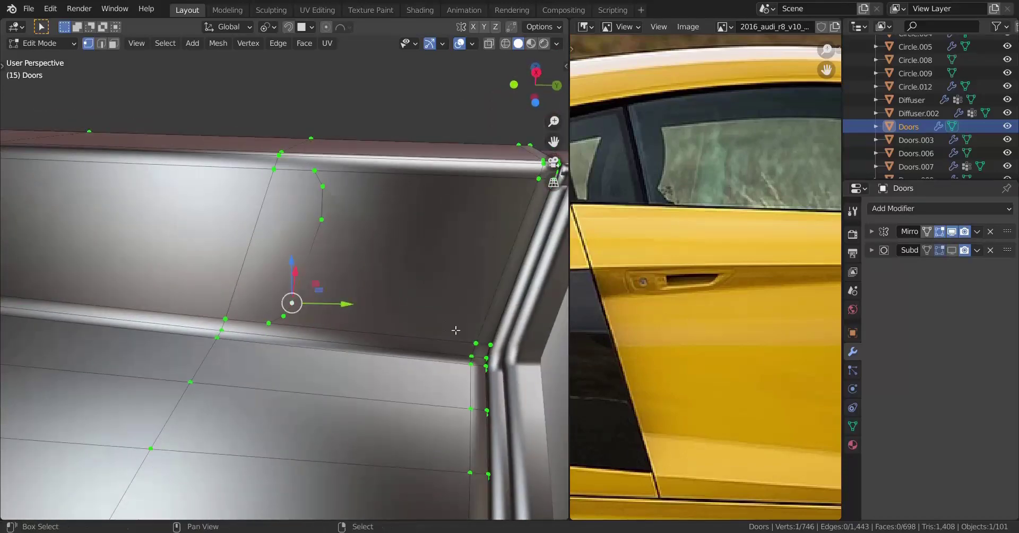
pyautogui.keyDown('shift'); pyautogui.click(466, 332); pyautogui.keyUp('shift')
pyautogui.press('j')
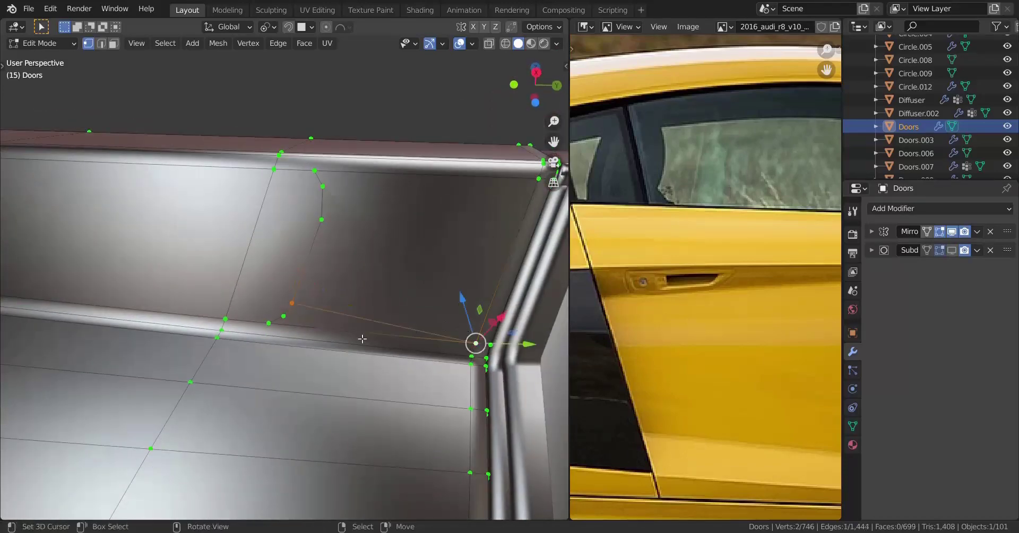
pyautogui.click(291, 320)
pyautogui.keyDown('shift'); pyautogui.click(474, 343); pyautogui.keyUp('shift')
pyautogui.press('j')
# Step: Connect the two upper corner vertices of the rear handle cut to the band's upper corner vertex at the door's rear edge
pyautogui.click(340, 222)
pyautogui.keyDown('shift'); pyautogui.click(533, 186); pyautogui.keyUp('shift')
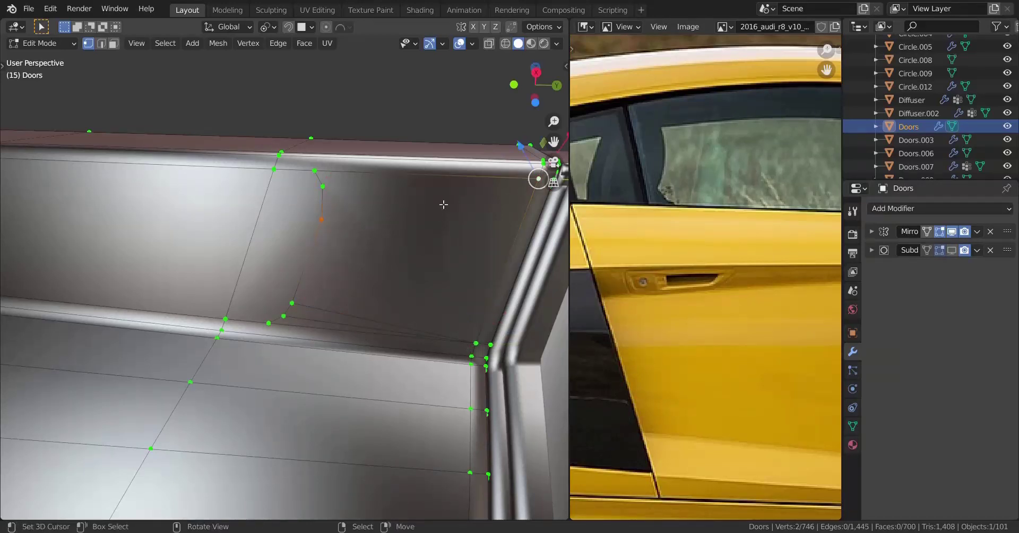
pyautogui.press('j')
pyautogui.click(322, 186)
pyautogui.keyDown('shift'); pyautogui.click(538, 179); pyautogui.keyUp('shift')
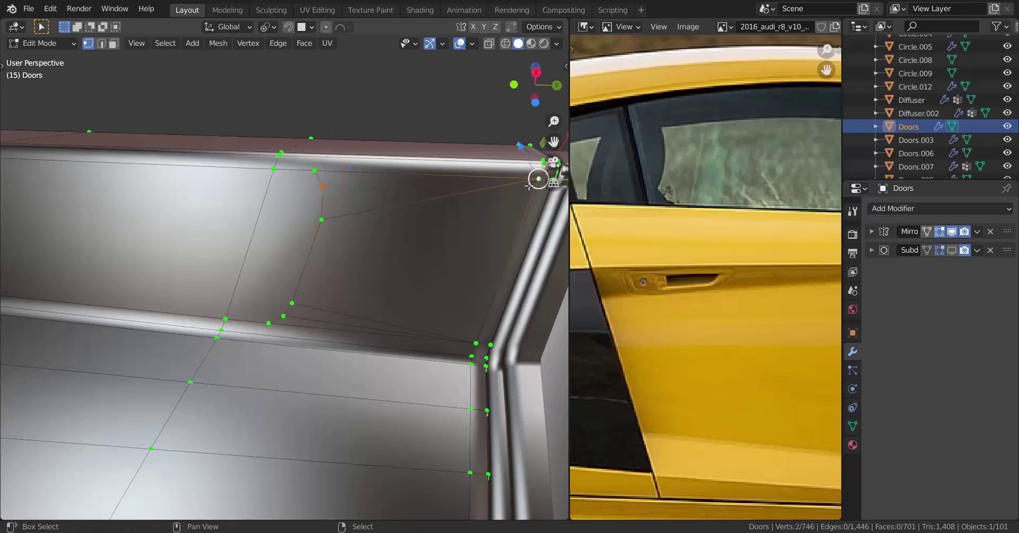
pyautogui.press('j')
# Step: Clear the selection, check the door surface in Object Mode, and resume editing it in the right orthographic view
pyautogui.scroll(-4, 350, 221)
pyautogui.press('a')
pyautogui.moveTo(323, 234); pyautogui.dragTo(299, 270, button='middle')
pyautogui.press('Tab')
pyautogui.press('KP_3')
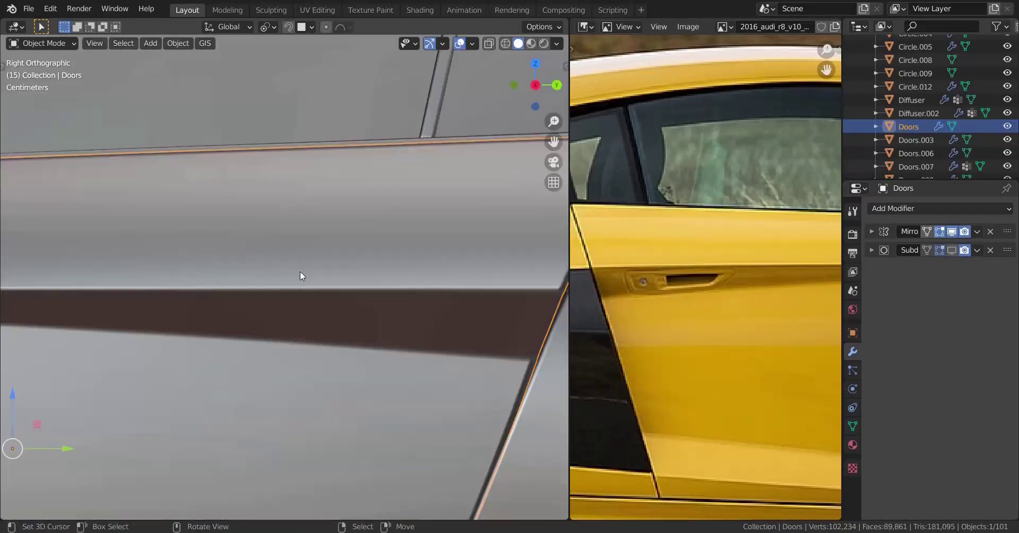
pyautogui.press('Tab')
pyautogui.scroll(2, 304, 276)
pyautogui.keyDown('shift'); pyautogui.moveTo(343, 317); pyautogui.dragTo(280, 287, button='middle'); pyautogui.keyUp('shift')
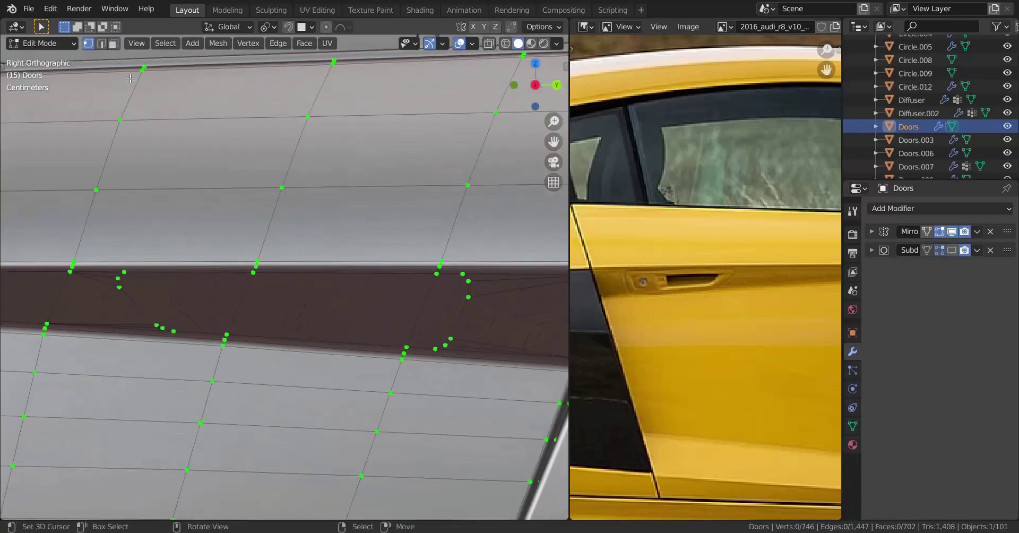
# Step: Select the three faces inside the door handle outline in face select mode, using wireframe shading as a guide
pyautogui.click(118, 48)
pyautogui.press('z')
pyautogui.click(136, 270)
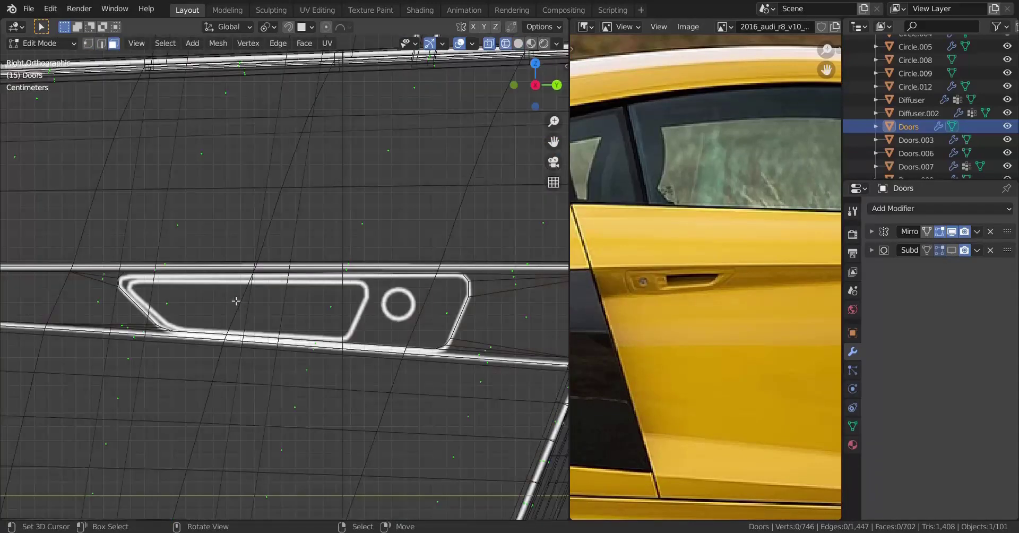
pyautogui.click(174, 305)
pyautogui.keyDown('shift'); pyautogui.click(325, 308); pyautogui.keyUp('shift')
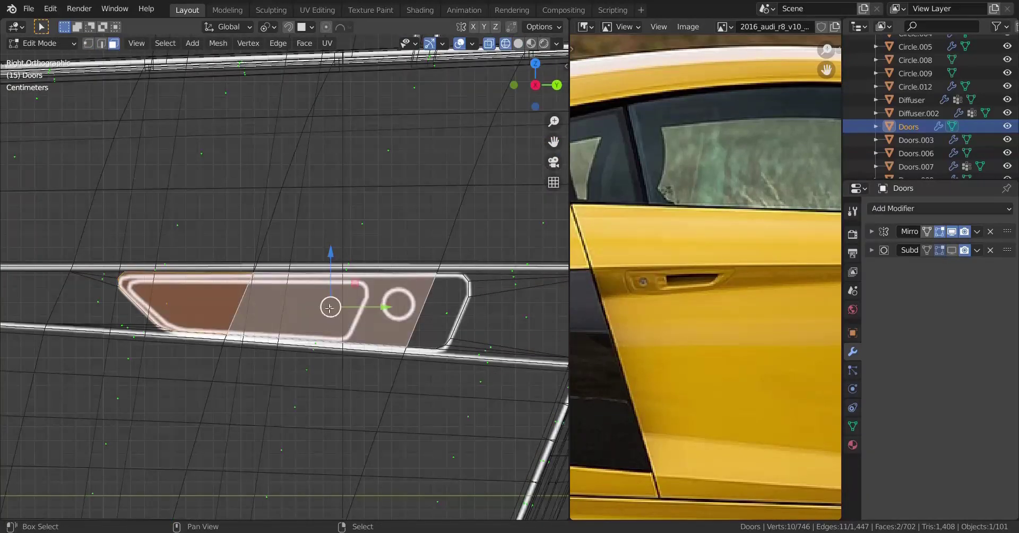
pyautogui.keyDown('shift'); pyautogui.click(453, 314); pyautogui.keyUp('shift')
# Step: Inset the three selected door handle faces by a very thin margin of about 0.001 in solid shading
pyautogui.press('z')
pyautogui.click(338, 312)
pyautogui.scroll(1, 301, 299)
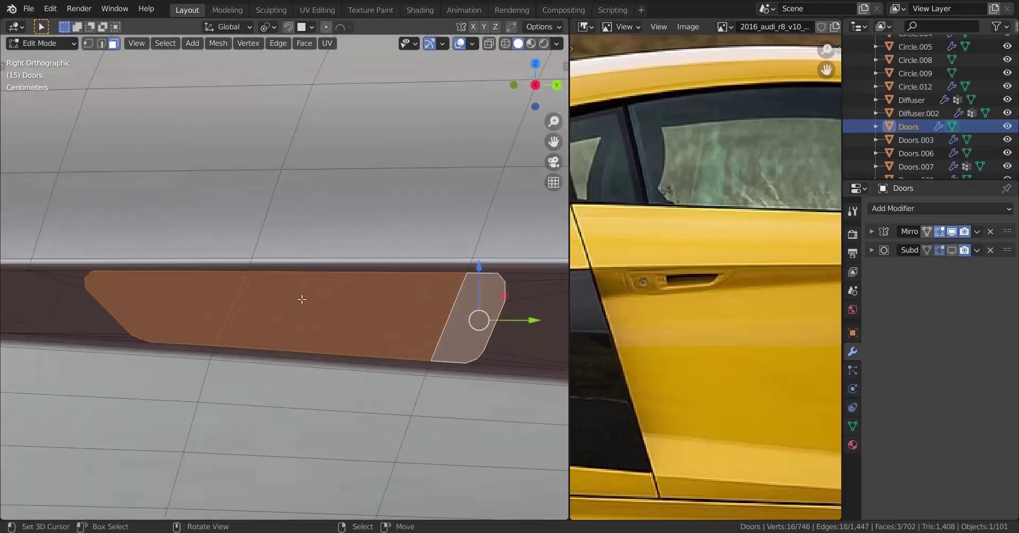
pyautogui.keyDown('shift'); pyautogui.moveTo(287, 283); pyautogui.dragTo(261, 272, button='middle'); pyautogui.keyUp('shift')
pyautogui.scroll(1, 262, 273)
pyautogui.keyDown('shift'); pyautogui.moveTo(322, 256); pyautogui.dragTo(236, 267, button='middle'); pyautogui.keyUp('shift')
pyautogui.scroll(3, 286, 259)
pyautogui.scroll(1, 236, 268)
pyautogui.press('i')
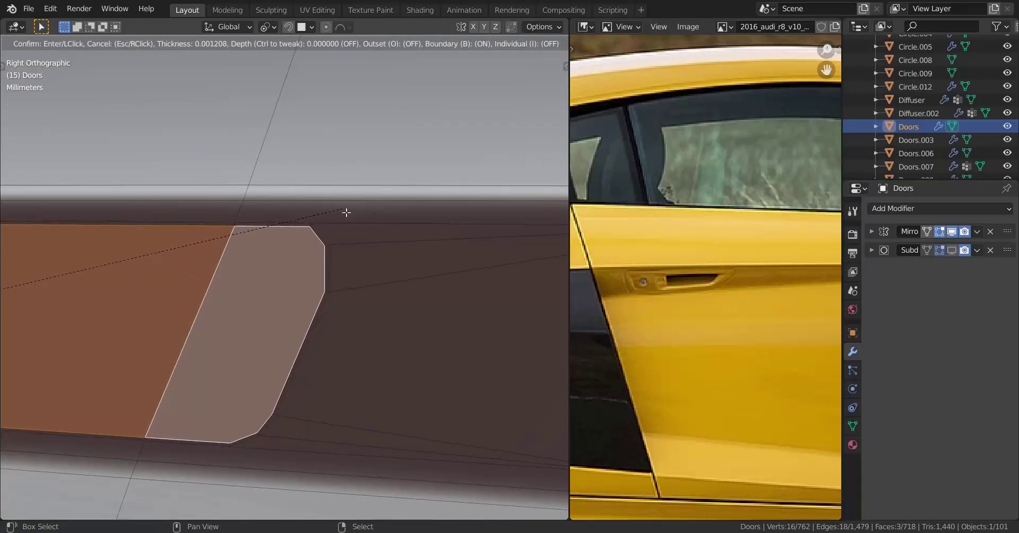
pyautogui.click(357, 208)
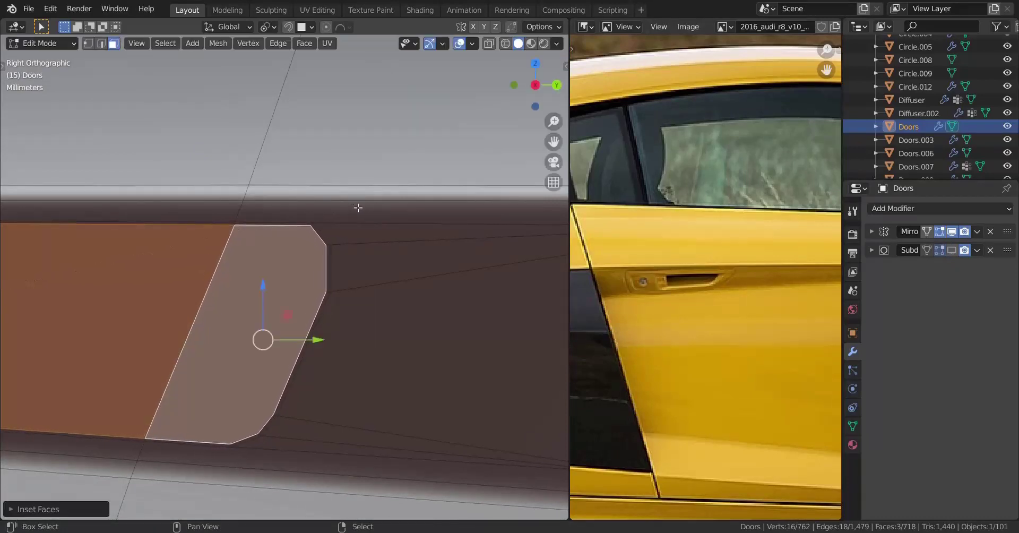
# Step: Check the door surface in Object Mode, and resume editing the mesh in the right orthographic view with wireframe shading
pyautogui.scroll(-2, 356, 208)
pyautogui.press('Tab')
pyautogui.moveTo(294, 247); pyautogui.dragTo(212, 156, button='middle')
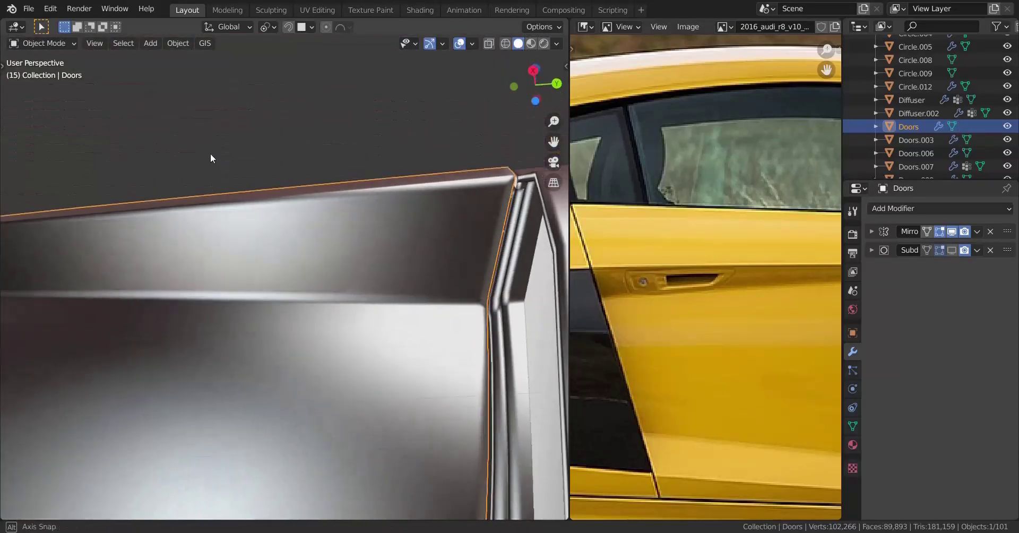
pyautogui.moveTo(189, 257); pyautogui.dragTo(236, 245, button='middle')
pyautogui.press('KP_3')
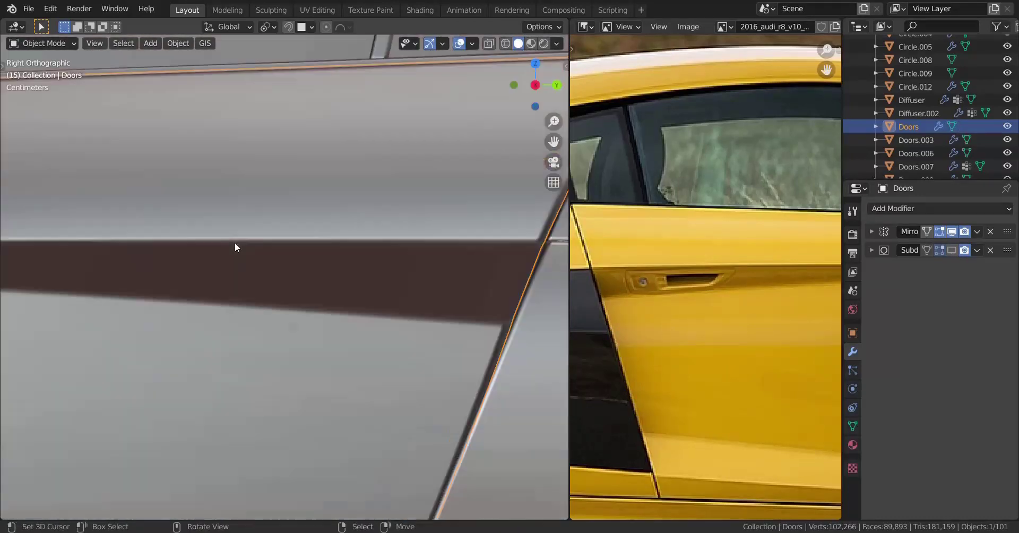
pyautogui.press('Tab')
pyautogui.scroll(2, 235, 242)
pyautogui.press('z')
pyautogui.click(49, 263)
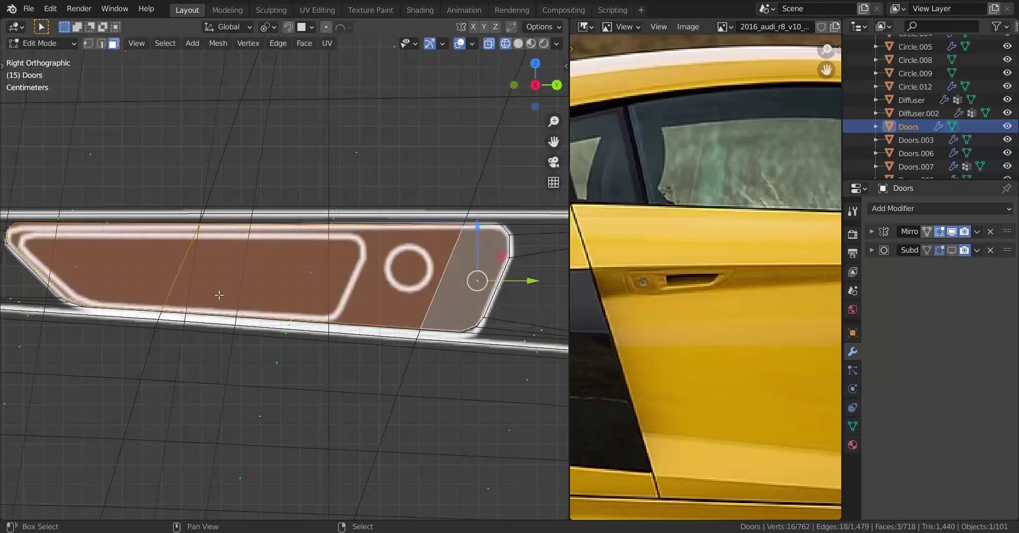
# Step: Examine the selected handle faces against the blueprint's inner recess outline and keyhole circle in wireframe and solid shading
pyautogui.scroll(3, 228, 291)
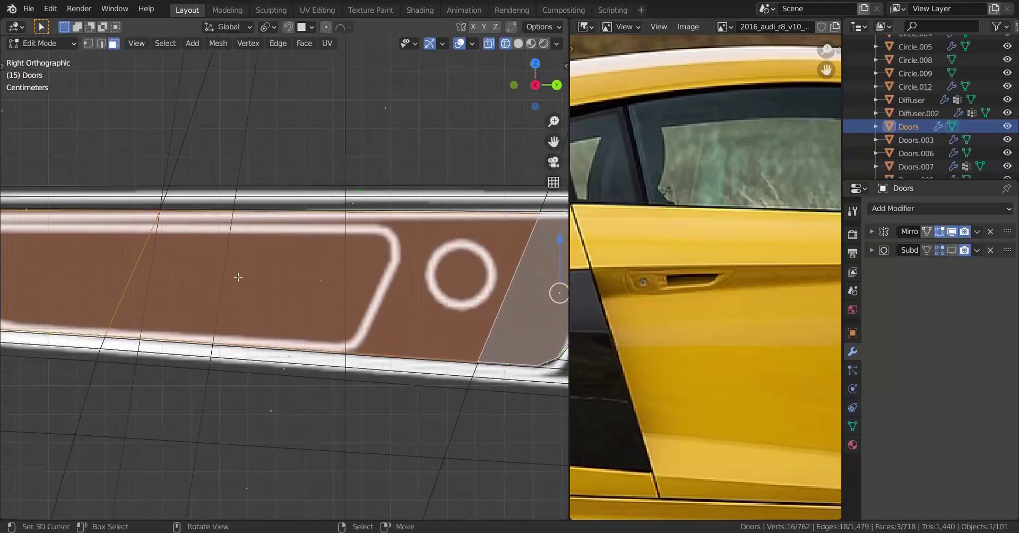
pyautogui.scroll(-1, 345, 272)
pyautogui.keyDown('shift'); pyautogui.moveTo(371, 270); pyautogui.dragTo(419, 264, button='middle'); pyautogui.keyUp('shift')
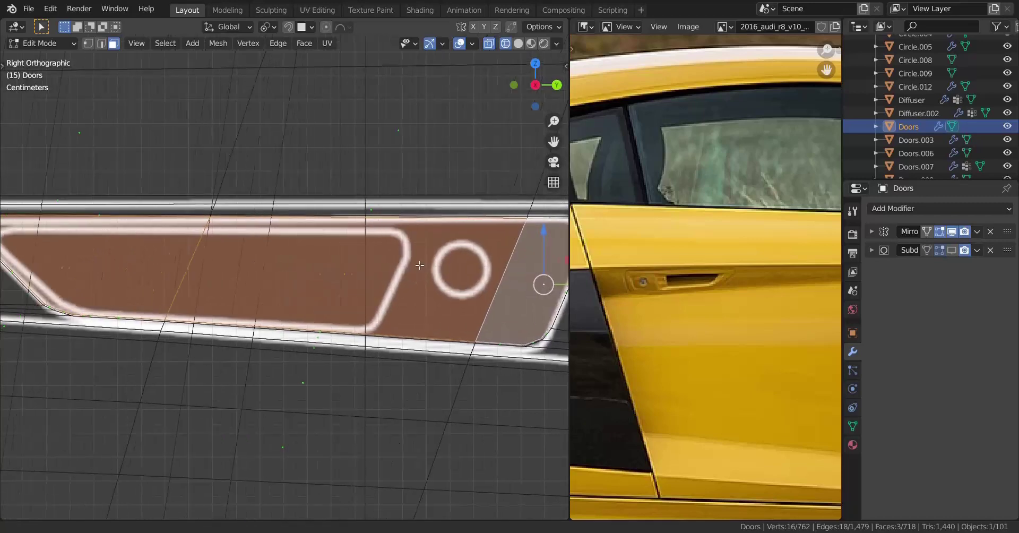
pyautogui.keyDown('shift'); pyautogui.moveTo(92, 246); pyautogui.dragTo(197, 248, button='middle'); pyautogui.keyUp('shift')
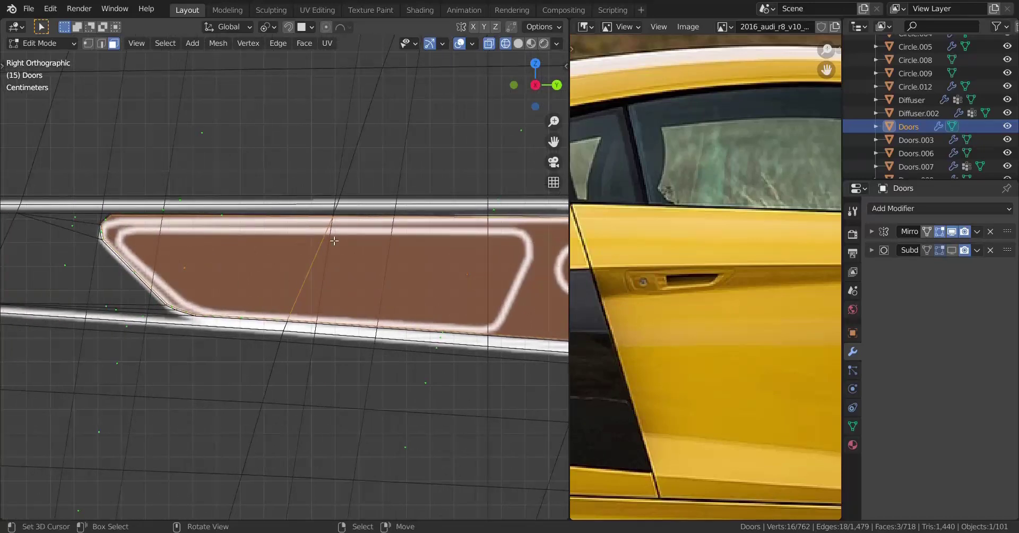
pyautogui.press('z')
pyautogui.click(364, 304)
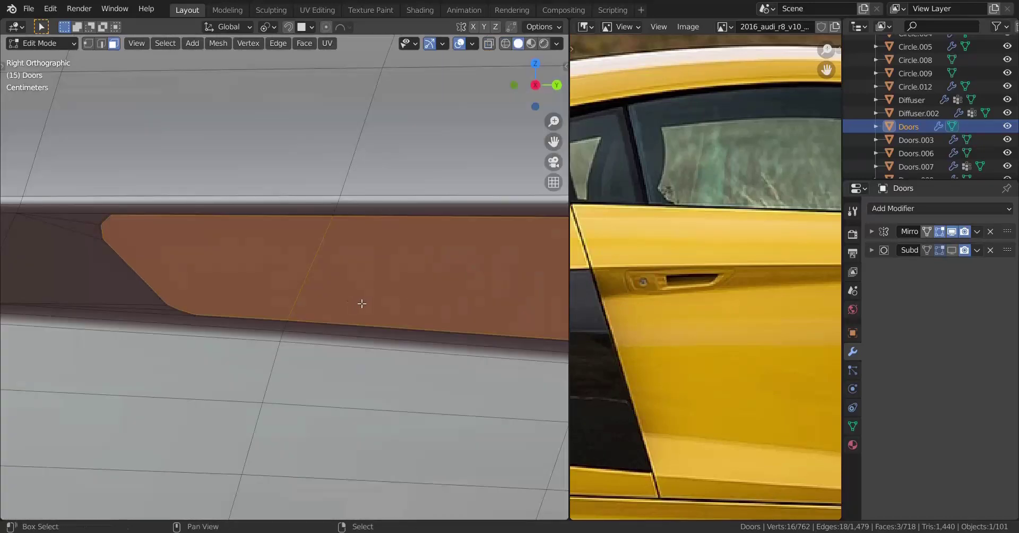
pyautogui.keyDown('shift'); pyautogui.moveTo(406, 301); pyautogui.dragTo(362, 292, button='middle'); pyautogui.keyUp('shift')
pyautogui.press('a')
pyautogui.hotkey('alt', 'a')
pyautogui.press('z')
pyautogui.click(186, 293)
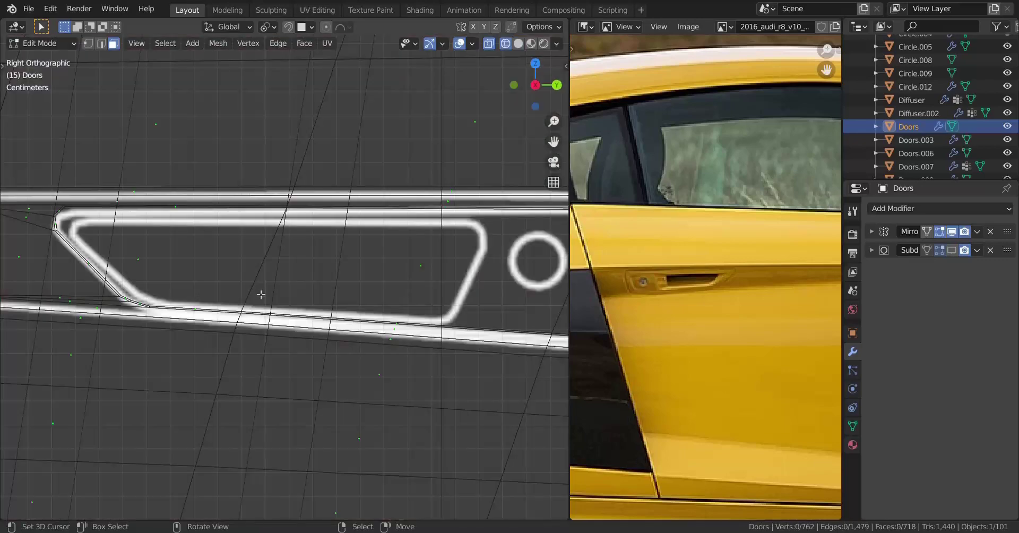
pyautogui.keyDown('shift'); pyautogui.moveTo(246, 292); pyautogui.dragTo(249, 307, button='middle'); pyautogui.keyUp('shift')
pyautogui.press('a')
pyautogui.scroll(-1, 161, 286)
pyautogui.press('z')
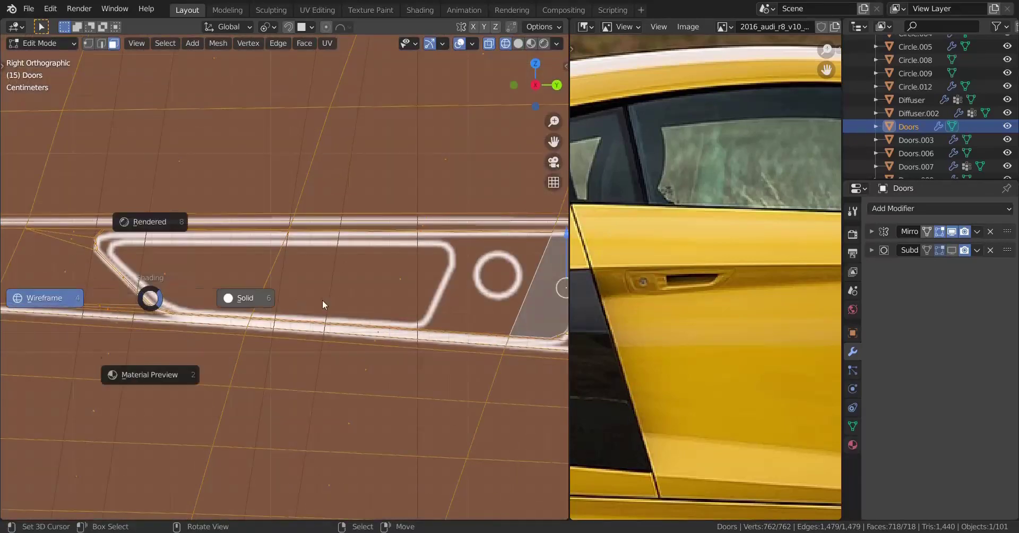
pyautogui.click(323, 301)
pyautogui.keyDown('shift'); pyautogui.moveTo(312, 297); pyautogui.dragTo(194, 288, button='middle'); pyautogui.keyUp('shift')
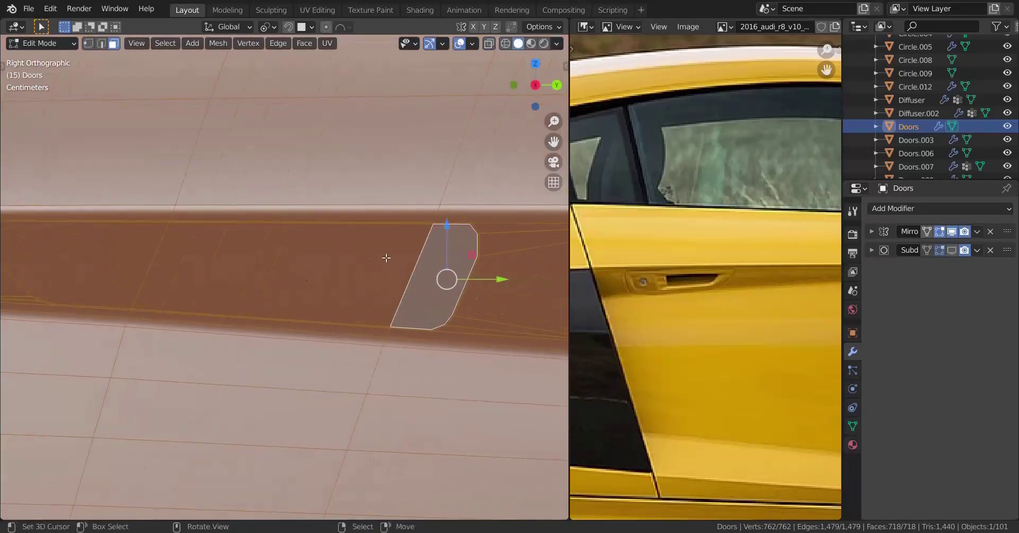
# Step: Reselect only the three door handle faces and inset them by about 0.0043, using the blueprint lines as a guide
pyautogui.click(448, 268)
pyautogui.keyDown('shift'); pyautogui.click(270, 282); pyautogui.keyUp('shift')
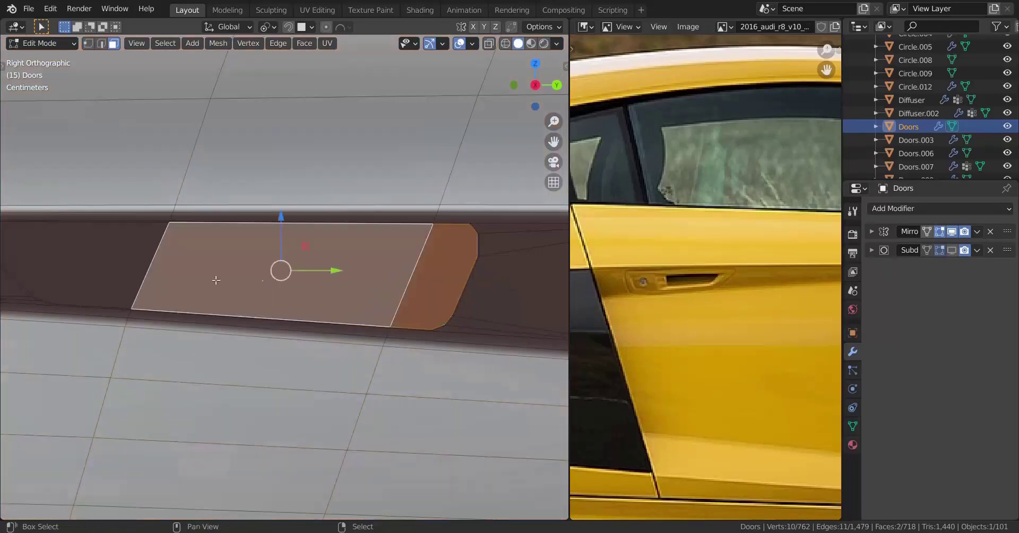
pyautogui.keyDown('shift'); pyautogui.click(134, 283); pyautogui.keyUp('shift')
pyautogui.keyDown('shift'); pyautogui.moveTo(135, 283); pyautogui.dragTo(274, 310, button='middle'); pyautogui.keyUp('shift')
pyautogui.press('z')
pyautogui.click(160, 318)
pyautogui.scroll(2, 78, 319)
pyautogui.keyDown('shift'); pyautogui.moveTo(77, 318); pyautogui.dragTo(169, 320, button='middle'); pyautogui.keyUp('shift')
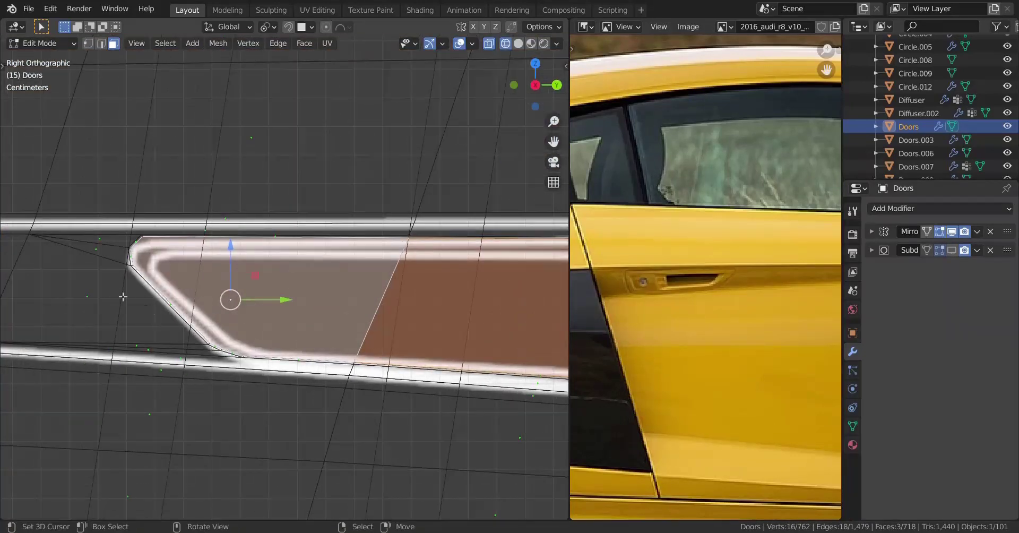
pyautogui.press('i')
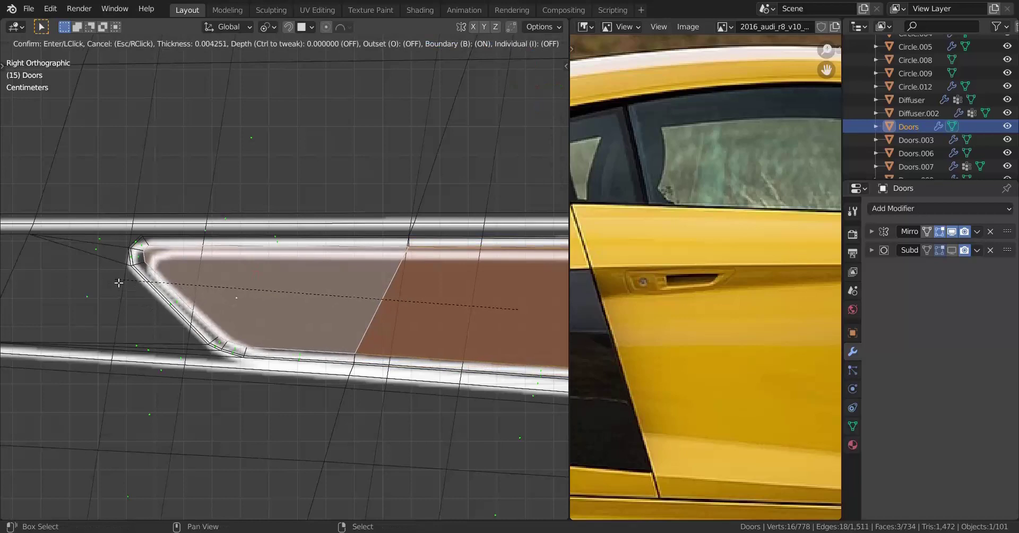
pyautogui.click(117, 280)
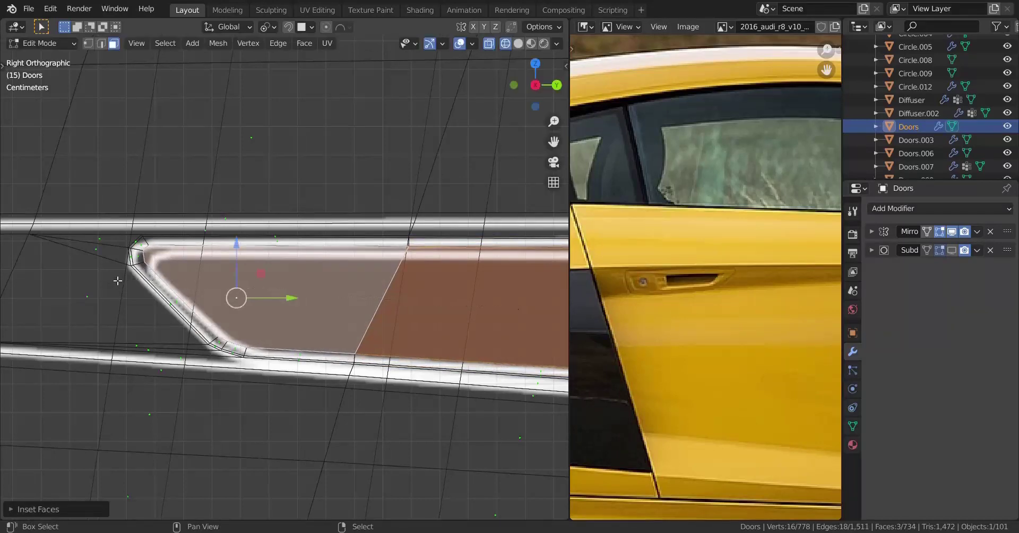
# Step: Inspect the rear part of the inset handle faces against the blueprint's recess end and keyhole circle
pyautogui.scroll(-2, 117, 281)
pyautogui.keyDown('shift'); pyautogui.moveTo(340, 298); pyautogui.dragTo(225, 299, button='middle'); pyautogui.keyUp('shift')
pyautogui.press('z')
pyautogui.click(353, 300)
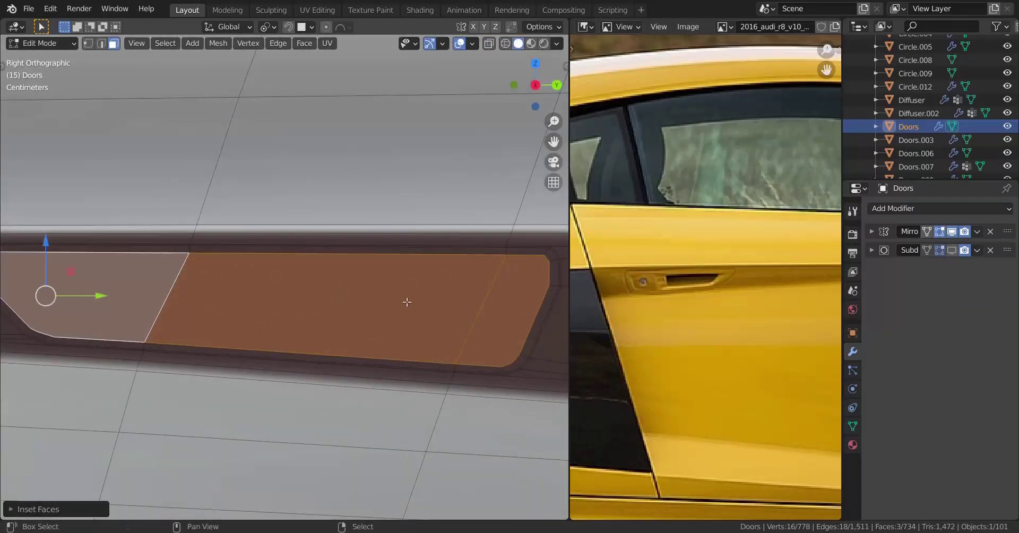
pyautogui.scroll(3, 306, 284)
pyautogui.press('z')
pyautogui.scroll(-1, 234, 291)
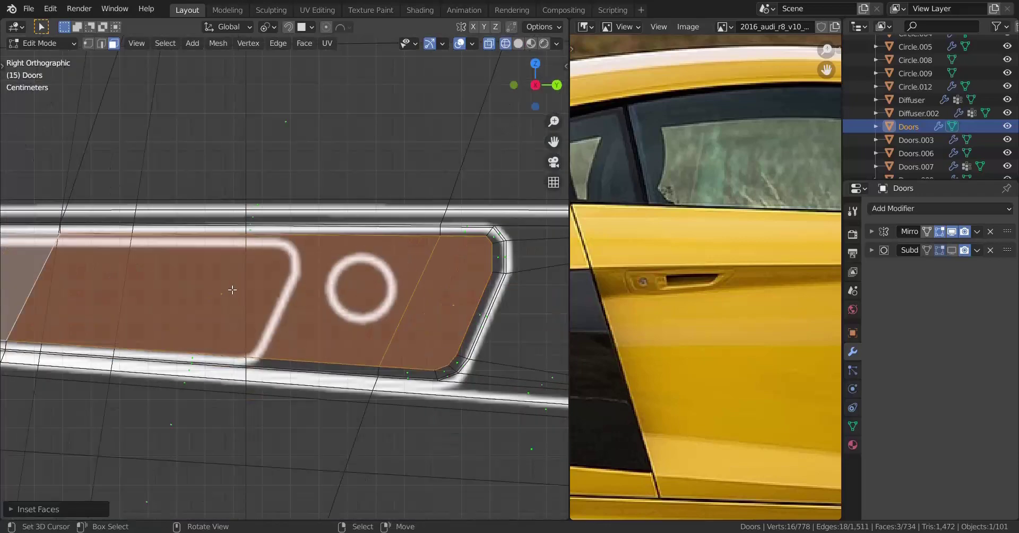
pyautogui.press('z')
pyautogui.scroll(1, 325, 300)
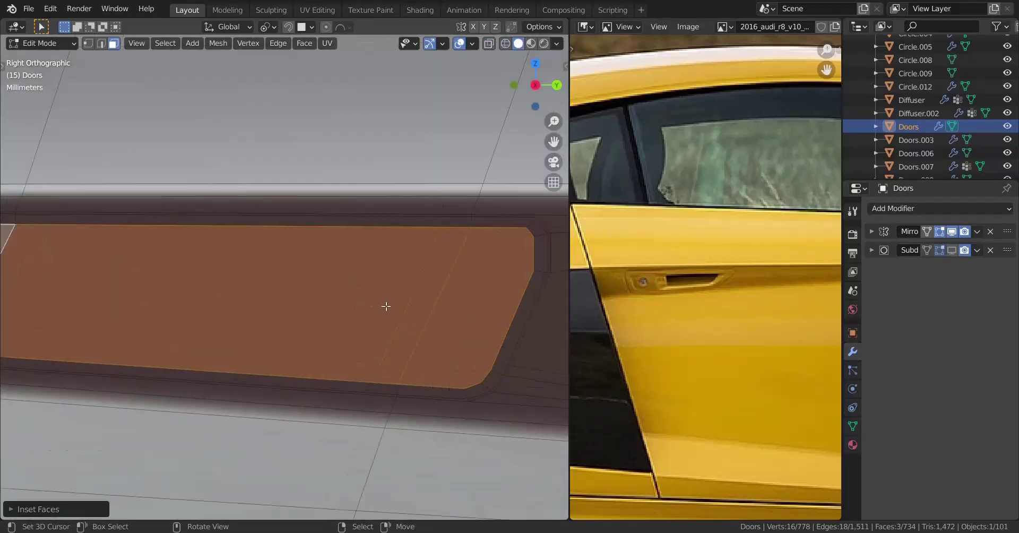
# Step: Knife-cut the middle handle face along the rounded rear end of the blueprint's inner recess outline
pyautogui.press('z')
pyautogui.press('k')
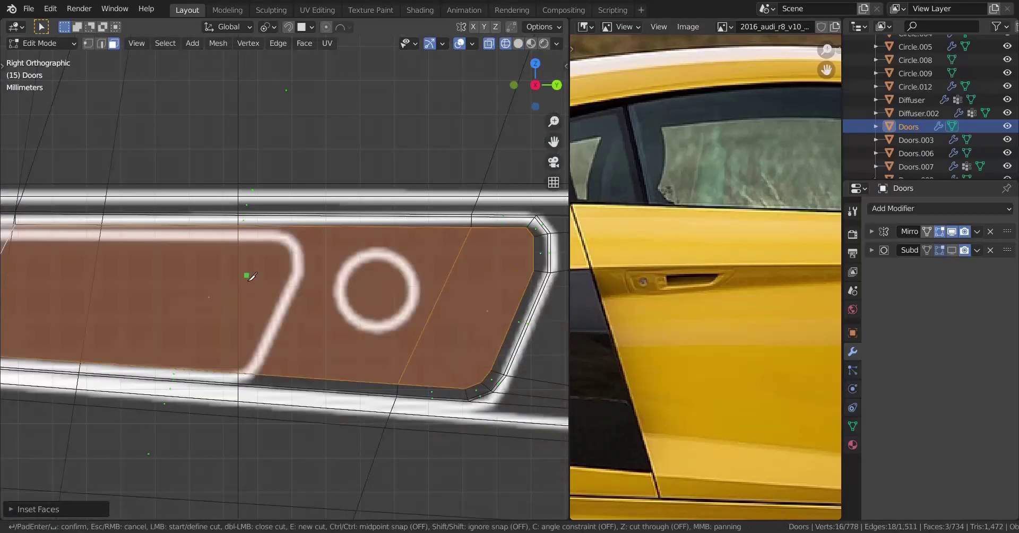
pyautogui.click(277, 227)
pyautogui.click(300, 269)
pyautogui.click(266, 348)
pyautogui.click(254, 362)
pyautogui.press('Return')
pyautogui.press('z')
pyautogui.click(317, 350)
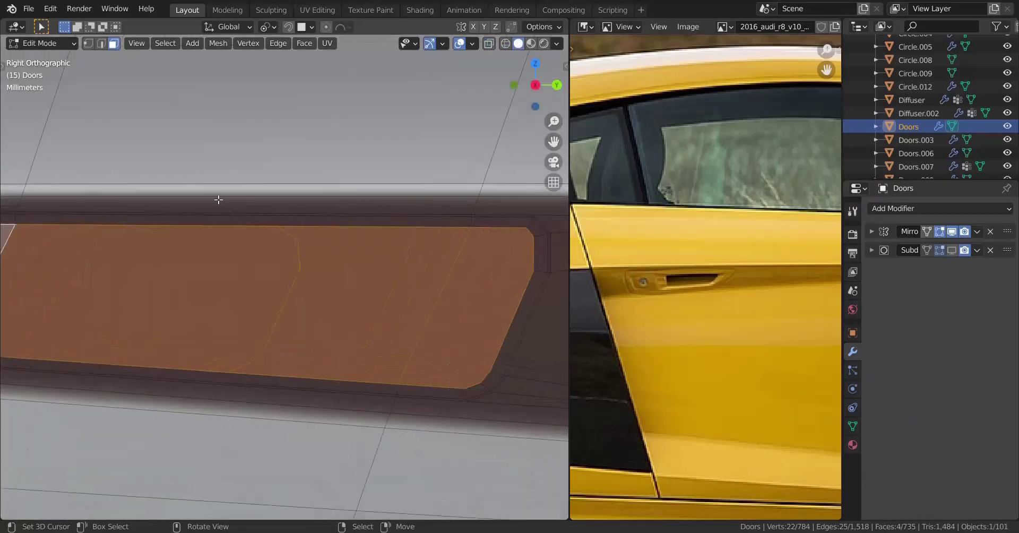
# Step: Try to connect two upper vertices of the new recess cut to the inset's upper vertex behind the keyhole circle
pyautogui.click(88, 43)
pyautogui.keyDown('shift'); pyautogui.moveTo(321, 210); pyautogui.dragTo(281, 231, button='middle'); pyautogui.keyUp('shift')
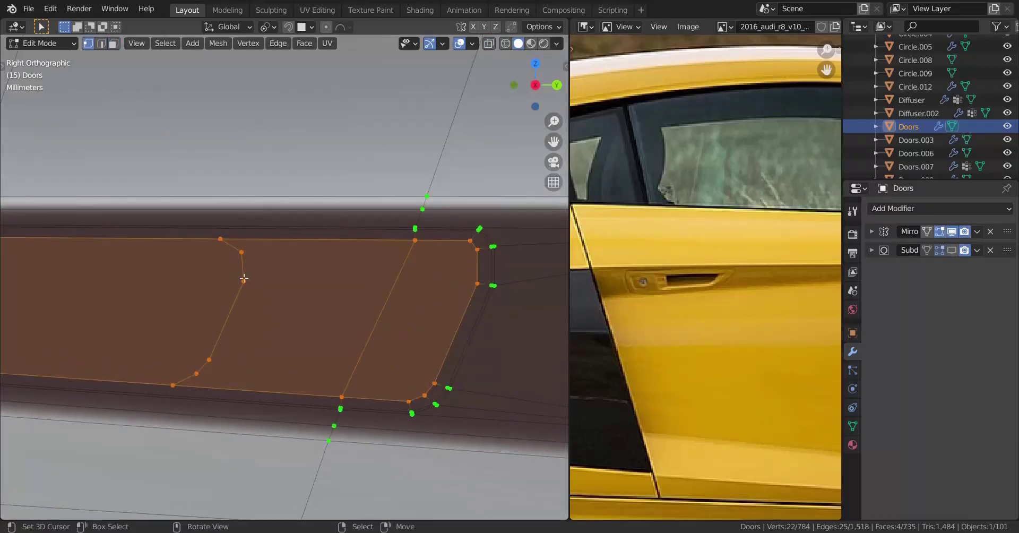
pyautogui.click(392, 246)
pyautogui.keyDown('shift'); pyautogui.click(415, 243); pyautogui.keyUp('shift')
pyautogui.press('j')
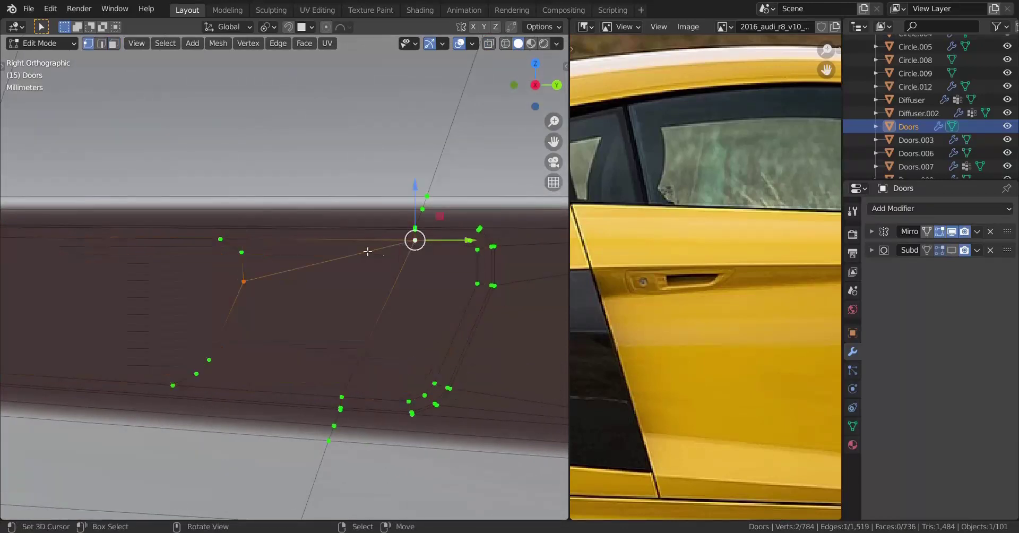
pyautogui.click(242, 252)
pyautogui.keyDown('shift'); pyautogui.click(415, 240); pyautogui.keyUp('shift')
pyautogui.press('j')
pyautogui.hotkey('alt', 'z')
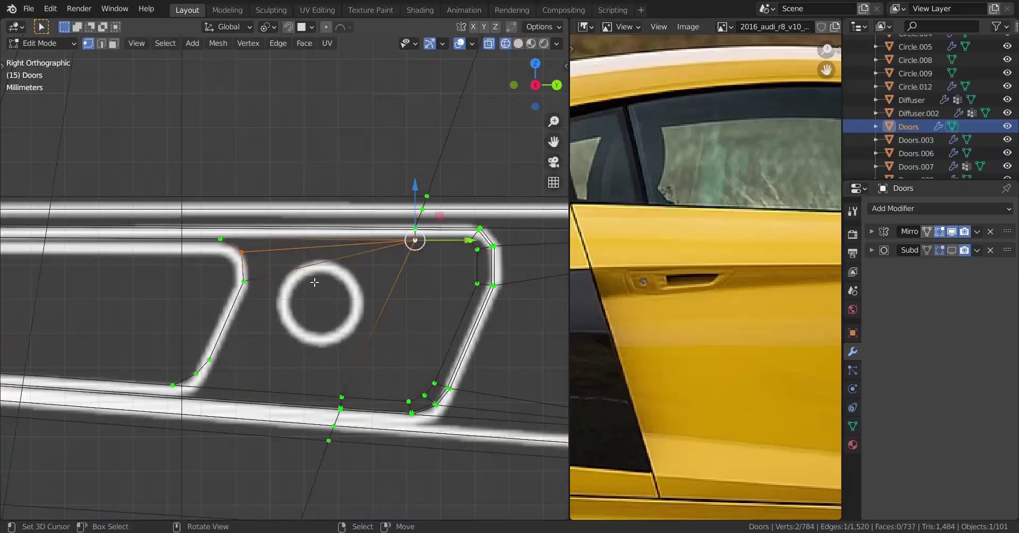
# Step: Check the keyhole area against the blueprint and undo the two vertex connections made from the recess cut
pyautogui.scroll(2, 315, 283)
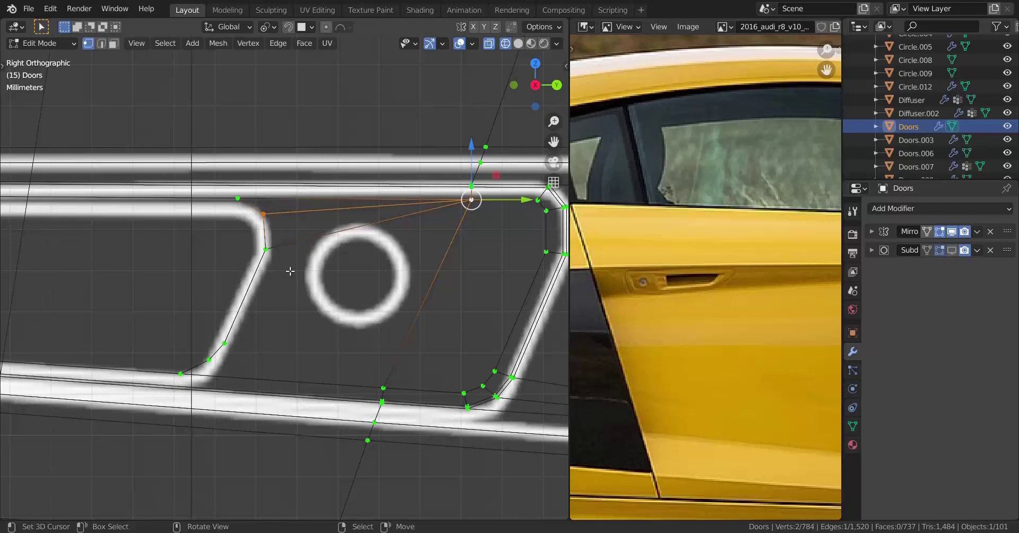
pyautogui.scroll(-1, 290, 271)
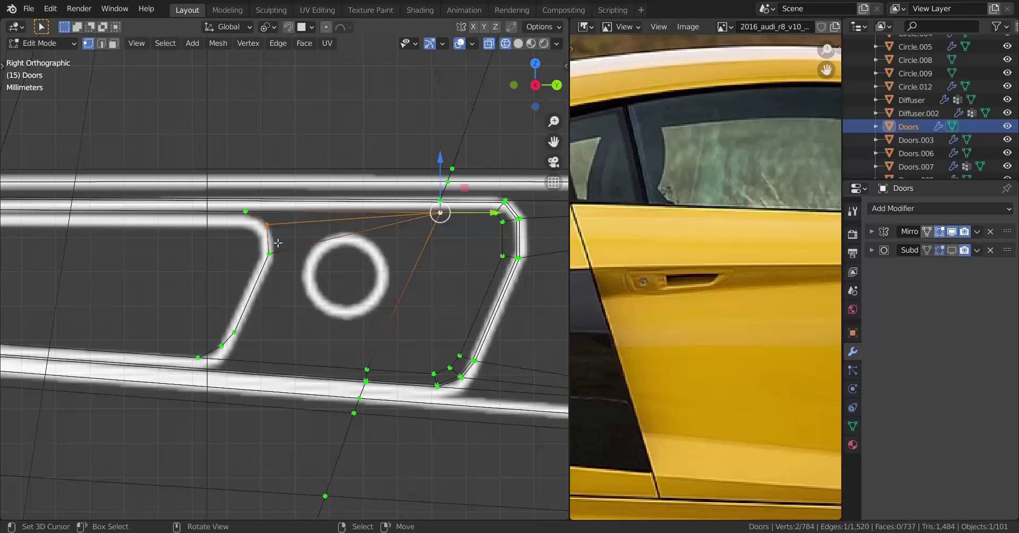
pyautogui.scroll(-1, 186, 257)
pyautogui.hotkey('alt', 'z')
pyautogui.keyDown('shift'); pyautogui.moveTo(290, 276); pyautogui.dragTo(465, 272, button='middle'); pyautogui.keyUp('shift')
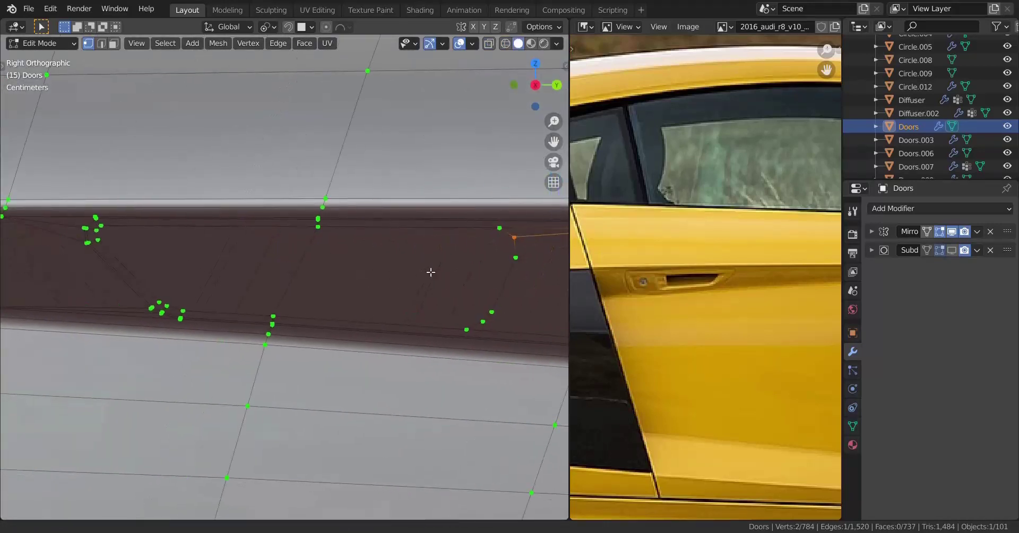
pyautogui.keyDown('shift'); pyautogui.moveTo(316, 281); pyautogui.dragTo(107, 282, button='middle'); pyautogui.keyUp('shift')
pyautogui.hotkey('ctrl', 'z')
pyautogui.hotkey('ctrl', 'z')
pyautogui.hotkey('ctrl', 'z')
pyautogui.hotkey('ctrl', 'z')
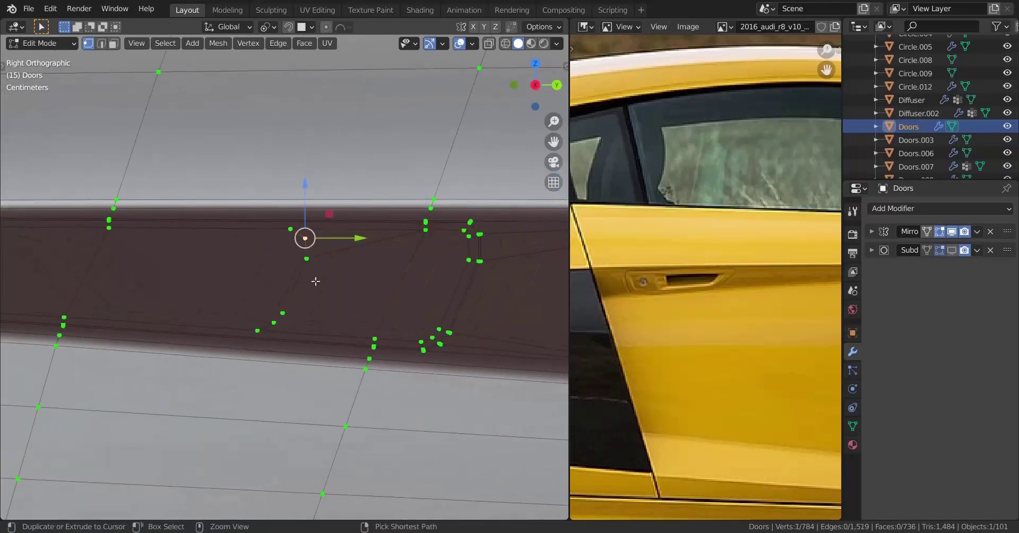
# Step: Select the two faces inside the inner recess outline in face select mode and set the transform orientation to Normal
pyautogui.keyDown('shift'); pyautogui.moveTo(349, 252); pyautogui.dragTo(546, 228, button='middle'); pyautogui.keyUp('shift')
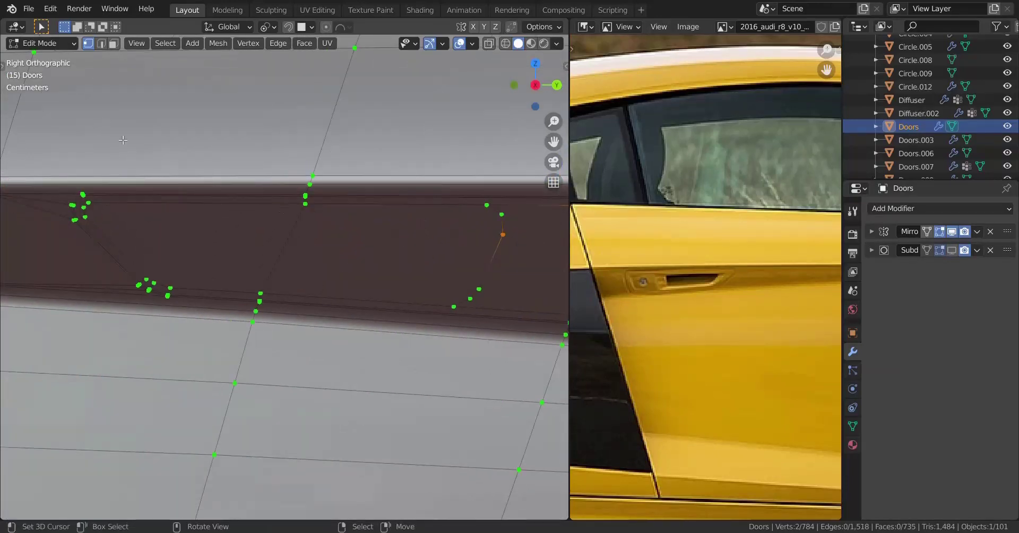
pyautogui.click(173, 226)
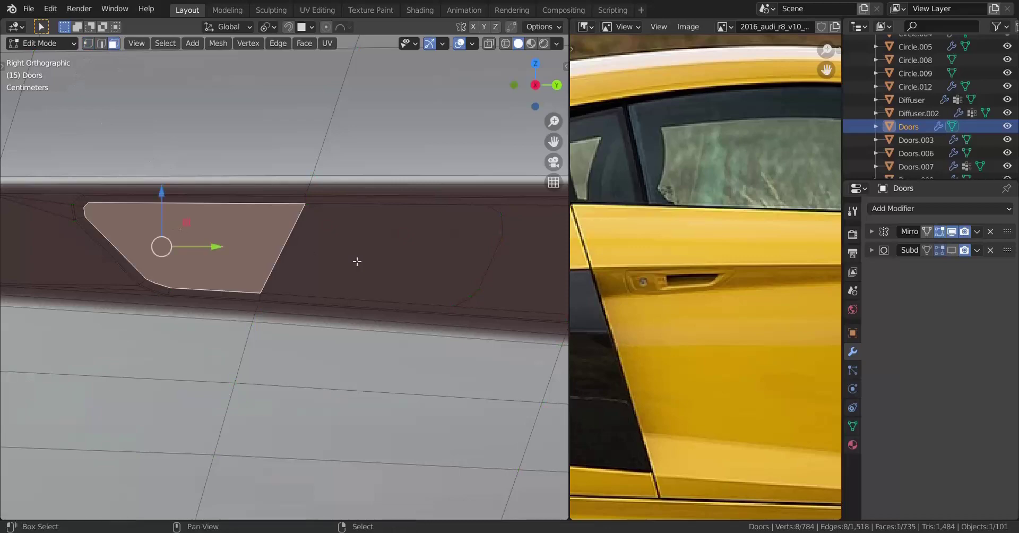
pyautogui.keyDown('shift'); pyautogui.click(353, 264); pyautogui.keyUp('shift')
pyautogui.keyDown('shift'); pyautogui.moveTo(352, 266); pyautogui.dragTo(306, 231, button='middle'); pyautogui.keyUp('shift')
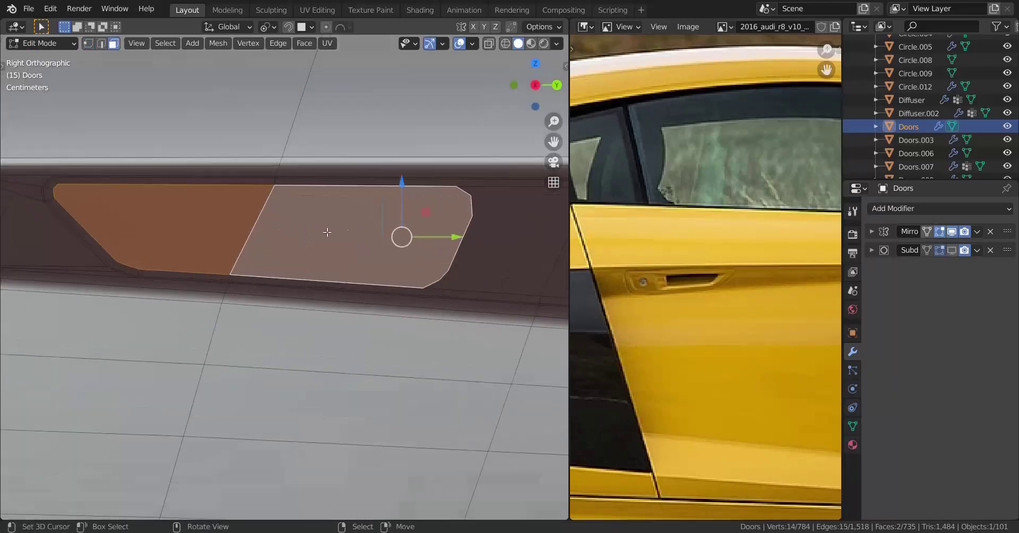
pyautogui.press(',')
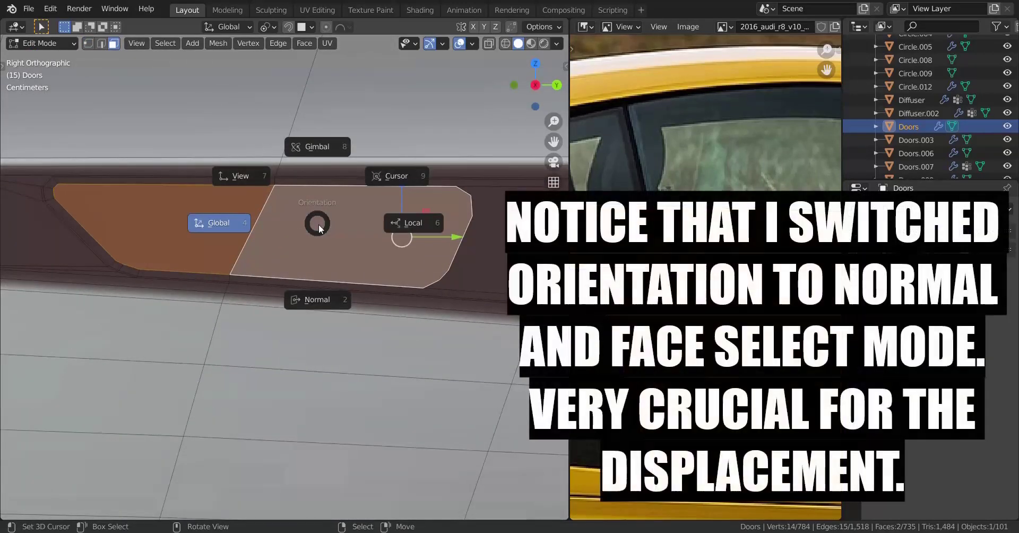
pyautogui.click(317, 277)
# Step: Scale the two inner recess faces along their normal X axis to about 0.91
pyautogui.moveTo(317, 277); pyautogui.dragTo(255, 286, button='middle')
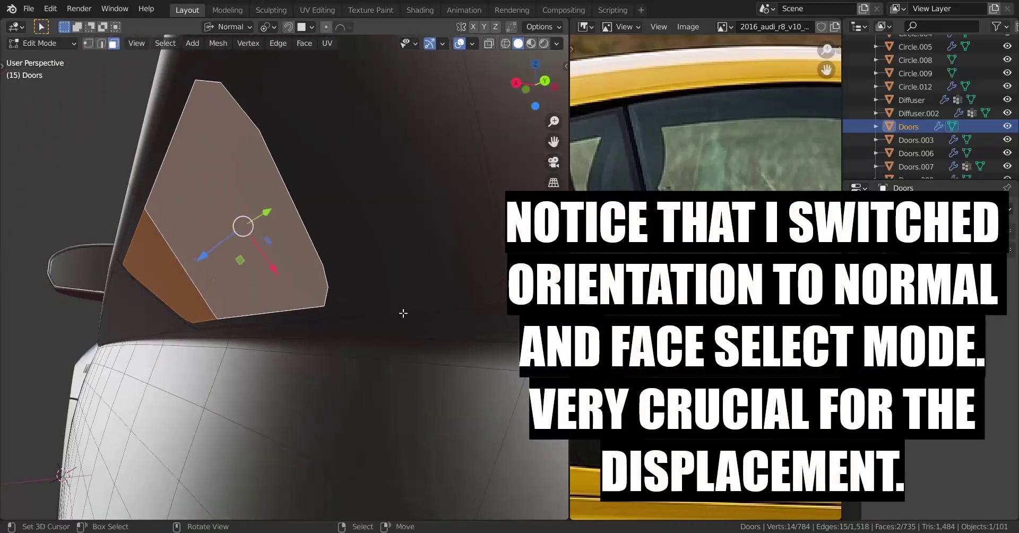
pyautogui.press('s')
pyautogui.press('x')
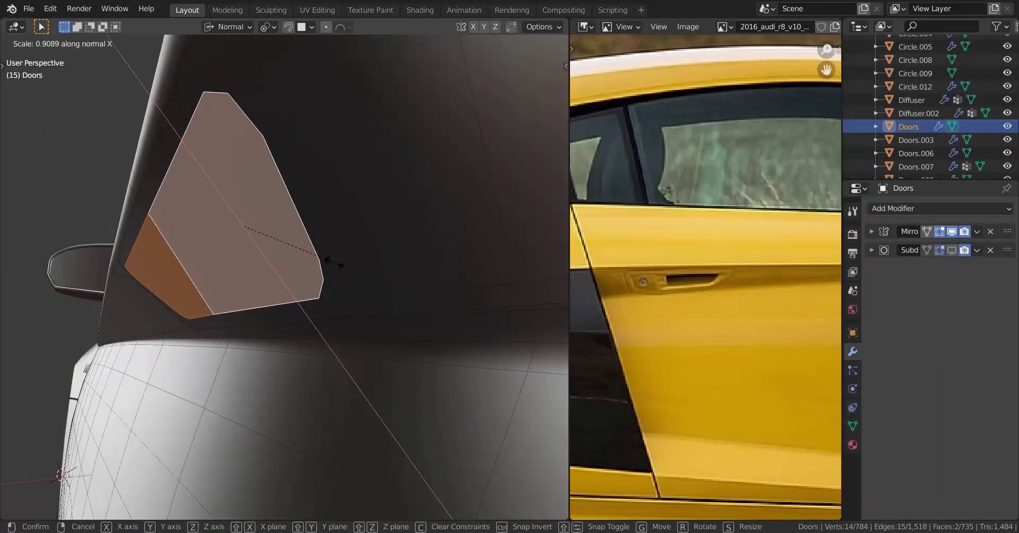
pyautogui.click(335, 263)
pyautogui.moveTo(215, 260); pyautogui.dragTo(349, 286, button='middle')
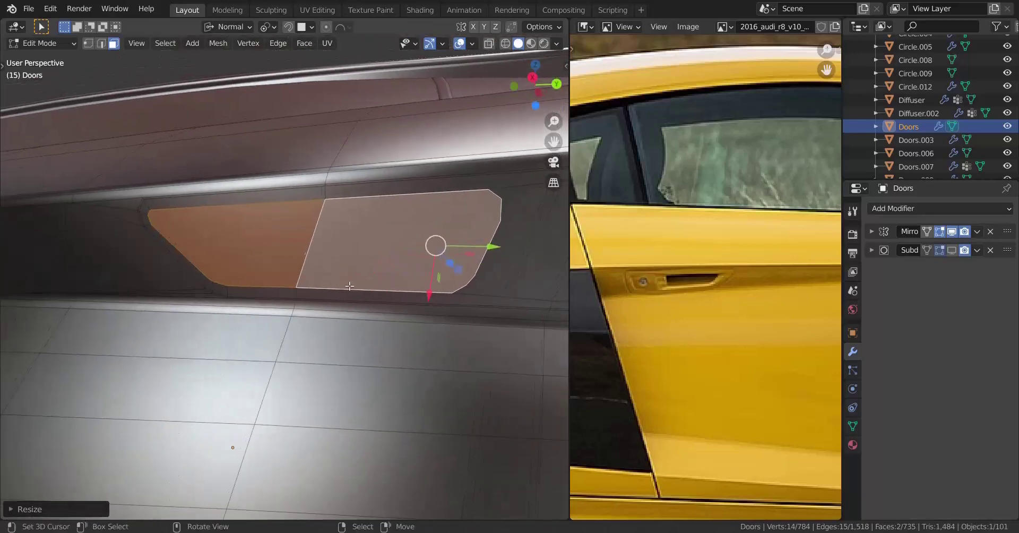
pyautogui.press('s')
pyautogui.press('x')
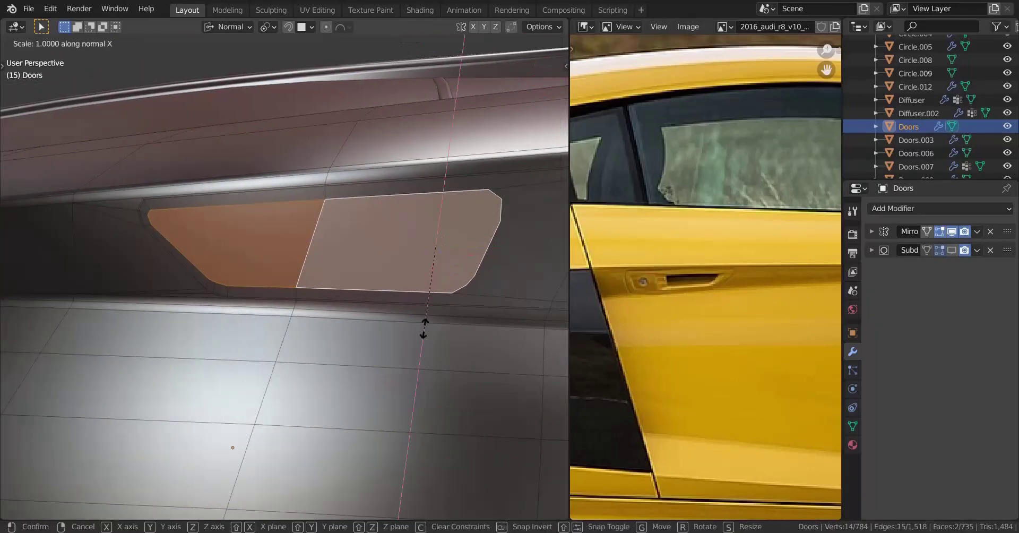
pyautogui.click(428, 326)
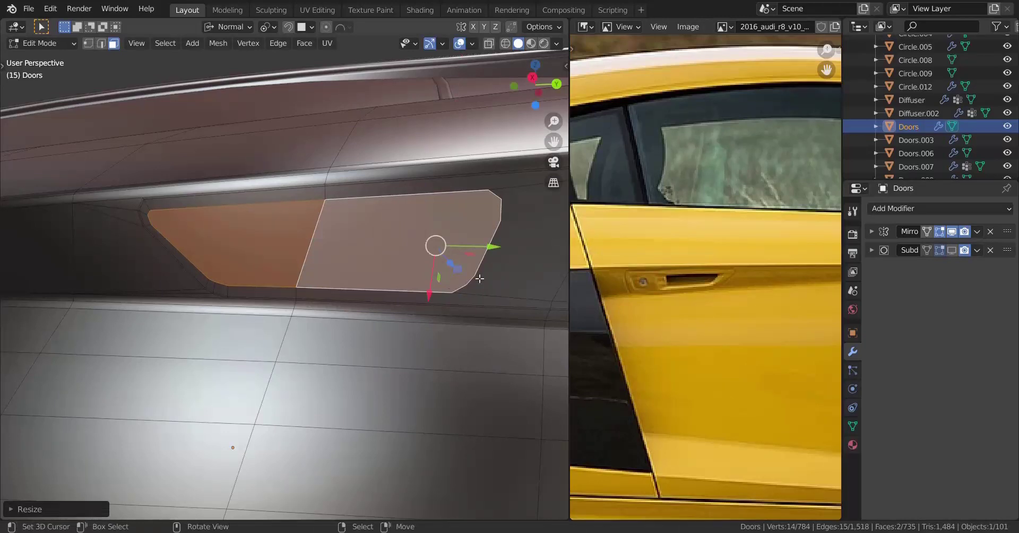
# Step: Move the two inner recess faces about 0.004 m along their normal Y axis toward the keyhole area
pyautogui.press('g')
pyautogui.press('y')
pyautogui.press('y')
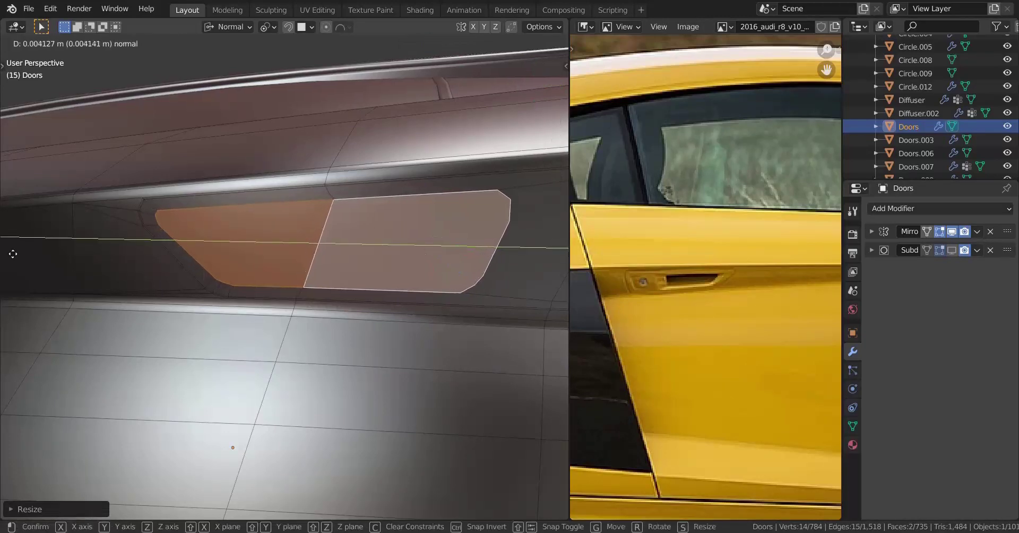
pyautogui.click(24, 261)
# Step: Compare the inner recess faces and the keyhole area with the blueprint outlines in right side view, alternating wireframe and solid shading
pyautogui.moveTo(32, 260); pyautogui.dragTo(187, 256, button='middle')
pyautogui.press('Tab')
pyautogui.press('KP_3')
pyautogui.press('Tab')
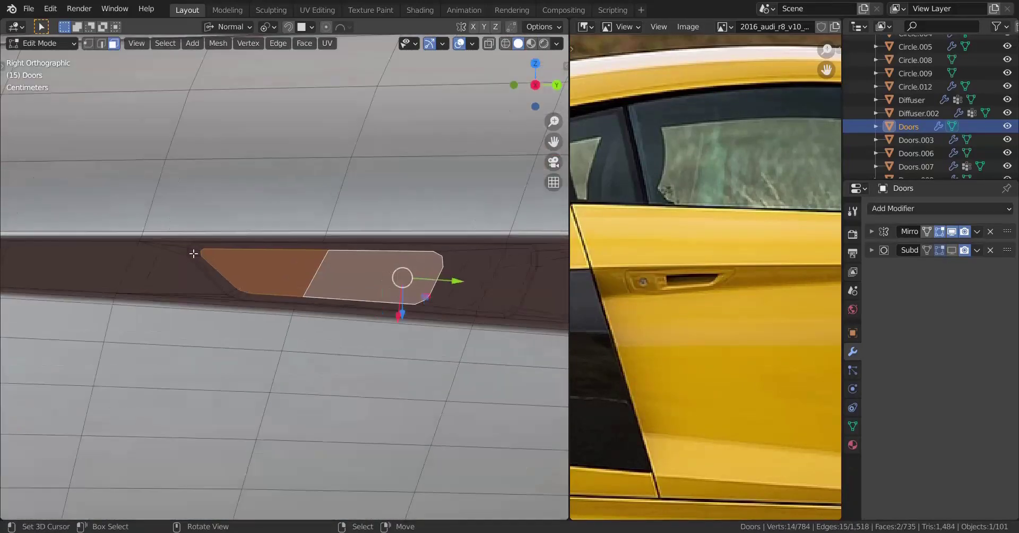
pyautogui.scroll(3, 187, 252)
pyautogui.keyDown('shift'); pyautogui.moveTo(339, 338); pyautogui.dragTo(254, 313, button='middle'); pyautogui.keyUp('shift')
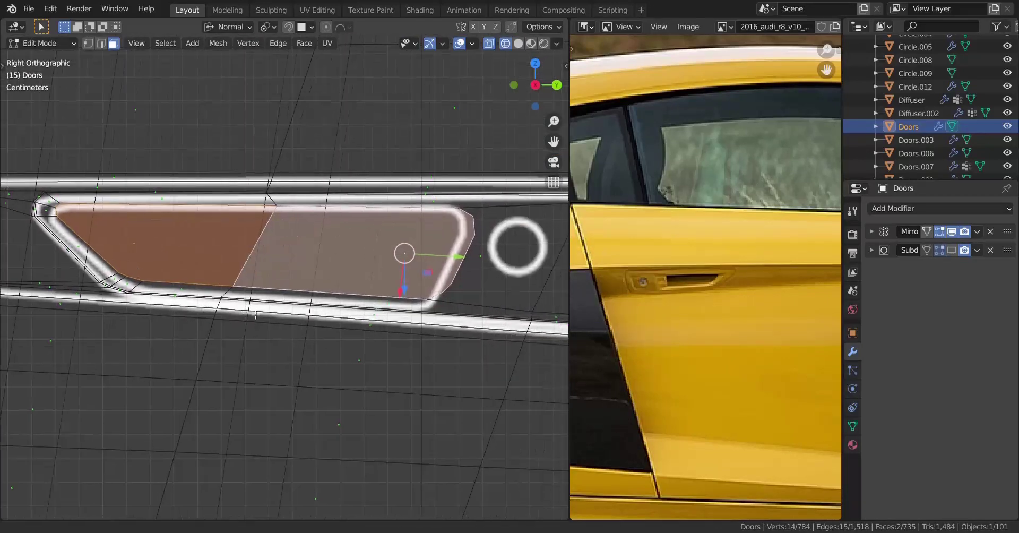
pyautogui.scroll(1, 199, 336)
pyautogui.scroll(-1, 355, 281)
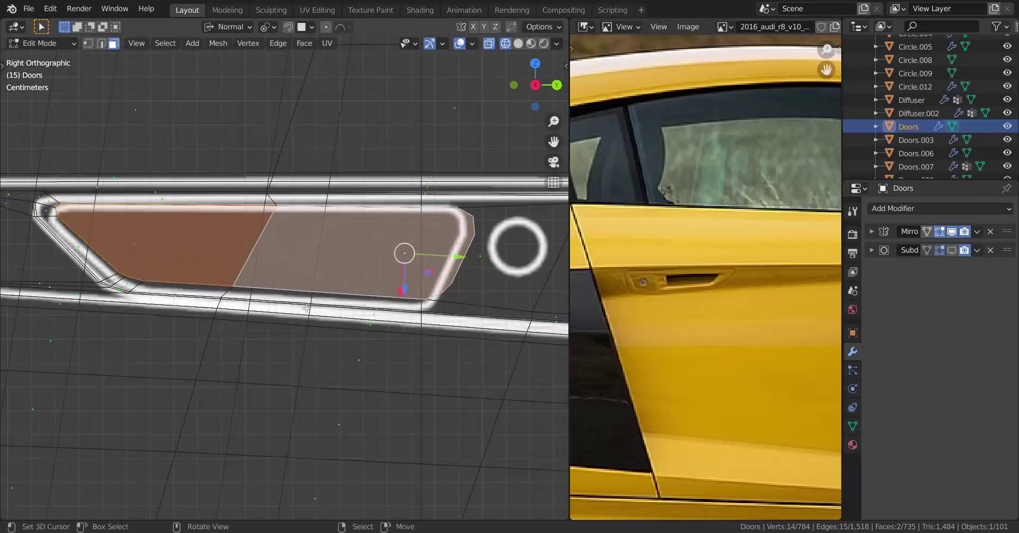
pyautogui.scroll(1, 358, 289)
pyautogui.hotkey('shift', 'z')
pyautogui.scroll(-1, 370, 312)
pyautogui.keyDown('shift'); pyautogui.moveTo(367, 319); pyautogui.dragTo(351, 316, button='middle'); pyautogui.keyUp('shift')
pyautogui.scroll(1, 353, 314)
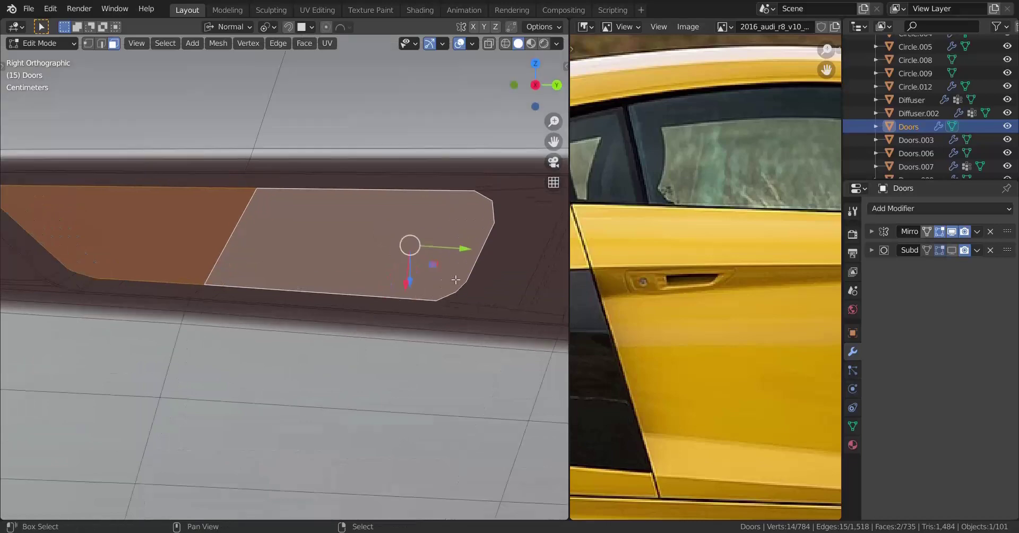
pyautogui.scroll(1, 371, 298)
pyautogui.keyDown('shift'); pyautogui.moveTo(454, 278); pyautogui.dragTo(354, 300, button='middle'); pyautogui.keyUp('shift')
pyautogui.scroll(-2, 425, 308)
pyautogui.hotkey('shift', 'z')
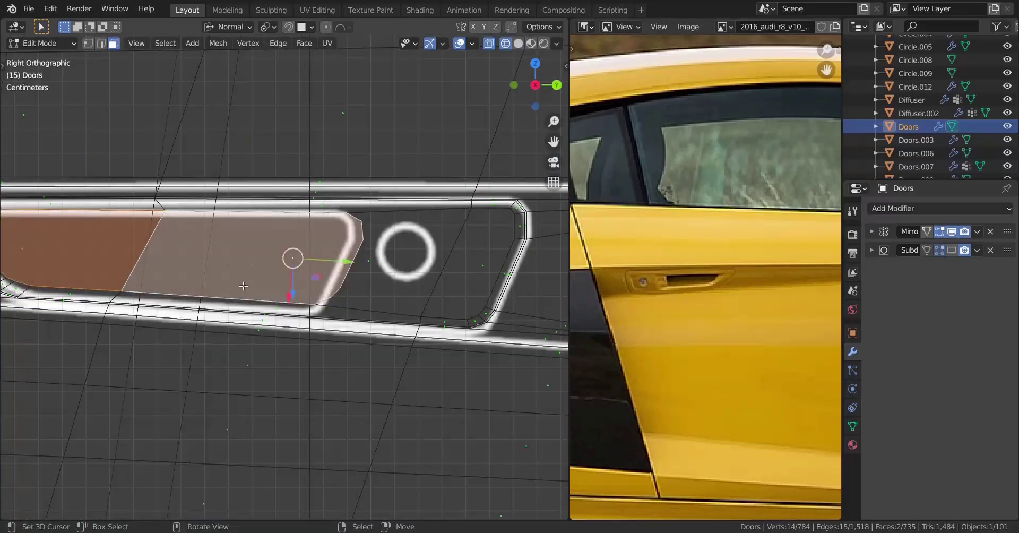
pyautogui.hotkey('shift', 'z')
pyautogui.moveTo(292, 303)
pyautogui.keyDown('shift'); pyautogui.mouseDown(button='middle')
pyautogui.moveTo(358, 304)
pyautogui.moveTo(248, 291)
pyautogui.mouseUp(button='middle'); pyautogui.keyUp('shift')
pyautogui.scroll(2, 281, 280)
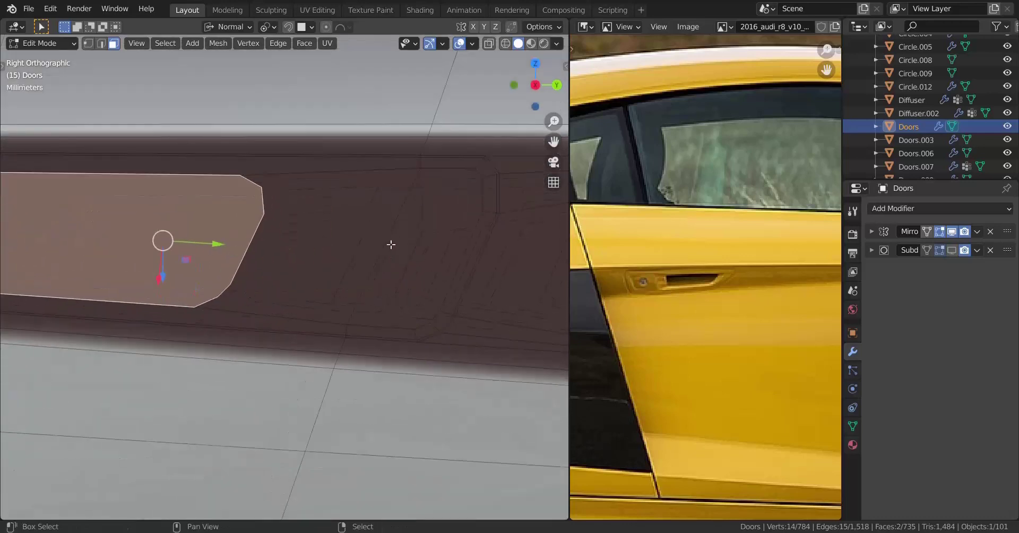
pyautogui.keyDown('shift'); pyautogui.moveTo(392, 244); pyautogui.dragTo(363, 257, button='middle'); pyautogui.keyUp('shift')
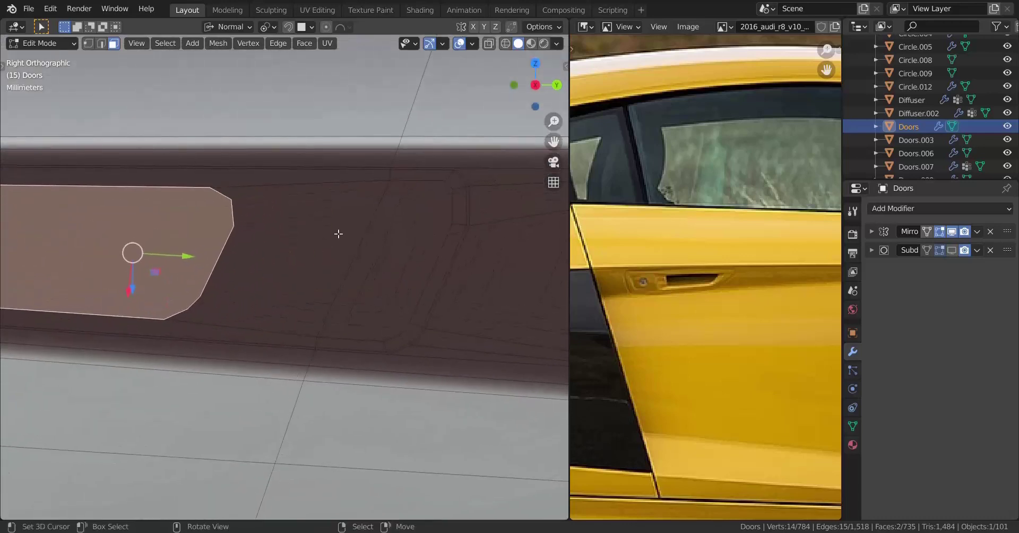
# Step: Select the outline of the inset face behind the keyhole circle except its diagonal front edge, and slide those edges inward by about -1.11
pyautogui.click(88, 44)
pyautogui.click(390, 181)
pyautogui.keyDown('ctrl'); pyautogui.click(316, 337); pyautogui.keyUp('ctrl')
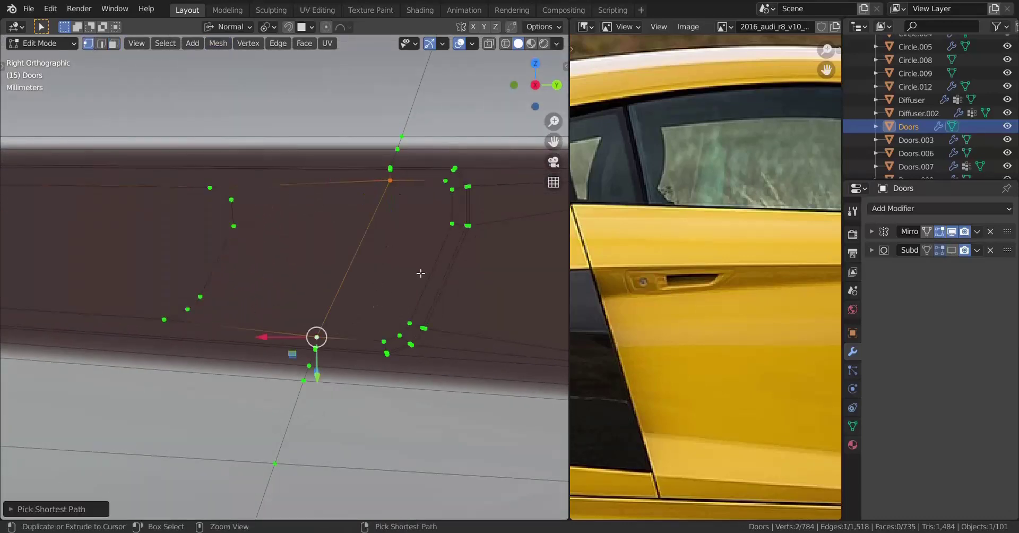
pyautogui.click(390, 180)
pyautogui.keyDown('ctrl'); pyautogui.click(452, 223); pyautogui.keyUp('ctrl')
pyautogui.keyDown('ctrl'); pyautogui.click(317, 337); pyautogui.keyUp('ctrl')
pyautogui.keyDown('shift'); pyautogui.moveTo(346, 344); pyautogui.dragTo(335, 343, button='middle'); pyautogui.keyUp('shift')
pyautogui.click(101, 43)
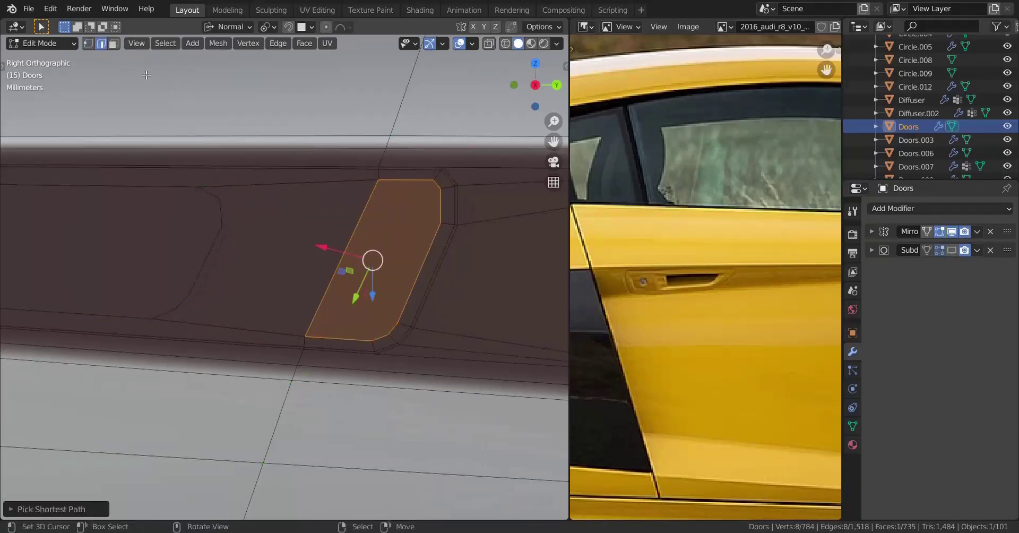
pyautogui.keyDown('shift'); pyautogui.rightClick(337, 247); pyautogui.keyUp('shift')
pyautogui.scroll(1, 391, 247)
pyautogui.press('g')
pyautogui.press('g')
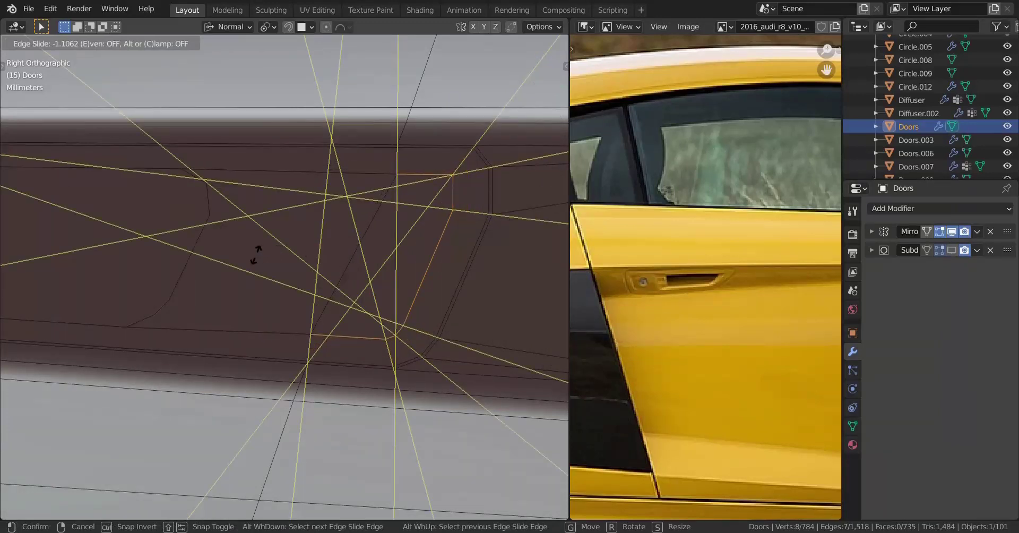
pyautogui.click(255, 254)
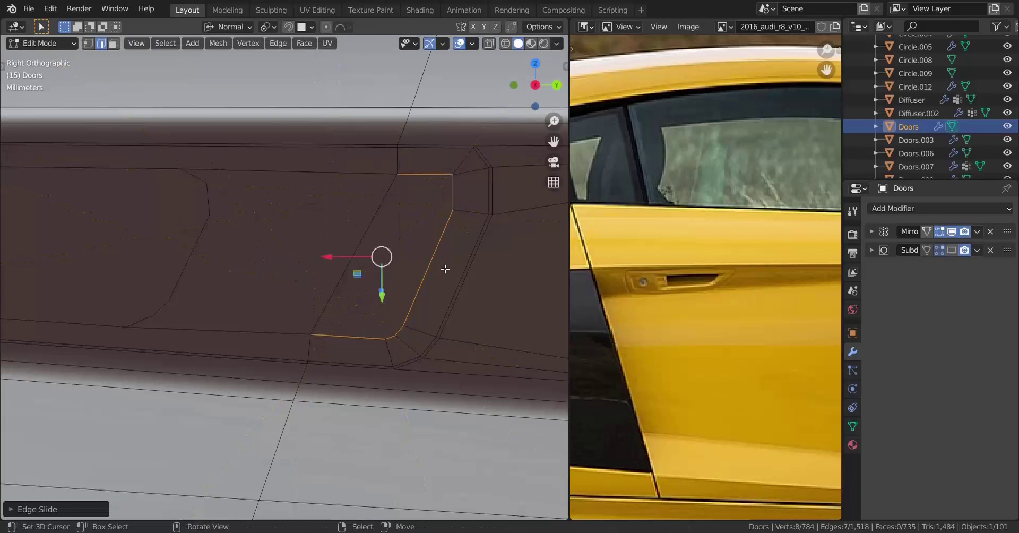
# Step: Separate the two overlapping vertices at the inset face's upper rear corner, sliding one about 0.25 forward and the other down its edge
pyautogui.keyDown('shift'); pyautogui.moveTo(363, 208); pyautogui.dragTo(266, 259, button='middle'); pyautogui.keyUp('shift')
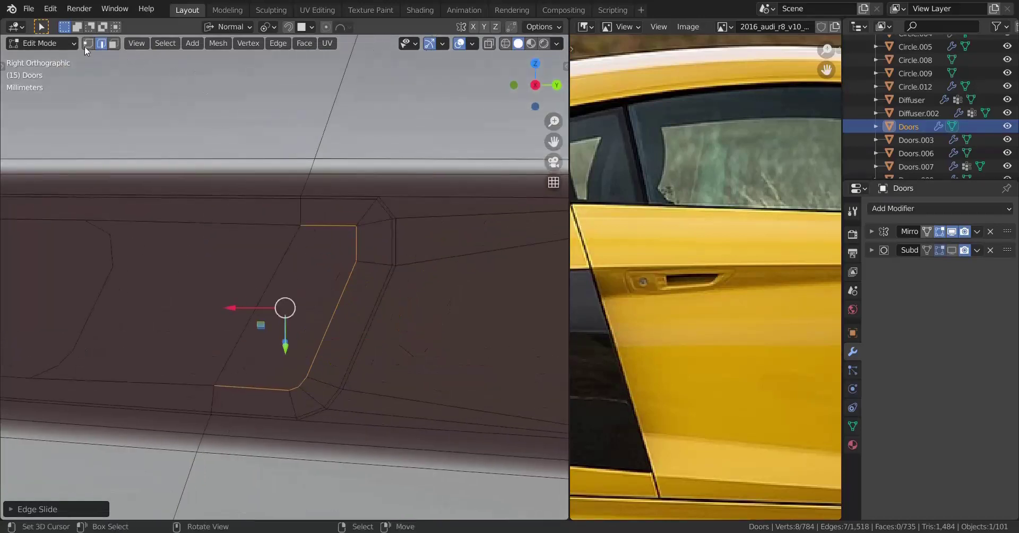
pyautogui.keyDown('shift'); pyautogui.click(243, 334); pyautogui.keyUp('shift')
pyautogui.scroll(2, 374, 200)
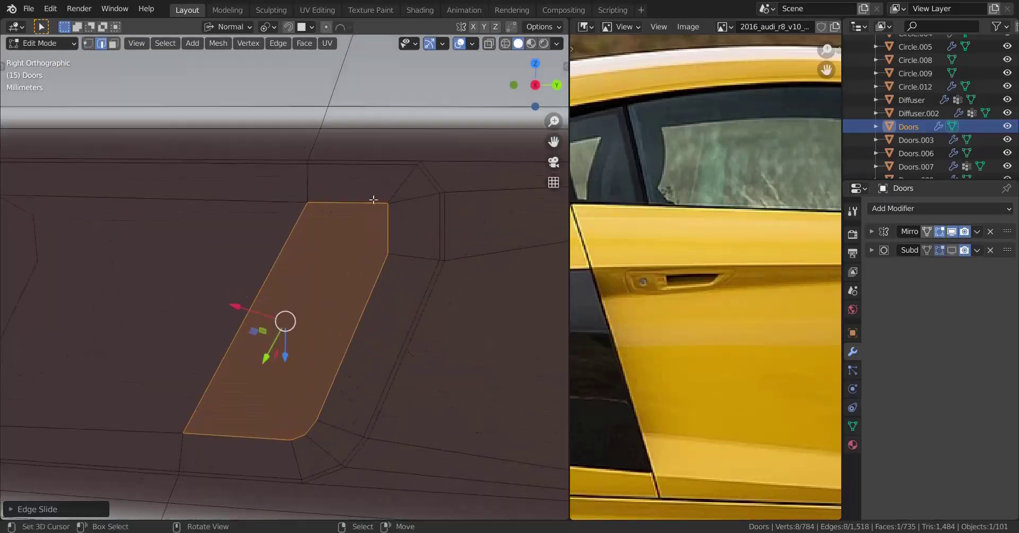
pyautogui.click(88, 45)
pyautogui.click(388, 204)
pyautogui.hotkey('shift', 'v')
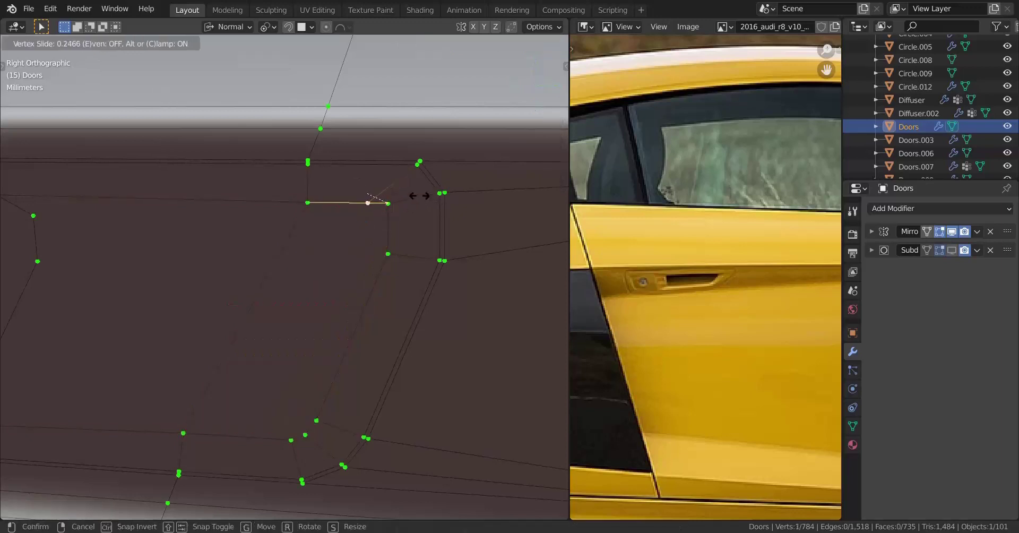
pyautogui.rightClick(403, 181)
pyautogui.hotkey('shift', 'v')
pyautogui.click(384, 358)
# Step: Check the door surface in object mode and compare the handle vertices with the blueprint in wireframe shading
pyautogui.press('Tab')
pyautogui.scroll(-3, 305, 342)
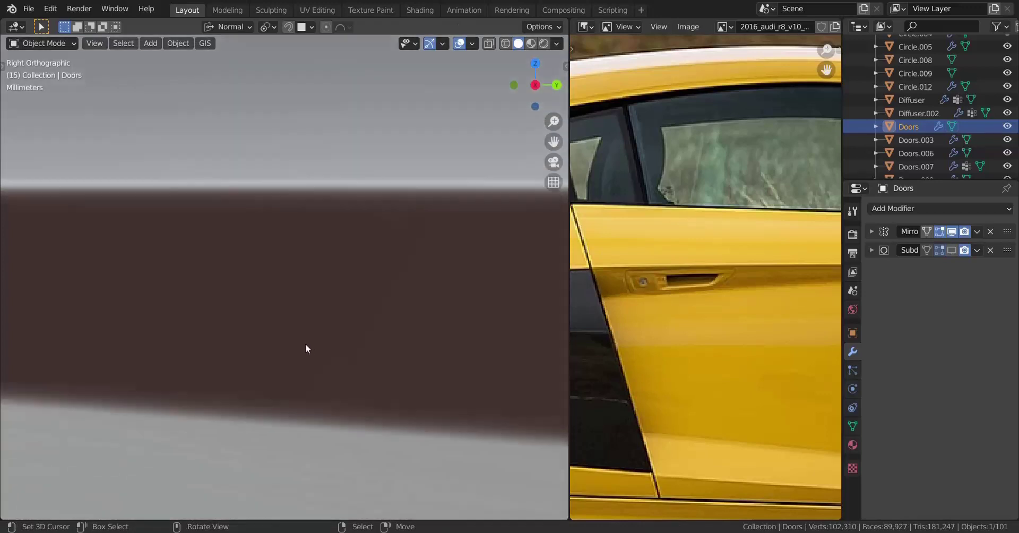
pyautogui.press('Tab')
pyautogui.press('a')
pyautogui.scroll(-2, 296, 347)
pyautogui.keyDown('shift'); pyautogui.moveTo(273, 335); pyautogui.dragTo(358, 326, button='middle'); pyautogui.keyUp('shift')
pyautogui.hotkey('alt', 'a')
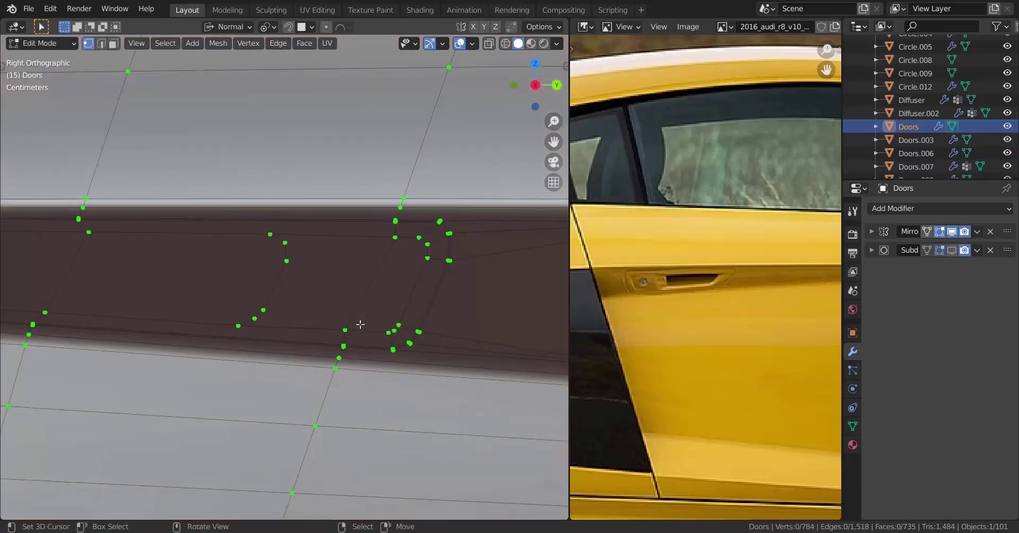
pyautogui.scroll(1, 375, 307)
pyautogui.scroll(-1, 377, 307)
pyautogui.press('z')
pyautogui.scroll(1, 238, 320)
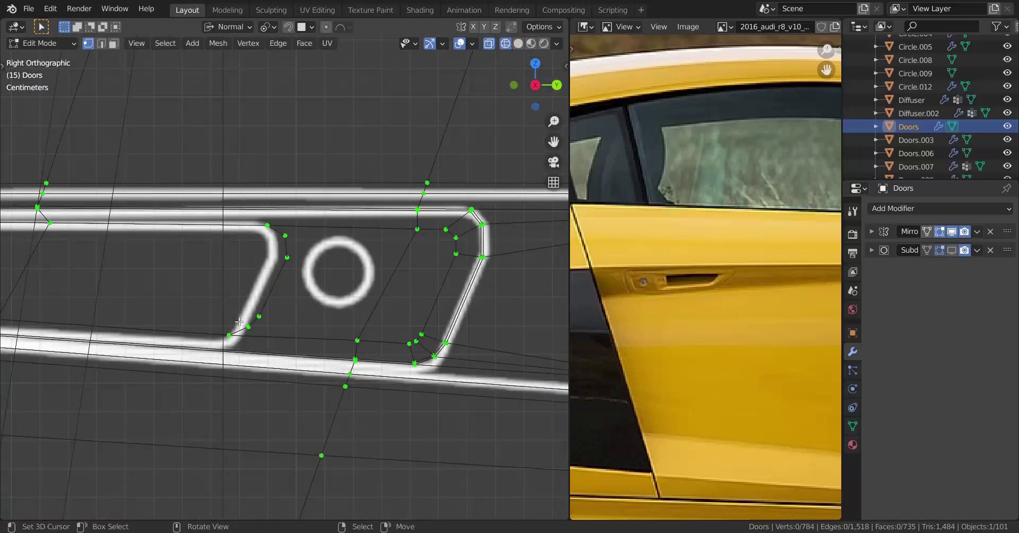
pyautogui.scroll(-1, 201, 323)
pyautogui.keyDown('shift'); pyautogui.moveTo(201, 323); pyautogui.dragTo(345, 323, button='middle'); pyautogui.keyUp('shift')
pyautogui.scroll(1, 319, 323)
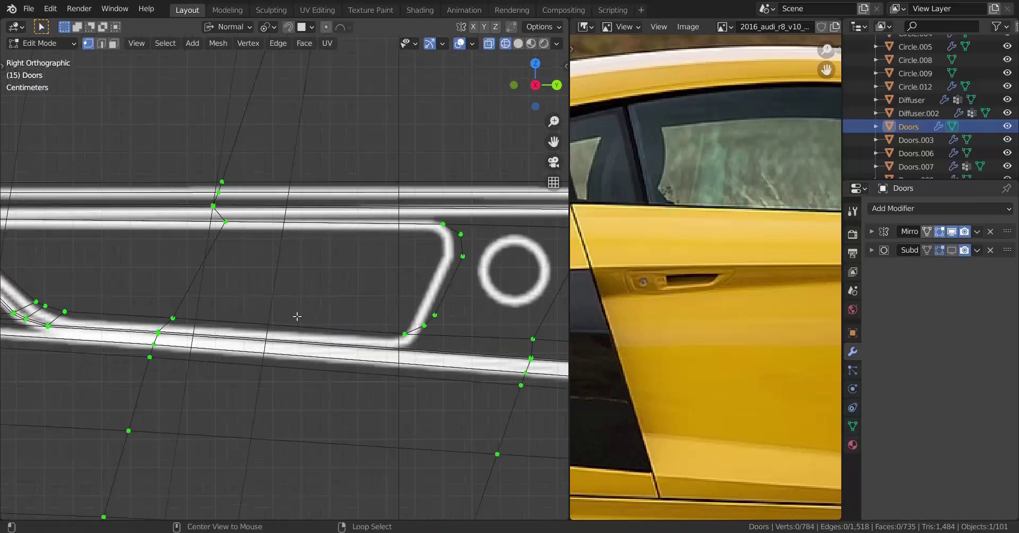
# Step: Select the complete outlines of the two inner recess faces so that both faces are selected
pyautogui.keyDown('alt'); pyautogui.click(296, 316); pyautogui.keyUp('alt')
pyautogui.scroll(-1, 271, 296)
pyautogui.press('z')
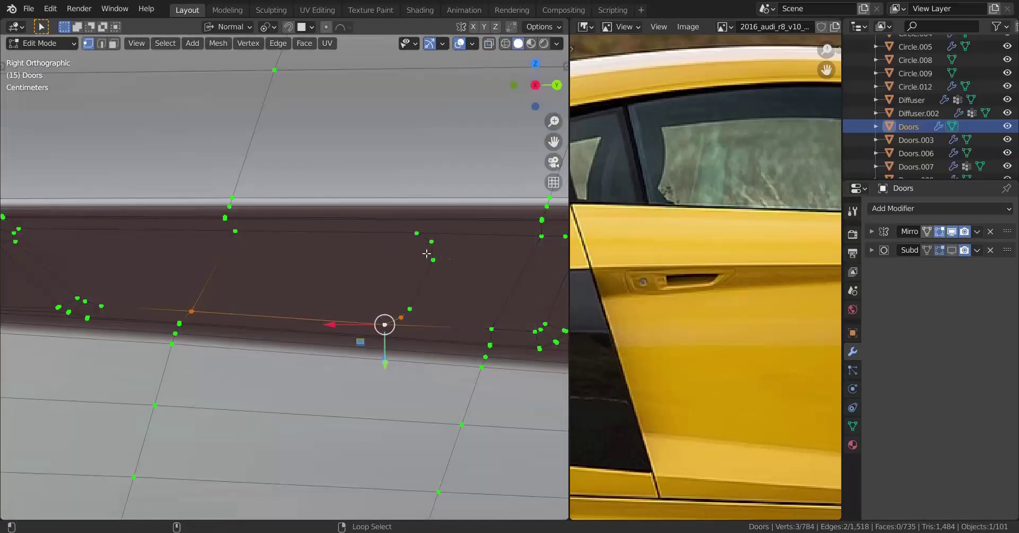
pyautogui.keyDown('shift'); pyautogui.moveTo(427, 254); pyautogui.dragTo(295, 261, button='middle'); pyautogui.keyUp('shift')
pyautogui.scroll(2, 295, 270)
pyautogui.press('z')
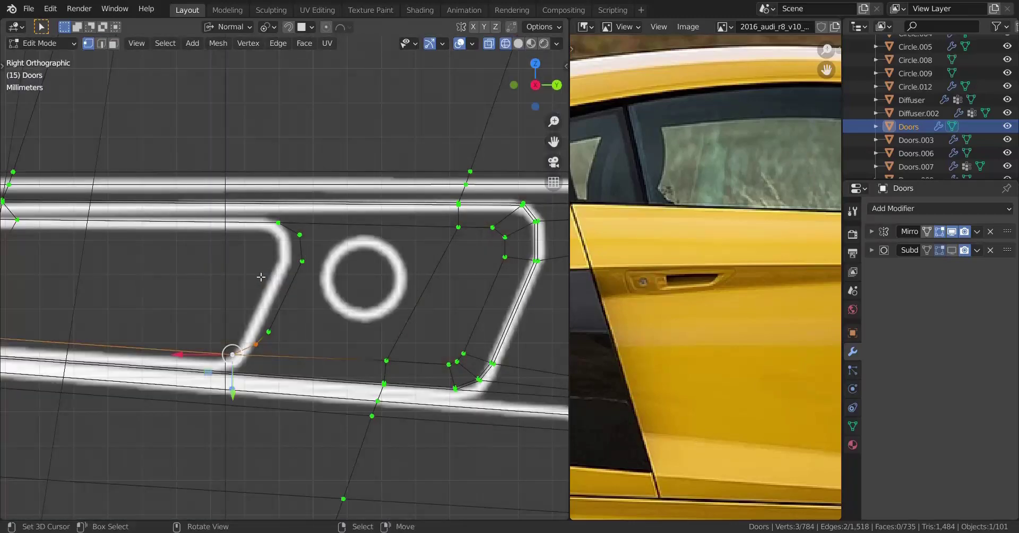
pyautogui.scroll(-1, 260, 276)
pyautogui.keyDown('alt'); pyautogui.keyDown('shift'); pyautogui.rightClick(297, 269); pyautogui.keyUp('shift'); pyautogui.keyUp('alt')
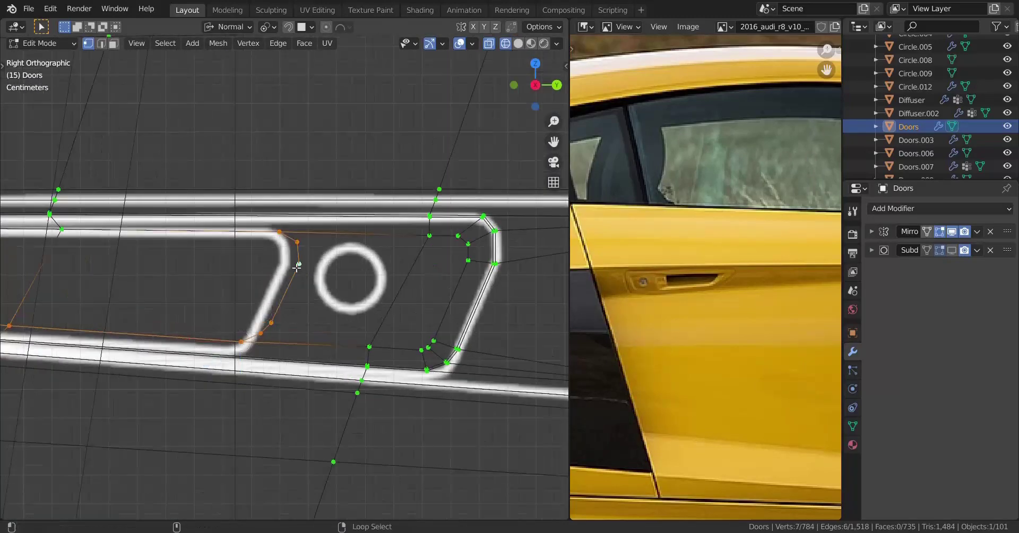
pyautogui.scroll(-2, 137, 261)
pyautogui.keyDown('shift'); pyautogui.moveTo(137, 262); pyautogui.dragTo(310, 264, button='middle'); pyautogui.keyUp('shift')
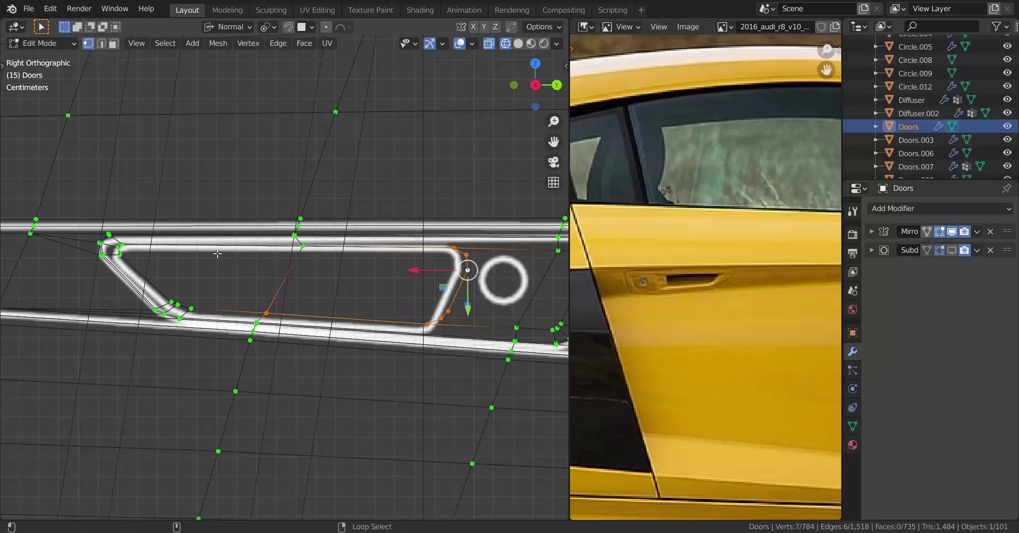
pyautogui.keyDown('alt'); pyautogui.keyDown('shift'); pyautogui.rightClick(217, 254); pyautogui.keyUp('shift'); pyautogui.keyUp('alt')
pyautogui.scroll(2, 238, 297)
pyautogui.press('z')
pyautogui.keyDown('shift'); pyautogui.moveTo(376, 297); pyautogui.dragTo(292, 292, button='middle'); pyautogui.keyUp('shift')
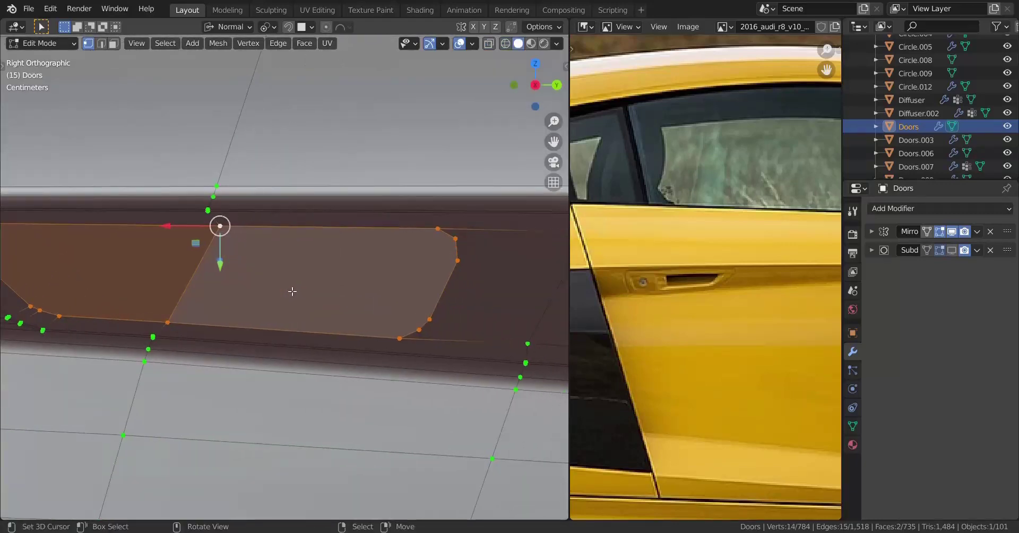
pyautogui.scroll(-2, 292, 291)
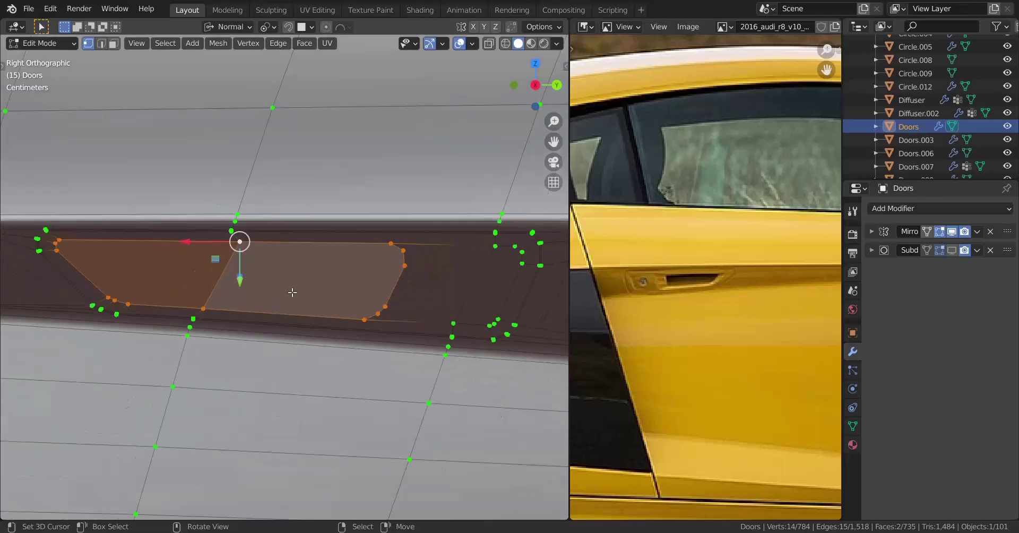
# Step: Inset the two selected inner recess faces to add a narrow border
pyautogui.scroll(2, 292, 292)
pyautogui.press('i')
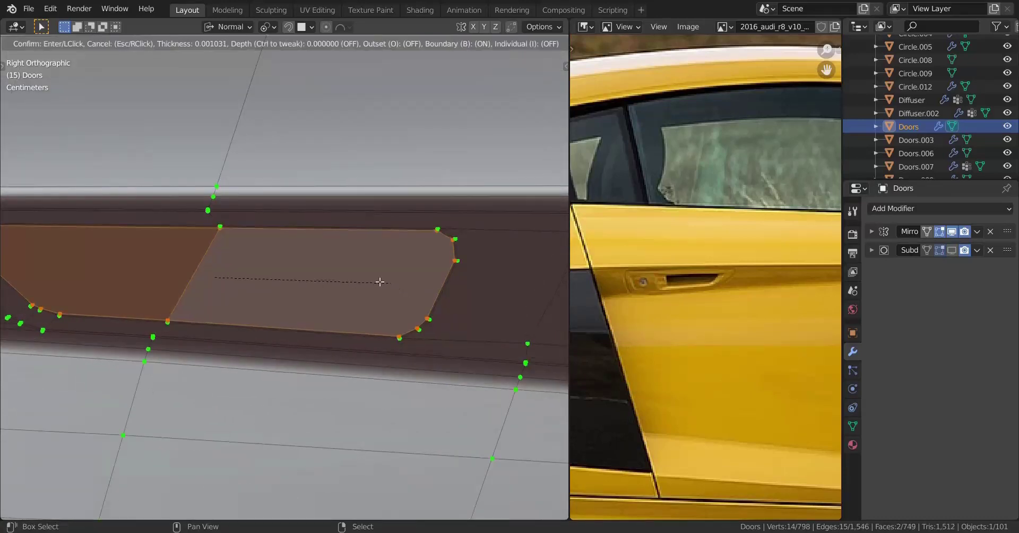
pyautogui.click(313, 274)
# Step: At the inset's upper front corner, slide one vertex about 0.035 rearward along the top edge and the lower vertex down the diagonal edge
pyautogui.scroll(2, 394, 290)
pyautogui.scroll(-1, 394, 289)
pyautogui.keyDown('shift'); pyautogui.moveTo(366, 283); pyautogui.dragTo(303, 272, button='middle'); pyautogui.keyUp('shift')
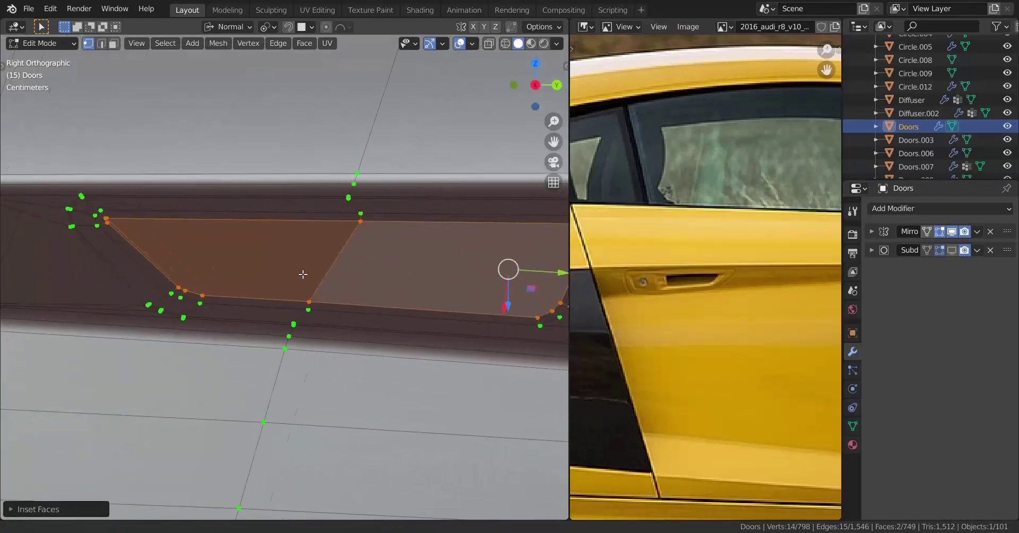
pyautogui.scroll(2, 300, 272)
pyautogui.scroll(4, 395, 305)
pyautogui.keyDown('shift'); pyautogui.moveTo(189, 260); pyautogui.dragTo(287, 312, button='middle'); pyautogui.keyUp('shift')
pyautogui.scroll(3, 287, 312)
pyautogui.scroll(2, 287, 311)
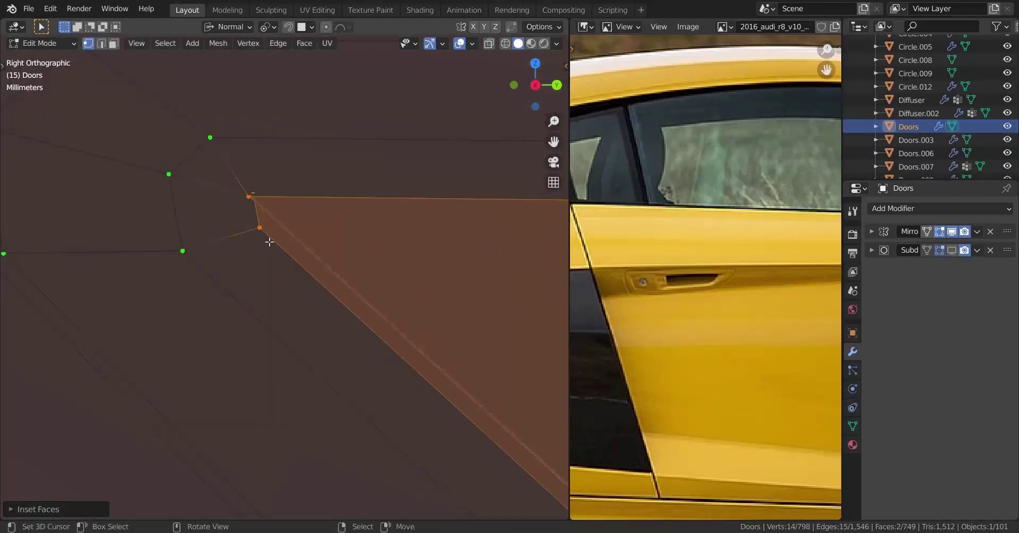
pyautogui.click(248, 198)
pyautogui.hotkey('shift', 'v')
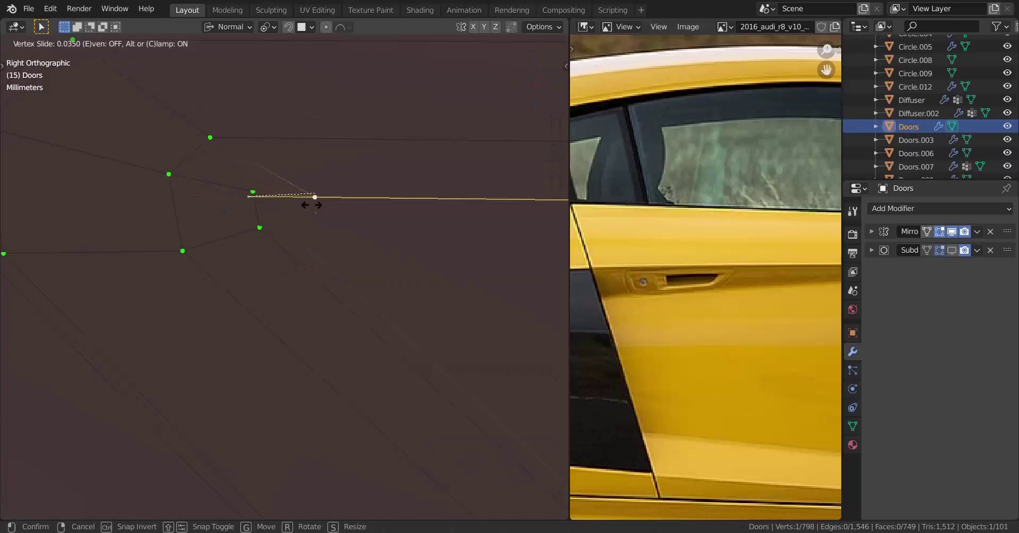
pyautogui.click(312, 205)
pyautogui.click(260, 227)
pyautogui.hotkey('shift', 'v')
pyautogui.click(259, 205)
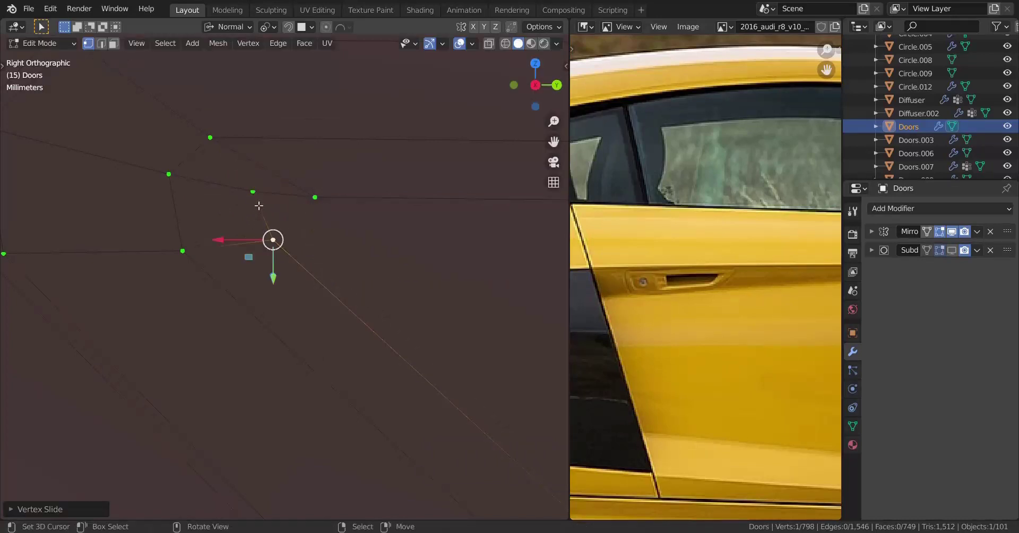
# Step: At the inset's upper front corner, slide the middle vertex about 0.32 along its adjoining edge
pyautogui.hotkey('shift', 'v')
pyautogui.click(262, 222)
pyautogui.hotkey('shift', 'v')
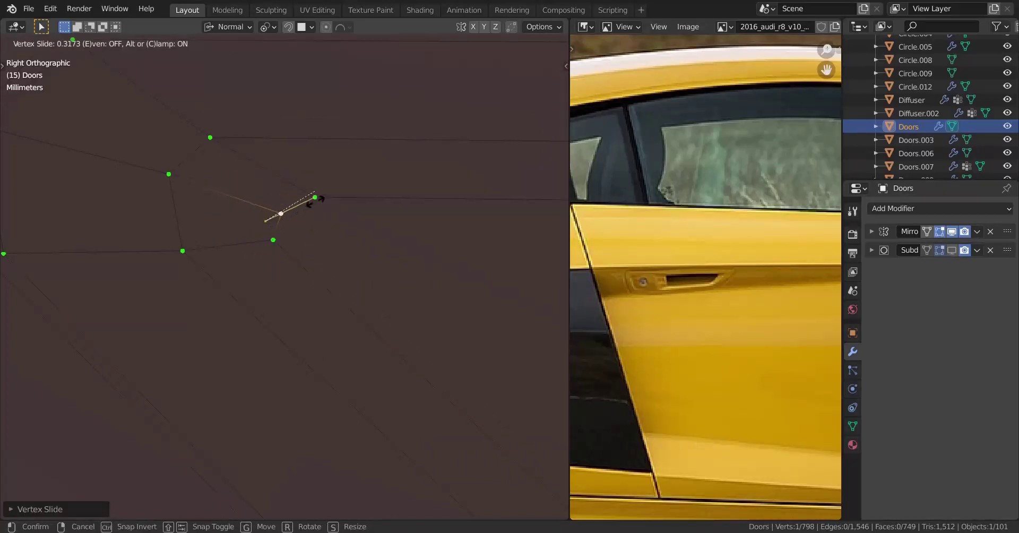
pyautogui.click(316, 201)
# Step: Slide the two vertices at the inset's lower front corner up along the diagonal front edge
pyautogui.scroll(-4, 335, 201)
pyautogui.keyDown('shift'); pyautogui.moveTo(324, 211); pyautogui.dragTo(144, 106, button='middle'); pyautogui.keyUp('shift')
pyautogui.keyDown('shift'); pyautogui.moveTo(351, 315); pyautogui.dragTo(294, 220, button='middle'); pyautogui.keyUp('shift')
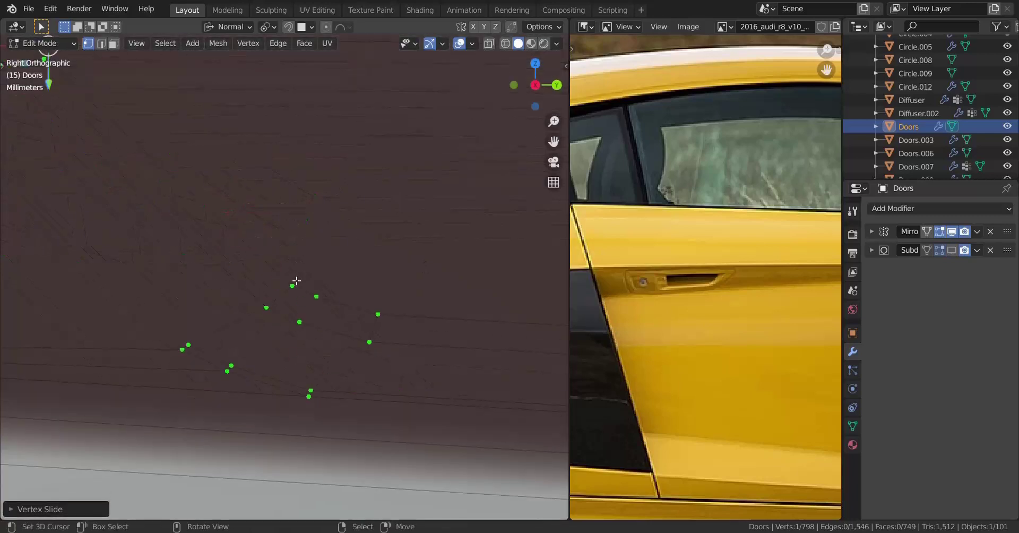
pyautogui.click(294, 283)
pyautogui.hotkey('shift', 'v')
pyautogui.click(269, 232)
pyautogui.hotkey('shift', 'v')
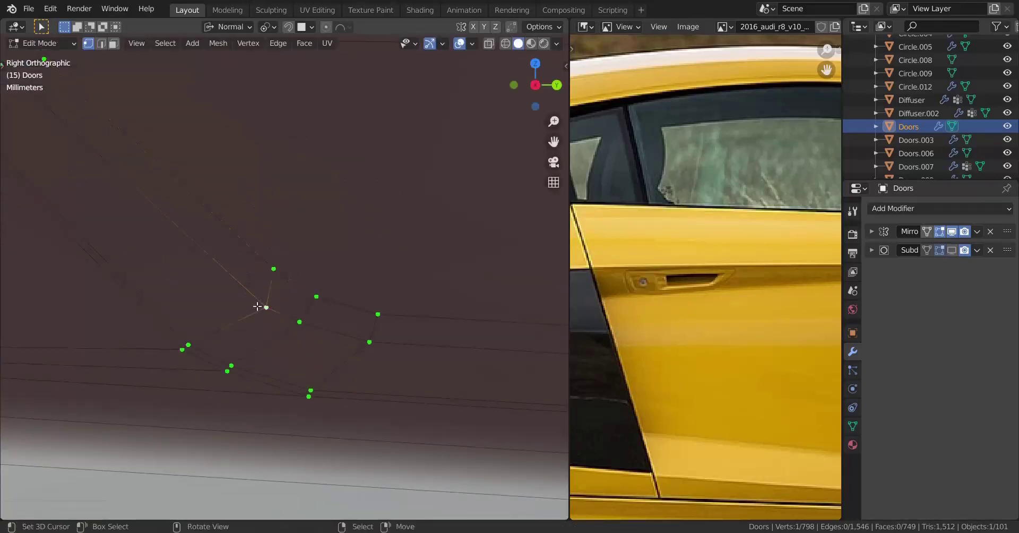
pyautogui.click(232, 278)
# Step: Select both inner recess faces by their outlines and switch to face selection
pyautogui.scroll(-5, 232, 279)
pyautogui.keyDown('shift'); pyautogui.moveTo(439, 273); pyautogui.dragTo(269, 276, button='middle'); pyautogui.keyUp('shift')
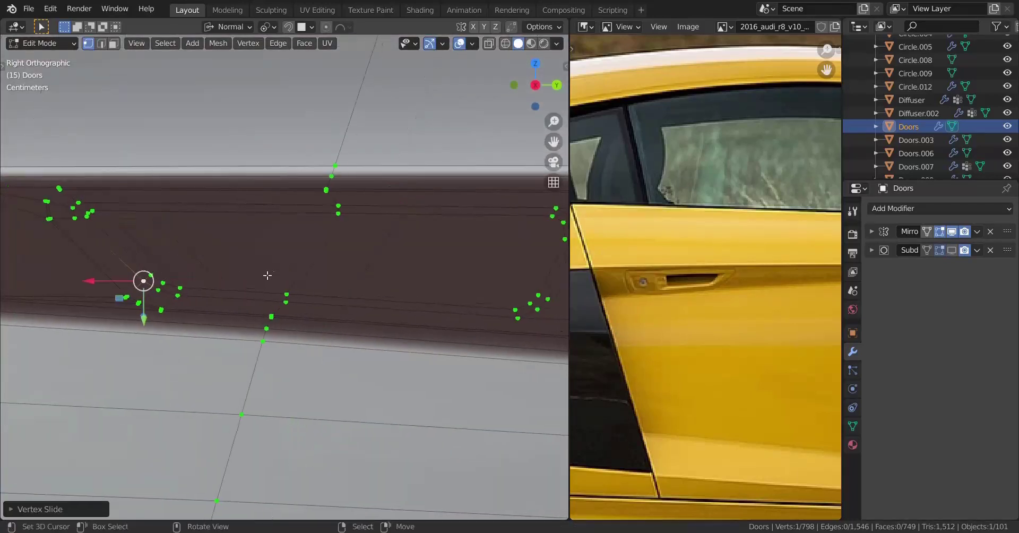
pyautogui.keyDown('alt'); pyautogui.click(353, 288); pyautogui.keyUp('alt')
pyautogui.keyDown('alt'); pyautogui.keyDown('shift'); pyautogui.click(140, 249); pyautogui.keyUp('shift'); pyautogui.keyUp('alt')
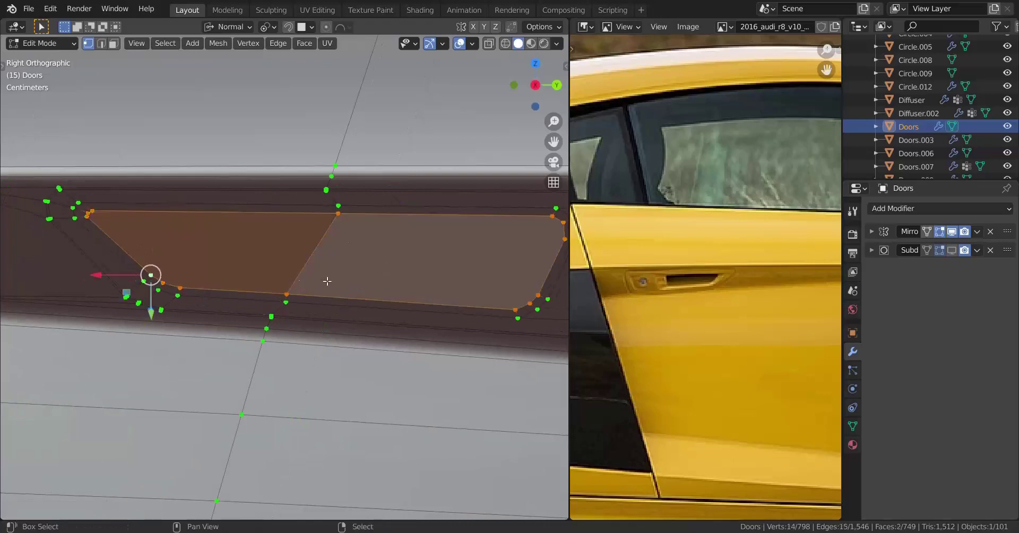
pyautogui.keyDown('shift'); pyautogui.moveTo(342, 281); pyautogui.dragTo(166, 255, button='middle'); pyautogui.keyUp('shift')
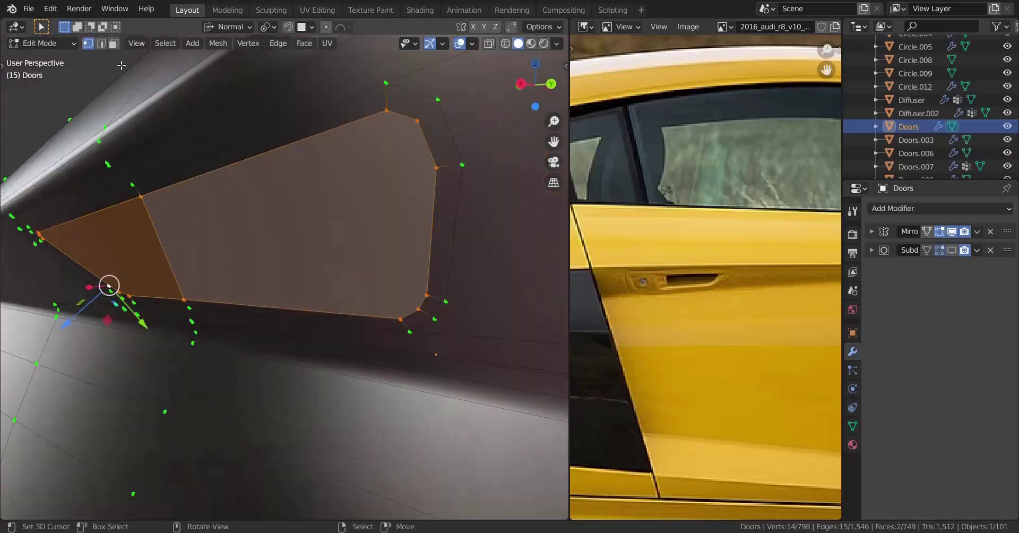
pyautogui.click(115, 45)
# Step: Examine the recess and its inset border from several angles, including in object mode
pyautogui.keyDown('shift'); pyautogui.moveTo(259, 263); pyautogui.dragTo(294, 291, button='middle'); pyautogui.keyUp('shift')
pyautogui.moveTo(332, 309); pyautogui.dragTo(466, 213)
pyautogui.keyDown('shift'); pyautogui.moveTo(373, 240); pyautogui.dragTo(291, 274, button='middle'); pyautogui.keyUp('shift')
pyautogui.press('Tab')
pyautogui.moveTo(291, 274); pyautogui.dragTo(316, 276, button='middle')
pyautogui.press('Tab')
pyautogui.scroll(1, 279, 282)
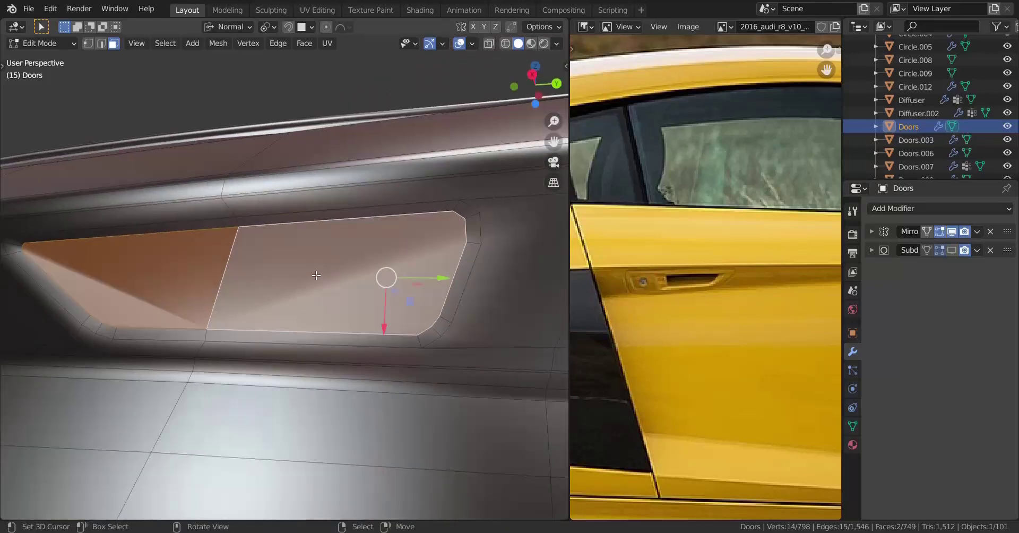
# Step: In the wireframe side view, slide the two upper vertices of the inset's lower rear corner onto that corner's lowest vertex
pyautogui.press('KP_3')
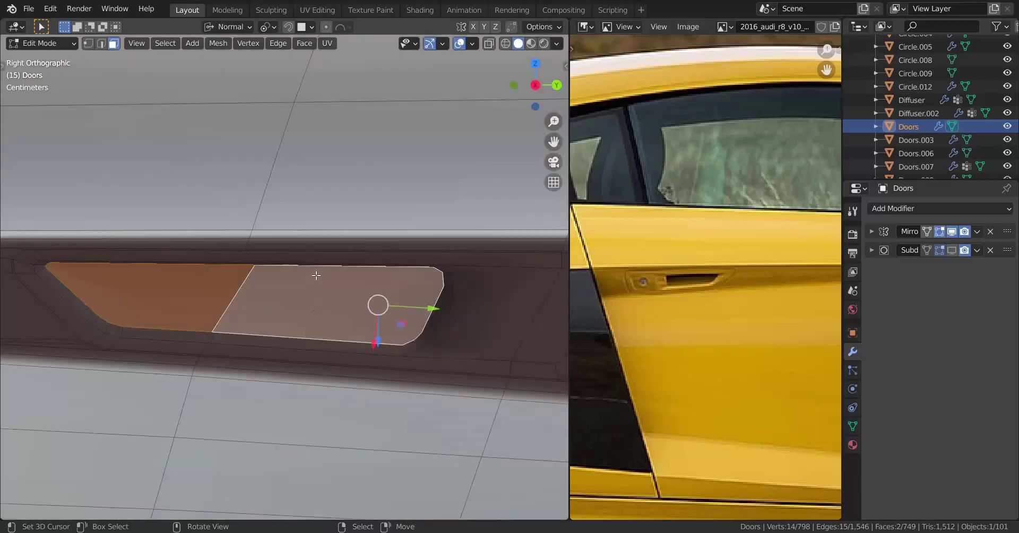
pyautogui.press('z')
pyautogui.click(137, 244)
pyautogui.keyDown('shift'); pyautogui.moveTo(297, 317); pyautogui.dragTo(186, 295, button='middle'); pyautogui.keyUp('shift')
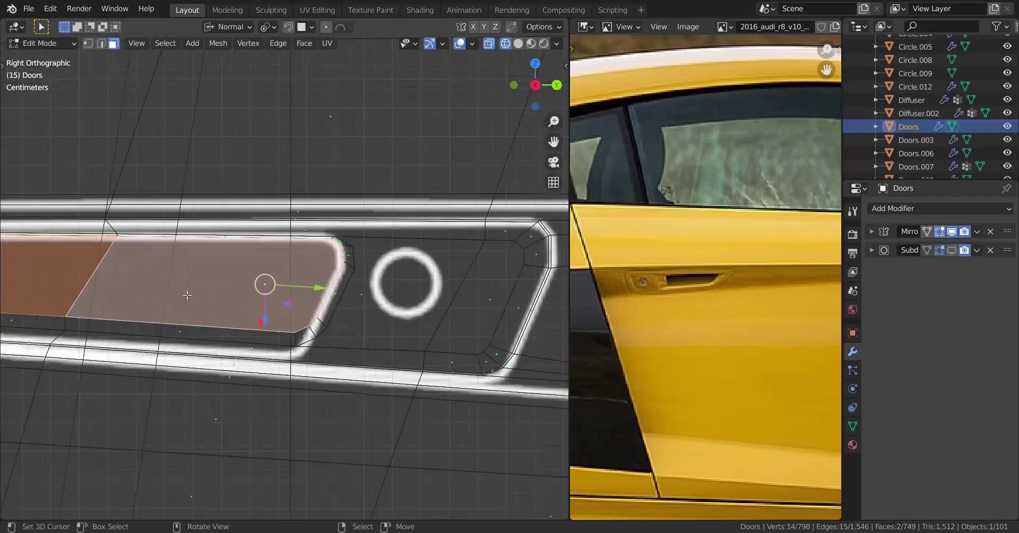
pyautogui.scroll(3, 191, 296)
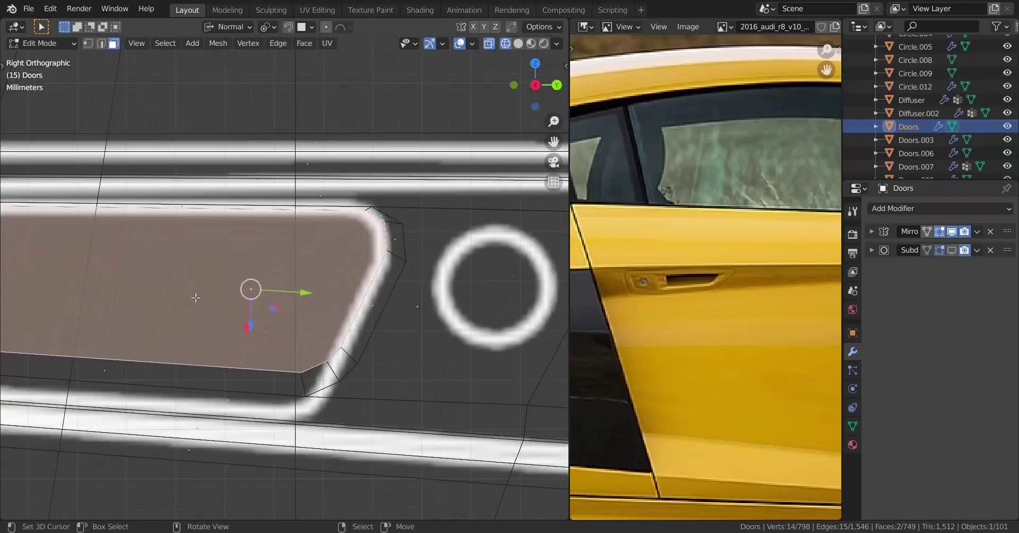
pyautogui.click(88, 44)
pyautogui.scroll(1, 324, 241)
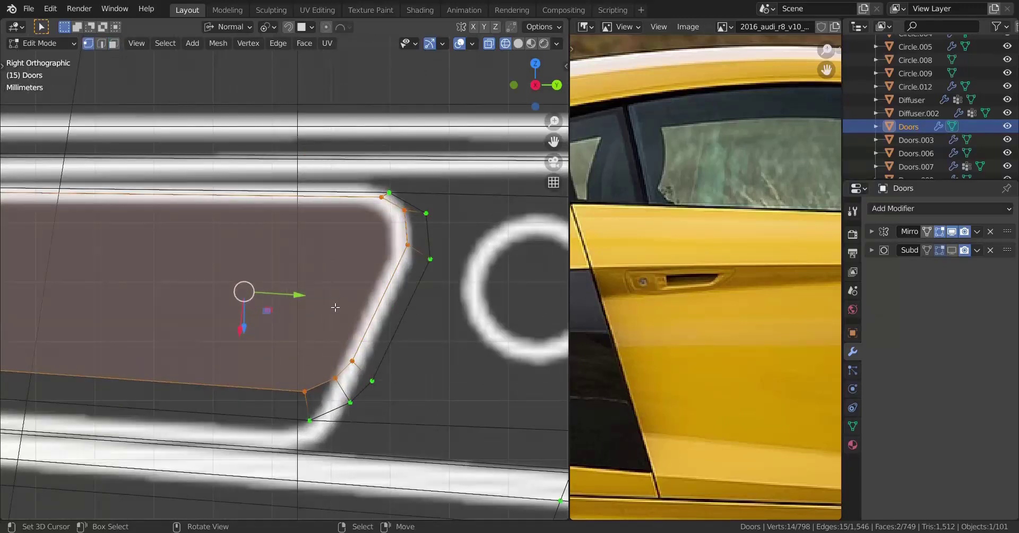
pyautogui.click(336, 376)
pyautogui.press('g')
pyautogui.press('g')
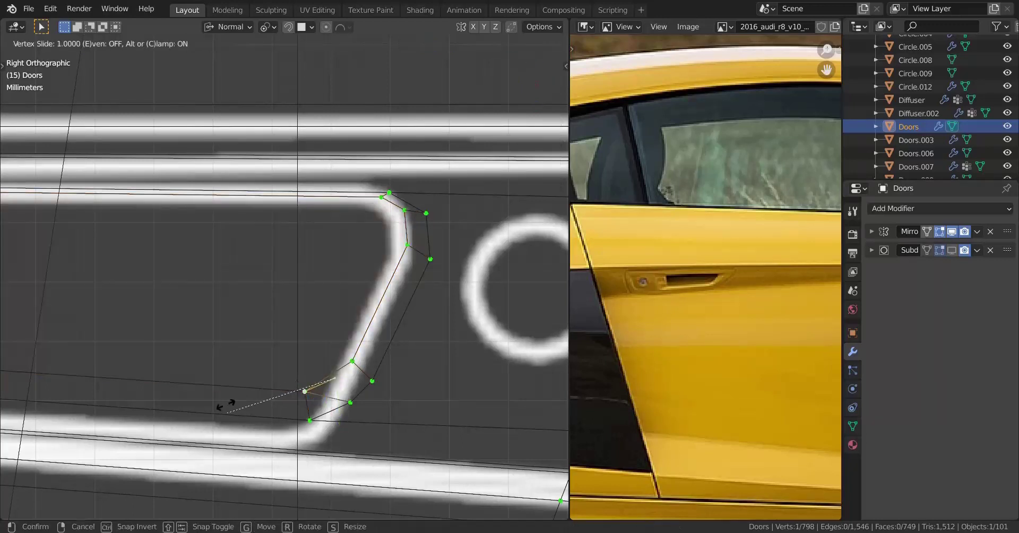
pyautogui.click(224, 406)
pyautogui.press('g')
pyautogui.press('g')
pyautogui.click(198, 400)
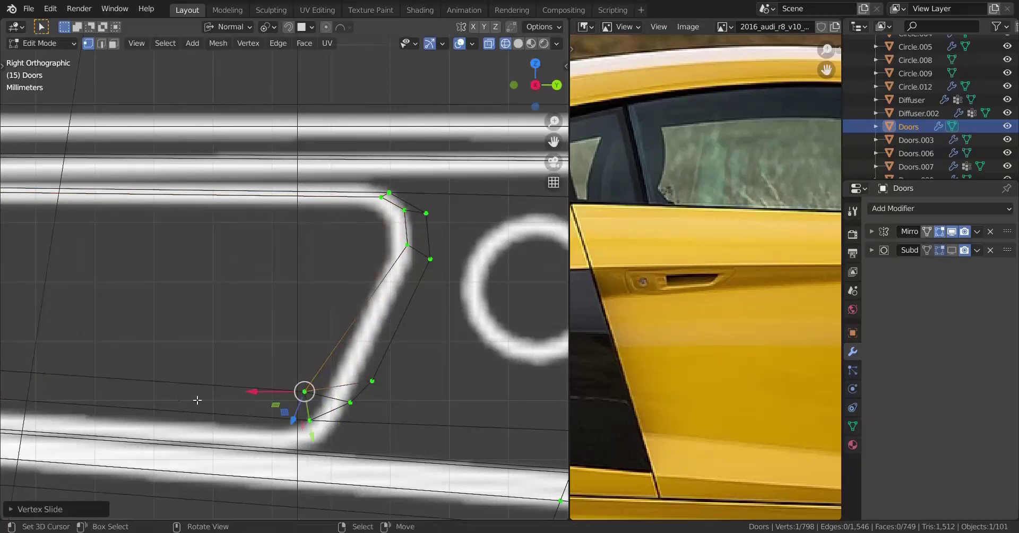
# Step: Slide the two lower vertices of the inset's upper rear corner onto that corner's topmost vertex
pyautogui.click(412, 214)
pyautogui.press('g')
pyautogui.press('g')
pyautogui.click(360, 181)
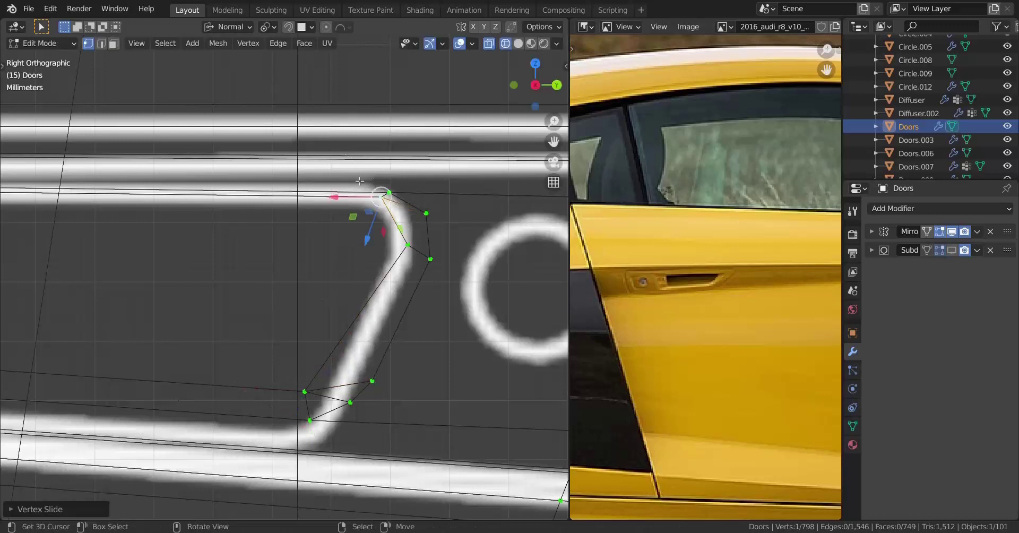
pyautogui.press('g')
pyautogui.press('g')
pyautogui.click(361, 197)
# Step: Spread the two stacked vertices at the upper rear corner by sliding them down the straight slanted rear edge
pyautogui.press('g')
pyautogui.press('g')
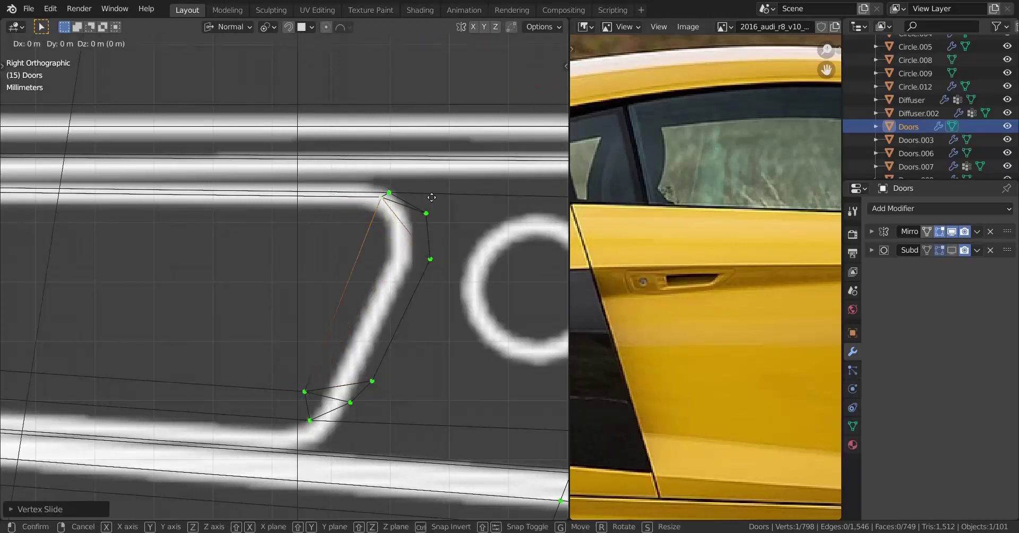
pyautogui.click(417, 232)
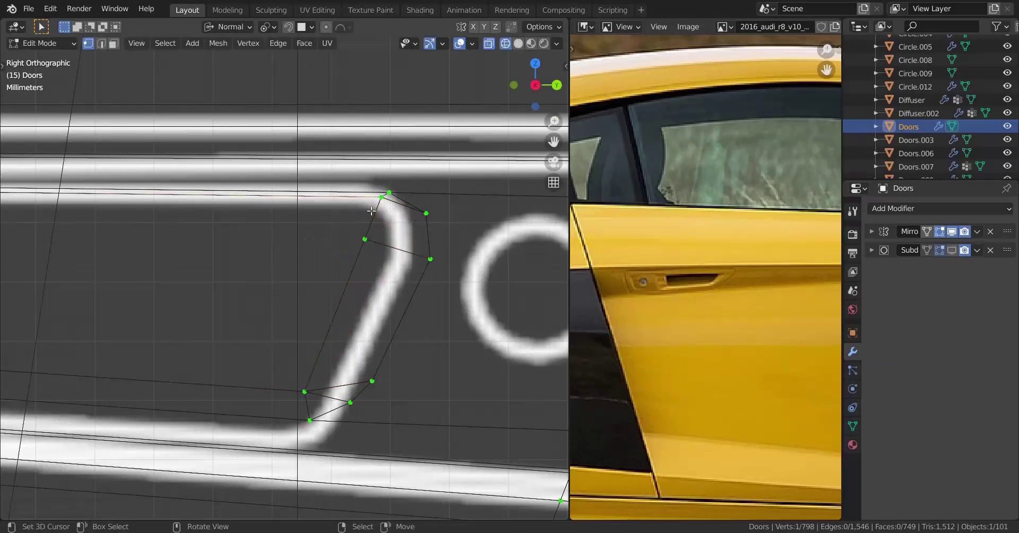
pyautogui.moveTo(390, 208); pyautogui.dragTo(389, 205)
pyautogui.press('g')
pyautogui.click(385, 223)
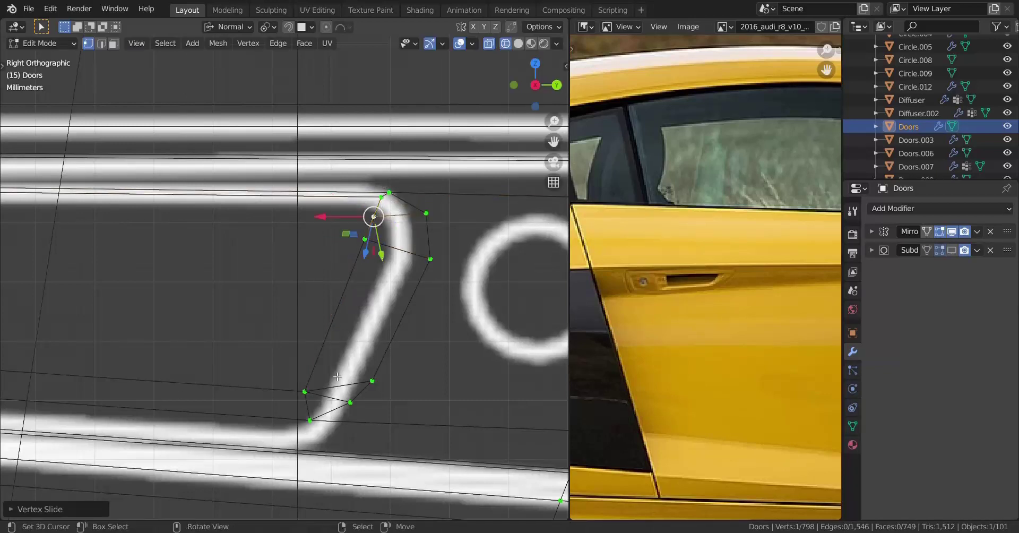
# Step: Slide the two stacked lower rear corner vertices up the slanted rear edge, by about 0.3 and 0.5 respectively
pyautogui.click(320, 386)
pyautogui.press('g')
pyautogui.press('g')
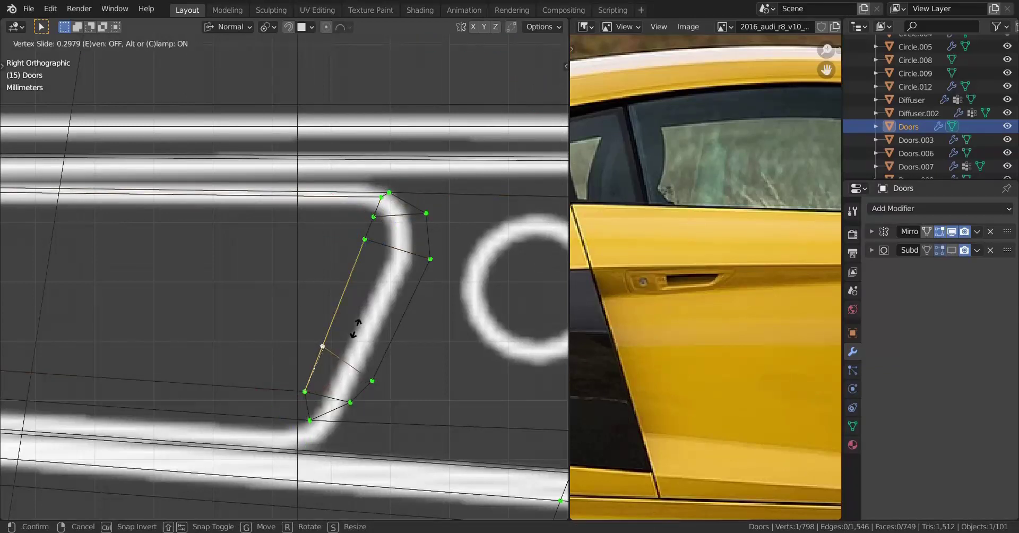
pyautogui.click(356, 337)
pyautogui.click(315, 388)
pyautogui.press('g')
pyautogui.press('g')
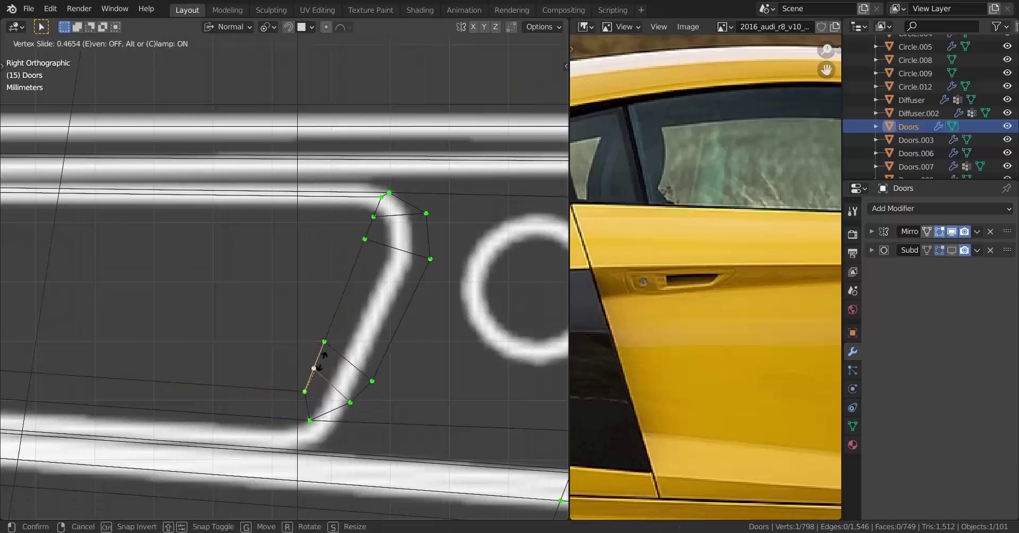
pyautogui.click(322, 355)
# Step: Return to solid shading and select both inner recess faces in face selection mode
pyautogui.hotkey('shift', 'z')
pyautogui.scroll(-3, 383, 336)
pyautogui.moveTo(383, 336); pyautogui.dragTo(362, 300, button='middle')
pyautogui.keyDown('alt'); pyautogui.rightClick(349, 289); pyautogui.keyUp('alt')
pyautogui.scroll(-4, 318, 292)
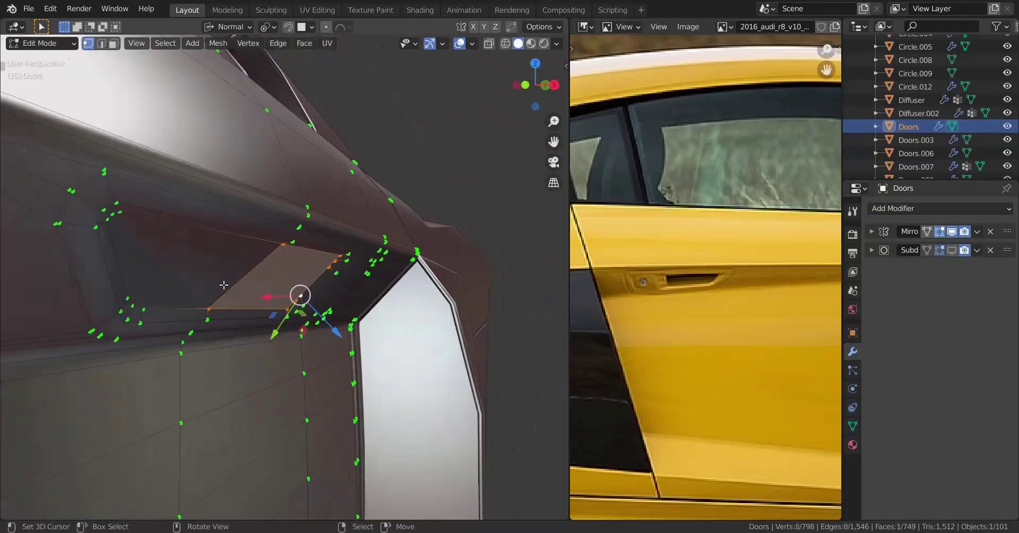
pyautogui.keyDown('alt'); pyautogui.keyDown('shift'); pyautogui.rightClick(159, 291); pyautogui.keyUp('shift'); pyautogui.keyUp('alt')
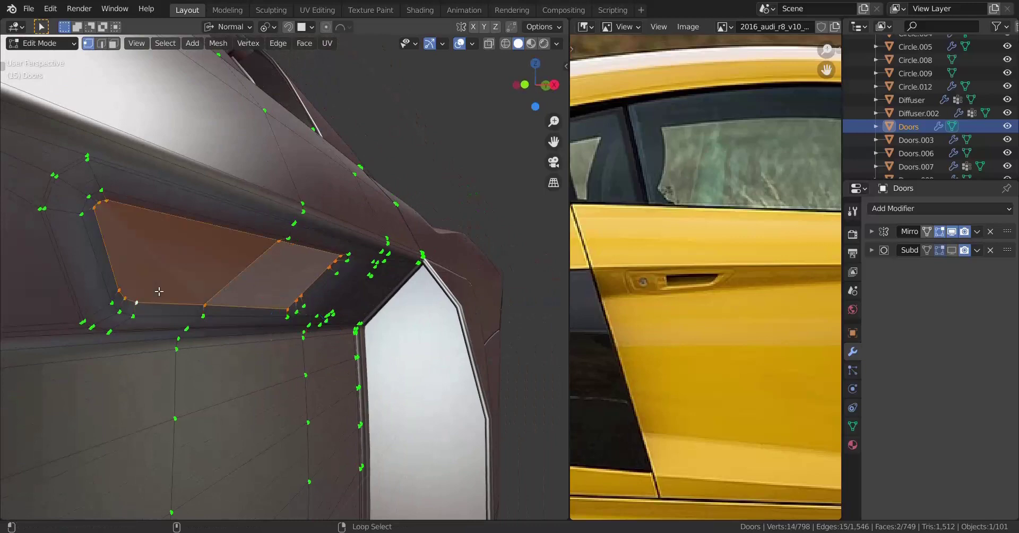
pyautogui.click(113, 43)
# Step: Extrude the two selected recess faces inward into the door to form the handle cavity
pyautogui.scroll(2, 384, 323)
pyautogui.moveTo(356, 321); pyautogui.dragTo(347, 293)
pyautogui.scroll(-3, 329, 299)
pyautogui.keyDown('shift'); pyautogui.moveTo(314, 305); pyautogui.dragTo(349, 313, button='middle'); pyautogui.keyUp('shift')
pyautogui.press('e')
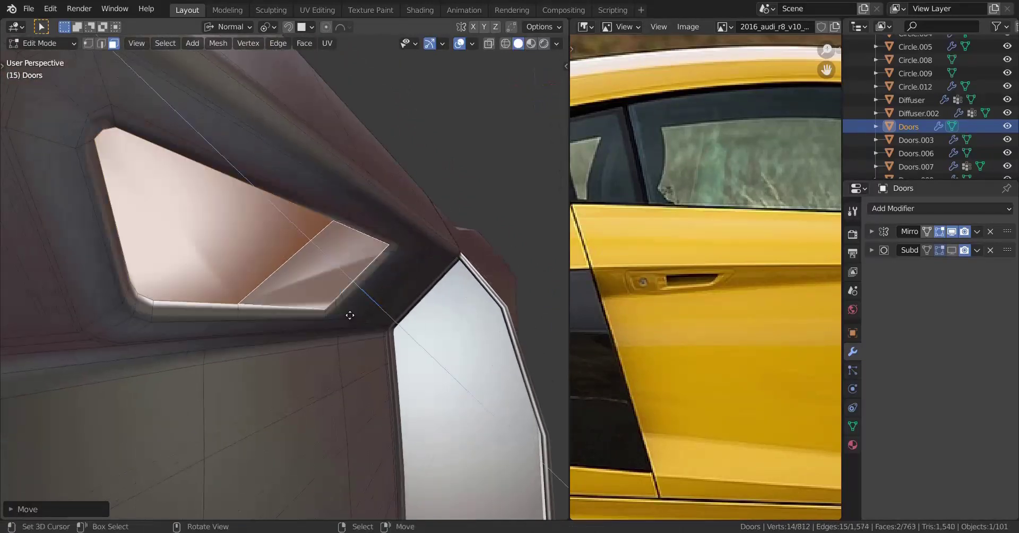
pyautogui.click(200, 133)
# Step: Inspect the extruded handle cavity in object mode and up close in edit mode
pyautogui.scroll(-3, 200, 133)
pyautogui.moveTo(203, 143); pyautogui.dragTo(218, 274, button='middle')
pyautogui.press('Tab')
pyautogui.scroll(-4, 265, 290)
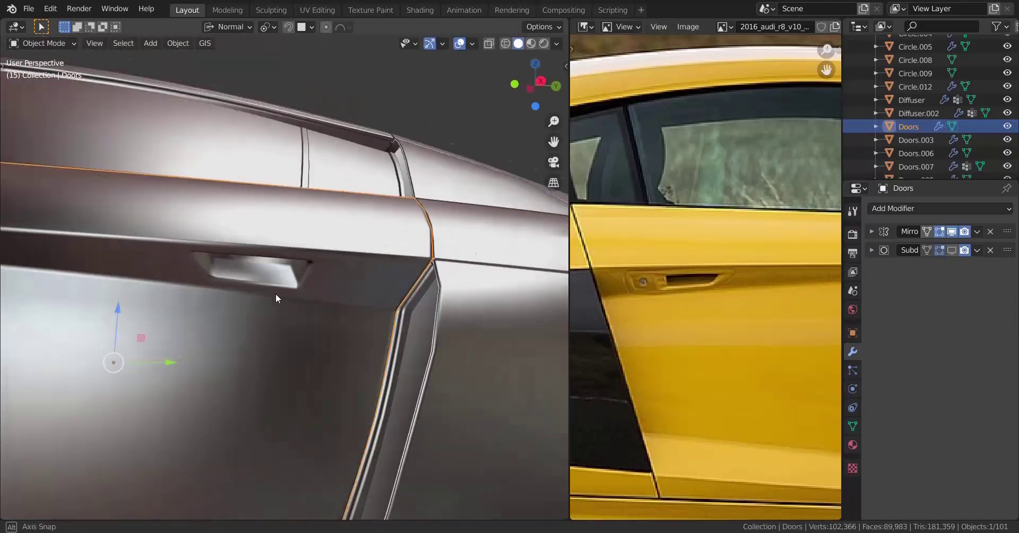
pyautogui.moveTo(276, 294); pyautogui.dragTo(276, 254, button='middle')
pyautogui.scroll(-2, 238, 323)
pyautogui.press('Tab')
pyautogui.moveTo(278, 261); pyautogui.dragTo(288, 279, button='middle')
pyautogui.scroll(8, 288, 278)
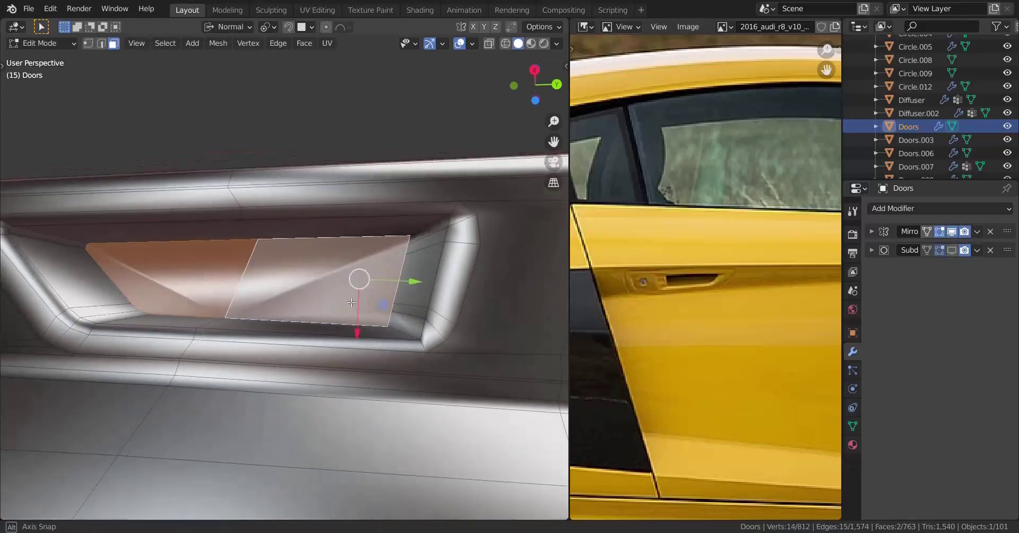
pyautogui.middleClick(351, 302)
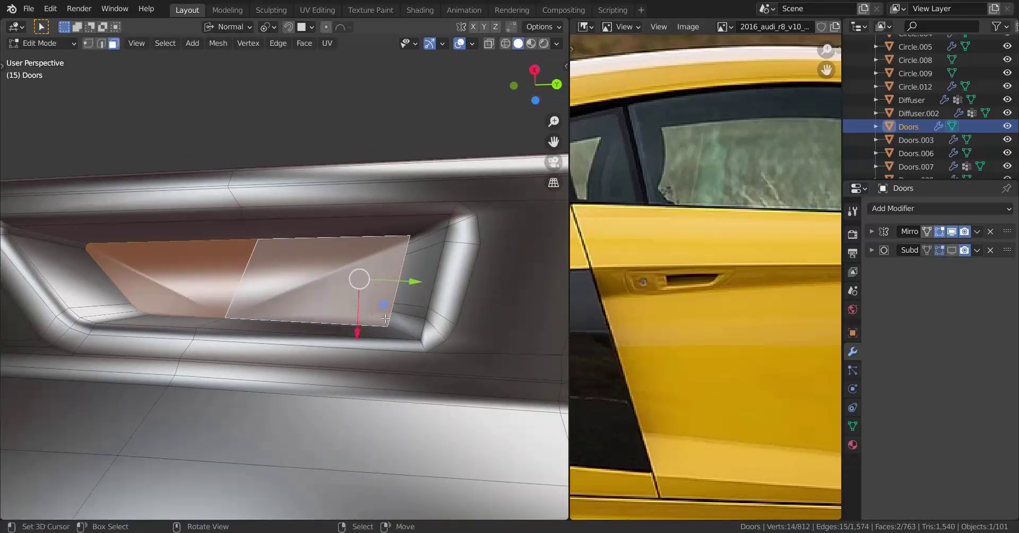
pyautogui.press('i')
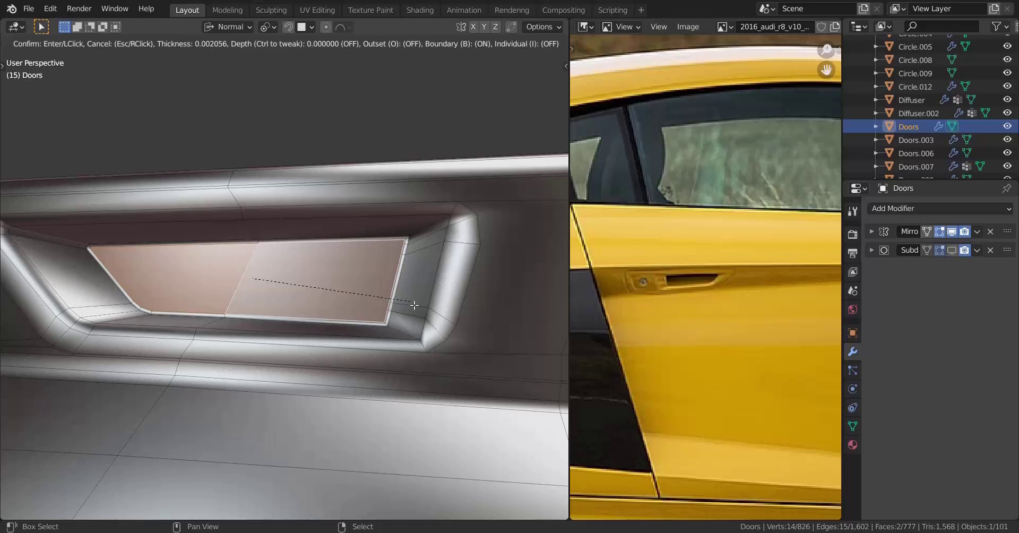
pyautogui.press('Escape')
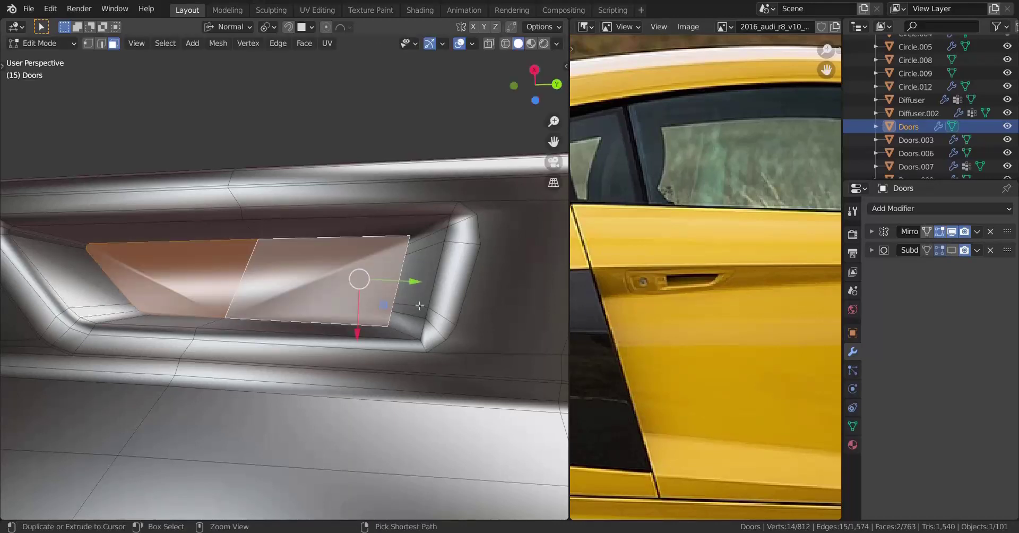
pyautogui.hotkey('ctrl', 'z')
pyautogui.hotkey('ctrl', 'shift', 'z')
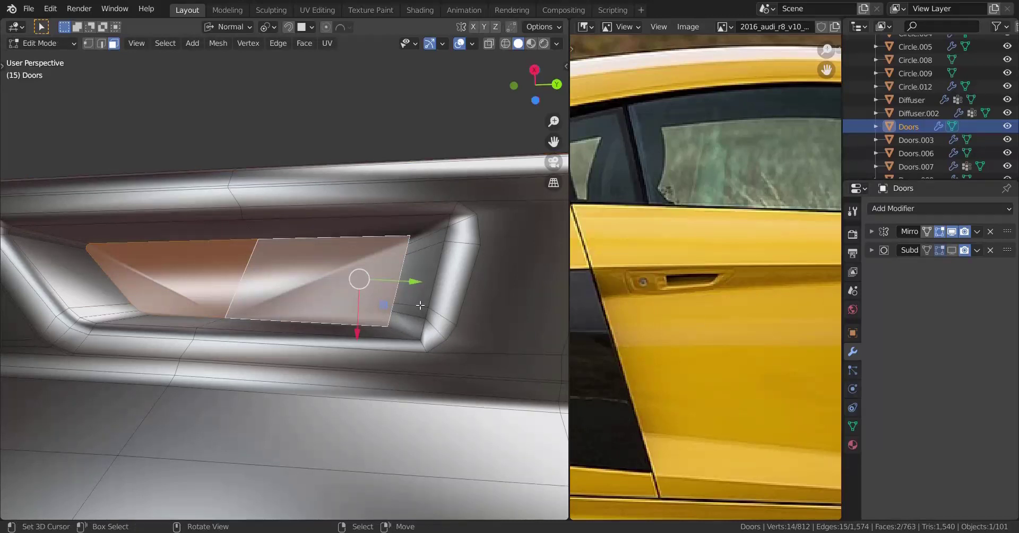
# Step: Triangulate the two cavity floor faces and convert the resulting triangles to quads
pyautogui.hotkey('ctrl', 't')
pyautogui.scroll(2, 419, 307)
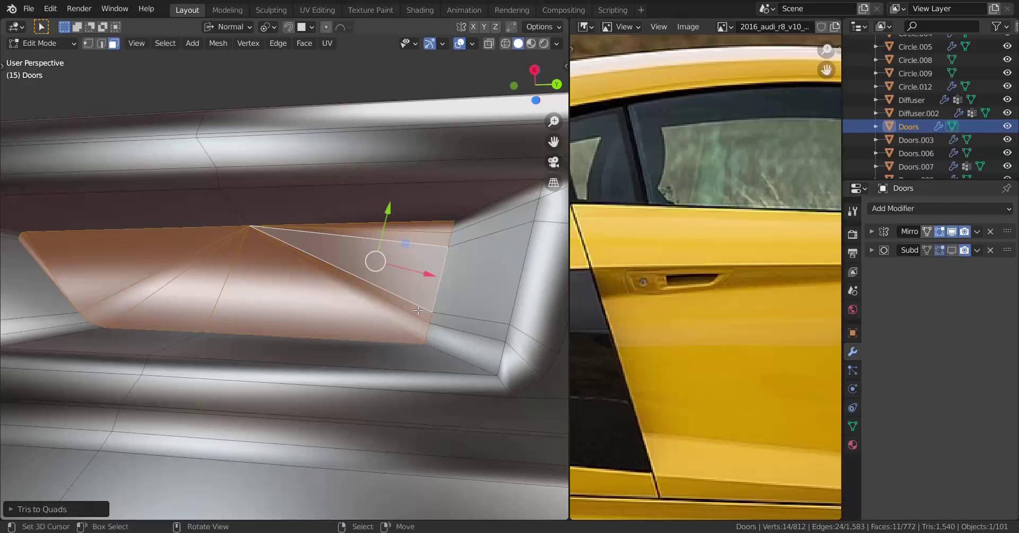
pyautogui.scroll(-2, 382, 307)
pyautogui.moveTo(312, 311); pyautogui.dragTo(332, 294, button='middle')
pyautogui.scroll(1, 314, 296)
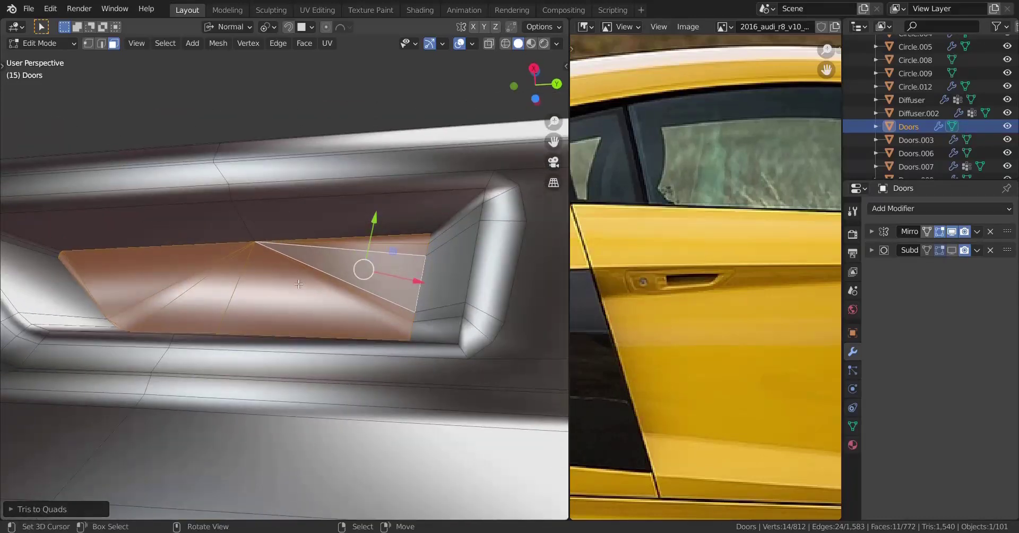
# Step: Select the complete outline edges of the cavity floor, including its corner edges, and mark them as sharp
pyautogui.click(101, 44)
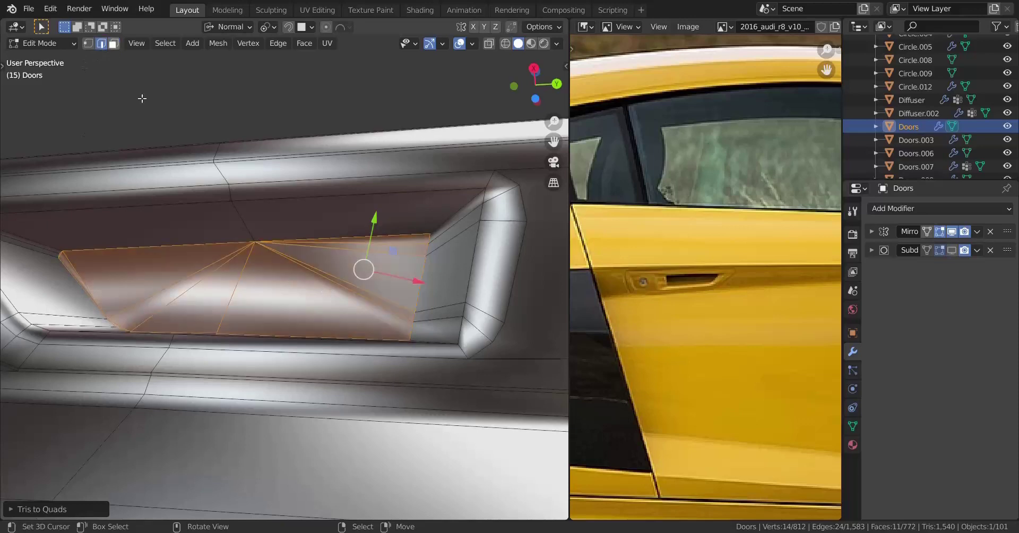
pyautogui.keyDown('alt'); pyautogui.click(175, 246); pyautogui.keyUp('alt')
pyautogui.scroll(5, 307, 219)
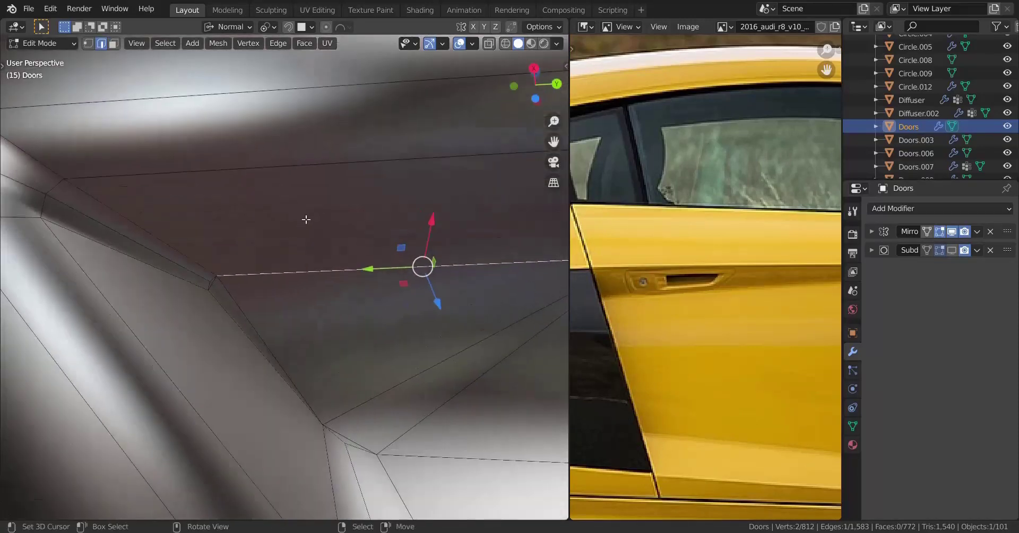
pyautogui.scroll(1, 306, 219)
pyautogui.keyDown('alt'); pyautogui.keyDown('shift'); pyautogui.rightClick(195, 292); pyautogui.keyUp('shift'); pyautogui.keyUp('alt')
pyautogui.scroll(-2, 263, 304)
pyautogui.keyDown('shift'); pyautogui.moveTo(263, 304); pyautogui.dragTo(298, 255, button='middle'); pyautogui.keyUp('shift')
pyautogui.keyDown('alt'); pyautogui.keyDown('shift'); pyautogui.rightClick(261, 377); pyautogui.keyUp('shift'); pyautogui.keyUp('alt')
pyautogui.scroll(-3, 258, 329)
pyautogui.keyDown('alt'); pyautogui.keyDown('shift'); pyautogui.rightClick(394, 229); pyautogui.keyUp('shift'); pyautogui.keyUp('alt')
pyautogui.scroll(-2, 393, 229)
pyautogui.moveTo(394, 230); pyautogui.dragTo(340, 247, button='middle')
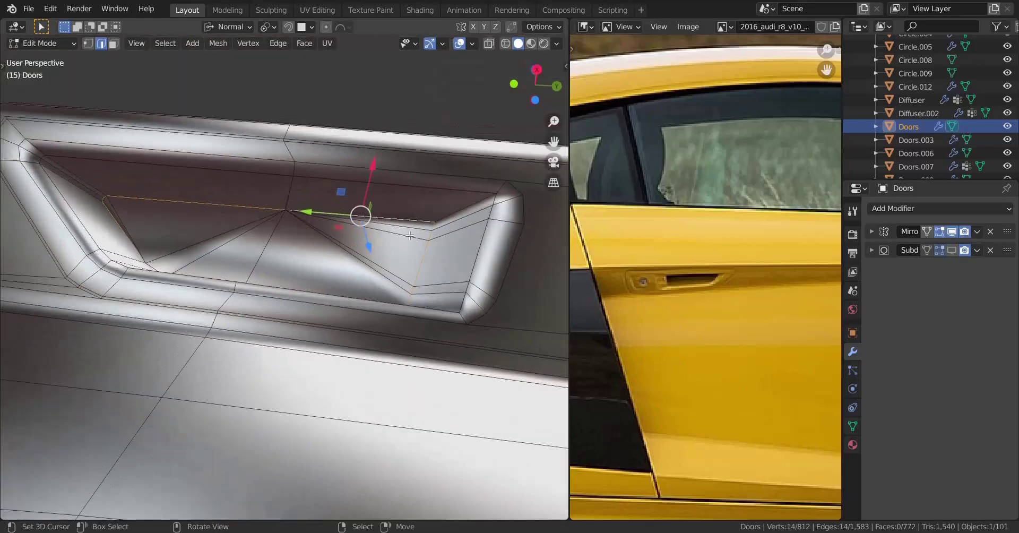
pyautogui.hotkey('ctrl', 'e')
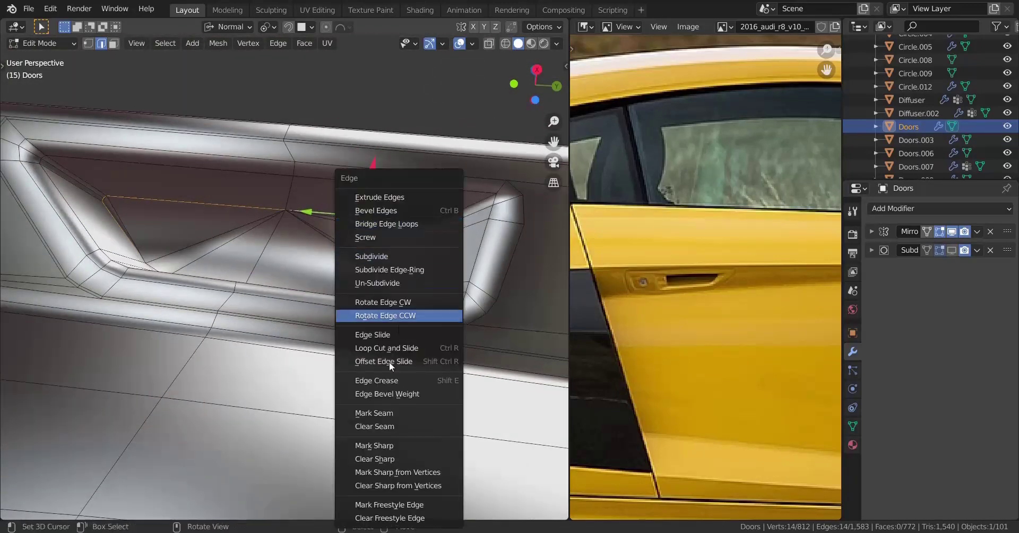
pyautogui.click(389, 460)
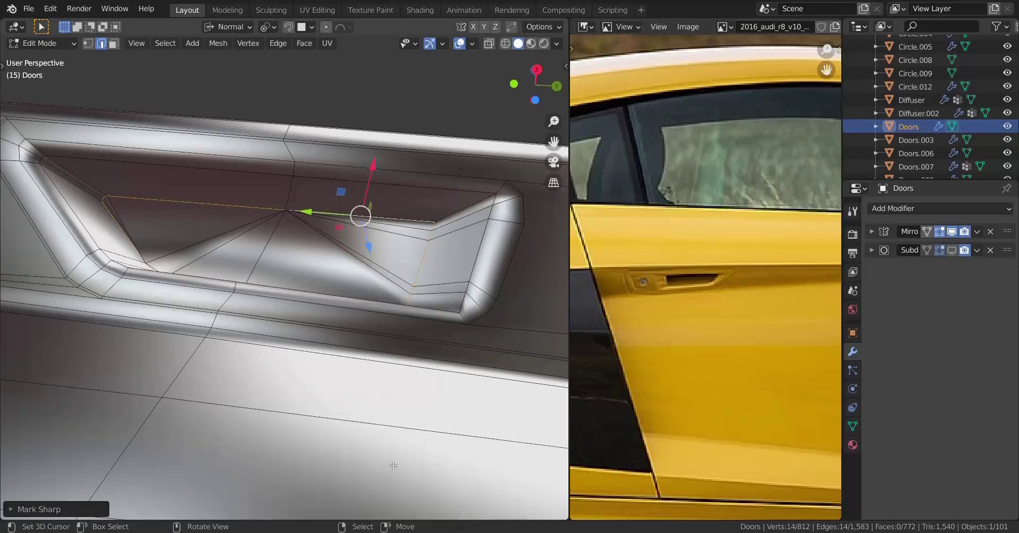
# Step: Mark the selected outline edges of the cavity floor as sharp
pyautogui.hotkey('ctrl', 'e')
pyautogui.click(396, 306)
pyautogui.scroll(-6, 366, 291)
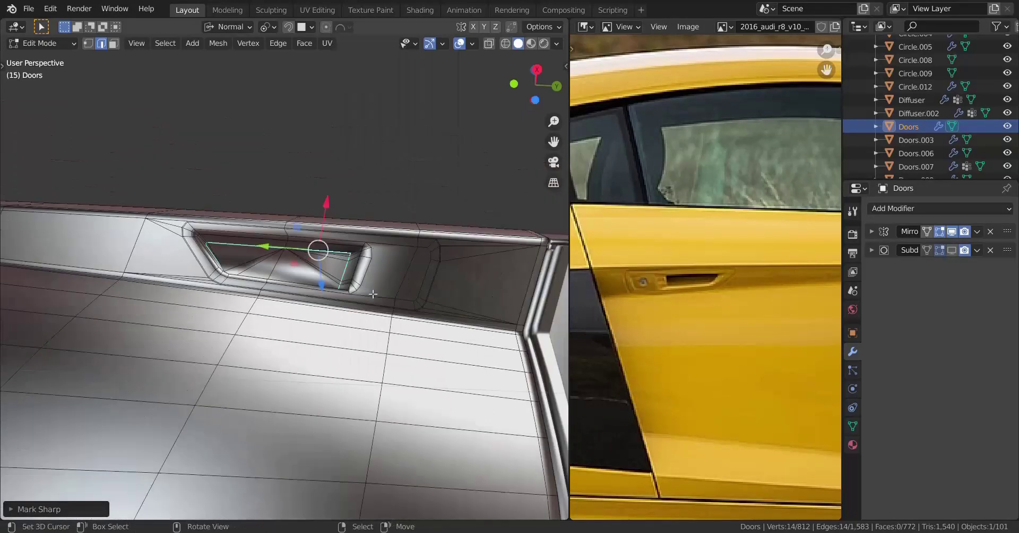
# Step: Inspect the handle cavity on the car side in object mode and up close in edit mode
pyautogui.press('Tab')
pyautogui.moveTo(301, 284); pyautogui.dragTo(330, 335, button='middle')
pyautogui.scroll(-7, 292, 333)
pyautogui.scroll(3, 329, 335)
pyautogui.press('Tab')
pyautogui.scroll(-1, 339, 324)
pyautogui.hotkey('alt', 'z')
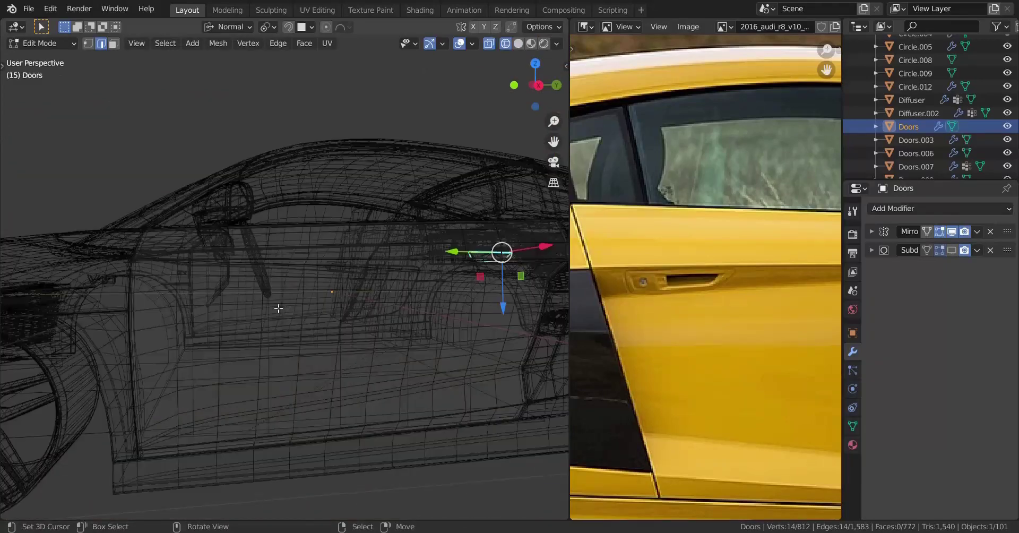
pyautogui.hotkey('alt', 'z')
pyautogui.keyDown('shift'); pyautogui.moveTo(414, 318); pyautogui.dragTo(255, 241, button='middle'); pyautogui.keyUp('shift')
pyautogui.scroll(4, 323, 339)
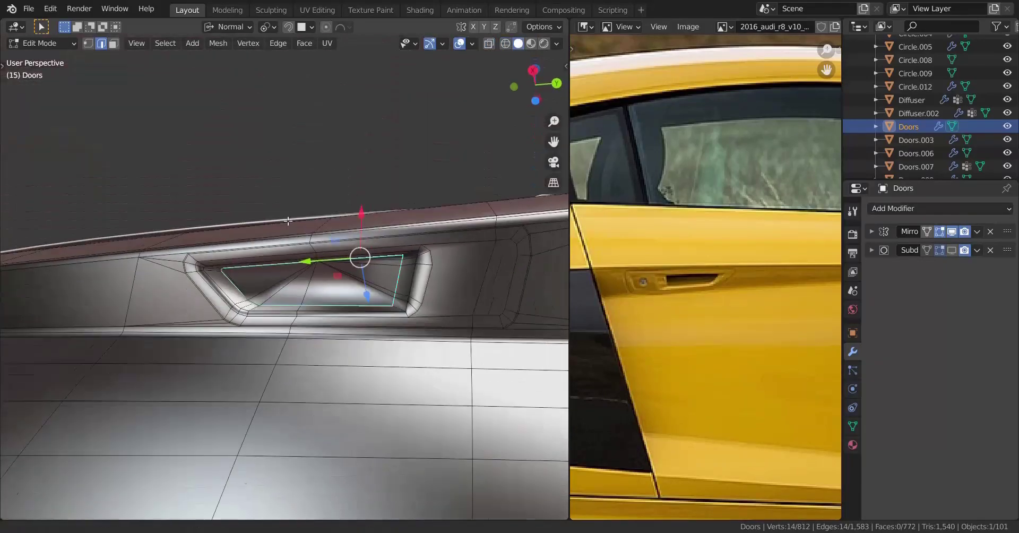
pyautogui.scroll(2, 266, 254)
# Step: Turn on Auto Smooth for the Doors mesh in object mode and set its angle to 180°
pyautogui.press('Tab')
pyautogui.click(855, 426)
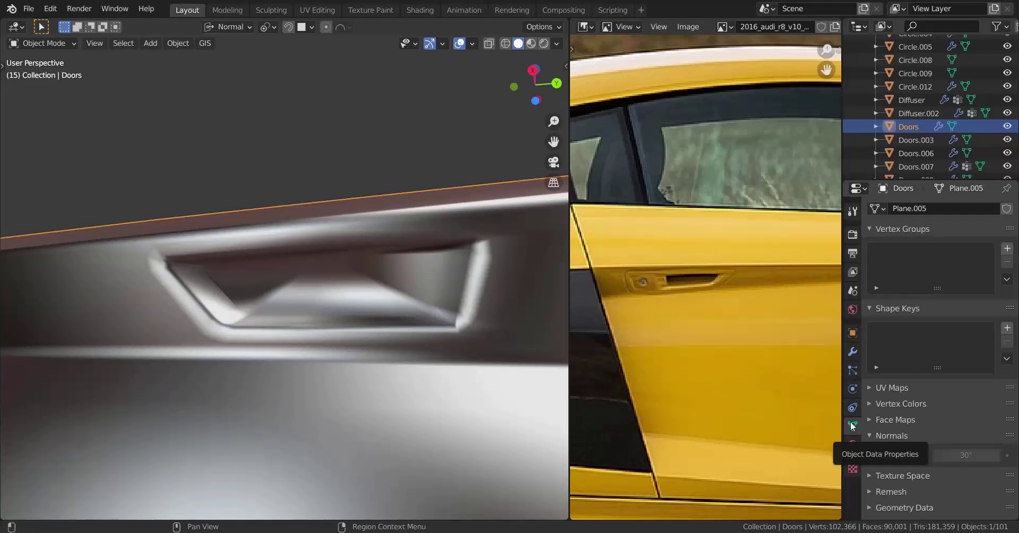
pyautogui.click(924, 456)
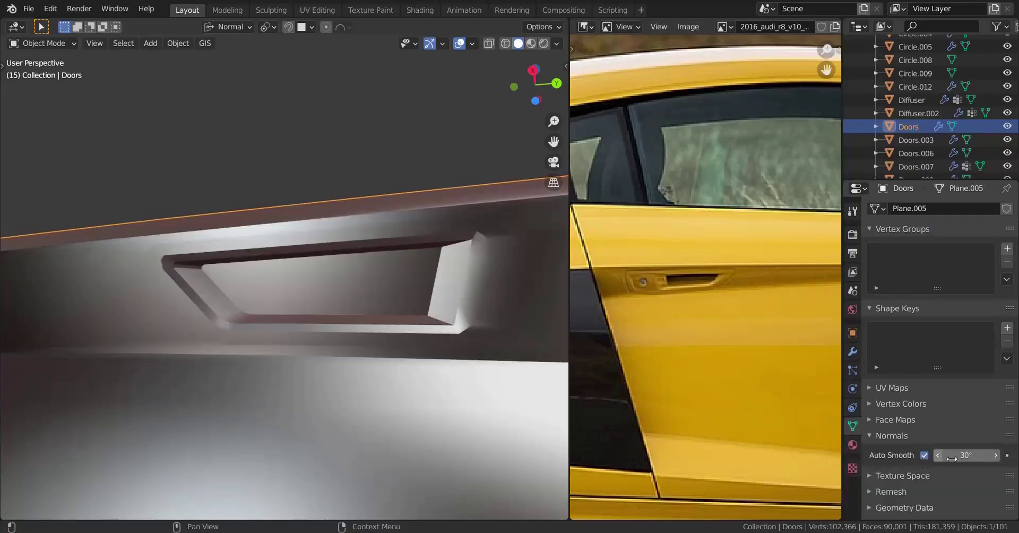
pyautogui.moveTo(966, 456); pyautogui.dragTo(1008, 455)
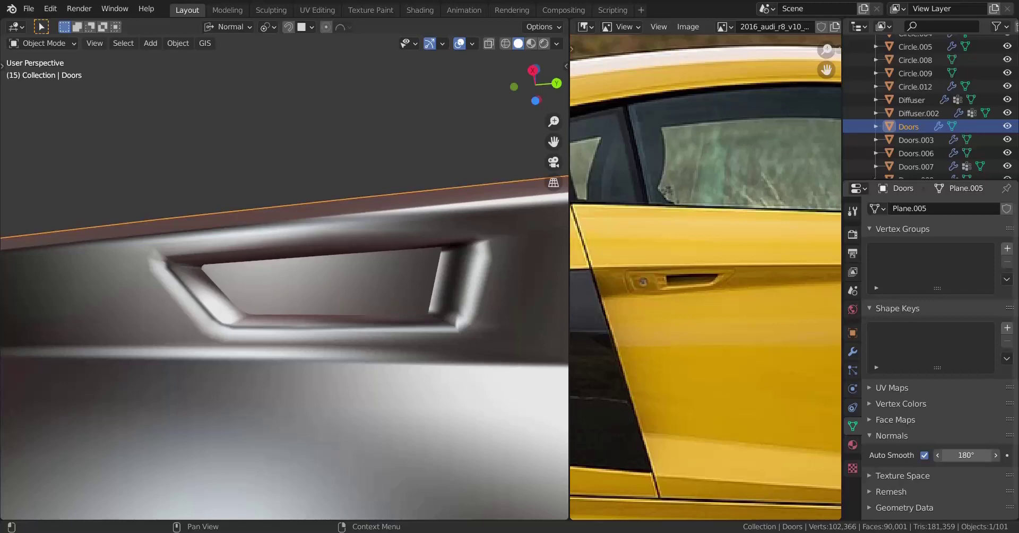
# Step: Examine the shading of the handle recess up close and from farther away on the door
pyautogui.scroll(1, 281, 297)
pyautogui.moveTo(297, 312); pyautogui.dragTo(279, 360, button='middle')
pyautogui.scroll(-2, 301, 280)
pyautogui.moveTo(360, 138); pyautogui.dragTo(372, 200, button='middle')
pyautogui.scroll(-6, 366, 207)
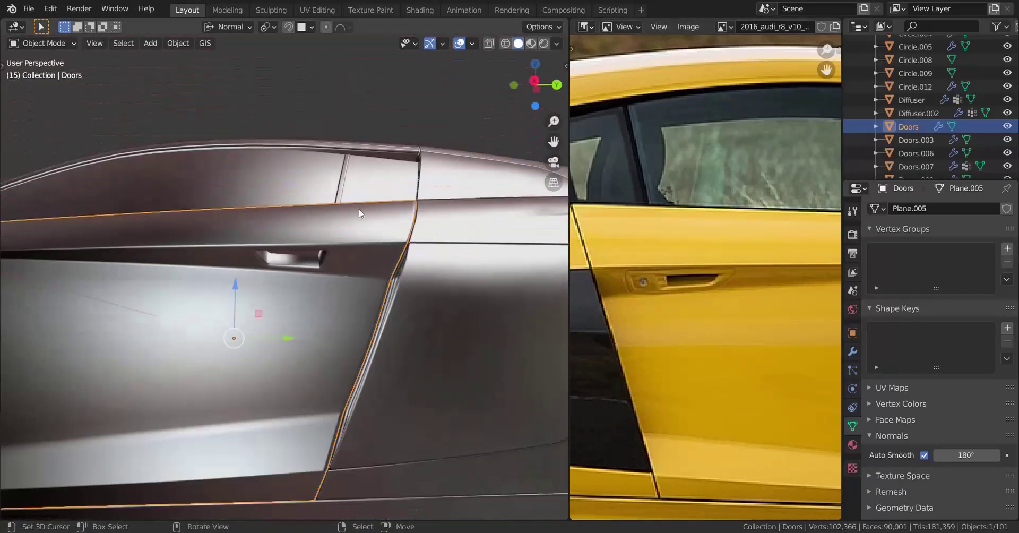
pyautogui.scroll(4, 287, 281)
pyautogui.moveTo(293, 288); pyautogui.dragTo(138, 270, button='middle')
pyautogui.scroll(3, 296, 289)
# Step: Try cutting three edge loops through the narrow strip that runs along the handle panel's outer outline
pyautogui.press('Tab')
pyautogui.scroll(3, 159, 270)
pyautogui.keyDown('shift'); pyautogui.moveTo(252, 267); pyautogui.dragTo(69, 255, button='middle'); pyautogui.keyUp('shift')
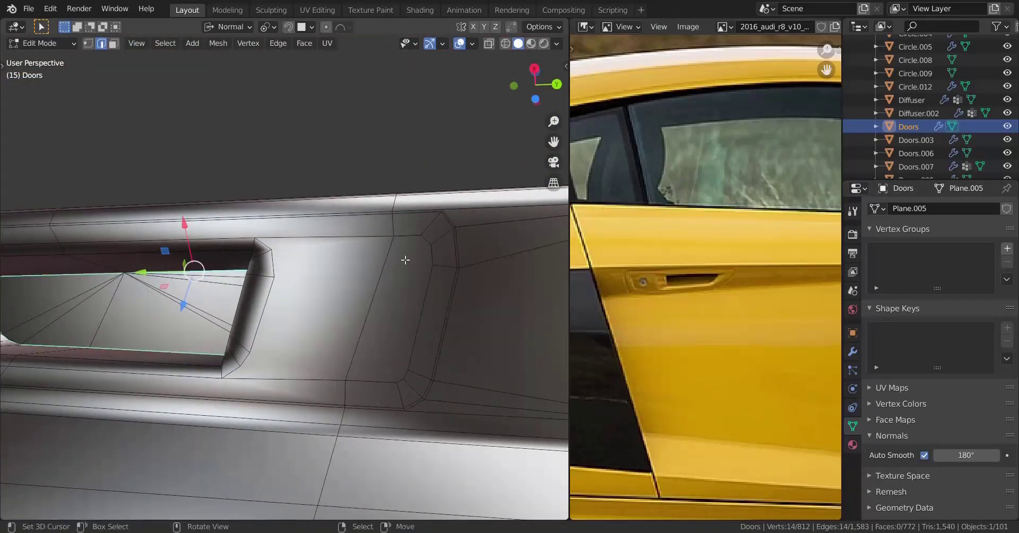
pyautogui.moveTo(0, 0); pyautogui.dragTo(0, 0)
pyautogui.keyDown('shift'); pyautogui.moveTo(405, 259); pyautogui.dragTo(108, 355, button='middle'); pyautogui.keyUp('shift')
pyautogui.scroll(1, 305, 271)
pyautogui.click(349, 255)
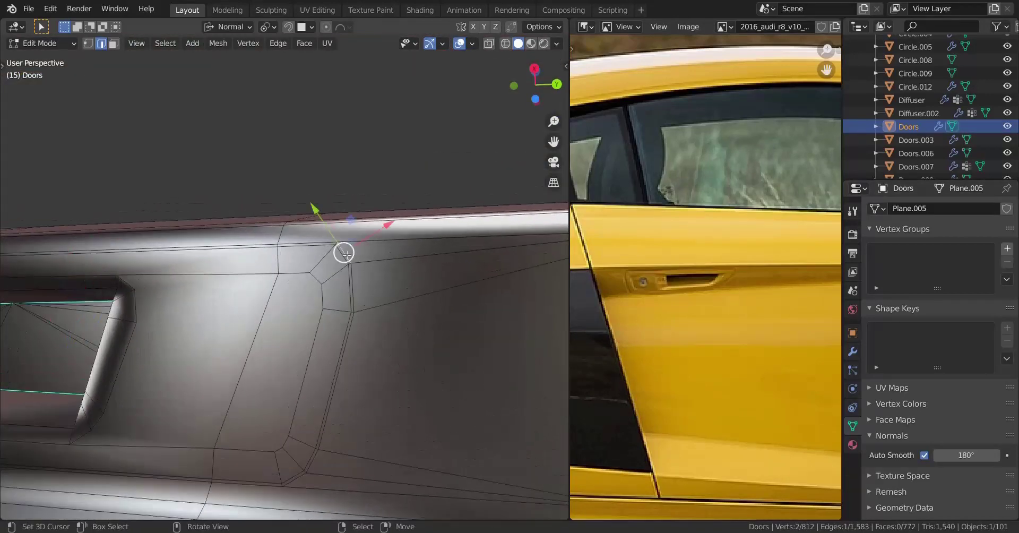
pyautogui.press('KP_Decimal')
pyautogui.scroll(-2, 349, 256)
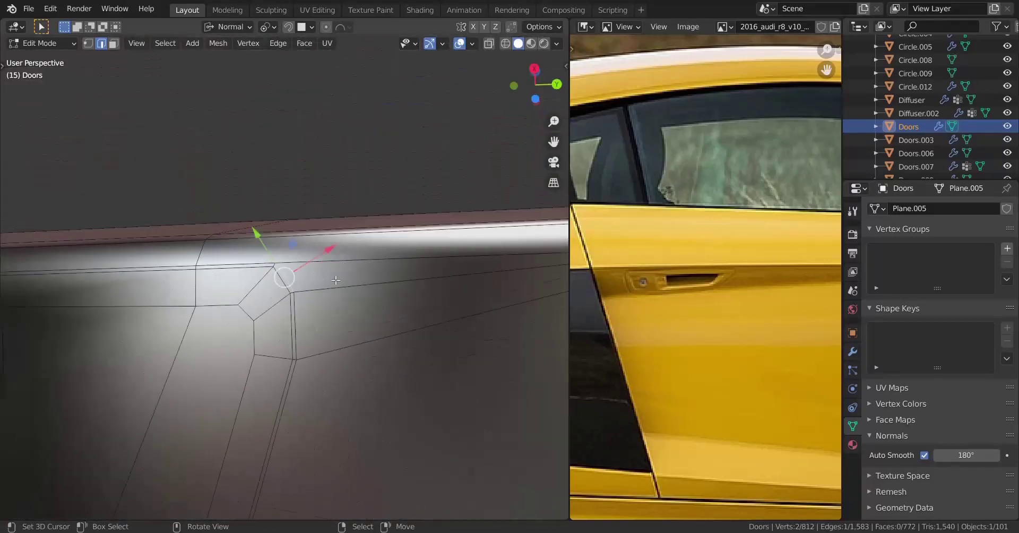
pyautogui.hotkey('ctrl', 'r')
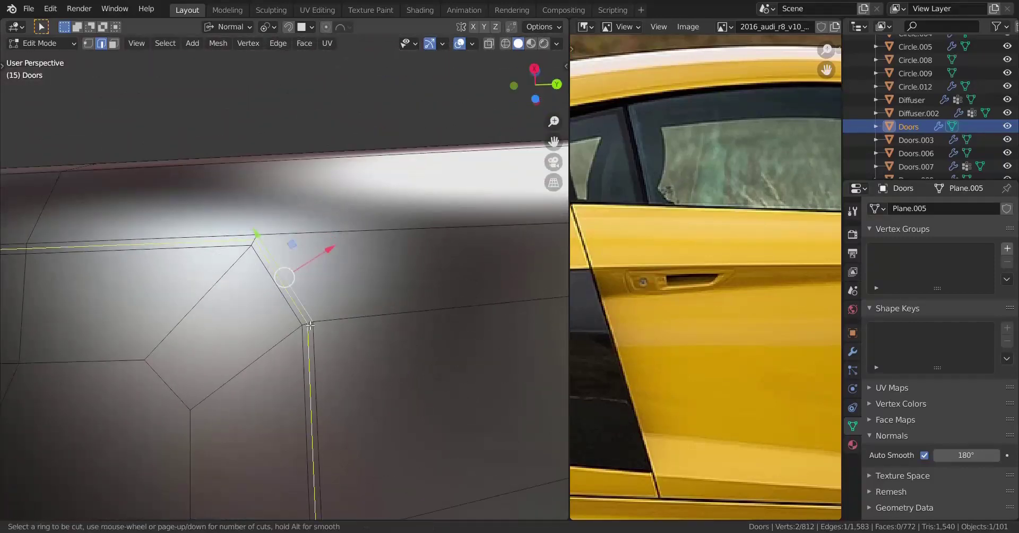
pyautogui.scroll(2, 310, 325)
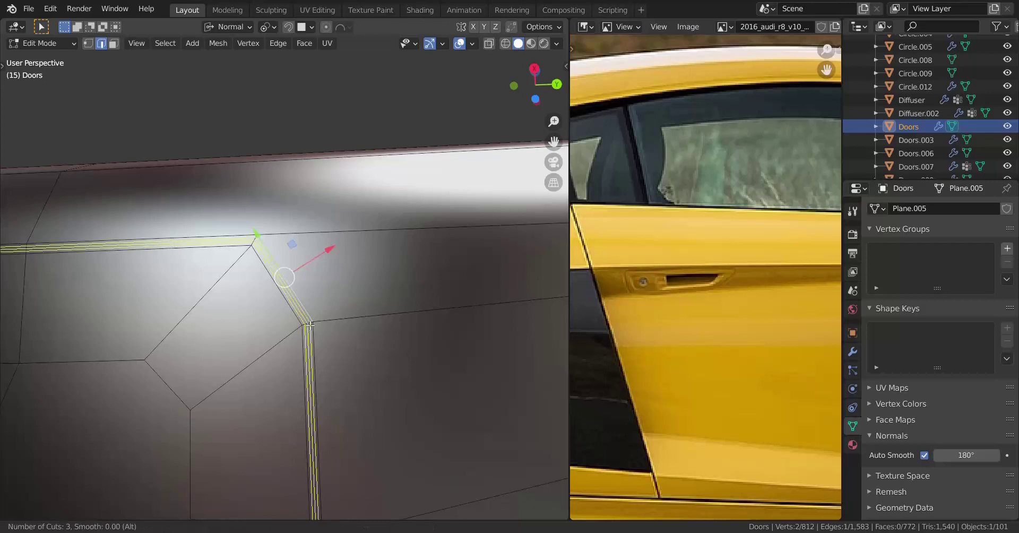
pyautogui.click(310, 325)
pyautogui.scroll(3, 319, 323)
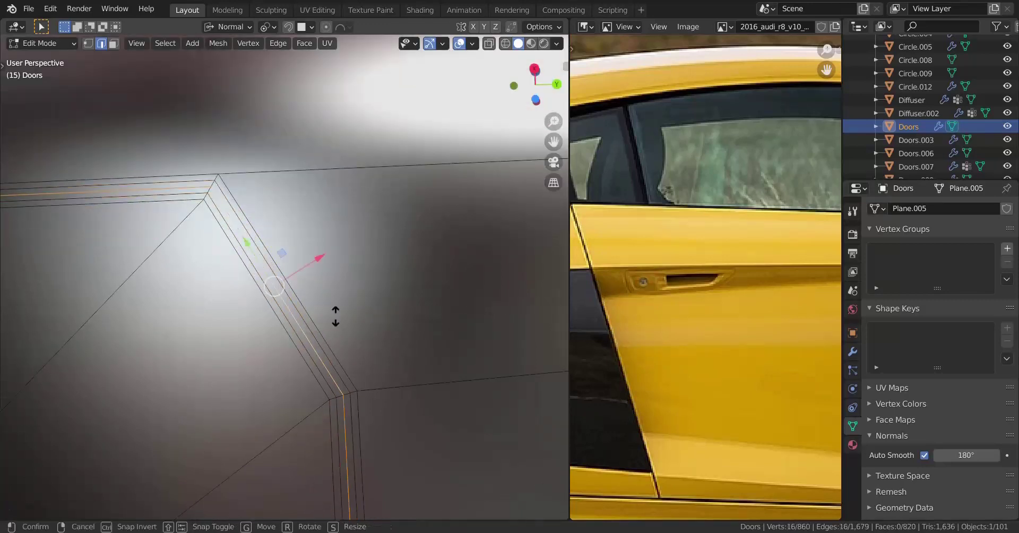
# Step: Try sinking the strip's middle loop into a groove with Shrink/Fatten and check it in object mode
pyautogui.hotkey('alt', 's')
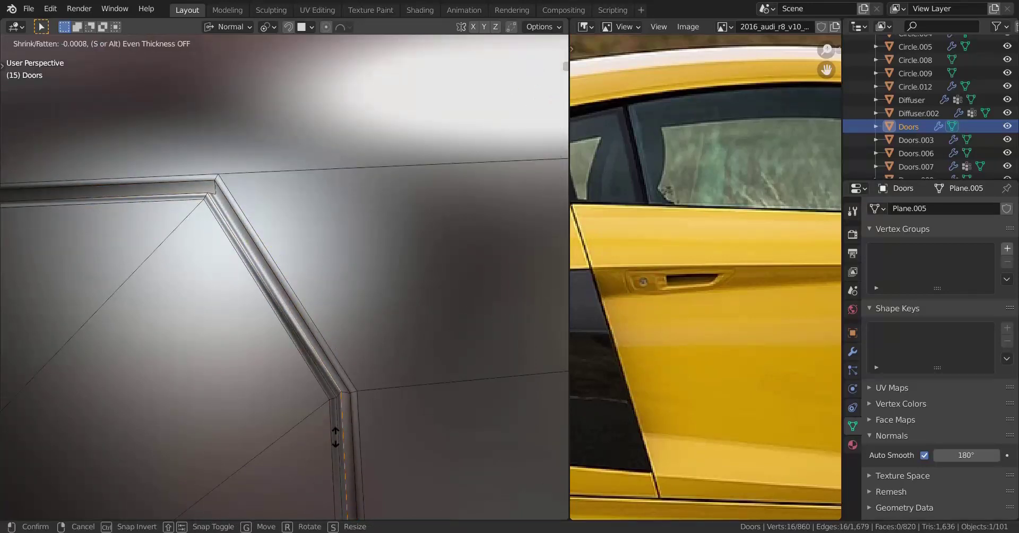
pyautogui.click(348, 498)
pyautogui.scroll(-6, 329, 435)
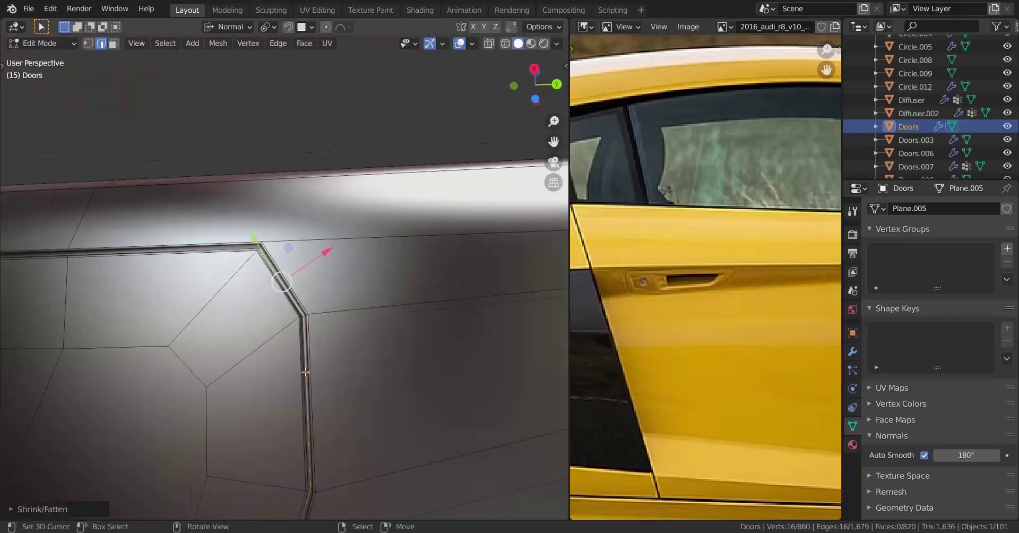
pyautogui.moveTo(304, 370); pyautogui.dragTo(294, 346, button='middle')
pyautogui.press('Tab')
pyautogui.scroll(-5, 215, 338)
pyautogui.moveTo(216, 337)
pyautogui.keyDown('shift'); pyautogui.mouseDown(button='middle')
pyautogui.moveTo(339, 316)
pyautogui.moveTo(330, 301)
pyautogui.moveTo(272, 320)
pyautogui.moveTo(334, 294)
pyautogui.moveTo(223, 324)
pyautogui.mouseUp(button='middle'); pyautogui.keyUp('shift')
pyautogui.scroll(4, 276, 321)
pyautogui.scroll(3, 333, 294)
pyautogui.scroll(2, 352, 326)
pyautogui.press('Tab')
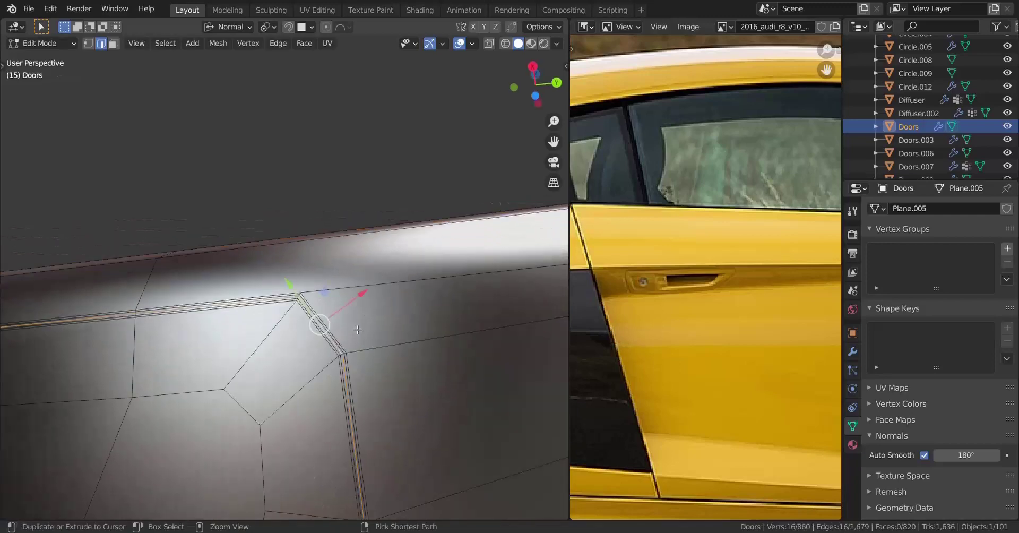
# Step: Undo the groove and the three loop cuts in the outline strip
pyautogui.scroll(3, 293, 317)
pyautogui.keyDown('shift'); pyautogui.moveTo(361, 336); pyautogui.dragTo(342, 323, button='middle'); pyautogui.keyUp('shift')
pyautogui.hotkey('ctrl', 'z')
pyautogui.hotkey('ctrl', 'z')
pyautogui.scroll(4, 341, 323)
pyautogui.hotkey('ctrl', 'z')
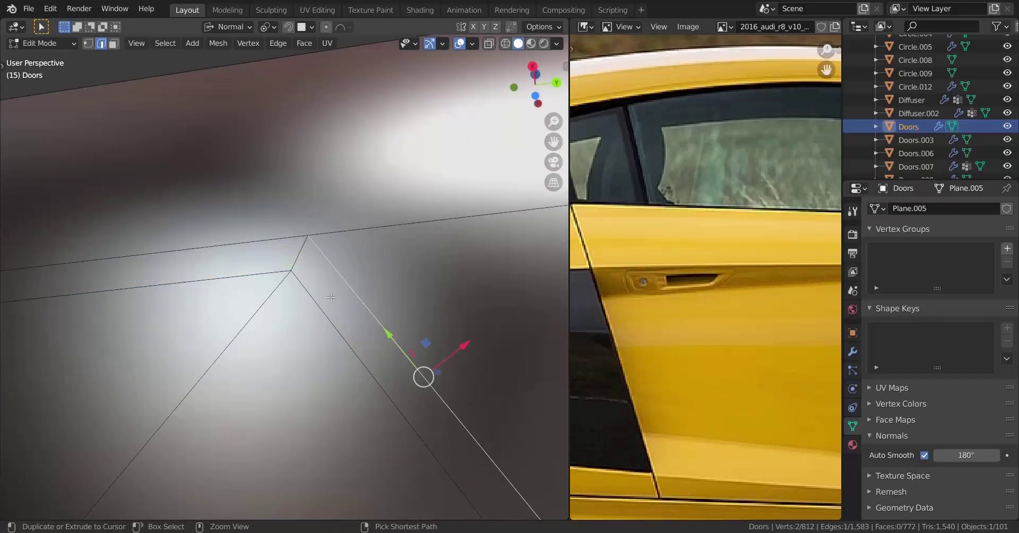
# Step: Try adding one edge loop close to the outer border and one close to the inner border of the outline strip
pyautogui.hotkey('ctrl', 'r')
pyautogui.click(305, 252)
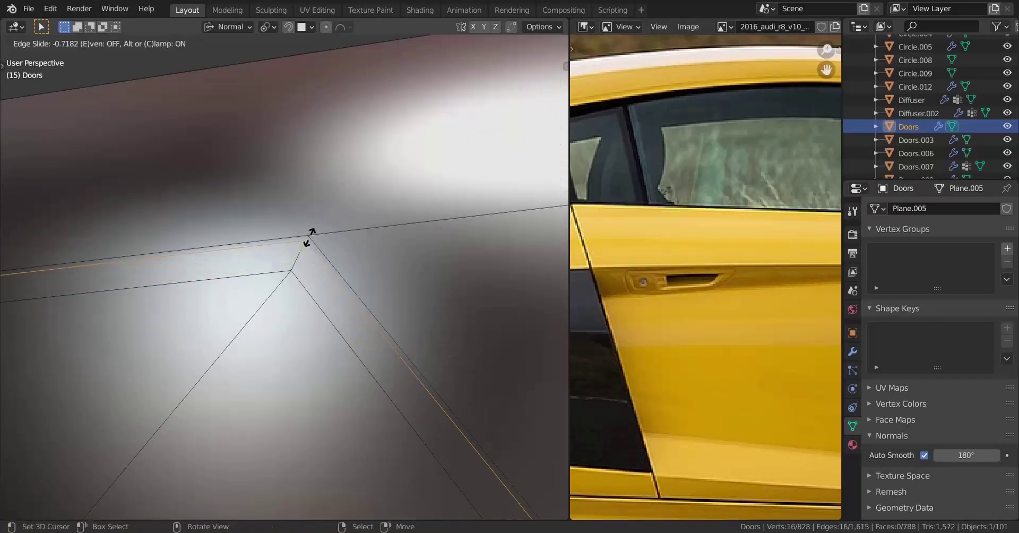
pyautogui.click(313, 235)
pyautogui.hotkey('ctrl', 'r')
pyautogui.click(301, 258)
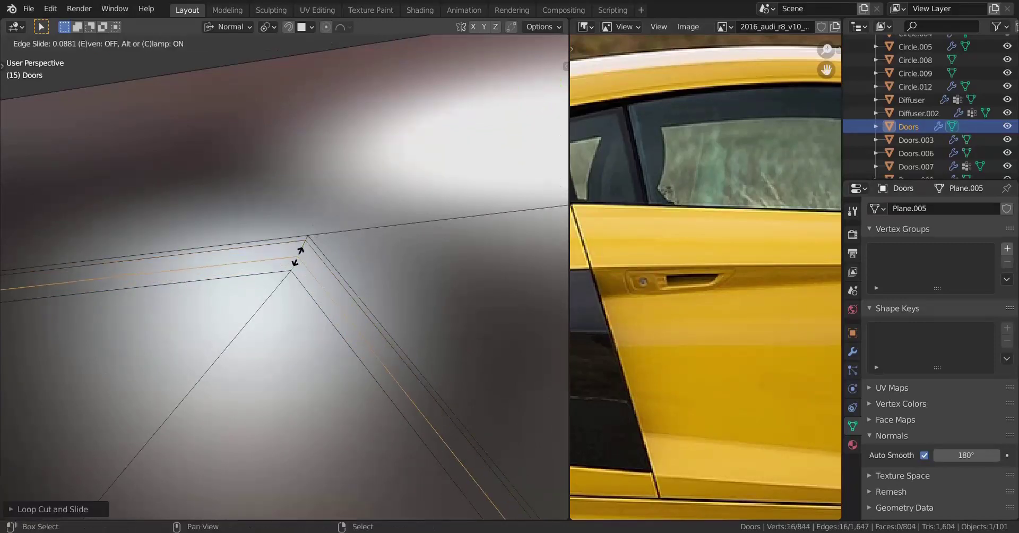
pyautogui.click(261, 363)
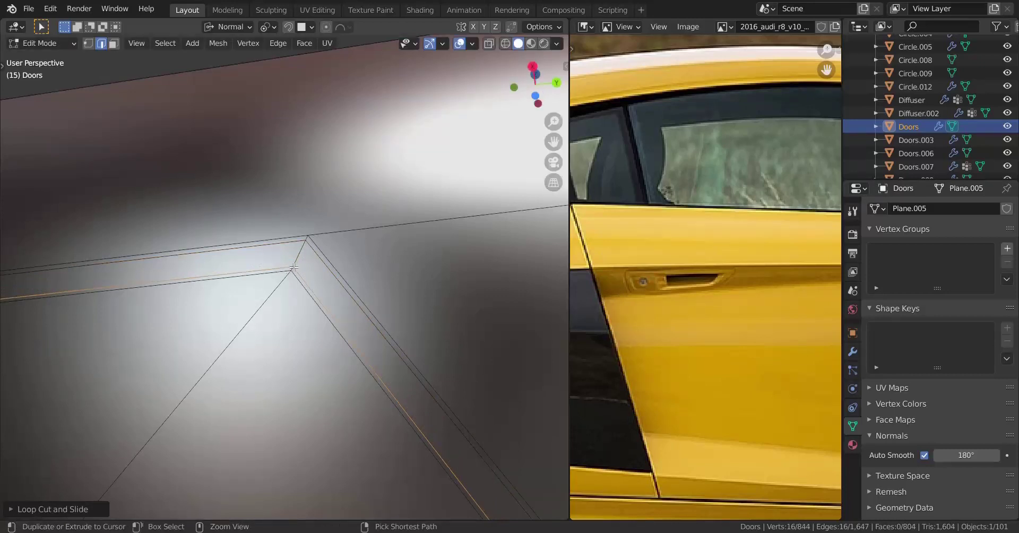
# Step: Try adding two evenly spaced loops between the border loops and sinking them into a groove with Shrink/Fatten
pyautogui.hotkey('ctrl', 'r')
pyautogui.scroll(1, 296, 257)
pyautogui.click(296, 257)
pyautogui.rightClick(296, 257)
pyautogui.hotkey('alt', 's')
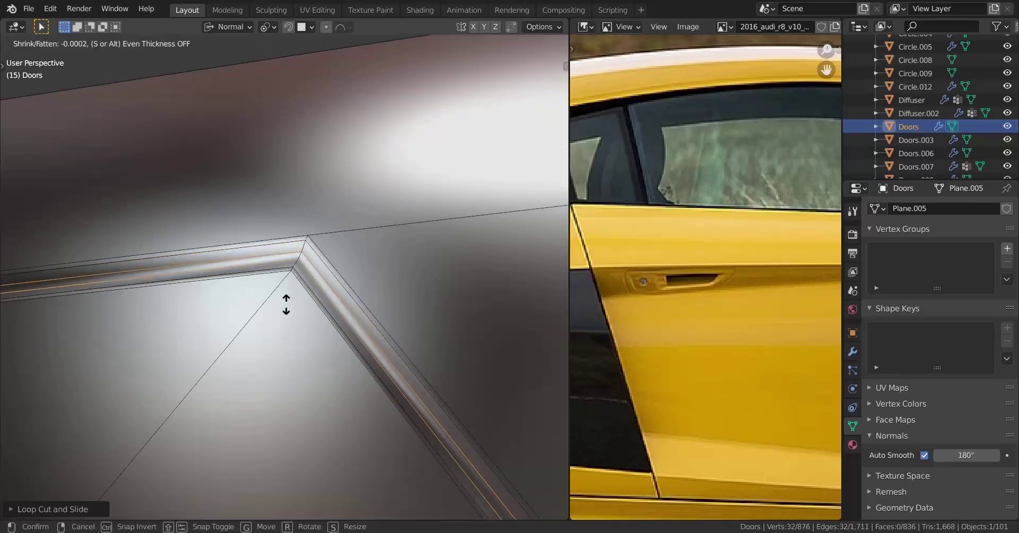
pyautogui.click(290, 428)
pyautogui.scroll(-9, 282, 355)
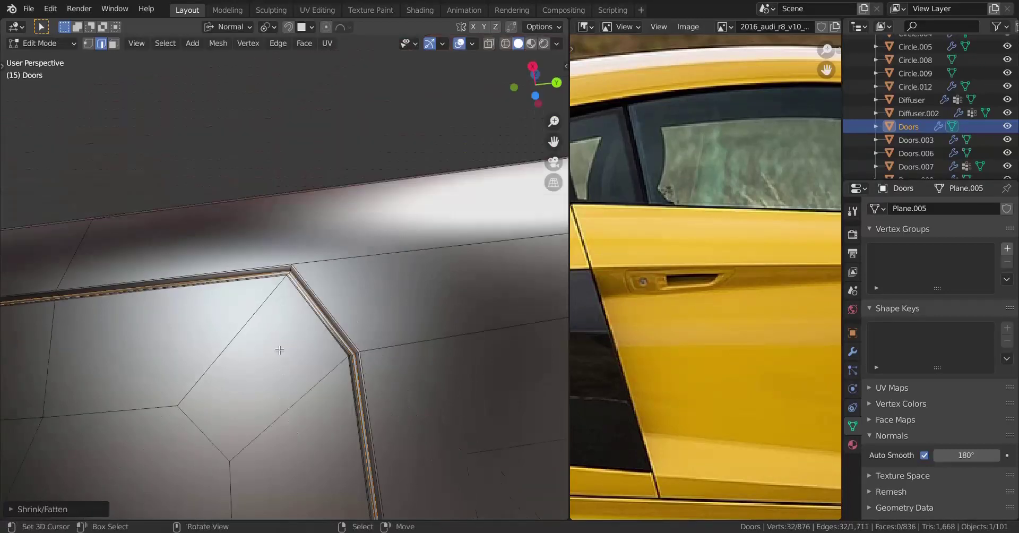
# Step: Inspect the groove around the handle panel in object mode and undo it together with its loop cuts
pyautogui.press('Tab')
pyautogui.moveTo(264, 325); pyautogui.dragTo(270, 366, button='middle')
pyautogui.scroll(-5, 258, 338)
pyautogui.moveTo(257, 333); pyautogui.dragTo(122, 260, button='middle')
pyautogui.scroll(8, 269, 336)
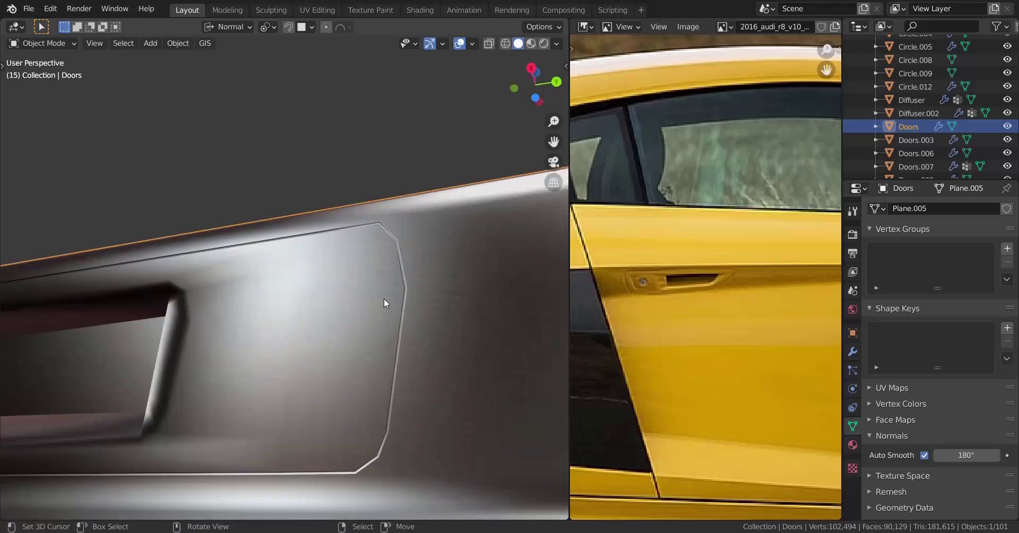
pyautogui.press('Tab')
pyautogui.hotkey('ctrl', 'z')
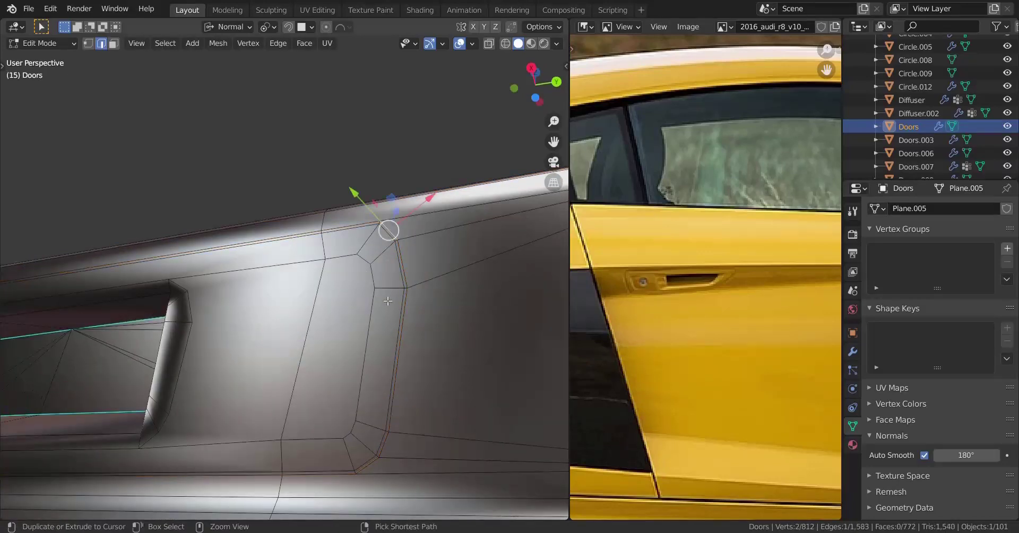
pyautogui.keyDown('shift'); pyautogui.moveTo(405, 258); pyautogui.dragTo(298, 309, button='middle'); pyautogui.keyUp('shift')
pyautogui.scroll(8, 299, 308)
pyautogui.hotkey('ctrl', 'z')
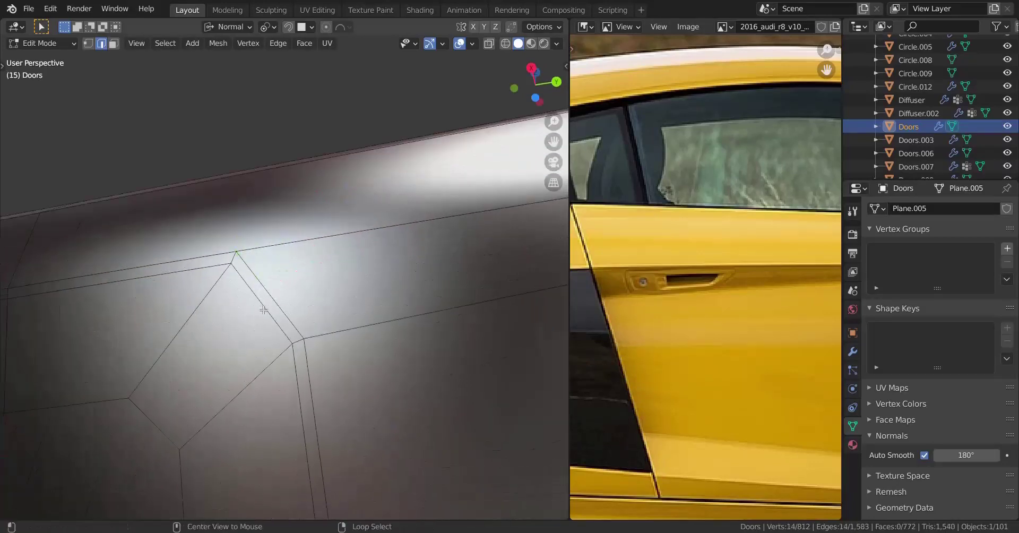
# Step: Try sliding the inner loop of the handle panel's outline strip along its neighbouring edges with Edge Slide
pyautogui.scroll(-10, 264, 310)
pyautogui.scroll(9, 266, 318)
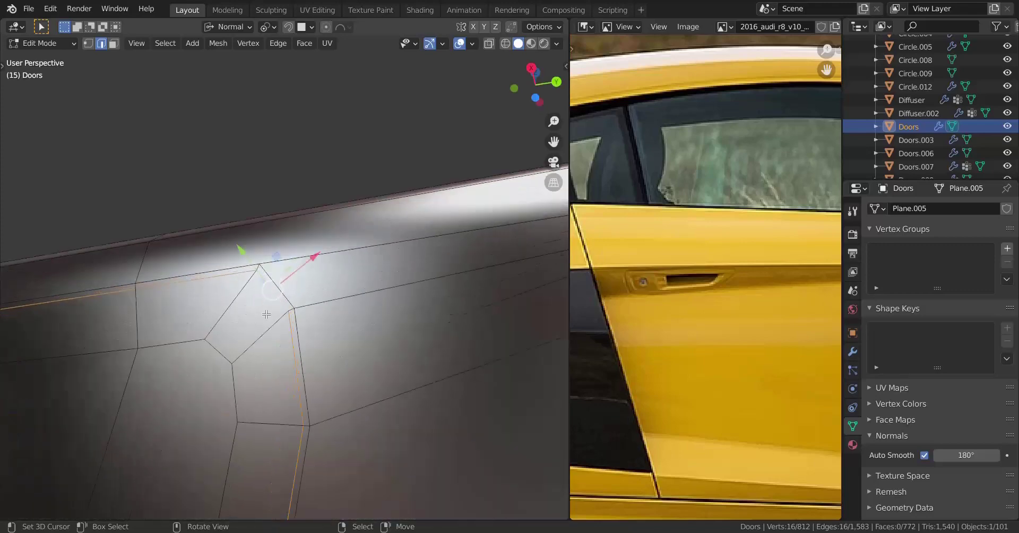
pyautogui.keyDown('shift'); pyautogui.moveTo(266, 319); pyautogui.dragTo(292, 271, button='middle'); pyautogui.keyUp('shift')
pyautogui.press('g')
pyautogui.press('g')
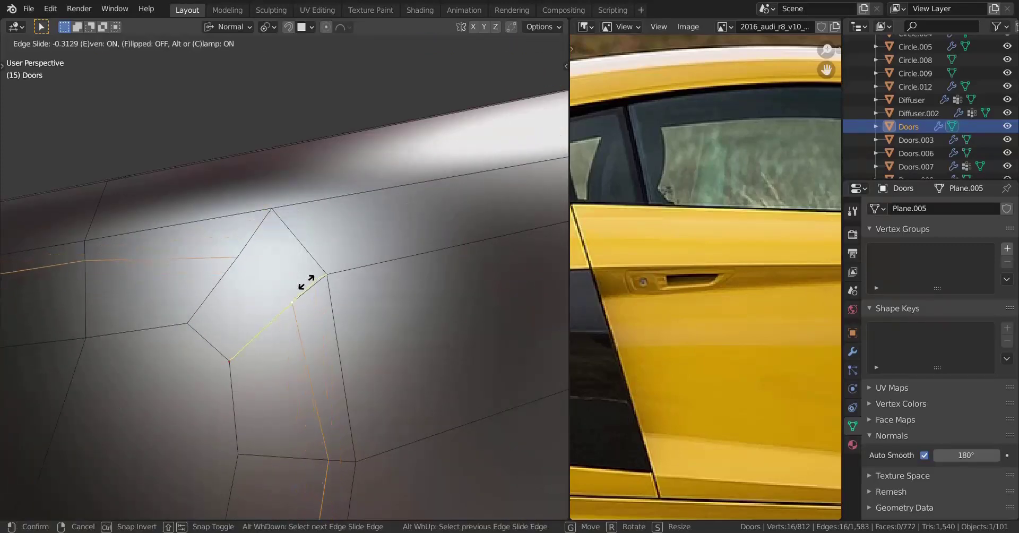
pyautogui.click(332, 274)
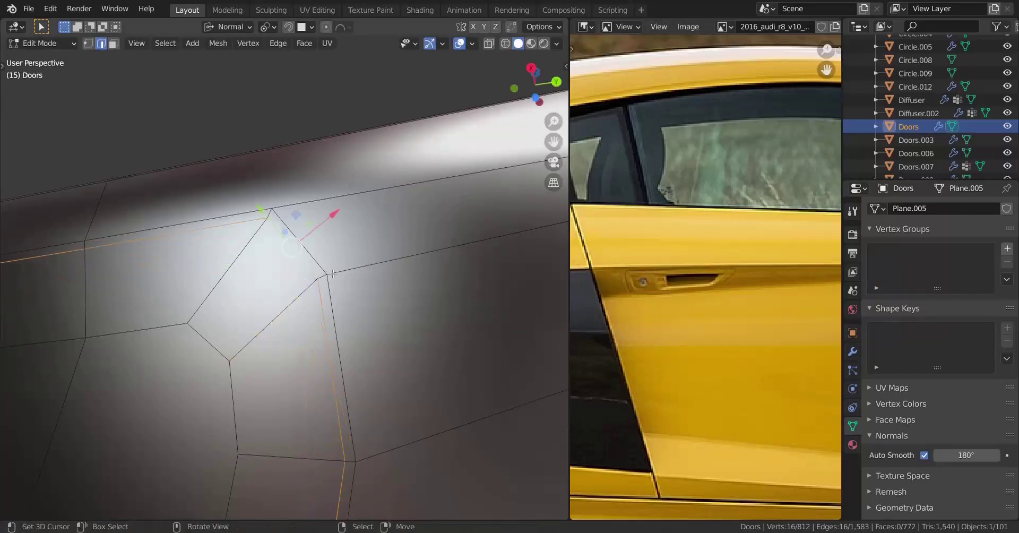
# Step: Slide the outline strip's inner loop slightly away from the outer border to widen the strip
pyautogui.scroll(-4, 295, 314)
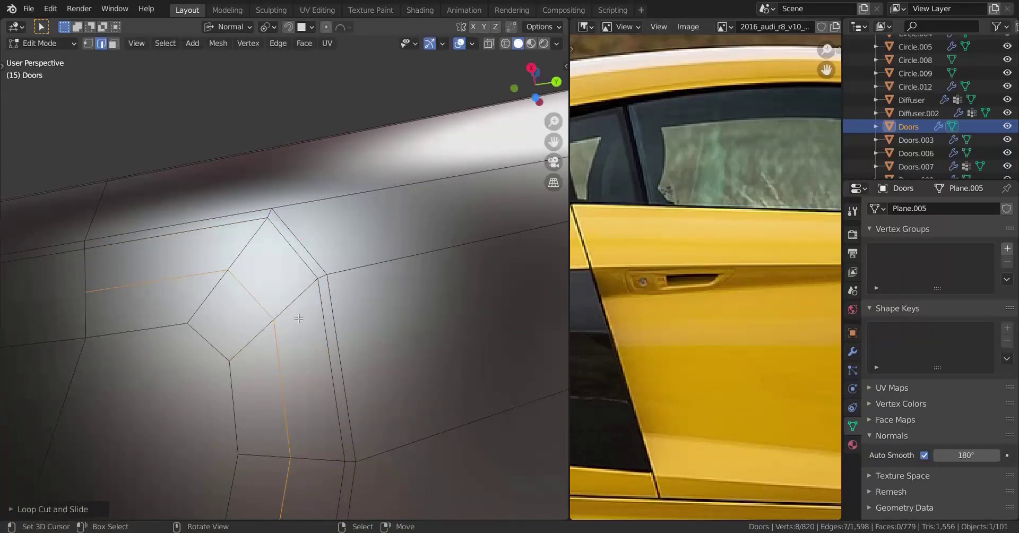
pyautogui.scroll(-5, 410, 272)
pyautogui.keyDown('shift'); pyautogui.moveTo(257, 304); pyautogui.dragTo(298, 288, button='middle'); pyautogui.keyUp('shift')
pyautogui.scroll(3, 414, 271)
pyautogui.scroll(4, 224, 297)
pyautogui.scroll(3, 224, 297)
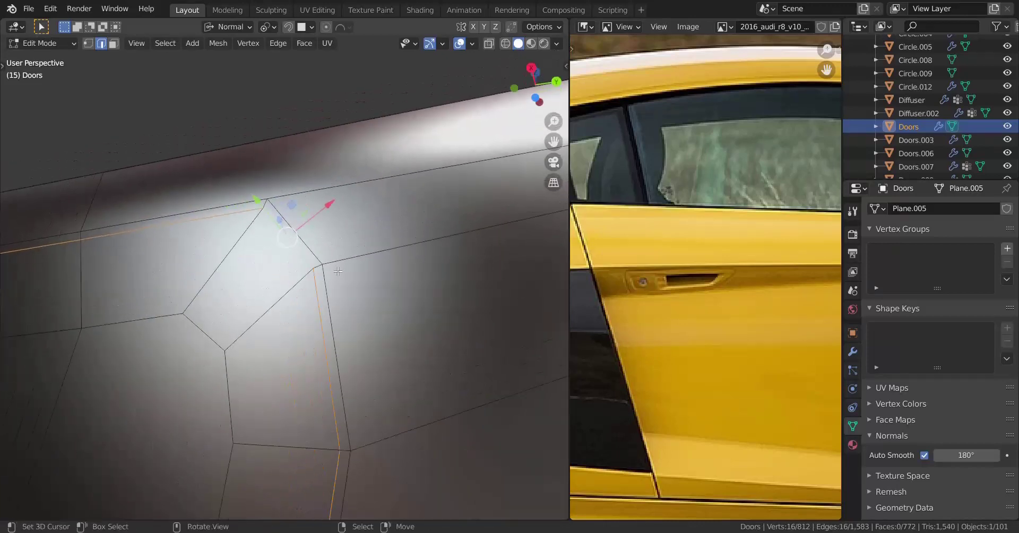
pyautogui.press('g')
pyautogui.press('g')
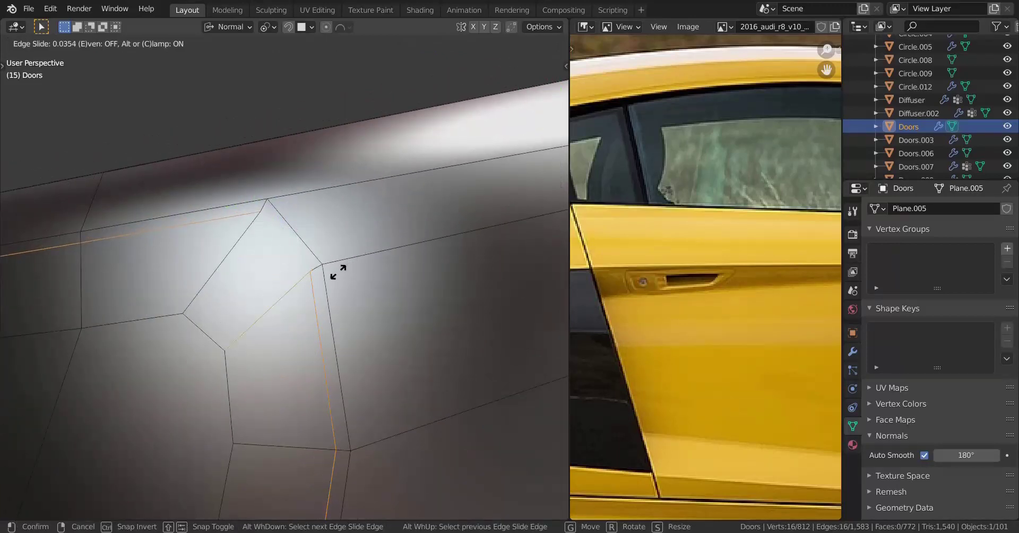
pyautogui.click(338, 272)
pyautogui.scroll(-6, 505, 237)
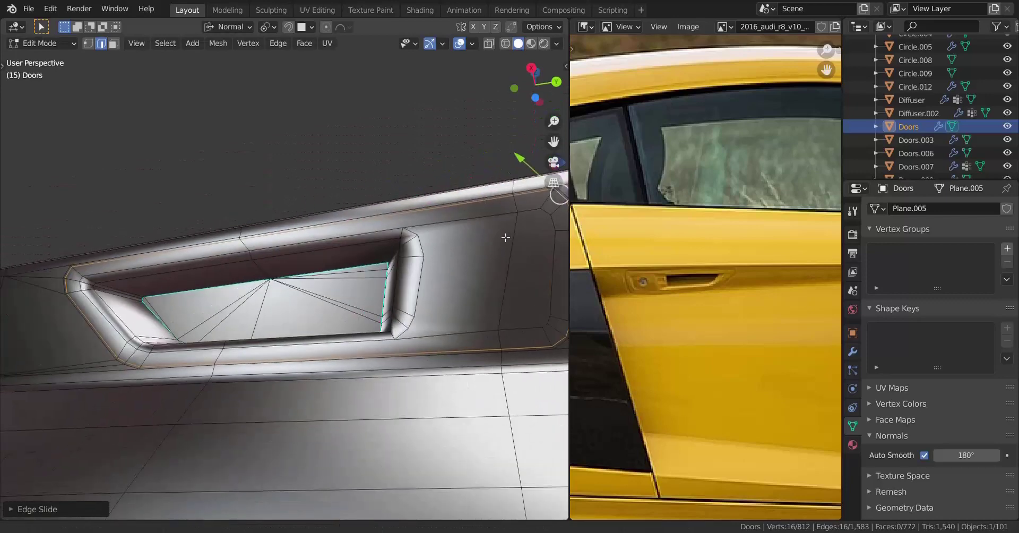
# Step: Add two support loops along the handle panel's outline strip, sliding one close to its outer border and one close to its inner border
pyautogui.keyDown('shift'); pyautogui.moveTo(506, 237); pyautogui.dragTo(237, 305, button='middle'); pyautogui.keyUp('shift')
pyautogui.scroll(8, 237, 305)
pyautogui.keyDown('shift'); pyautogui.moveTo(402, 241); pyautogui.dragTo(344, 327, button='middle'); pyautogui.keyUp('shift')
pyautogui.scroll(3, 345, 327)
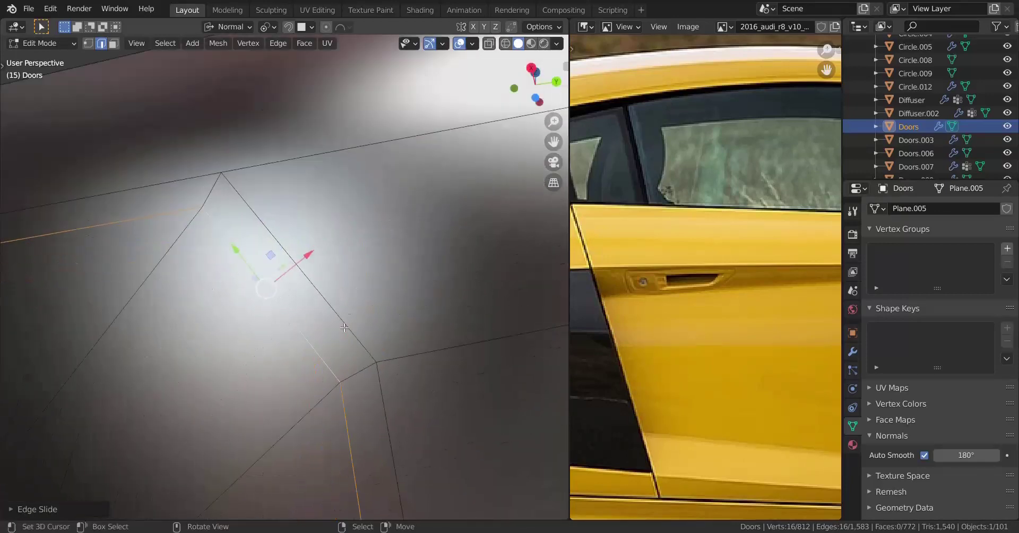
pyautogui.hotkey('ctrl', 'r')
pyautogui.click(343, 363)
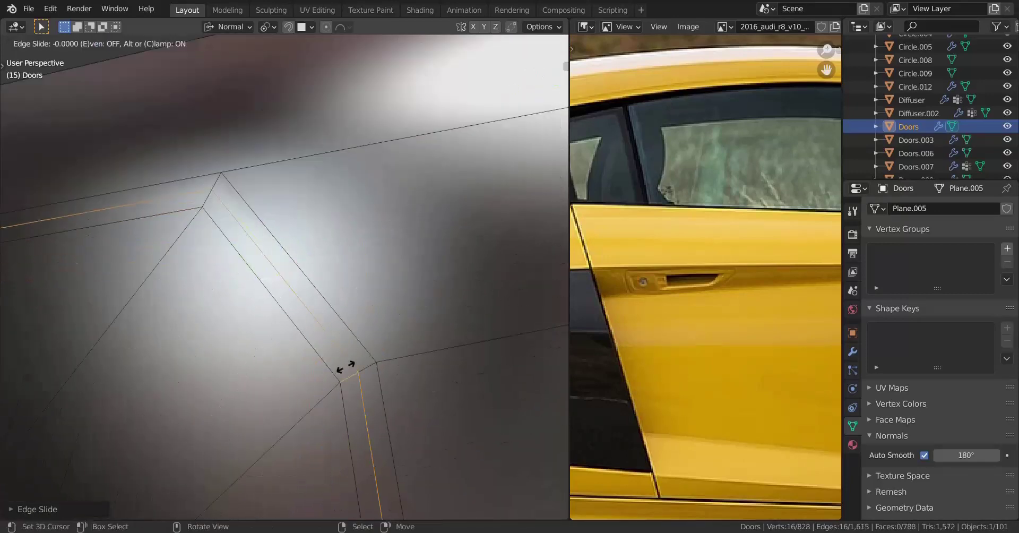
pyautogui.click(417, 288)
pyautogui.hotkey('ctrl', 'r')
pyautogui.click(364, 380)
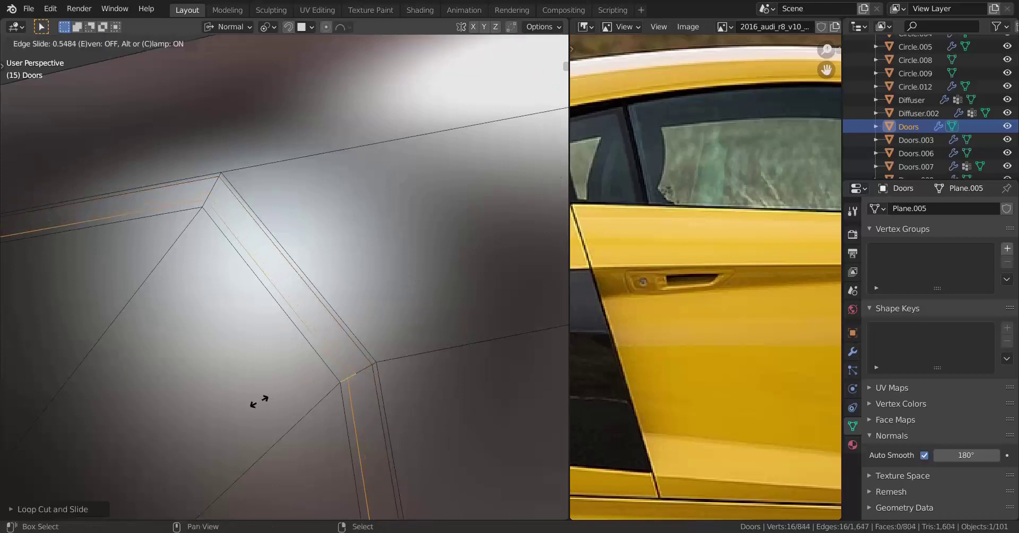
pyautogui.click(246, 413)
# Step: Add two evenly spaced loops between the support loops, sink them into a groove with Shrink/Fatten and inspect it in object mode
pyautogui.hotkey('ctrl', 'r')
pyautogui.scroll(1, 363, 381)
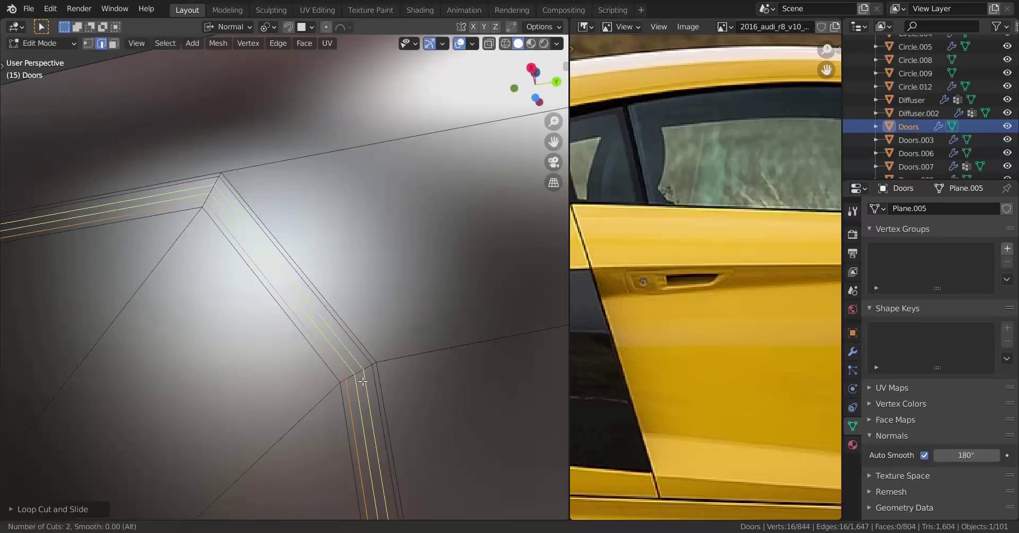
pyautogui.click(363, 381)
pyautogui.rightClick(364, 371)
pyautogui.hotkey('alt', 's')
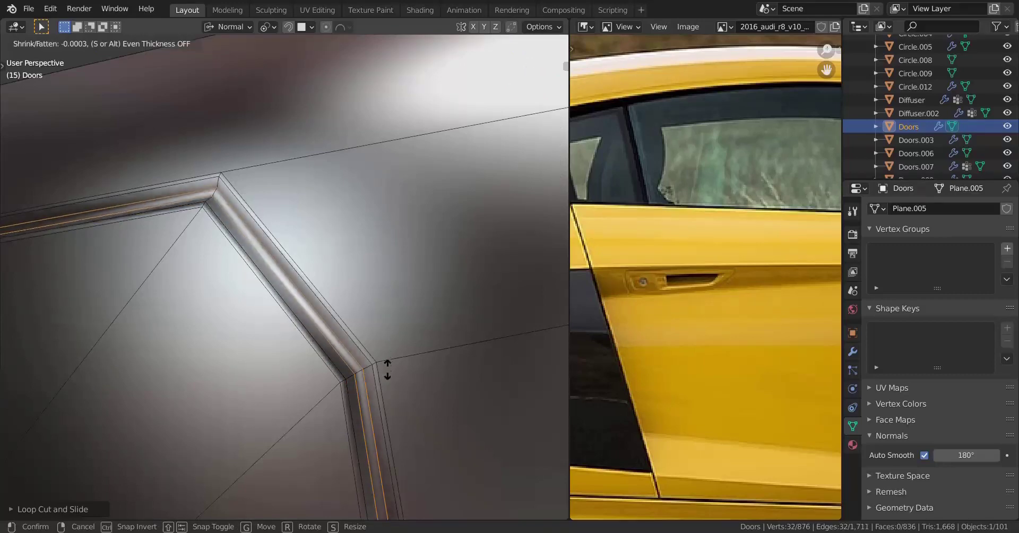
pyautogui.click(387, 399)
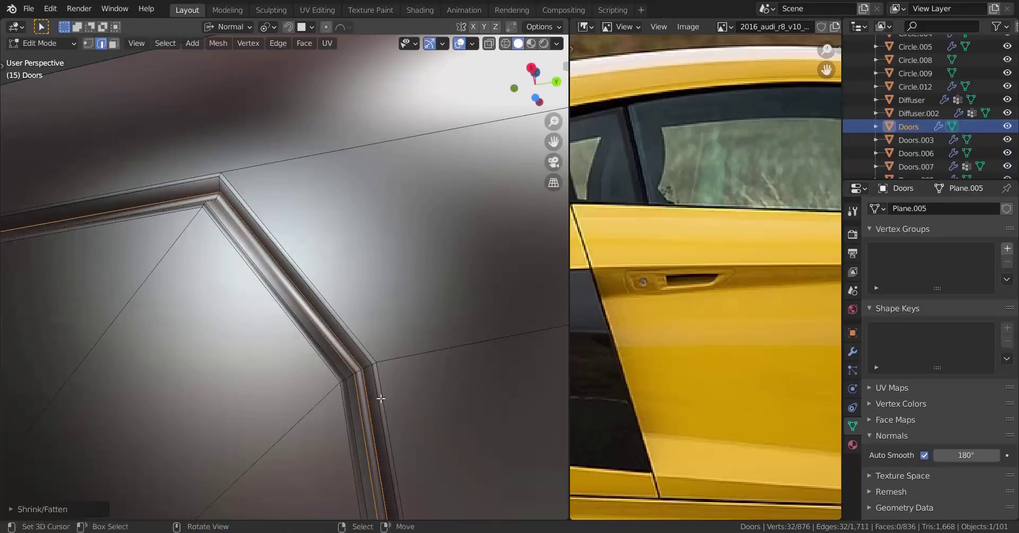
pyautogui.press('Tab')
pyautogui.scroll(-9, 261, 342)
pyautogui.scroll(-4, 260, 341)
pyautogui.moveTo(261, 342); pyautogui.dragTo(253, 364, button='middle')
pyautogui.scroll(-5, 305, 400)
pyautogui.scroll(9, 253, 364)
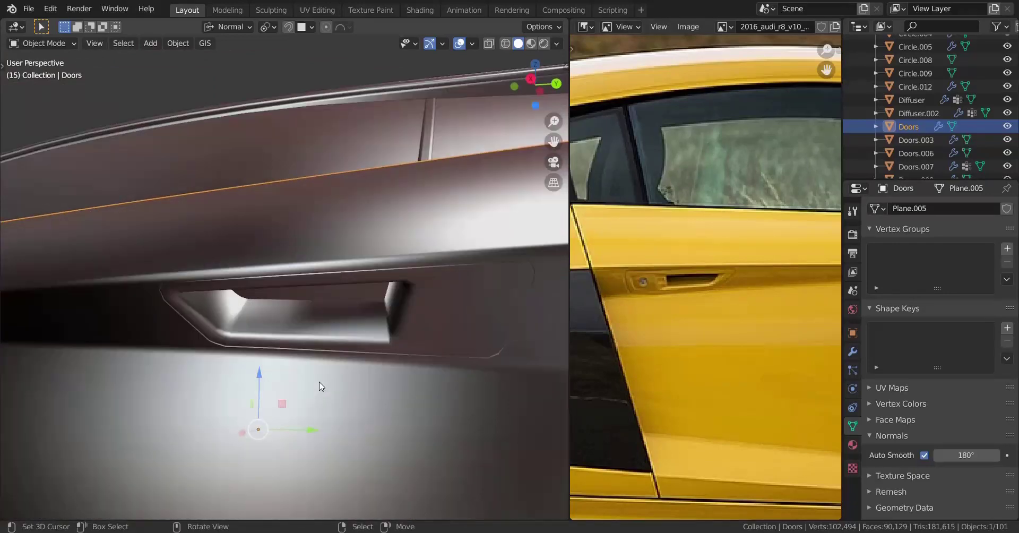
# Step: Switch the door mesh to vertex selection and examine the handle recess closely in the reference photo
pyautogui.press('Tab')
pyautogui.moveTo(320, 387); pyautogui.dragTo(395, 318, button='middle')
pyautogui.scroll(3, 396, 357)
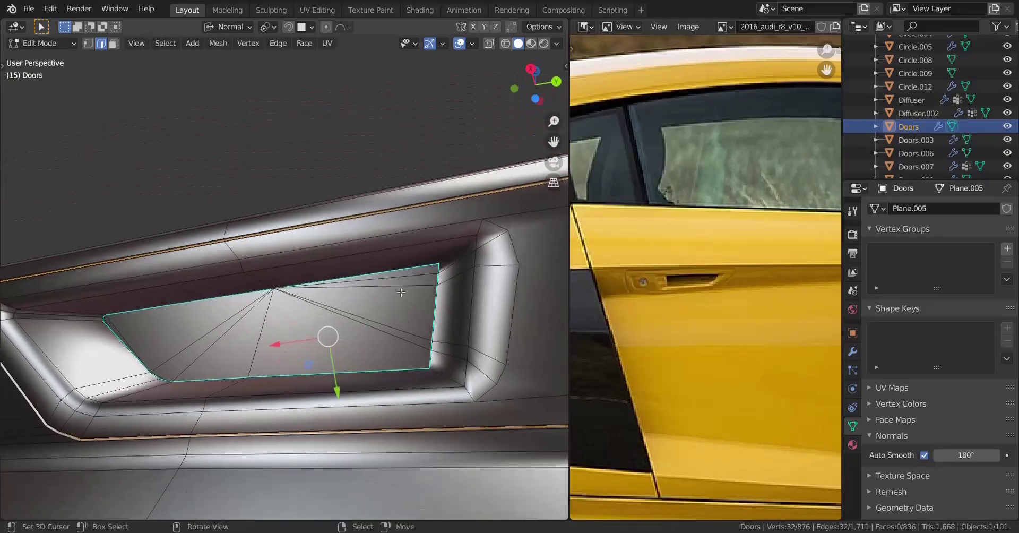
pyautogui.keyDown('shift'); pyautogui.moveTo(414, 219); pyautogui.dragTo(203, 239, button='middle'); pyautogui.keyUp('shift')
pyautogui.click(88, 43)
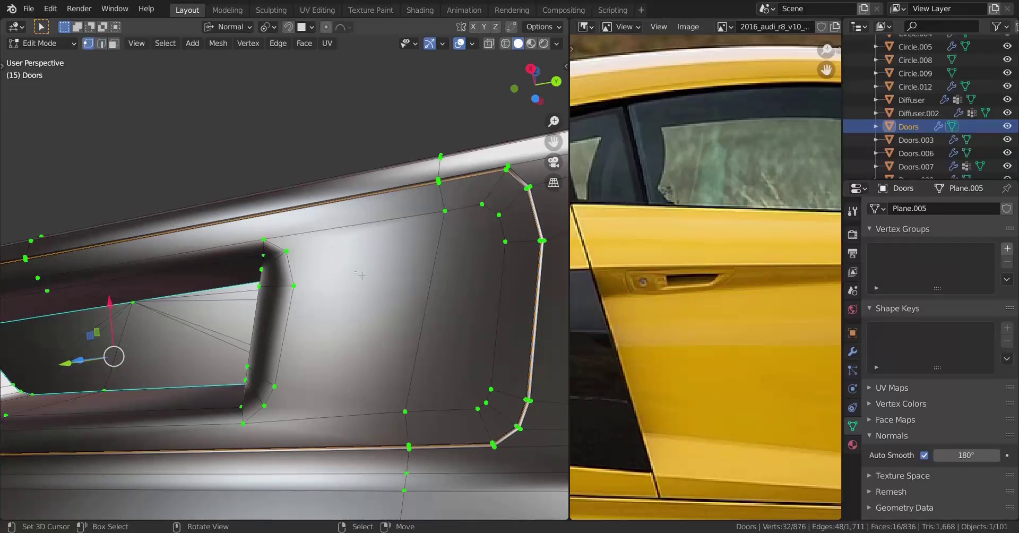
pyautogui.scroll(5, 700, 334)
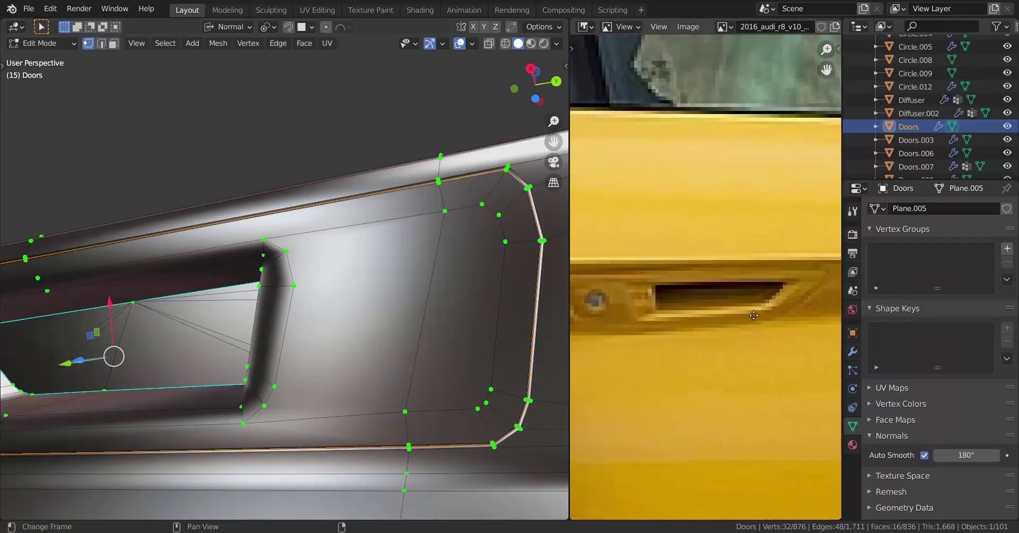
pyautogui.scroll(-3, 252, 327)
pyautogui.scroll(2, 261, 327)
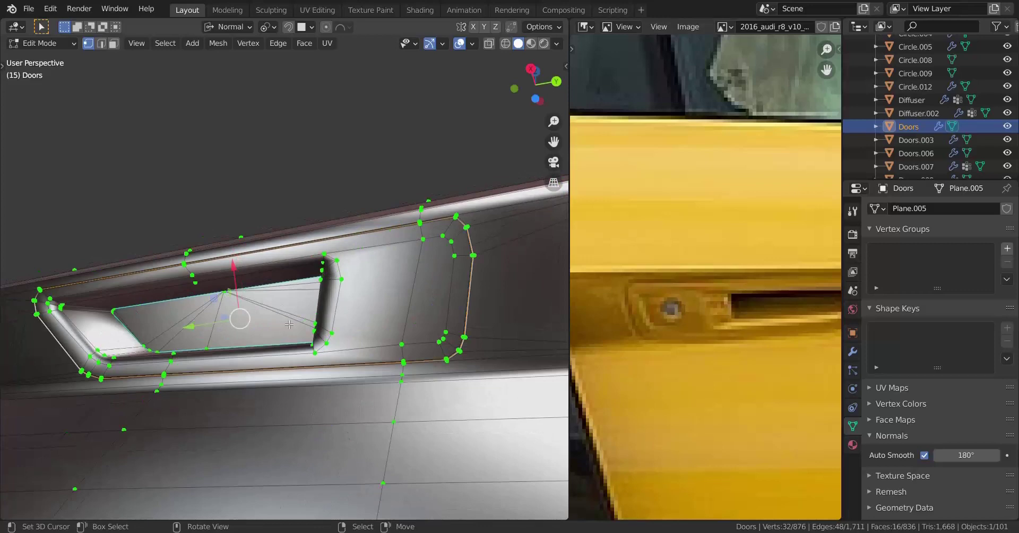
# Step: Connect the corner vertices at the cavity's straight end to the matching vertices at the panel's rounded end with new edges
pyautogui.keyDown('shift'); pyautogui.moveTo(302, 312); pyautogui.dragTo(190, 333, button='middle'); pyautogui.keyUp('shift')
pyautogui.scroll(2, 204, 326)
pyautogui.rightClick(193, 314)
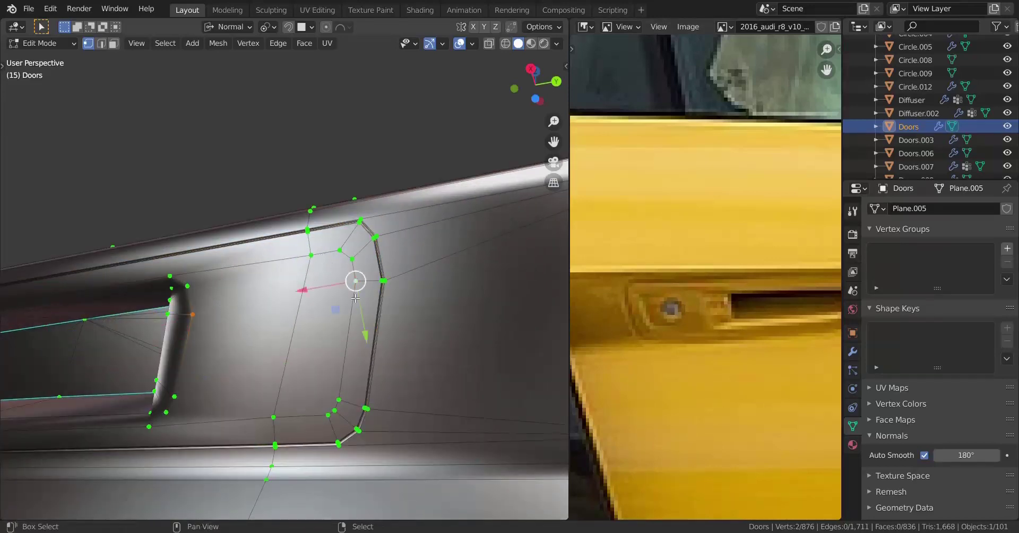
pyautogui.press('j')
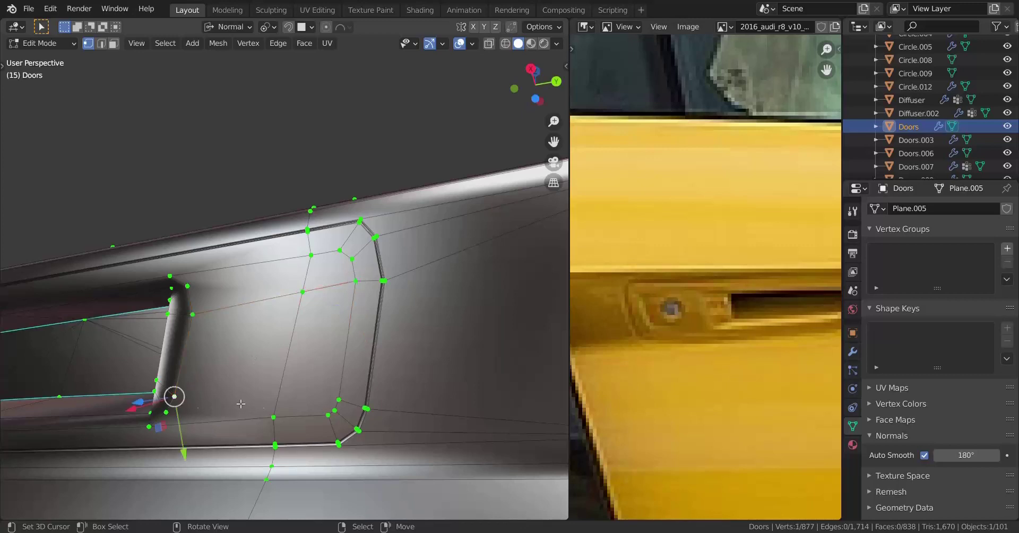
pyautogui.press('j')
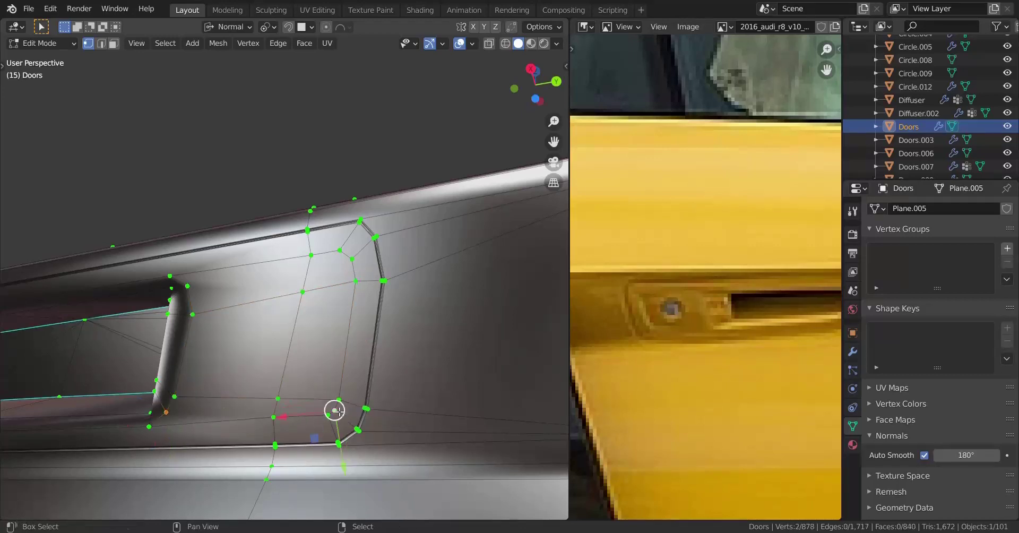
pyautogui.press('j')
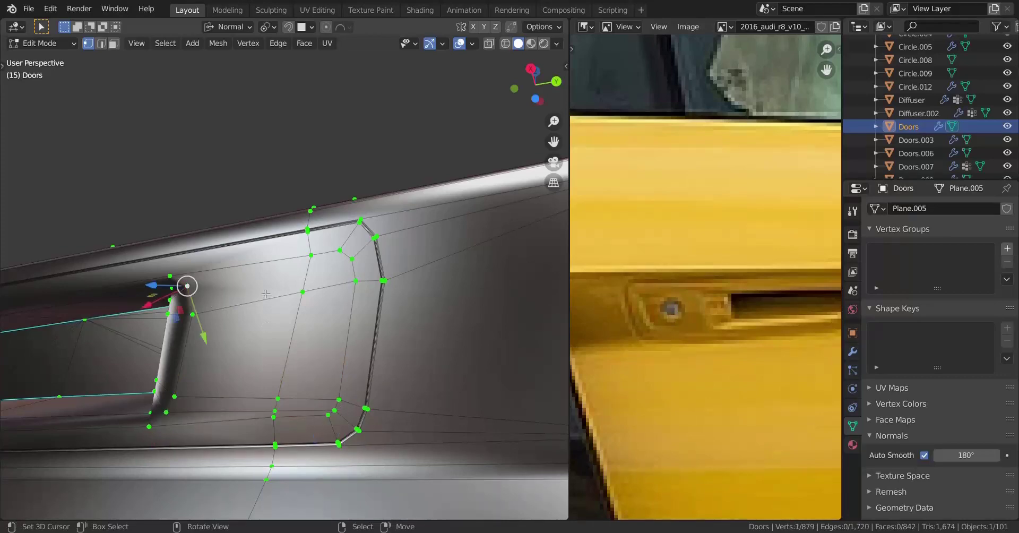
pyautogui.scroll(-3, 363, 267)
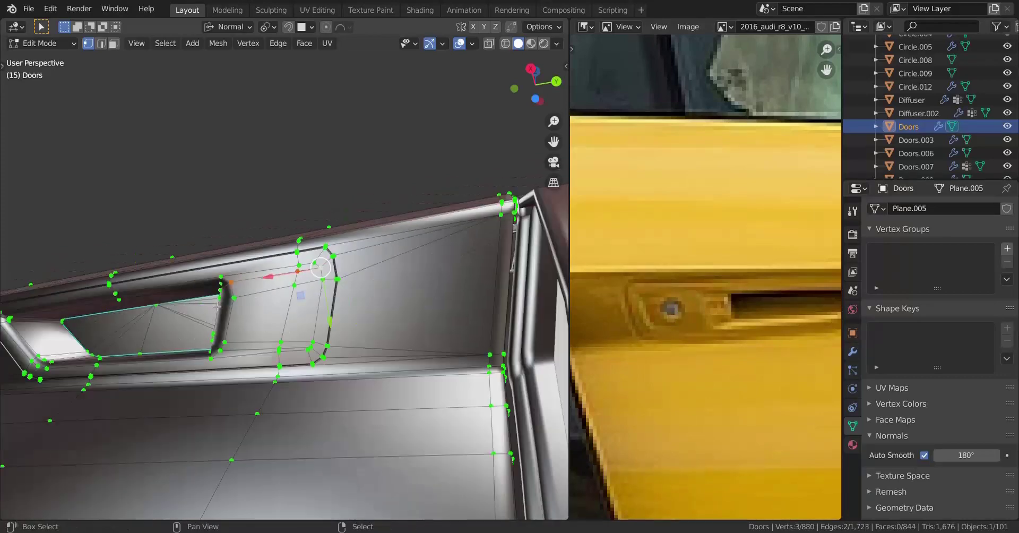
pyautogui.press('a')
pyautogui.keyDown('shift'); pyautogui.moveTo(363, 267); pyautogui.dragTo(339, 334, button='middle'); pyautogui.keyUp('shift')
pyautogui.press('a')
pyautogui.press('Tab')
pyautogui.scroll(2, 299, 292)
pyautogui.press('Tab')
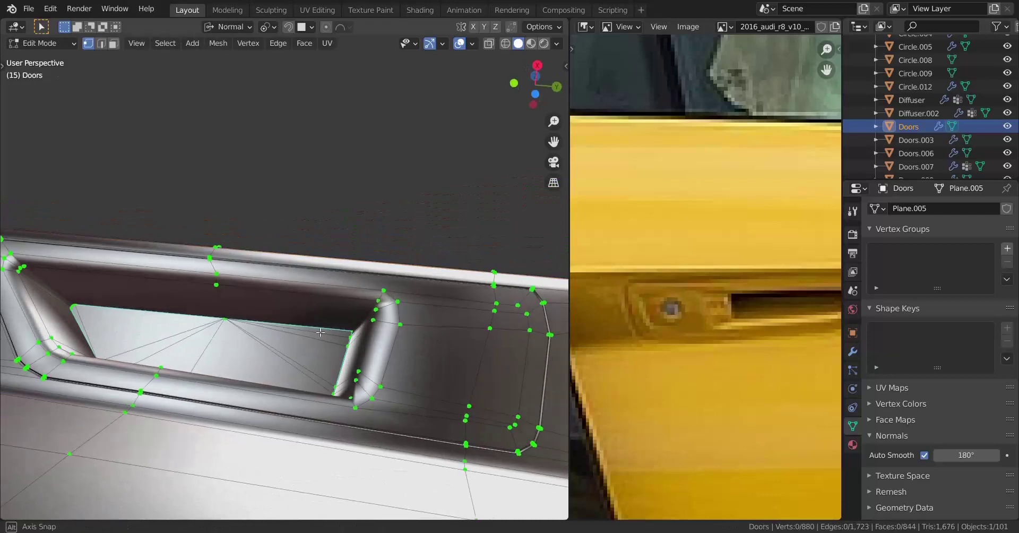
# Step: Bevel the edge loop around the cavity's rim with a width of 0.00062 m, 2 segments and a shape of 1.000
pyautogui.moveTo(261, 304); pyautogui.dragTo(221, 307, button='middle')
pyautogui.scroll(6, 220, 307)
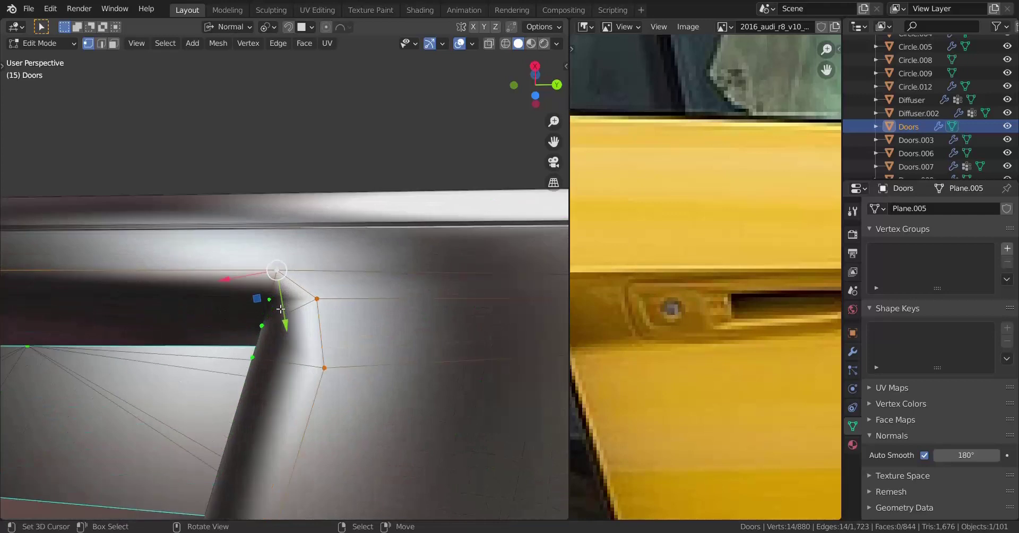
pyautogui.hotkey('ctrl', 'b')
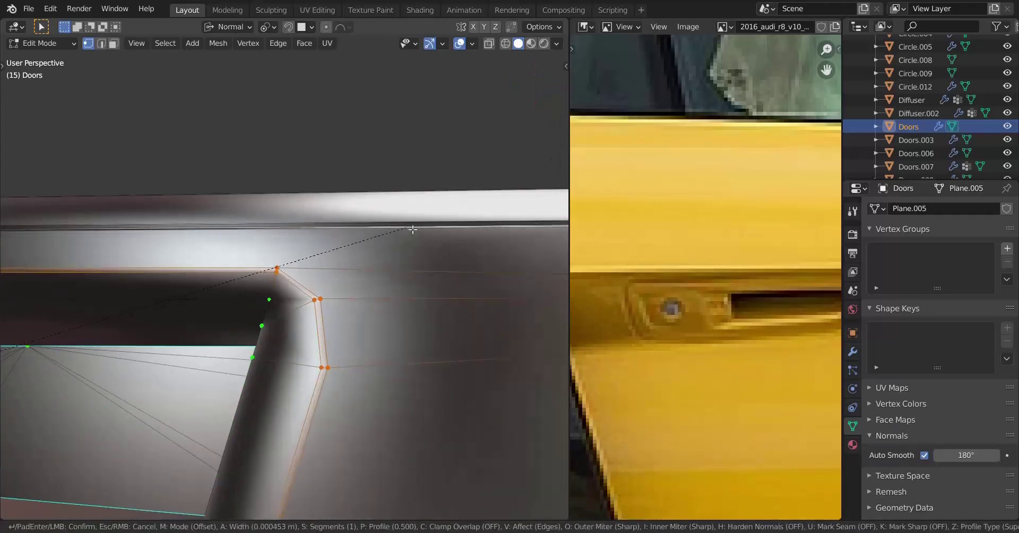
pyautogui.scroll(1, 414, 229)
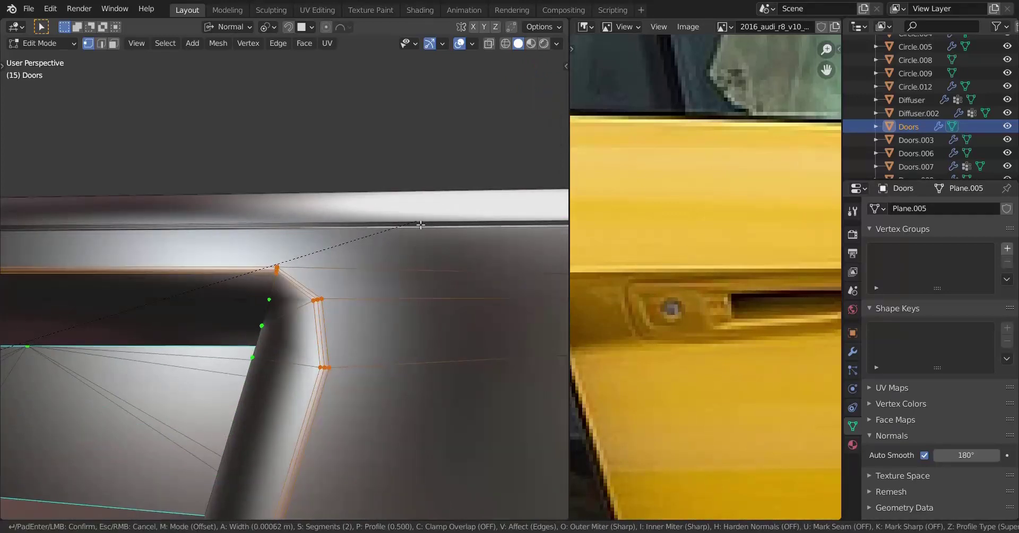
pyautogui.click(420, 225)
pyautogui.click(11, 509)
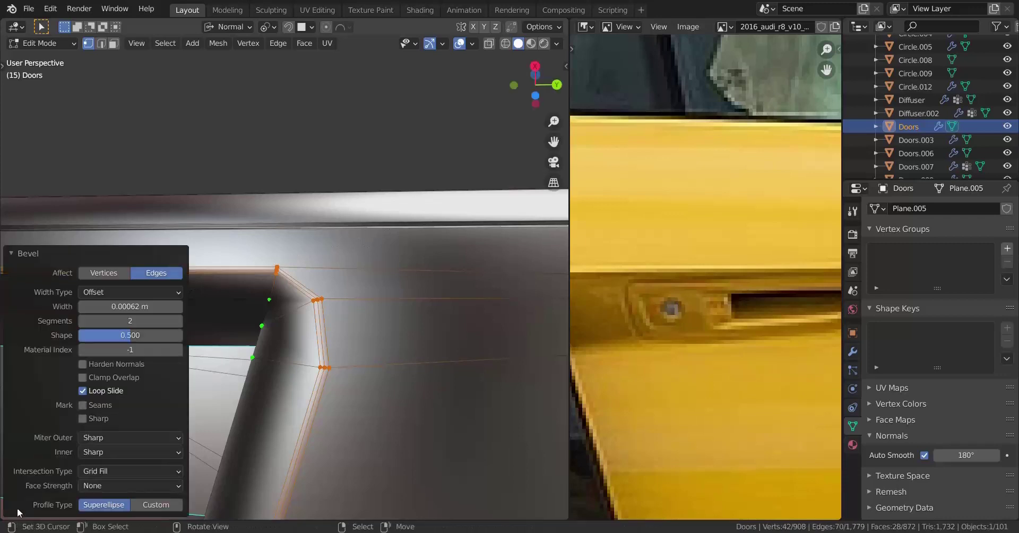
pyautogui.moveTo(130, 336); pyautogui.dragTo(182, 336)
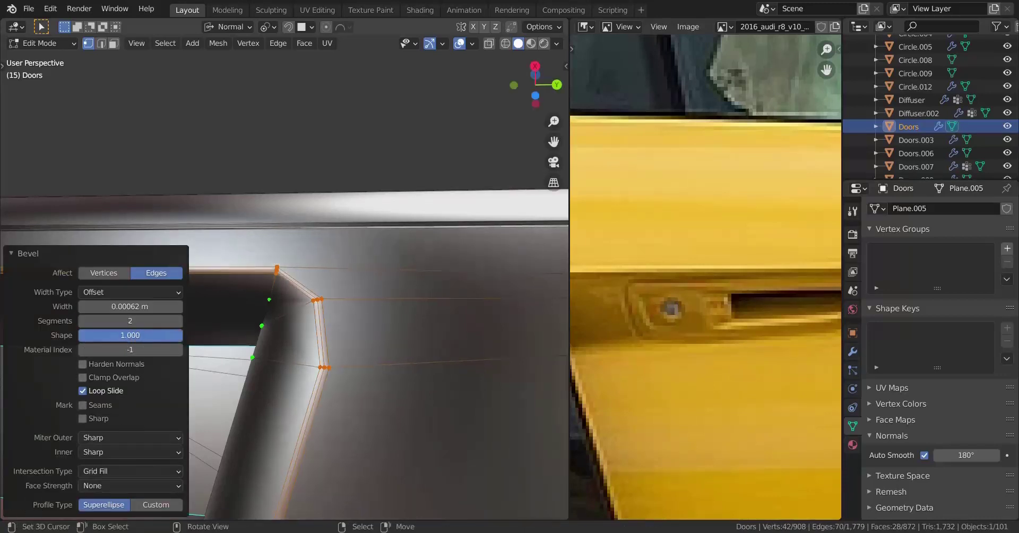
pyautogui.click(14, 255)
pyautogui.press('Tab')
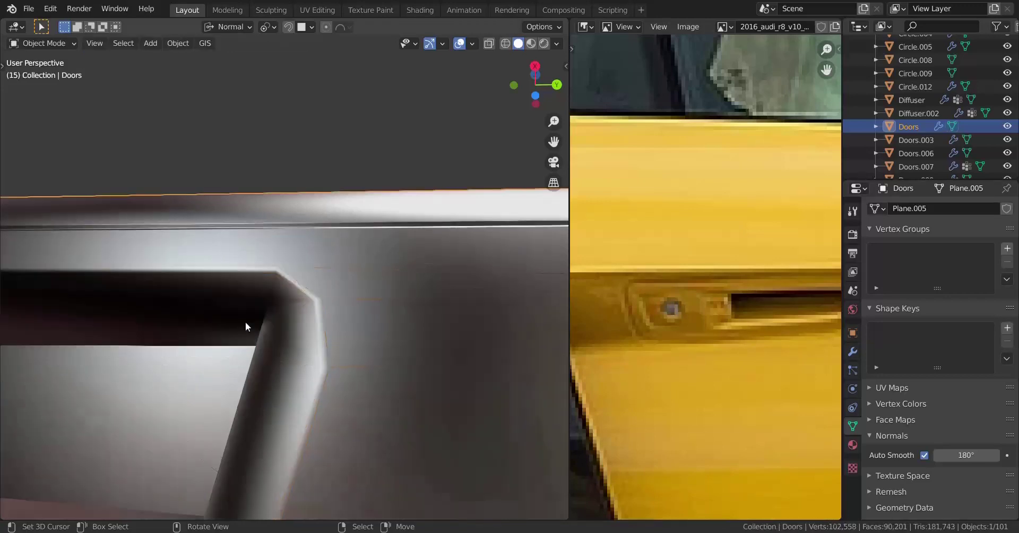
pyautogui.scroll(-4, 246, 322)
pyautogui.scroll(-3, 298, 315)
pyautogui.keyDown('shift'); pyautogui.moveTo(252, 329); pyautogui.dragTo(344, 341, button='middle'); pyautogui.keyUp('shift')
pyautogui.scroll(2, 259, 371)
pyautogui.scroll(3, 346, 339)
# Step: Bevel the edge loop inside the cavity wall with a width of 0.000791 m, 2 segments and a shape of 1.000
pyautogui.press('Tab')
pyautogui.scroll(2, 361, 345)
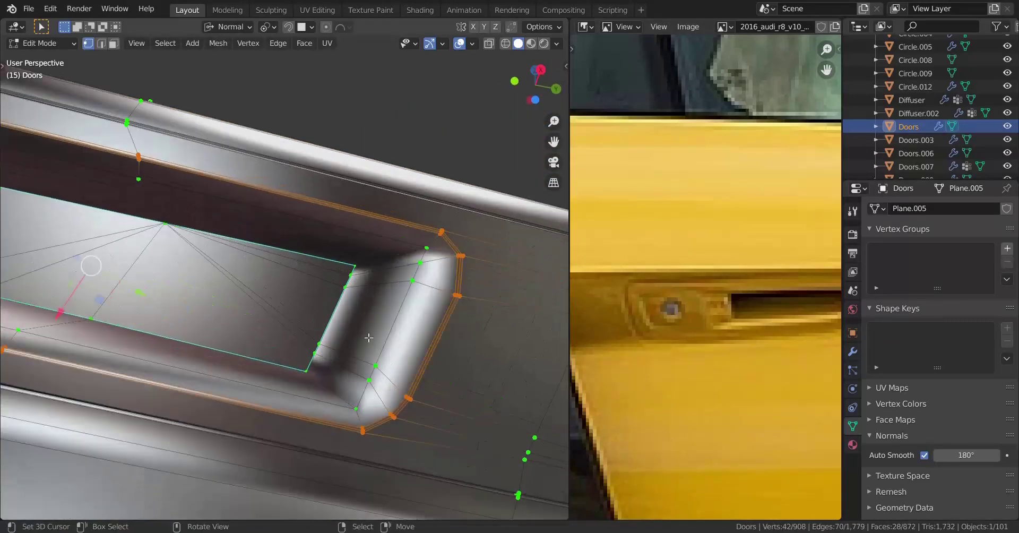
pyautogui.keyDown('alt'); pyautogui.rightClick(387, 343); pyautogui.keyUp('alt')
pyautogui.scroll(-3, 371, 340)
pyautogui.moveTo(366, 332); pyautogui.dragTo(334, 317, button='middle')
pyautogui.scroll(2, 332, 316)
pyautogui.keyDown('shift'); pyautogui.moveTo(333, 317); pyautogui.dragTo(285, 307, button='middle'); pyautogui.keyUp('shift')
pyautogui.scroll(2, 287, 306)
pyautogui.keyDown('shift'); pyautogui.moveTo(410, 265); pyautogui.dragTo(396, 281, button='middle'); pyautogui.keyUp('shift')
pyautogui.scroll(2, 397, 281)
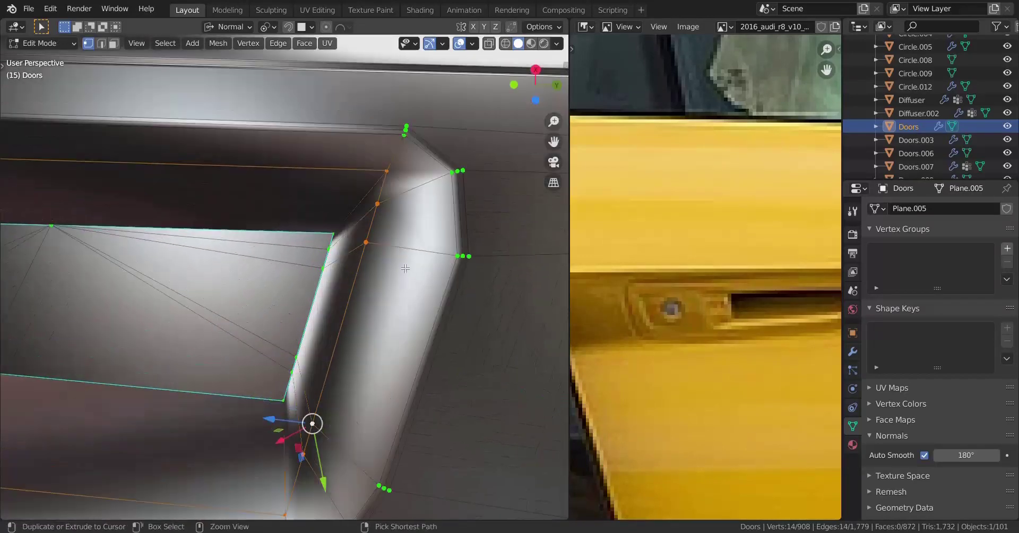
pyautogui.hotkey('ctrl', 'b')
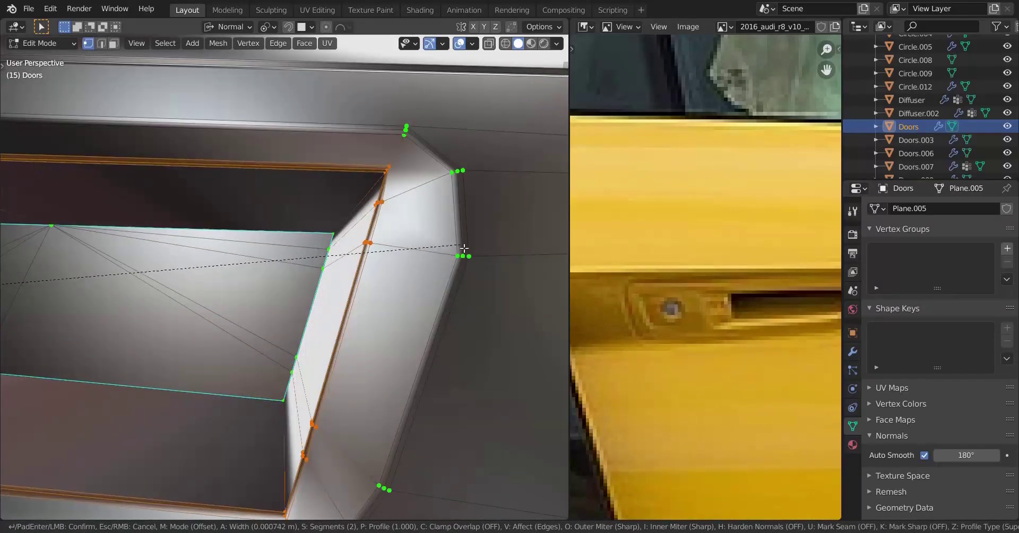
pyautogui.click(468, 247)
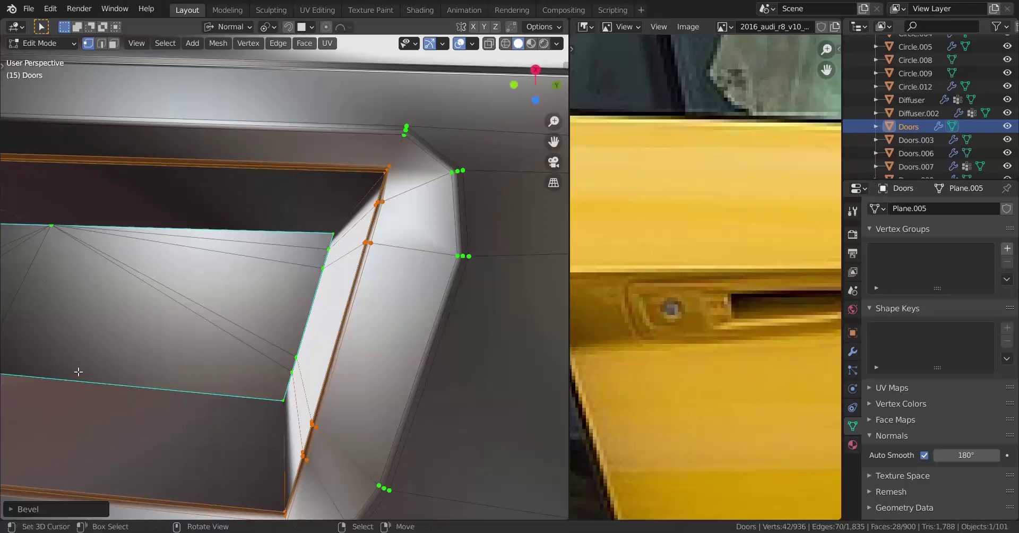
pyautogui.click(10, 510)
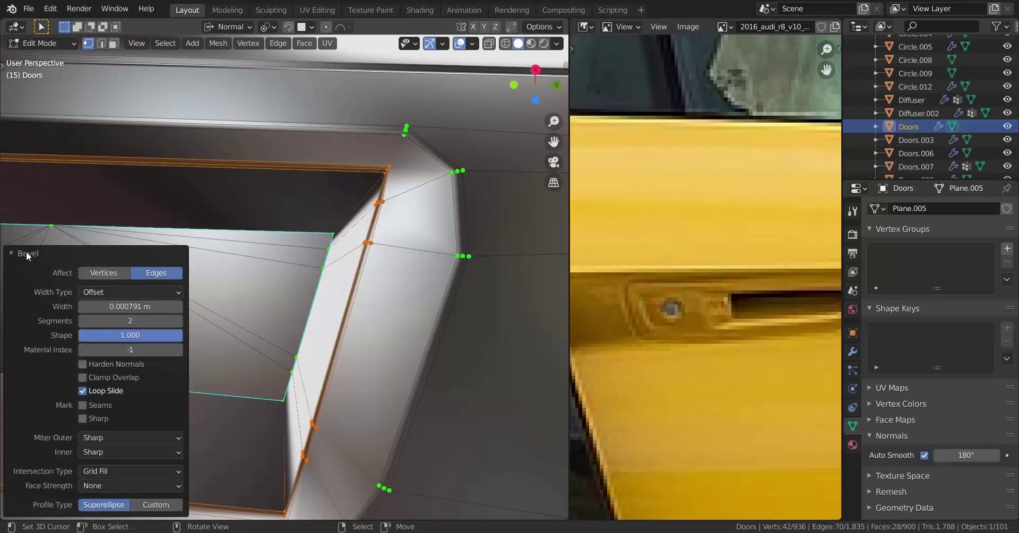
pyautogui.press('Tab')
pyautogui.moveTo(26, 251); pyautogui.dragTo(271, 354, button='middle')
pyautogui.press('Tab')
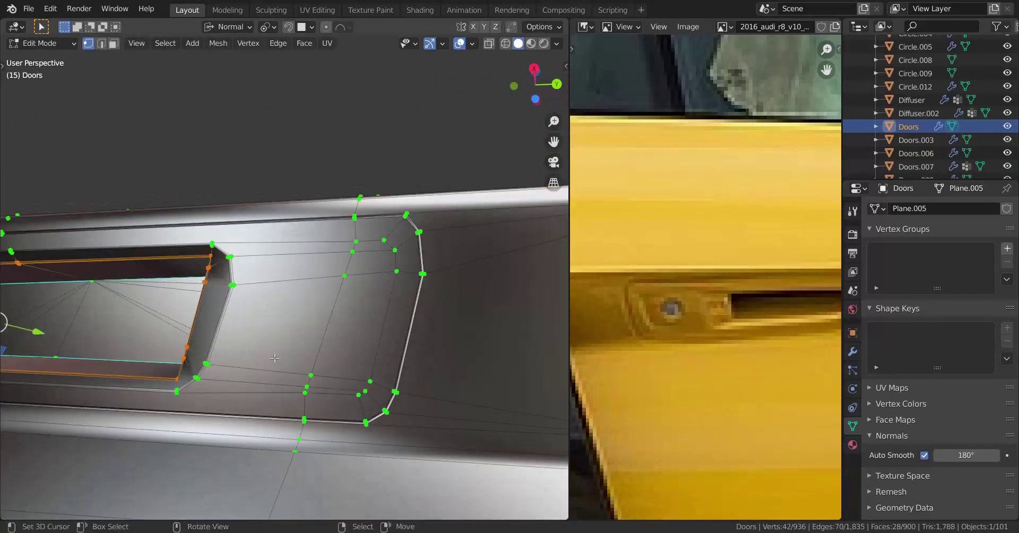
pyautogui.scroll(-3, 274, 357)
pyautogui.keyDown('shift'); pyautogui.moveTo(274, 358); pyautogui.dragTo(230, 331, button='middle'); pyautogui.keyUp('shift')
pyautogui.scroll(1, 330, 360)
pyautogui.hotkey('alt', 'a')
pyautogui.scroll(1, 301, 348)
pyautogui.scroll(2, 301, 347)
pyautogui.scroll(2, 233, 331)
pyautogui.keyDown('shift'); pyautogui.moveTo(425, 308); pyautogui.dragTo(330, 274, button='middle'); pyautogui.keyUp('shift')
pyautogui.scroll(2, 329, 274)
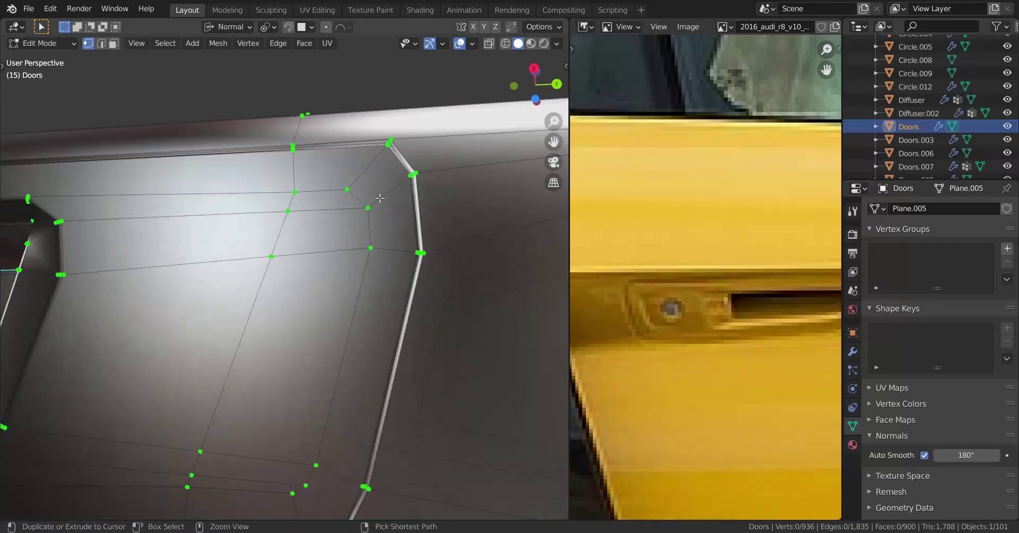
pyautogui.hotkey('ctrl', 'r')
pyautogui.press('Escape')
pyautogui.scroll(-4, 388, 194)
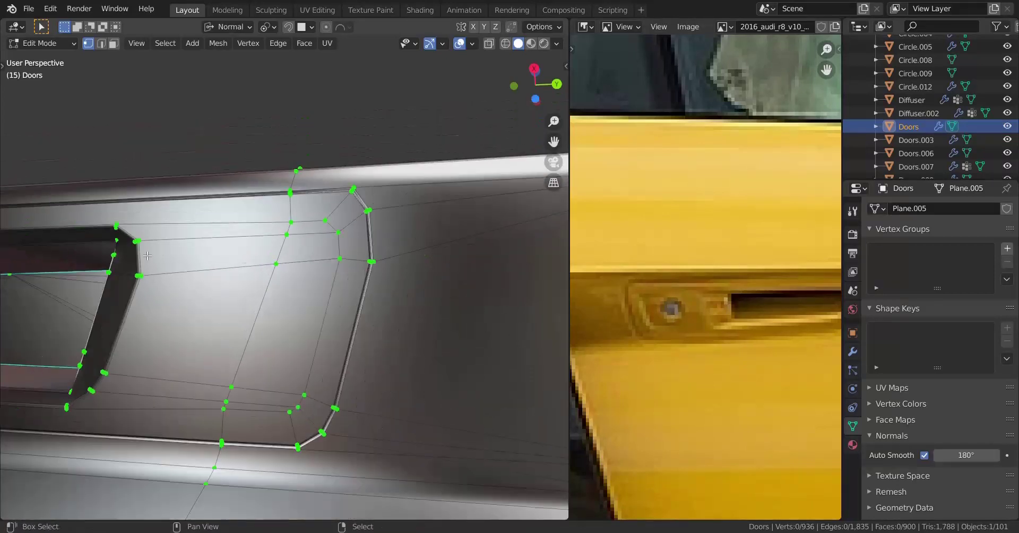
# Step: Add a centred loop cut around the cavity's slanted end, between the cavity rim and the panel groove
pyautogui.scroll(2, 316, 305)
pyautogui.scroll(1, 315, 306)
pyautogui.moveTo(313, 305); pyautogui.dragTo(313, 320, button='middle')
pyautogui.scroll(-1, 138, 329)
pyautogui.keyDown('shift'); pyautogui.moveTo(136, 330); pyautogui.dragTo(290, 261, button='middle'); pyautogui.keyUp('shift')
pyautogui.hotkey('ctrl', 'r')
pyautogui.click(304, 253)
pyautogui.rightClick(304, 252)
# Step: Hide the two end vertices of the new loop, above and below the cavity
pyautogui.click(275, 256)
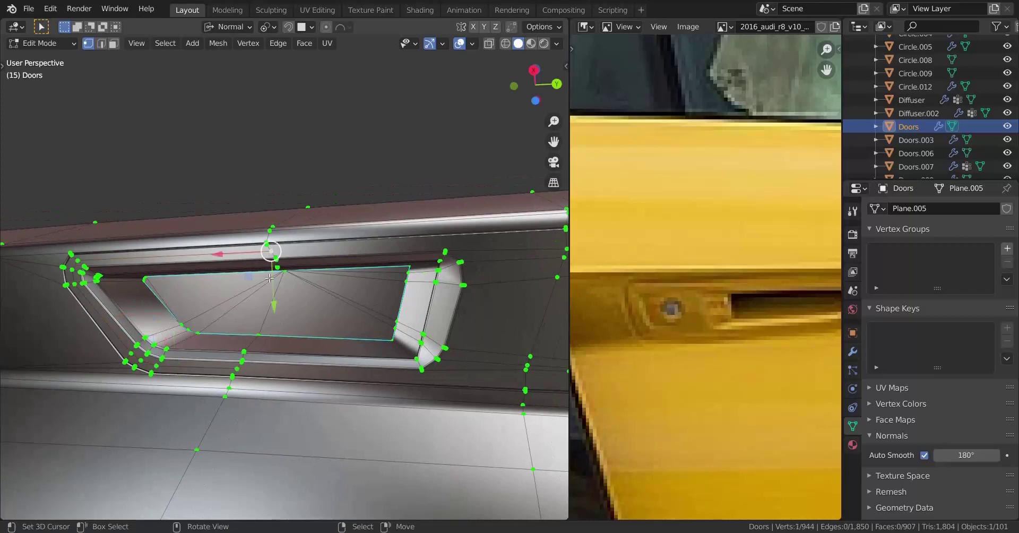
pyautogui.keyDown('shift'); pyautogui.click(240, 370); pyautogui.keyUp('shift')
pyautogui.scroll(1, 199, 322)
pyautogui.press('h')
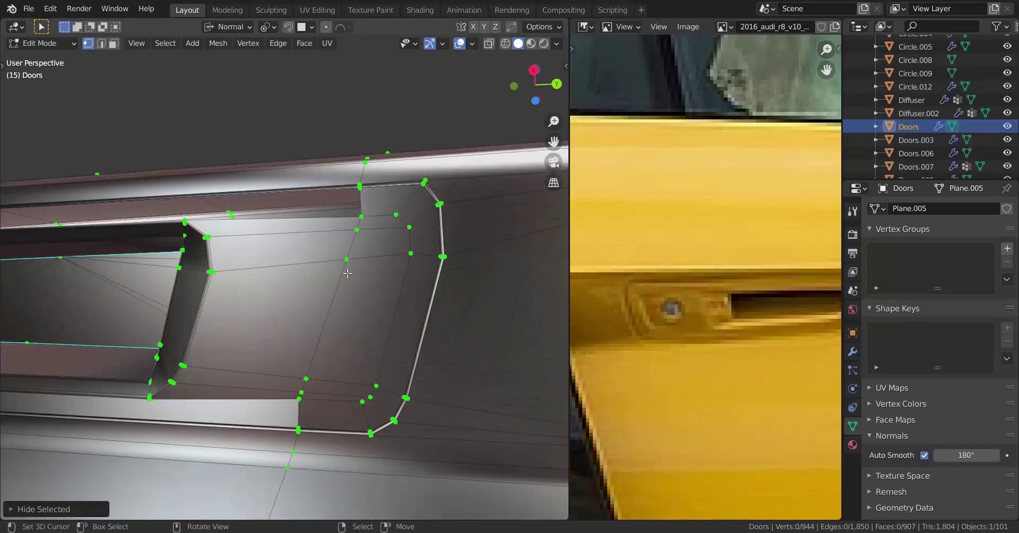
# Step: Add a centred loop cut around the handle panel's rounded end, just inside the groove, and reveal the hidden geometry
pyautogui.keyDown('shift'); pyautogui.moveTo(199, 322); pyautogui.dragTo(167, 342, button='middle'); pyautogui.keyUp('shift')
pyautogui.hotkey('ctrl', 'r')
pyautogui.click(371, 228)
pyautogui.rightClick(371, 229)
pyautogui.scroll(-2, 371, 228)
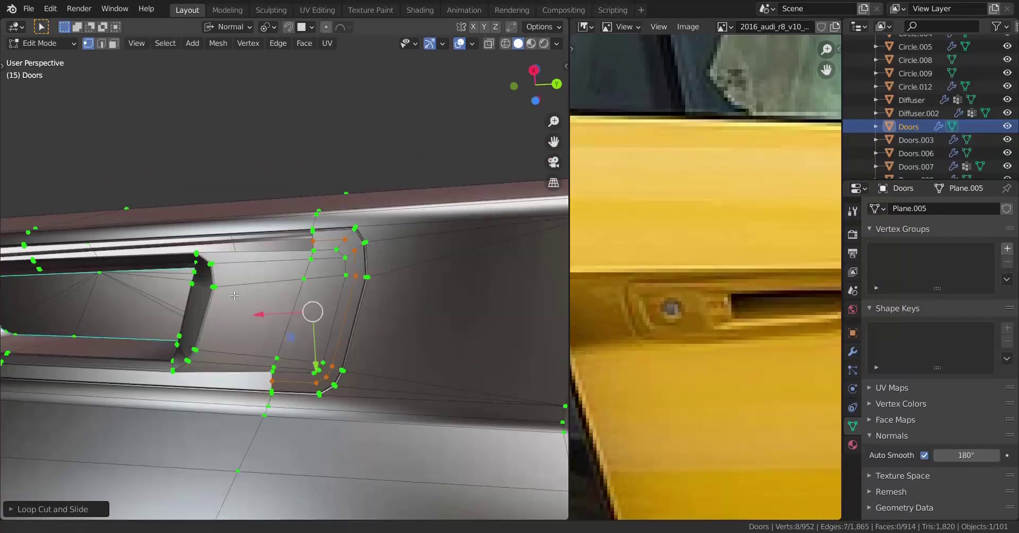
pyautogui.keyDown('shift'); pyautogui.moveTo(372, 228); pyautogui.dragTo(449, 228, button='middle'); pyautogui.keyUp('shift')
pyautogui.hotkey('alt', 'h')
pyautogui.keyDown('shift'); pyautogui.moveTo(144, 265); pyautogui.dragTo(264, 283, button='middle'); pyautogui.keyUp('shift')
pyautogui.scroll(2, 264, 284)
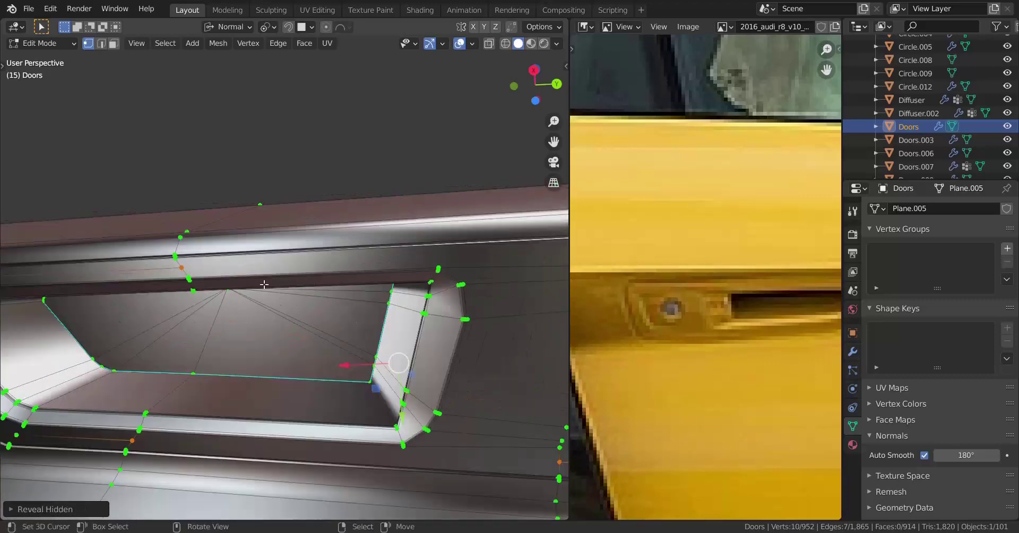
# Step: Connect the vertices of the vertical loops on either side of the cavity's slanted end, once above the cavity and once below it
pyautogui.click(199, 270)
pyautogui.moveTo(199, 270); pyautogui.dragTo(287, 283, button='middle')
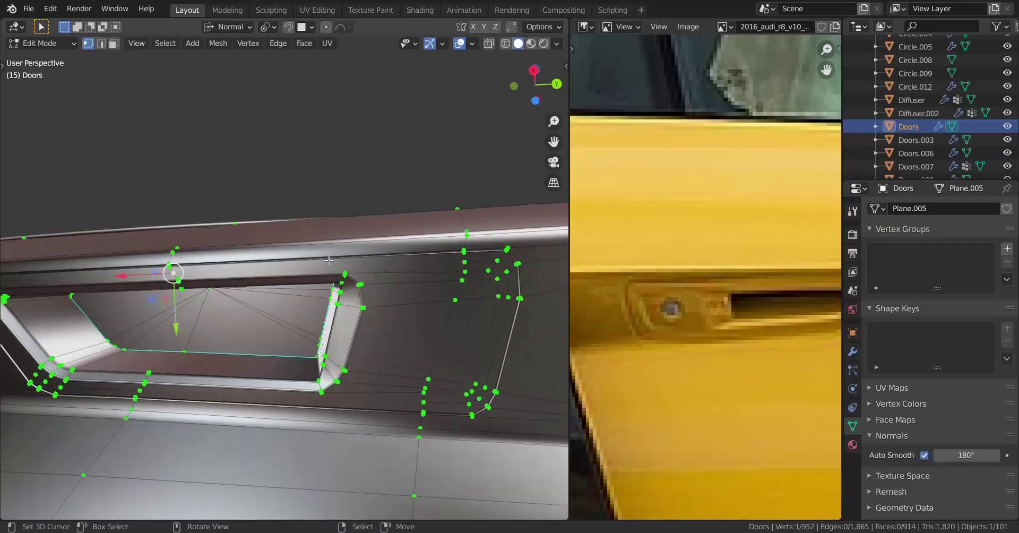
pyautogui.keyDown('shift'); pyautogui.click(464, 262); pyautogui.keyUp('shift')
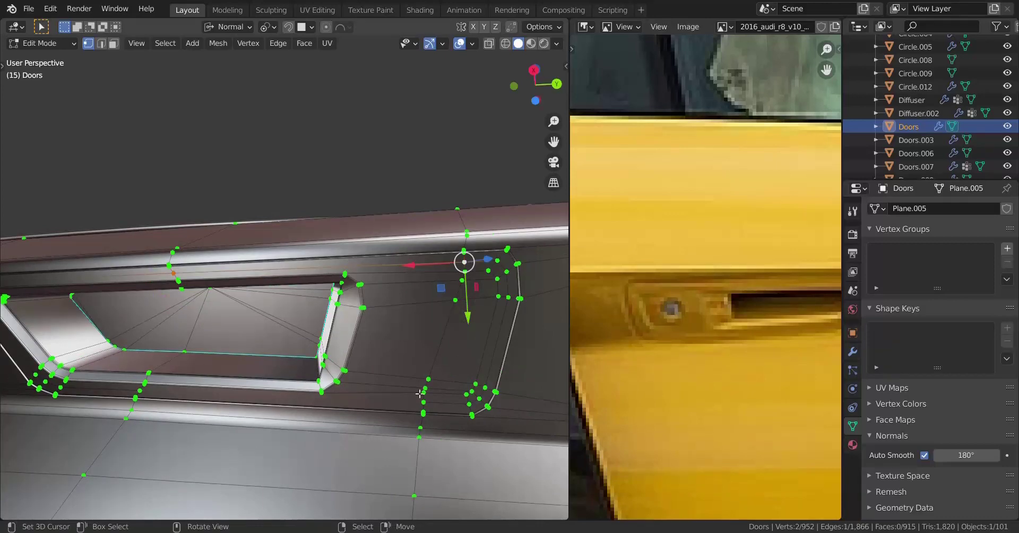
pyautogui.moveTo(420, 394); pyautogui.dragTo(250, 345, button='middle')
pyautogui.click(73, 335)
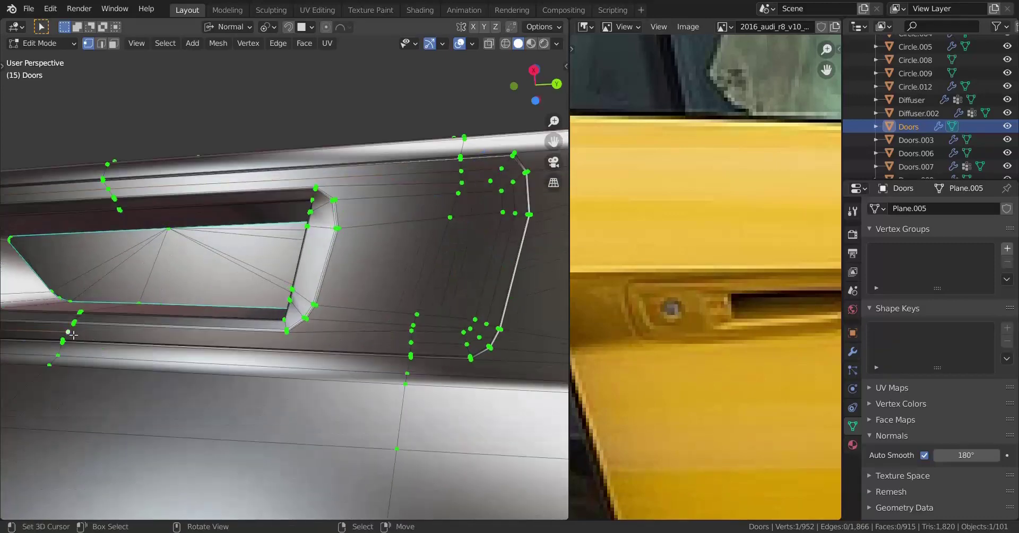
pyautogui.keyDown('shift'); pyautogui.click(411, 342); pyautogui.keyUp('shift')
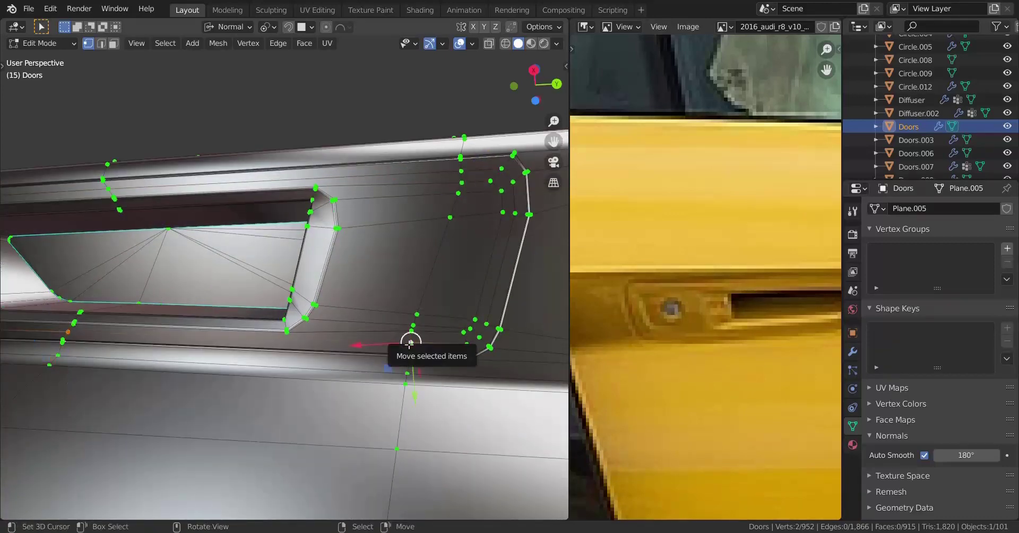
pyautogui.moveTo(397, 305); pyautogui.dragTo(319, 327, button='middle')
pyautogui.keyDown('shift'); pyautogui.moveTo(354, 294); pyautogui.dragTo(329, 338, button='middle'); pyautogui.keyUp('shift')
pyautogui.scroll(1, 329, 339)
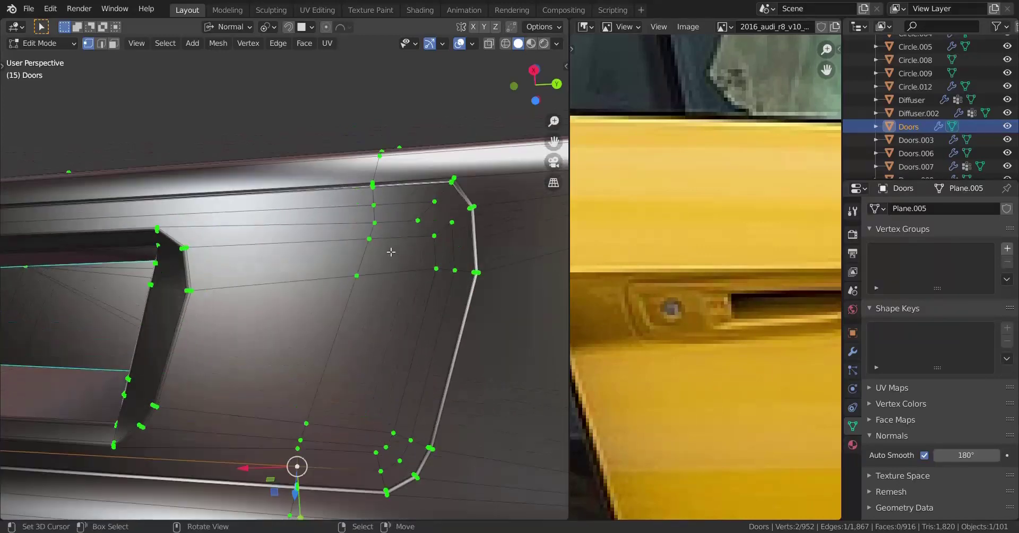
# Step: Vertex-slide the loop vertex just below the panel groove's upper edge slightly up along its edge, and save the file
pyautogui.click(386, 228)
pyautogui.press('g')
pyautogui.press('g')
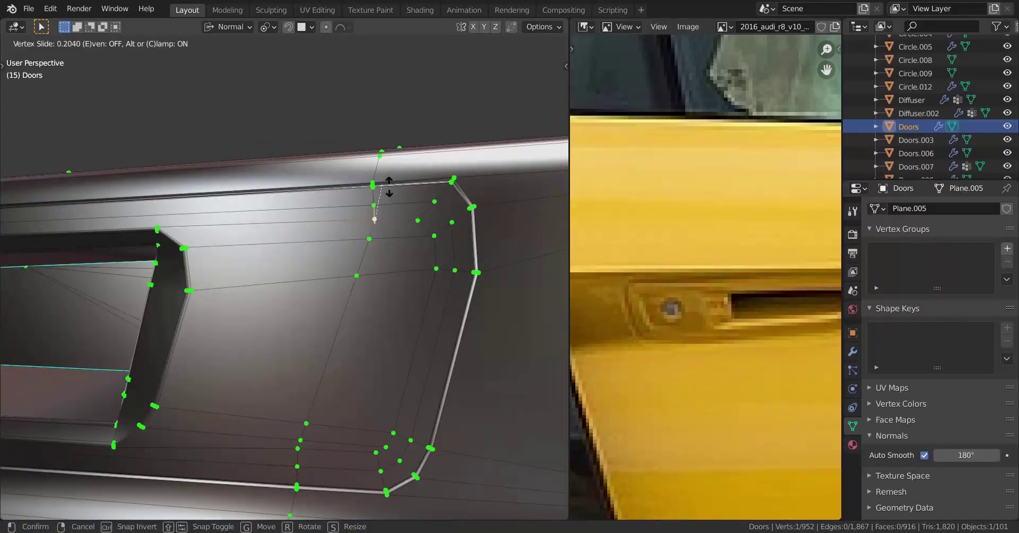
pyautogui.click(384, 192)
pyautogui.moveTo(385, 192); pyautogui.dragTo(371, 295, button='middle')
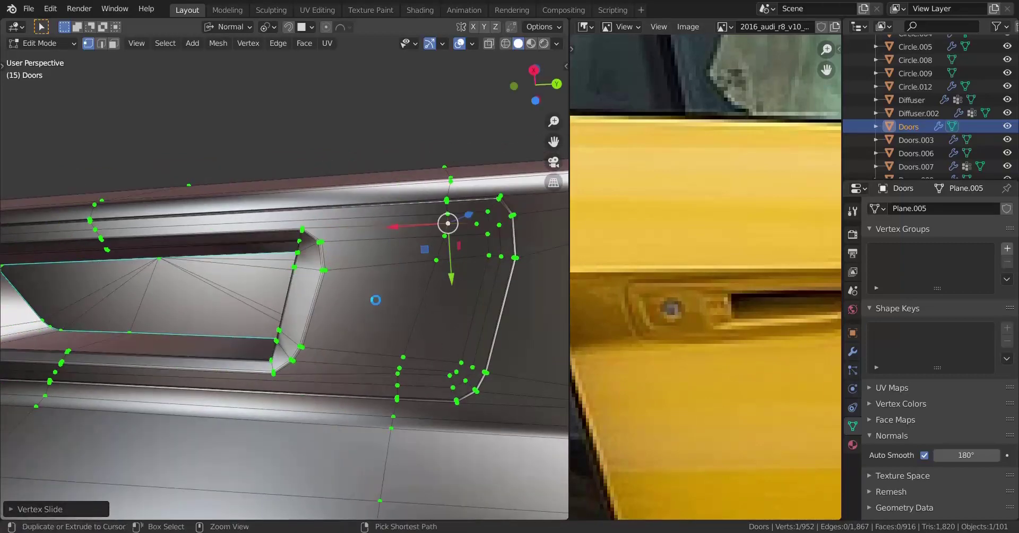
pyautogui.hotkey('ctrl', 's')
# Step: Slide the edge loop inside the panel groove's rounded end inward by about 0.65 with Even enabled
pyautogui.scroll(3, 393, 287)
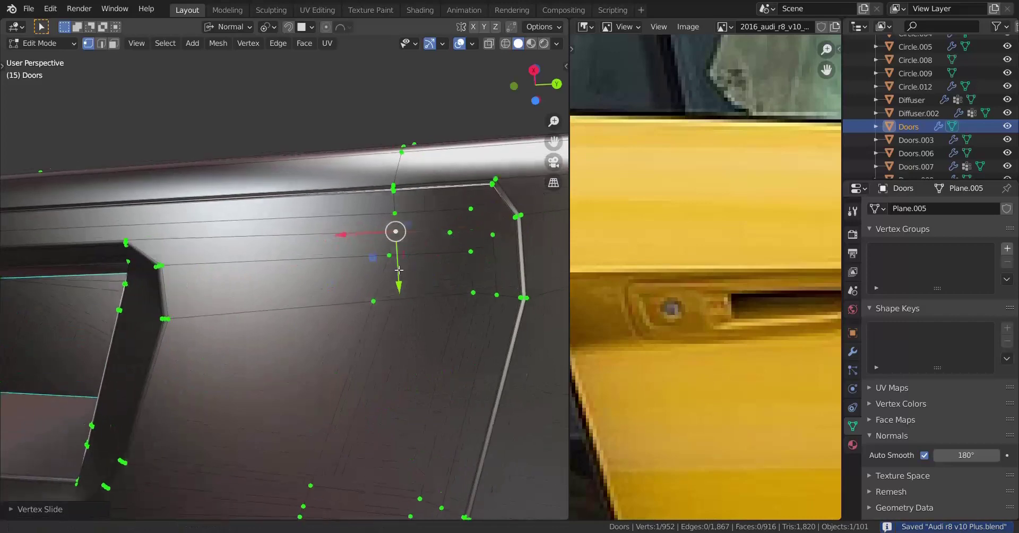
pyautogui.scroll(-2, 378, 287)
pyautogui.keyDown('shift'); pyautogui.moveTo(399, 270); pyautogui.dragTo(338, 285, button='middle'); pyautogui.keyUp('shift')
pyautogui.keyDown('alt'); pyautogui.click(400, 248); pyautogui.keyUp('alt')
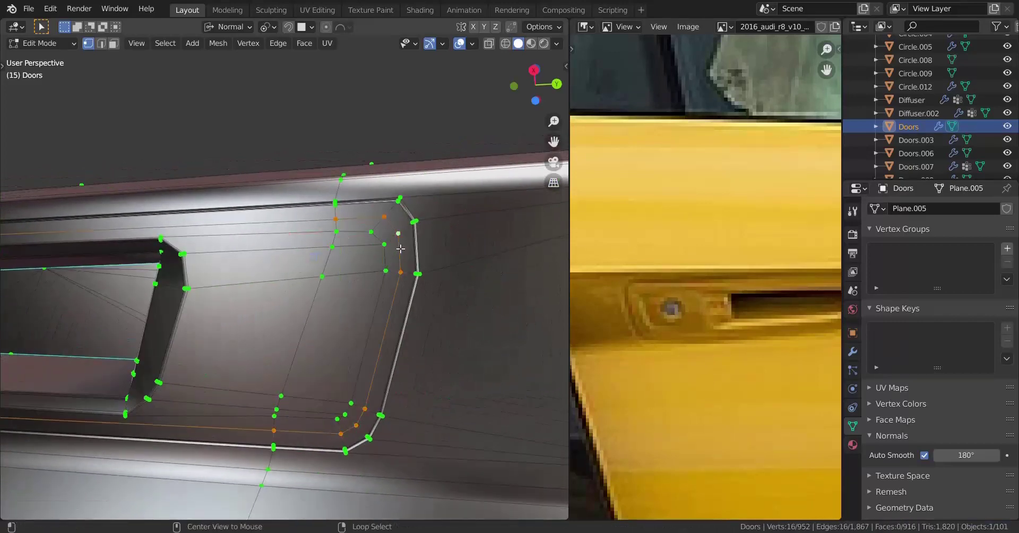
pyautogui.press('g')
pyautogui.press('g')
pyautogui.press('e')
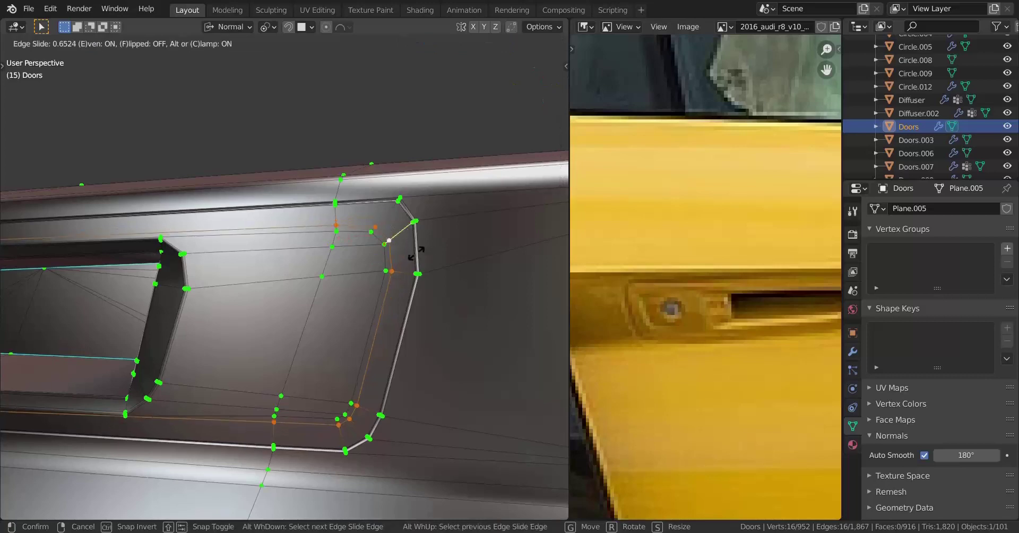
pyautogui.click(403, 251)
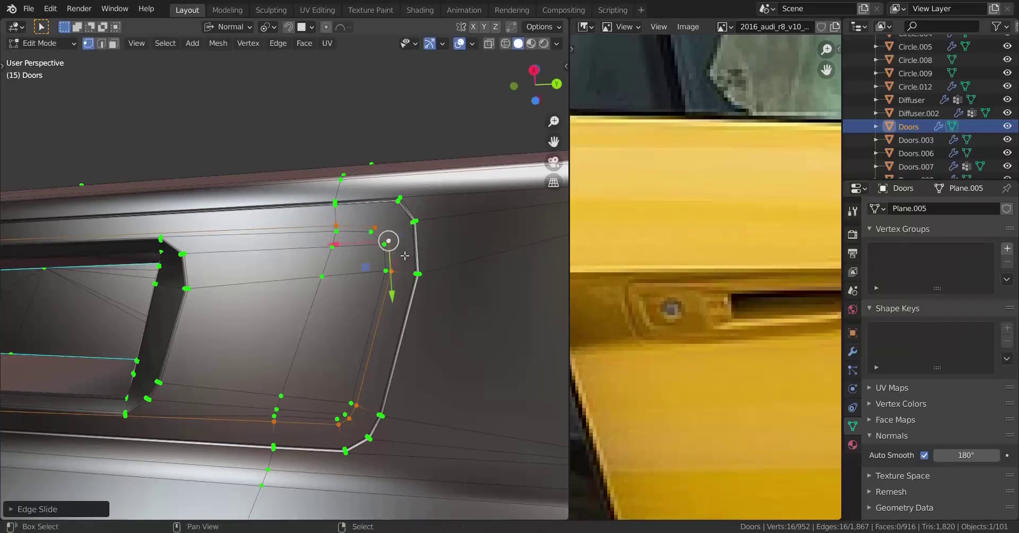
# Step: Add a loop cut between the panel groove and the slid inner loop, and edge-slide it with Even enabled to keep uniform spacing
pyautogui.scroll(-2, 391, 258)
pyautogui.keyDown('shift'); pyautogui.moveTo(229, 299); pyautogui.dragTo(136, 313, button='middle'); pyautogui.keyUp('shift')
pyautogui.scroll(2, 159, 310)
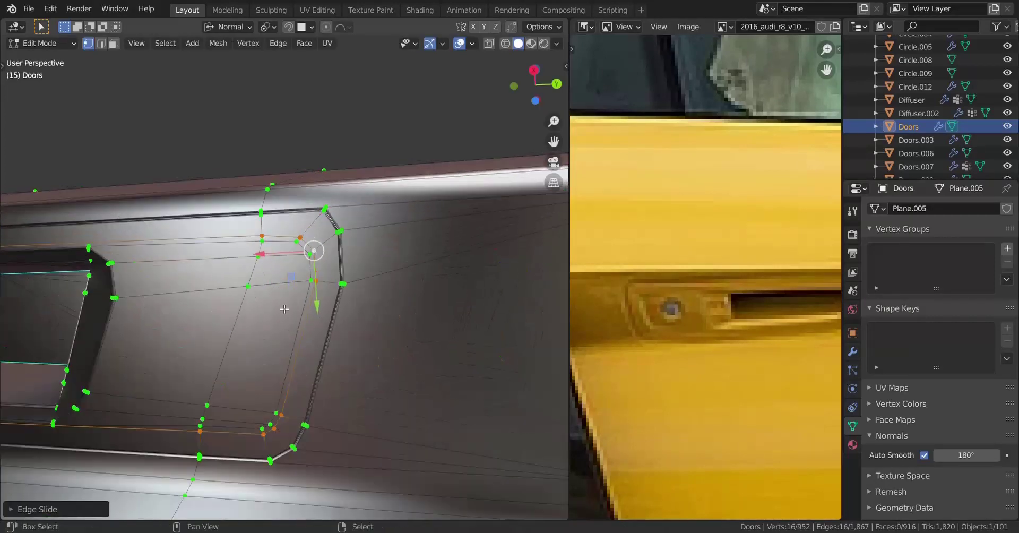
pyautogui.keyDown('shift'); pyautogui.moveTo(321, 273); pyautogui.dragTo(319, 281, button='middle'); pyautogui.keyUp('shift')
pyautogui.scroll(2, 321, 282)
pyautogui.hotkey('ctrl', 'r')
pyautogui.click(351, 250)
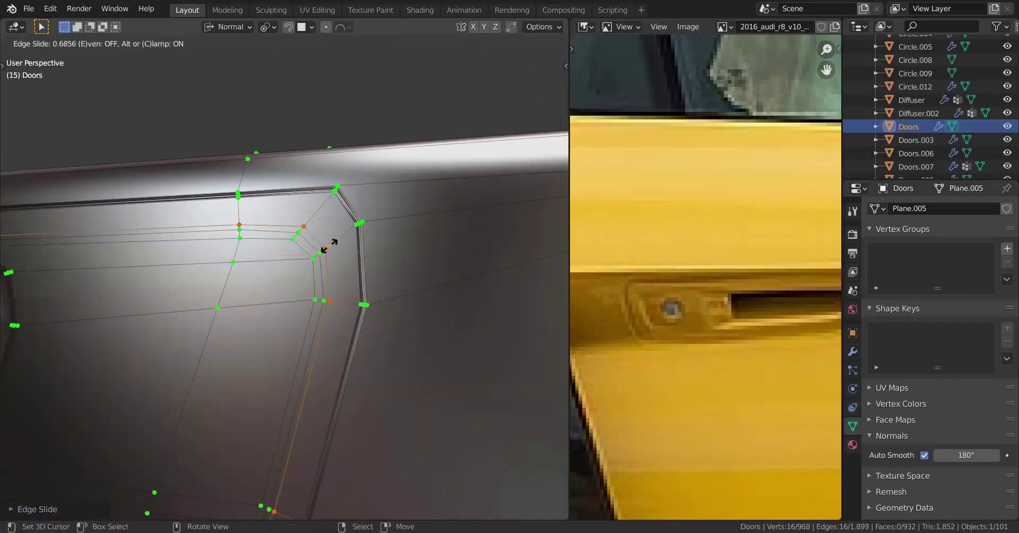
pyautogui.click(333, 243)
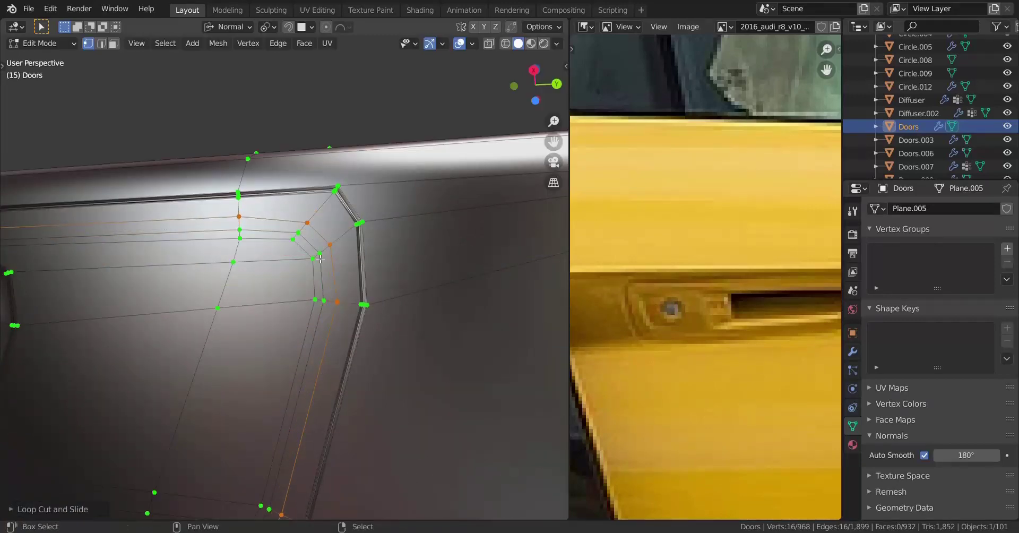
pyautogui.scroll(3, 318, 281)
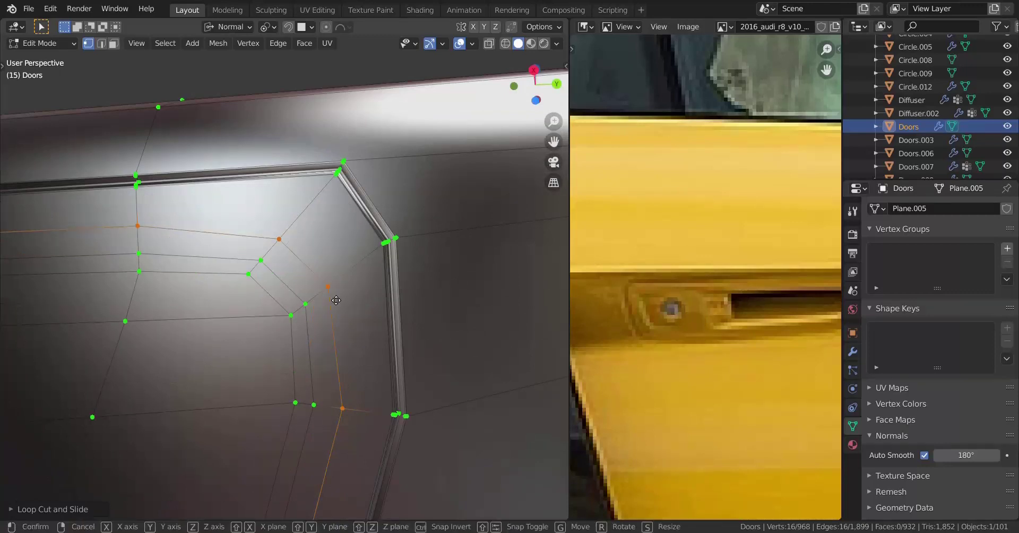
pyautogui.press('g')
pyautogui.press('g')
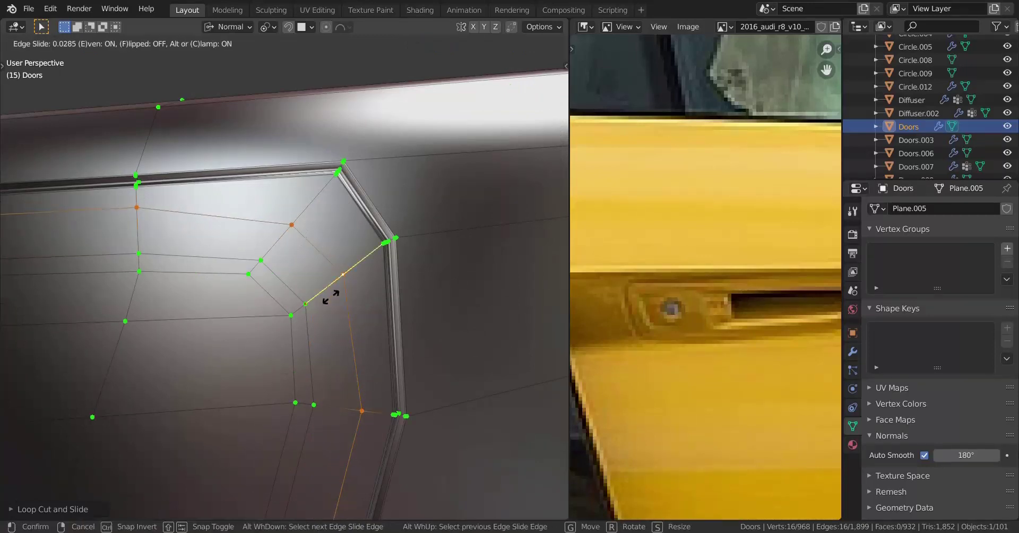
pyautogui.click(223, 351)
# Step: Add two support loop cuts in the strip inside the panel groove, one close to its outer loop and one close to its inner loop
pyautogui.scroll(-9, 137, 346)
pyautogui.keyDown('shift'); pyautogui.moveTo(136, 346); pyautogui.dragTo(195, 338, button='middle'); pyautogui.keyUp('shift')
pyautogui.scroll(5, 196, 338)
pyautogui.keyDown('shift'); pyautogui.moveTo(405, 275); pyautogui.dragTo(256, 302, button='middle'); pyautogui.keyUp('shift')
pyautogui.scroll(6, 255, 302)
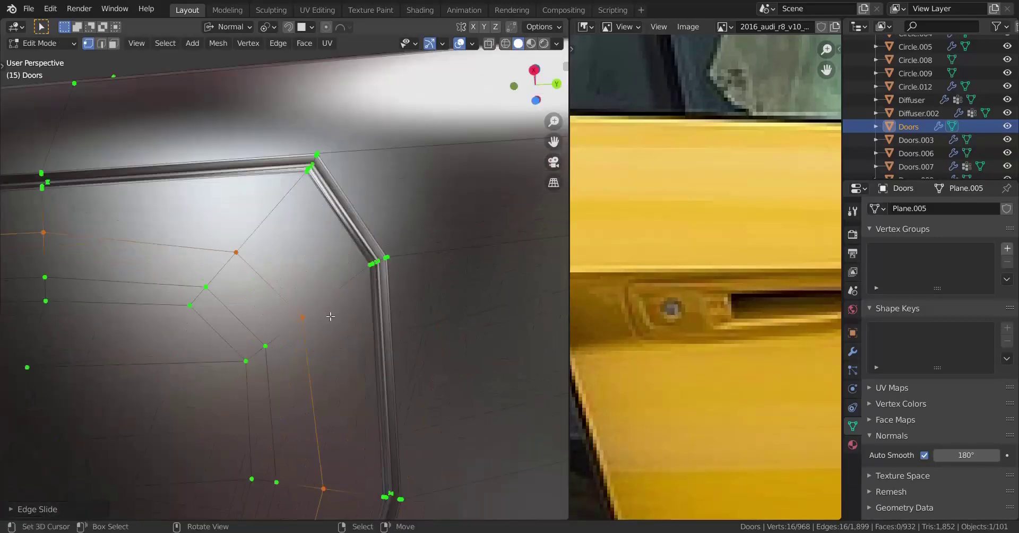
pyautogui.hotkey('ctrl', 'r')
pyautogui.click(289, 325)
pyautogui.click(410, 249)
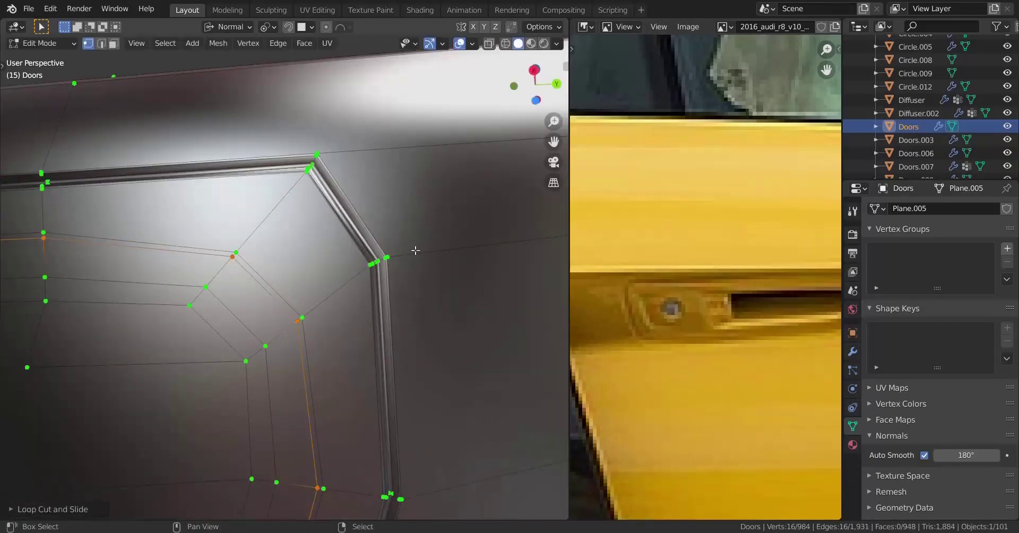
pyautogui.hotkey('ctrl', 'r')
pyautogui.click(282, 332)
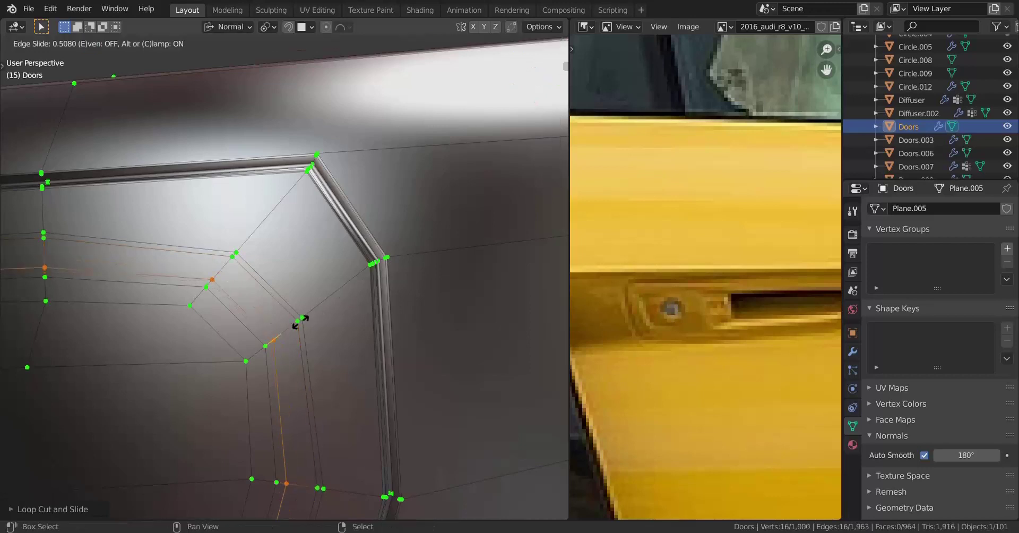
# Step: Slide the outer support loop slightly inward, away from the strip's outer edge
pyautogui.keyDown('alt'); pyautogui.click(296, 320); pyautogui.keyUp('alt')
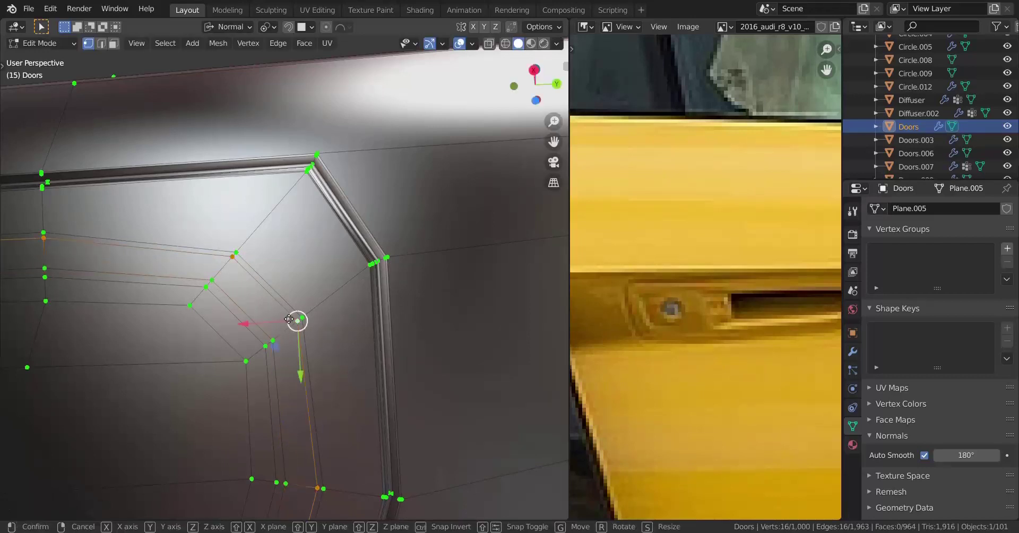
pyautogui.press('g')
pyautogui.press('g')
pyautogui.click(270, 323)
# Step: Add a centred loop cut between the two support loops and sink it with Shrink/Fatten by about -0.001
pyautogui.hotkey('ctrl', 'r')
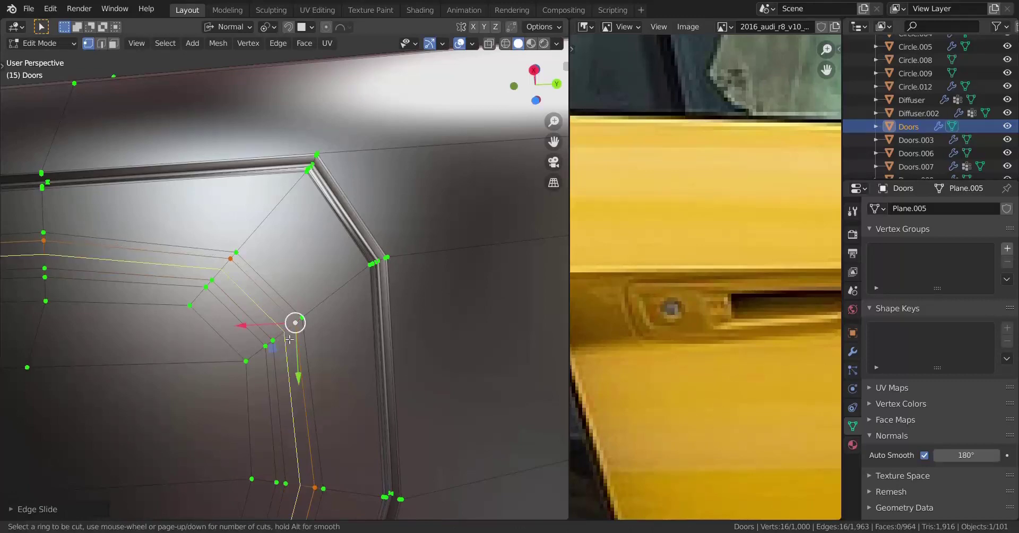
pyautogui.click(290, 340)
pyautogui.rightClick(290, 340)
pyautogui.hotkey('alt', 's')
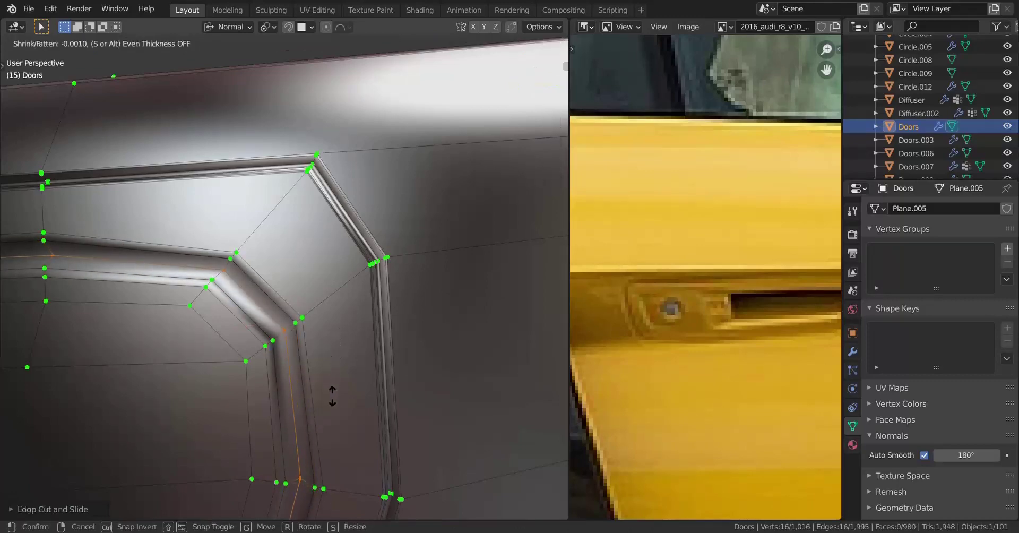
pyautogui.click(332, 396)
# Step: Examine the new inner groove around the handle panel's rounded end in Object Mode
pyautogui.press('Tab')
pyautogui.scroll(-9, 225, 363)
pyautogui.moveTo(228, 355); pyautogui.dragTo(343, 328, button='middle')
pyautogui.scroll(-1, 397, 322)
pyautogui.scroll(2, 343, 335)
pyautogui.keyDown('shift'); pyautogui.moveTo(510, 314); pyautogui.dragTo(402, 310, button='middle'); pyautogui.keyUp('shift')
pyautogui.scroll(2, 402, 311)
pyautogui.press('Tab')
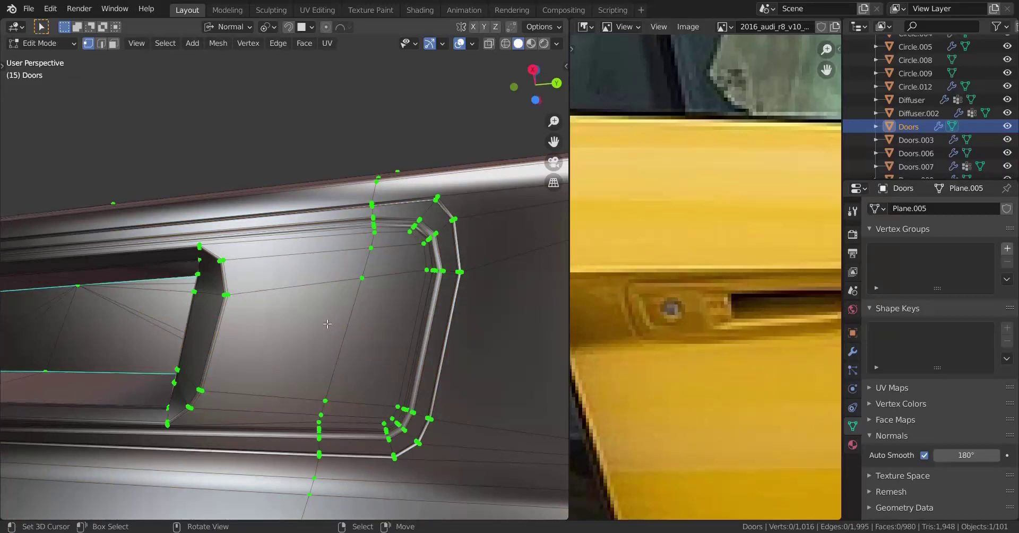
# Step: In the right orthographic wireframe view, snap the 3D cursor to the face over the blueprint's lock circle, and clear the selection
pyautogui.press('KP_3')
pyautogui.press('z')
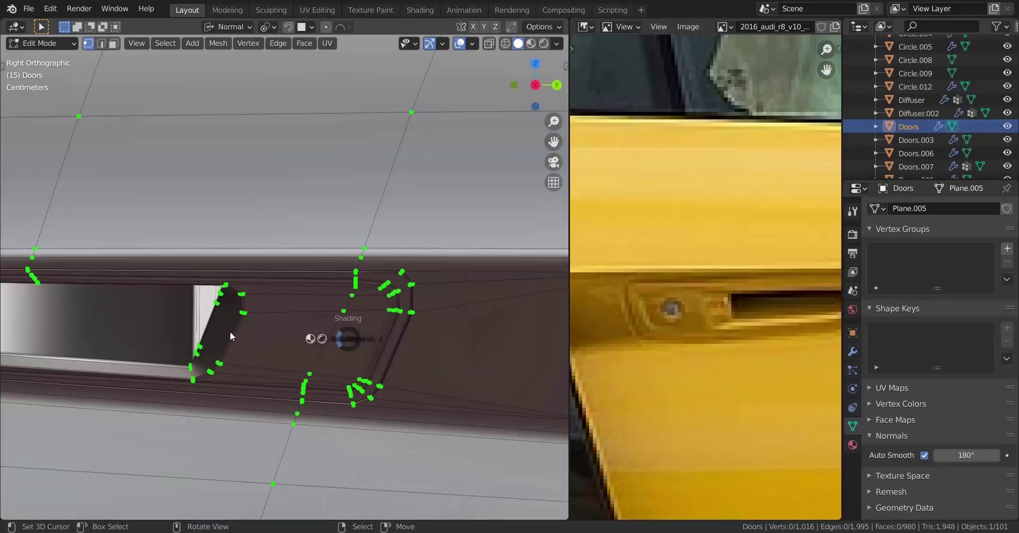
pyautogui.scroll(1, 226, 351)
pyautogui.scroll(2, 234, 367)
pyautogui.scroll(2, 287, 313)
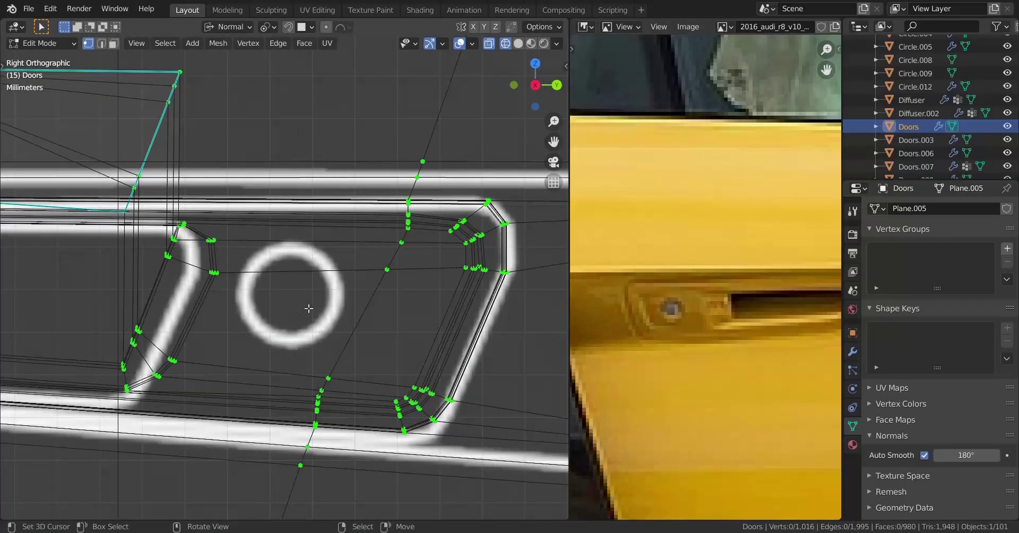
pyautogui.scroll(-1, 309, 308)
pyautogui.scroll(1, 311, 311)
pyautogui.click(214, 272)
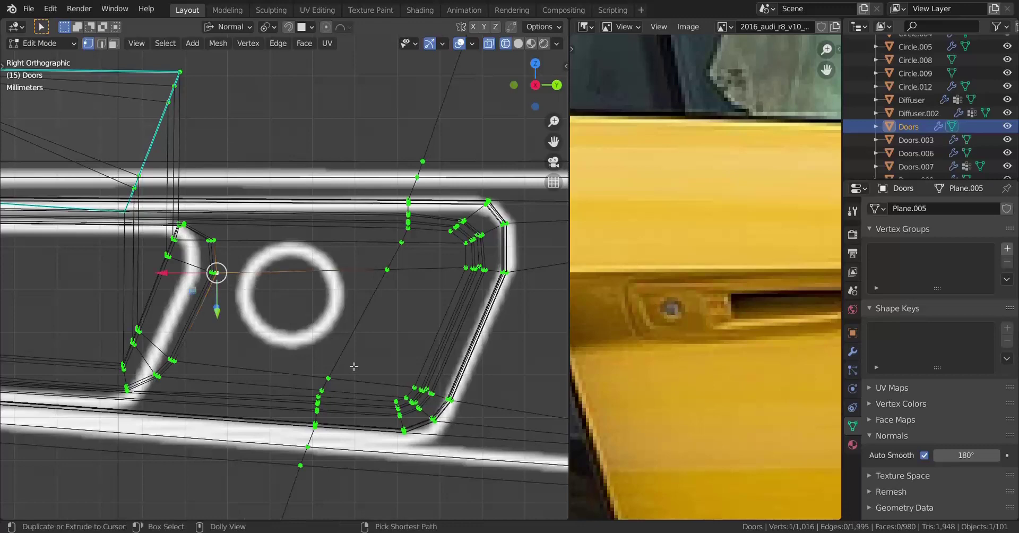
pyautogui.keyDown('ctrl'); pyautogui.click(328, 378); pyautogui.keyUp('ctrl')
pyautogui.hotkey('shift', 's')
pyautogui.click(397, 340)
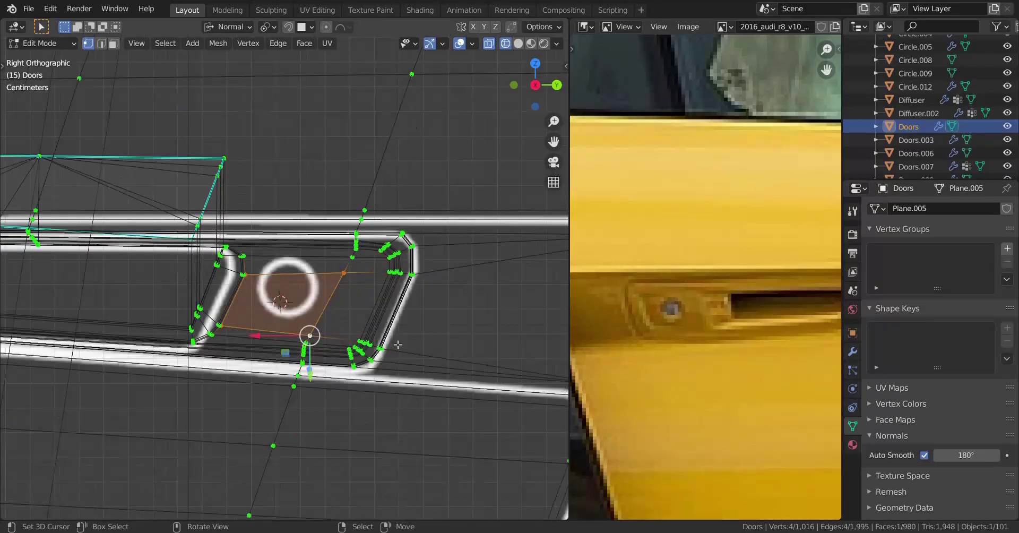
pyautogui.hotkey('alt', 'a')
# Step: Add a circle mesh with 8 vertices at the 3D cursor
pyautogui.scroll(1, 378, 283)
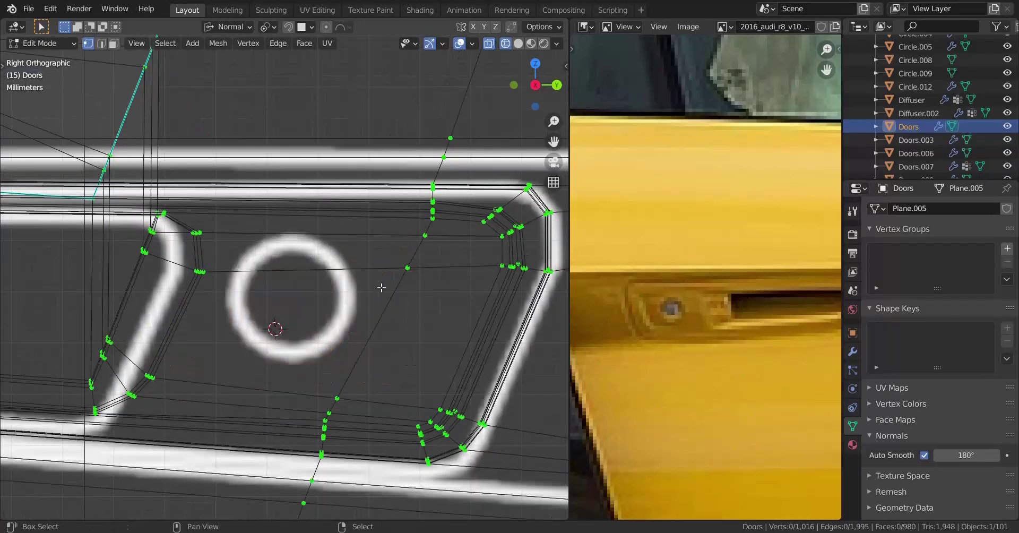
pyautogui.hotkey('shift', 'a')
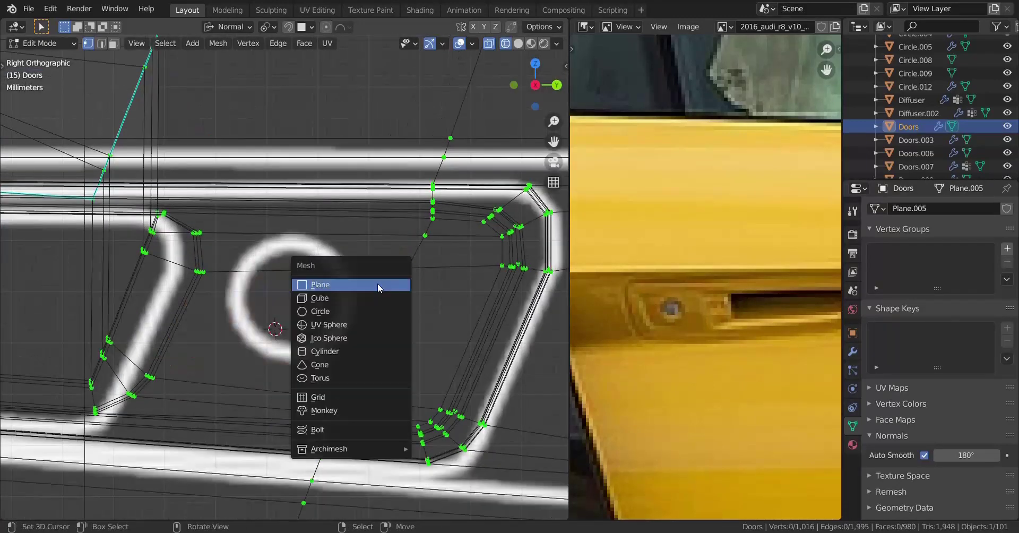
pyautogui.click(365, 311)
pyautogui.scroll(-6, 353, 320)
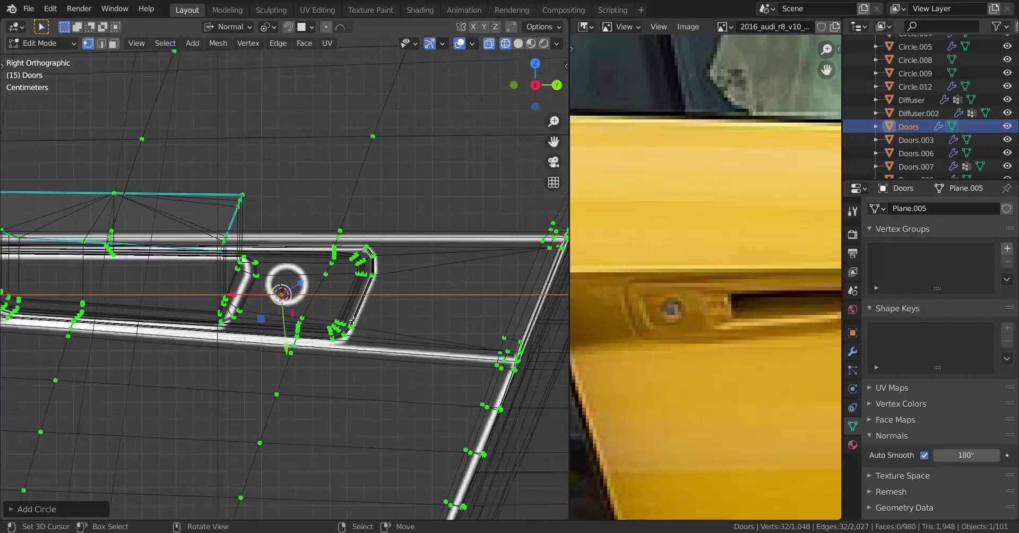
pyautogui.click(16, 511)
pyautogui.click(115, 368)
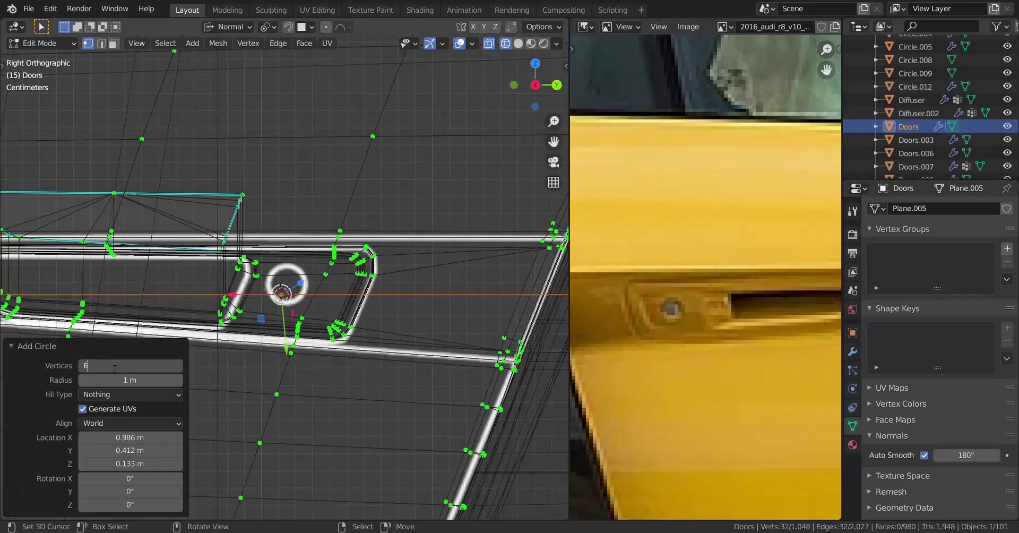
pyautogui.press('Return')
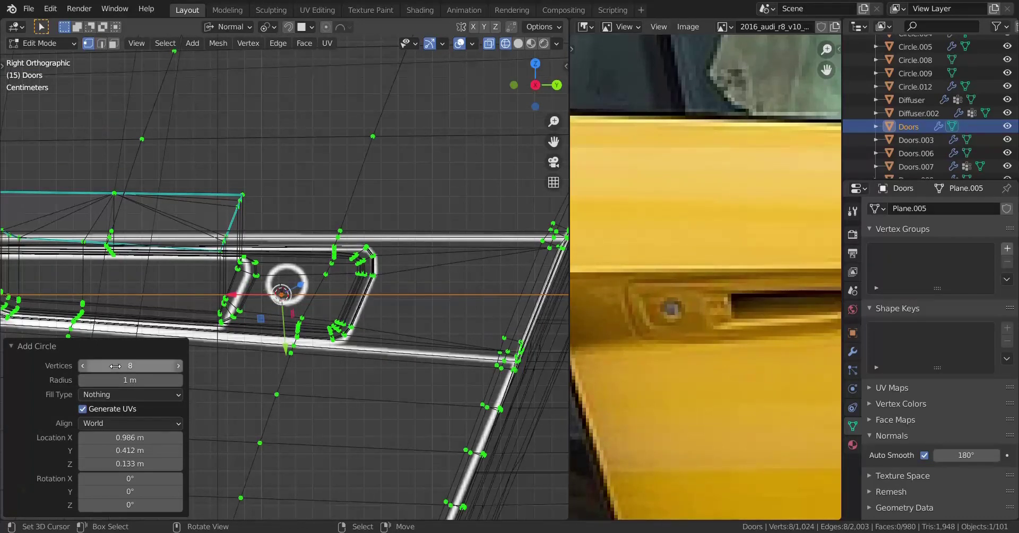
pyautogui.click(17, 346)
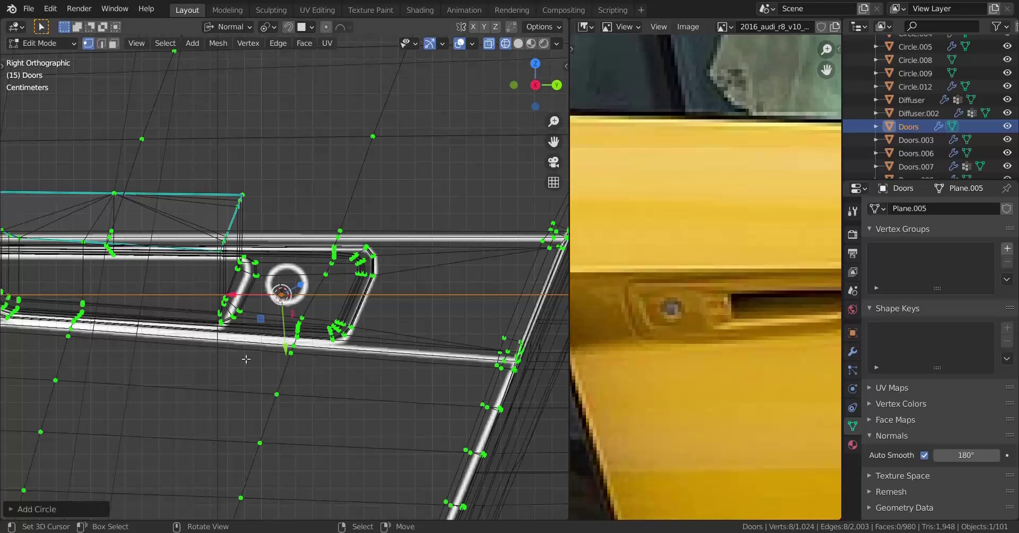
# Step: Rotate the new circle 90° about X and scale it down in stages until it is smaller than the blueprint's lock circle
pyautogui.write('rx90')
pyautogui.press('Return')
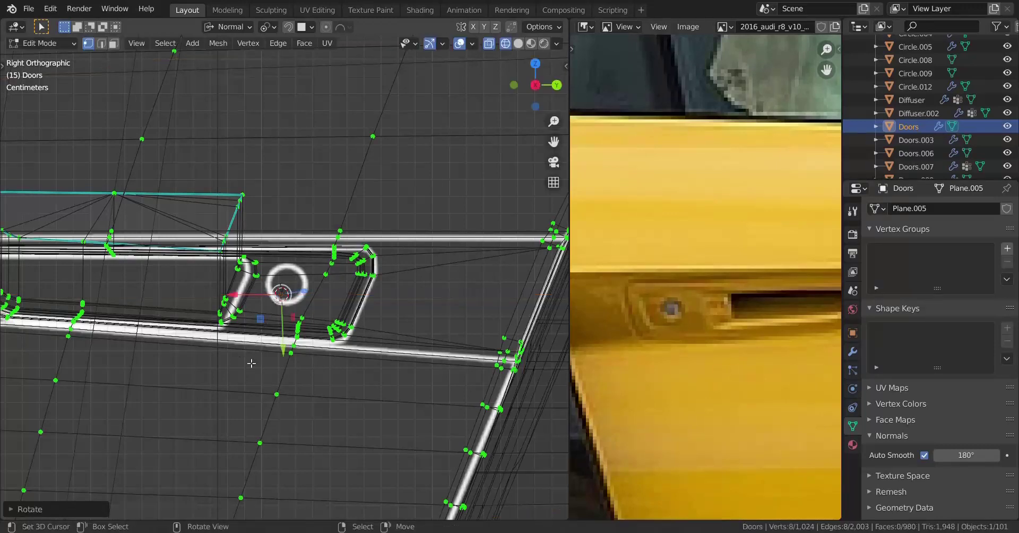
pyautogui.press('s')
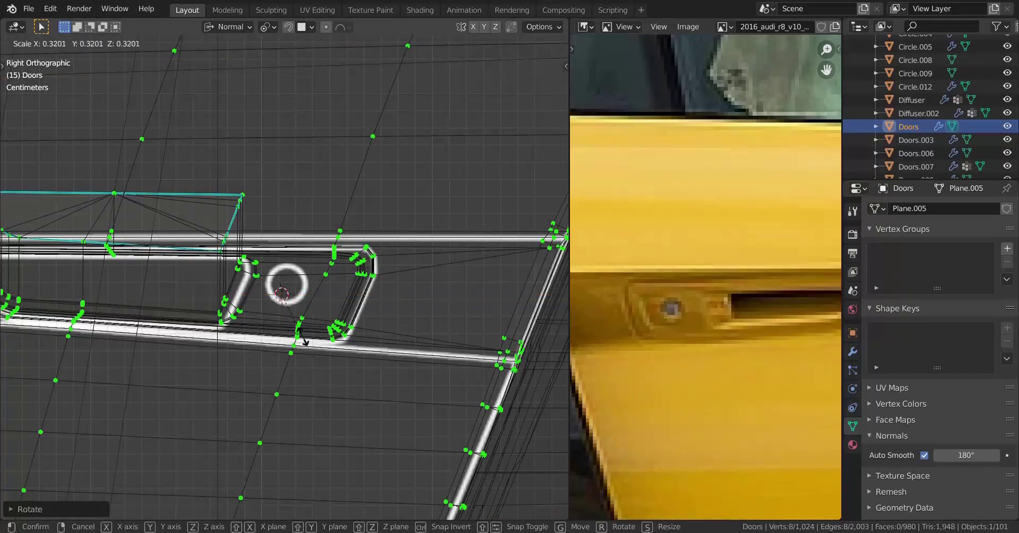
pyautogui.click(300, 332)
pyautogui.scroll(3, 348, 391)
pyautogui.press('s')
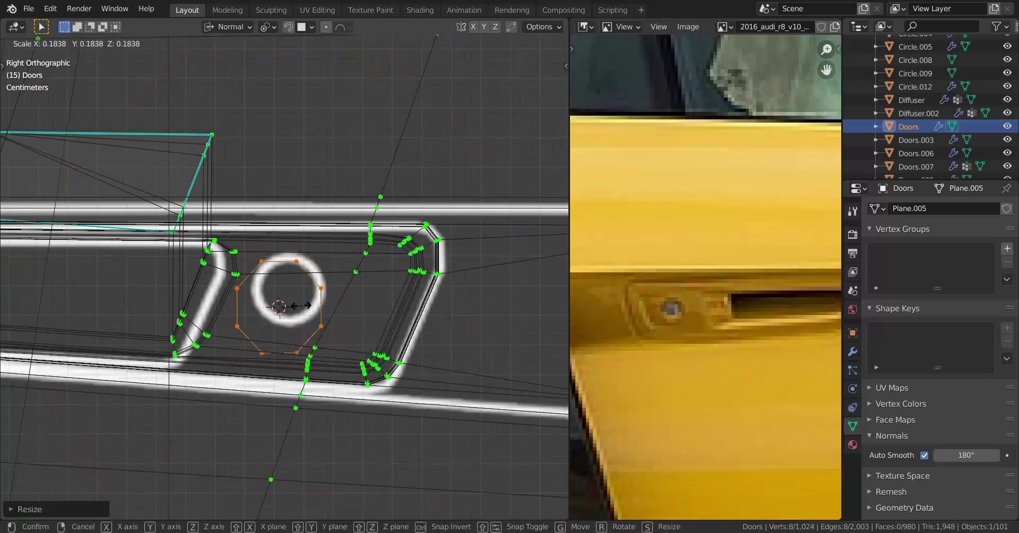
pyautogui.click(301, 306)
pyautogui.scroll(3, 297, 319)
pyautogui.press('s')
pyautogui.click(311, 339)
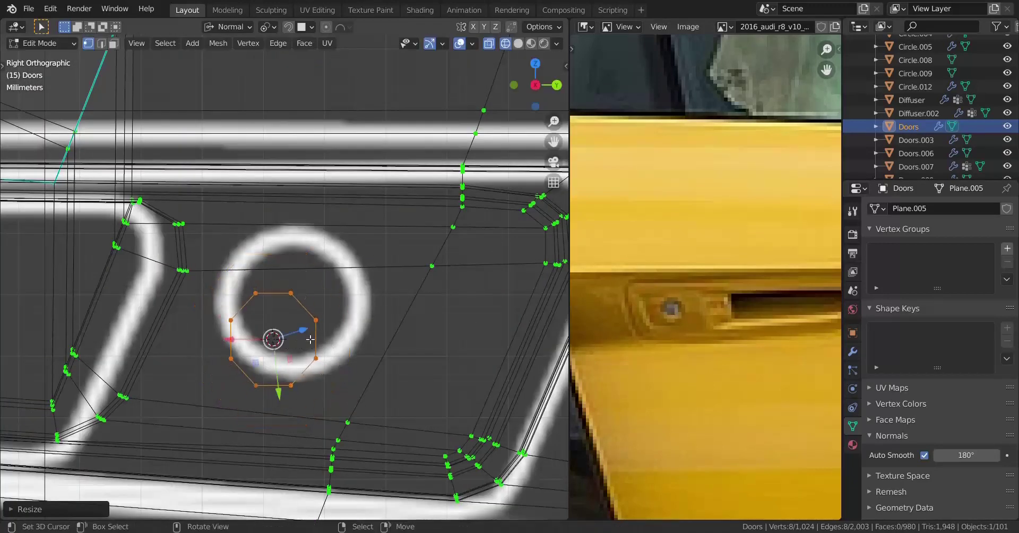
# Step: Switch the transform orientation to Global and try To Sphere on the circle
pyautogui.press('.')
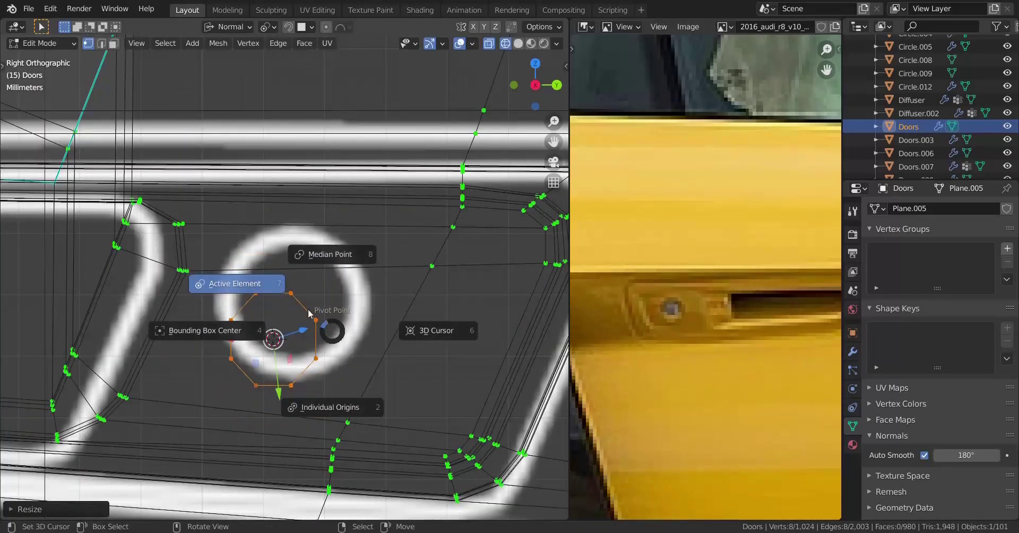
pyautogui.press(',')
pyautogui.click(234, 304)
pyautogui.scroll(2, 329, 318)
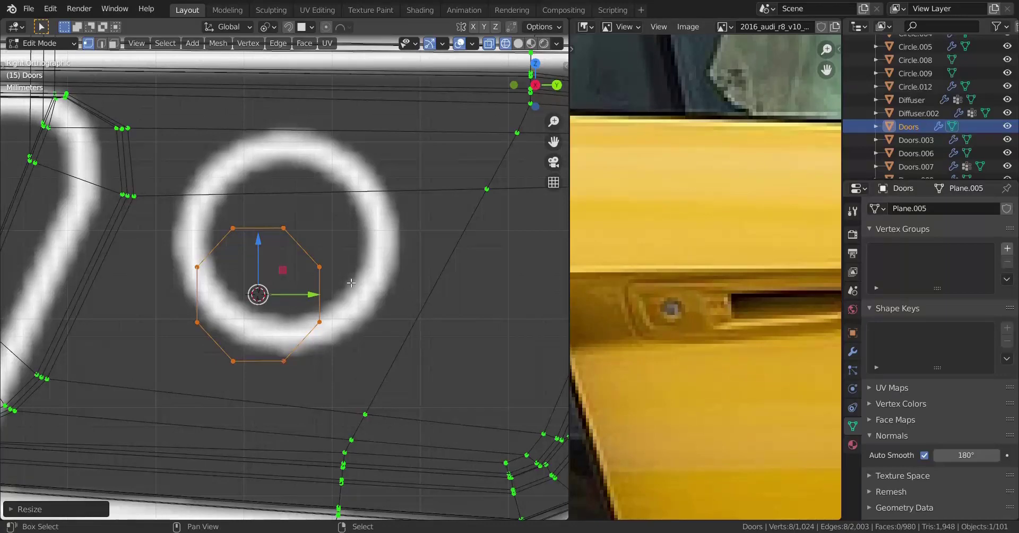
pyautogui.hotkey('shift', 'alt', 's')
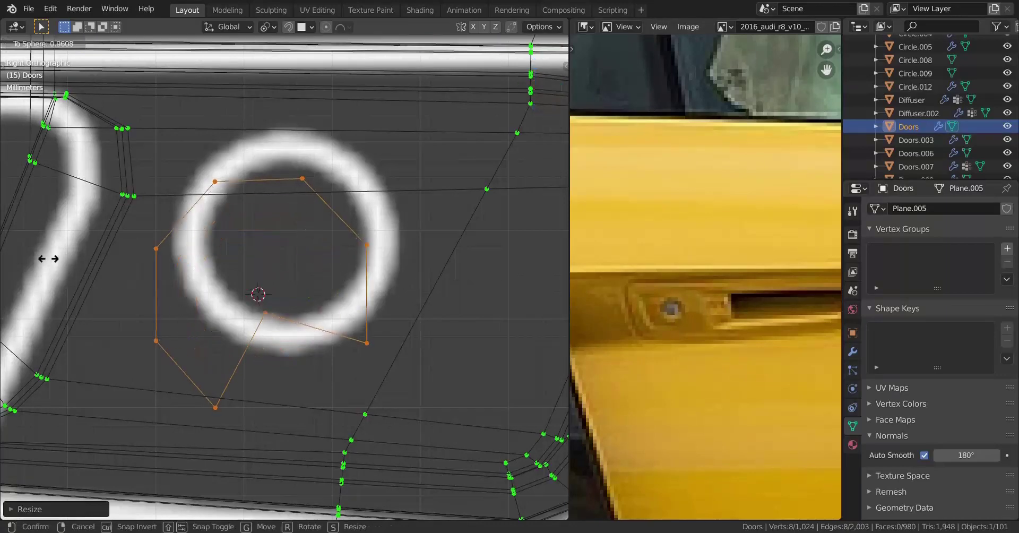
pyautogui.rightClick(194, 282)
# Step: Show the door's Mirror modifier settings and flatten the stretched circle along the global X axis
pyautogui.scroll(-3, 318, 318)
pyautogui.moveTo(324, 320); pyautogui.dragTo(356, 287, button='middle')
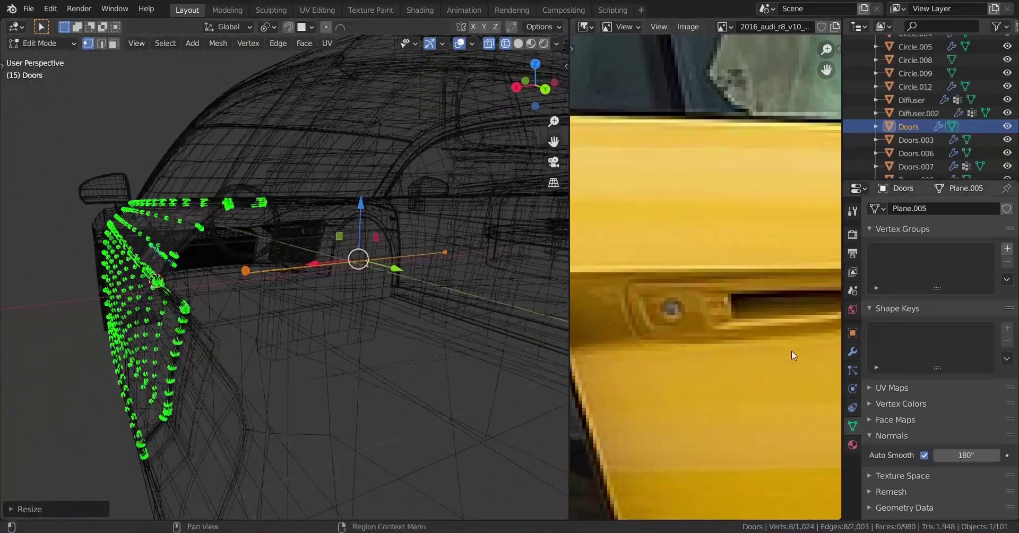
pyautogui.click(853, 351)
pyautogui.click(872, 232)
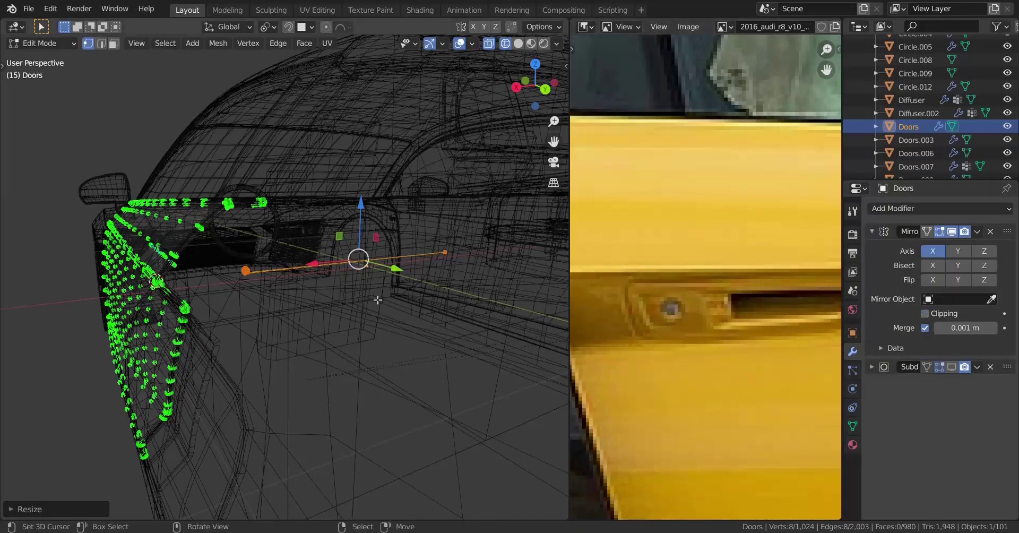
pyautogui.press('s')
pyautogui.press('x')
pyautogui.press('Escape')
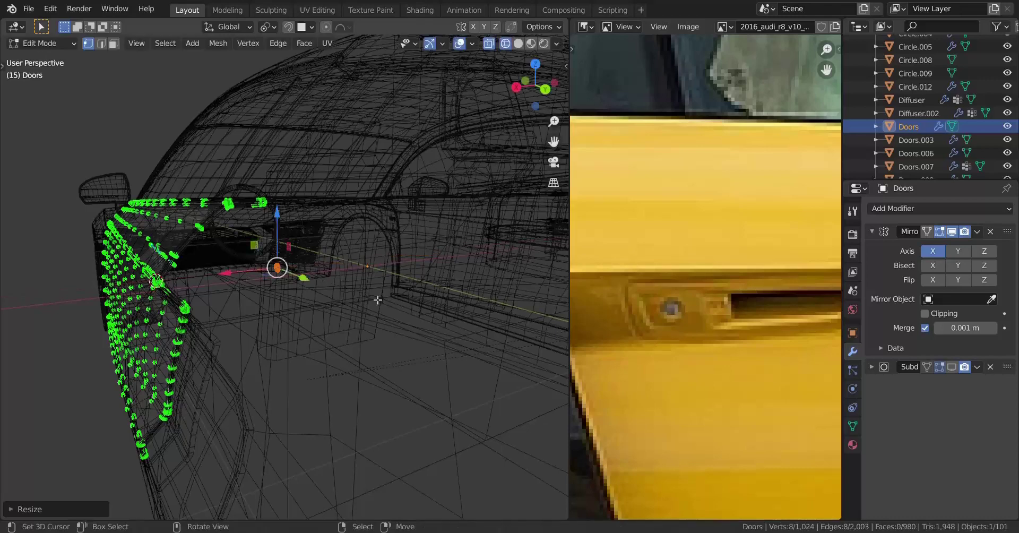
# Step: Enable Clipping in the Mirror modifier and move the flattened circle along X out to the door's handle panel
pyautogui.press('g')
pyautogui.press('x')
pyautogui.click(261, 302)
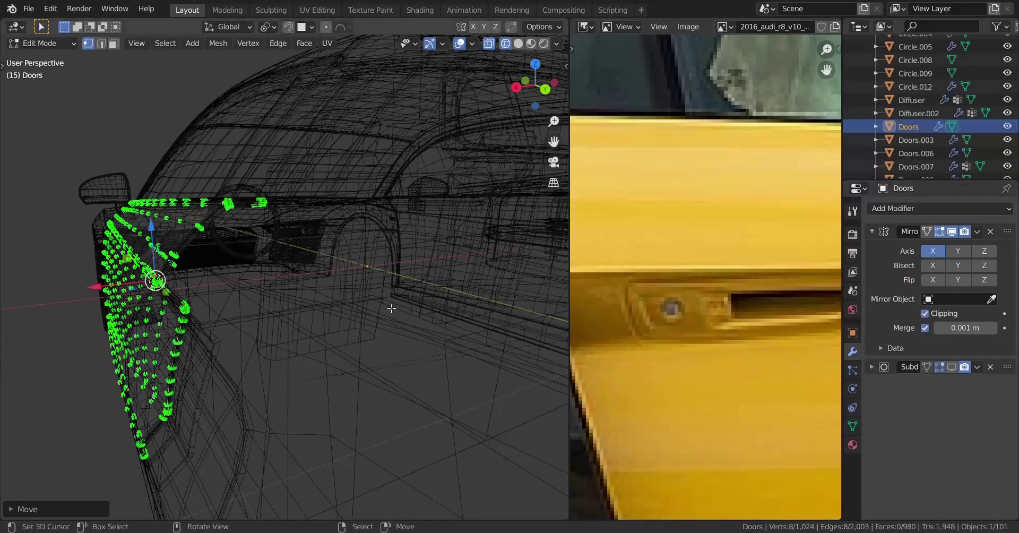
# Step: In the right wireframe view, scale the circle up by about 1.58 and round it with To Sphere at 1
pyautogui.press('KP_3')
pyautogui.scroll(6, 391, 302)
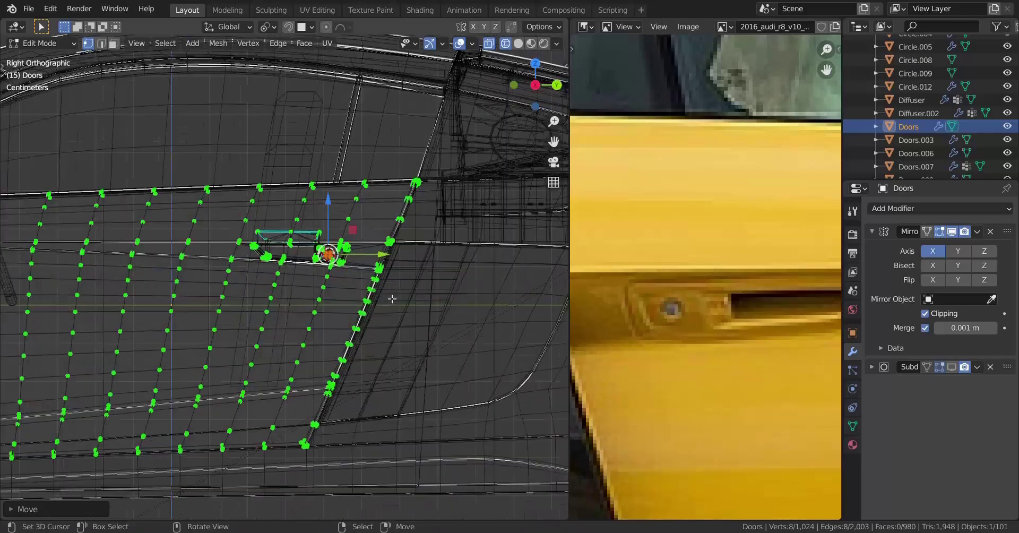
pyautogui.scroll(4, 328, 378)
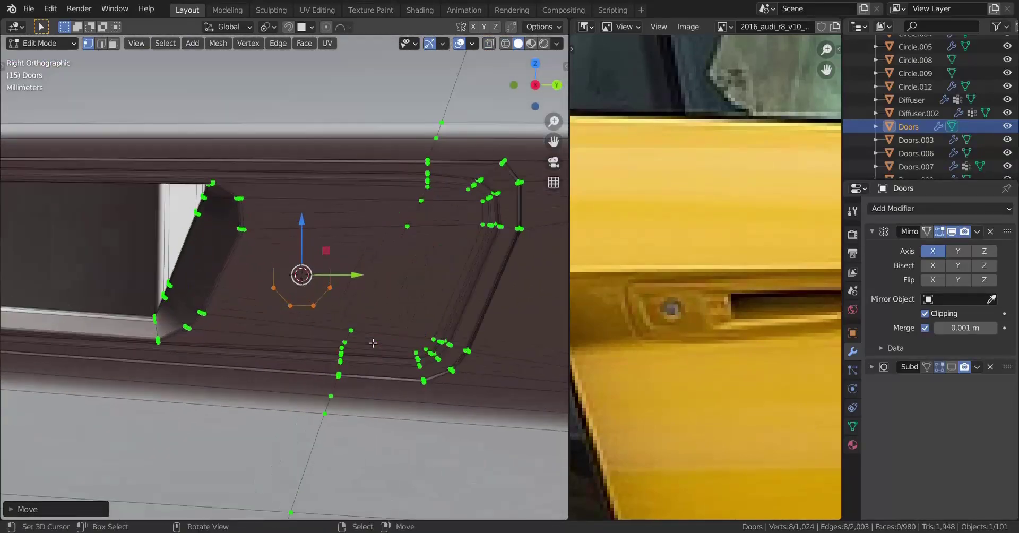
pyautogui.press('s')
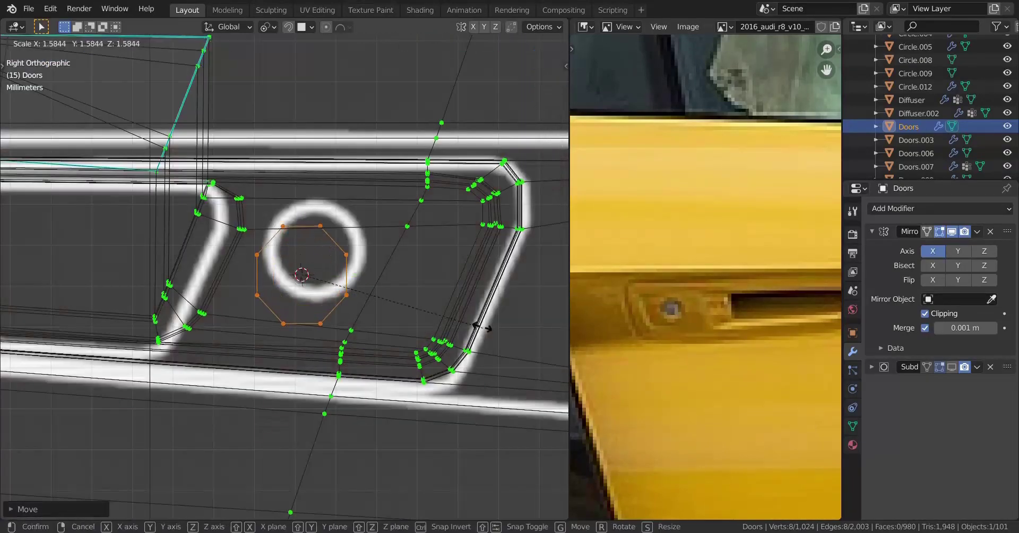
pyautogui.click(417, 303)
pyautogui.hotkey('shift', 'alt', 's')
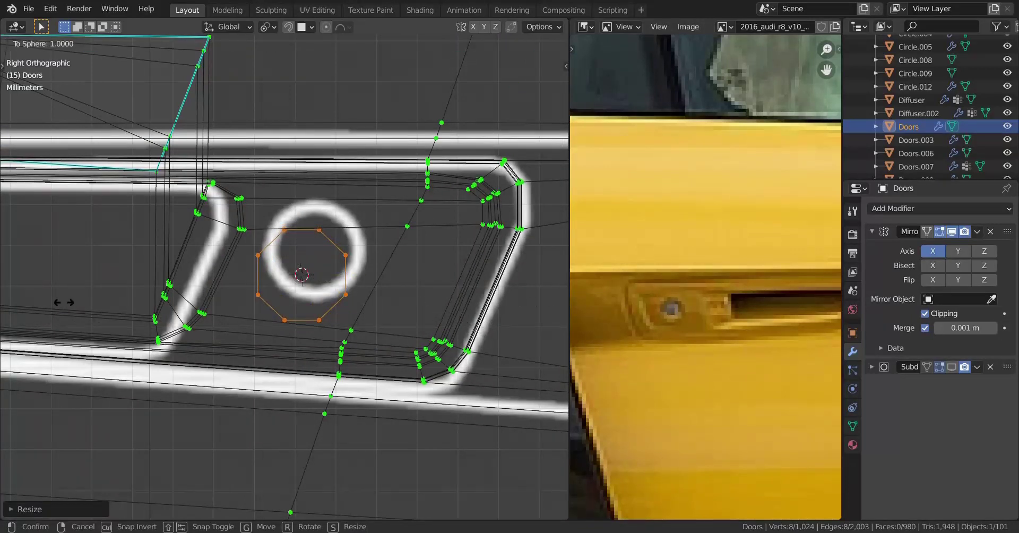
pyautogui.click(519, 265)
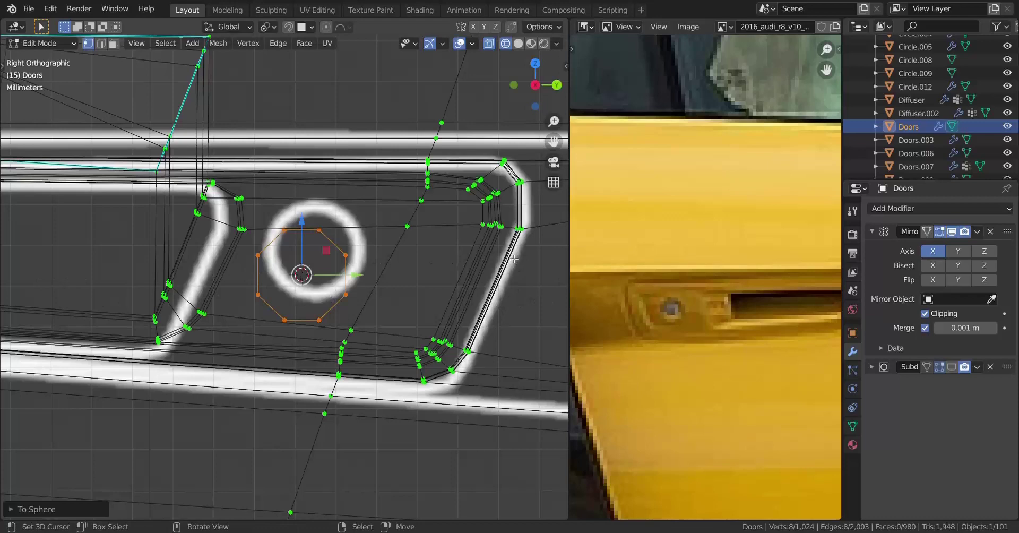
# Step: Even out the circle's vertices with LoopTools Space, reapply To Sphere at 1, and run Space once more
pyautogui.rightClick(504, 141)
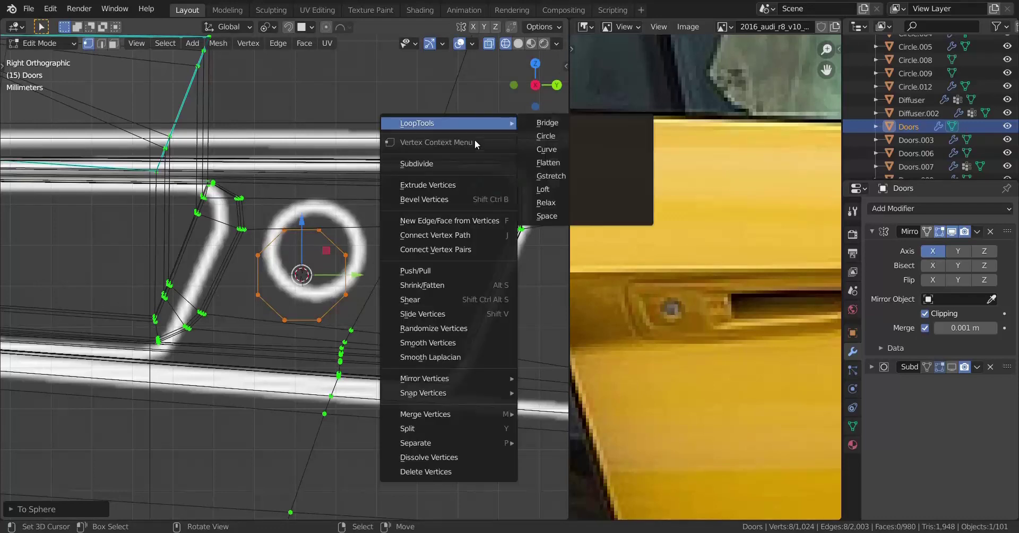
pyautogui.click(591, 221)
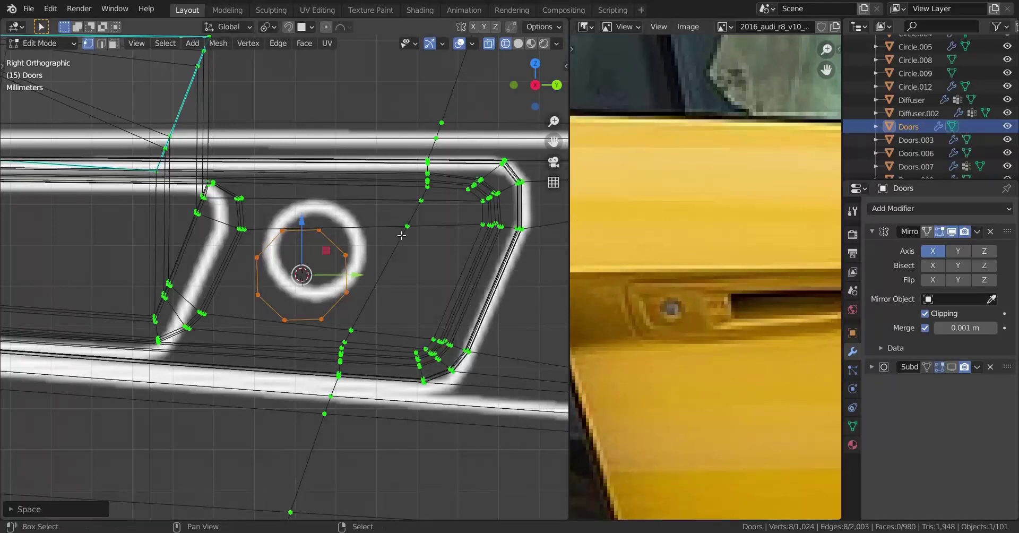
pyautogui.hotkey('shift', 'alt', 's')
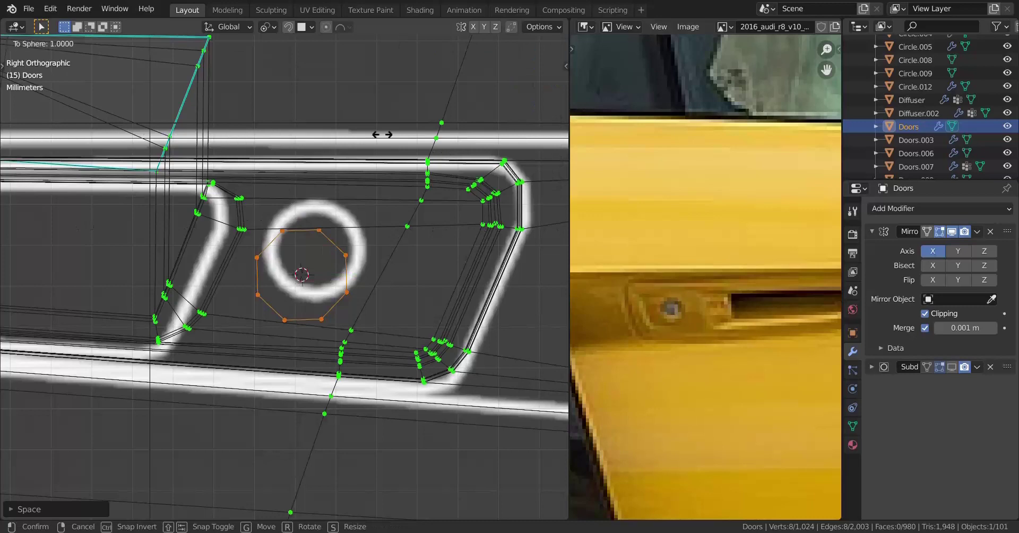
pyautogui.click(145, 154)
pyautogui.rightClick(410, 98)
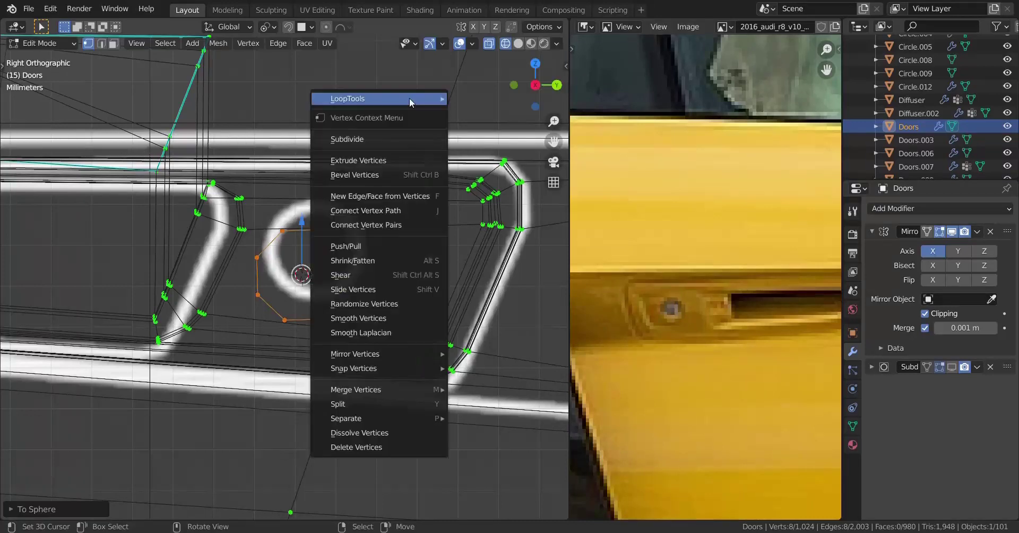
pyautogui.moveTo(409, 98)
pyautogui.click(501, 186)
pyautogui.scroll(-2, 375, 252)
pyautogui.scroll(2, 374, 252)
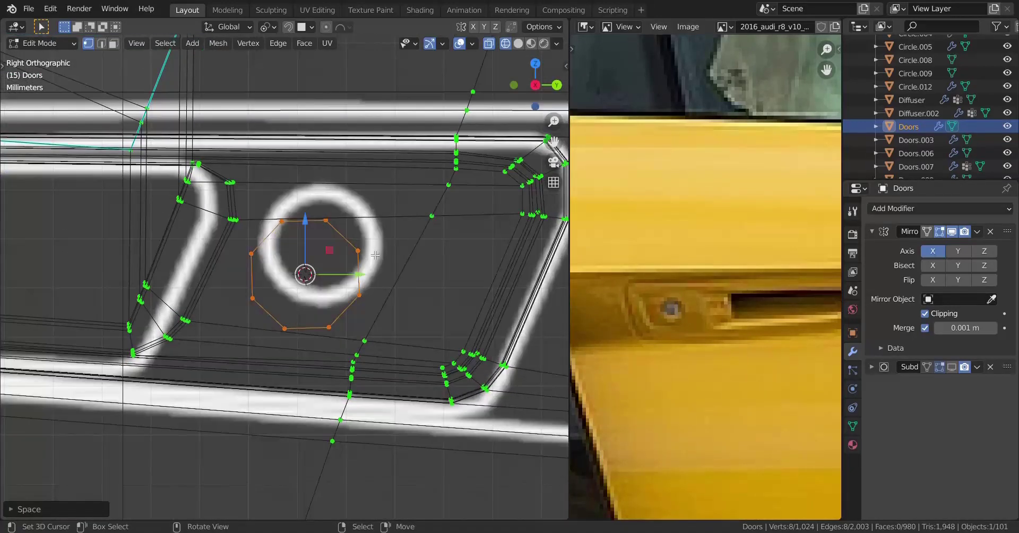
# Step: In the front wireframe view, shear the circle by about -0.856 to match the slope of the handle panel
pyautogui.scroll(-1, 400, 251)
pyautogui.hotkey('shift', 'z')
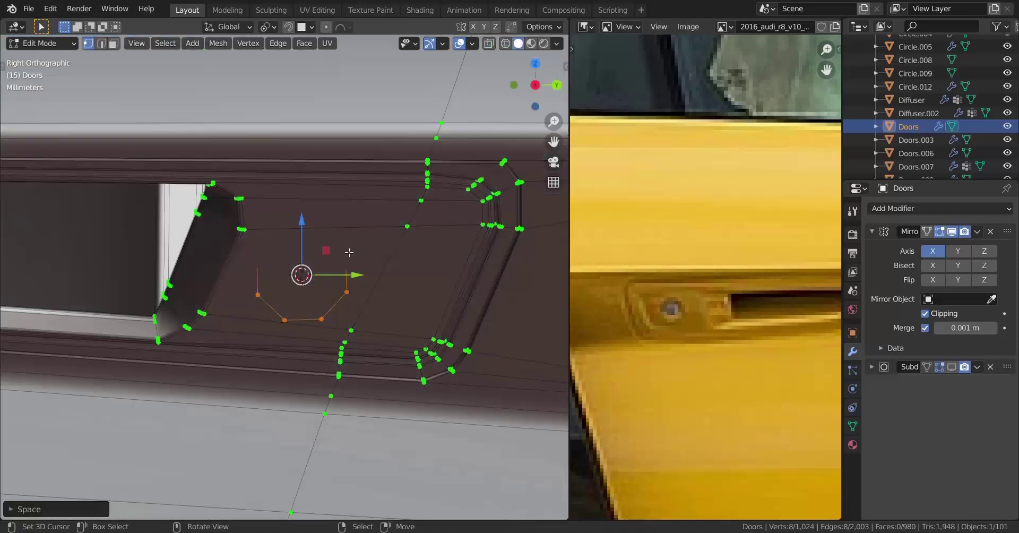
pyautogui.press('KP_1')
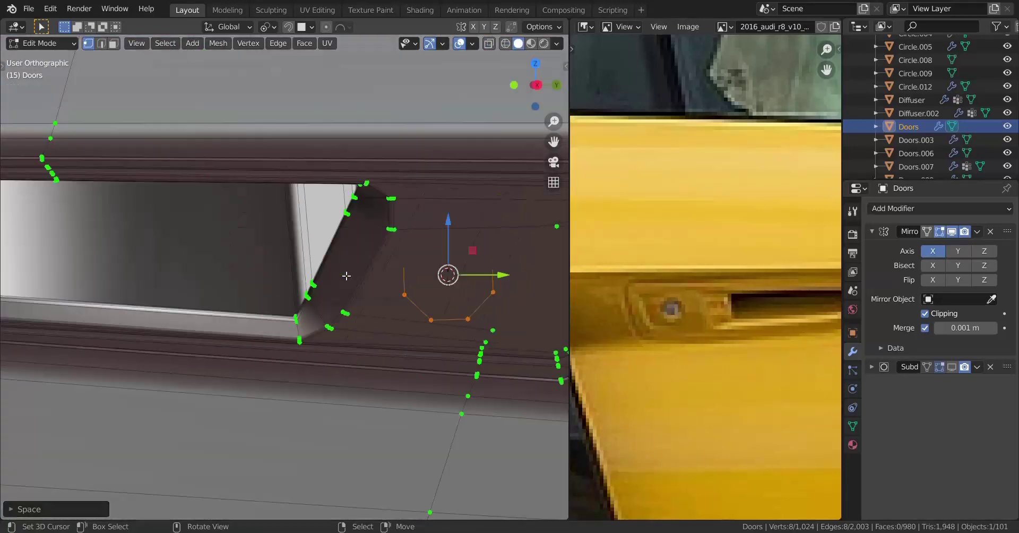
pyautogui.hotkey('shift', 'z')
pyautogui.scroll(-2, 336, 282)
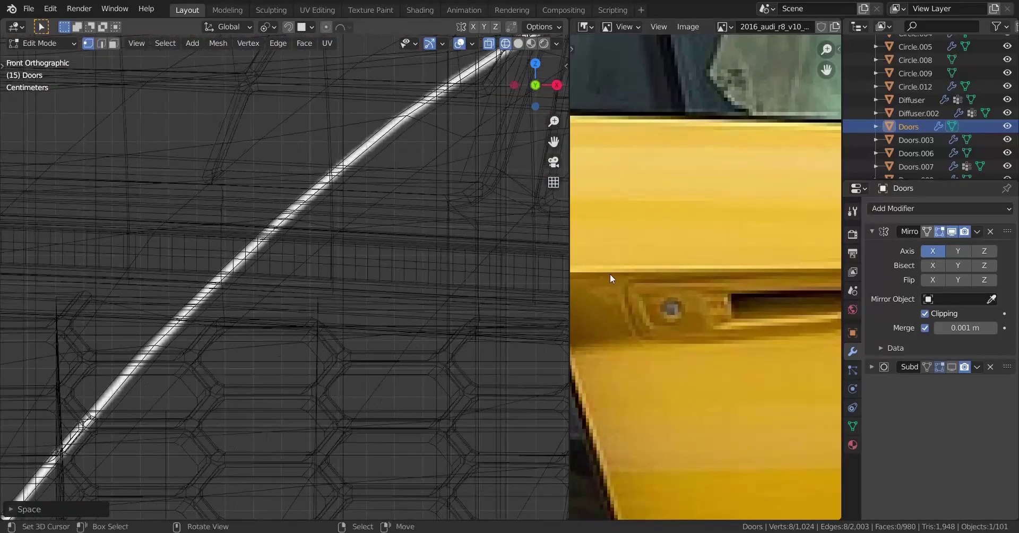
pyautogui.scroll(-3, 610, 278)
pyautogui.scroll(-2, 180, 282)
pyautogui.keyDown('shift'); pyautogui.moveTo(180, 282); pyautogui.dragTo(133, 282, button='middle'); pyautogui.keyUp('shift')
pyautogui.scroll(6, 362, 277)
pyautogui.keyDown('shift'); pyautogui.moveTo(531, 278); pyautogui.dragTo(280, 274, button='middle'); pyautogui.keyUp('shift')
pyautogui.hotkey('shift', 'ctrl', 'alt', 's')
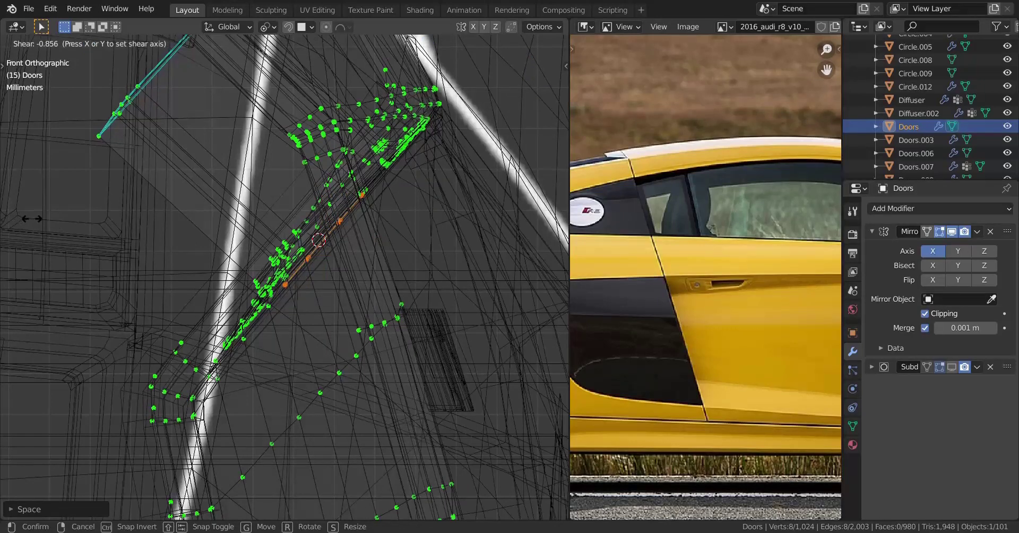
pyautogui.click(351, 253)
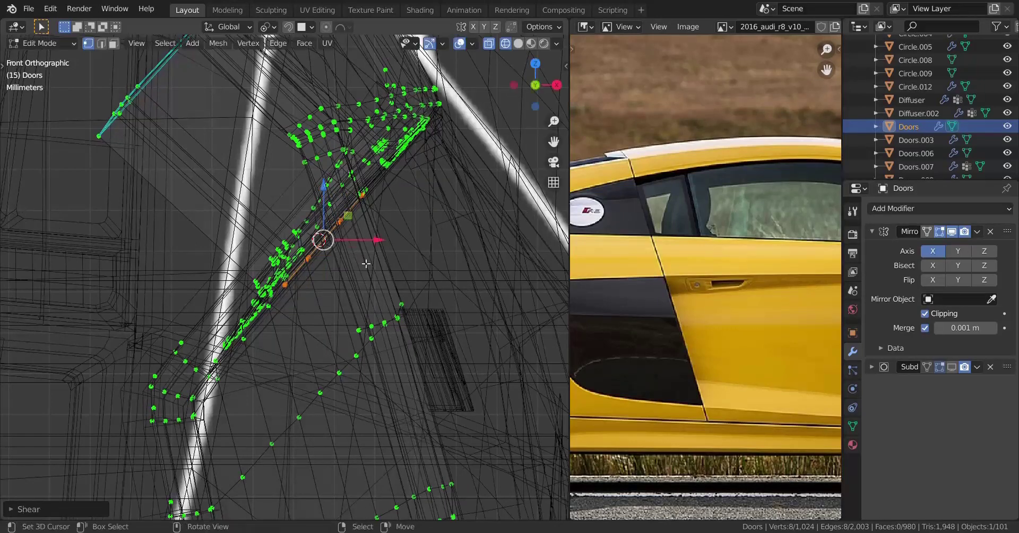
# Step: Set snapping to Face with Project onto Self and Project Individual Elements, and project the circle onto the handle panel in right view
pyautogui.press('KP_3')
pyautogui.scroll(3, 334, 266)
pyautogui.hotkey('shift', 'z')
pyautogui.scroll(-2, 310, 266)
pyautogui.keyDown('shift'); pyautogui.moveTo(314, 143); pyautogui.dragTo(303, 219, button='middle'); pyautogui.keyUp('shift')
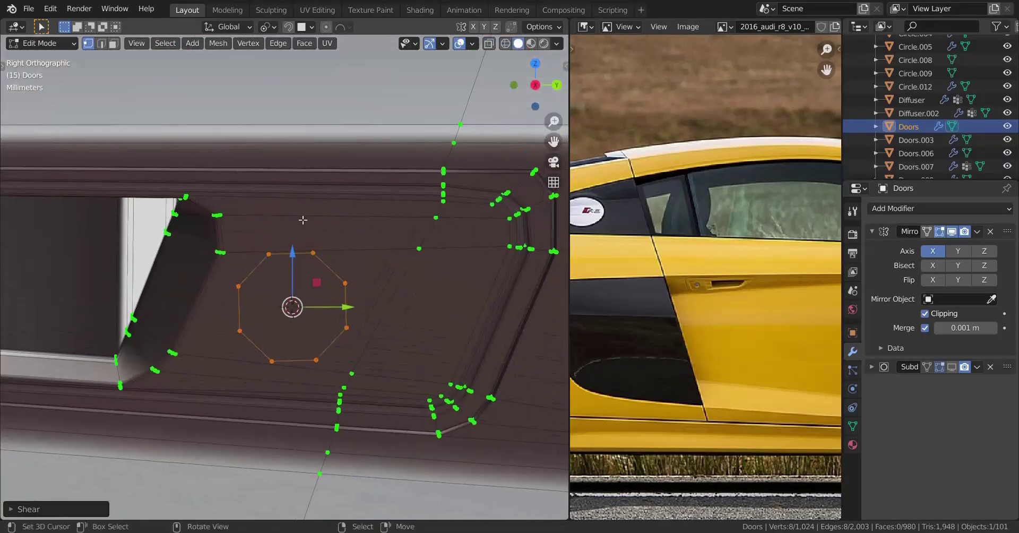
pyautogui.click(305, 31)
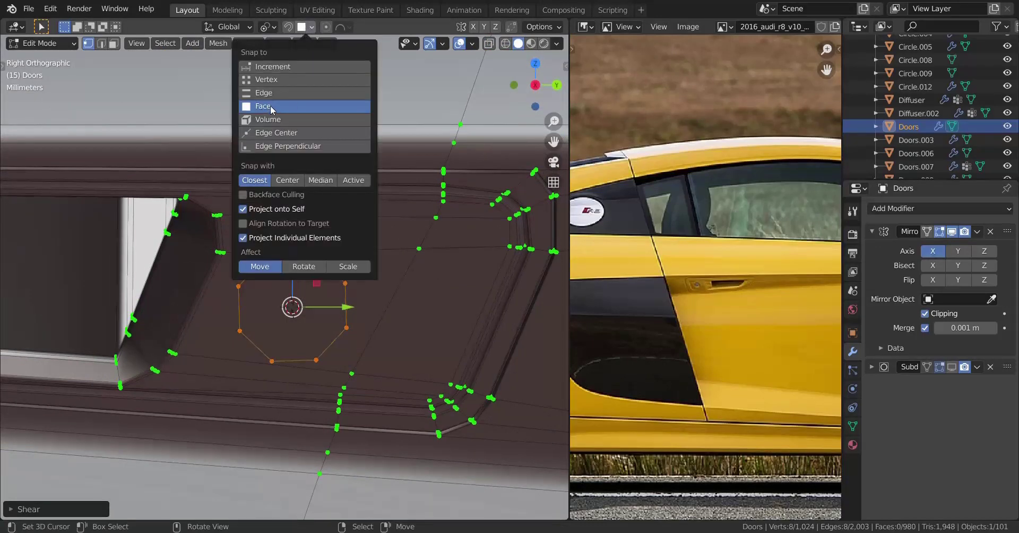
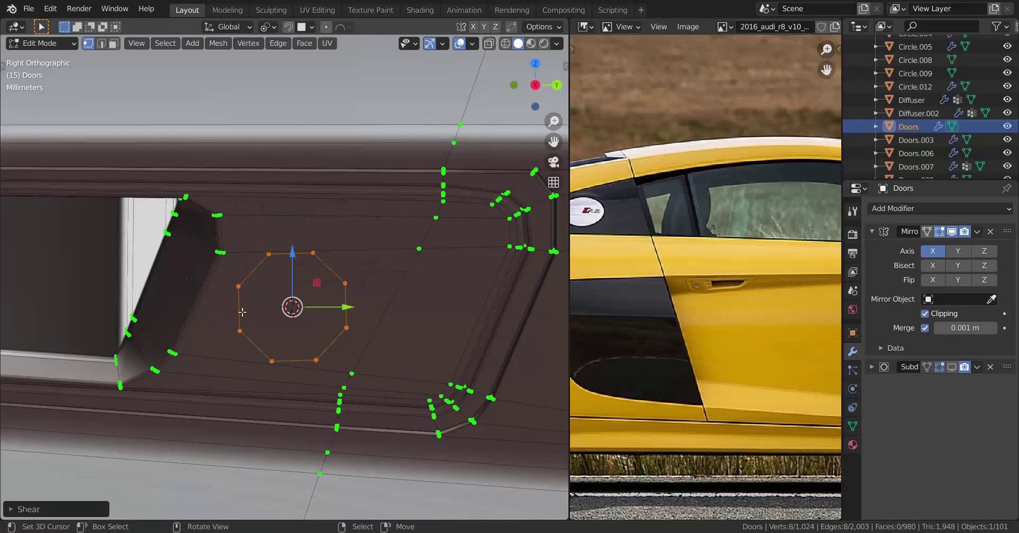
pyautogui.press('g')
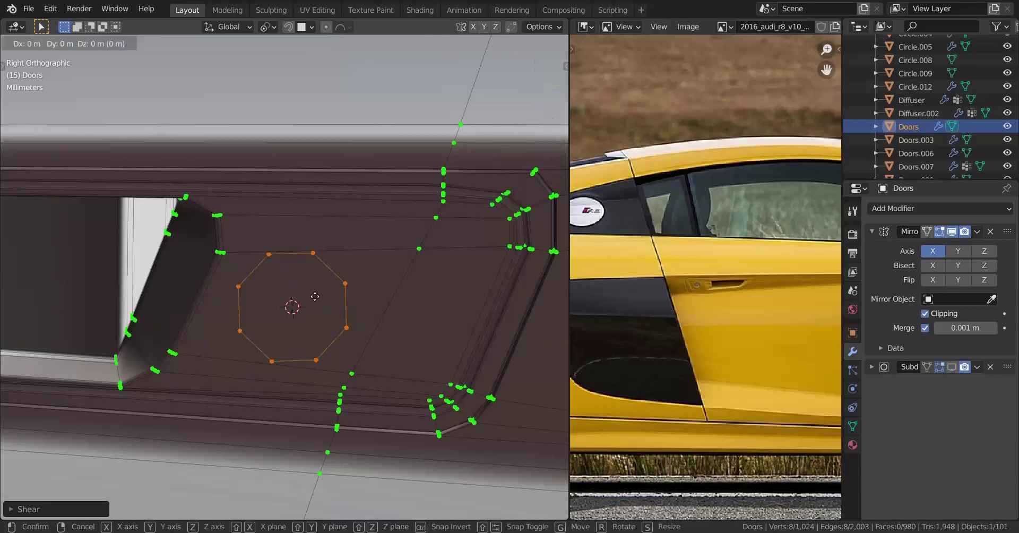
pyautogui.click(315, 296)
# Step: Round the projected circle with To Sphere at 1 and even out its vertices with LoopTools Space, running both operations twice
pyautogui.moveTo(315, 297); pyautogui.dragTo(342, 286, button='middle')
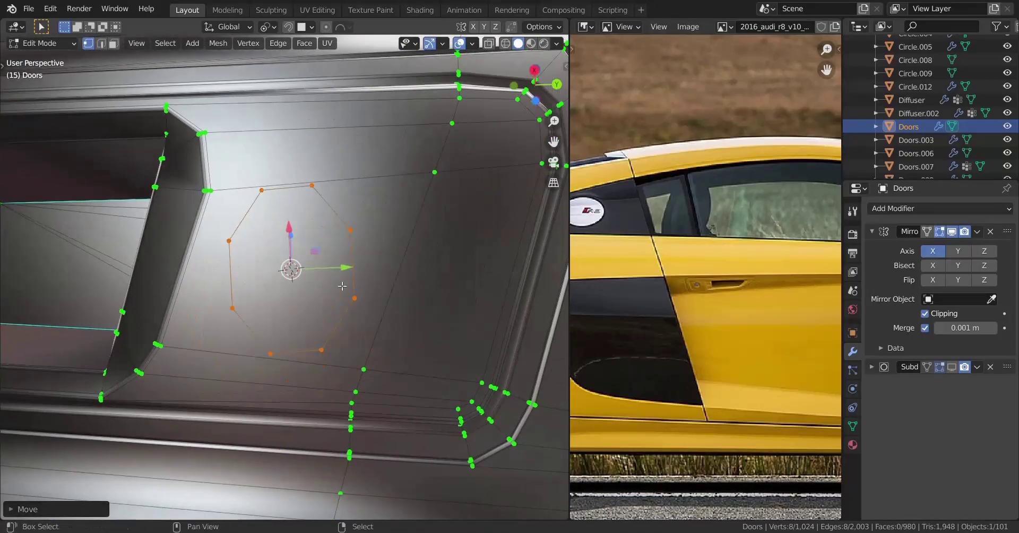
pyautogui.hotkey('shift', 'alt', 's')
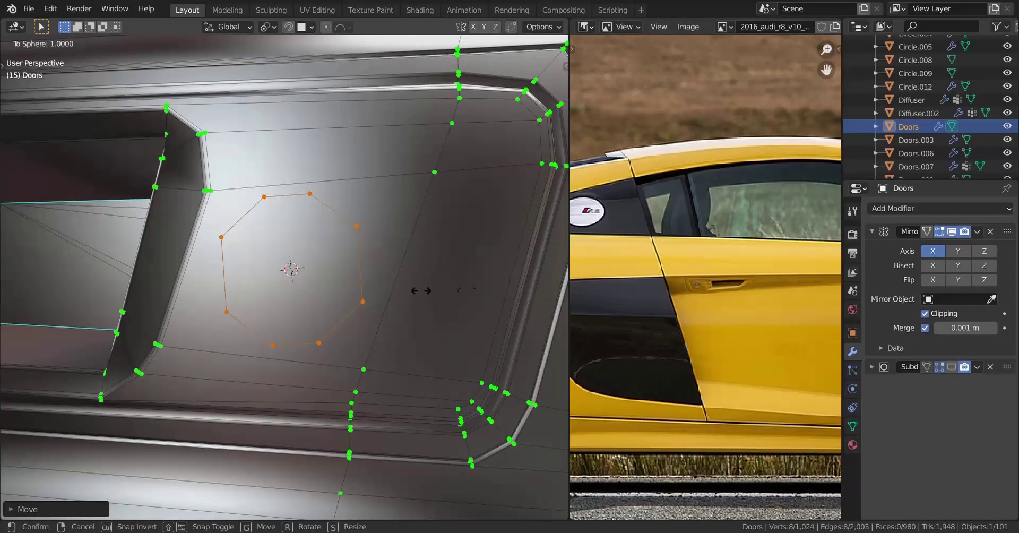
pyautogui.click(160, 290)
pyautogui.rightClick(463, 175)
pyautogui.moveTo(474, 171)
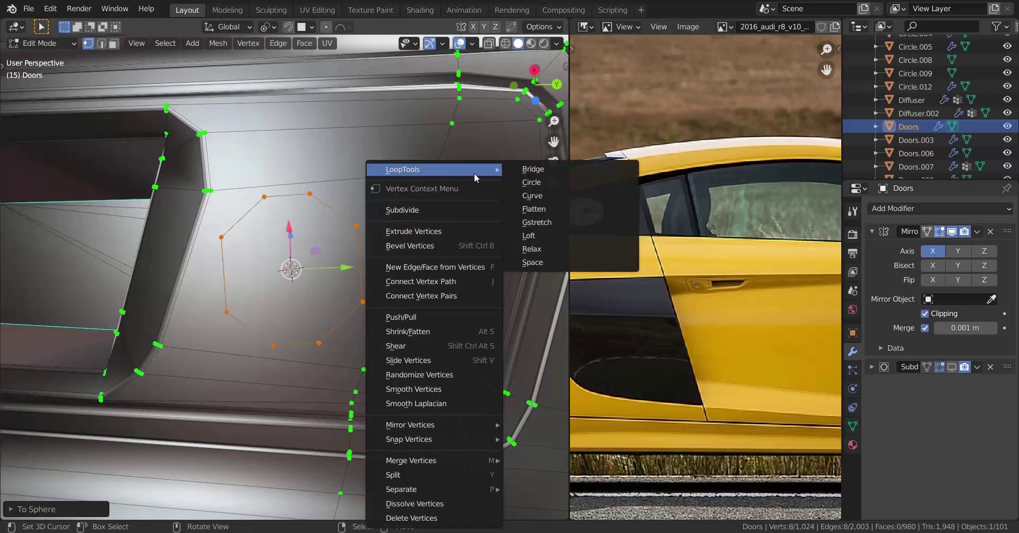
pyautogui.click(524, 262)
pyautogui.hotkey('shift', 'alt', 's')
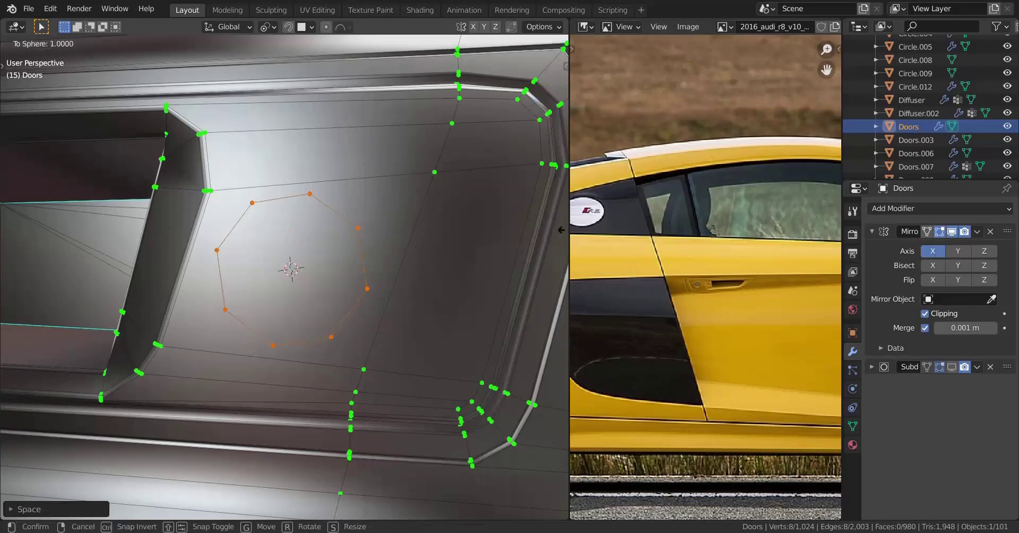
pyautogui.click(483, 164)
pyautogui.rightClick(483, 165)
pyautogui.moveTo(485, 161)
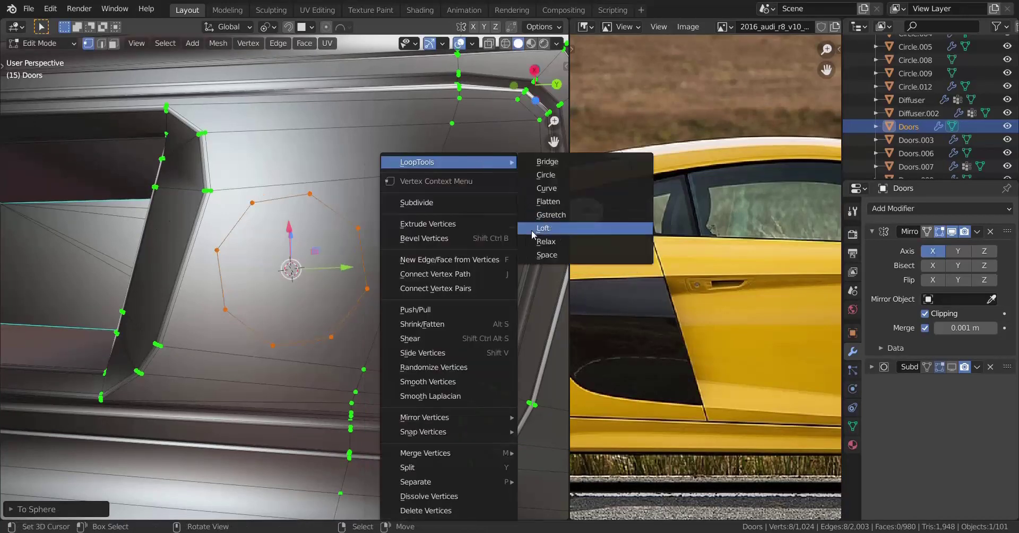
pyautogui.click(539, 261)
# Step: Scale the circle on the handle panel up by about 1.11
pyautogui.scroll(-3, 497, 270)
pyautogui.scroll(3, 386, 264)
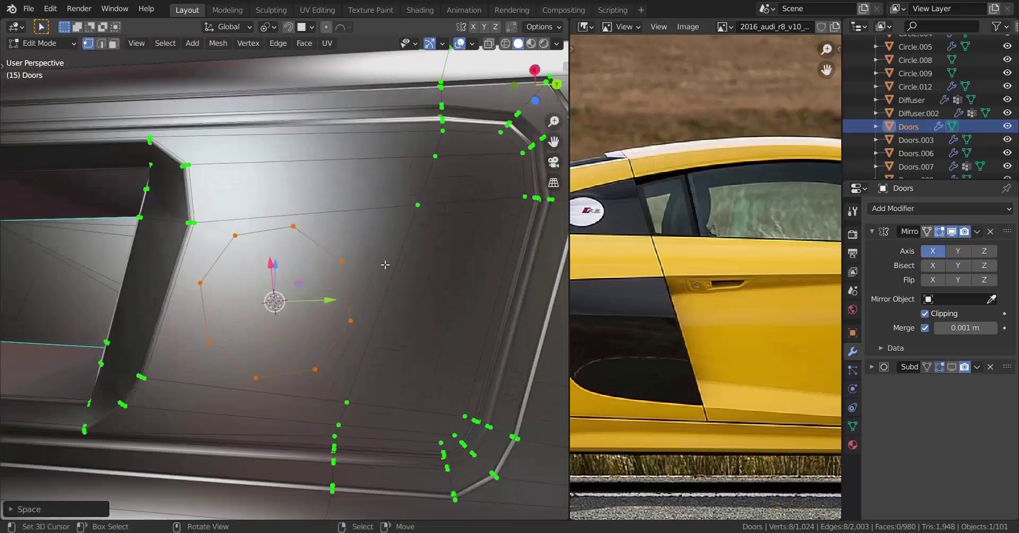
pyautogui.press('s')
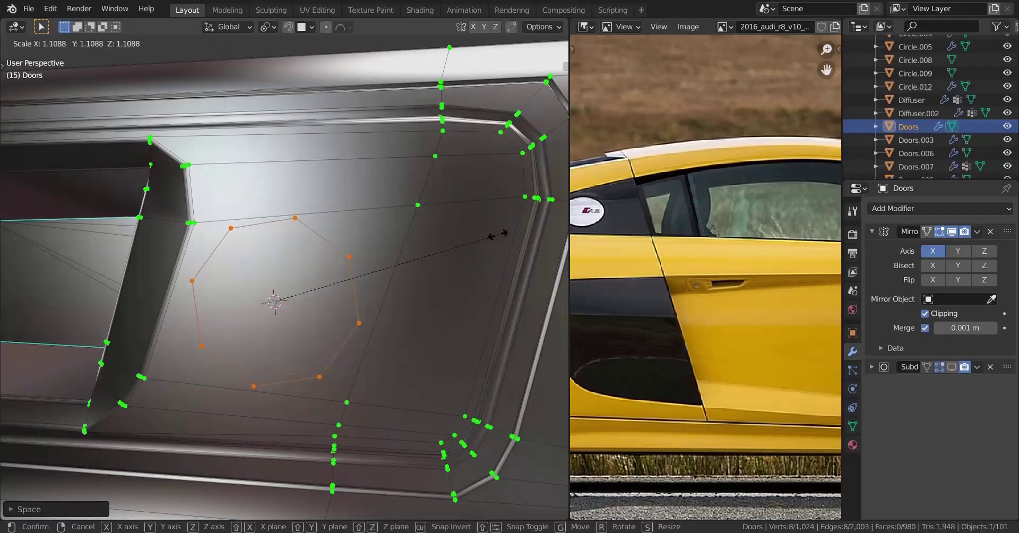
pyautogui.click(498, 234)
# Step: Turn the circle into a thin ring by filling it, insetting the face slightly and deleting the inner face
pyautogui.press('f')
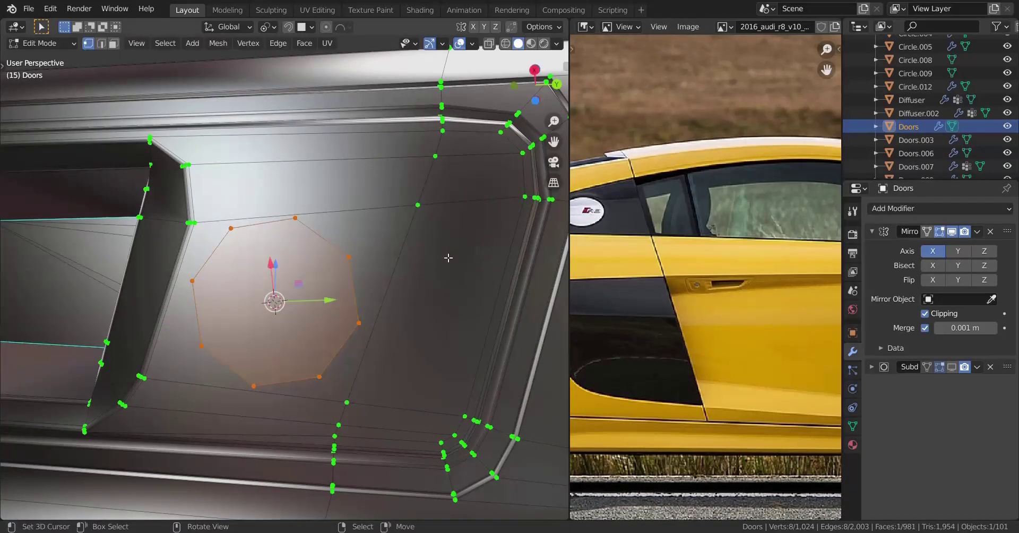
pyautogui.press('i')
pyautogui.click(400, 248)
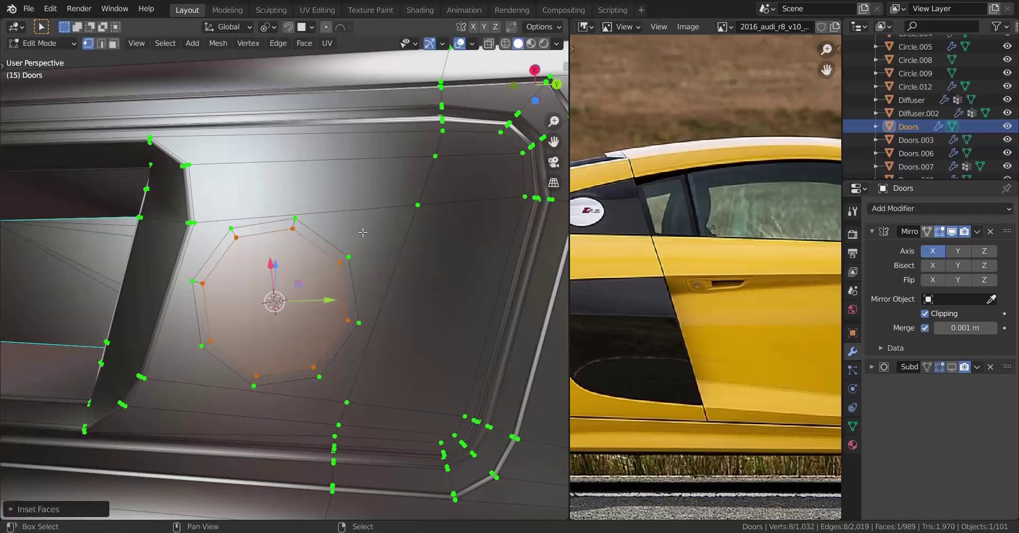
pyautogui.press('x')
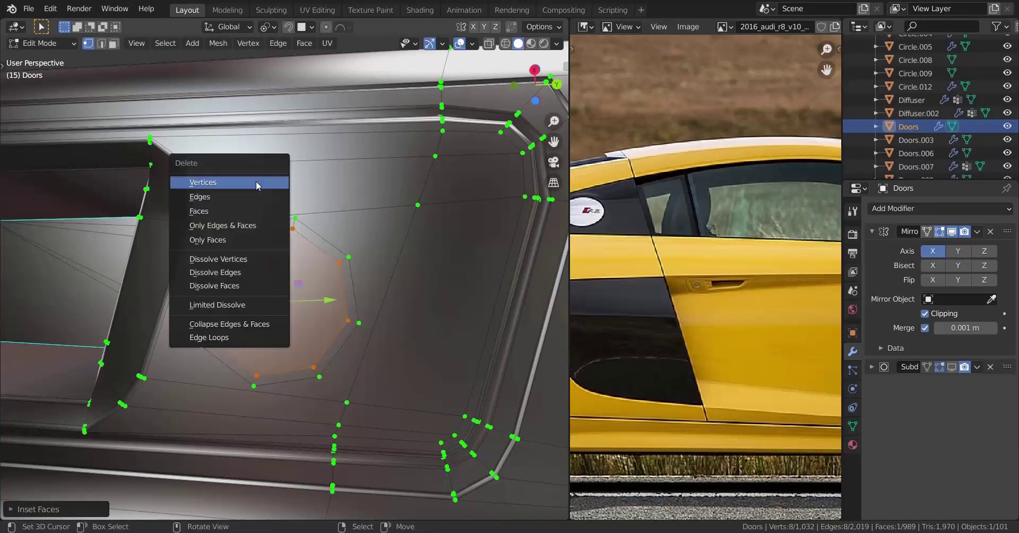
pyautogui.click(223, 210)
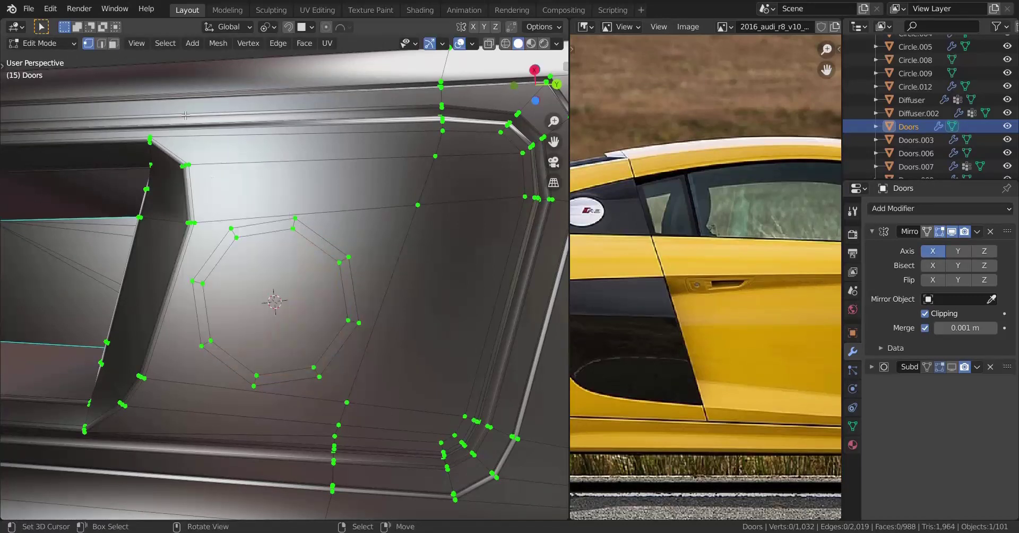
# Step: Delete the handle panel face behind the ring and the narrow face just above it
pyautogui.click(365, 253)
pyautogui.keyDown('shift'); pyautogui.click(361, 210); pyautogui.keyUp('shift')
pyautogui.press('x')
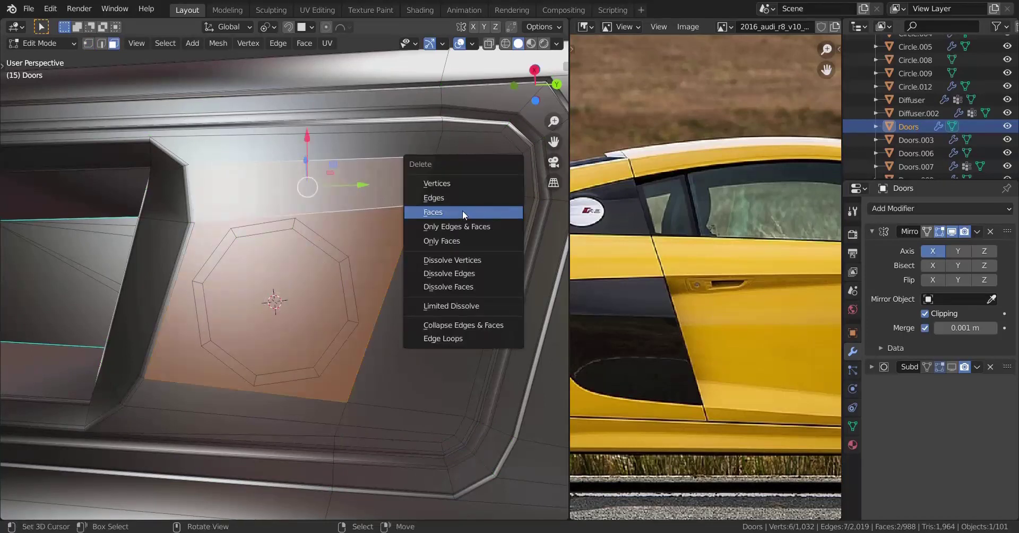
pyautogui.click(463, 211)
# Step: Fill the gap between the ring's outer loop and the panel opening, and convert the resulting triangles to quads
pyautogui.click(88, 43)
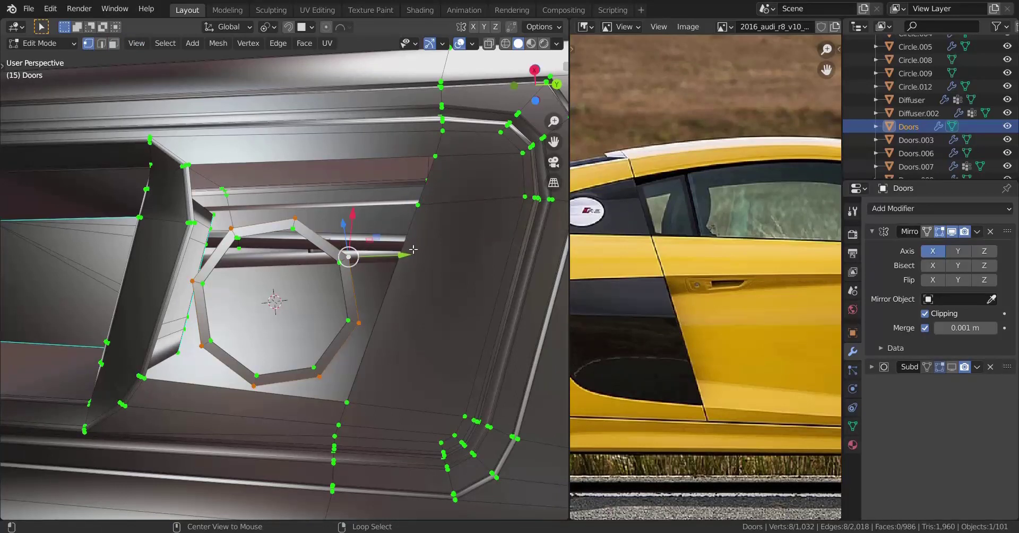
pyautogui.keyDown('alt'); pyautogui.click(378, 267); pyautogui.keyUp('alt')
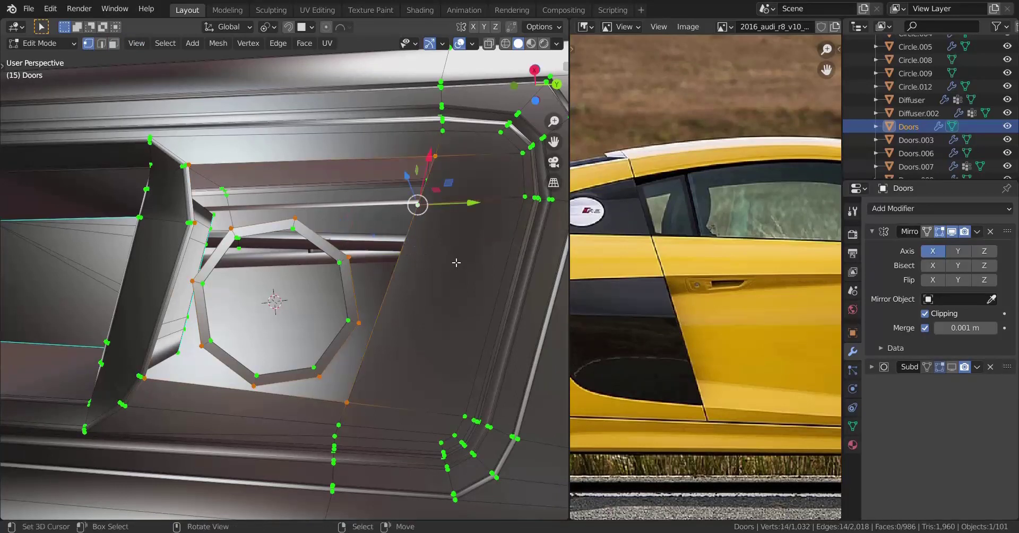
pyautogui.hotkey('alt', 'f')
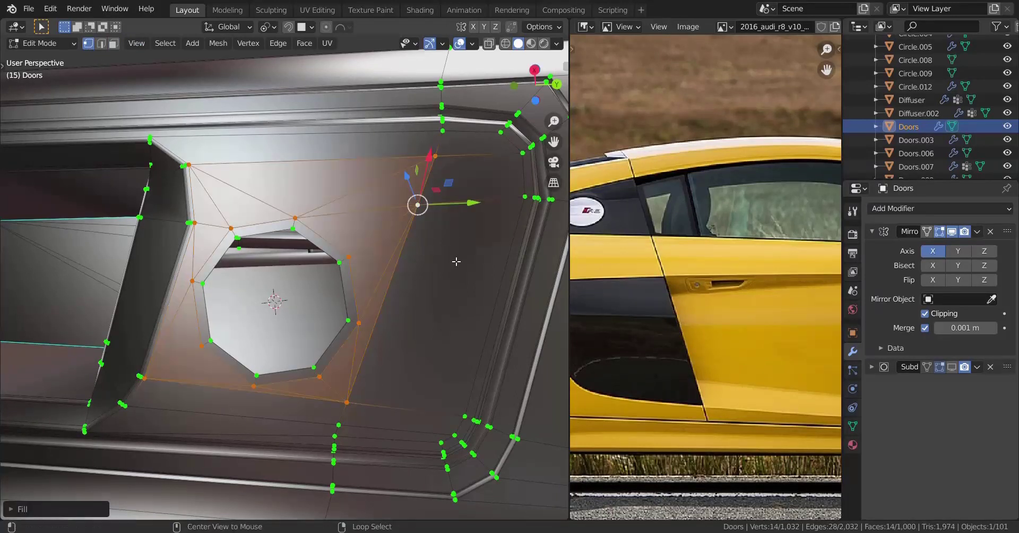
pyautogui.hotkey('alt', 'j')
# Step: Apply Shade Smooth to the door in Object Mode and inspect the shading around the ring
pyautogui.press('Tab')
pyautogui.scroll(-4, 408, 251)
pyautogui.moveTo(409, 251); pyautogui.dragTo(342, 293, button='middle')
pyautogui.scroll(2, 342, 293)
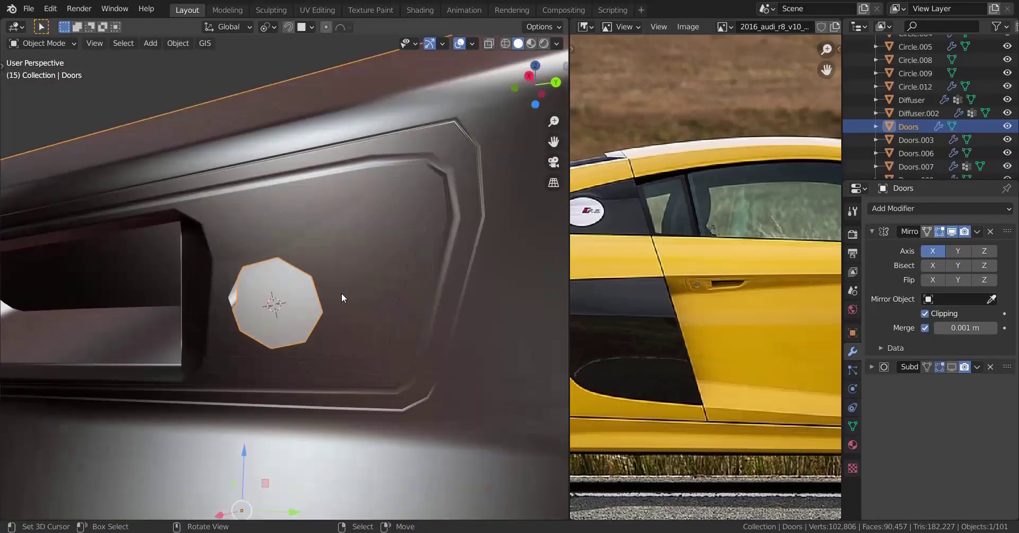
pyautogui.click(176, 44)
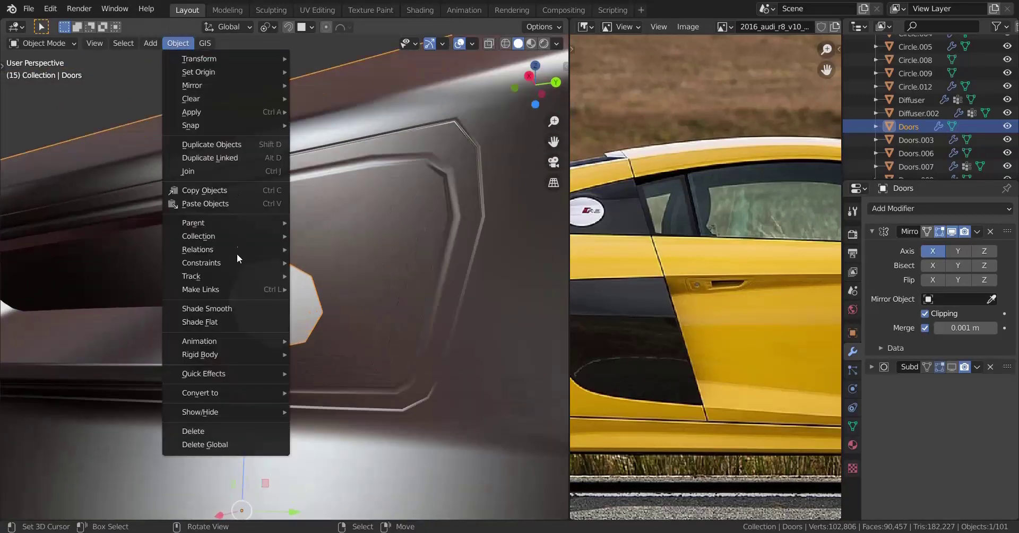
pyautogui.click(220, 309)
pyautogui.scroll(-3, 281, 259)
pyautogui.moveTo(281, 259); pyautogui.dragTo(299, 298, button='middle')
pyautogui.scroll(4, 299, 297)
pyautogui.scroll(-4, 297, 289)
pyautogui.scroll(4, 297, 288)
# Step: Select the ring's inner edge loop and fill it with a face
pyautogui.press('Tab')
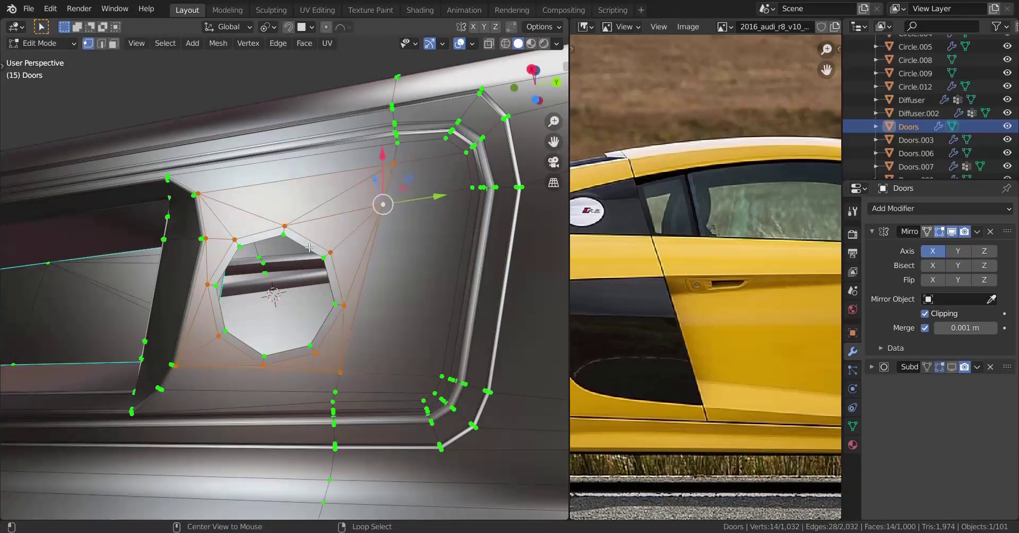
pyautogui.keyDown('alt'); pyautogui.click(309, 248); pyautogui.keyUp('alt')
pyautogui.press('KP_3')
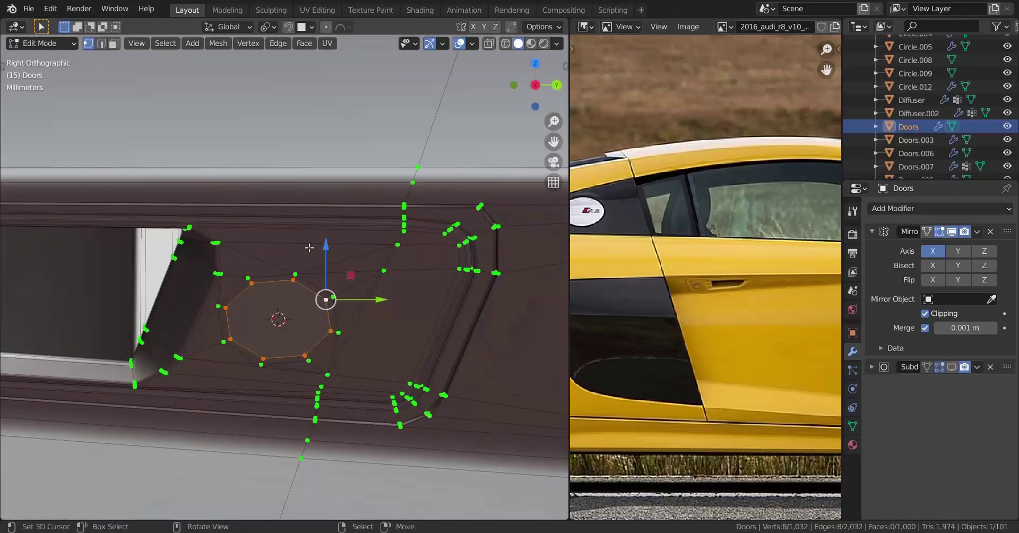
pyautogui.scroll(3, 239, 255)
pyautogui.hotkey('alt', 'z')
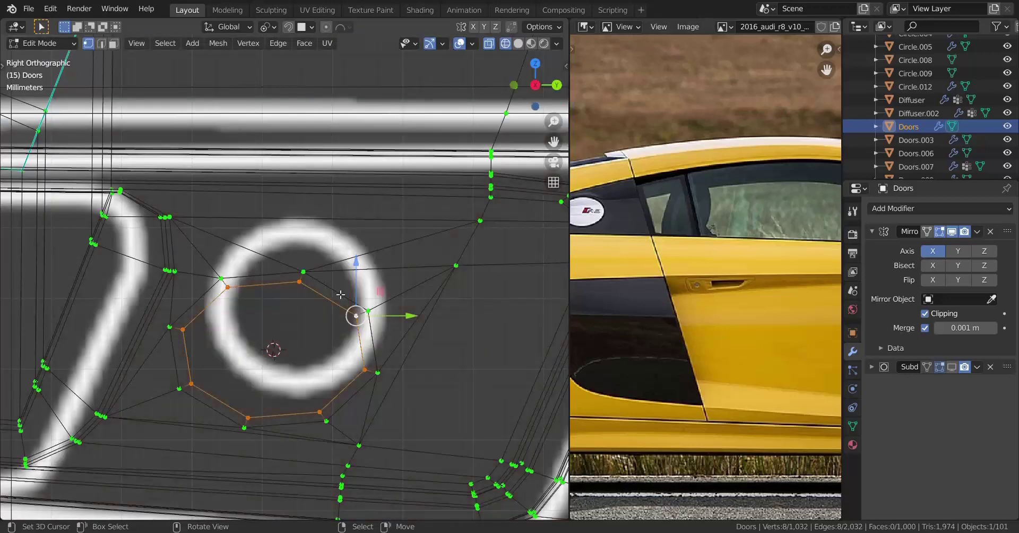
pyautogui.press('f')
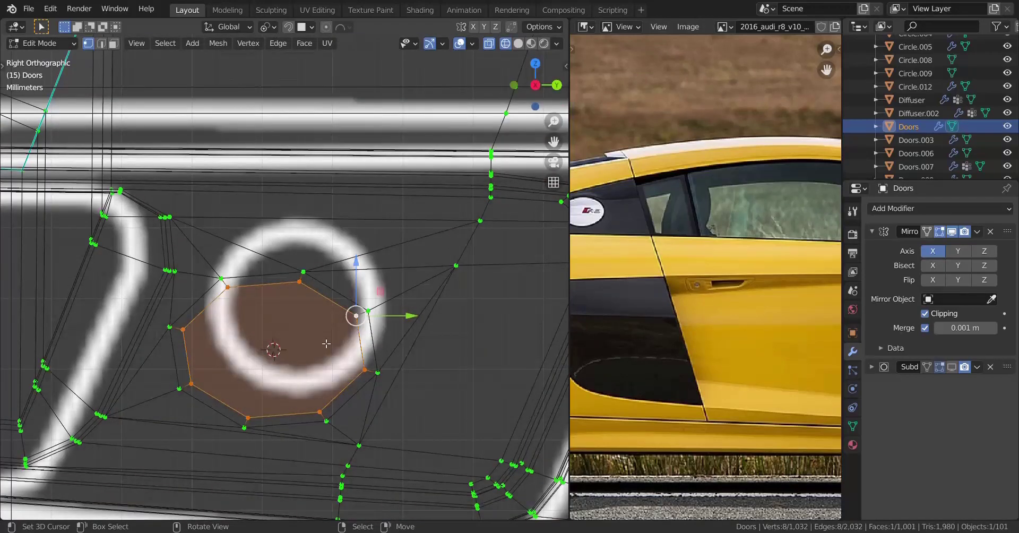
# Step: Extrude the key lock face about 1.3 mm into the handle panel along its normal
pyautogui.press('e')
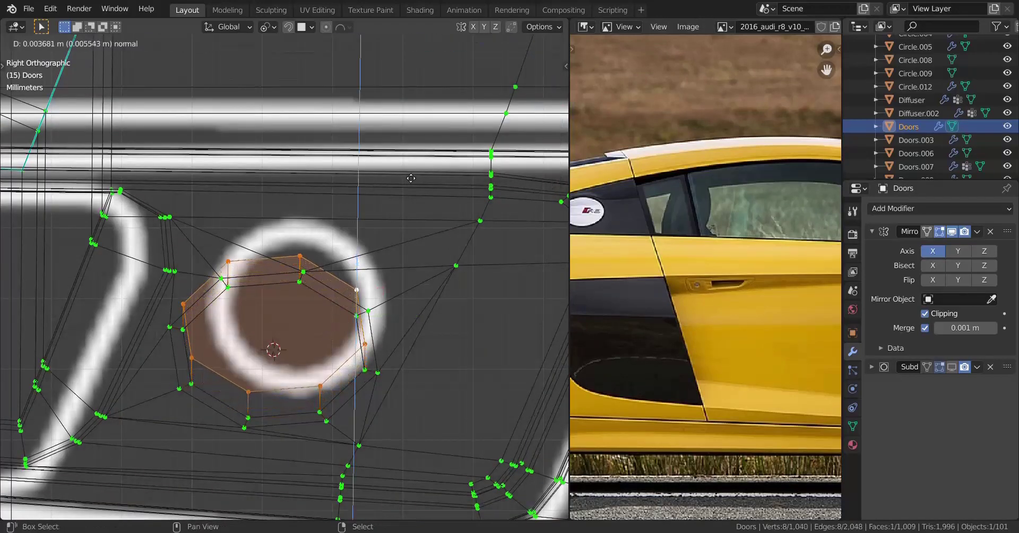
pyautogui.click(411, 178)
pyautogui.moveTo(411, 177); pyautogui.dragTo(290, 278, button='middle')
pyautogui.press('e')
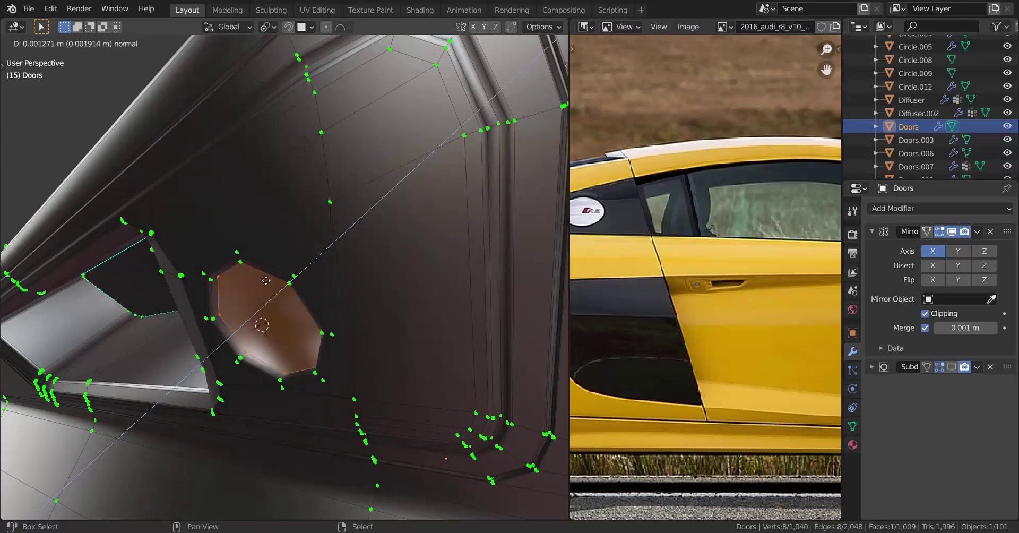
pyautogui.click(266, 281)
# Step: Mark the edges of the key lock's sunken face and its outer rim loop as sharp
pyautogui.moveTo(265, 281); pyautogui.dragTo(323, 322, button='middle')
pyautogui.hotkey('ctrl', 'e')
pyautogui.click(350, 282)
pyautogui.scroll(2, 323, 322)
pyautogui.keyDown('shift'); pyautogui.moveTo(352, 440); pyautogui.dragTo(334, 365, button='middle'); pyautogui.keyUp('shift')
pyautogui.keyDown('alt'); pyautogui.click(349, 406); pyautogui.keyUp('alt')
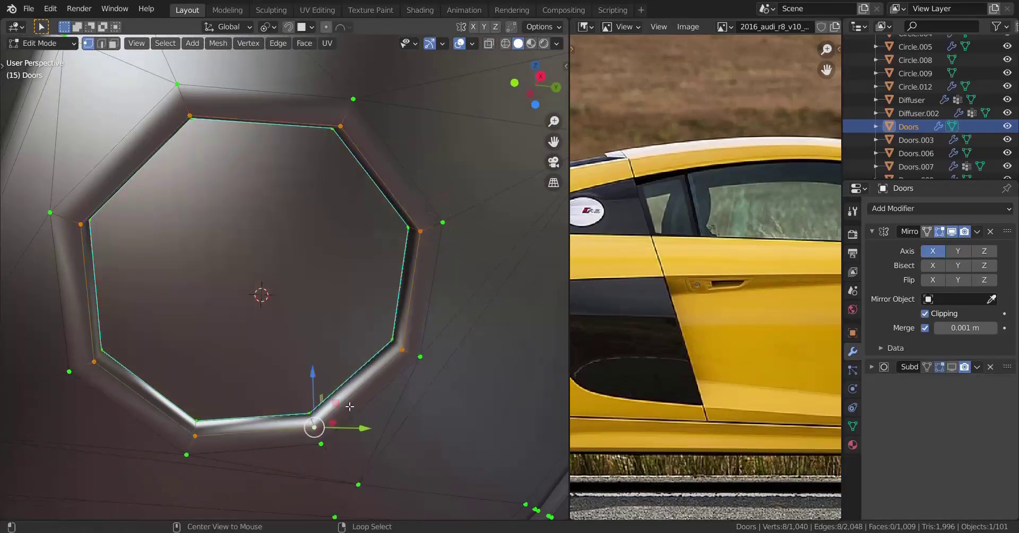
pyautogui.hotkey('ctrl', 'e')
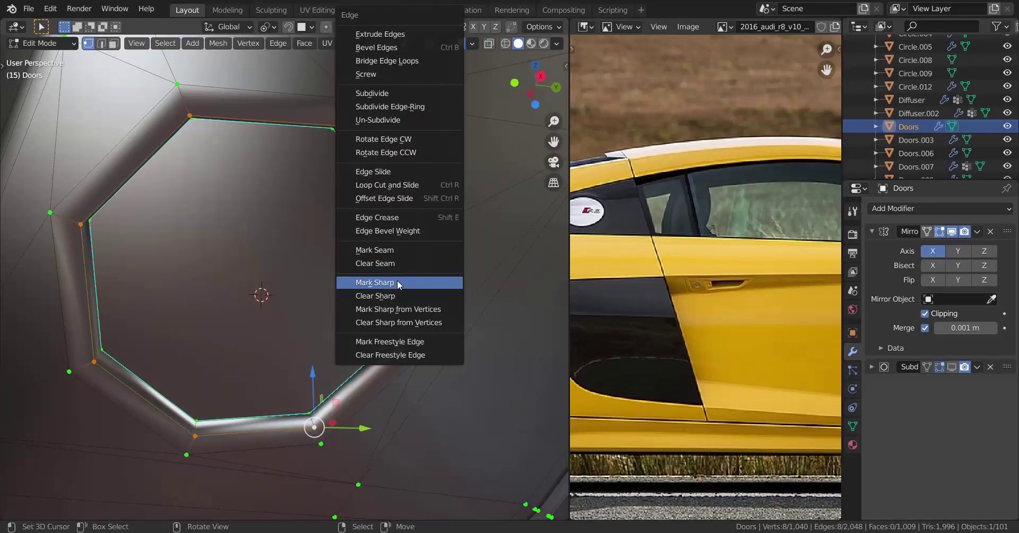
pyautogui.click(351, 282)
# Step: Bevel the key lock's rim loop about 0.4 mm wide with 2 segments and a profile of 1
pyautogui.press('Tab')
pyautogui.moveTo(327, 315); pyautogui.dragTo(285, 303, button='middle')
pyautogui.press('Tab')
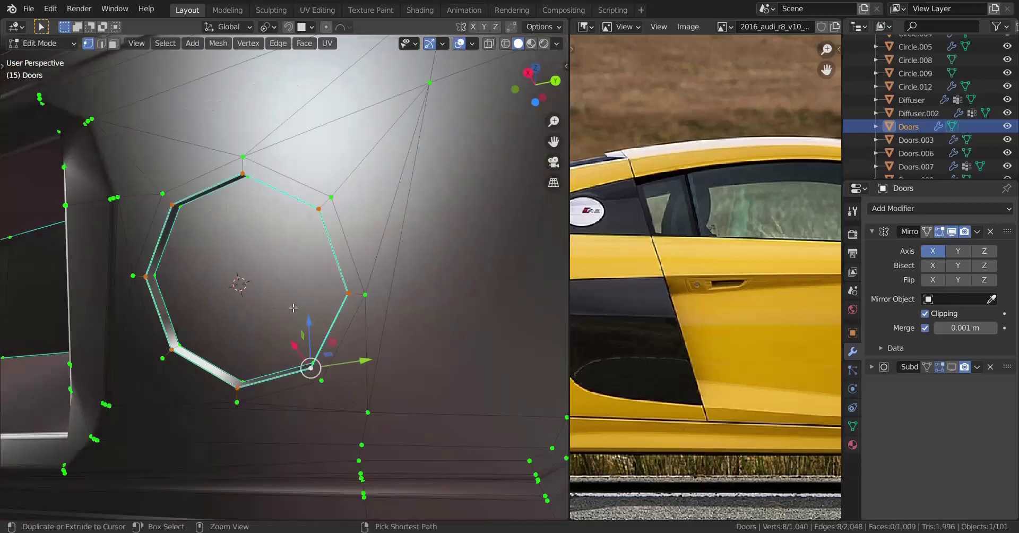
pyautogui.scroll(5, 295, 313)
pyautogui.hotkey('ctrl', 'b')
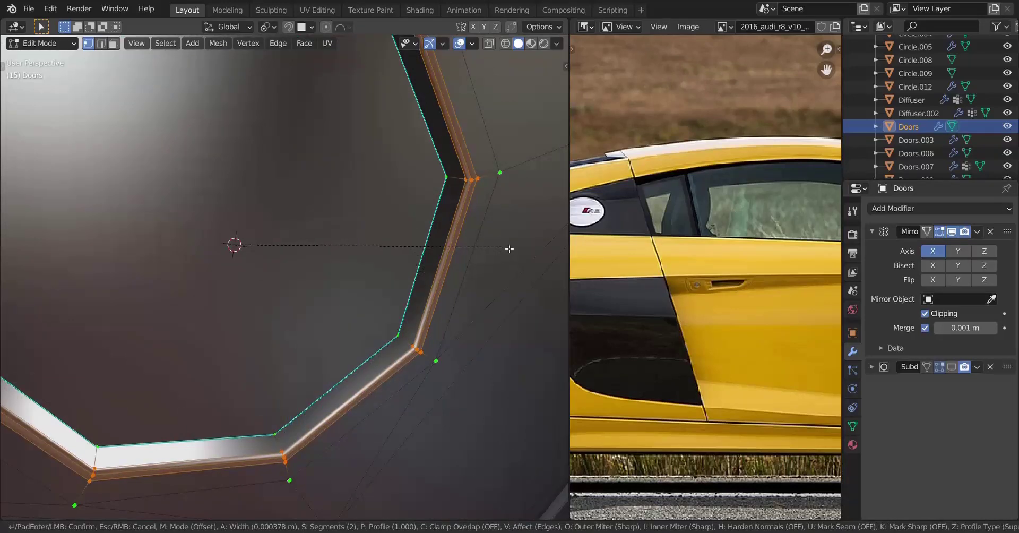
pyautogui.click(523, 242)
# Step: Examine the key lock's shading and topology and the whole handle recess from several angles with nothing selected
pyautogui.press('Tab')
pyautogui.scroll(-4, 355, 267)
pyautogui.moveTo(355, 267); pyautogui.dragTo(209, 372, button='middle')
pyautogui.scroll(-6, 259, 286)
pyautogui.scroll(-2, 259, 286)
pyautogui.scroll(-4, 241, 303)
pyautogui.scroll(1, 270, 292)
pyautogui.hotkey('alt', 'a')
pyautogui.click(375, 97)
pyautogui.scroll(5, 209, 367)
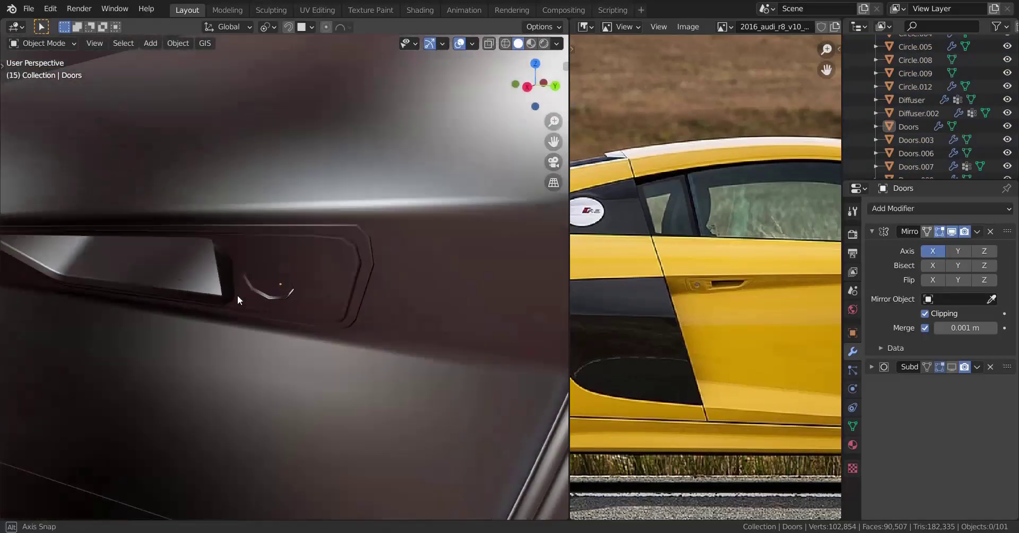
pyautogui.moveTo(237, 295); pyautogui.dragTo(244, 260, button='middle')
pyautogui.scroll(2, 251, 333)
pyautogui.scroll(3, 259, 301)
pyautogui.moveTo(252, 333); pyautogui.dragTo(217, 259, button='middle')
pyautogui.press('Tab')
pyautogui.scroll(3, 261, 283)
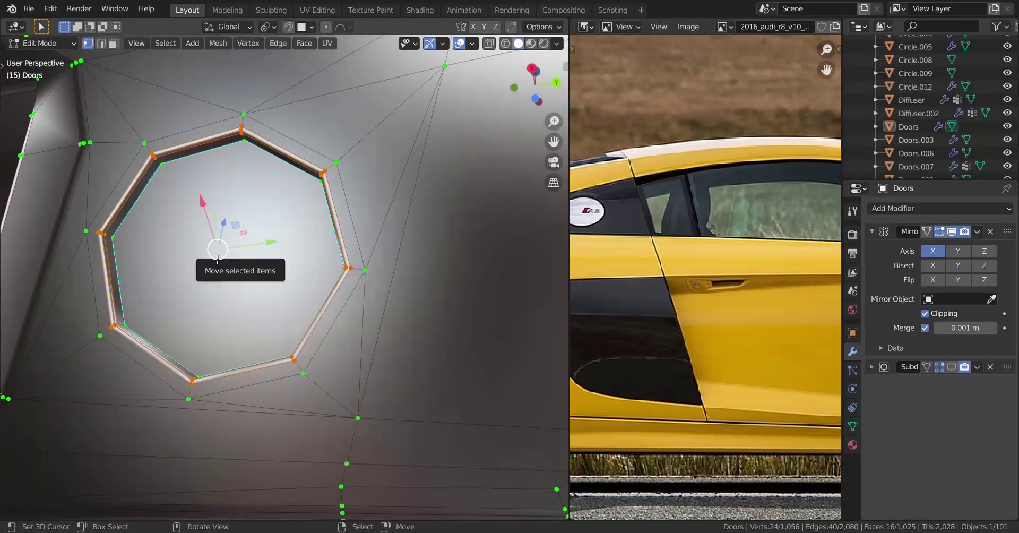
pyautogui.hotkey('alt', 'a')
pyautogui.hotkey('alt', 'a')
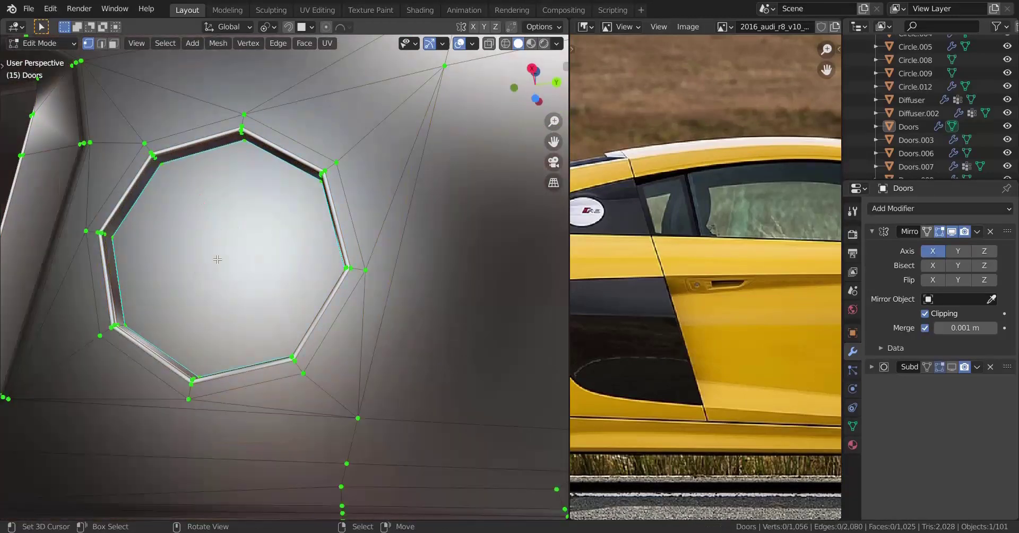
pyautogui.press('Tab')
pyautogui.hotkey('alt', 'a')
pyautogui.scroll(-9, 217, 259)
pyautogui.press('Tab')
pyautogui.hotkey('alt', 'a')
pyautogui.scroll(-9, 217, 260)
pyautogui.moveTo(217, 259); pyautogui.dragTo(203, 304, button='middle')
pyautogui.scroll(-3, 211, 307)
pyautogui.scroll(-4, 228, 279)
pyautogui.scroll(4, 209, 306)
# Step: In right view, match the reference photo to the front wheel, select the wheel rim and snap the 3D cursor to it
pyautogui.press('KP_3')
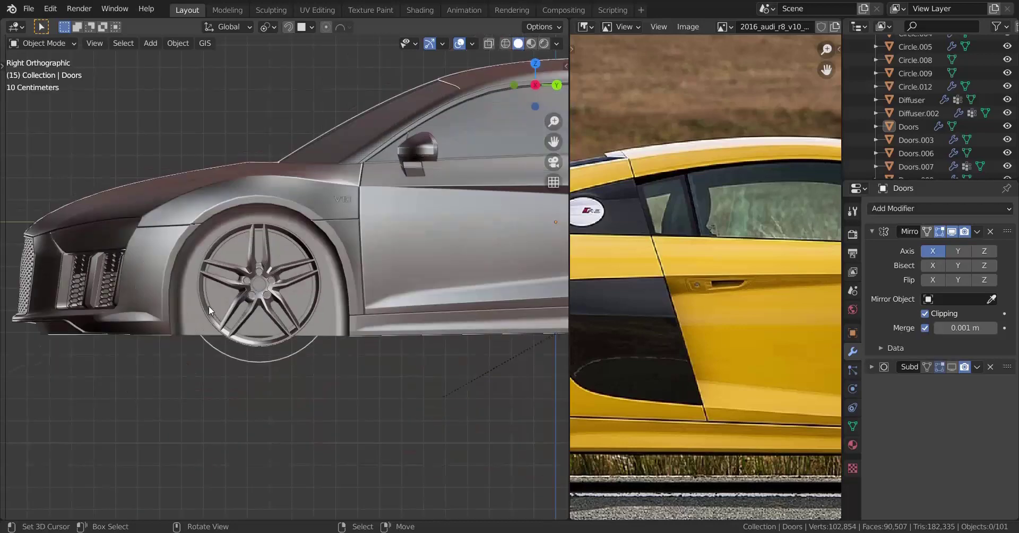
pyautogui.scroll(5, 209, 306)
pyautogui.scroll(-4, 757, 324)
pyautogui.moveTo(757, 324); pyautogui.dragTo(619, 312, button='middle')
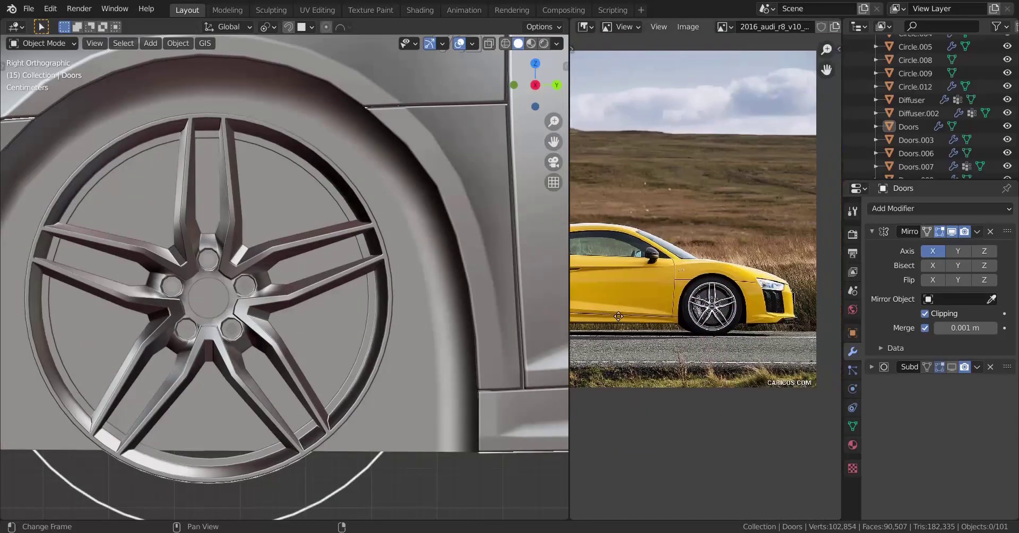
pyautogui.scroll(8, 658, 326)
pyautogui.moveTo(743, 399); pyautogui.dragTo(726, 317, button='middle')
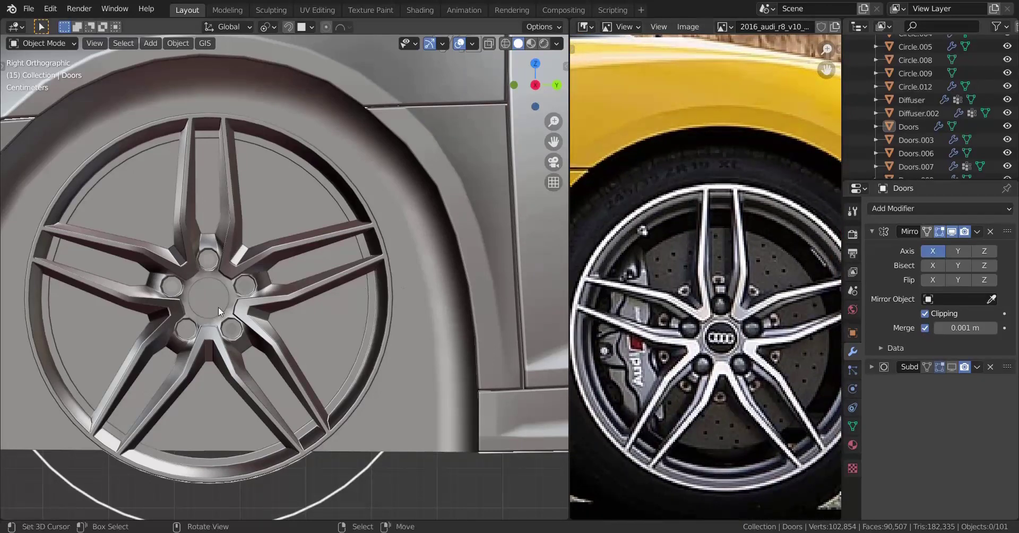
pyautogui.click(246, 292)
pyautogui.hotkey('shift', 's')
pyautogui.click(246, 366)
# Step: Add a mesh circle at the 3D cursor in the front wheel's centre
pyautogui.scroll(-2, 271, 298)
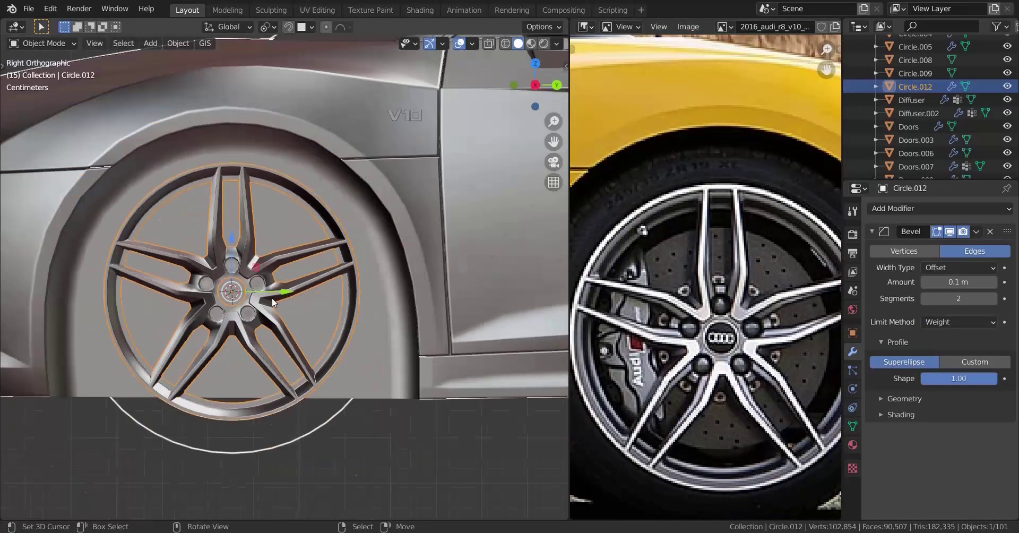
pyautogui.scroll(-4, 272, 298)
pyautogui.hotkey('shift', 'a')
pyautogui.moveTo(384, 217)
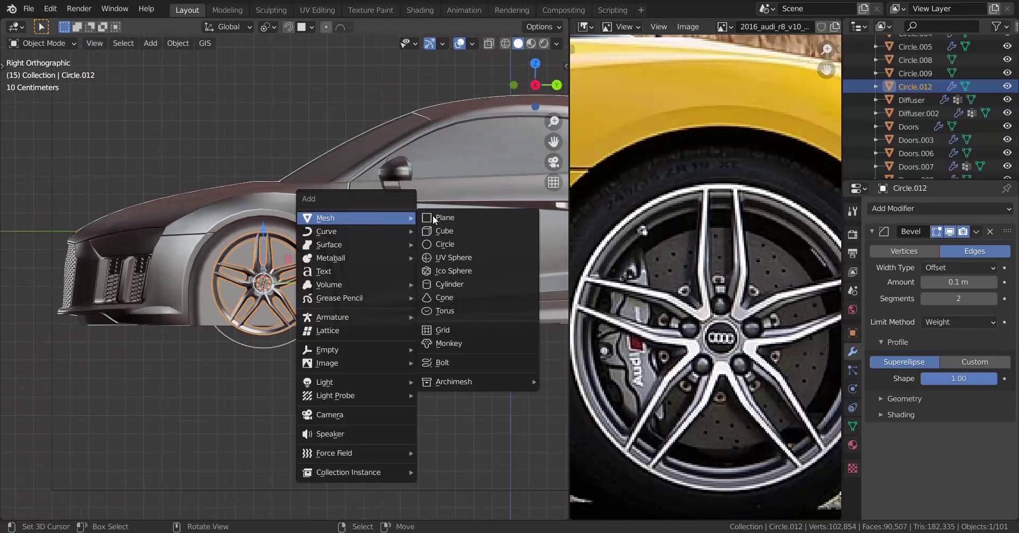
pyautogui.click(461, 258)
pyautogui.hotkey('ctrl', 'z')
pyautogui.hotkey('shift', 'a')
pyautogui.moveTo(420, 202)
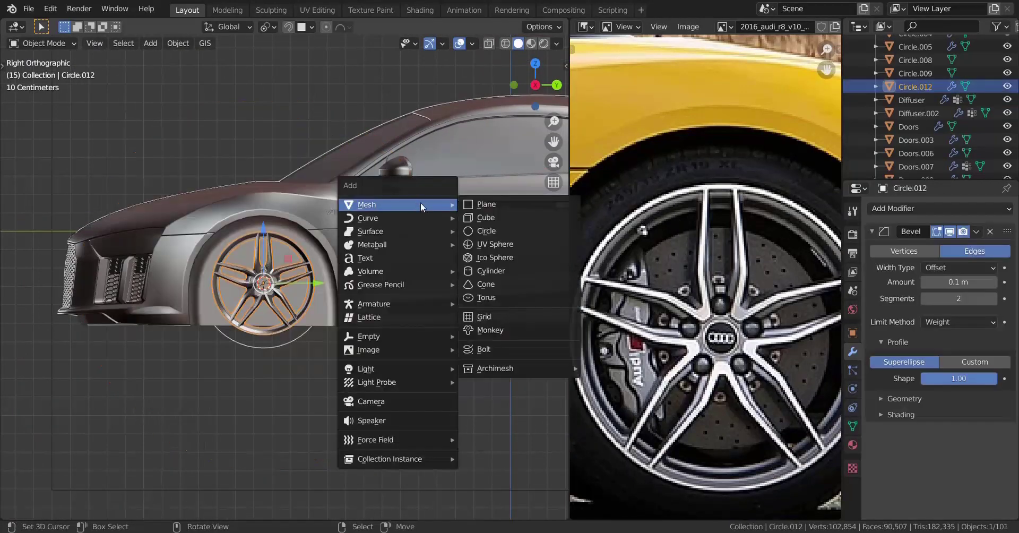
pyautogui.click(495, 234)
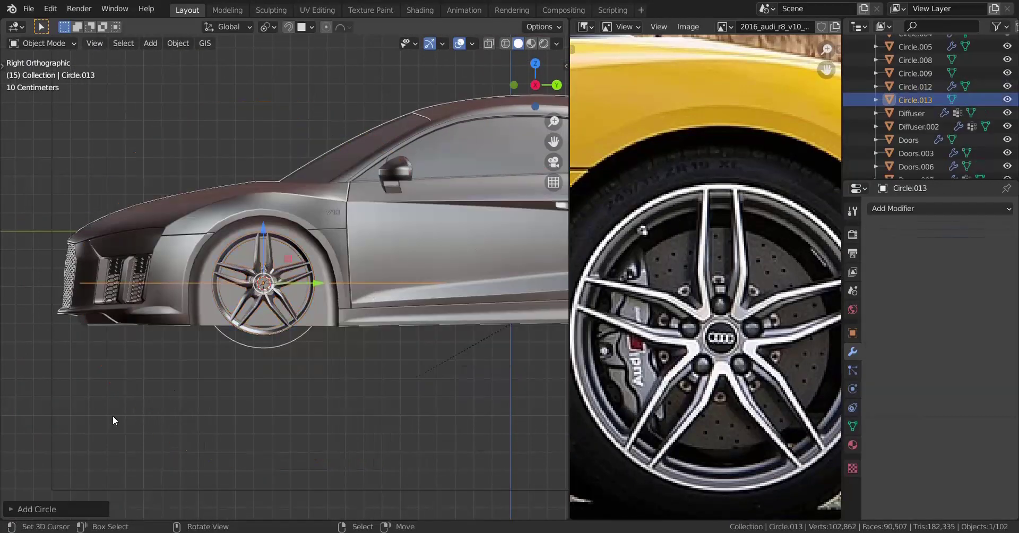
# Step: Give the circle 32 vertices and rotate its mesh 90° about the Y axis so it faces the car's side
pyautogui.click(8, 509)
pyautogui.click(132, 366)
pyautogui.write('8')
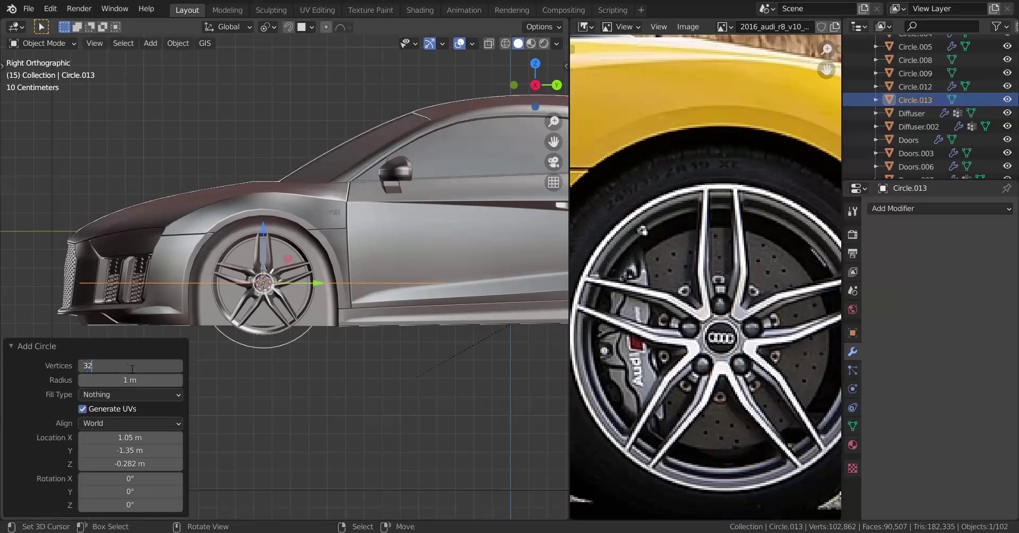
pyautogui.press('Return')
pyautogui.click(11, 349)
pyautogui.press('Tab')
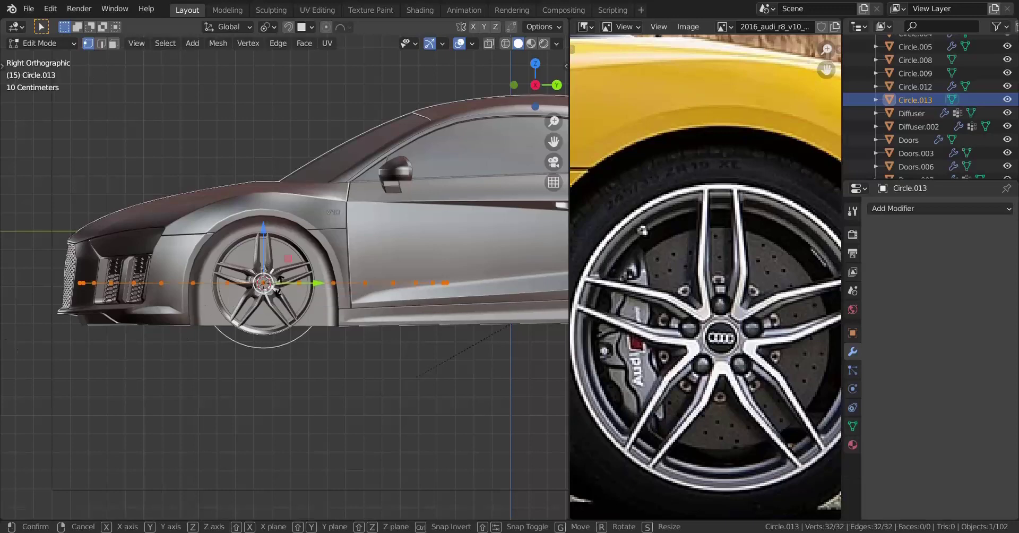
pyautogui.press('r')
pyautogui.press('y')
pyautogui.press('0')
pyautogui.press('Return')
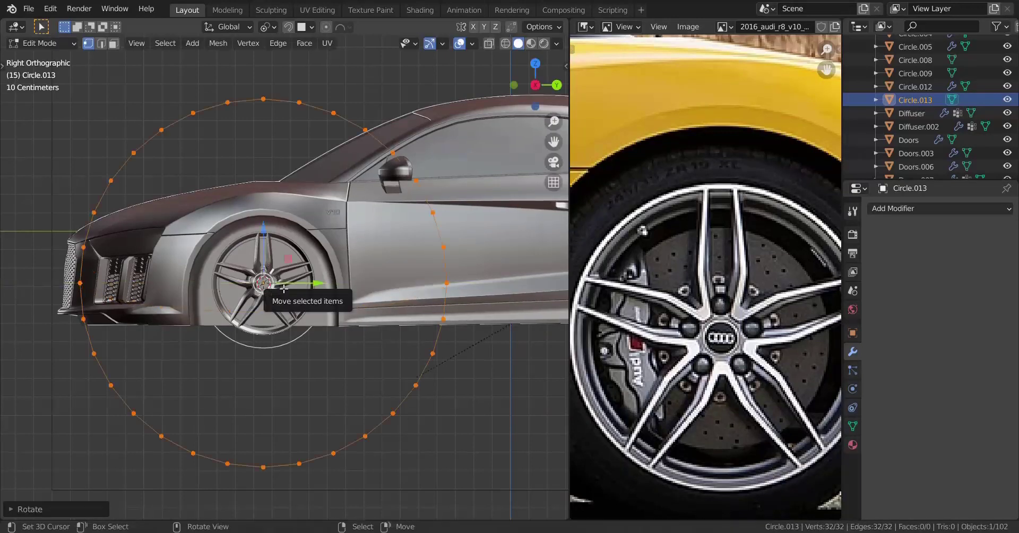
# Step: Scale the circle down in wireframe shading to match the round outline behind the wheel spokes
pyautogui.scroll(3, 266, 281)
pyautogui.press('s')
pyautogui.click(294, 315)
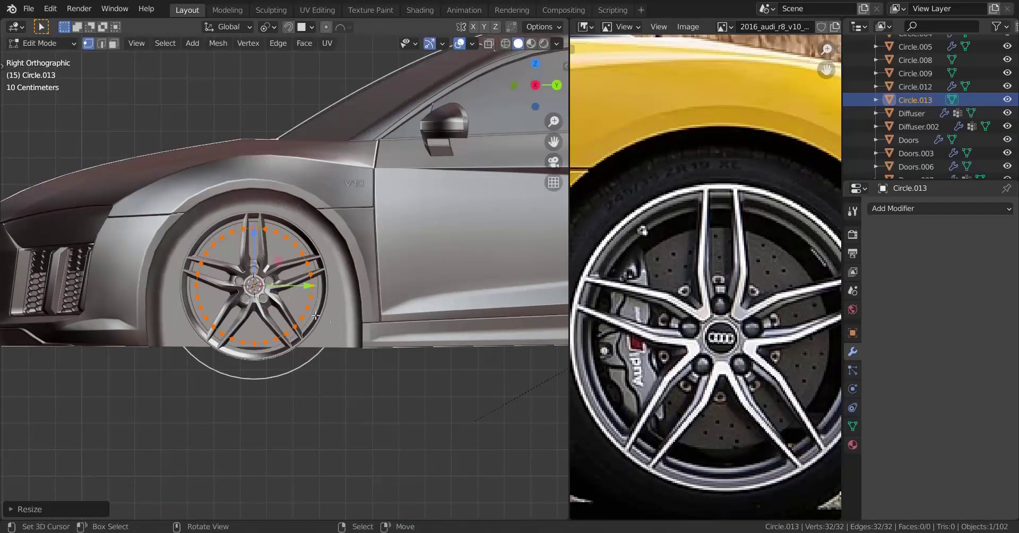
pyautogui.hotkey('shift', 'z')
pyautogui.scroll(3, 295, 315)
pyautogui.scroll(1, 294, 315)
pyautogui.press('s')
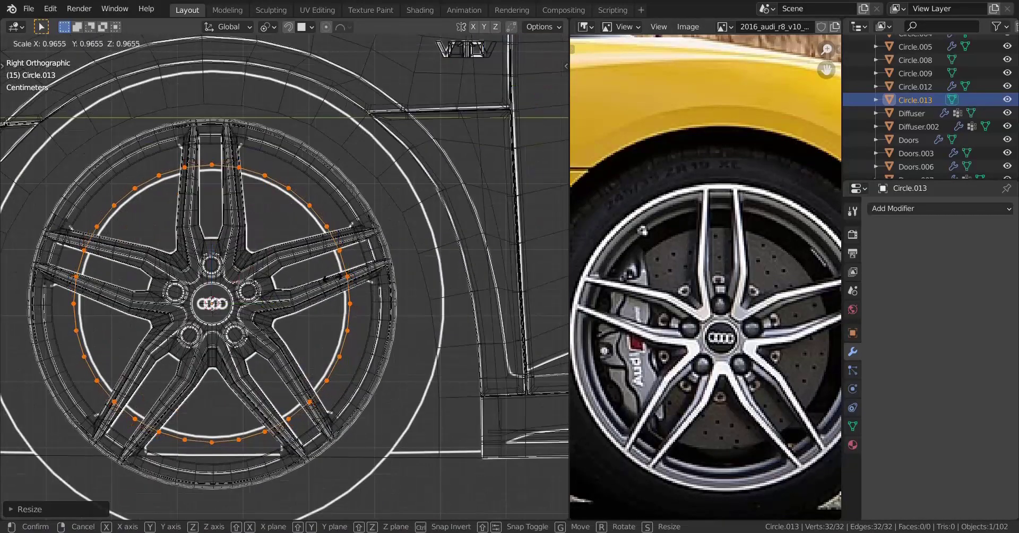
pyautogui.click(286, 260)
pyautogui.scroll(2, 318, 271)
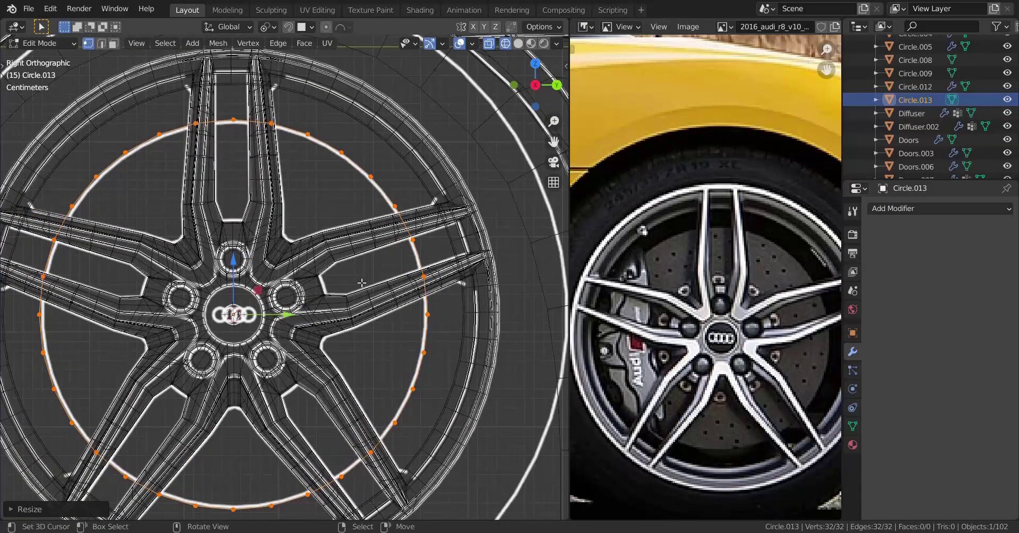
# Step: Fill the circle with a face, inset it about 0.085 m and delete the inner face to leave a flat ring
pyautogui.press('f')
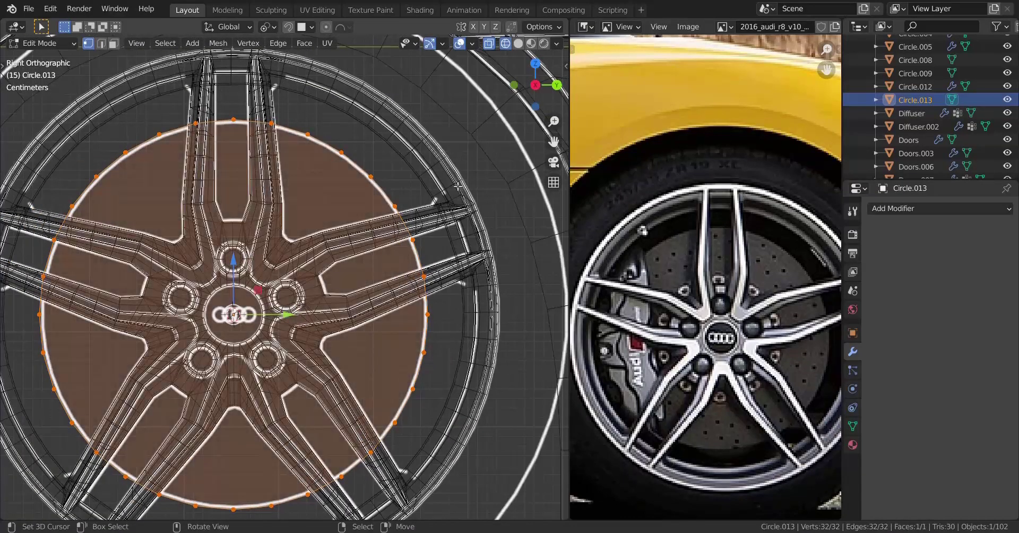
pyautogui.press('i')
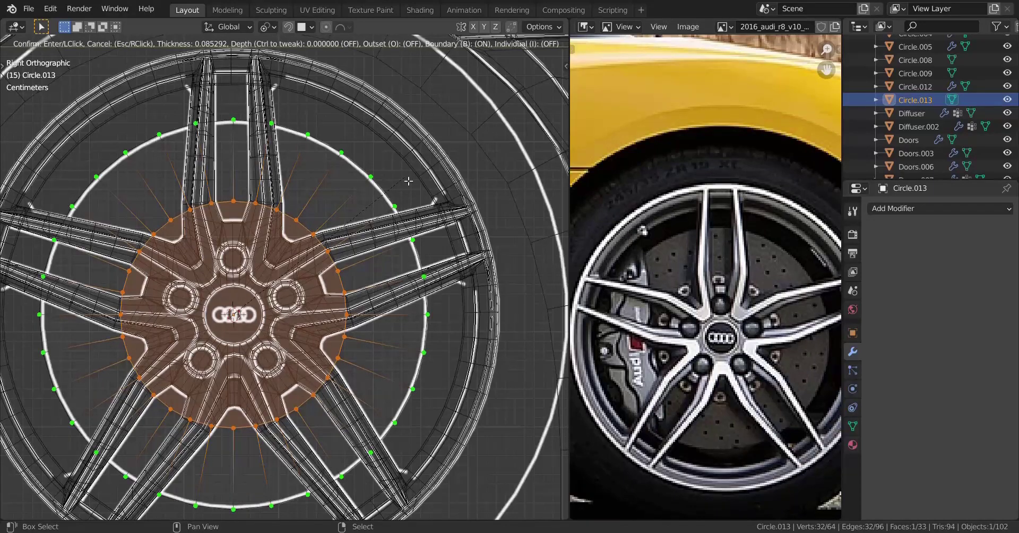
pyautogui.click(408, 181)
pyautogui.press('x')
pyautogui.click(490, 215)
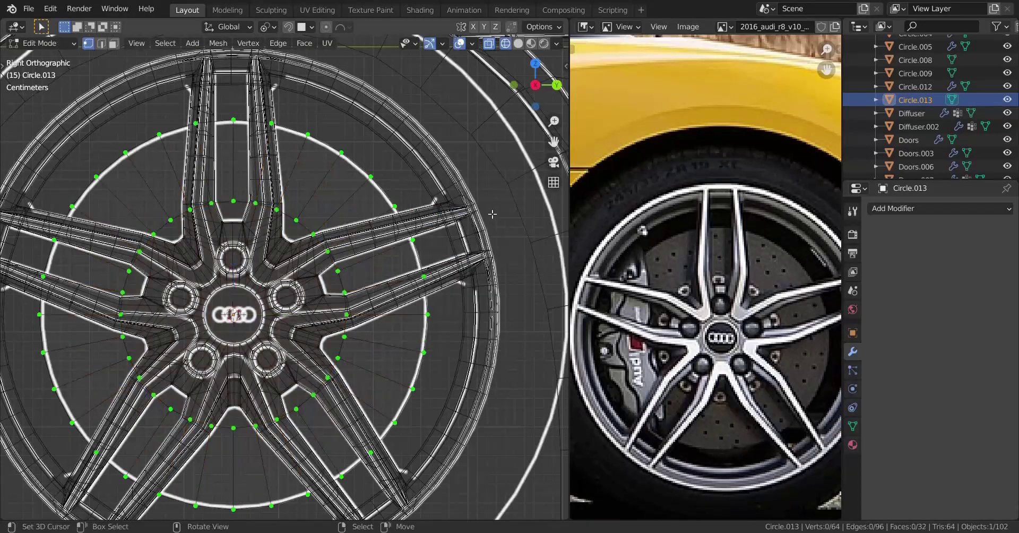
# Step: Select the whole ring and move it about 0.07 m inward along the X axis, behind the spokes, in solid shading
pyautogui.press('a')
pyautogui.scroll(-3, 363, 242)
pyautogui.scroll(4, 363, 242)
pyautogui.moveTo(302, 276); pyautogui.dragTo(341, 301, button='middle')
pyautogui.scroll(3, 341, 301)
pyautogui.press('KP_Decimal')
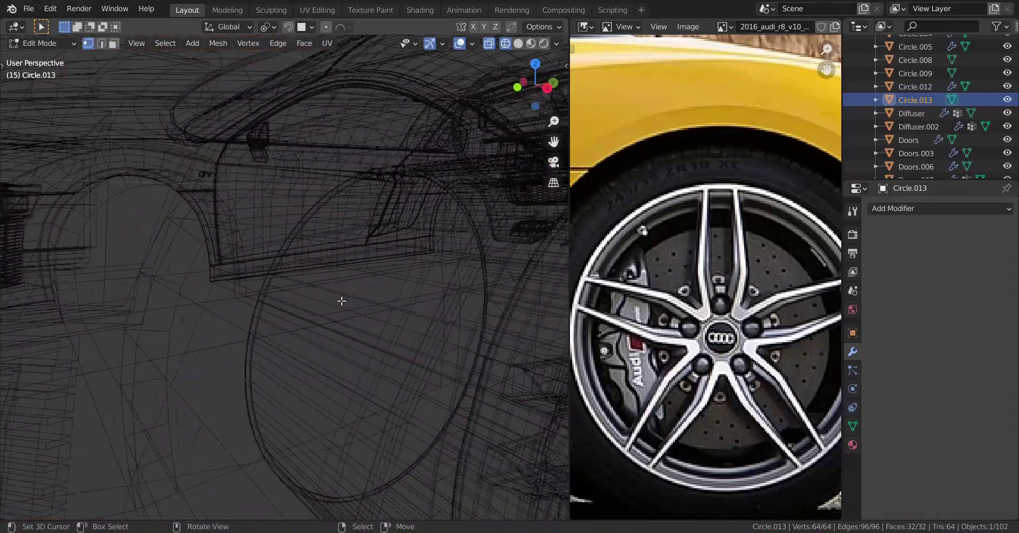
pyautogui.press('z')
pyautogui.moveTo(376, 340)
pyautogui.mouseDown(button='middle')
pyautogui.moveTo(417, 352)
pyautogui.moveTo(395, 342)
pyautogui.mouseUp(button='middle')
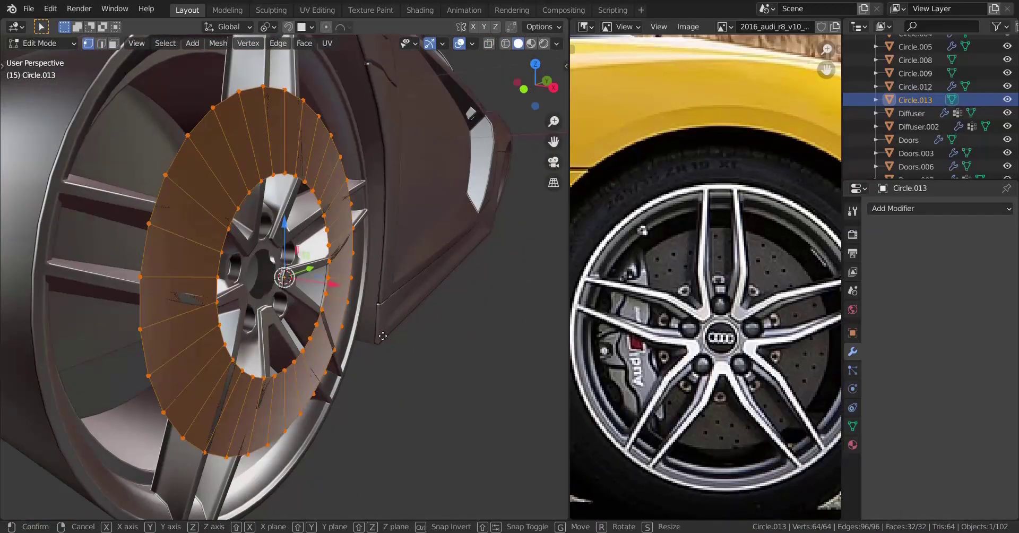
pyautogui.press('g')
pyautogui.press('x')
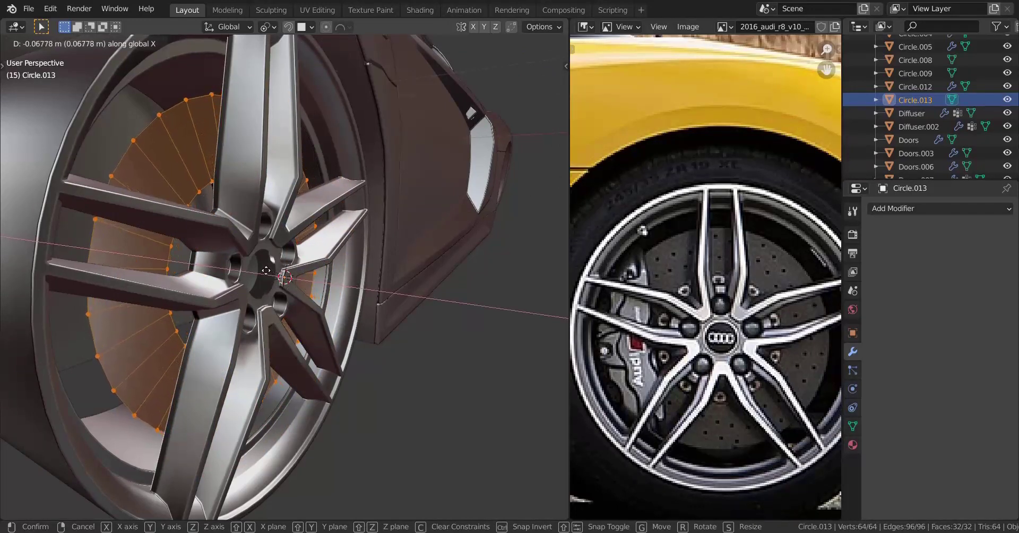
pyautogui.click(255, 268)
# Step: Extrude the ring slightly inward along the X axis to give the brake disc its thickness
pyautogui.moveTo(255, 269); pyautogui.dragTo(396, 328, button='middle')
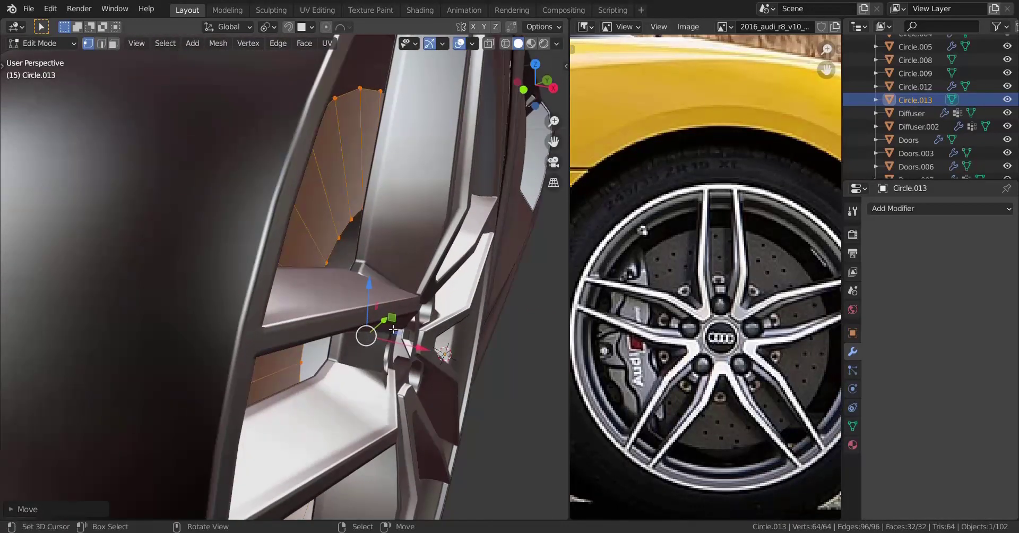
pyautogui.press('e')
pyautogui.press('x')
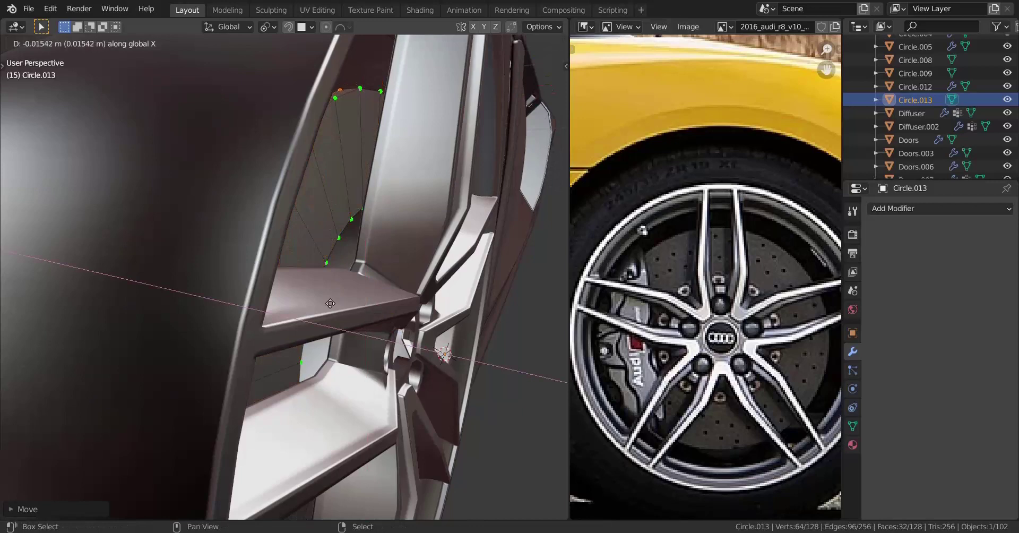
pyautogui.click(349, 297)
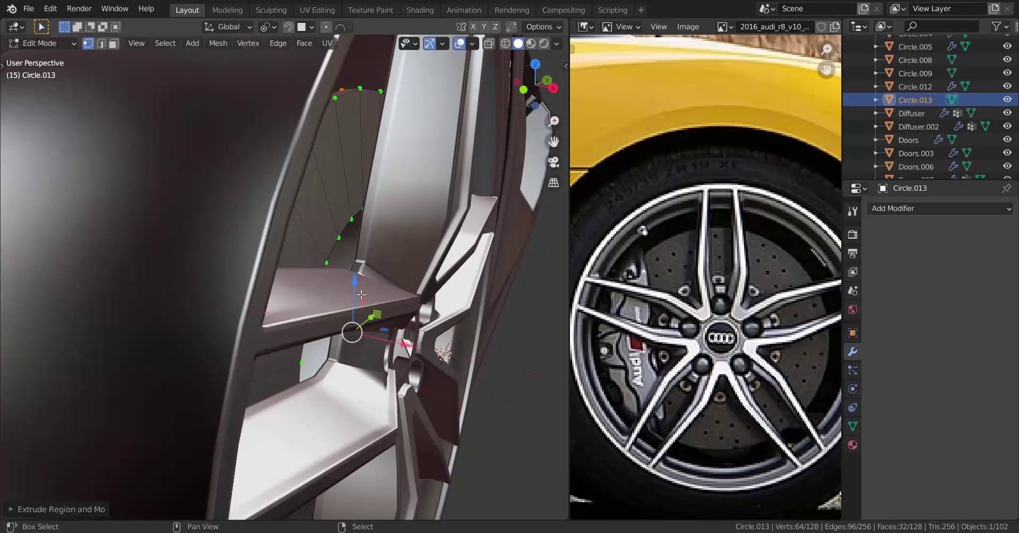
# Step: Select the entire brake disc and shift it deeper behind the spokes along X in two moves, the second about 0.028 m
pyautogui.moveTo(349, 297); pyautogui.dragTo(320, 300, button='middle')
pyautogui.press('a')
pyautogui.press('g')
pyautogui.press('x')
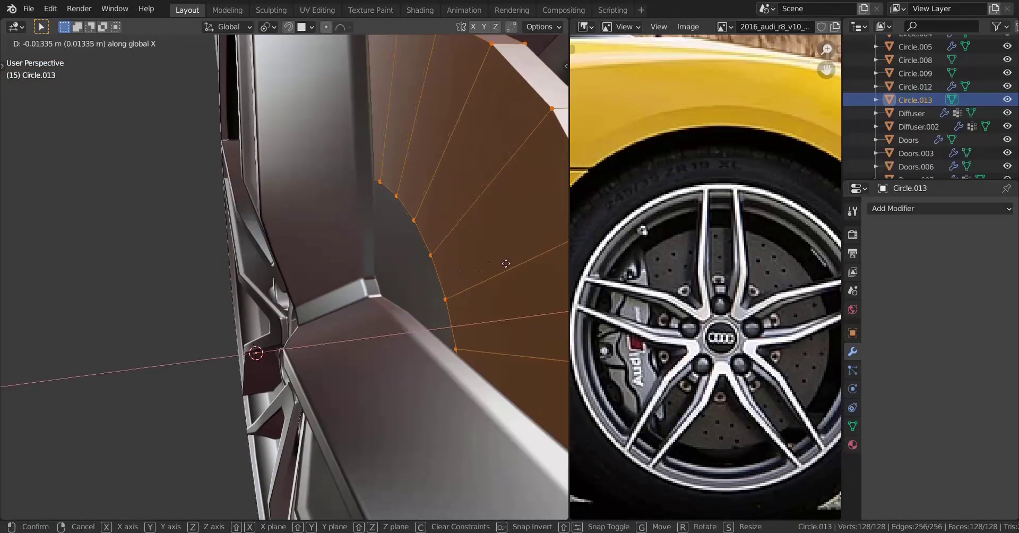
pyautogui.click(402, 255)
pyautogui.scroll(-5, 402, 256)
pyautogui.moveTo(297, 268); pyautogui.dragTo(393, 220, button='middle')
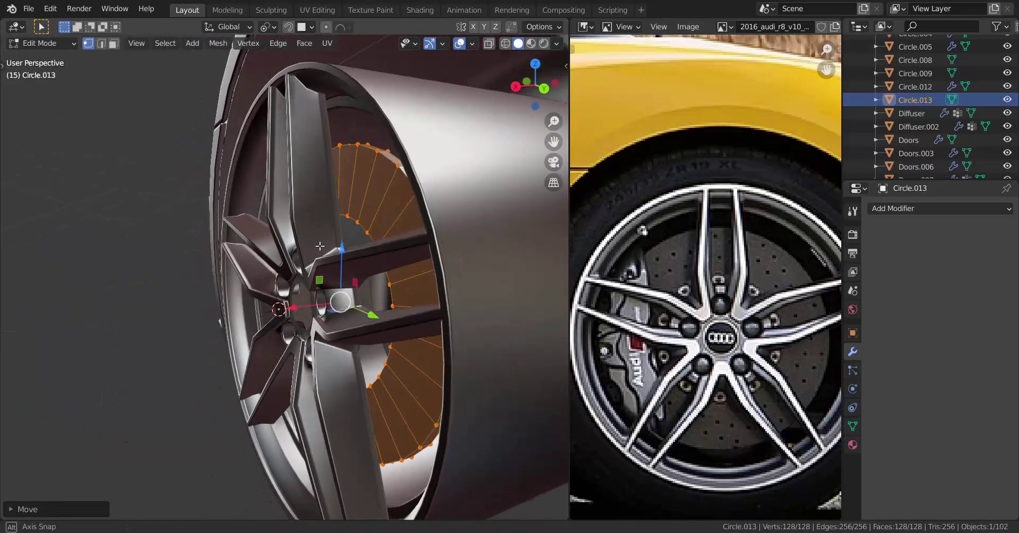
pyautogui.press('g')
pyautogui.press('x')
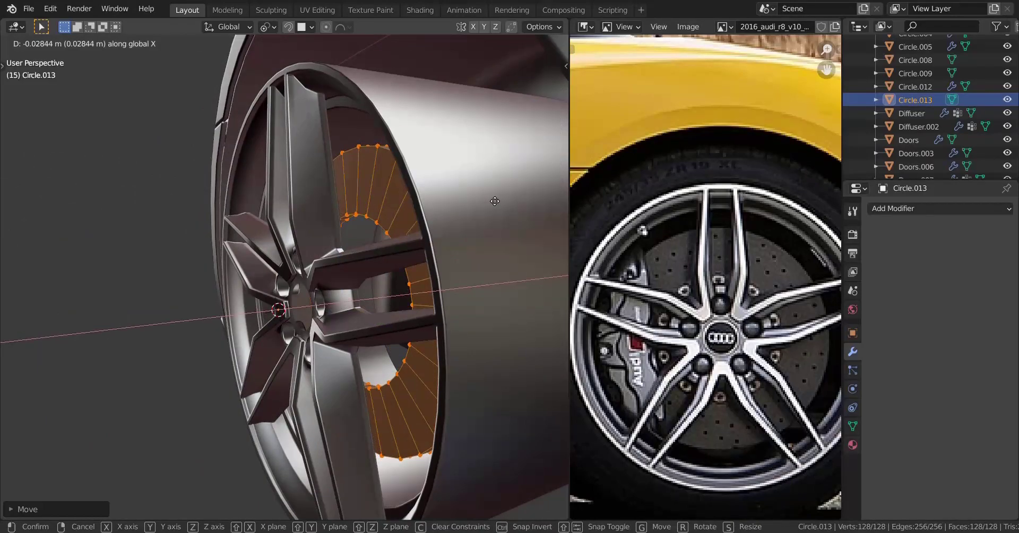
pyautogui.click(495, 202)
# Step: Return to Object Mode, view the brake disc through the rim and save the file
pyautogui.press('Tab')
pyautogui.moveTo(495, 201); pyautogui.dragTo(292, 277, button='middle')
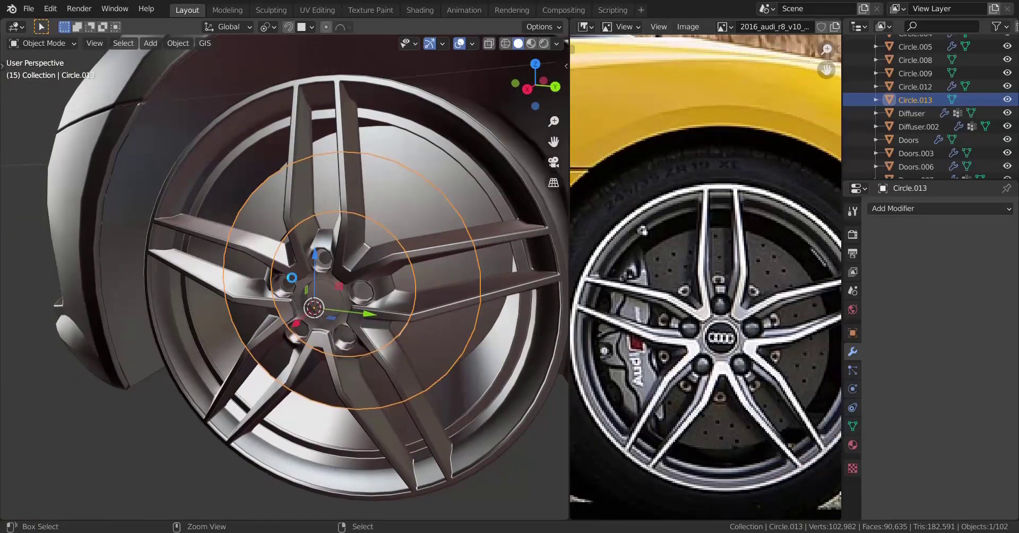
pyautogui.hotkey('ctrl', 's')
# Step: Select the brake disc's inner edge loop in Edit Mode and set the transform pivot to Median Point
pyautogui.press('KP_3')
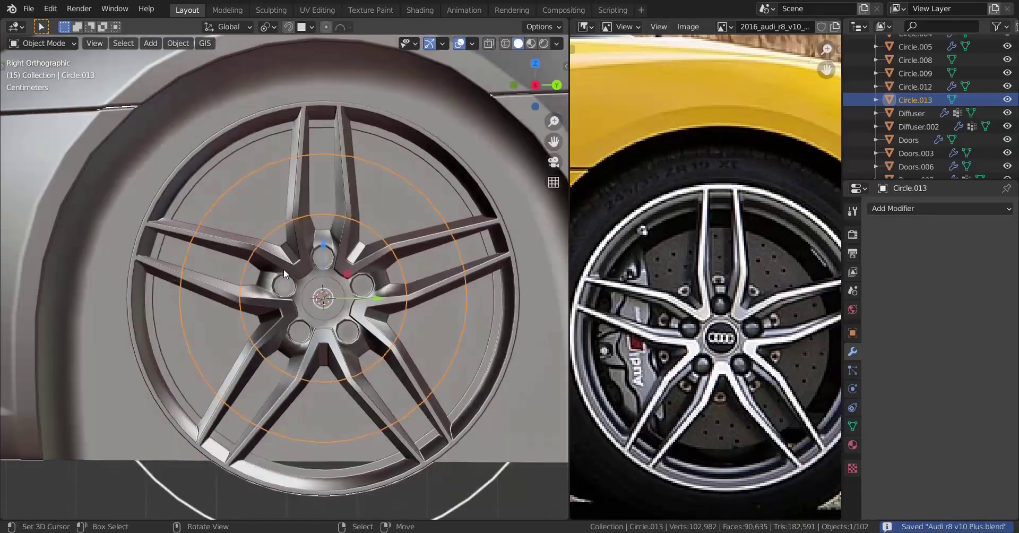
pyautogui.press('Tab')
pyautogui.scroll(5, 234, 287)
pyautogui.moveTo(233, 287); pyautogui.dragTo(217, 217, button='middle')
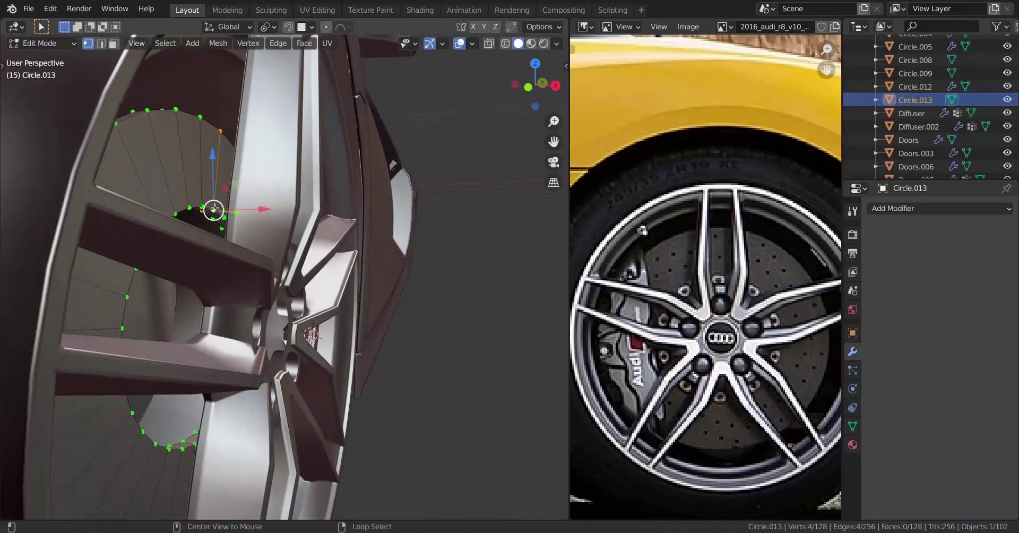
pyautogui.keyDown('alt'); pyautogui.click(213, 211); pyautogui.keyUp('alt')
pyautogui.press('KP_3')
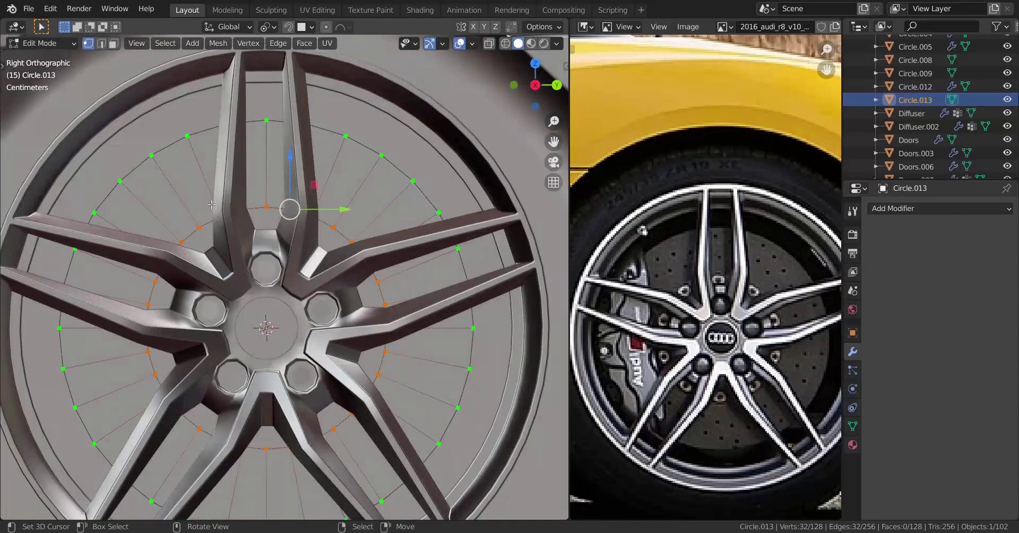
pyautogui.scroll(2, 211, 204)
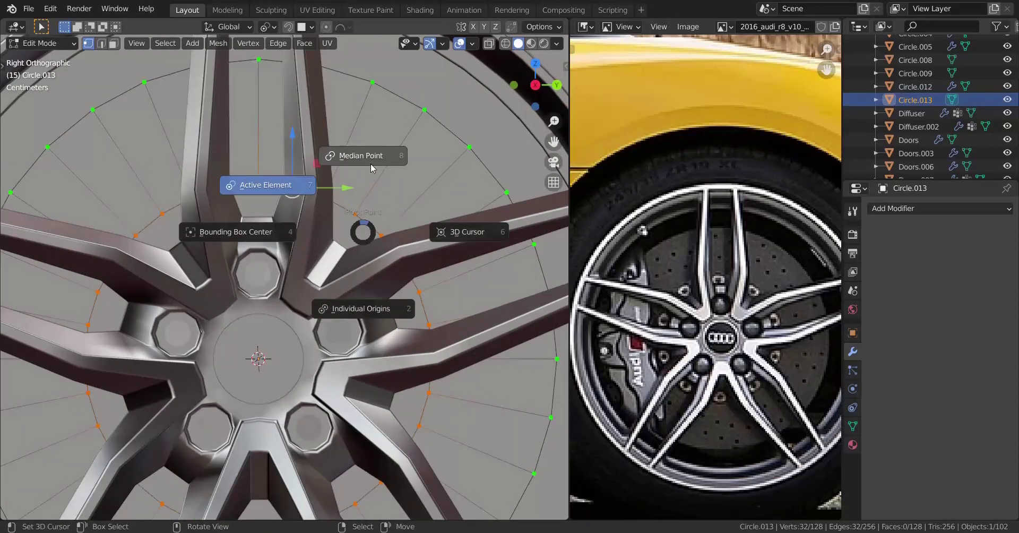
pyautogui.click(373, 167)
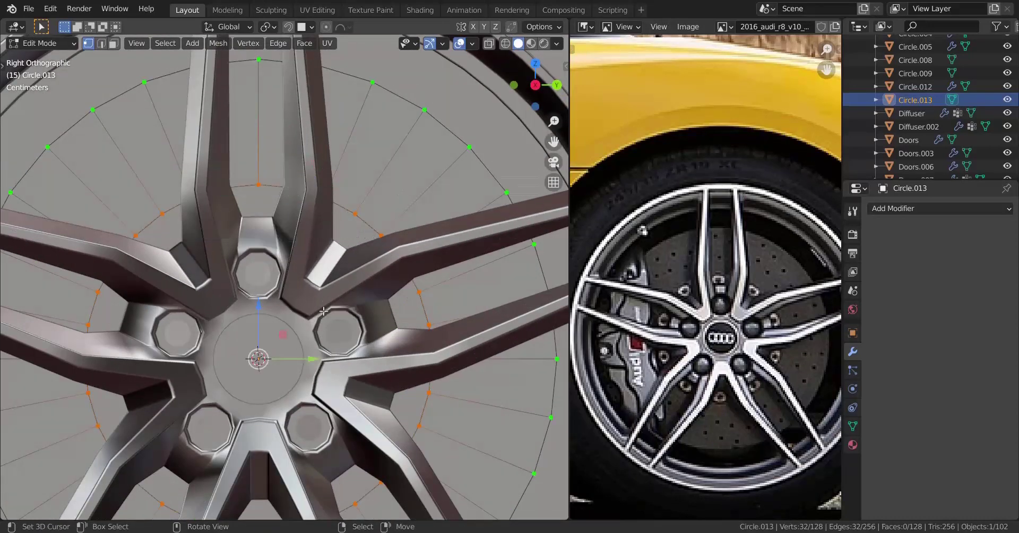
pyautogui.press('.')
pyautogui.click(321, 255)
# Step: Duplicate the inner edge loop in place and scale the copy to about 0.99 in right view
pyautogui.keyDown('shift'); pyautogui.moveTo(377, 286); pyautogui.dragTo(356, 242, button='middle'); pyautogui.keyUp('shift')
pyautogui.hotkey('shift', 'd')
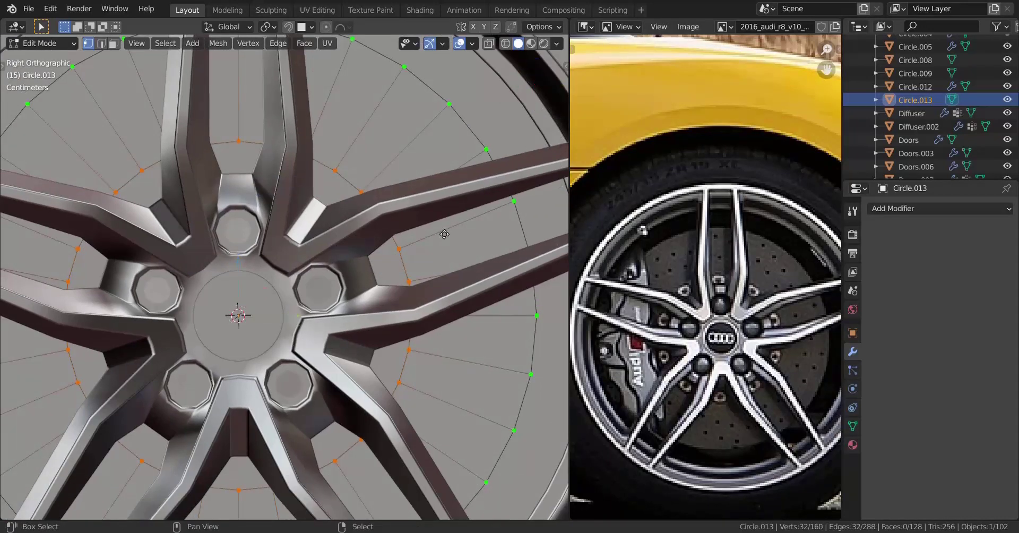
pyautogui.rightClick(435, 228)
pyautogui.press('s')
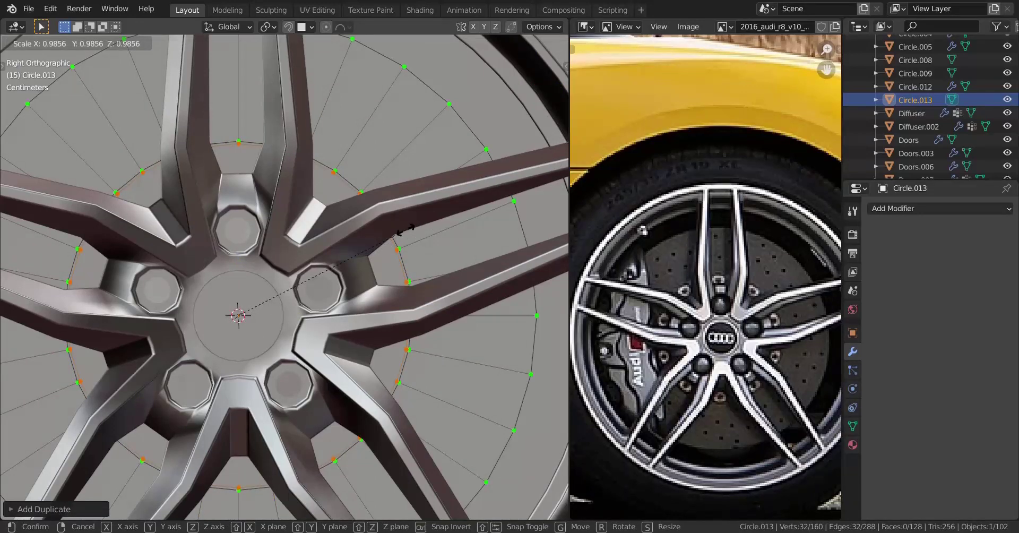
pyautogui.click(409, 234)
# Step: Fill the duplicated loop with a face and inset it about 0.02 m
pyautogui.press('f')
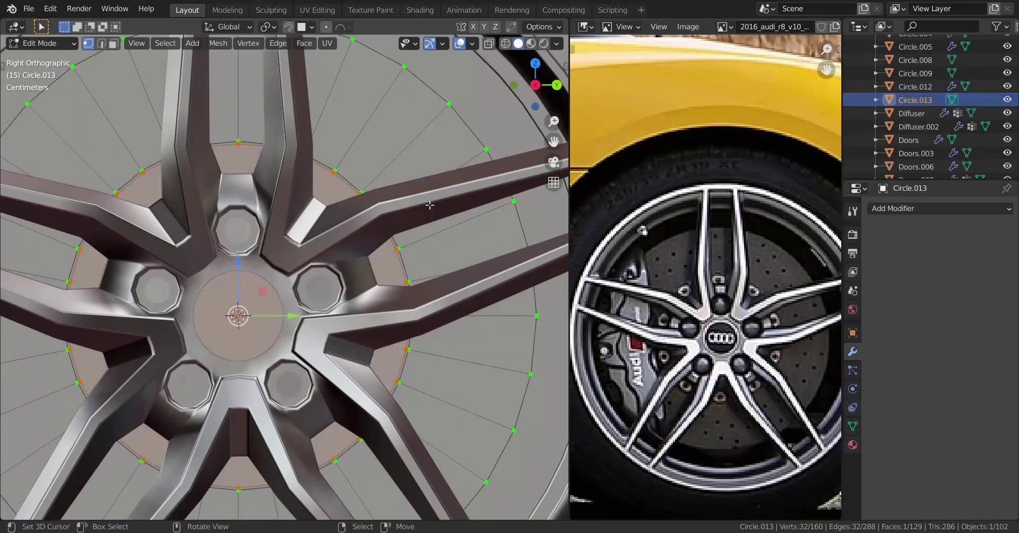
pyautogui.press('i')
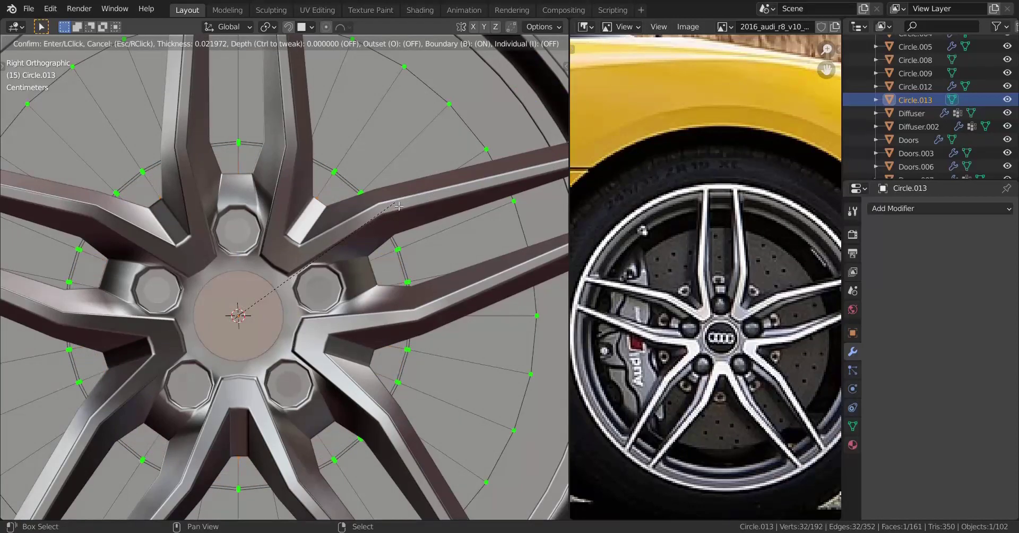
pyautogui.click(390, 206)
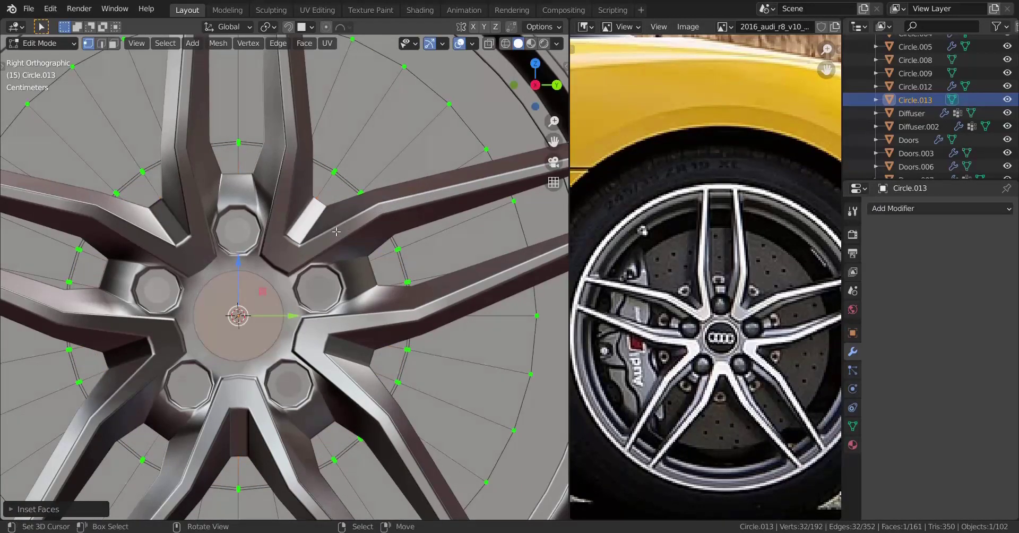
# Step: Select all geometry linked to the inset hub face and move it about 0.004 m along X
pyautogui.moveTo(391, 205); pyautogui.dragTo(246, 264, button='middle')
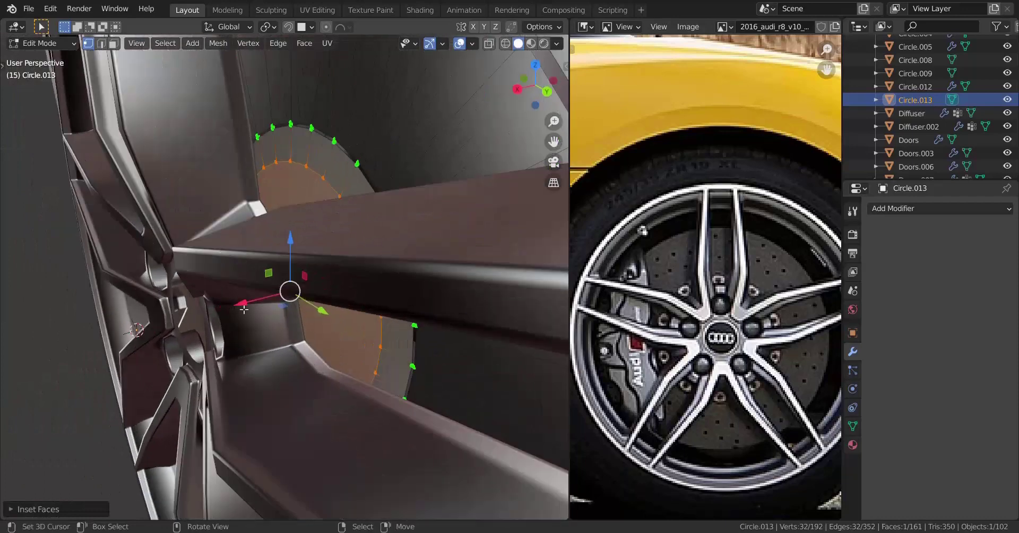
pyautogui.moveTo(244, 309); pyautogui.dragTo(199, 306)
pyautogui.rightClick(199, 307)
pyautogui.hotkey('ctrl', 'l')
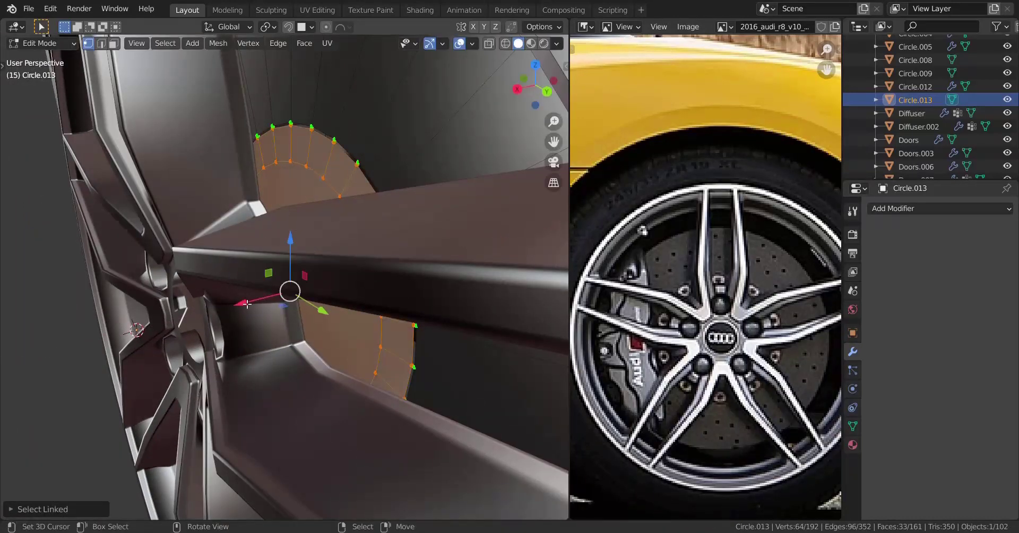
pyautogui.moveTo(247, 304); pyautogui.dragTo(203, 301)
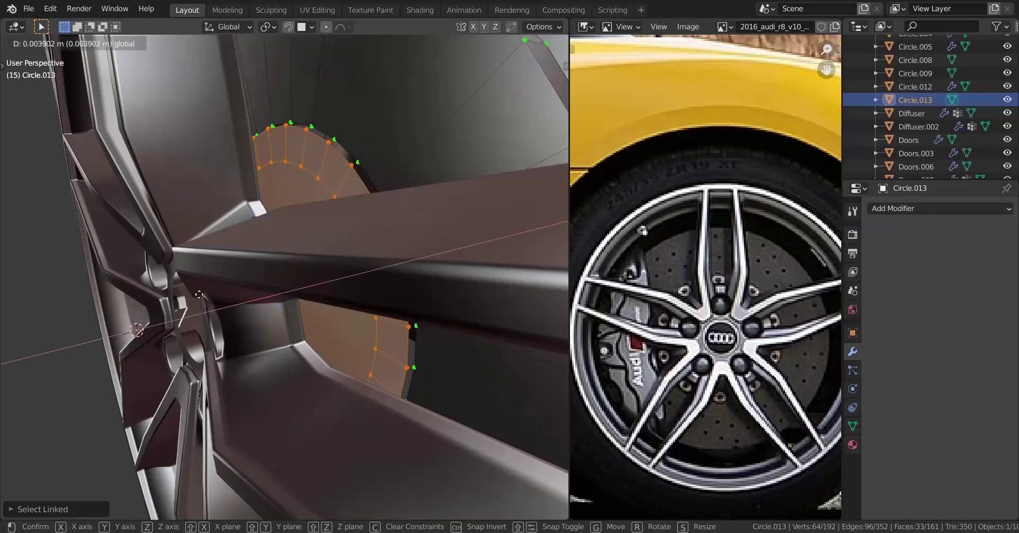
pyautogui.moveTo(195, 294); pyautogui.dragTo(196, 294)
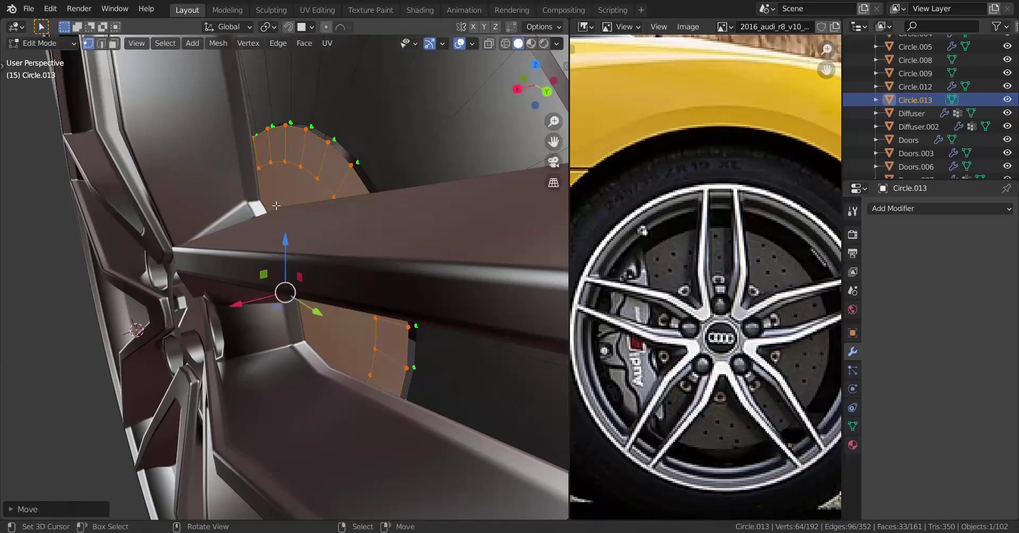
# Step: Inset the hub's central face again and move the new face about 0.01 m along X
pyautogui.keyDown('alt'); pyautogui.click(306, 186); pyautogui.keyUp('alt')
pyautogui.press('i')
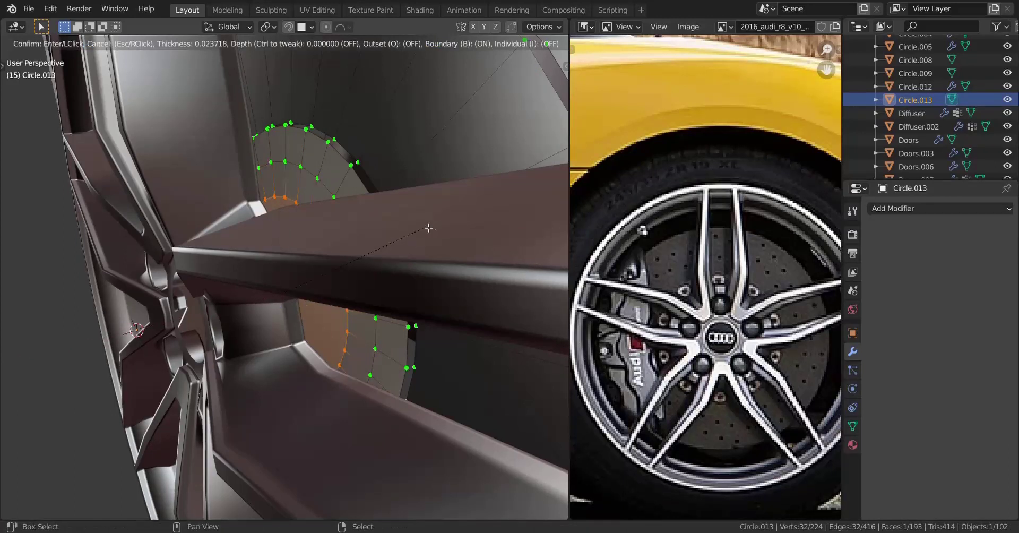
pyautogui.click(472, 198)
pyautogui.press('g')
pyautogui.press('x')
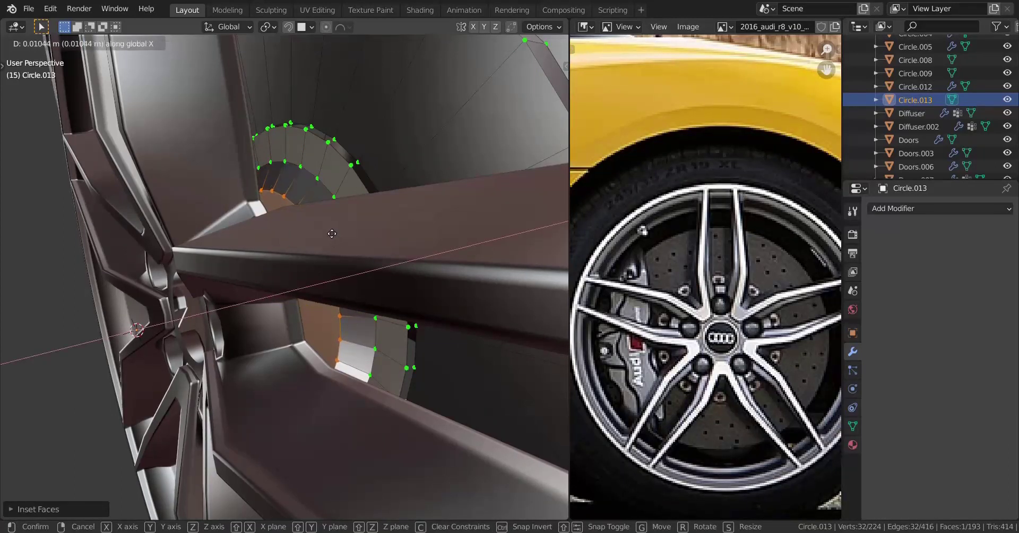
pyautogui.click(326, 227)
# Step: Inset the hub's central face about 0.007 m and extrude it outward along X toward the rim centre
pyautogui.scroll(-4, 323, 226)
pyautogui.press('Tab')
pyautogui.moveTo(271, 234); pyautogui.dragTo(305, 300, button='middle')
pyautogui.scroll(3, 305, 300)
pyautogui.scroll(4, 209, 290)
pyautogui.moveTo(258, 292)
pyautogui.mouseDown(button='middle')
pyautogui.moveTo(209, 289)
pyautogui.moveTo(246, 291)
pyautogui.mouseUp(button='middle')
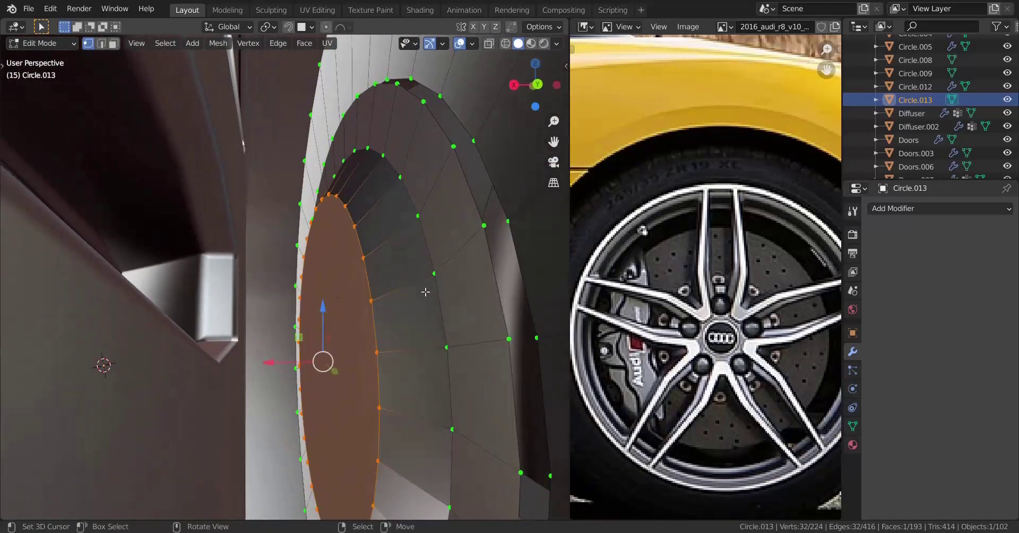
pyautogui.press('i')
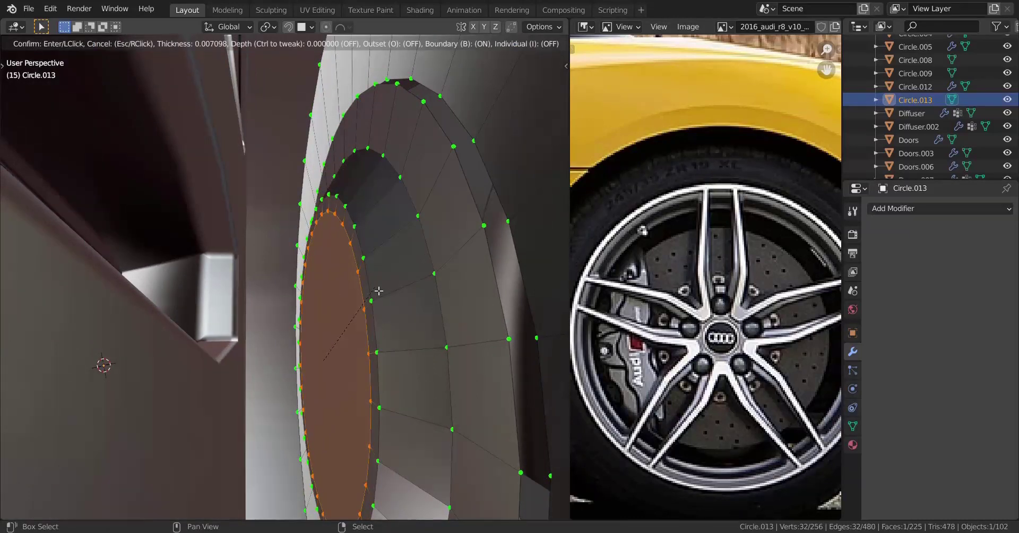
pyautogui.click(378, 291)
pyautogui.press('e')
pyautogui.press('x')
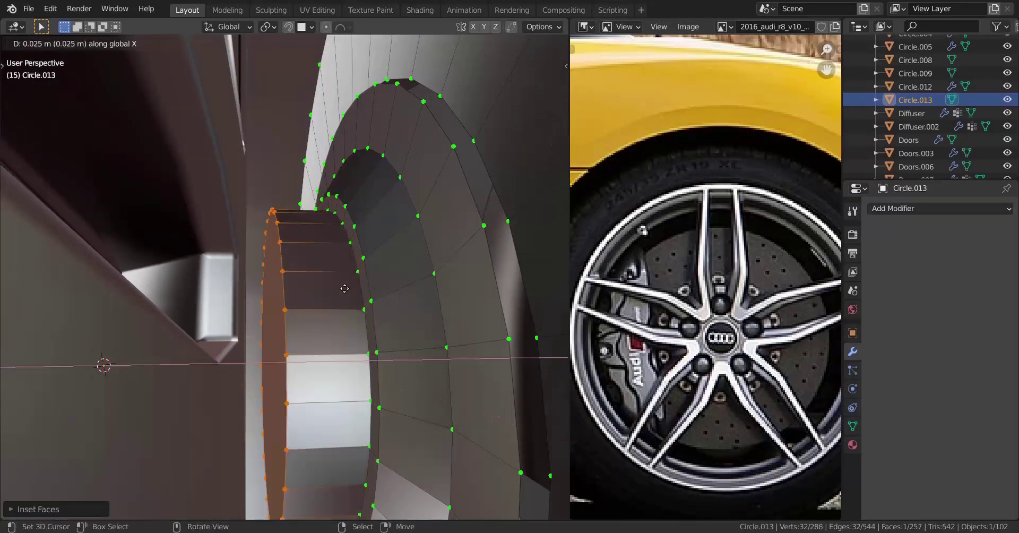
pyautogui.click(187, 284)
# Step: Adjust the extruded hub face along X behind the rim centre, then return to Object Mode and clear the selection
pyautogui.moveTo(234, 340)
pyautogui.mouseDown(button='middle')
pyautogui.moveTo(263, 295)
pyautogui.moveTo(250, 304)
pyautogui.moveTo(316, 310)
pyautogui.moveTo(269, 307)
pyautogui.moveTo(317, 302)
pyautogui.moveTo(267, 304)
pyautogui.moveTo(249, 346)
pyautogui.mouseUp(button='middle')
pyautogui.press('g')
pyautogui.click(267, 290)
pyautogui.press('g')
pyautogui.press('x')
pyautogui.click(248, 305)
pyautogui.press('Tab')
pyautogui.press('Tab')
pyautogui.press('g')
pyautogui.press('x')
pyautogui.click(247, 316)
pyautogui.press('Tab')
pyautogui.hotkey('alt', 'a')
# Step: Open the brake disc mesh in Edit Mode and recalculate the normals of all its faces
pyautogui.moveTo(248, 346)
pyautogui.mouseDown(button='middle')
pyautogui.moveTo(195, 341)
pyautogui.moveTo(246, 337)
pyautogui.mouseUp(button='middle')
pyautogui.scroll(4, 246, 337)
pyautogui.click(282, 295)
pyautogui.press('Tab')
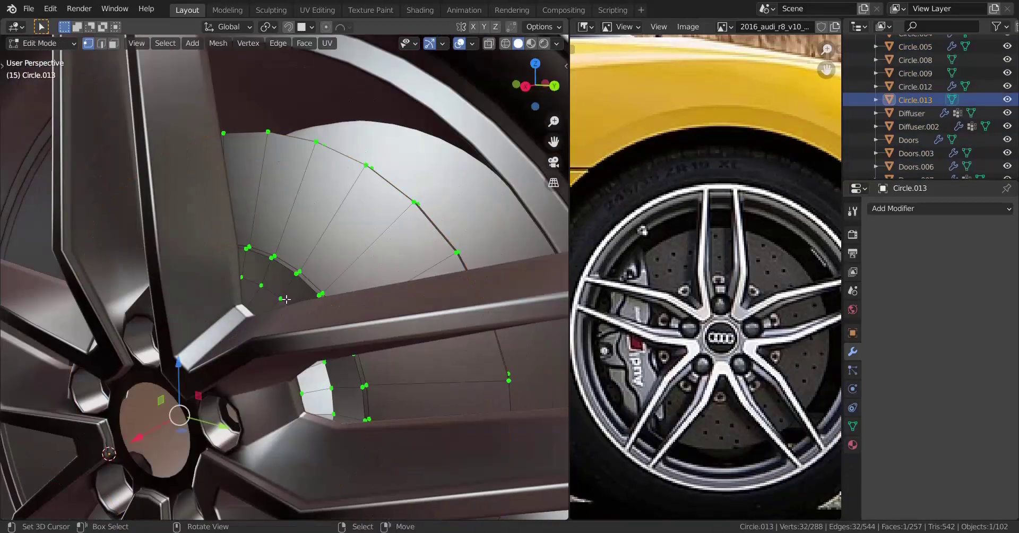
pyautogui.press('a')
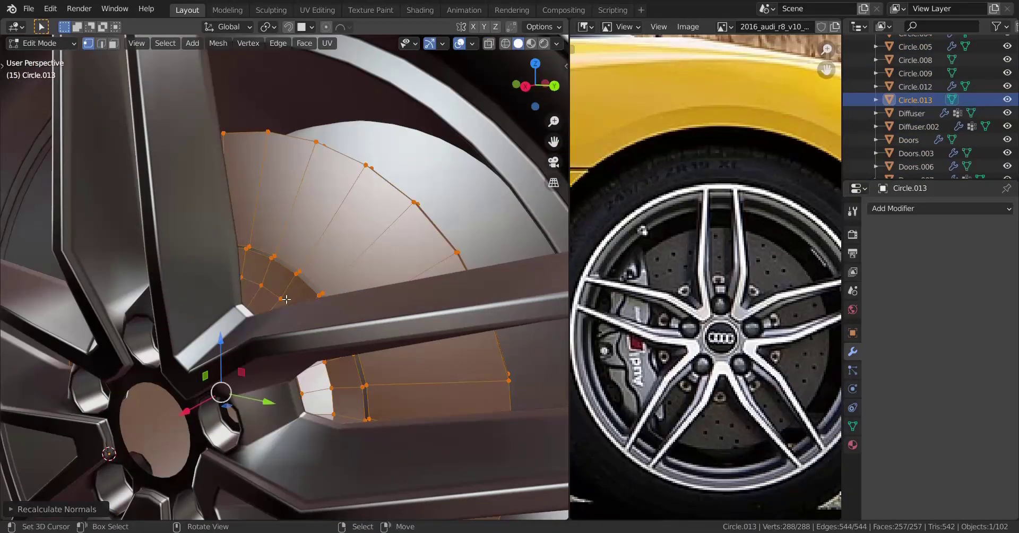
# Step: Extrude the hub's outer edge loop back along X into the disc and fill its rear opening with a face
pyautogui.scroll(2, 286, 299)
pyautogui.moveTo(266, 301); pyautogui.dragTo(283, 312, button='middle')
pyautogui.keyDown('alt'); pyautogui.click(328, 295); pyautogui.keyUp('alt')
pyautogui.press('e')
pyautogui.press('x')
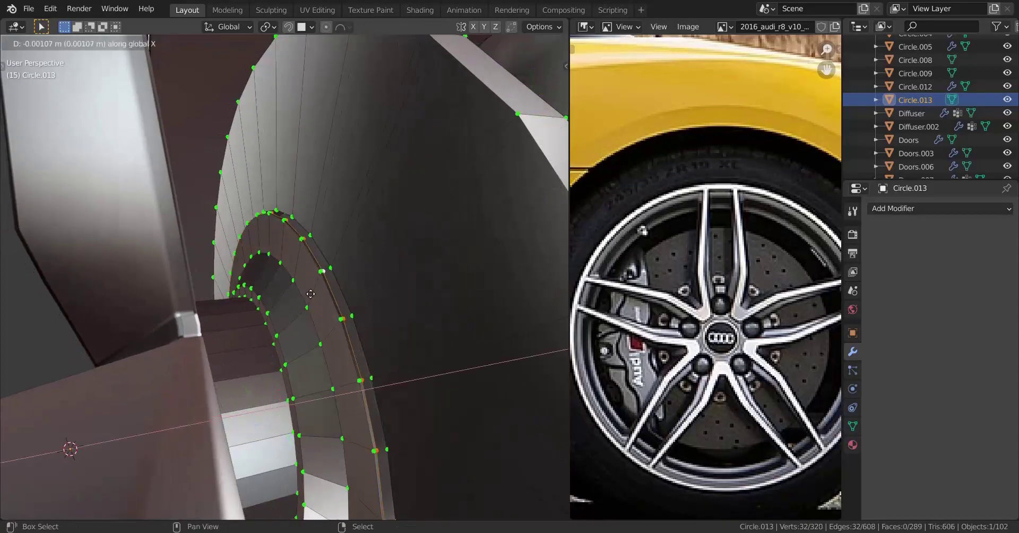
pyautogui.click(463, 256)
pyautogui.moveTo(463, 256); pyautogui.dragTo(293, 287, button='middle')
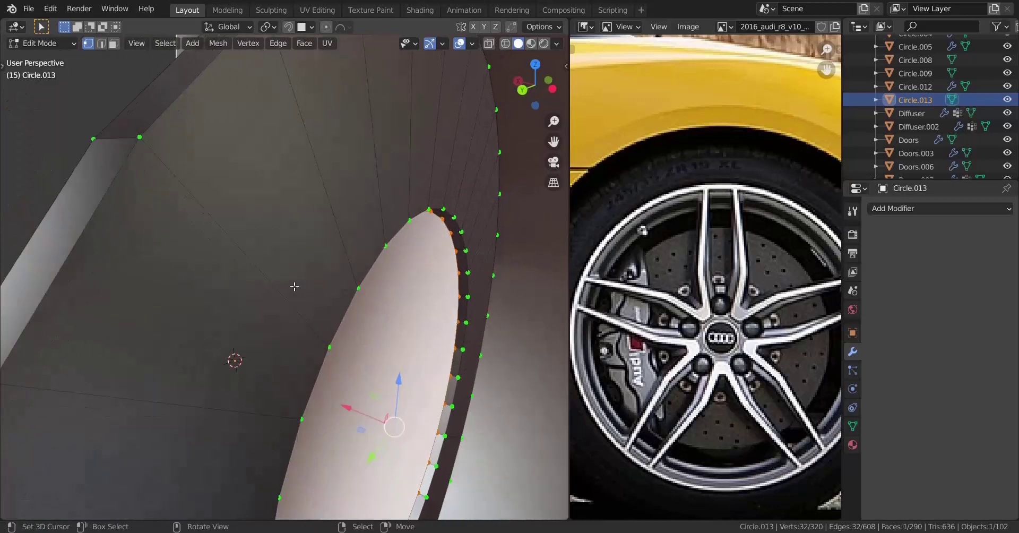
# Step: Recalculate the normals of the entire disc mesh, return to Object Mode and deselect everything
pyautogui.press('a')
pyautogui.hotkey('shift', 'n')
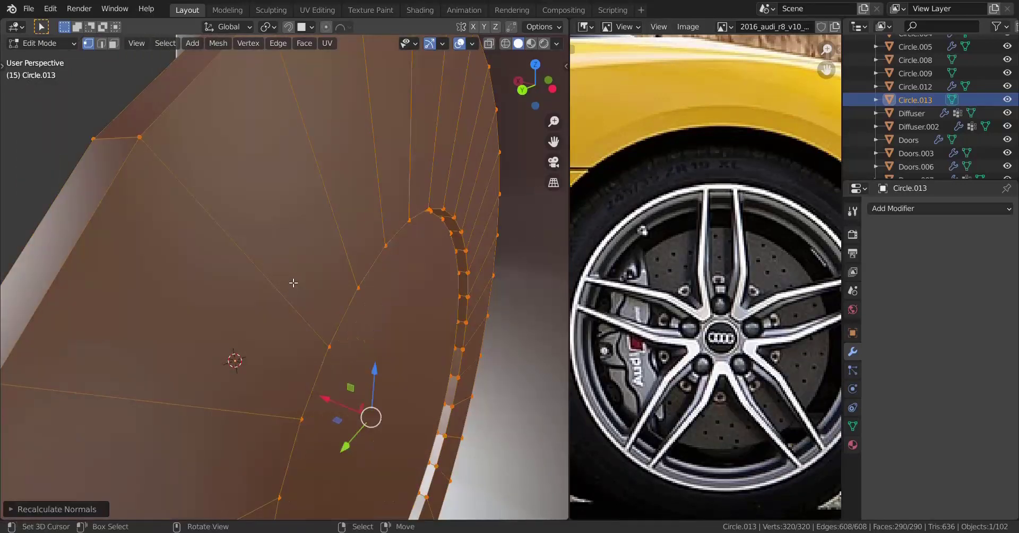
pyautogui.scroll(-10, 293, 283)
pyautogui.press('Tab')
pyautogui.hotkey('alt', 'a')
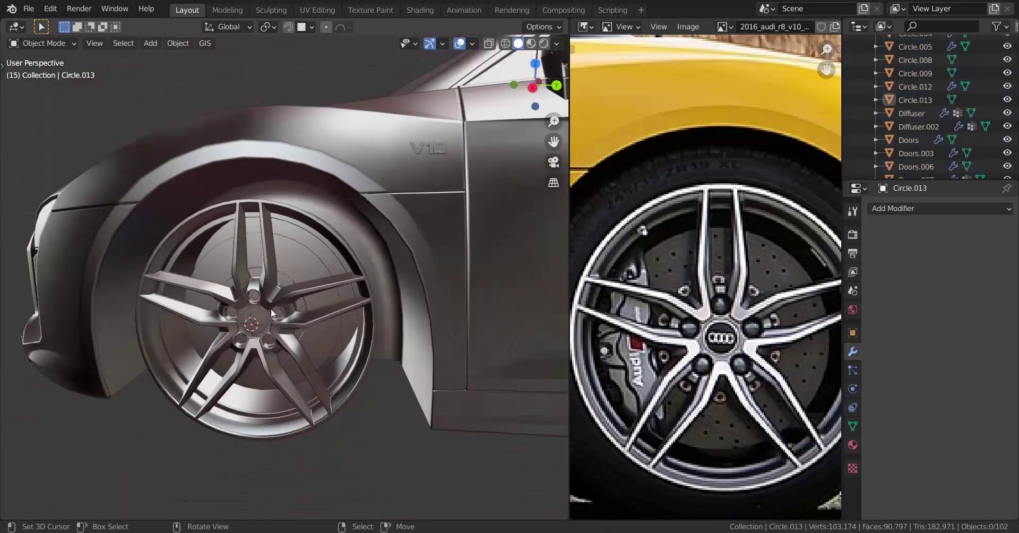
# Step: In right view, select the top vertex of the hub's outer ring in Edit Mode using wireframe shading, and restore solid shading
pyautogui.moveTo(272, 313); pyautogui.dragTo(319, 288, button='middle')
pyautogui.scroll(5, 292, 299)
pyautogui.scroll(2, 602, 302)
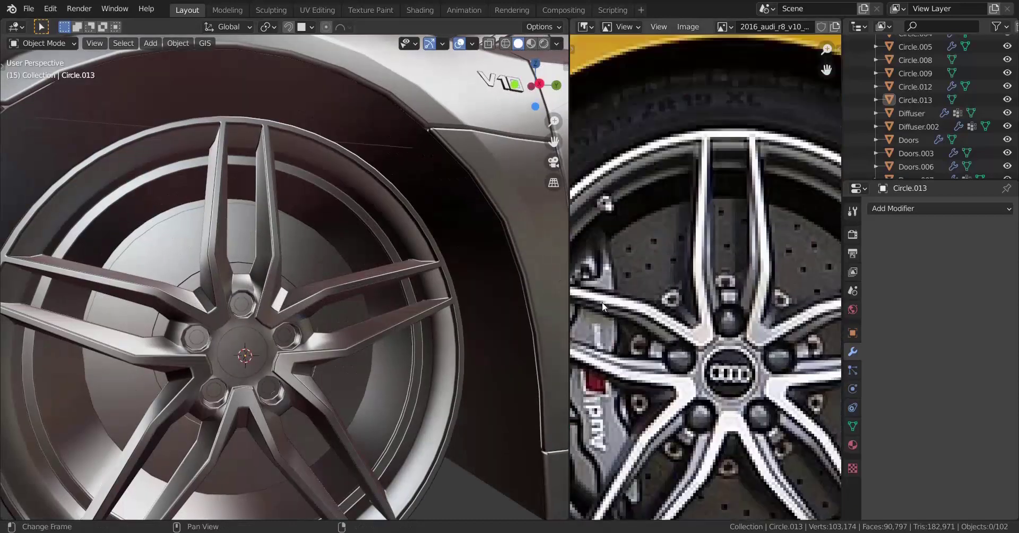
pyautogui.scroll(2, 602, 301)
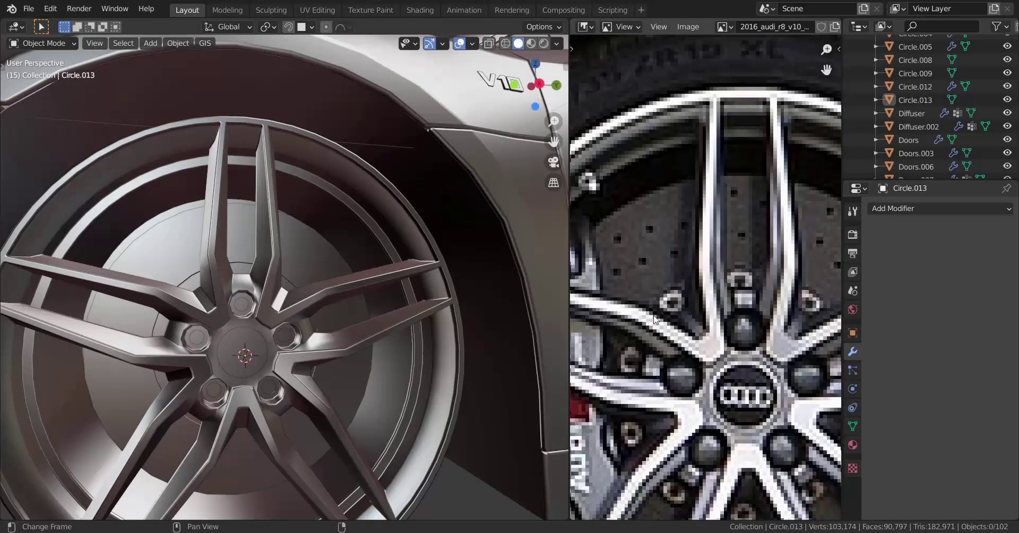
pyautogui.press('KP_3')
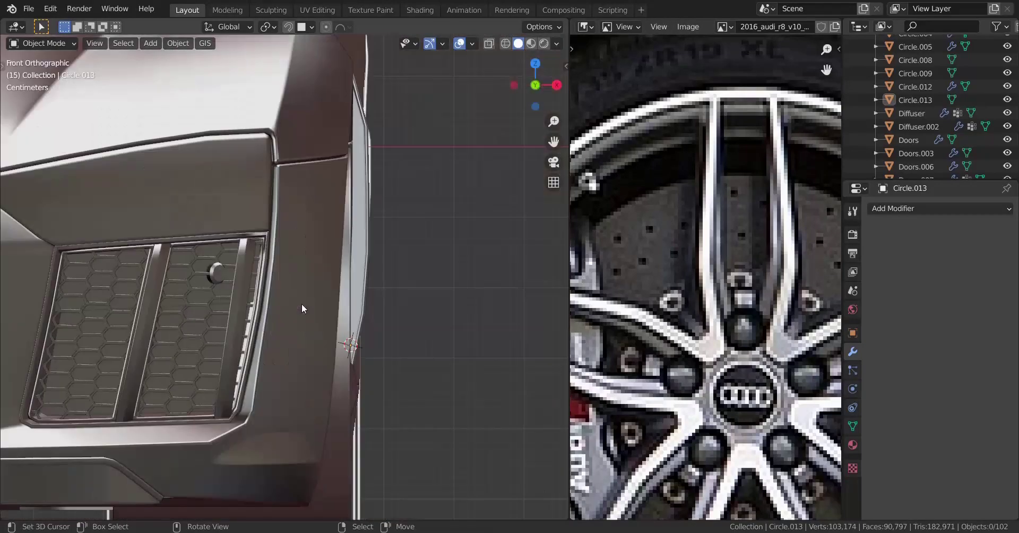
pyautogui.scroll(3, 286, 289)
pyautogui.keyDown('shift'); pyautogui.moveTo(268, 274); pyautogui.dragTo(366, 289, button='middle'); pyautogui.keyUp('shift')
pyautogui.scroll(1, 367, 291)
pyautogui.press('Tab')
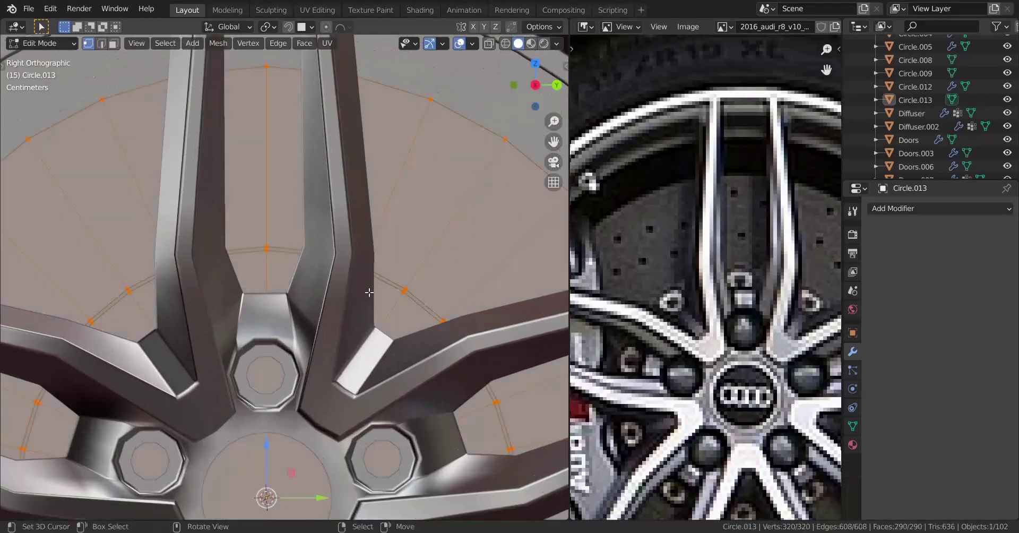
pyautogui.scroll(2, 318, 287)
pyautogui.press('z')
pyautogui.click(288, 292)
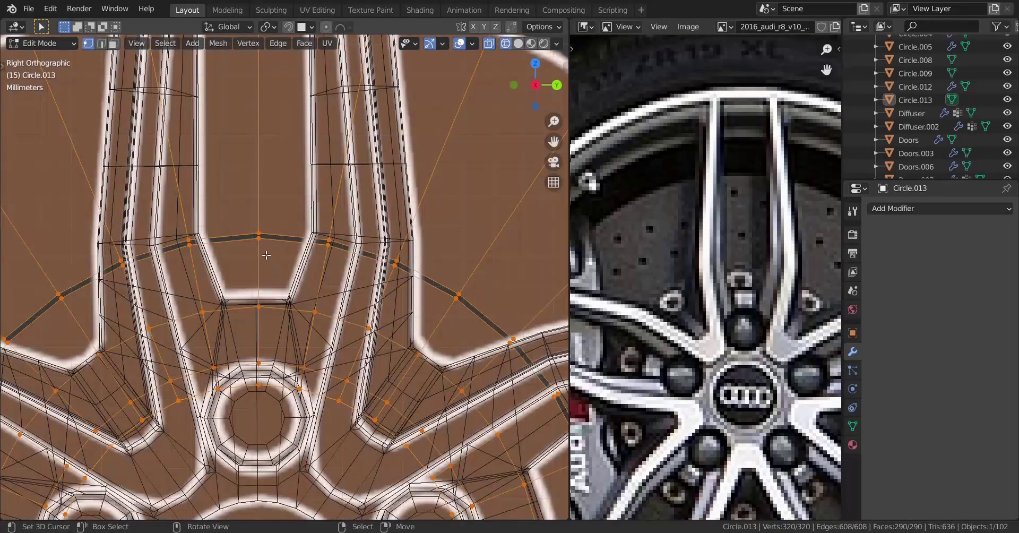
pyautogui.rightClick(266, 255)
pyautogui.press('z')
pyautogui.click(342, 264)
# Step: Duplicate the selected vertex and offset the copy about 0.015 m along negative Y and 0.007 m up along Z
pyautogui.hotkey('shift', 'd')
pyautogui.press('x')
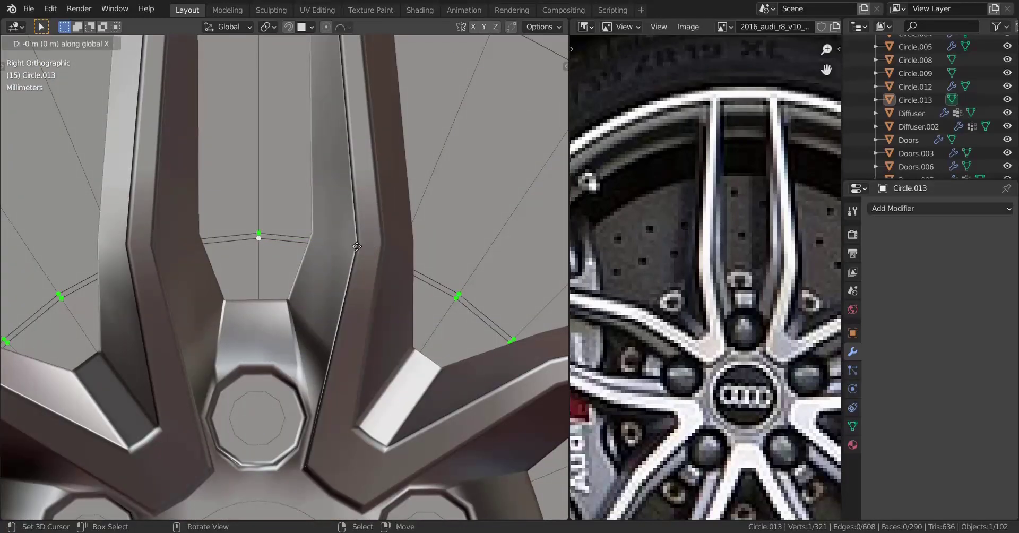
pyautogui.press('y')
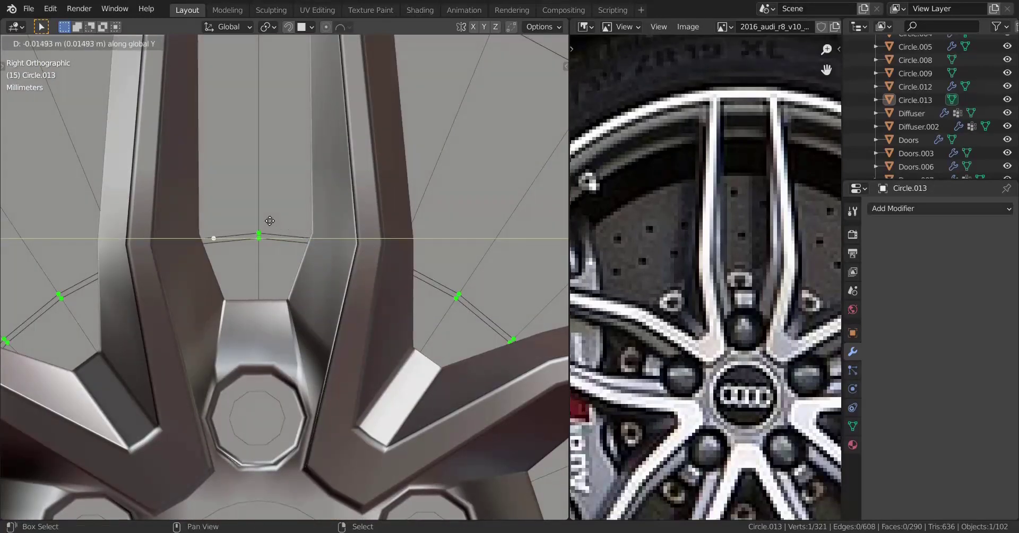
pyautogui.click(241, 211)
pyautogui.press('g')
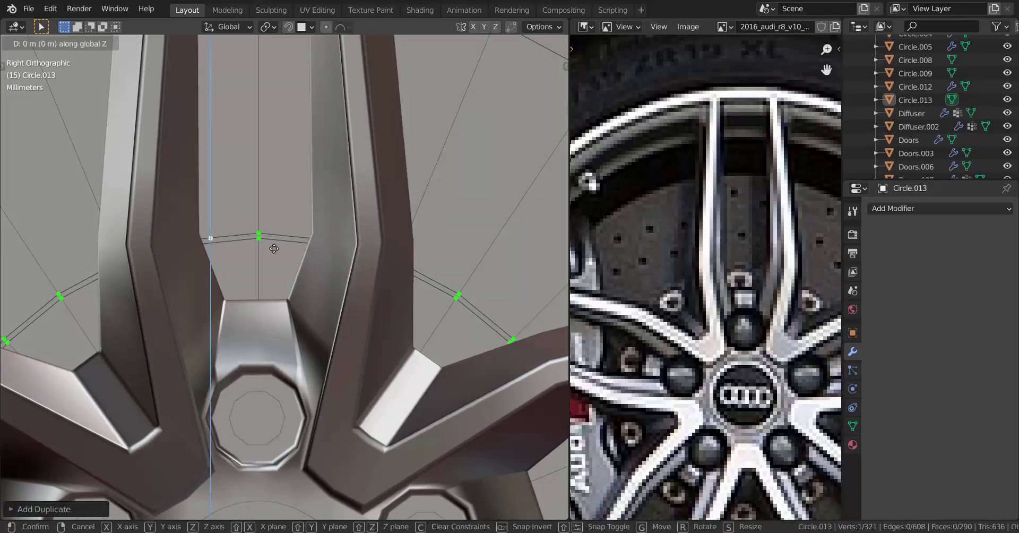
pyautogui.press('z')
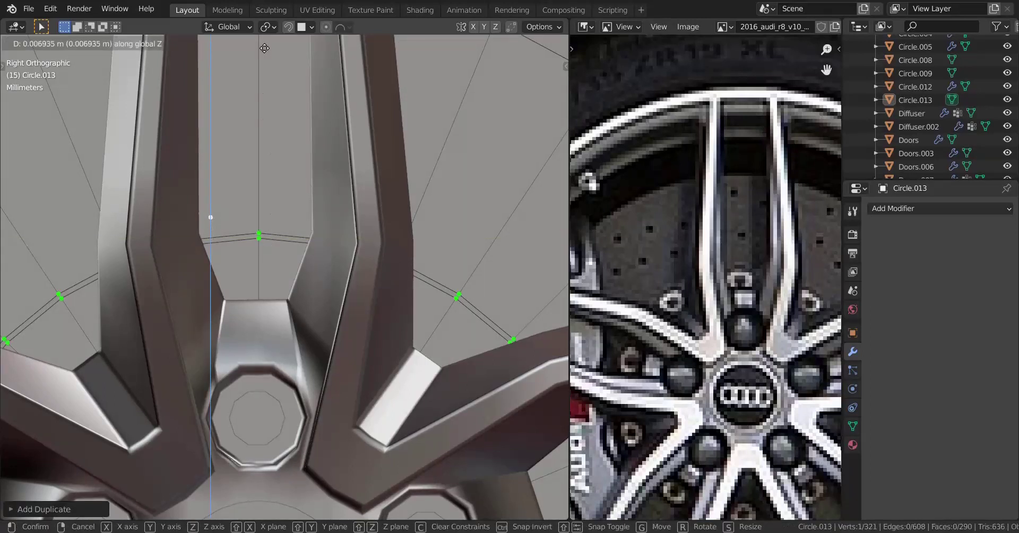
pyautogui.click(261, 58)
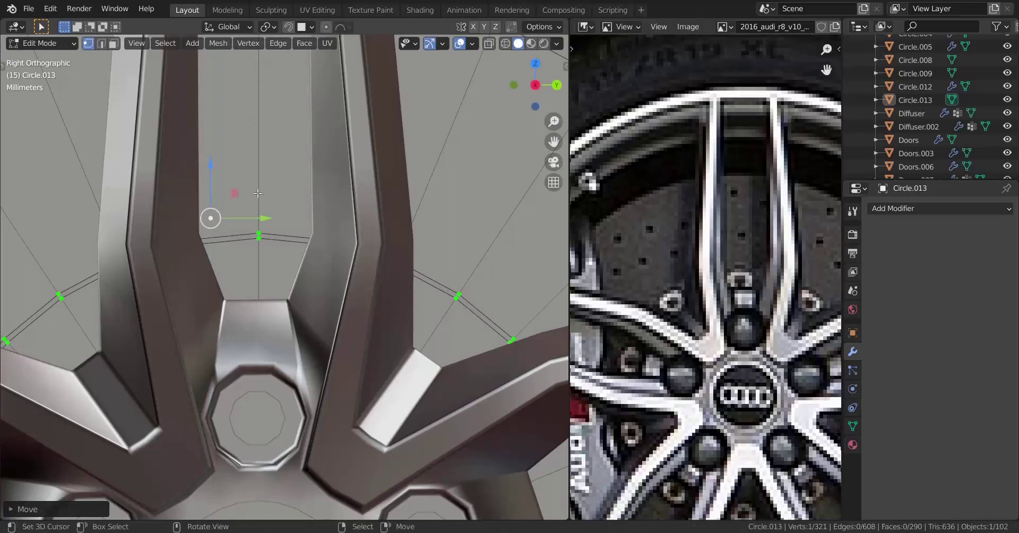
# Step: Extrude the vertex about 0.015 m down along Z, then the resulting edge about 0.029 m along Y into a rectangular face
pyautogui.press('e')
pyautogui.press('z')
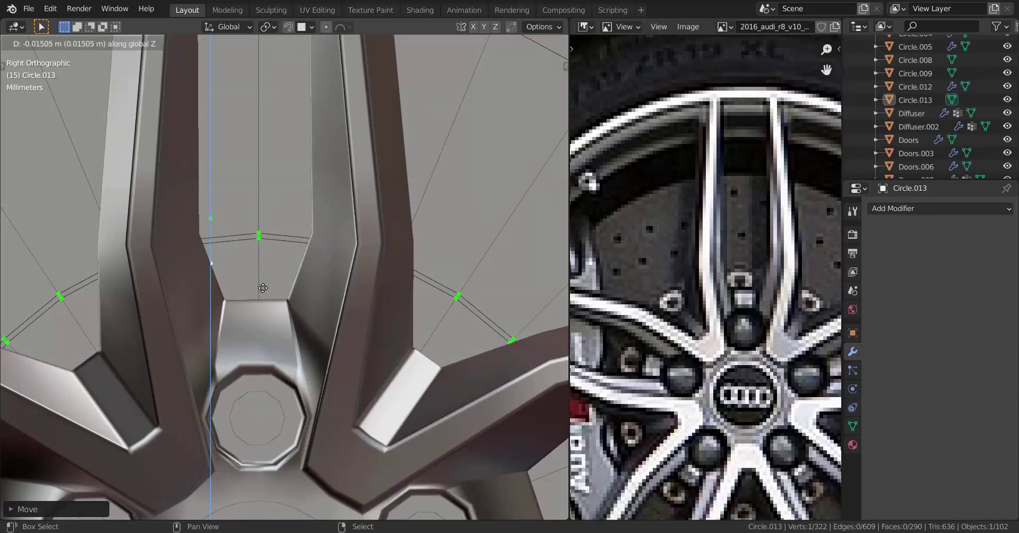
pyautogui.click(262, 291)
pyautogui.keyDown('shift'); pyautogui.click(211, 218); pyautogui.keyUp('shift')
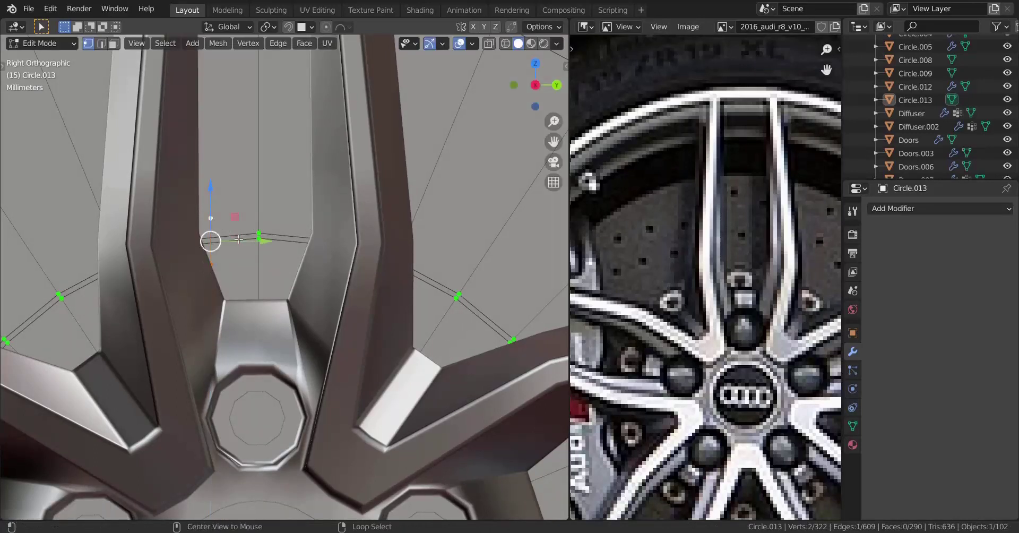
pyautogui.press('e')
pyautogui.press('y')
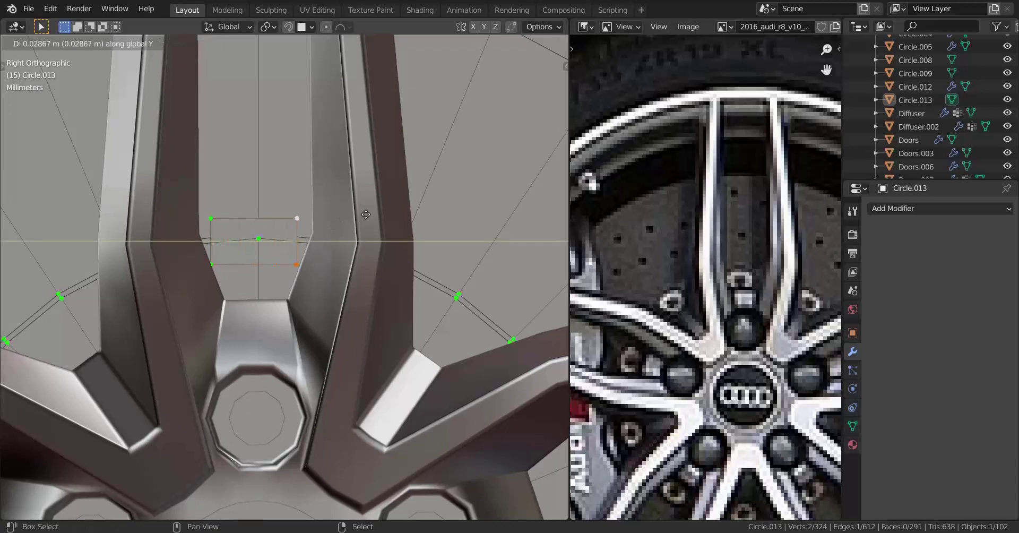
# Step: Extrude the short vertical edge about 30 mm along the global Y axis into a rectangular face between the two spokes
pyautogui.click(403, 188)
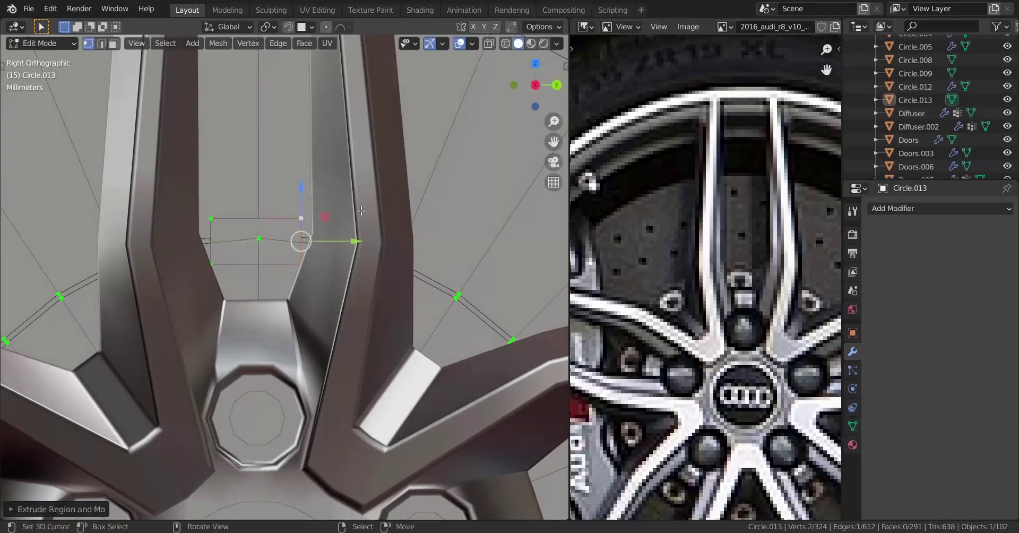
pyautogui.scroll(1, 350, 217)
pyautogui.hotkey('ctrl', 'r')
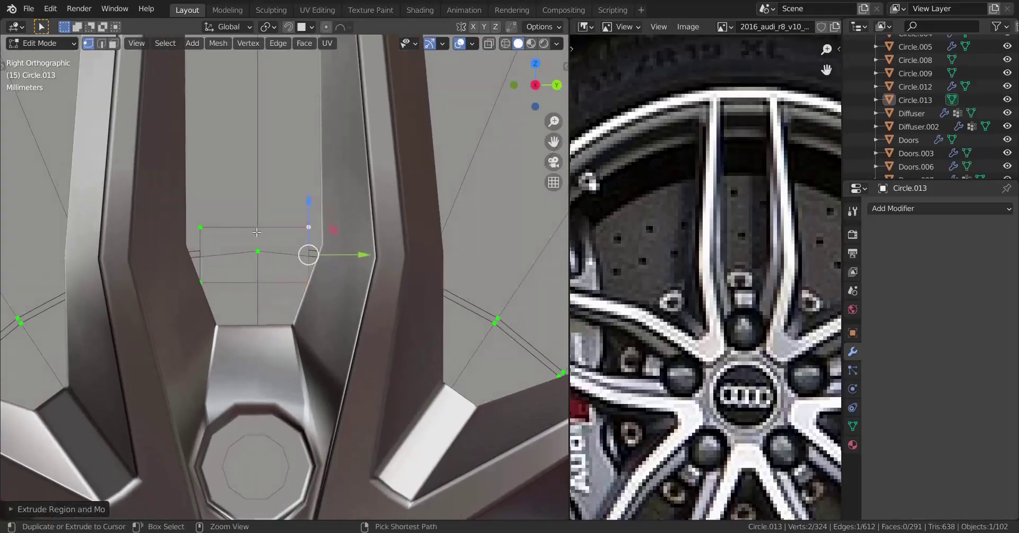
pyautogui.press('Escape')
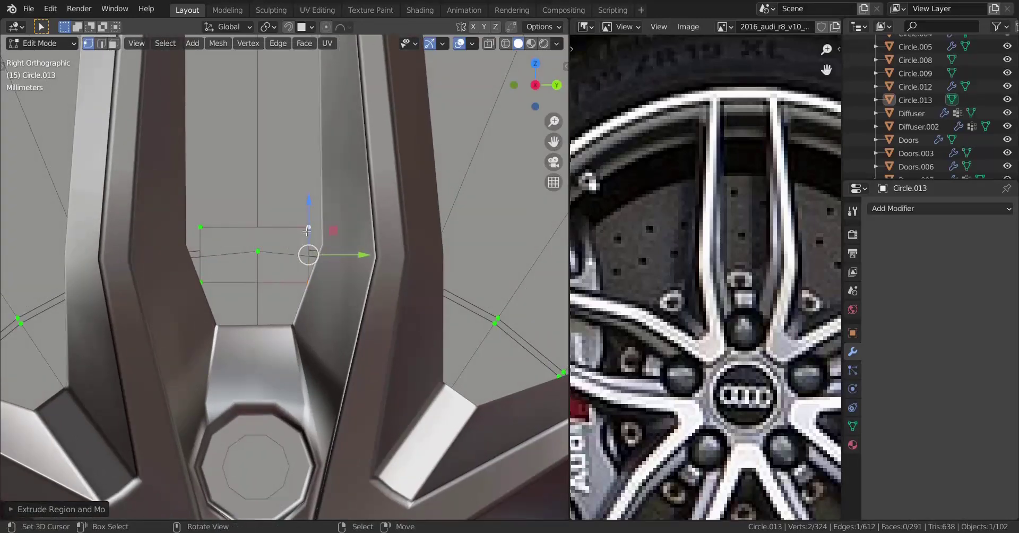
# Step: Select the whole linked rectangle between the spokes and move it in depth along the X axis
pyautogui.press('l')
pyautogui.moveTo(307, 231); pyautogui.dragTo(316, 259, button='middle')
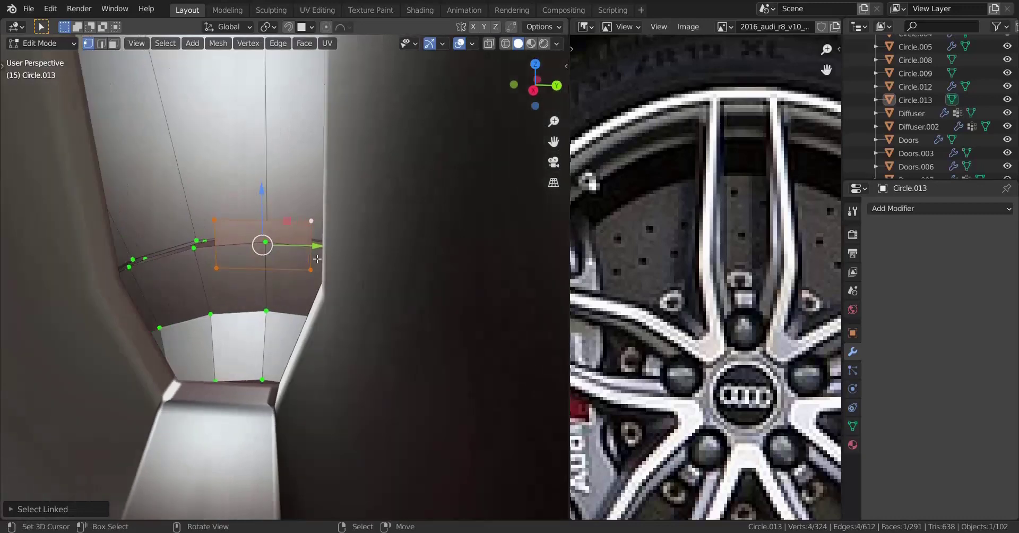
pyautogui.press('g')
pyautogui.click(305, 277)
pyautogui.press('KP_3')
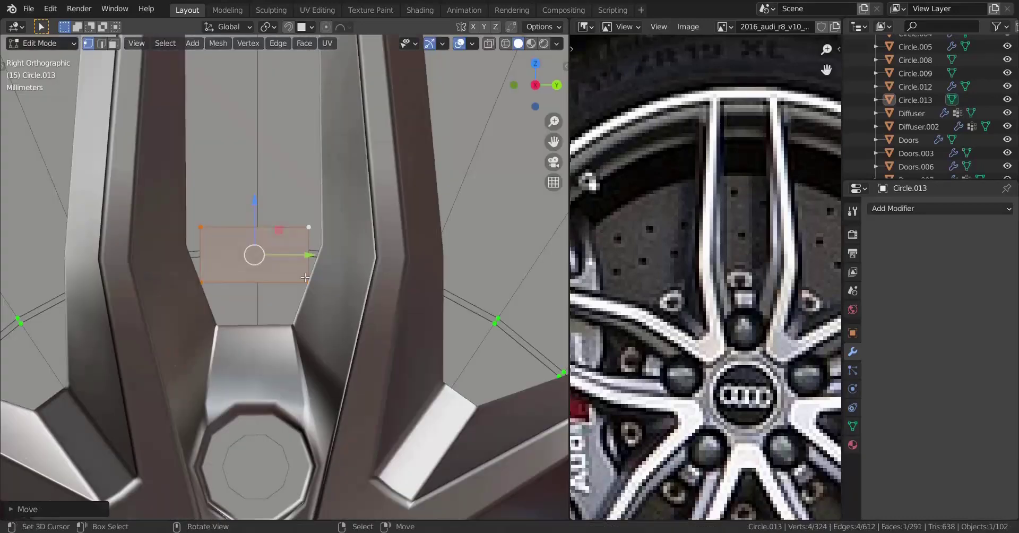
# Step: Add a vertical loop cut through the middle of the rectangle and bevel it about 8 mm into two parallel edges
pyautogui.scroll(2, 305, 277)
pyautogui.hotkey('ctrl', 'r')
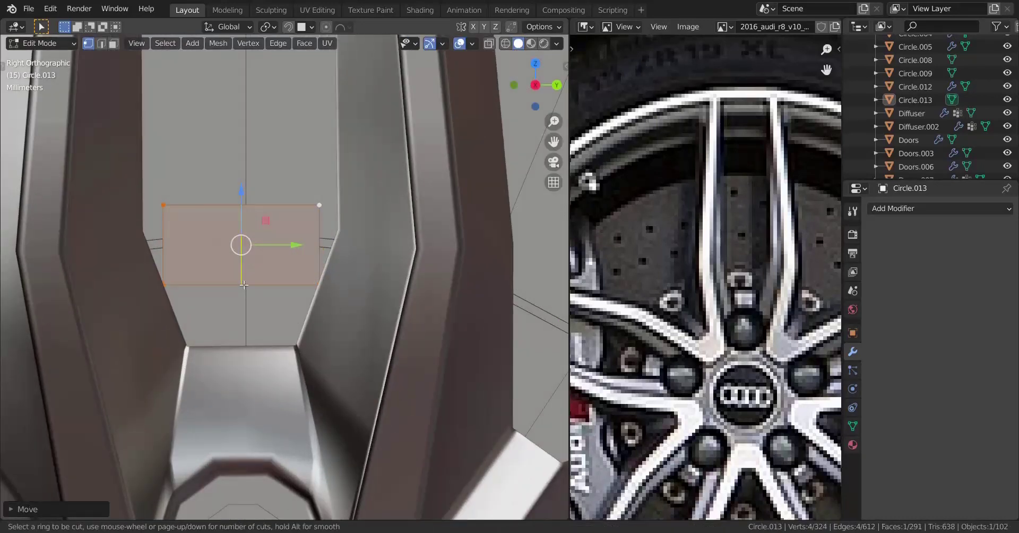
pyautogui.click(244, 285)
pyautogui.rightClick(242, 245)
pyautogui.hotkey('ctrl', 'b')
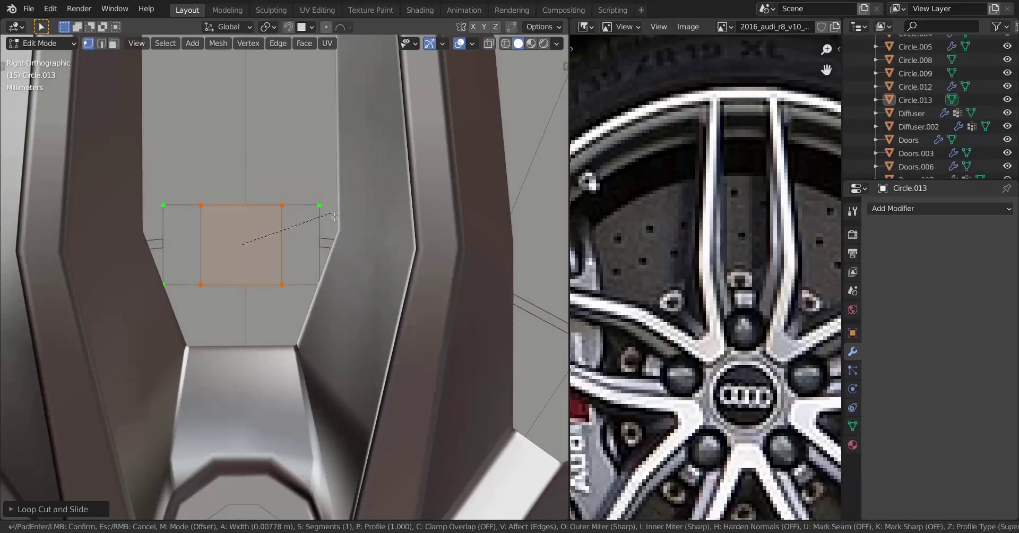
pyautogui.click(327, 220)
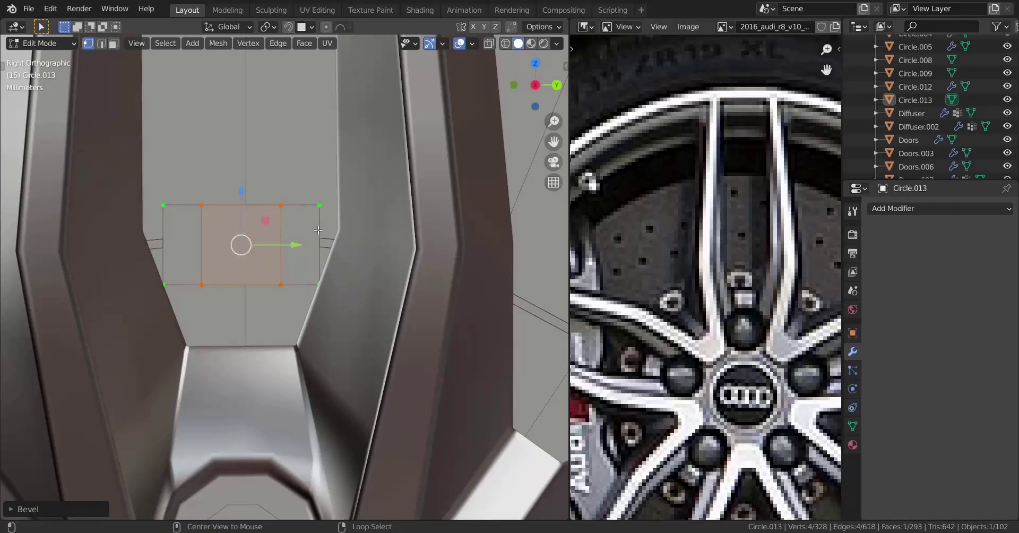
# Step: Edge-slide the rectangle's two outer side edges outward toward the spokes, each by a factor of roughly 0.36
pyautogui.click(319, 244)
pyautogui.press('g')
pyautogui.press('g')
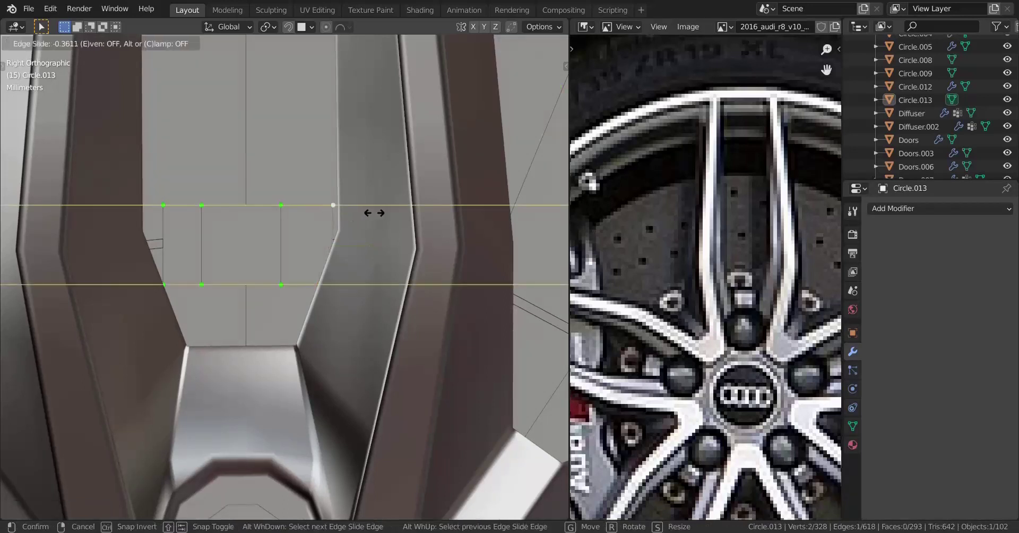
pyautogui.click(374, 212)
pyautogui.click(169, 228)
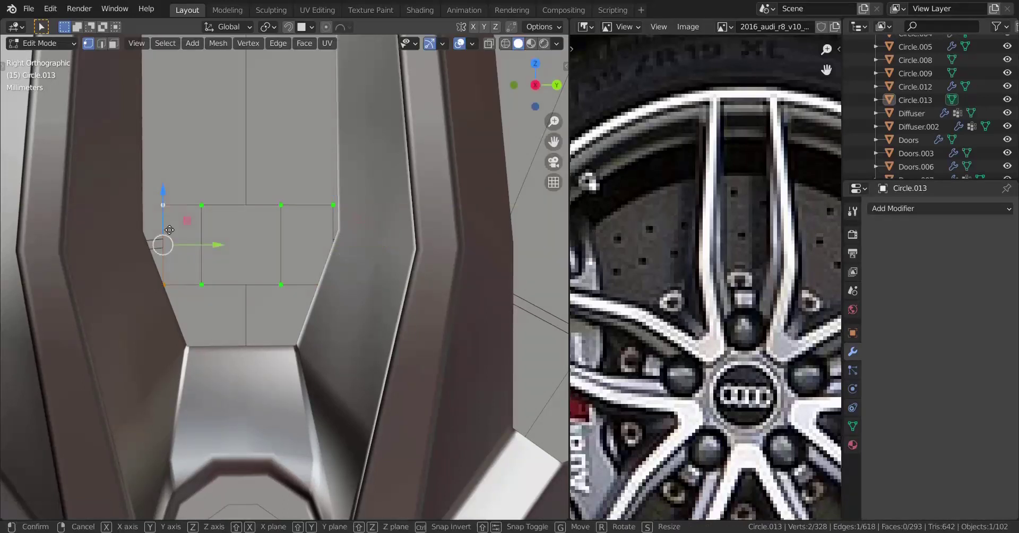
pyautogui.press('g')
pyautogui.press('g')
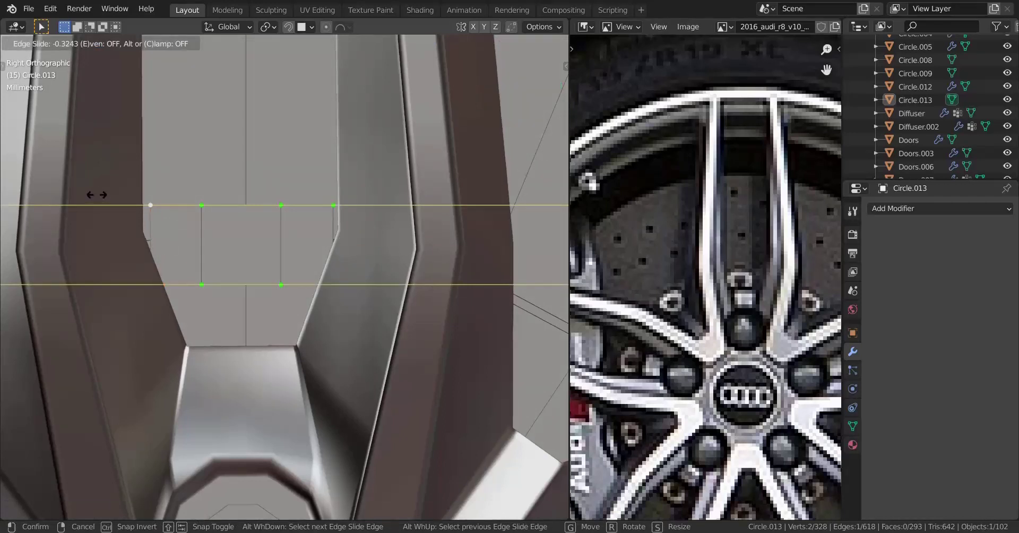
pyautogui.click(86, 183)
# Step: Dissolve the vertices of the two inner vertical edges in the rectangle
pyautogui.keyDown('alt'); pyautogui.click(223, 237); pyautogui.keyUp('alt')
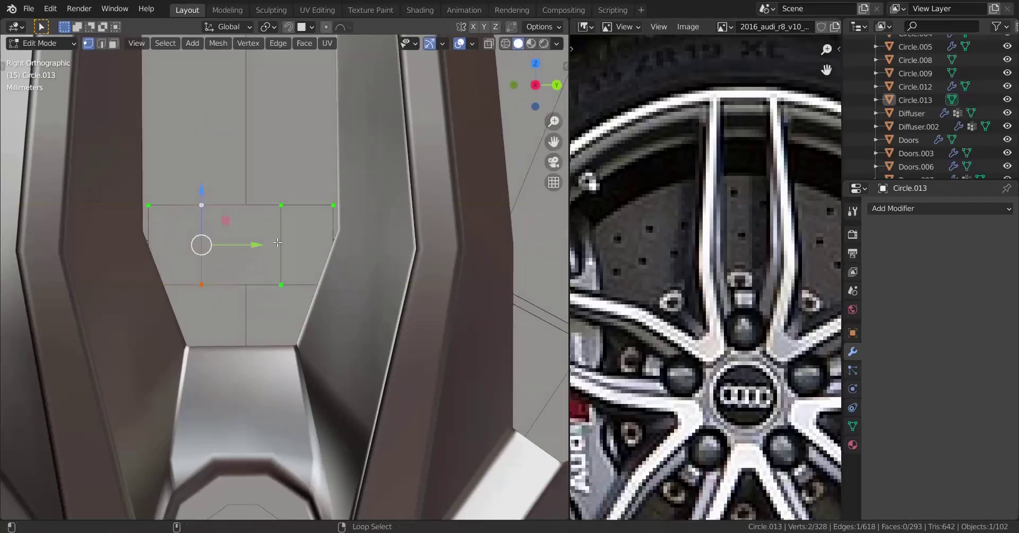
pyautogui.press('x')
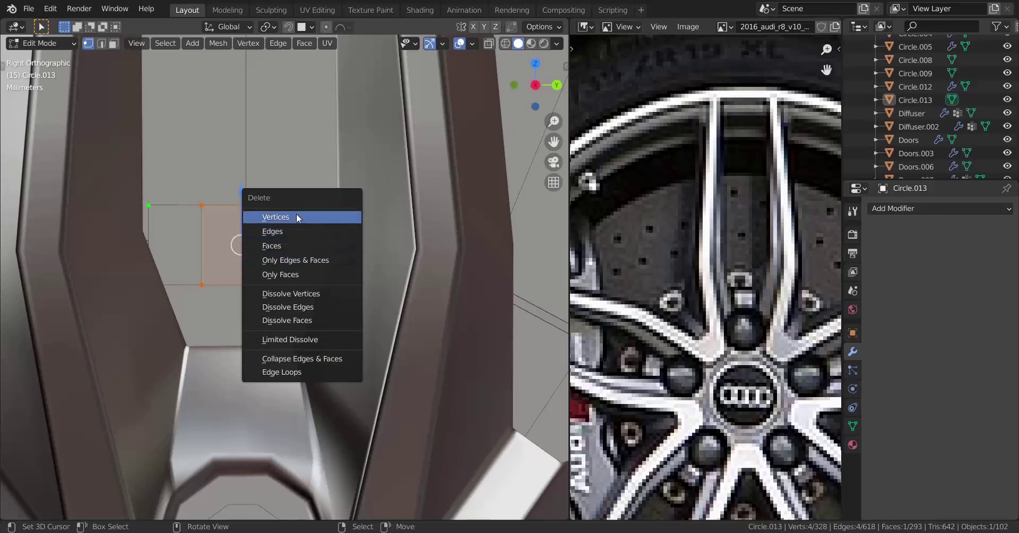
pyautogui.click(292, 294)
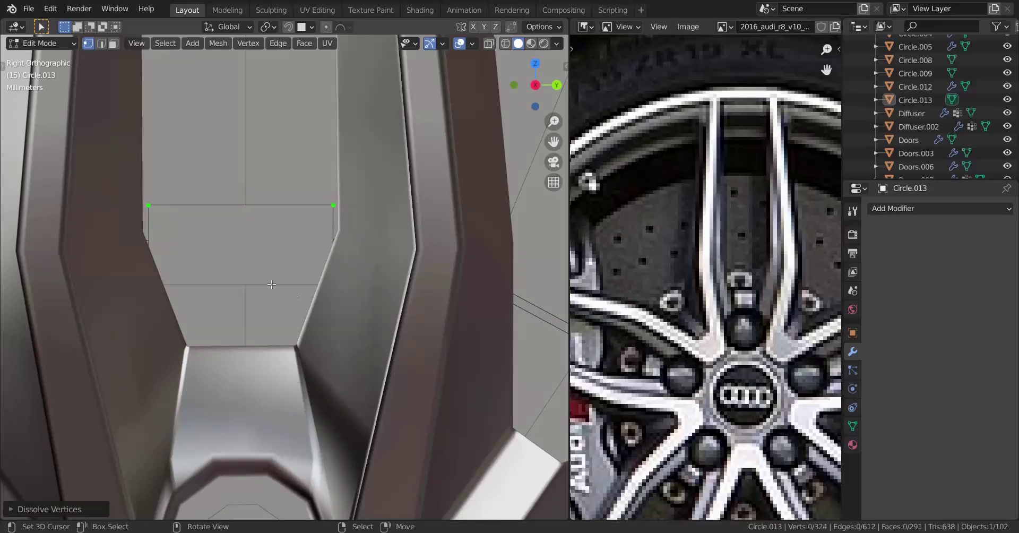
# Step: Cut a new centred vertical loop in the widened rectangle and bevel it so the middle face spans about 60% of the width
pyautogui.hotkey('ctrl', 'r')
pyautogui.click(253, 283)
pyautogui.rightClick(253, 283)
pyautogui.hotkey('ctrl', 'b')
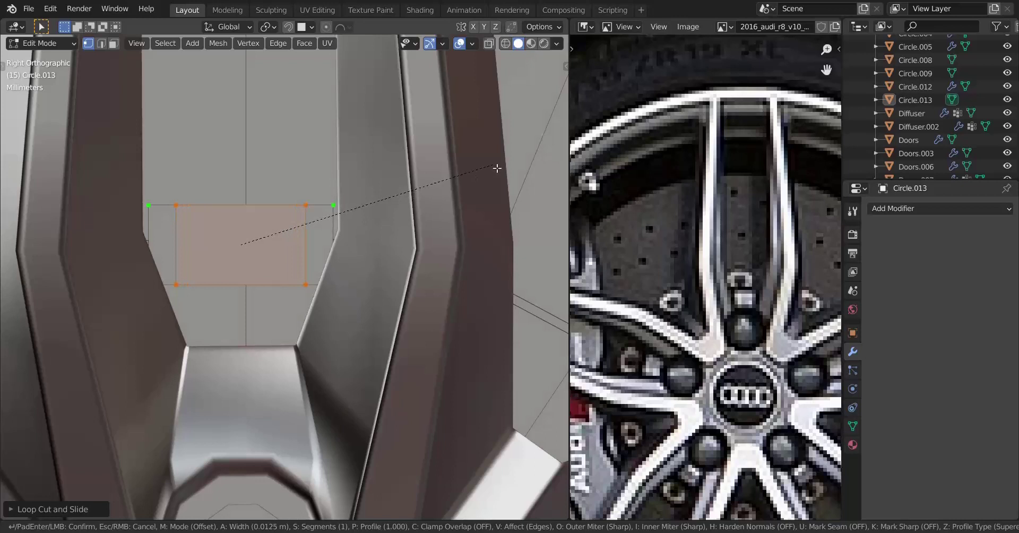
pyautogui.click(404, 194)
pyautogui.scroll(2, 306, 235)
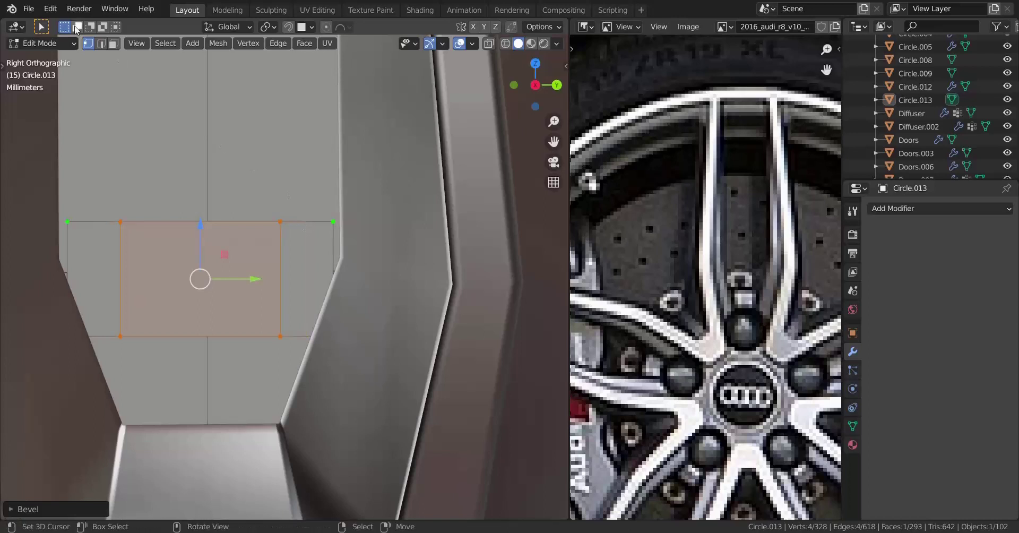
# Step: Add two vertical loop cuts to the side section on the positive Y side and dissolve the outer one, keeping the inner edge
pyautogui.click(101, 43)
pyautogui.hotkey('ctrl', 'r')
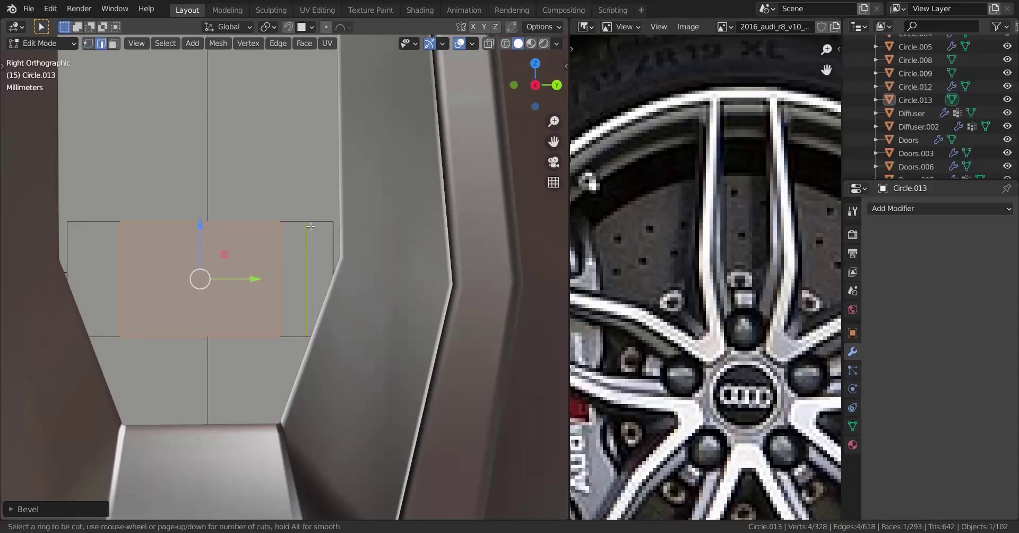
pyautogui.scroll(1, 311, 226)
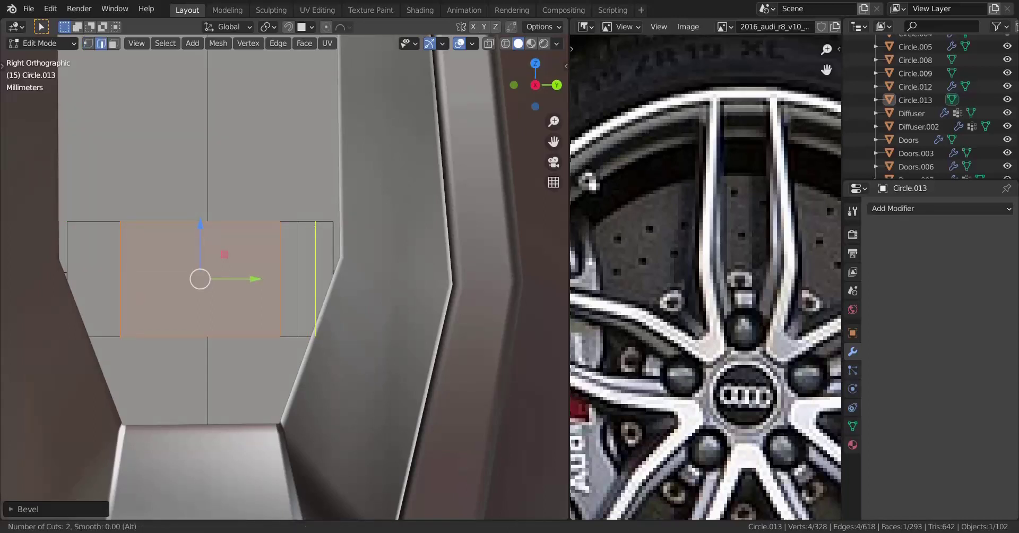
pyautogui.click(311, 226)
pyautogui.keyDown('shift'); pyautogui.rightClick(305, 241); pyautogui.keyUp('shift')
pyautogui.press('x')
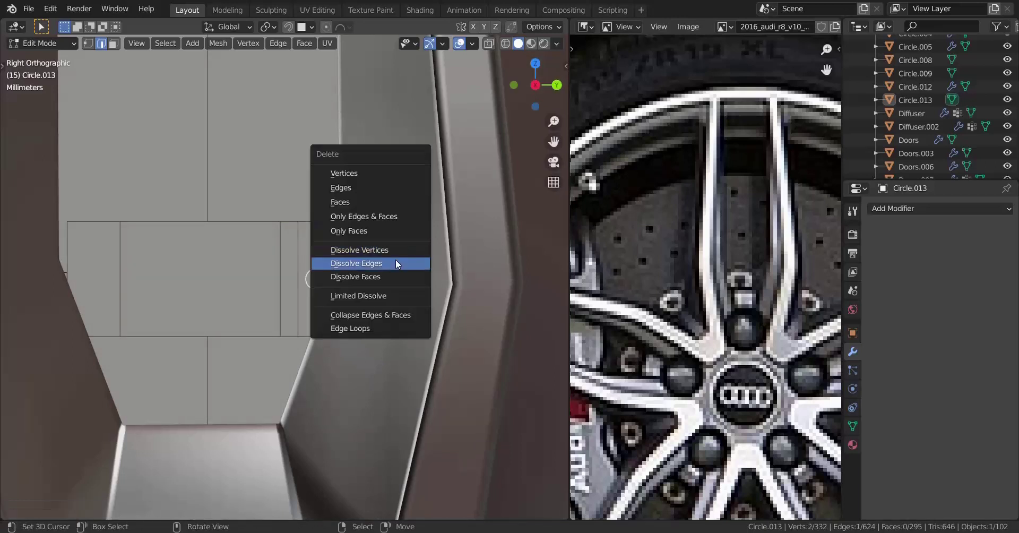
pyautogui.click(356, 264)
# Step: Add two vertical loop cuts to the opposite side section and dissolve the outer one to match the first side
pyautogui.hotkey('ctrl', 'r')
pyautogui.click(108, 223)
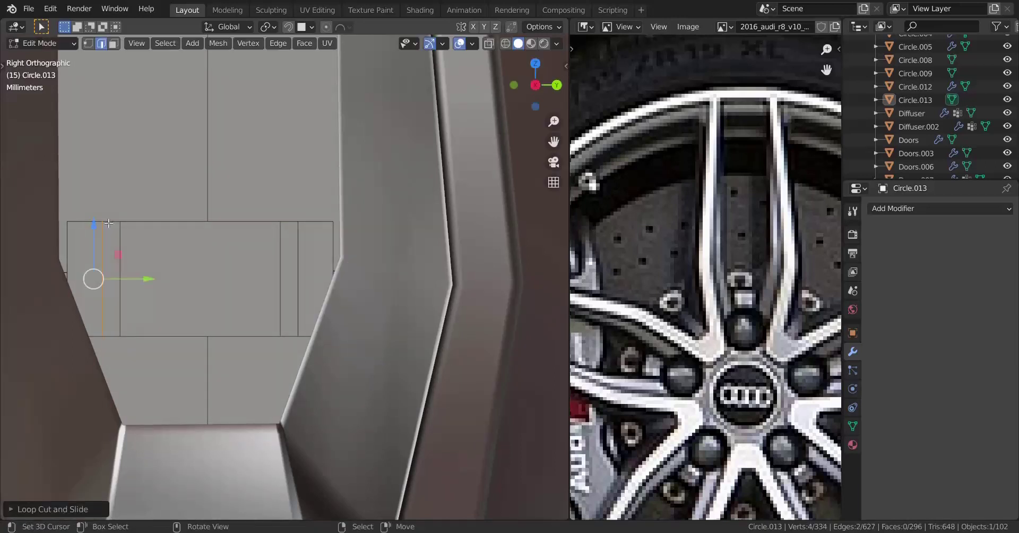
pyautogui.keyDown('shift'); pyautogui.rightClick(108, 244); pyautogui.keyUp('shift')
pyautogui.press('x')
pyautogui.click(293, 247)
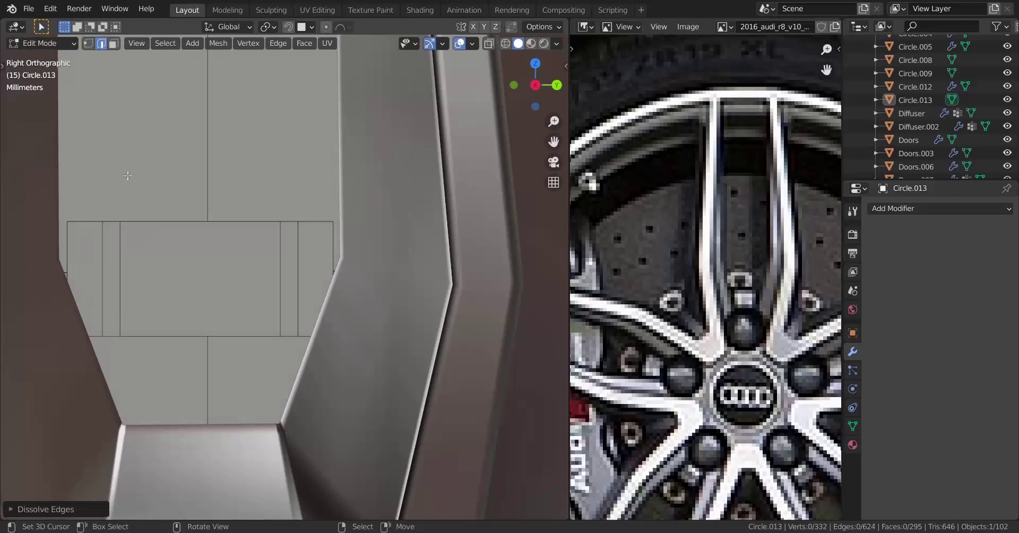
# Step: Move the large middle face of the strip forward along the global X axis so the narrow neighbouring faces slope
pyautogui.click(113, 46)
pyautogui.rightClick(220, 293)
pyautogui.scroll(-1, 221, 293)
pyautogui.moveTo(221, 293); pyautogui.dragTo(193, 315, button='middle')
pyautogui.scroll(-2, 192, 315)
pyautogui.scroll(-3, 193, 315)
pyautogui.press('g')
pyautogui.press('x')
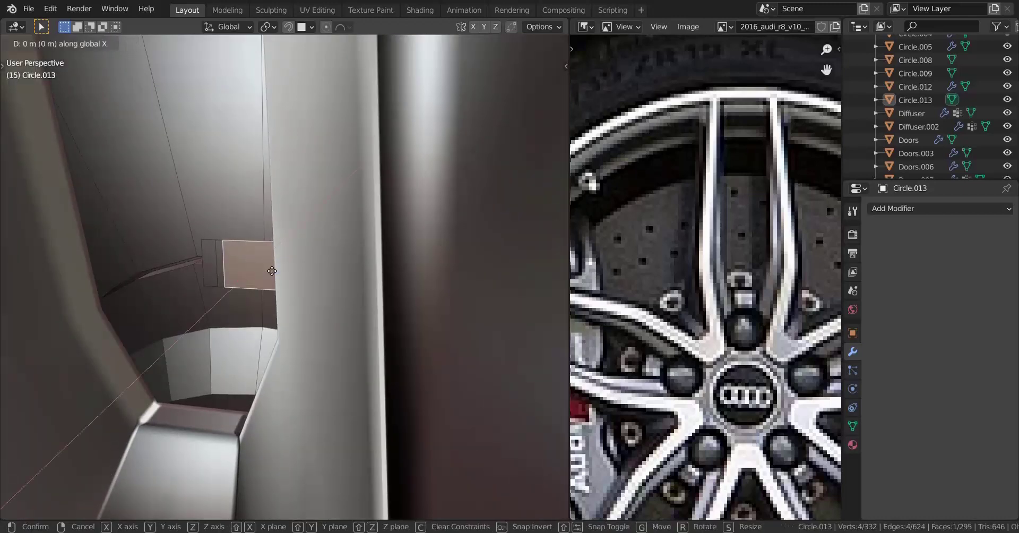
pyautogui.click(260, 320)
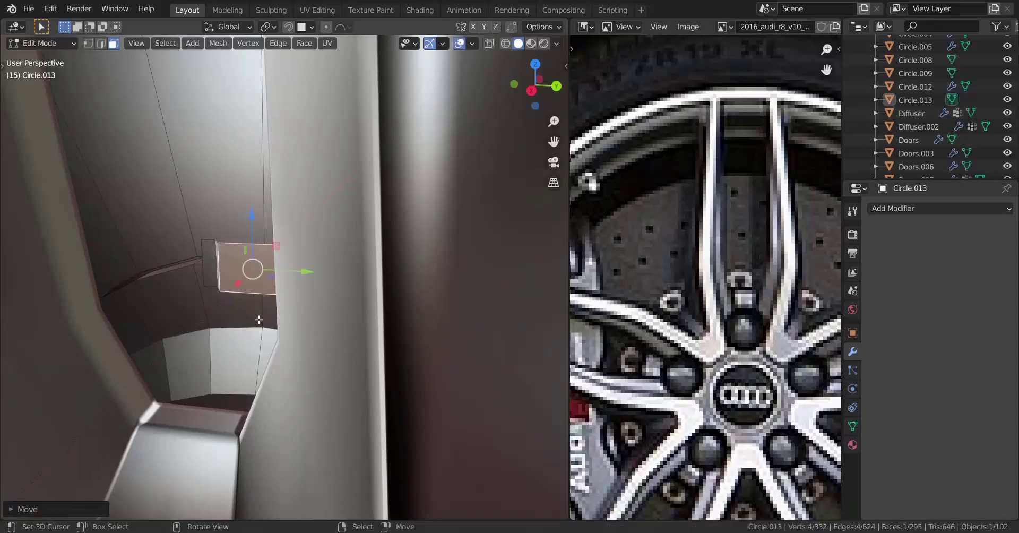
# Step: Scale the raised middle face narrower along the global Y axis
pyautogui.press('KP_3')
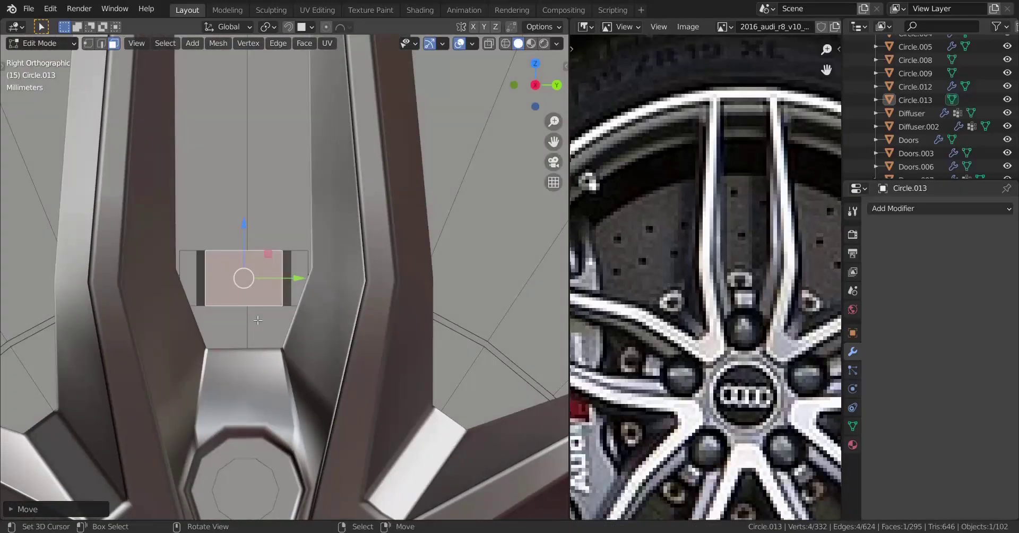
pyautogui.scroll(3, 258, 320)
pyautogui.press('s')
pyautogui.press('y')
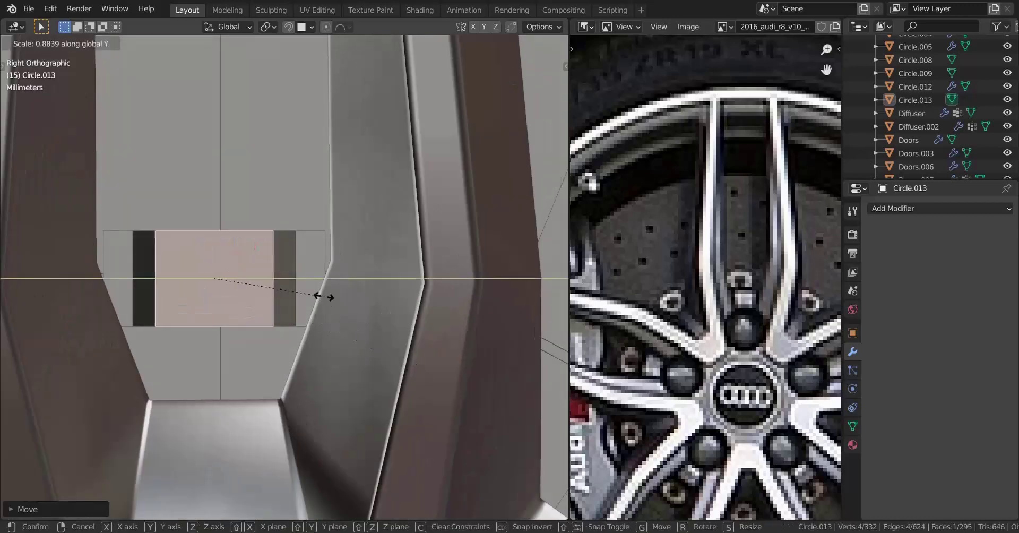
pyautogui.click(306, 282)
# Step: Move the narrowed middle face slightly further forward along the global X axis
pyautogui.moveTo(305, 282); pyautogui.dragTo(299, 279, button='middle')
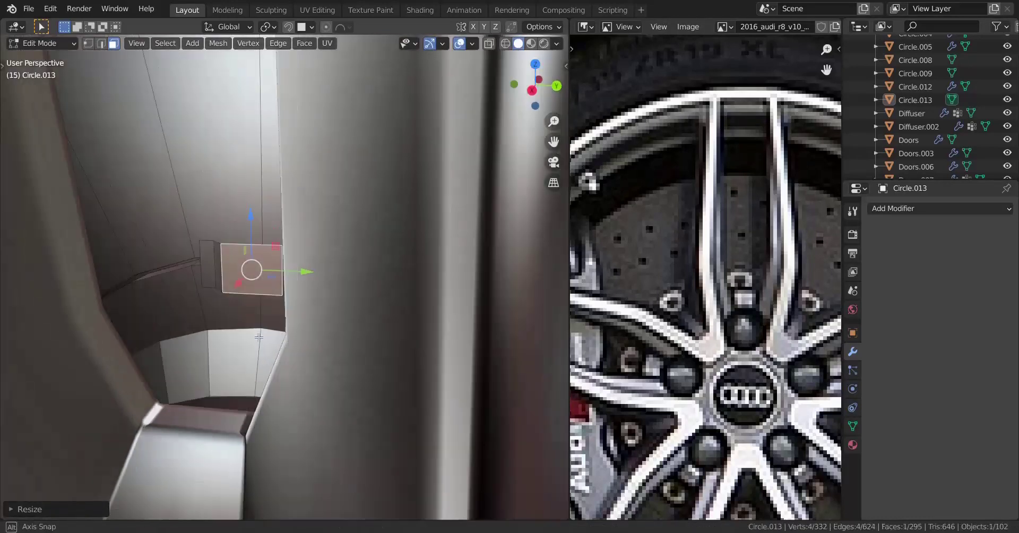
pyautogui.press('g')
pyautogui.press('x')
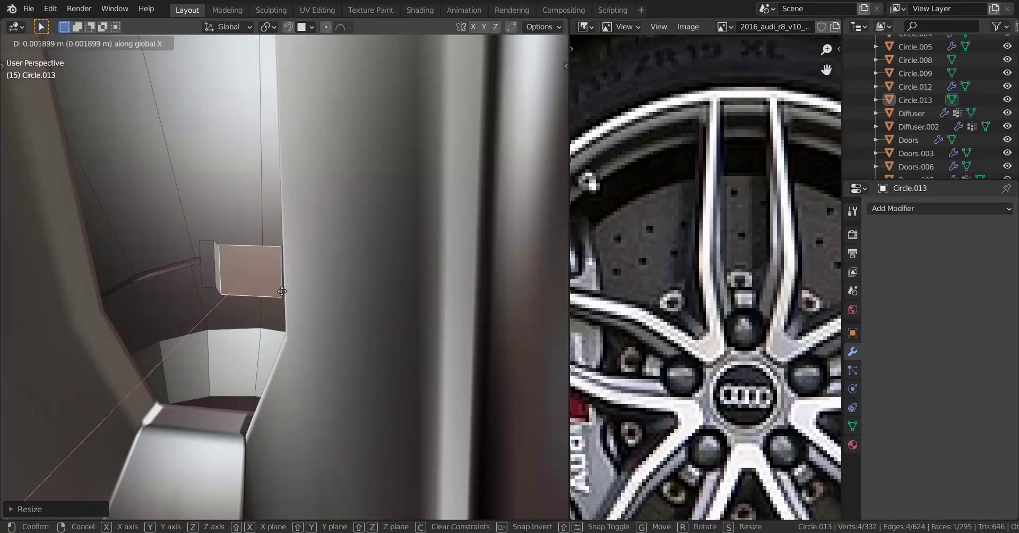
pyautogui.click(265, 305)
# Step: Select all linked faces of the stepped strip and extrude them backward to give the piece thickness
pyautogui.scroll(-4, 265, 306)
pyautogui.scroll(-5, 265, 307)
pyautogui.scroll(8, 268, 319)
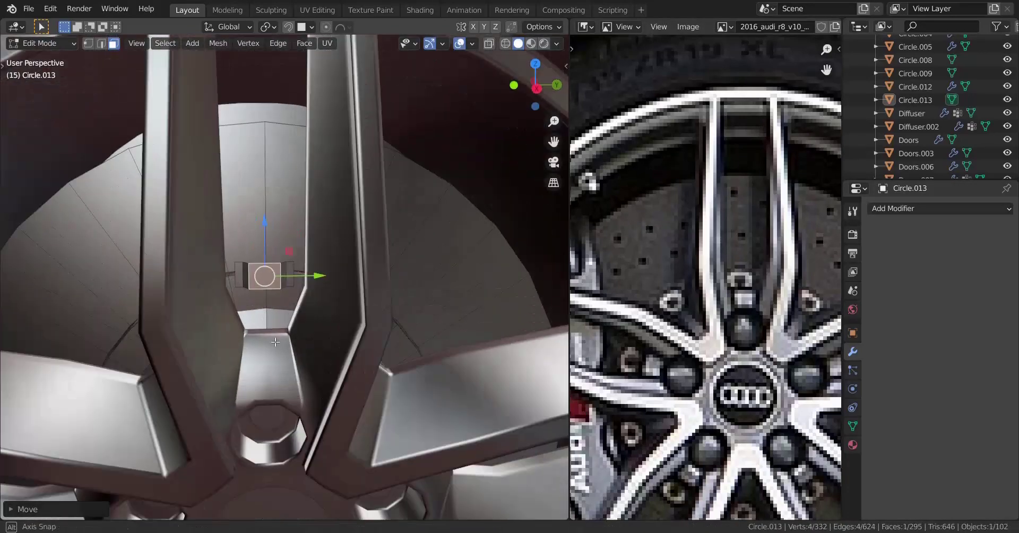
pyautogui.press('KP_3')
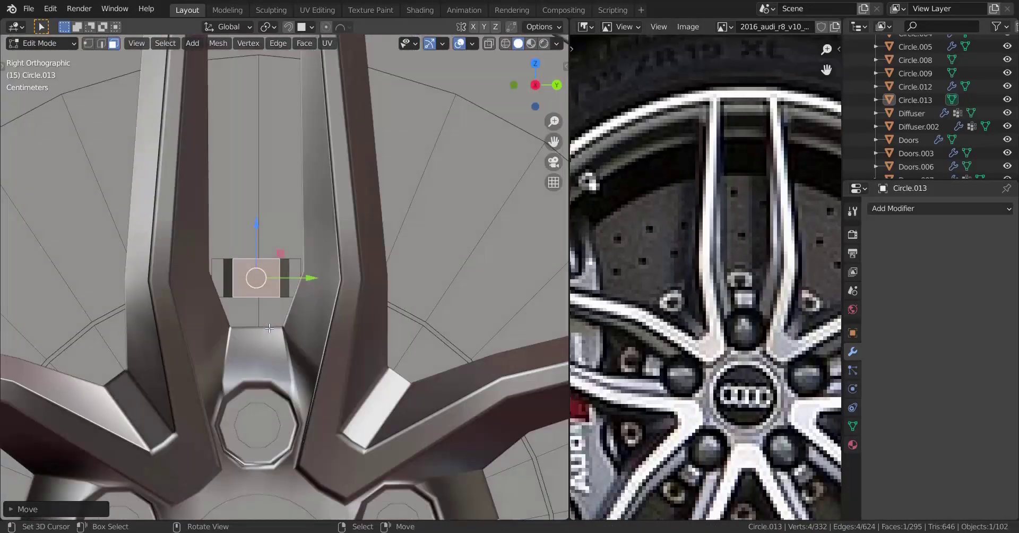
pyautogui.scroll(4, 269, 329)
pyautogui.moveTo(269, 327); pyautogui.dragTo(311, 294, button='middle')
pyautogui.press('a')
pyautogui.click(312, 280)
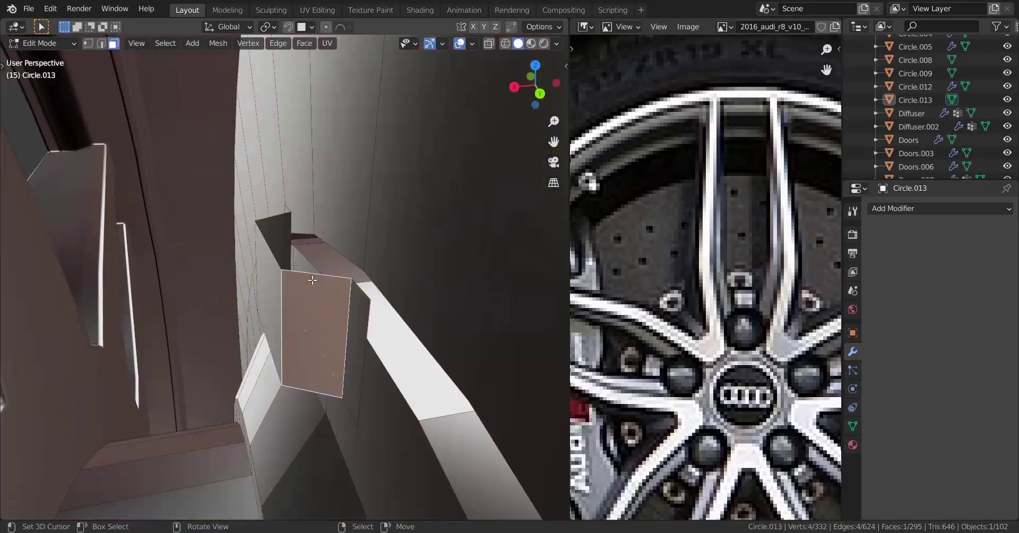
pyautogui.hotkey('ctrl', 'l')
pyautogui.press('e')
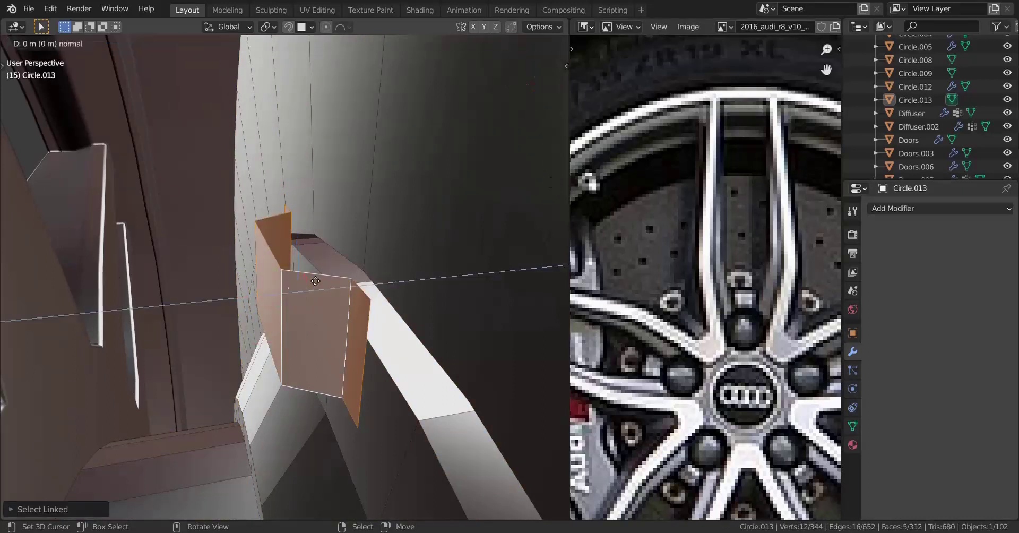
pyautogui.click(432, 241)
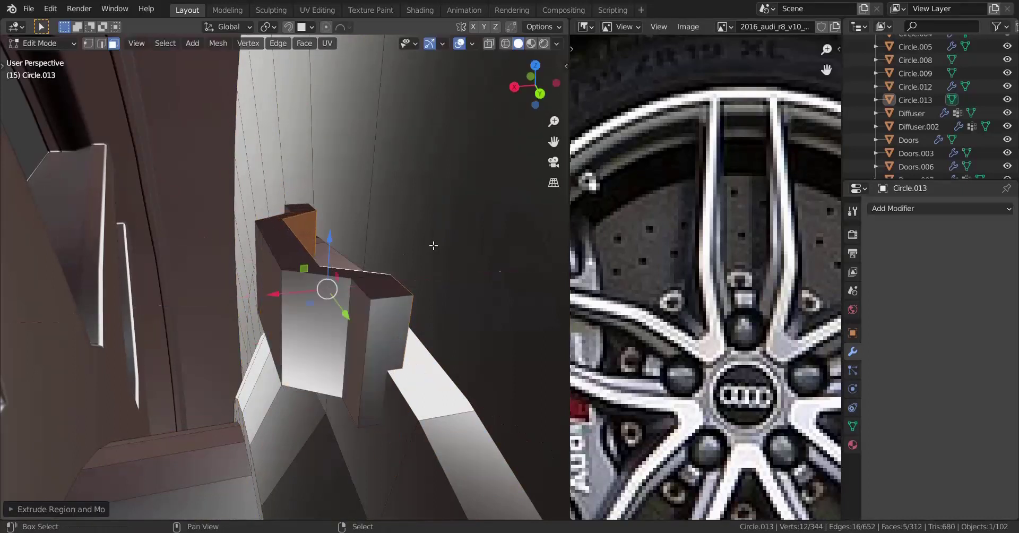
# Step: Flatten the extruded back faces by scaling them to 0 along the global X axis
pyautogui.press('s')
pyautogui.write('x')
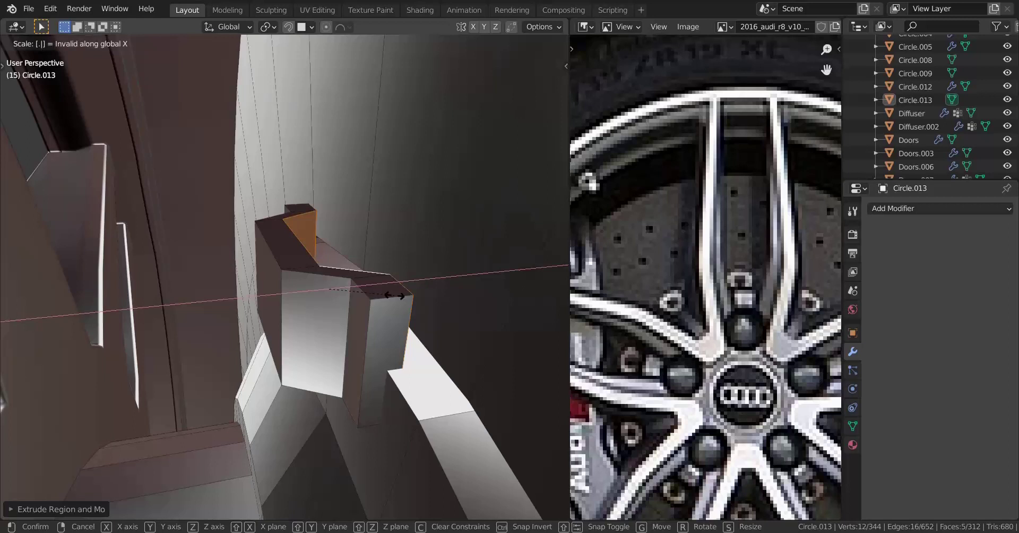
pyautogui.write('0')
pyautogui.press('Return')
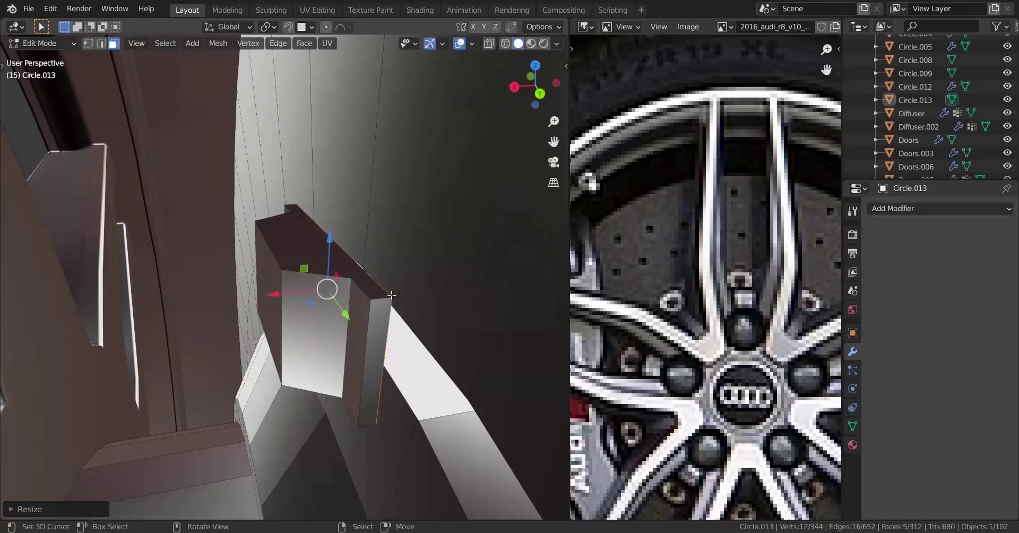
pyautogui.keyDown('shift'); pyautogui.moveTo(392, 295); pyautogui.dragTo(329, 331, button='middle'); pyautogui.keyUp('shift')
pyautogui.scroll(1, 329, 331)
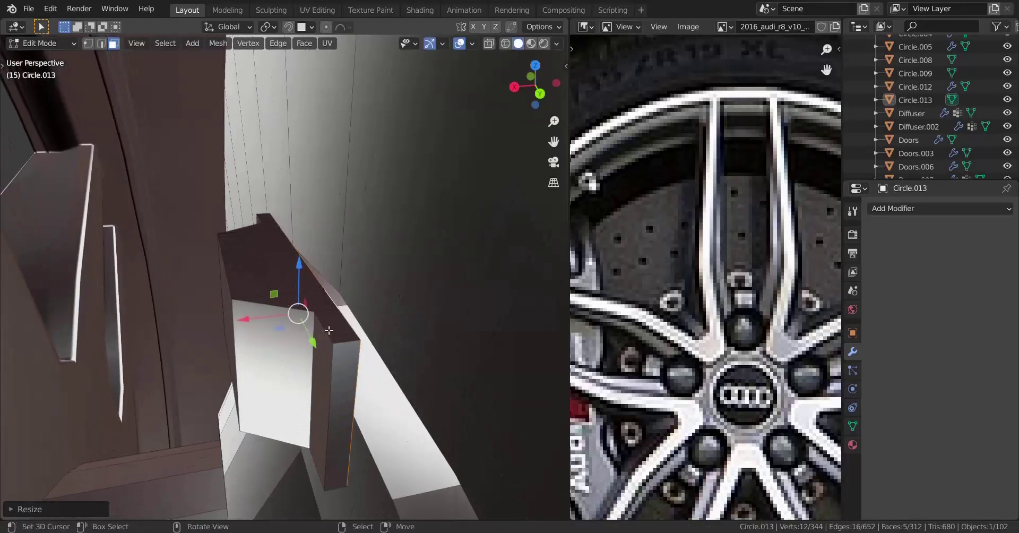
# Step: Move the flattened back faces slightly along the global X axis and delete those faces
pyautogui.moveTo(251, 321); pyautogui.dragTo(266, 321)
pyautogui.press('x')
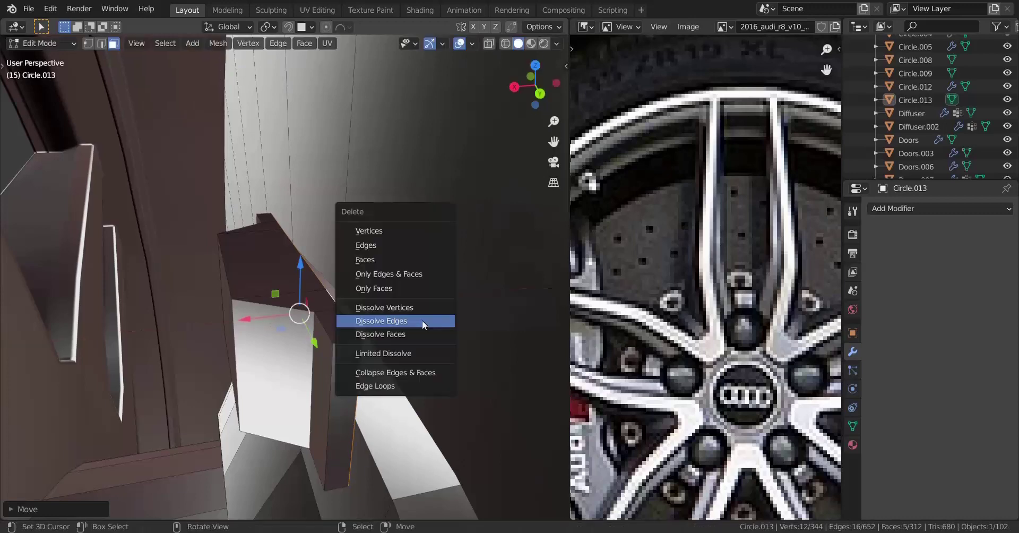
pyautogui.click(377, 263)
pyautogui.scroll(-2, 371, 276)
pyautogui.moveTo(320, 317); pyautogui.dragTo(321, 341, button='middle')
pyautogui.scroll(1, 320, 341)
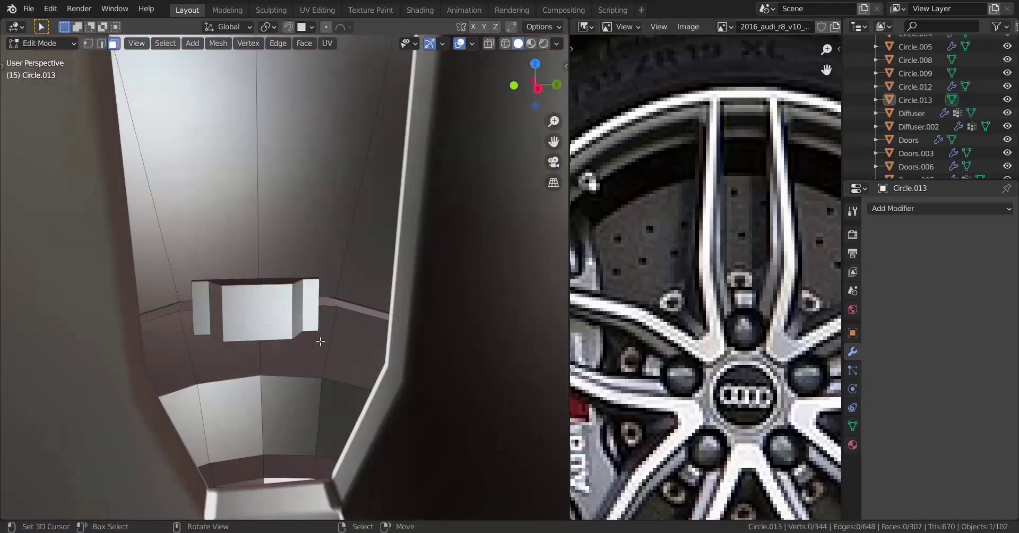
# Step: Snap the 3D cursor to the middle face of the stepped piece, and save the file from Object Mode
pyautogui.press('KP_1')
pyautogui.press('KP_3')
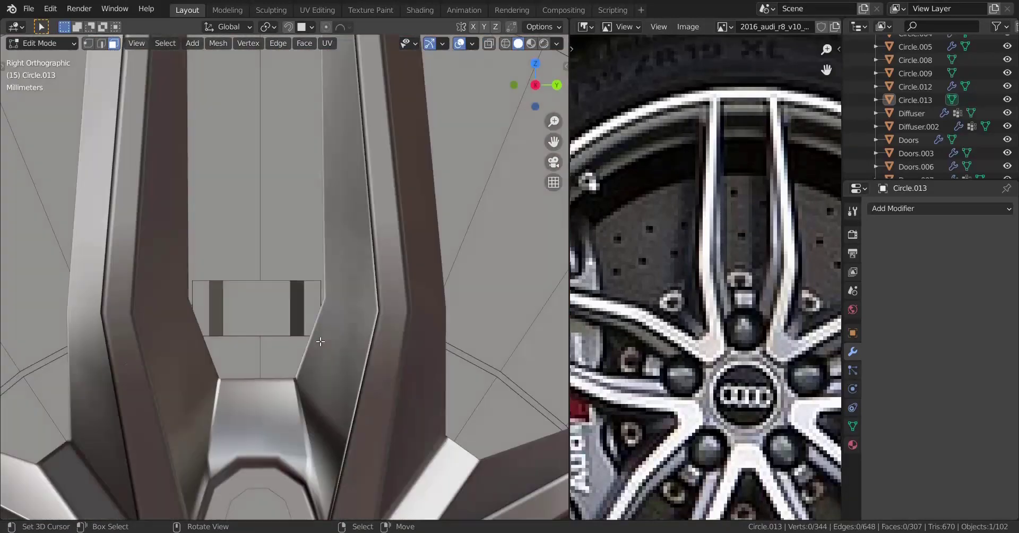
pyautogui.scroll(2, 321, 341)
pyautogui.scroll(-3, 320, 341)
pyautogui.scroll(2, 321, 341)
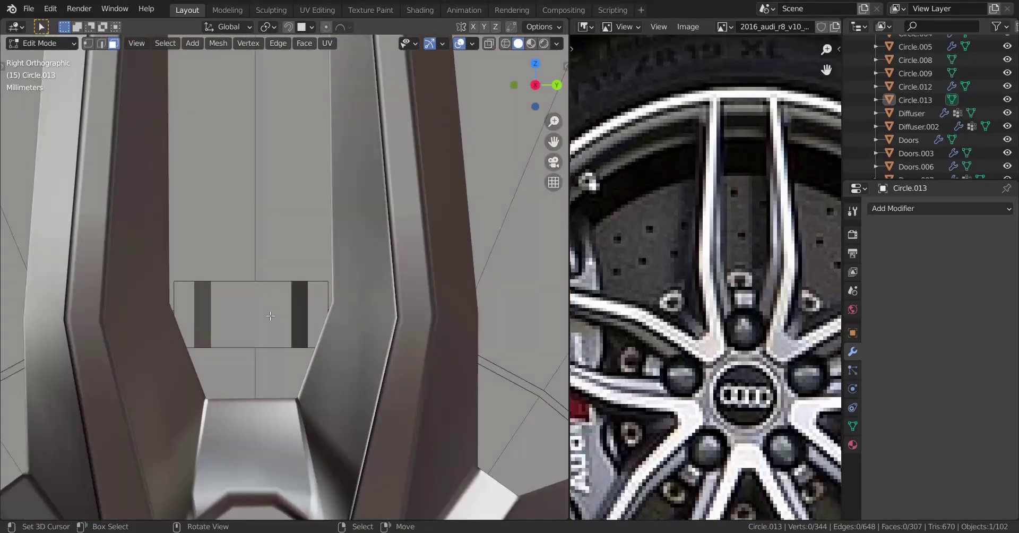
pyautogui.rightClick(272, 317)
pyautogui.hotkey('shift', 's')
pyautogui.click(396, 366)
pyautogui.press('Tab')
pyautogui.scroll(-5, 327, 307)
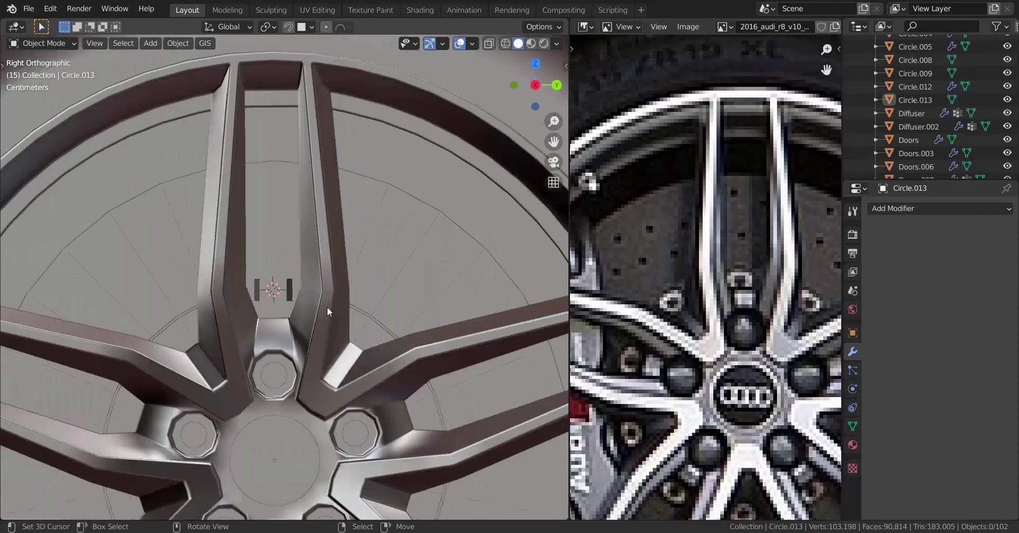
pyautogui.scroll(-1, 339, 284)
pyautogui.hotkey('ctrl', 's')
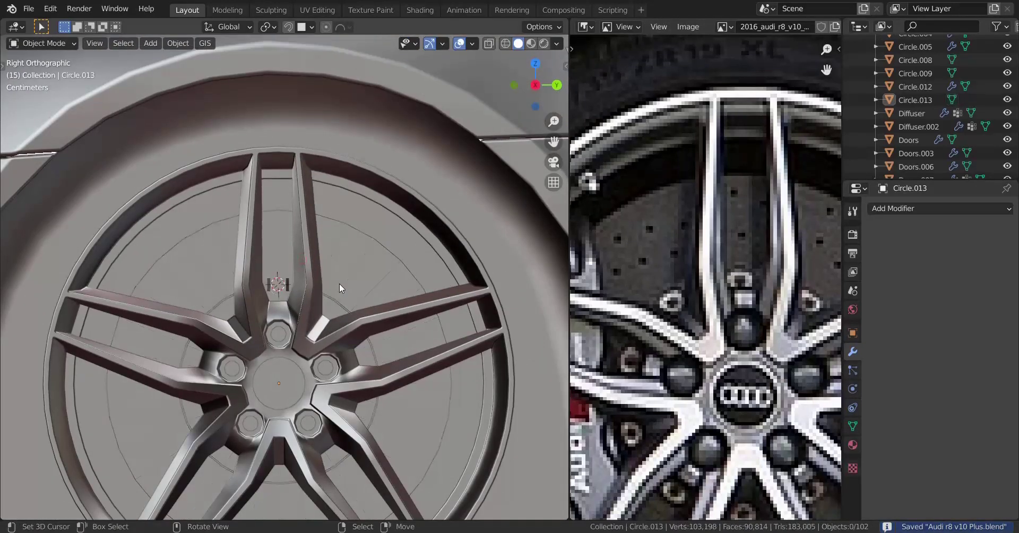
# Step: Add a hex-head bolt mesh at the 3D cursor, keeping the BOLT model
pyautogui.scroll(-1, 345, 243)
pyautogui.scroll(-2, 349, 269)
pyautogui.scroll(2, 353, 262)
pyautogui.scroll(-2, 352, 262)
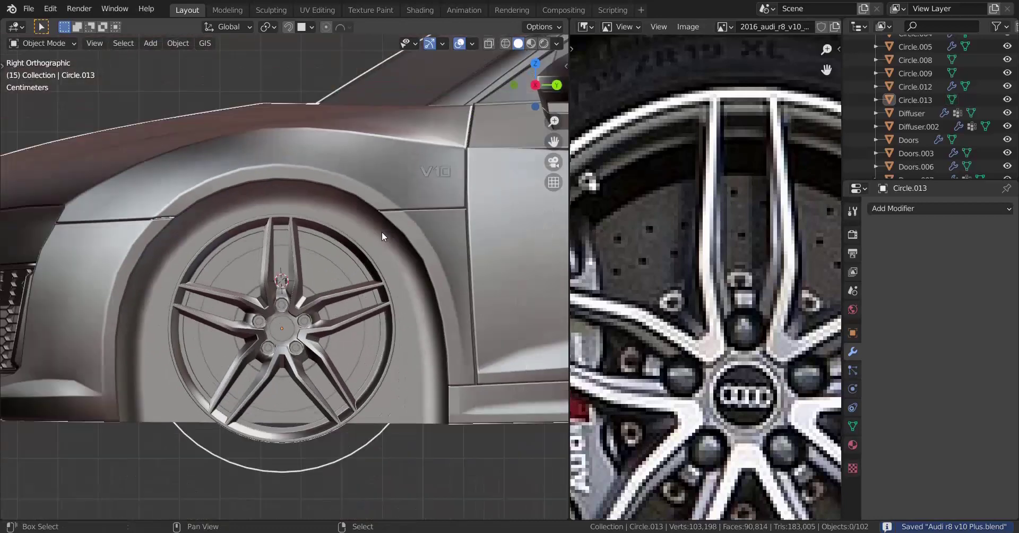
pyautogui.hotkey('shift', 'a')
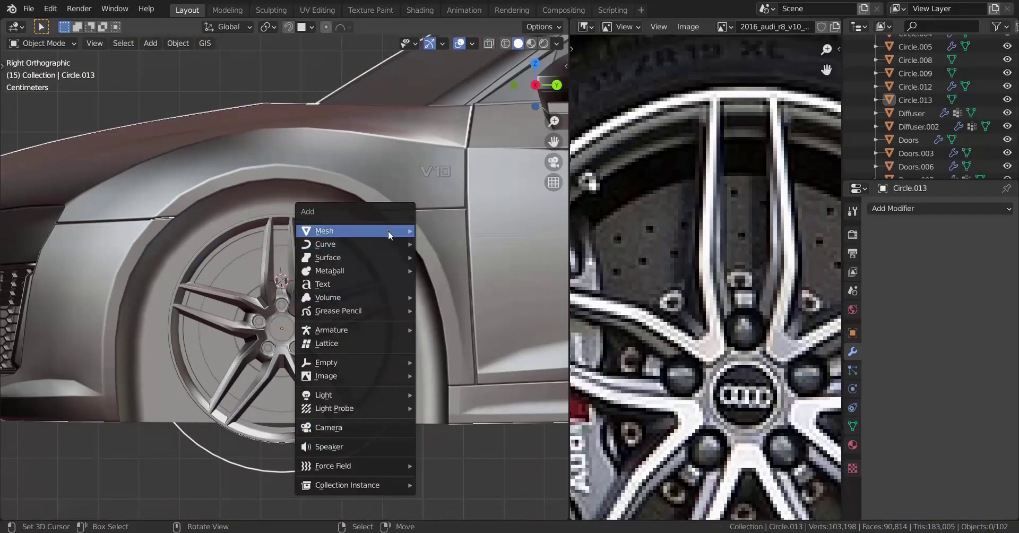
pyautogui.click(471, 376)
pyautogui.scroll(-11, 329, 257)
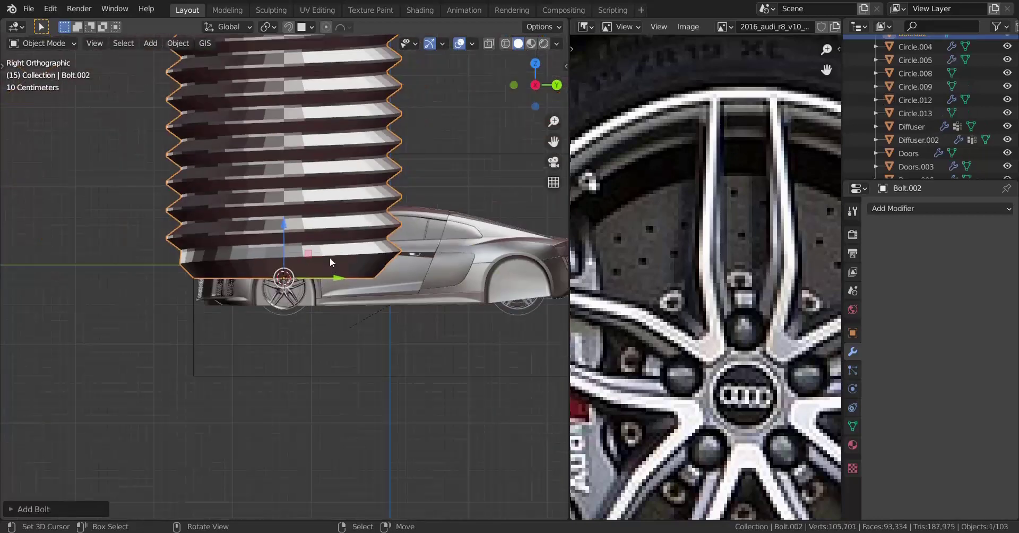
pyautogui.moveTo(330, 257); pyautogui.dragTo(327, 278, button='middle')
pyautogui.scroll(-4, 299, 229)
pyautogui.keyDown('shift'); pyautogui.moveTo(298, 222); pyautogui.dragTo(301, 343, button='middle'); pyautogui.keyUp('shift')
pyautogui.scroll(5, 287, 259)
pyautogui.click(14, 509)
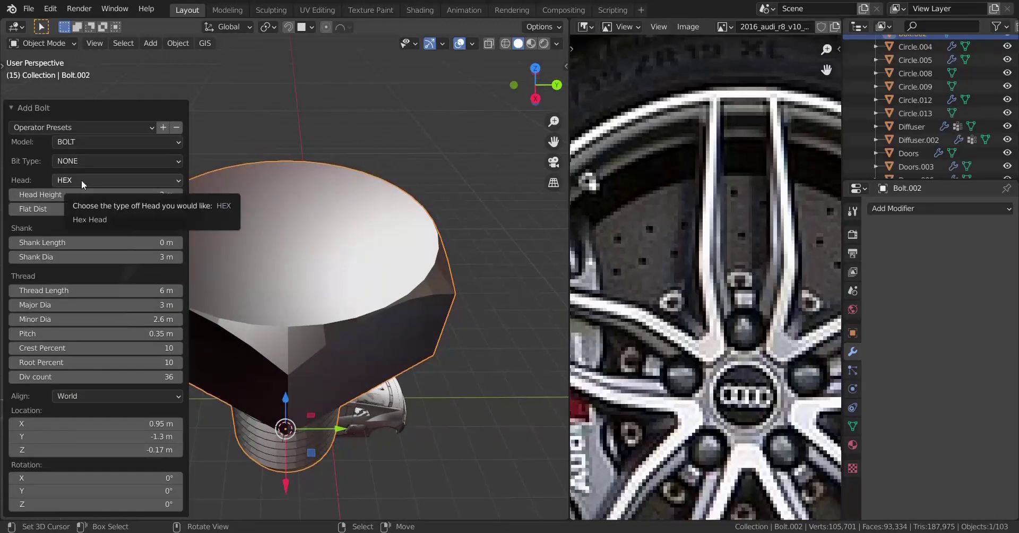
pyautogui.click(94, 142)
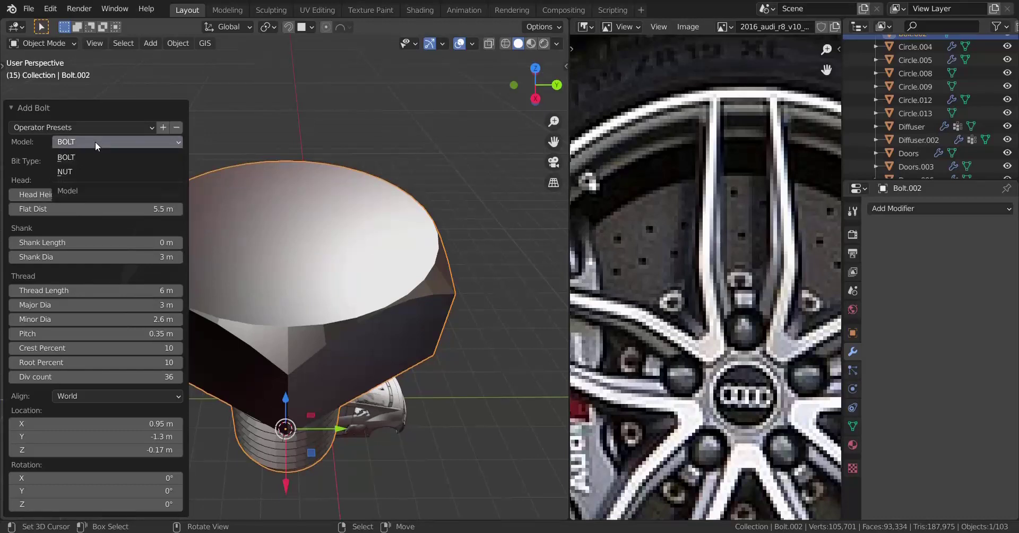
pyautogui.scroll(-5, 203, 295)
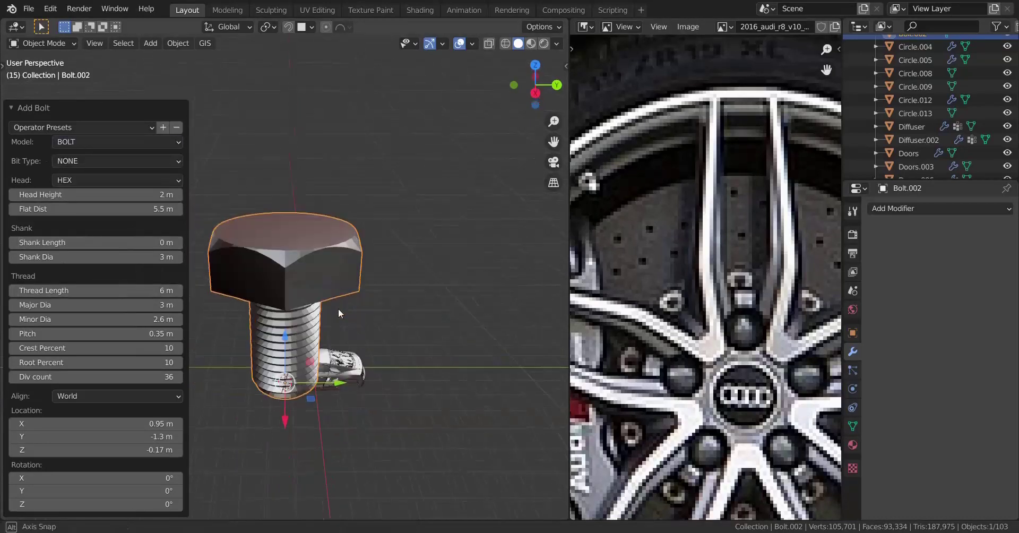
pyautogui.moveTo(339, 308); pyautogui.dragTo(322, 238, button='middle')
pyautogui.scroll(5, 321, 237)
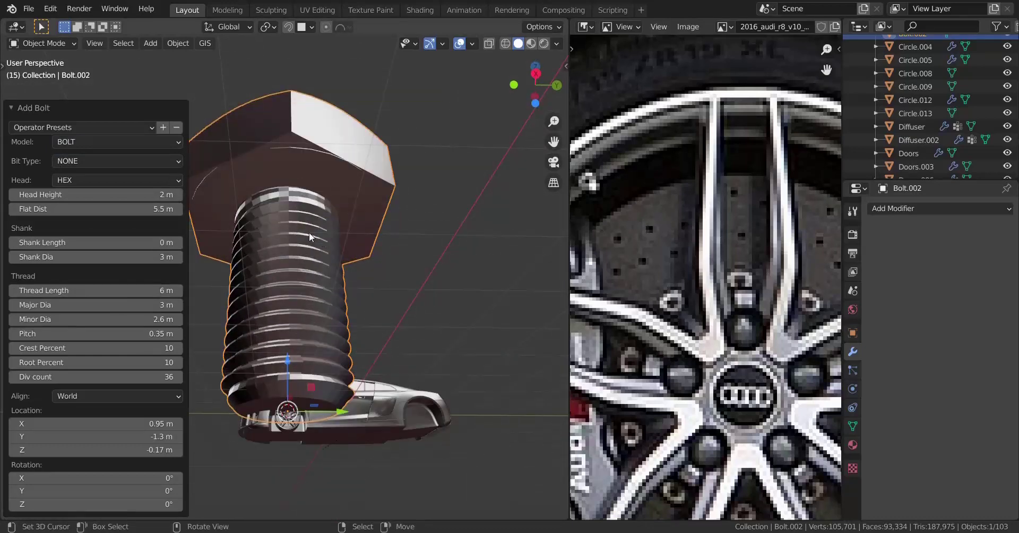
# Step: Delete the vertices of the bolt's head and uppermost threads so that only the threaded shaft remains
pyautogui.press('Tab')
pyautogui.moveTo(307, 206); pyautogui.dragTo(303, 244, button='middle')
pyautogui.scroll(-3, 301, 254)
pyautogui.scroll(6, 301, 254)
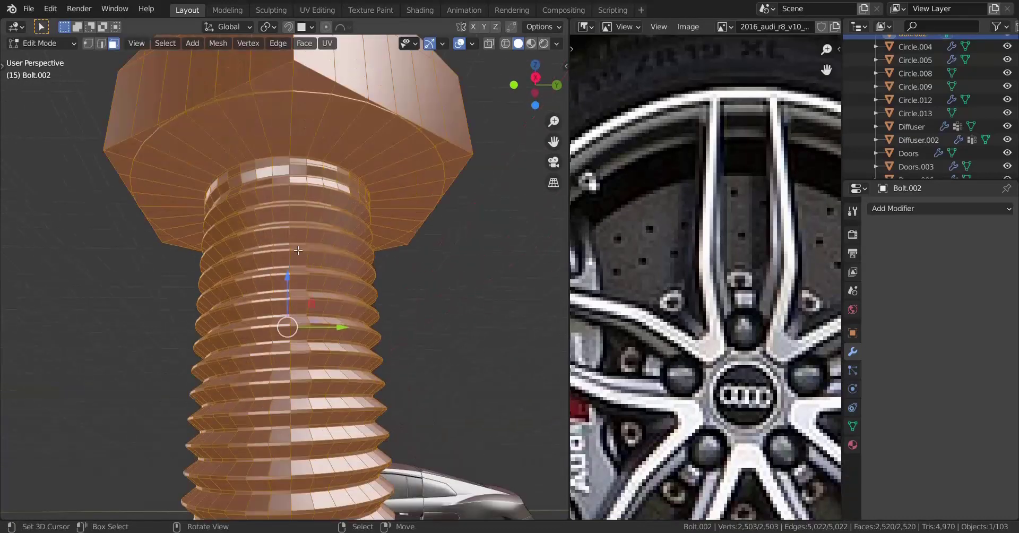
pyautogui.press('KP_1')
pyautogui.hotkey('shift', 'z')
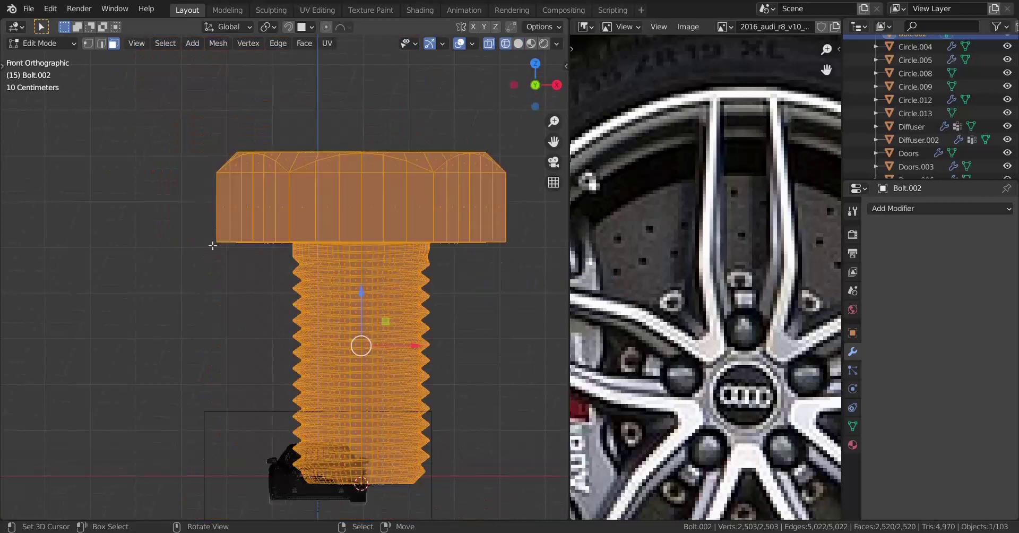
pyautogui.click(88, 44)
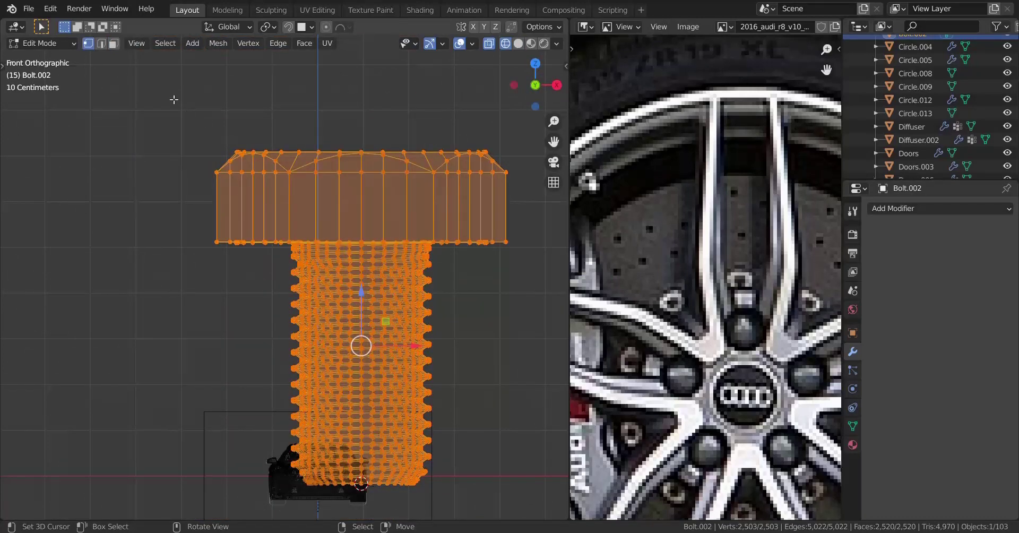
pyautogui.moveTo(174, 100); pyautogui.dragTo(532, 276)
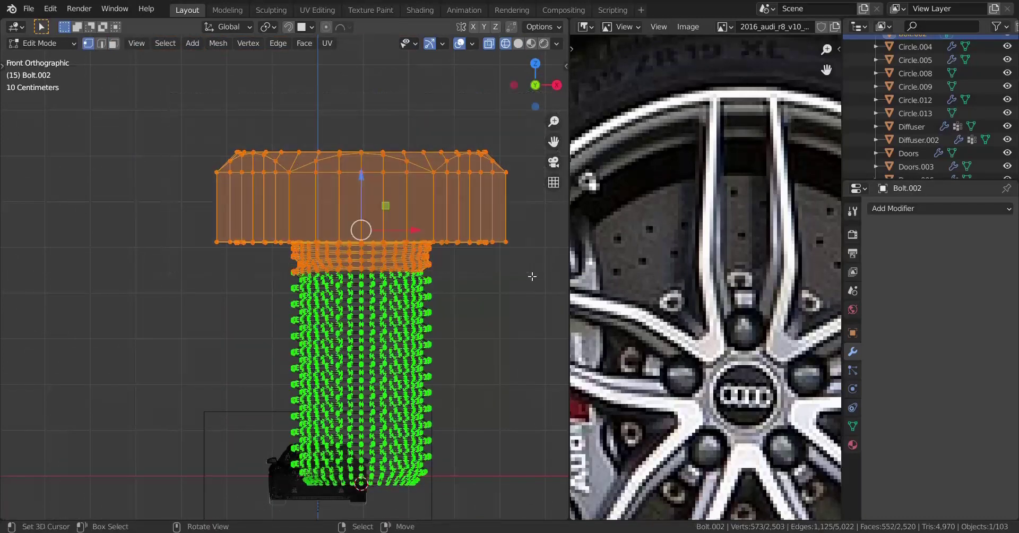
pyautogui.press('x')
pyautogui.click(488, 241)
pyautogui.scroll(-2, 373, 359)
pyautogui.press('Tab')
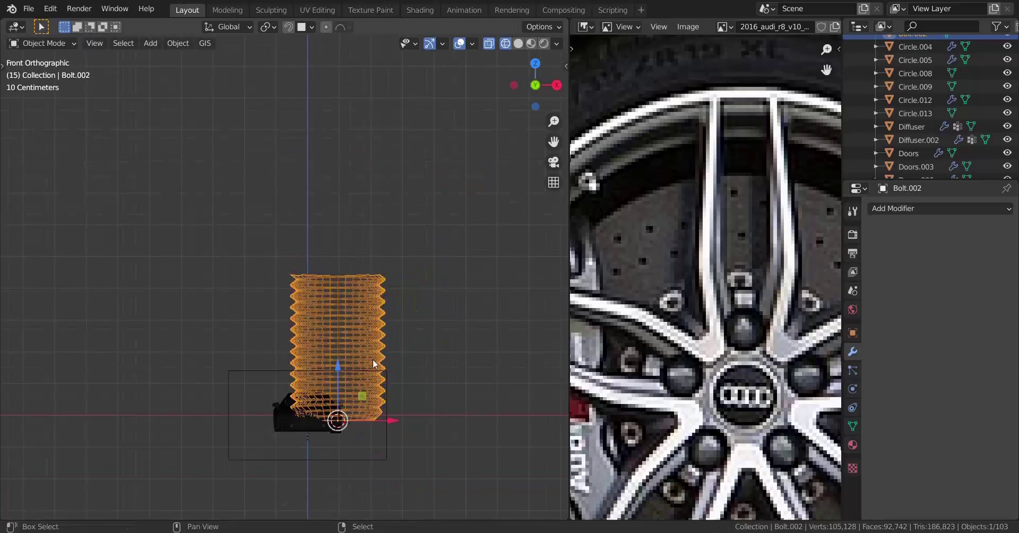
# Step: Scale the threaded shaft down uniformly by about 0.233, 0.242 and 0.084 in turn to fit between the spokes
pyautogui.scroll(3, 370, 318)
pyautogui.press('s')
pyautogui.click(374, 315)
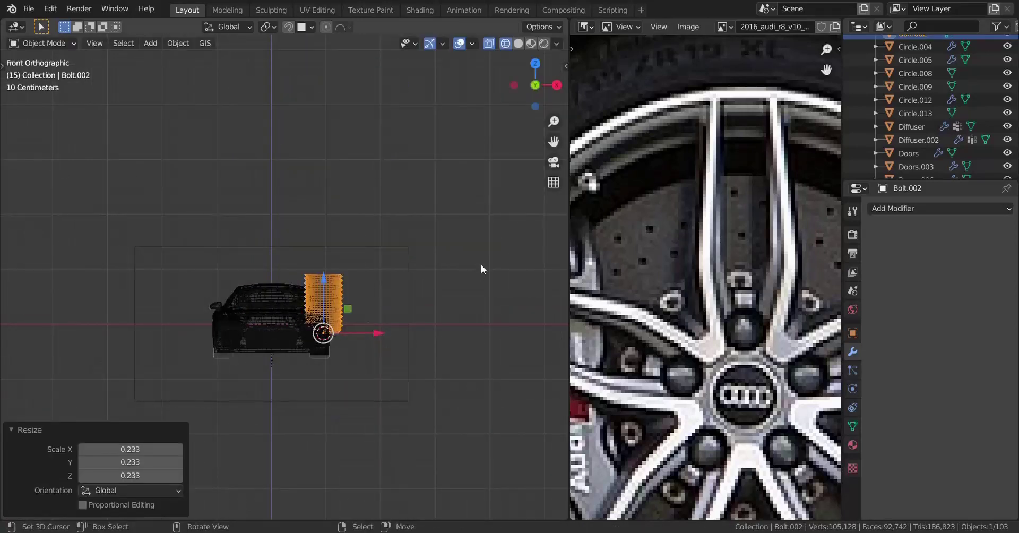
pyautogui.press('s')
pyautogui.click(352, 313)
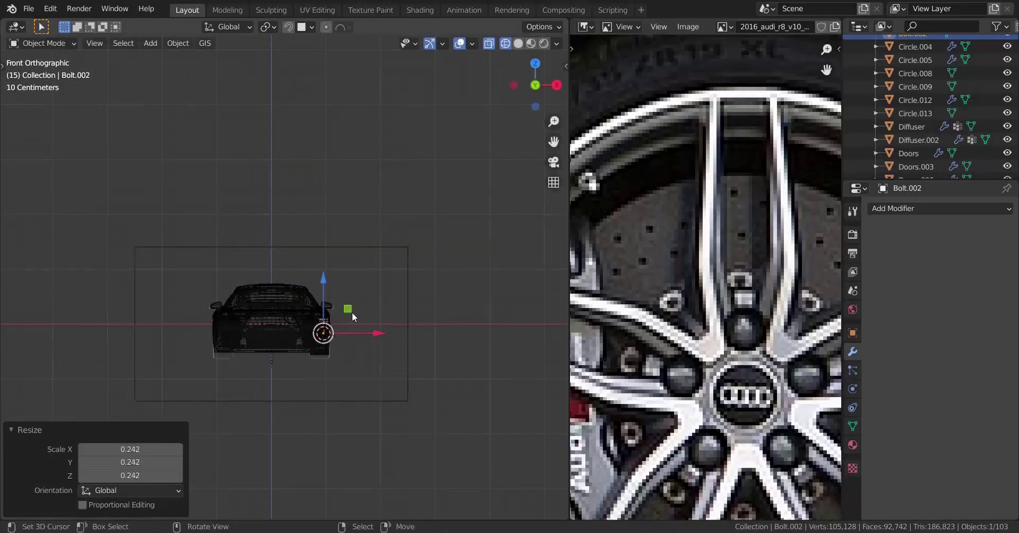
pyautogui.press('KP_Decimal')
pyautogui.press('KP_3')
pyautogui.scroll(-3, 352, 312)
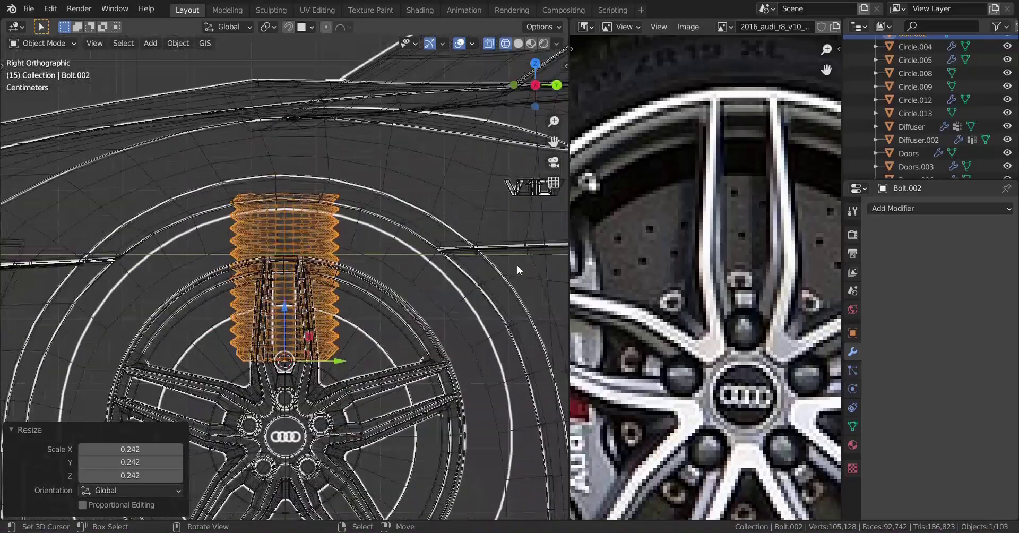
pyautogui.press('s')
pyautogui.click(295, 346)
pyautogui.press('z')
pyautogui.click(359, 358)
pyautogui.scroll(5, 339, 357)
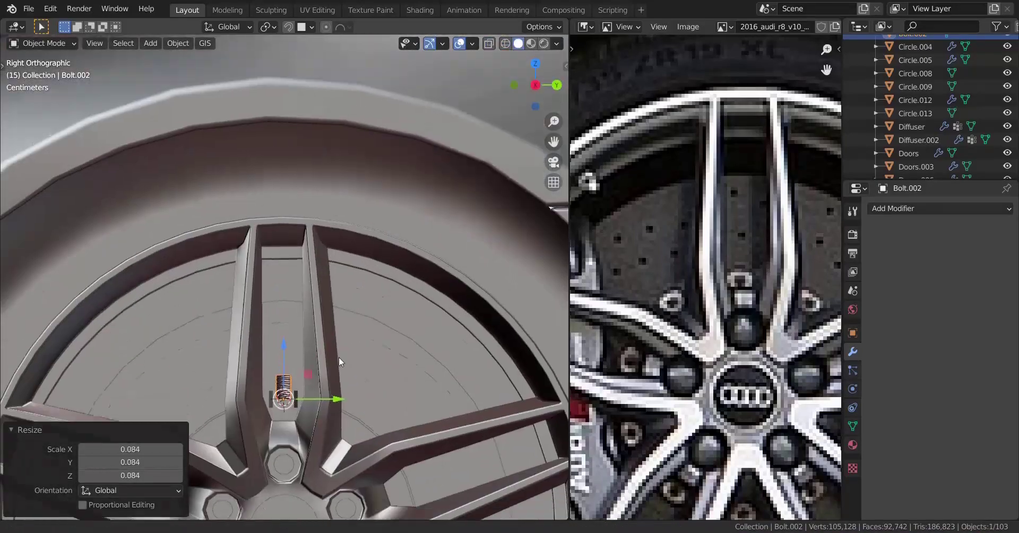
pyautogui.scroll(8, 348, 303)
pyautogui.scroll(-5, 348, 302)
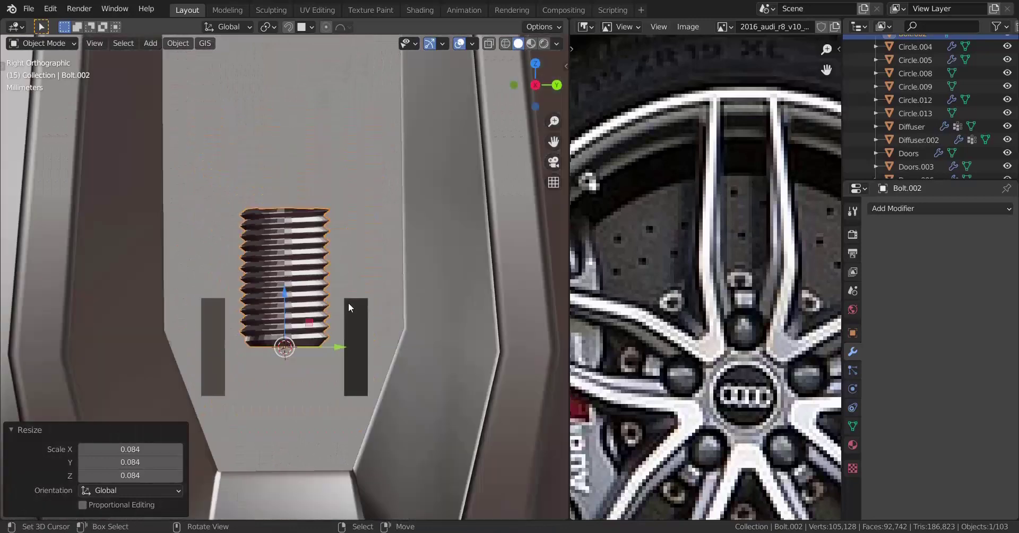
# Step: Rotate the threaded shaft 90° about the global Y axis so it points outward from the wheel
pyautogui.moveTo(348, 302); pyautogui.dragTo(326, 331, button='middle')
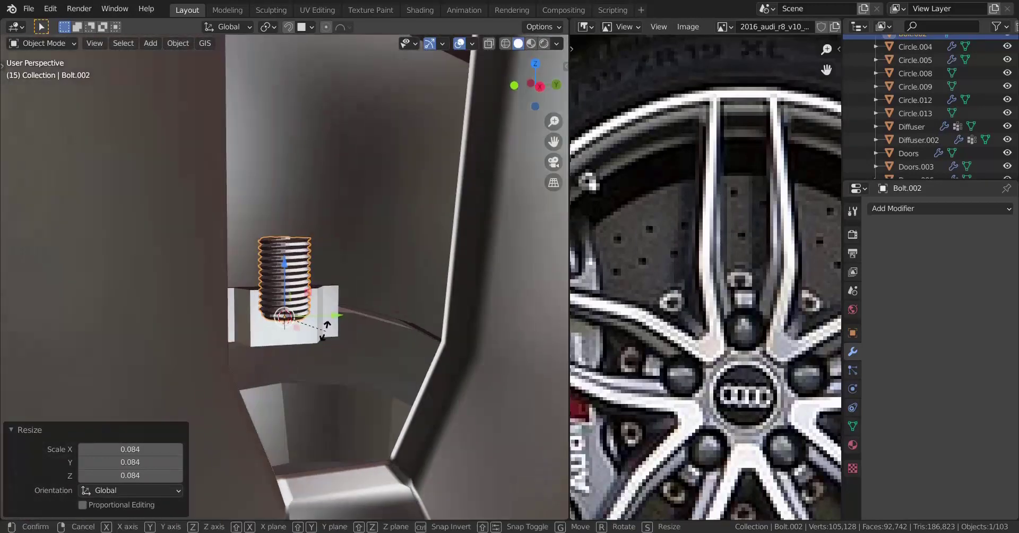
pyautogui.write('y')
pyautogui.write('90')
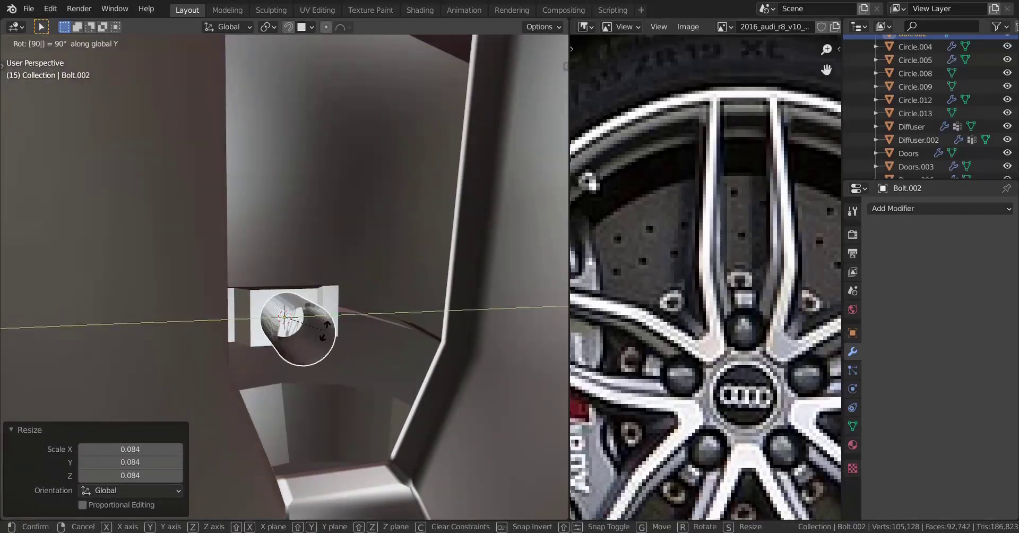
pyautogui.press('Return')
pyautogui.press('g')
pyautogui.press('x')
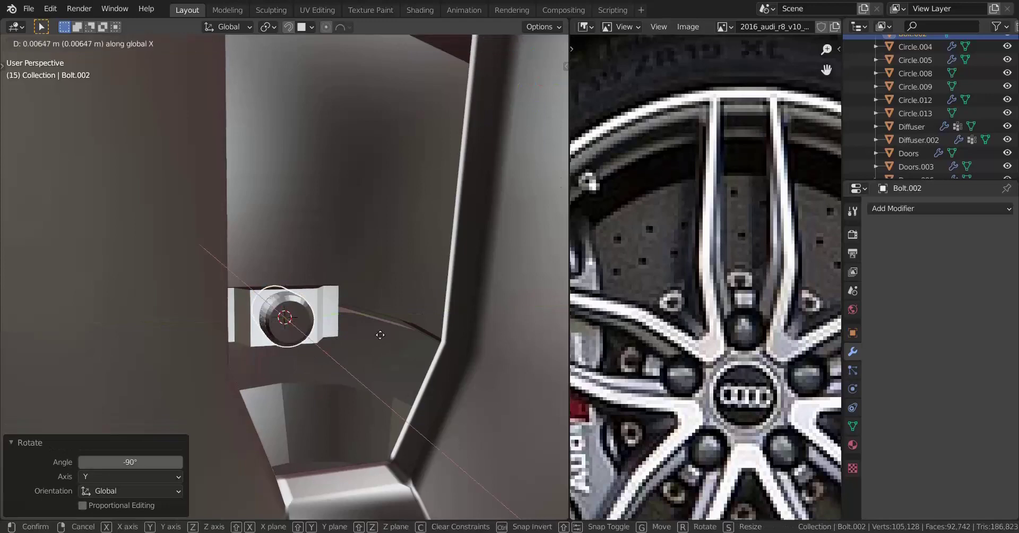
pyautogui.press('Escape')
# Step: Move the threaded shaft about 0.016 m outward along global X and scale it uniformly by about 0.379
pyautogui.press('g')
pyautogui.press('x')
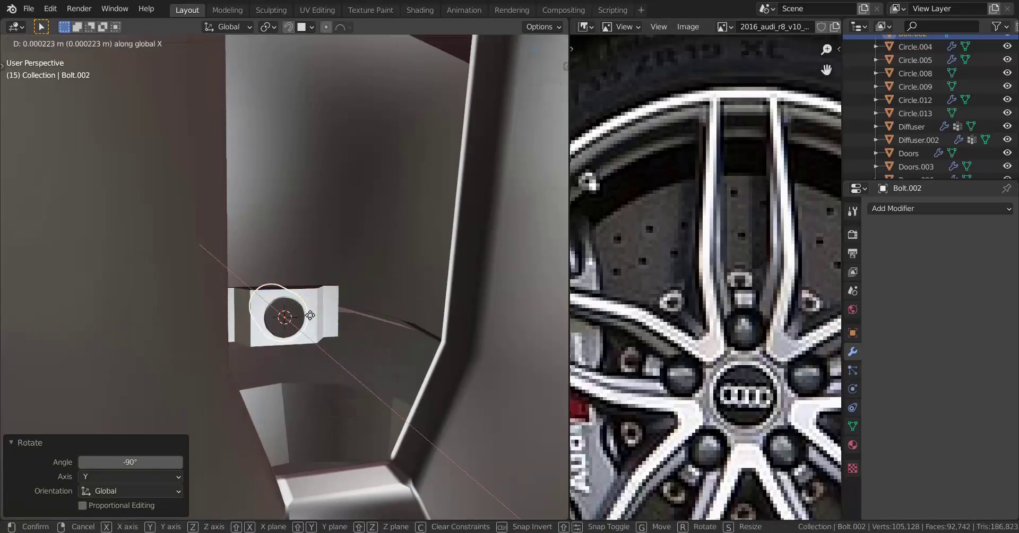
pyautogui.click(414, 381)
pyautogui.moveTo(415, 381); pyautogui.dragTo(319, 379, button='middle')
pyautogui.press('s')
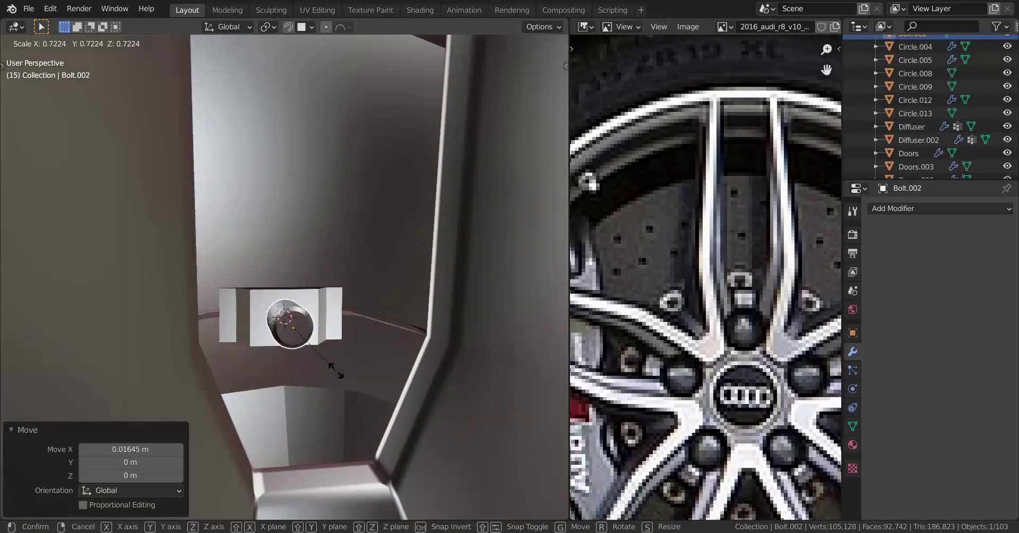
pyautogui.click(322, 345)
# Step: Move the small threaded shaft about 0.009 m back toward the stepped piece along the global X axis
pyautogui.moveTo(321, 346); pyautogui.dragTo(403, 402, button='middle')
pyautogui.press('KP_Decimal')
pyautogui.press('g')
pyautogui.press('x')
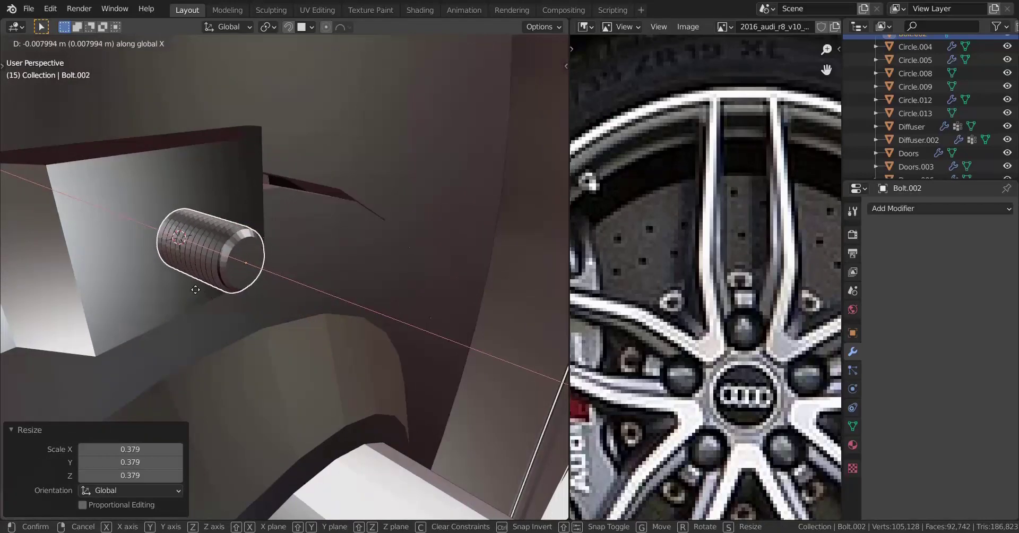
pyautogui.click(83, 228)
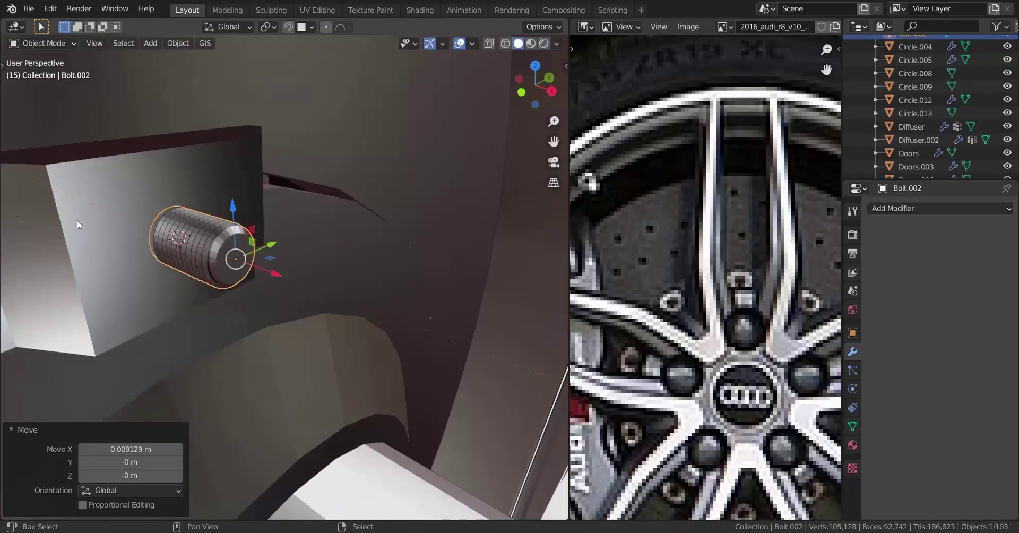
# Step: Recalculate the normals of the threaded shaft's mesh and return to Object Mode
pyautogui.moveTo(84, 227); pyautogui.dragTo(271, 324, button='middle')
pyautogui.press('Tab')
pyautogui.hotkey('shift', 'n')
pyautogui.press('Tab')
pyautogui.scroll(3, 382, 392)
pyautogui.scroll(-5, 301, 343)
pyautogui.hotkey('alt', 'a')
pyautogui.scroll(4, 271, 324)
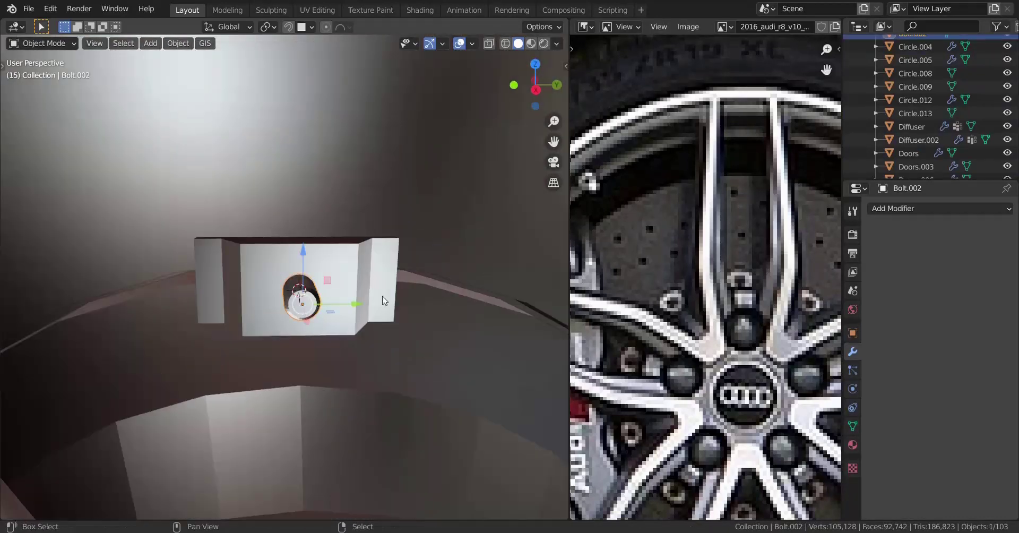
# Step: Snap the 3D cursor to the threaded shaft on the stepped piece
pyautogui.hotkey('shift', 's')
pyautogui.click(380, 371)
pyautogui.moveTo(380, 371); pyautogui.dragTo(340, 328, button='middle')
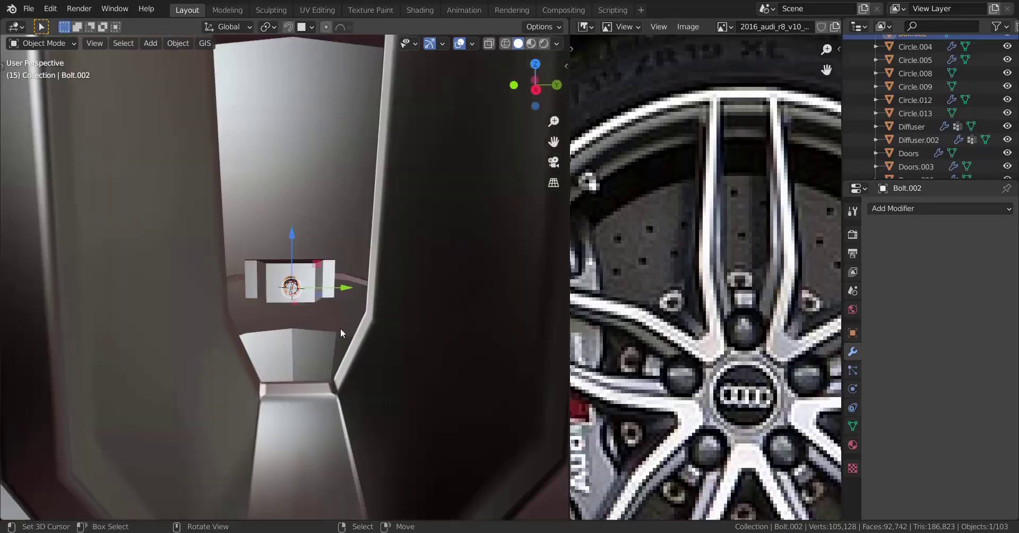
pyautogui.press('KP_3')
pyautogui.scroll(-3, 340, 326)
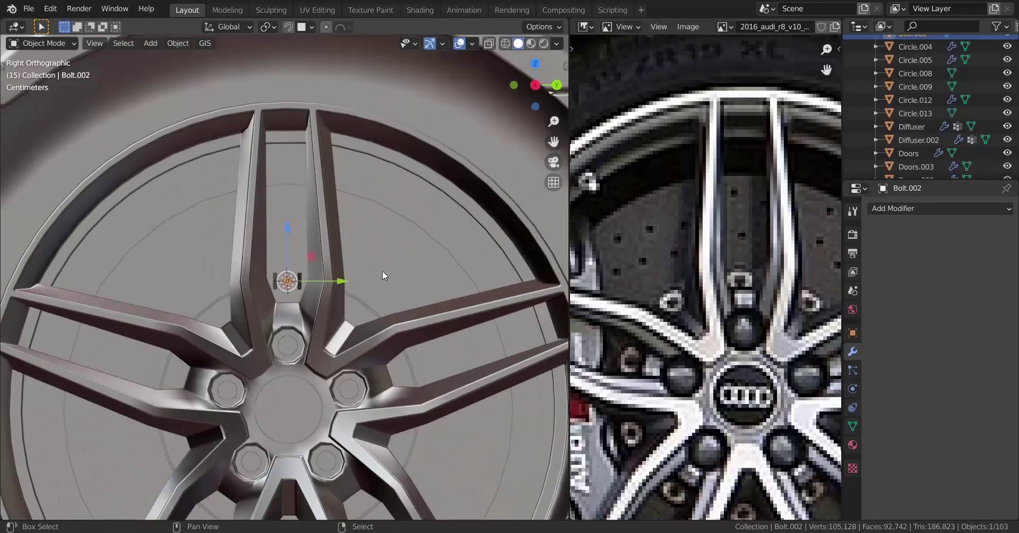
# Step: Add another hex-head bolt mesh at the 3D cursor on the threaded shaft
pyautogui.hotkey('shift', 'a')
pyautogui.moveTo(371, 265)
pyautogui.click(446, 409)
pyautogui.scroll(-5, 399, 298)
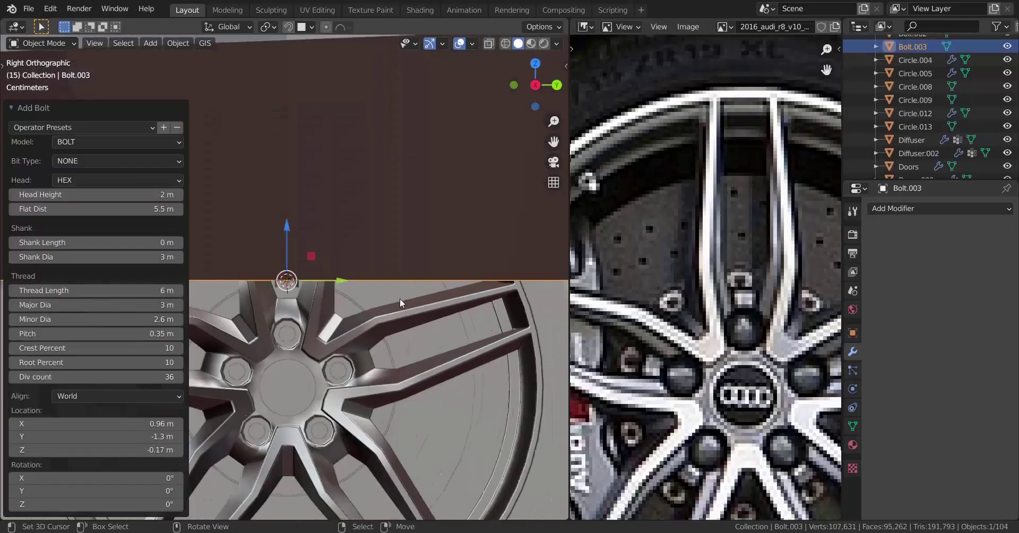
pyautogui.keyDown('shift'); pyautogui.moveTo(370, 224); pyautogui.dragTo(362, 290, button='middle'); pyautogui.keyUp('shift')
pyautogui.scroll(-10, 362, 290)
pyautogui.moveTo(366, 199); pyautogui.dragTo(367, 317, button='middle')
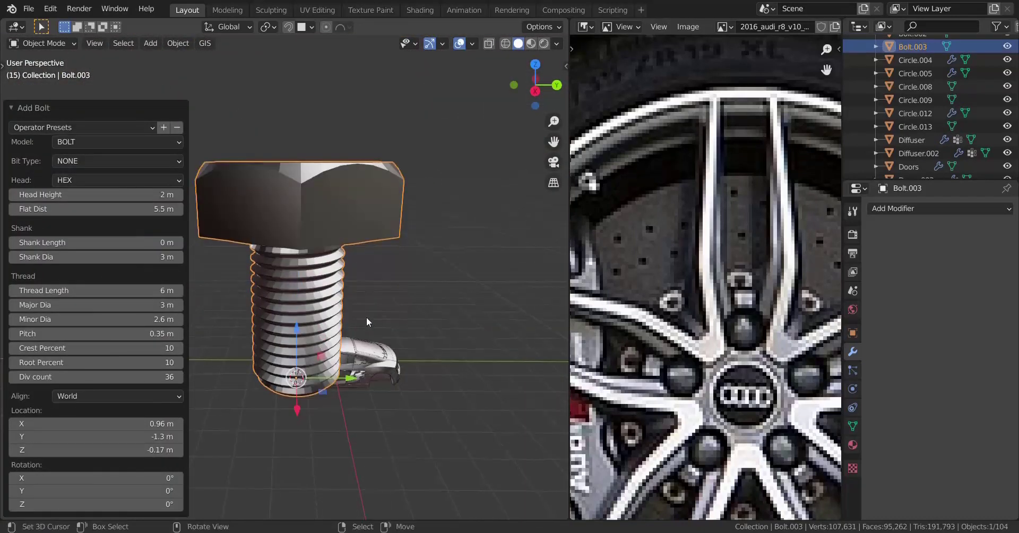
# Step: Change the newly added bolt's model type to Nut
pyautogui.scroll(4, 366, 317)
pyautogui.scroll(-3, 352, 201)
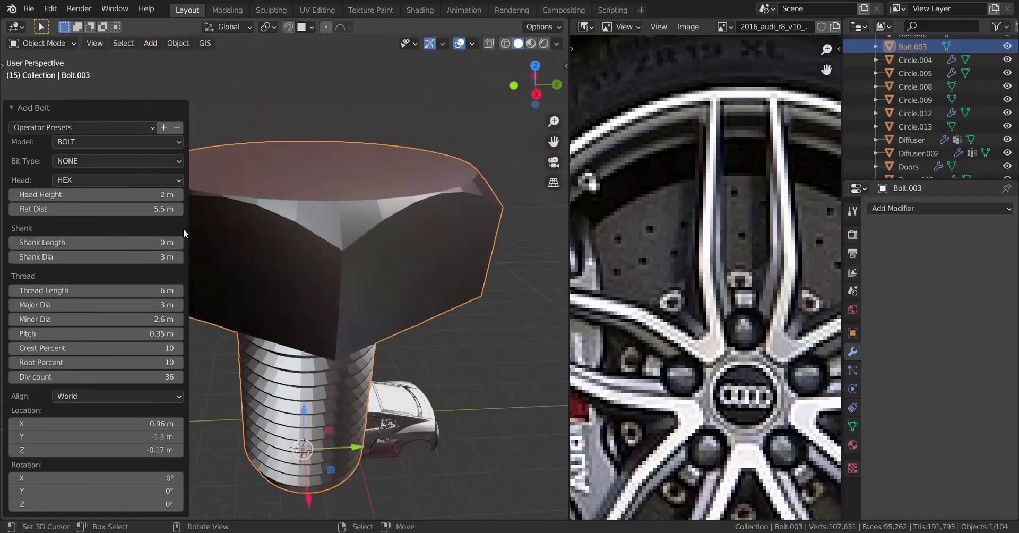
pyautogui.click(110, 148)
pyautogui.click(87, 170)
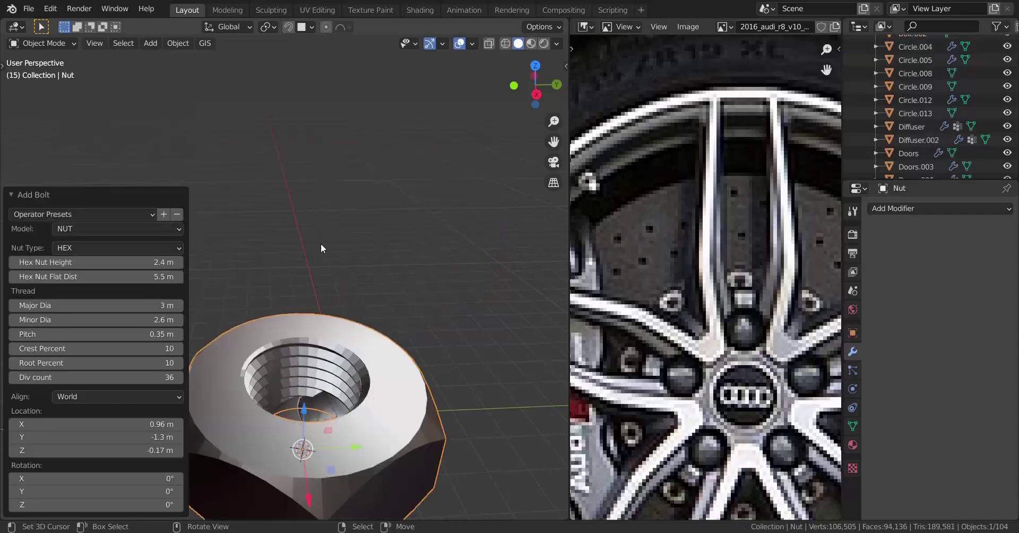
pyautogui.scroll(2, 345, 300)
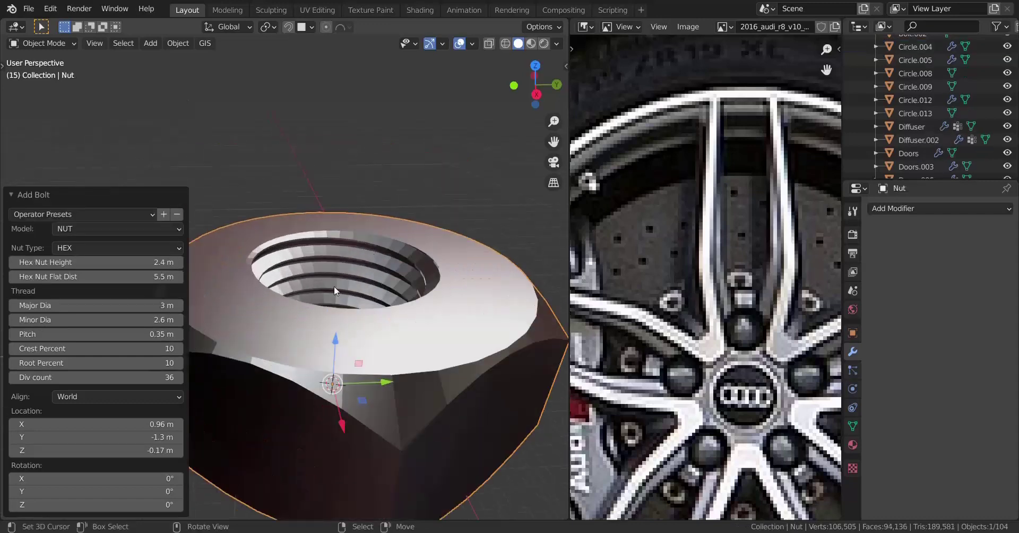
# Step: Try the Lock nut type, and set the nut type to 12 Point
pyautogui.click(100, 248)
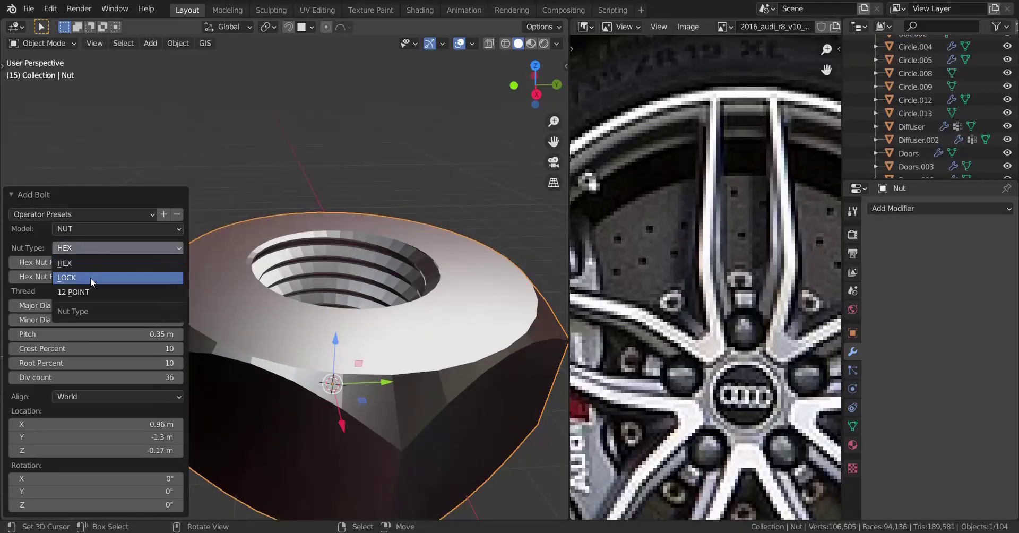
pyautogui.click(90, 278)
pyautogui.scroll(-2, 403, 274)
pyautogui.moveTo(404, 273); pyautogui.dragTo(366, 366, button='middle')
pyautogui.click(114, 248)
pyautogui.click(86, 297)
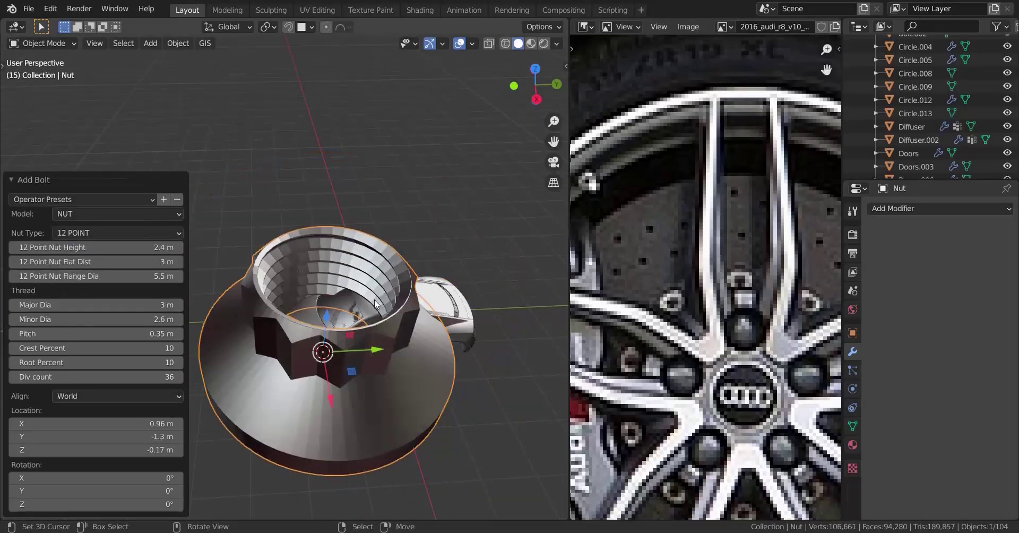
pyautogui.moveTo(366, 313); pyautogui.dragTo(330, 278, button='middle')
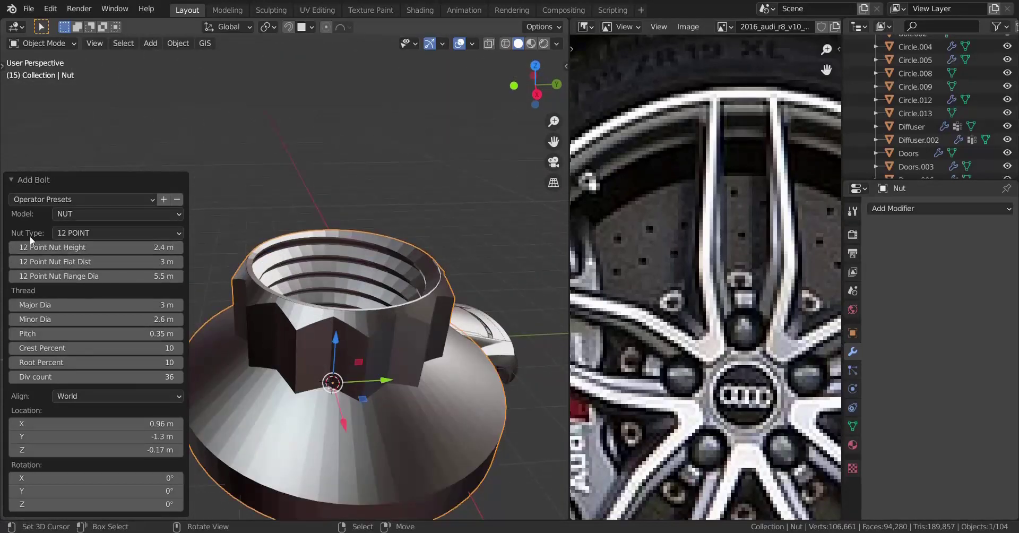
# Step: Scale the new 12-point nut down to roughly the size of the car's front wheel
pyautogui.click(13, 177)
pyautogui.press('s')
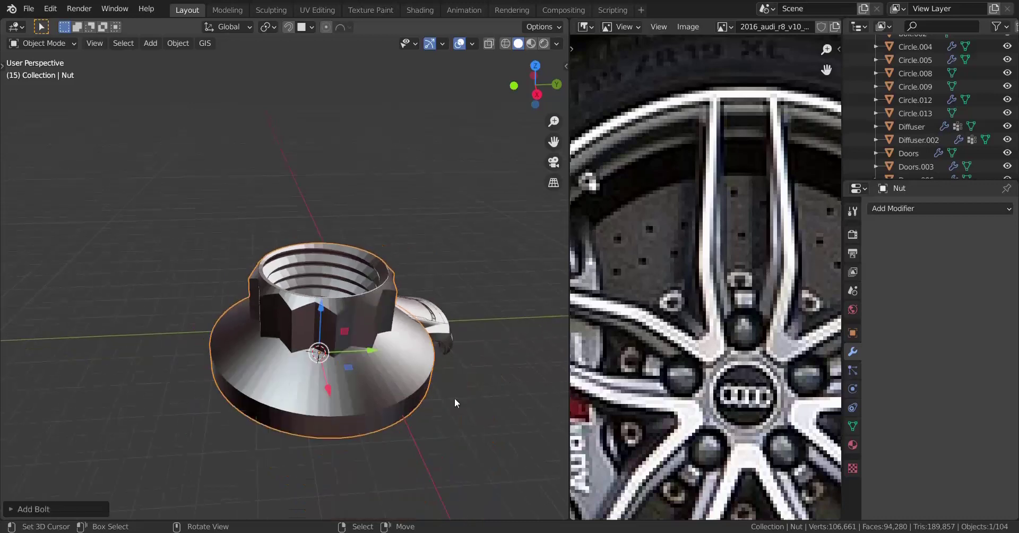
pyautogui.click(366, 338)
pyautogui.scroll(3, 399, 413)
pyautogui.keyDown('shift'); pyautogui.moveTo(399, 416); pyautogui.dragTo(371, 332, button='middle'); pyautogui.keyUp('shift')
pyautogui.scroll(3, 375, 335)
pyautogui.press('s')
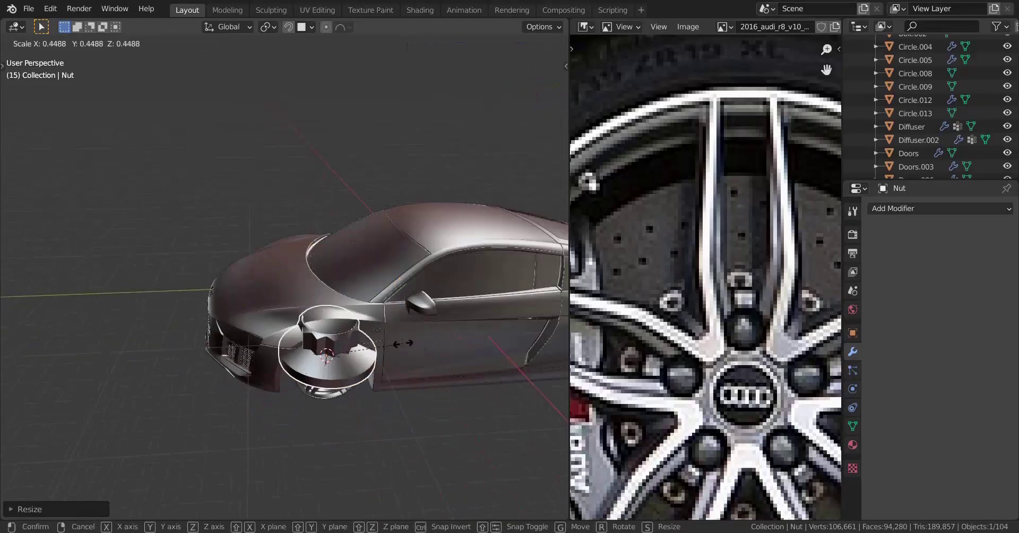
pyautogui.click(368, 376)
# Step: Shrink the nut further until it fits in the gap between the two wheel spokes
pyautogui.moveTo(416, 407); pyautogui.dragTo(559, 296, button='middle')
pyautogui.press('s')
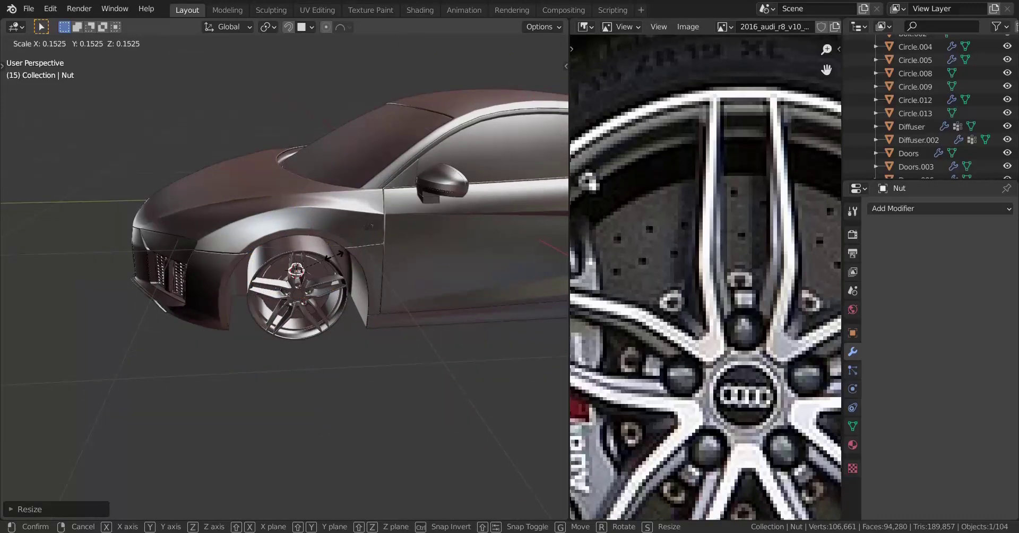
pyautogui.click(335, 256)
pyautogui.scroll(8, 334, 258)
pyautogui.press('s')
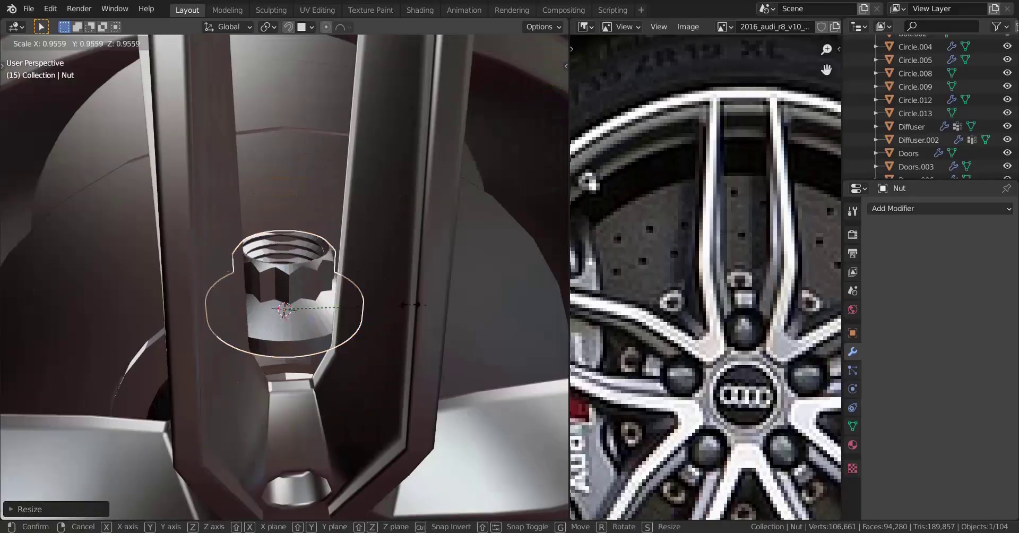
pyautogui.click(350, 306)
pyautogui.moveTo(350, 306); pyautogui.dragTo(345, 314, button='middle')
# Step: Rotate the nut 90° about the global Y axis
pyautogui.write('r')
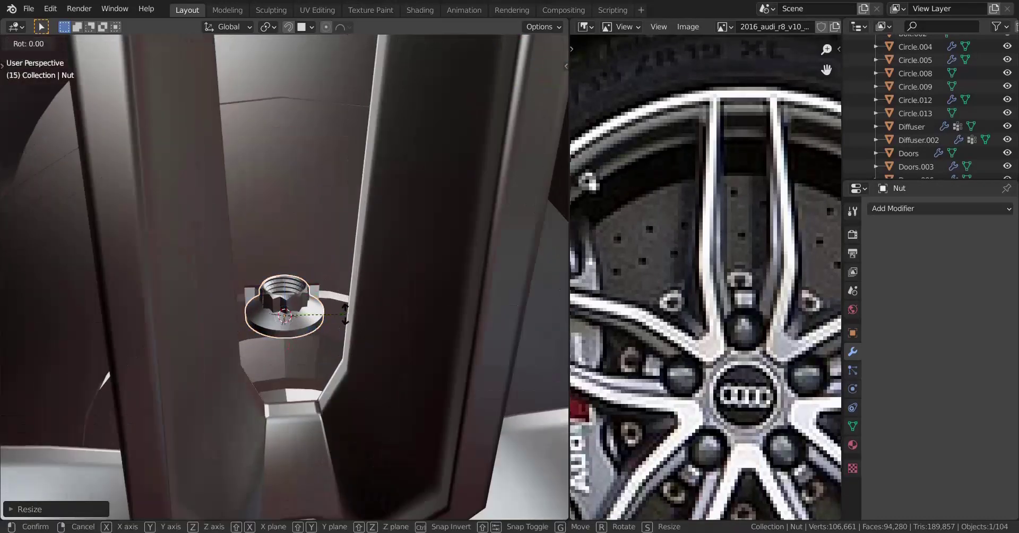
pyautogui.write('y90')
pyautogui.press('Return')
# Step: In the right orthographic view, scale the nut down to match the threaded shaft's diameter
pyautogui.press('KP_3')
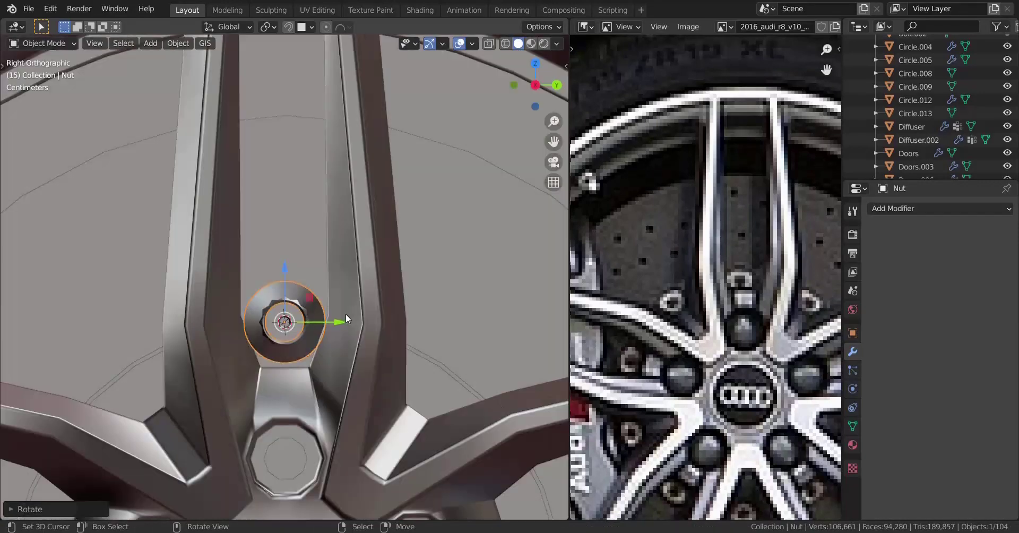
pyautogui.scroll(5, 345, 314)
pyautogui.press('s')
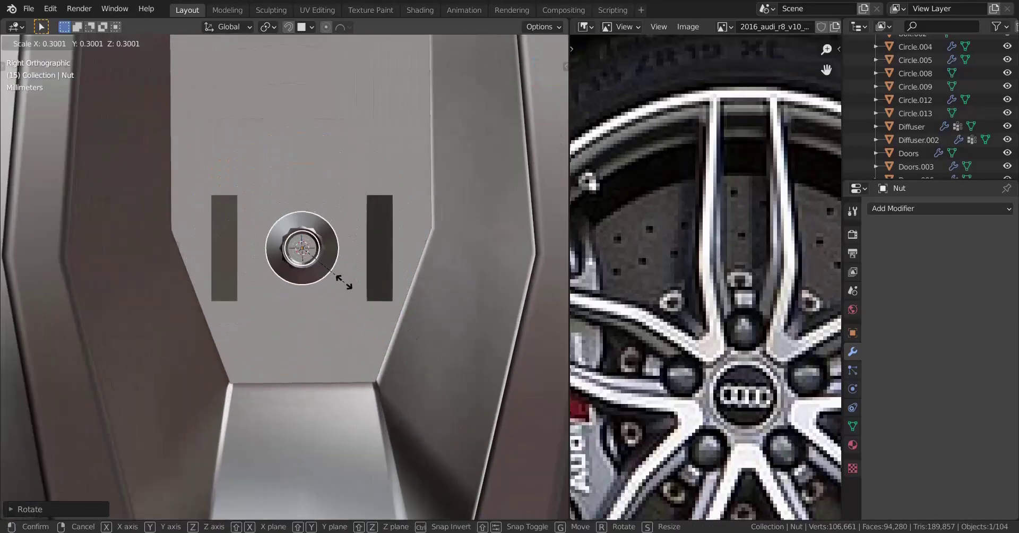
pyautogui.click(327, 260)
pyautogui.scroll(3, 338, 271)
pyautogui.scroll(4, 302, 295)
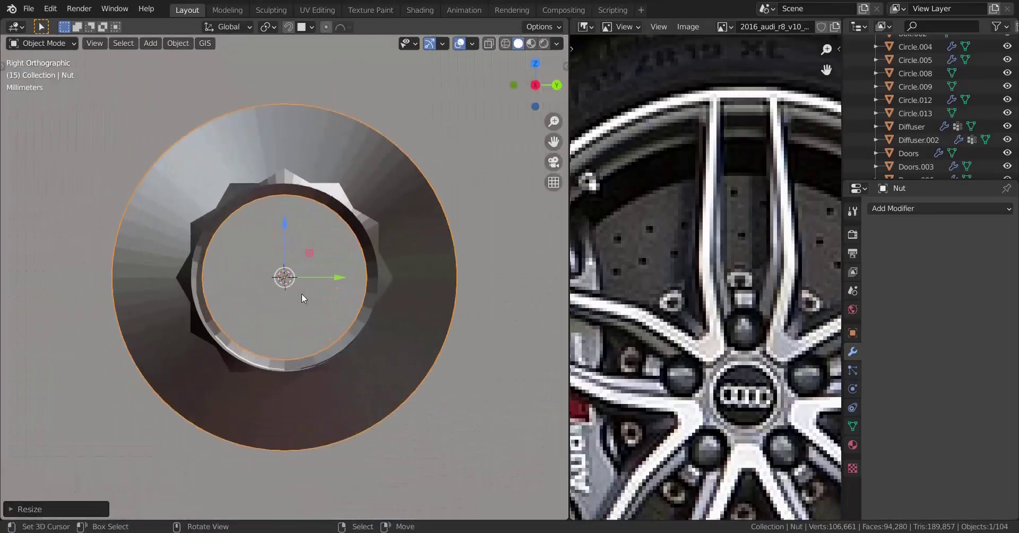
# Step: Move the nut about 0.007 m along the global X axis onto the threaded shaft, toward the stepped piece
pyautogui.scroll(-3, 301, 300)
pyautogui.moveTo(301, 303); pyautogui.dragTo(445, 336, button='middle')
pyautogui.scroll(3, 430, 342)
pyautogui.press('g')
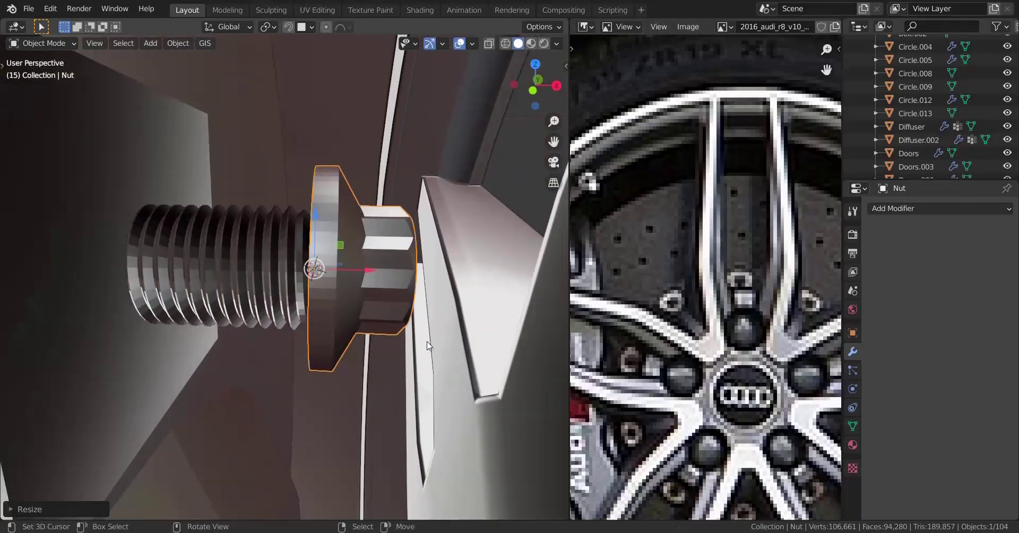
pyautogui.press('x')
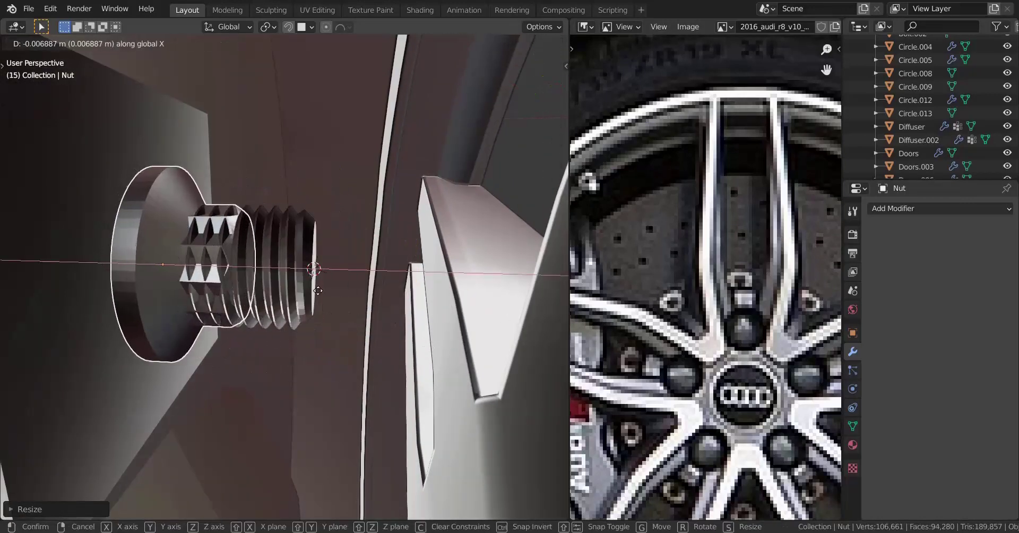
pyautogui.click(212, 261)
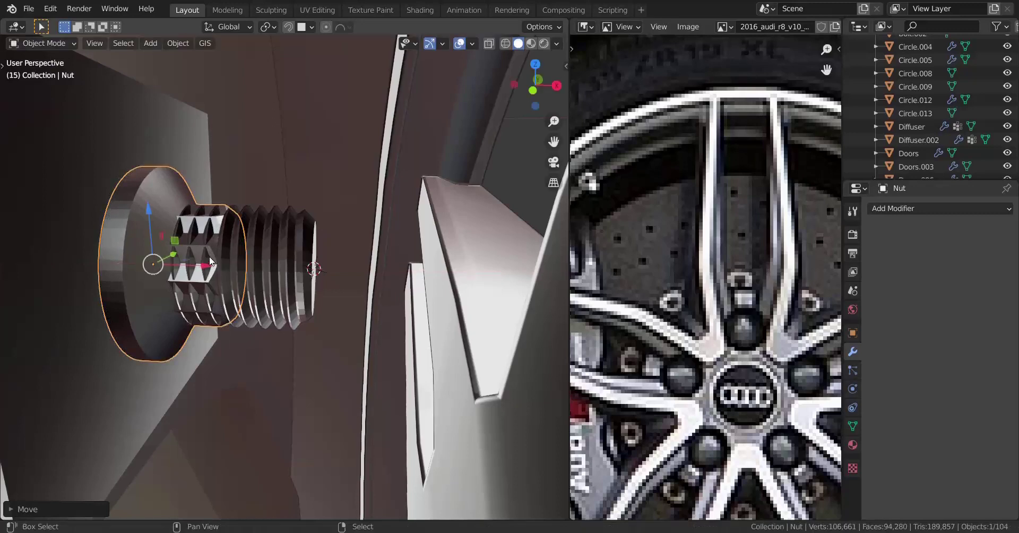
# Step: Fine-tune the nut's uniform scale so it fits closely around the threaded shaft on the stepped piece
pyautogui.moveTo(212, 261); pyautogui.dragTo(364, 326, button='middle')
pyautogui.press('s')
pyautogui.click(528, 321)
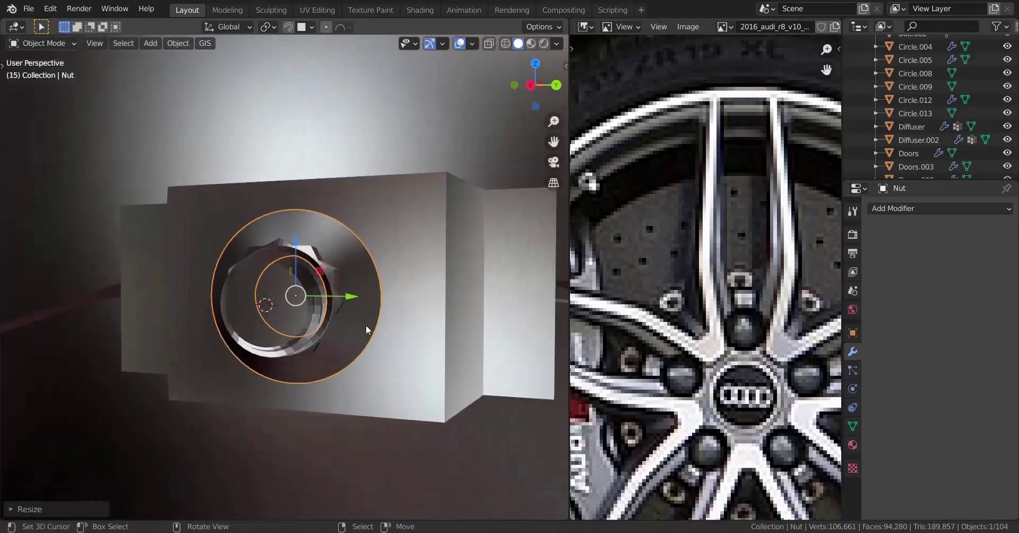
pyautogui.press('s')
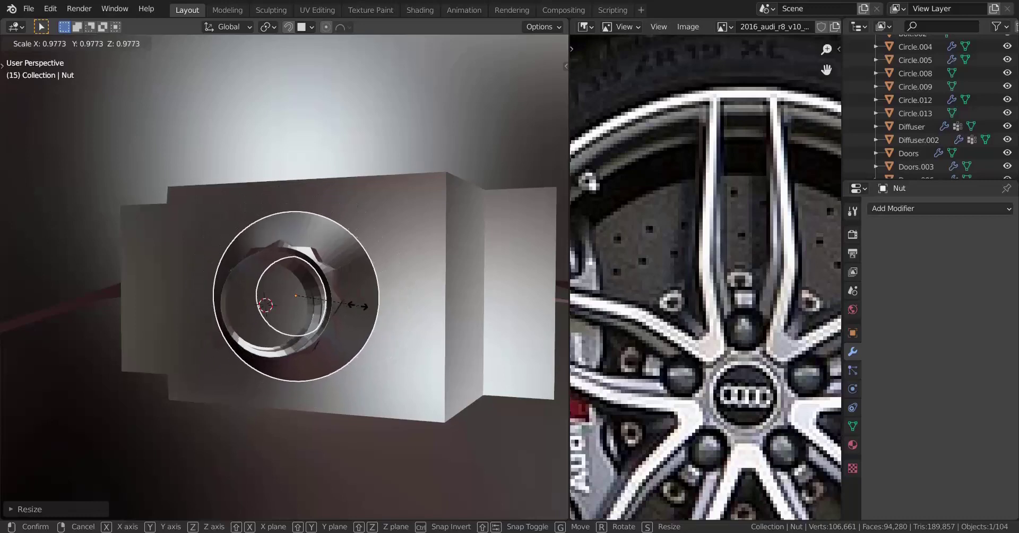
pyautogui.click(348, 305)
# Step: Hide the threaded shaft to expose the nut's inner thread
pyautogui.scroll(-2, 313, 310)
pyautogui.hotkey('alt', 'a')
pyautogui.moveTo(310, 310); pyautogui.dragTo(303, 343, button='middle')
pyautogui.scroll(2, 301, 340)
pyautogui.press('Tab')
pyautogui.rightClick(255, 316)
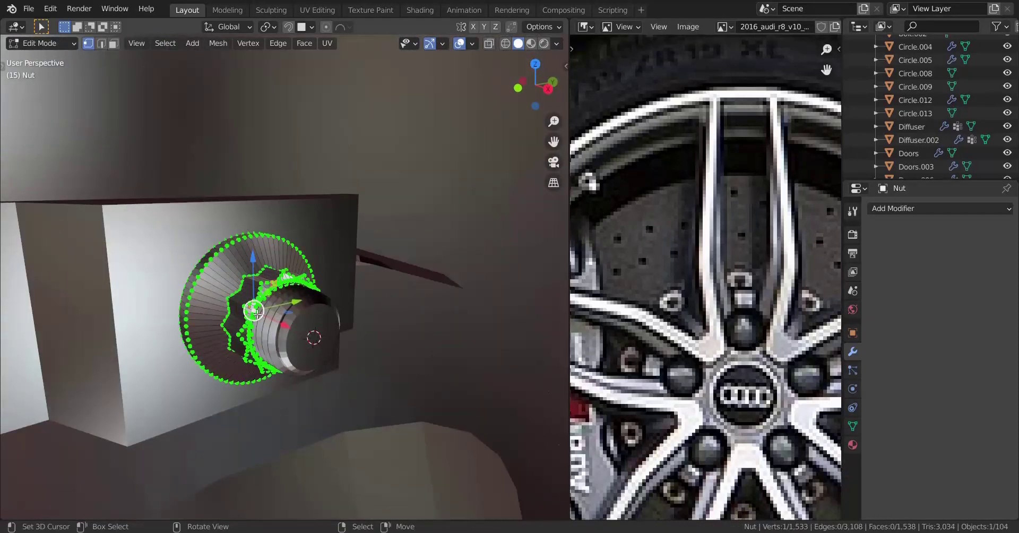
pyautogui.moveTo(256, 313)
pyautogui.mouseDown(button='middle')
pyautogui.moveTo(260, 303)
pyautogui.moveTo(252, 306)
pyautogui.mouseUp(button='middle')
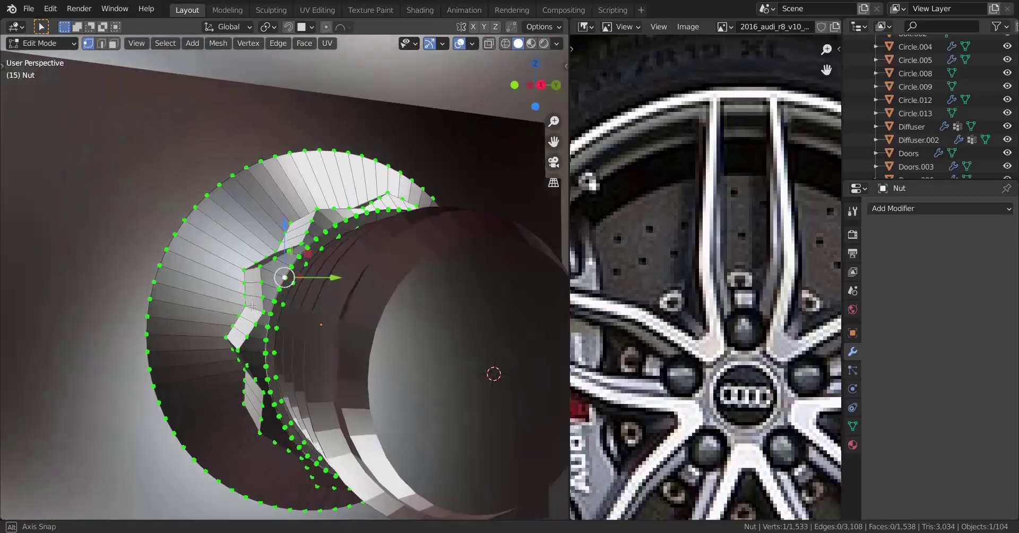
pyautogui.press('Tab')
pyautogui.click(361, 317)
pyautogui.press('h')
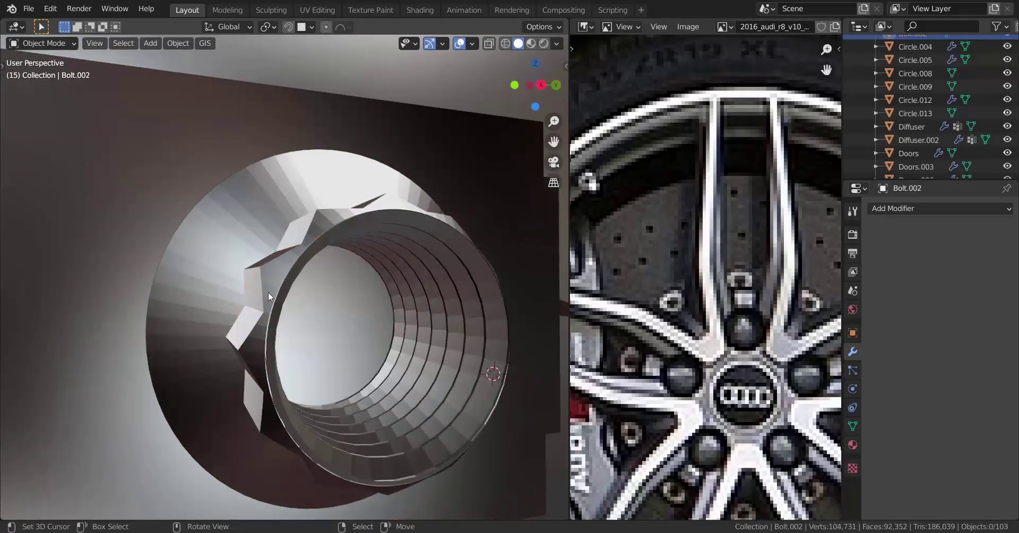
# Step: Open the nut's mesh for editing and select the edge loop around its front rim
pyautogui.rightClick(260, 289)
pyautogui.press('Tab')
pyautogui.moveTo(260, 289); pyautogui.dragTo(284, 274, button='middle')
pyautogui.scroll(3, 285, 274)
pyautogui.keyDown('shift'); pyautogui.moveTo(414, 244); pyautogui.dragTo(340, 273, button='middle'); pyautogui.keyUp('shift')
pyautogui.scroll(2, 303, 247)
pyautogui.keyDown('alt'); pyautogui.rightClick(368, 261); pyautogui.keyUp('alt')
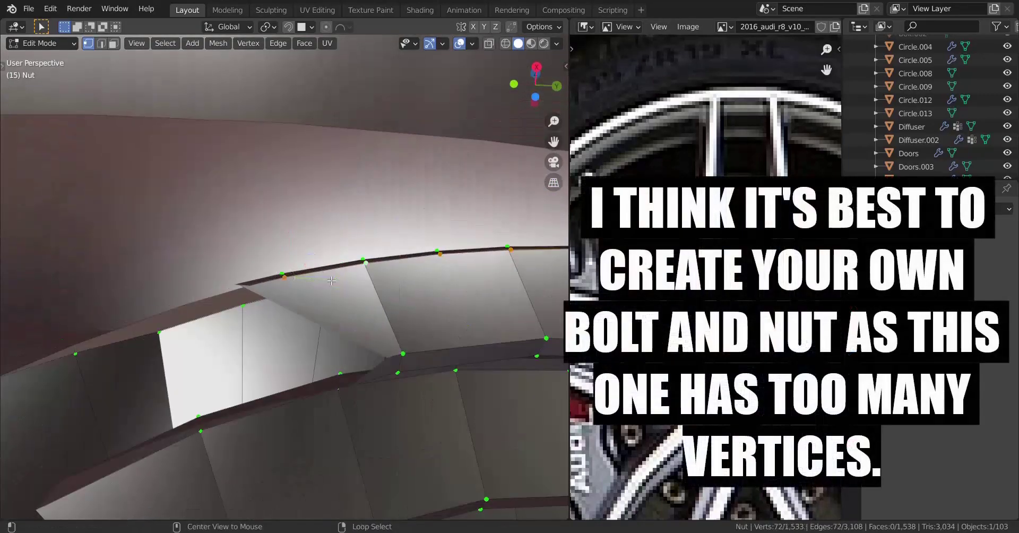
# Step: Try deleting the vertices of the selected rim loop on the nut, and undo the deletion
pyautogui.scroll(-9, 318, 318)
pyautogui.moveTo(315, 324); pyautogui.dragTo(371, 276, button='middle')
pyautogui.press('x')
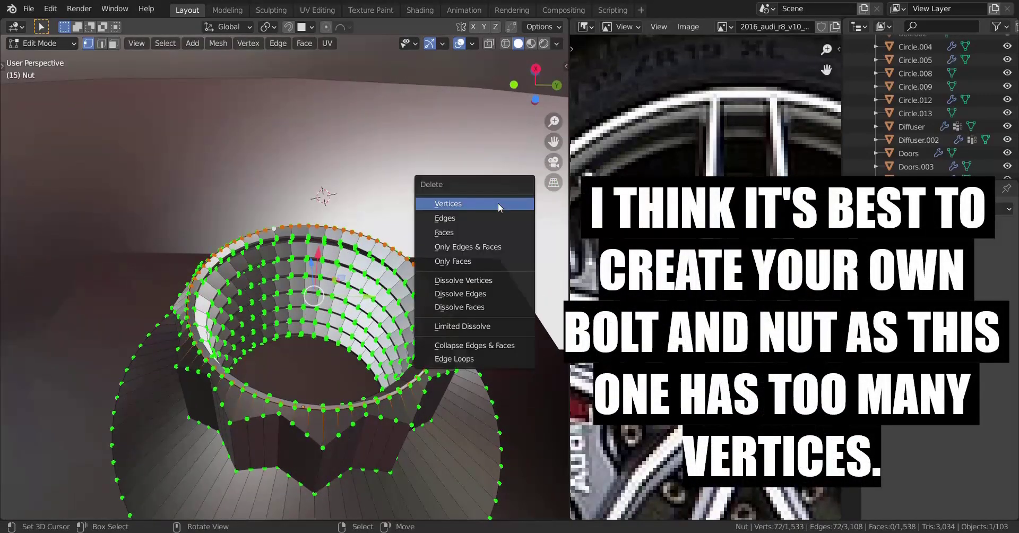
pyautogui.click(485, 201)
pyautogui.moveTo(485, 201); pyautogui.dragTo(388, 324, button='middle')
pyautogui.scroll(1, 319, 328)
pyautogui.hotkey('ctrl', 'z')
# Step: Delete the vertices of the front rim loop that joins the nut's outer body to its inner thread
pyautogui.moveTo(248, 330); pyautogui.dragTo(128, 257, button='middle')
pyautogui.scroll(3, 285, 356)
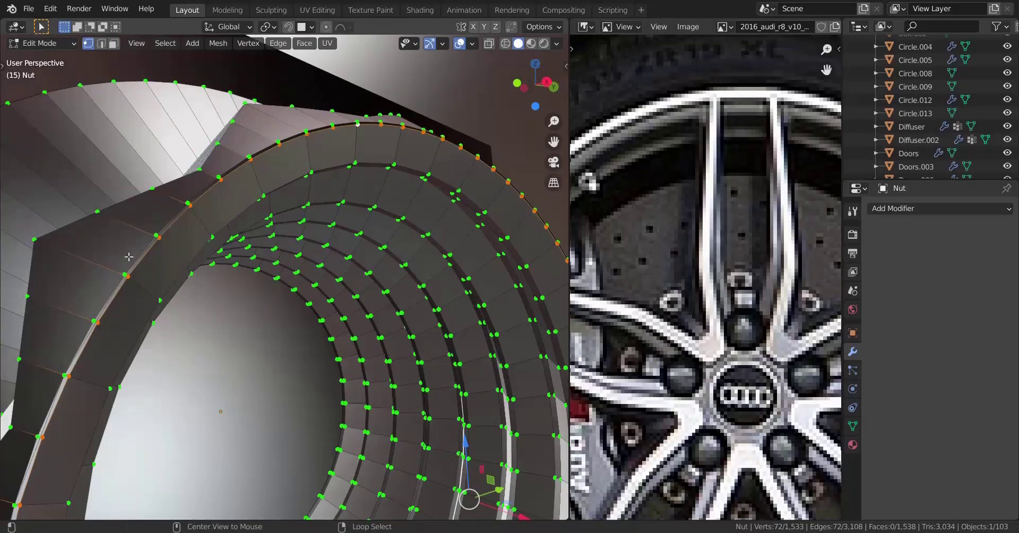
pyautogui.press('x')
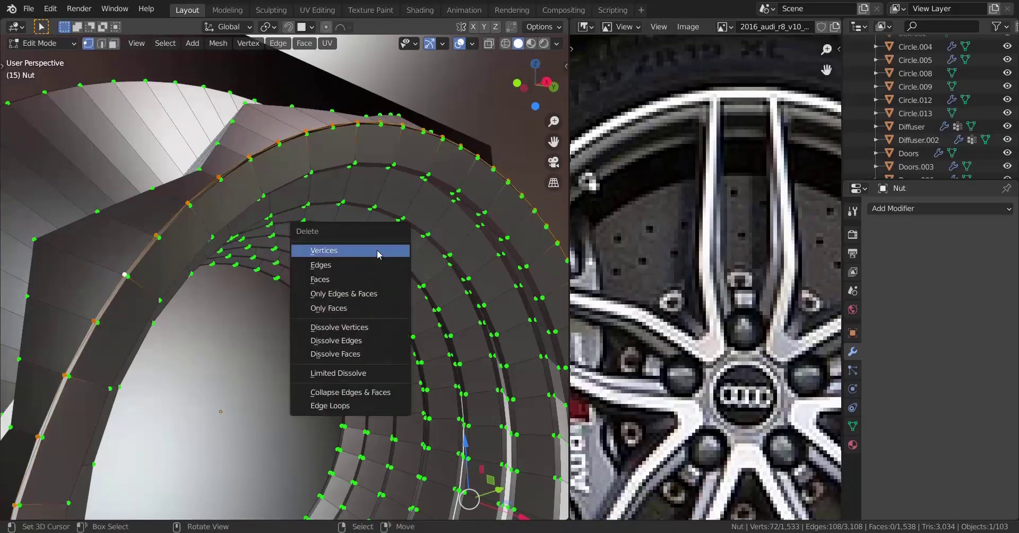
pyautogui.click(379, 254)
pyautogui.moveTo(379, 255)
pyautogui.mouseDown(button='middle')
pyautogui.moveTo(255, 331)
pyautogui.moveTo(227, 288)
pyautogui.moveTo(371, 289)
pyautogui.mouseUp(button='middle')
# Step: Hide the edge loop at the back of the nut where the flange meets the inner opening
pyautogui.press('l')
pyautogui.hotkey('ctrl', 'z')
pyautogui.hotkey('shift', 'z')
pyautogui.moveTo(181, 288)
pyautogui.mouseDown(button='middle')
pyautogui.moveTo(296, 282)
pyautogui.moveTo(310, 271)
pyautogui.moveTo(301, 288)
pyautogui.moveTo(322, 286)
pyautogui.mouseUp(button='middle')
pyautogui.hotkey('shift', 'z')
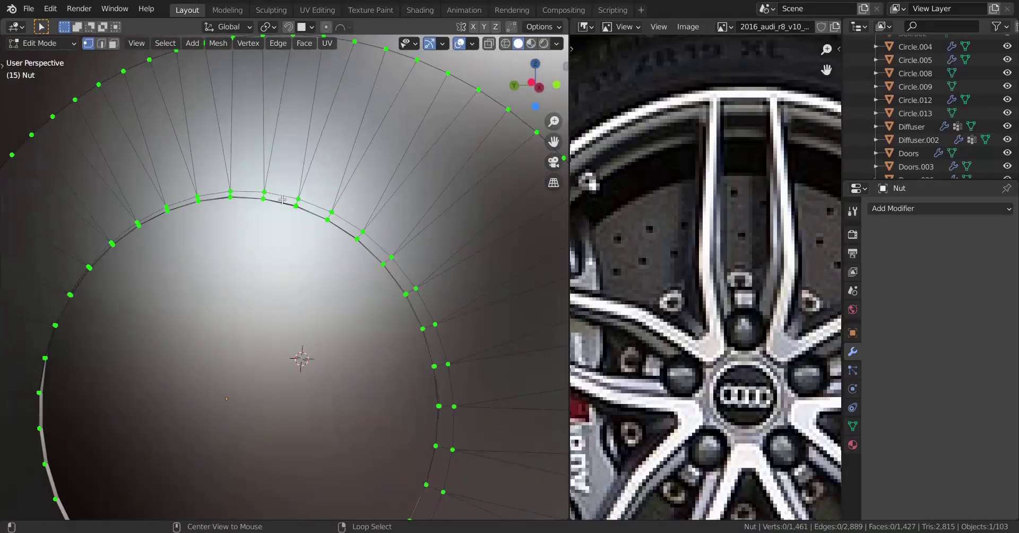
pyautogui.moveTo(283, 199); pyautogui.dragTo(316, 220, button='middle')
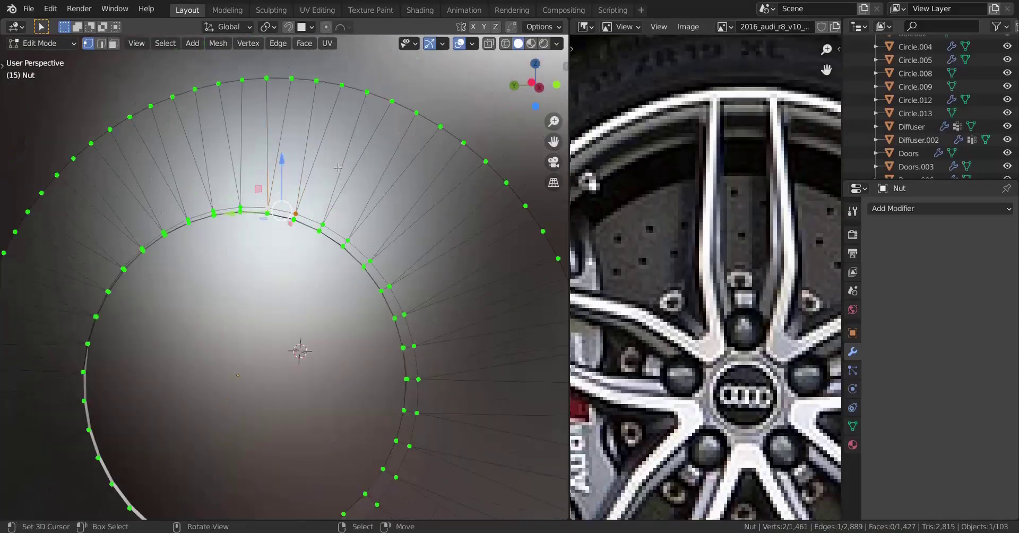
pyautogui.scroll(-3, 320, 206)
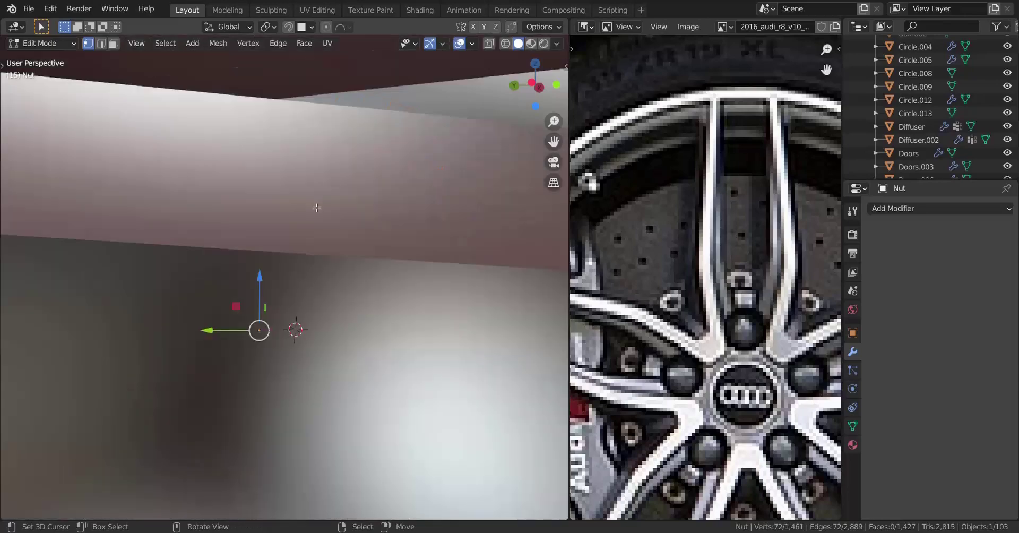
pyautogui.scroll(2, 318, 209)
pyautogui.press('h')
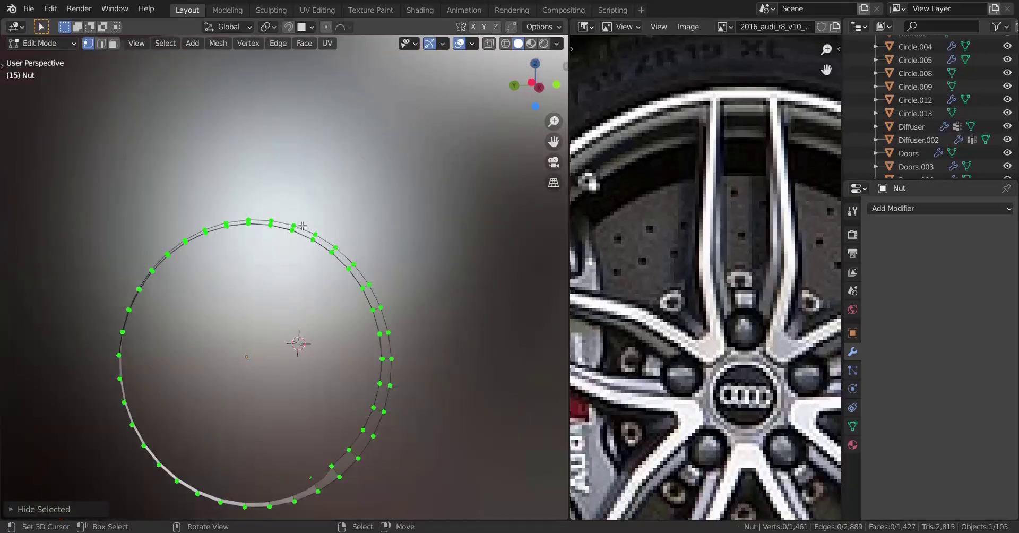
# Step: Delete the nut's linked inner thread geometry and reveal the hidden vertices of the remaining shell
pyautogui.press('l')
pyautogui.moveTo(350, 258); pyautogui.dragTo(106, 244, button='middle')
pyautogui.press('x')
pyautogui.moveTo(464, 287); pyautogui.dragTo(396, 273, button='middle')
pyautogui.click(435, 237)
pyautogui.hotkey('alt', 'h')
pyautogui.hotkey('ctrl', 'z')
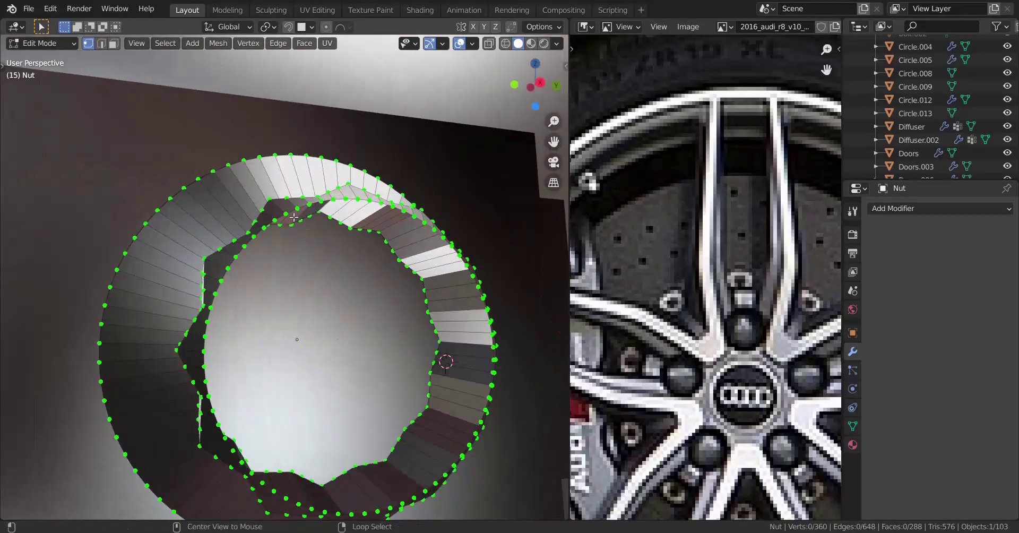
# Step: Return to Object Mode and unhide the threaded shaft inside the nut
pyautogui.moveTo(340, 257); pyautogui.dragTo(366, 294, button='middle')
pyautogui.press('Tab')
pyautogui.hotkey('alt', 'h')
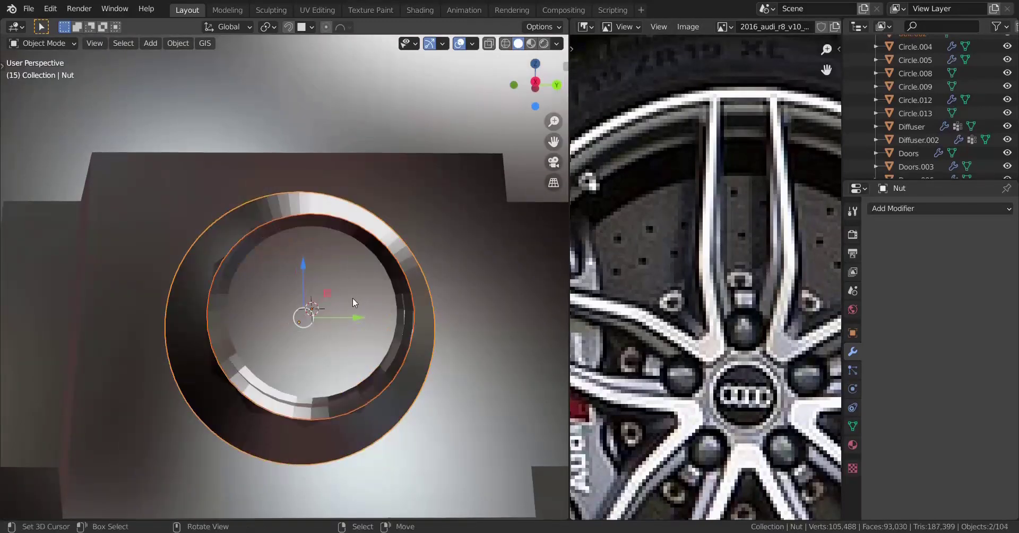
pyautogui.scroll(2, 352, 300)
pyautogui.moveTo(299, 291); pyautogui.dragTo(276, 297, button='middle')
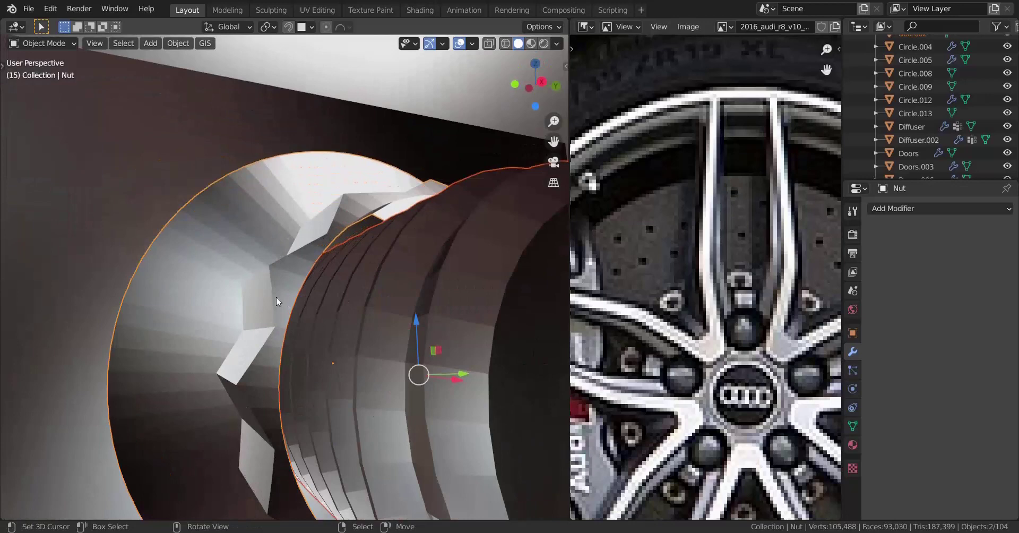
# Step: Select only the nut and reopen its mesh in Edit Mode
pyautogui.click(253, 282)
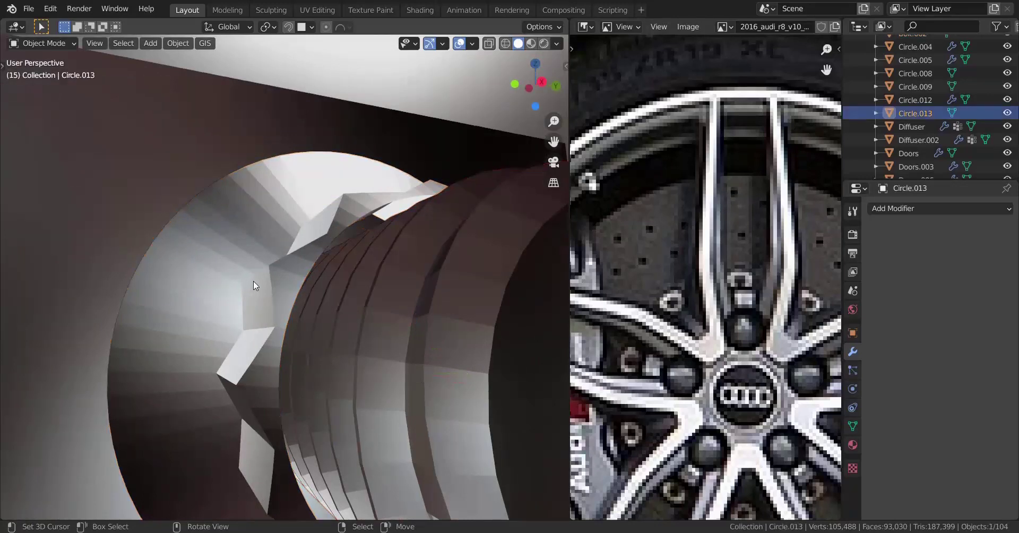
pyautogui.click(215, 268)
pyautogui.press('Tab')
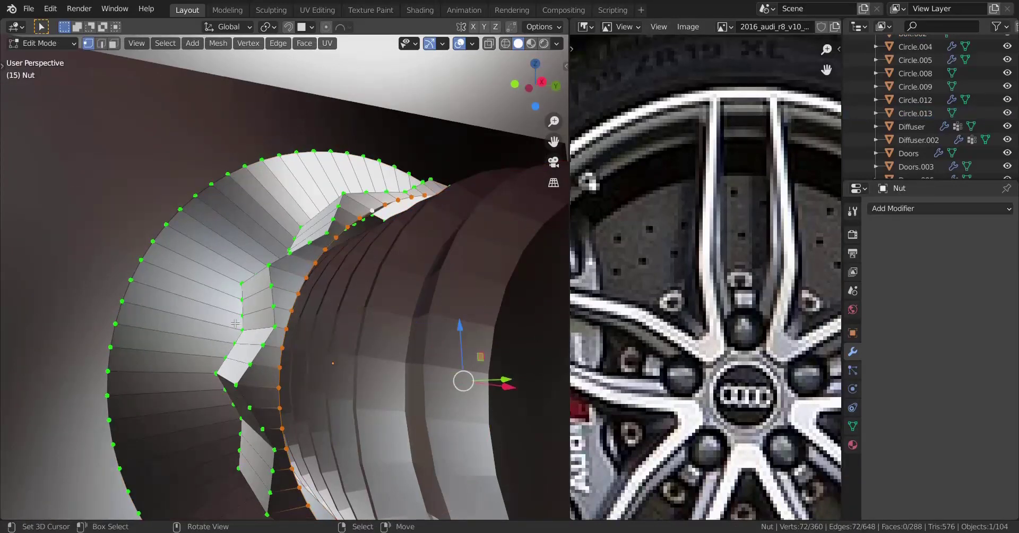
# Step: Fill the nut's inner opening loop with a face, inset it slightly, and delete the centre face to leave a narrow rim
pyautogui.press('f')
pyautogui.press('i')
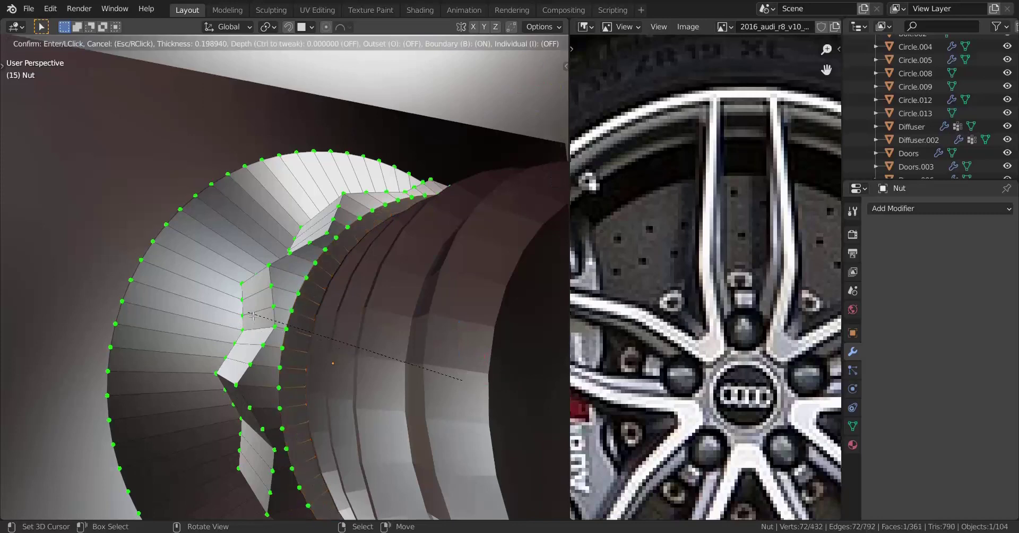
pyautogui.click(306, 311)
pyautogui.press('x')
pyautogui.click(353, 338)
# Step: Scale the nut's entire mesh up about 1.1 times in Y and Z, leaving its X depth locked
pyautogui.hotkey('shift', 'z')
pyautogui.scroll(-2, 355, 336)
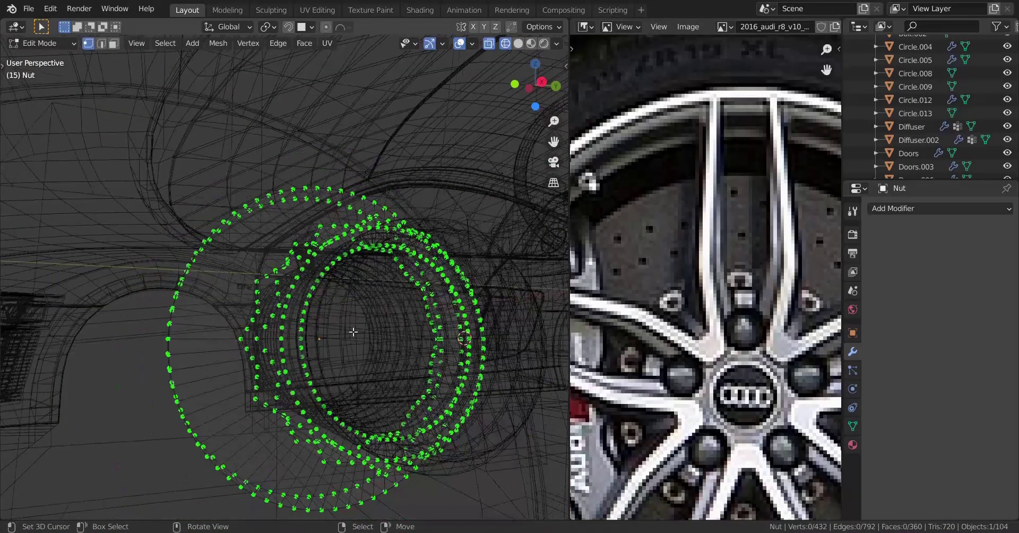
pyautogui.moveTo(352, 332)
pyautogui.mouseDown(button='middle')
pyautogui.moveTo(312, 336)
pyautogui.moveTo(330, 346)
pyautogui.mouseUp(button='middle')
pyautogui.press('a')
pyautogui.hotkey('shift', 'z')
pyautogui.scroll(-2, 340, 339)
pyautogui.press('s')
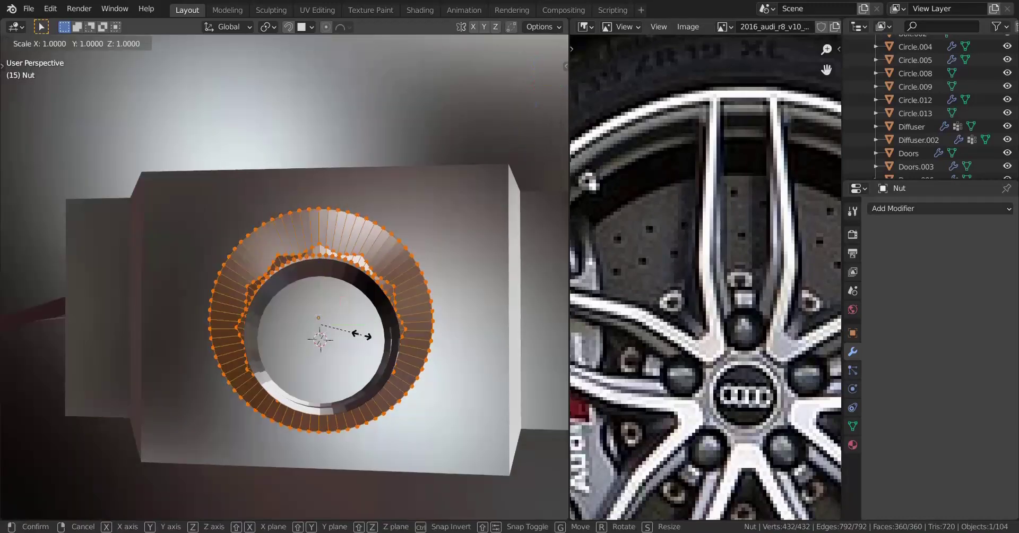
pyautogui.hotkey('shift', 'x')
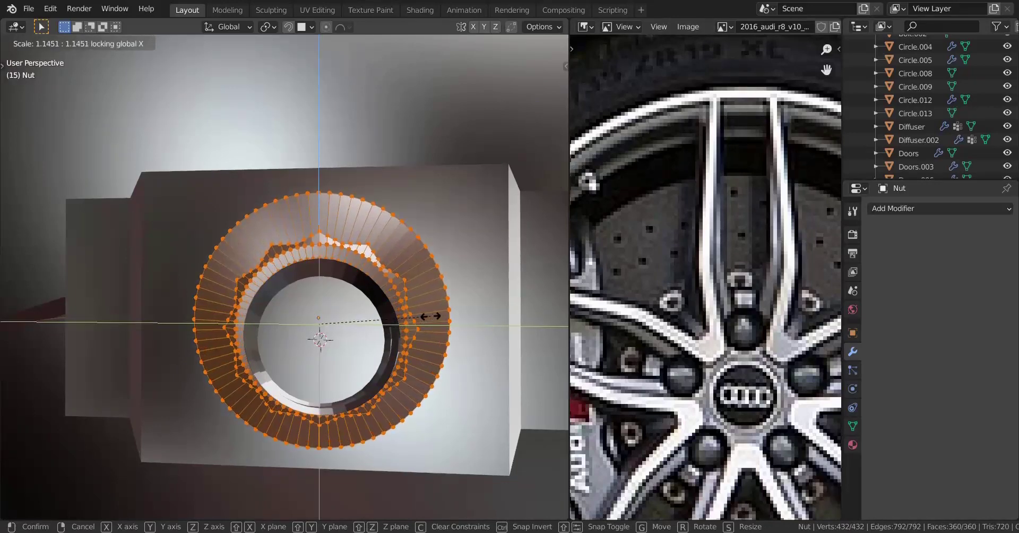
pyautogui.click(413, 308)
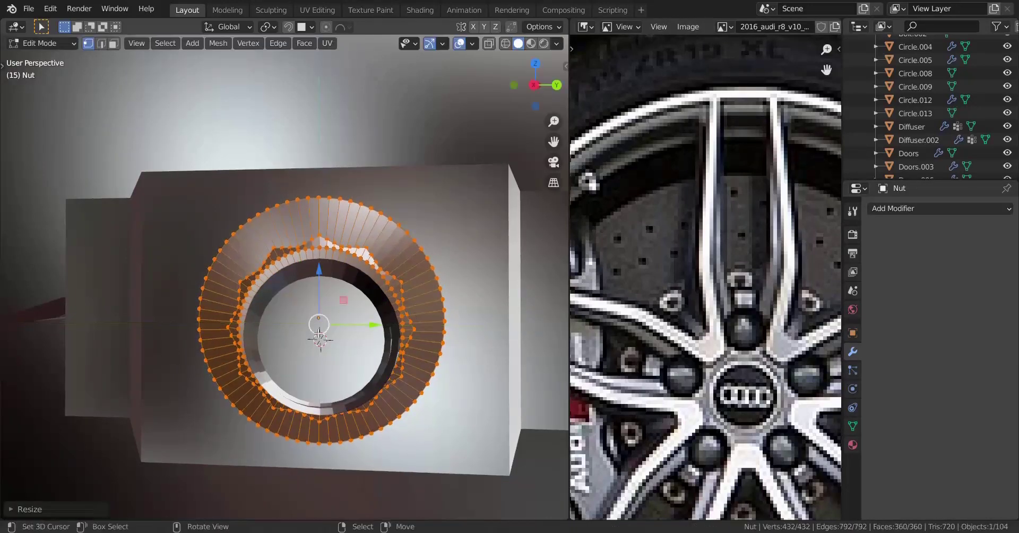
# Step: Enlarge the whole nut mesh again by about 1.05 in Y and Z, excluding the X axis
pyautogui.moveTo(412, 308); pyautogui.dragTo(337, 345, button='middle')
pyautogui.press('Tab')
pyautogui.scroll(-3, 287, 343)
pyautogui.scroll(-4, 246, 345)
pyautogui.scroll(6, 248, 345)
pyautogui.press('Tab')
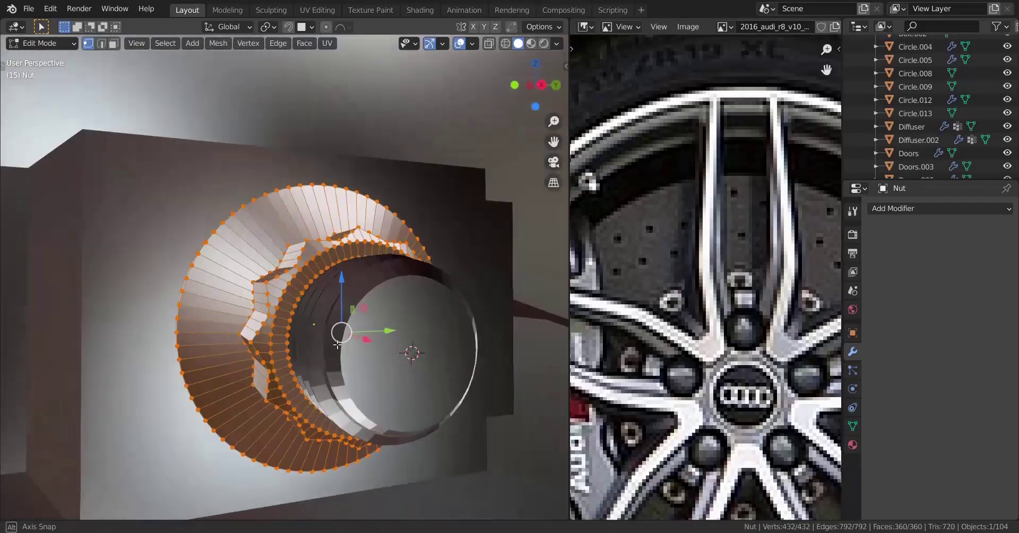
pyautogui.press('s')
pyautogui.hotkey('shift', 'x')
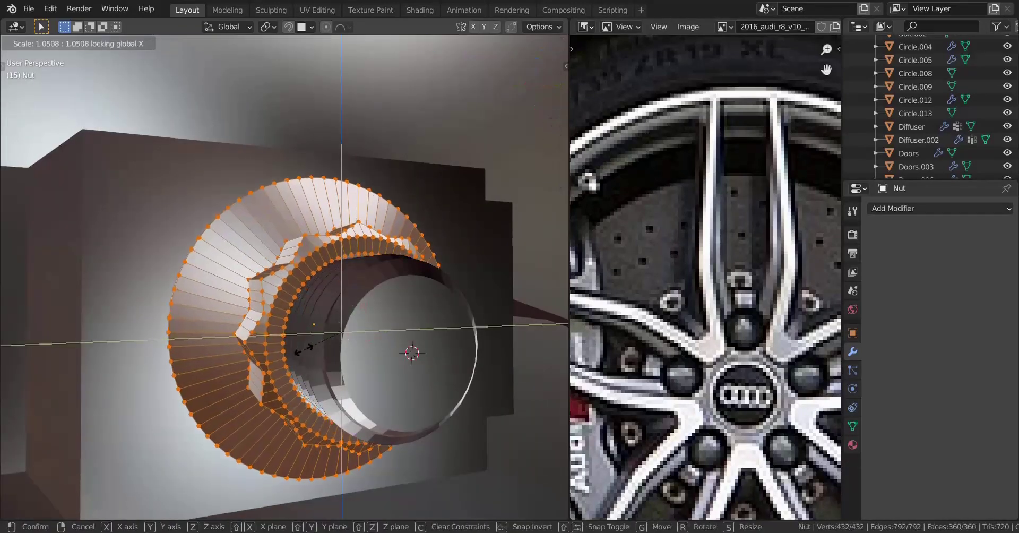
pyautogui.click(303, 349)
# Step: Shrink the nut's innermost rim loop toward the threaded shaft in two small scalings and return to Object Mode
pyautogui.moveTo(303, 350); pyautogui.dragTo(284, 315, button='middle')
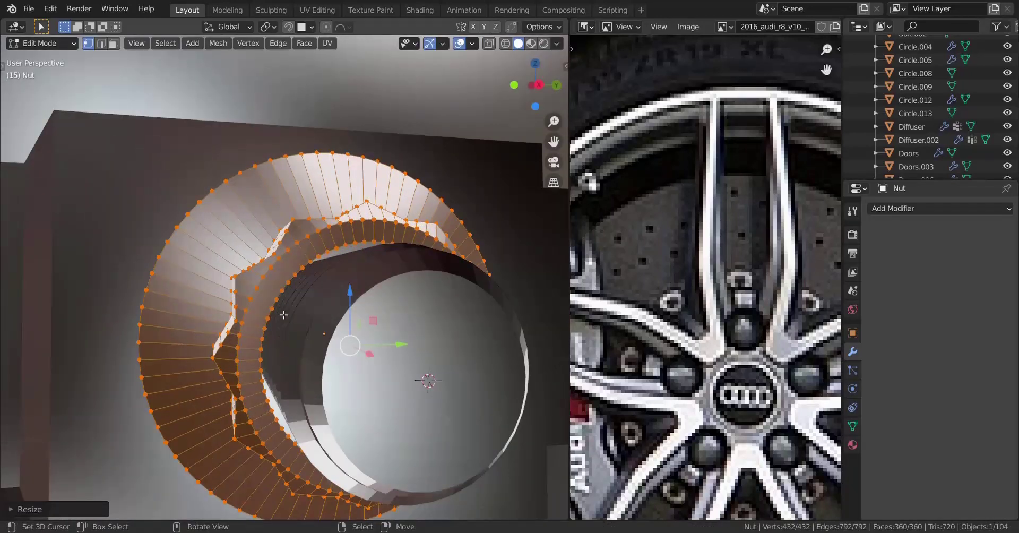
pyautogui.keyDown('alt'); pyautogui.click(280, 301); pyautogui.keyUp('alt')
pyautogui.press('s')
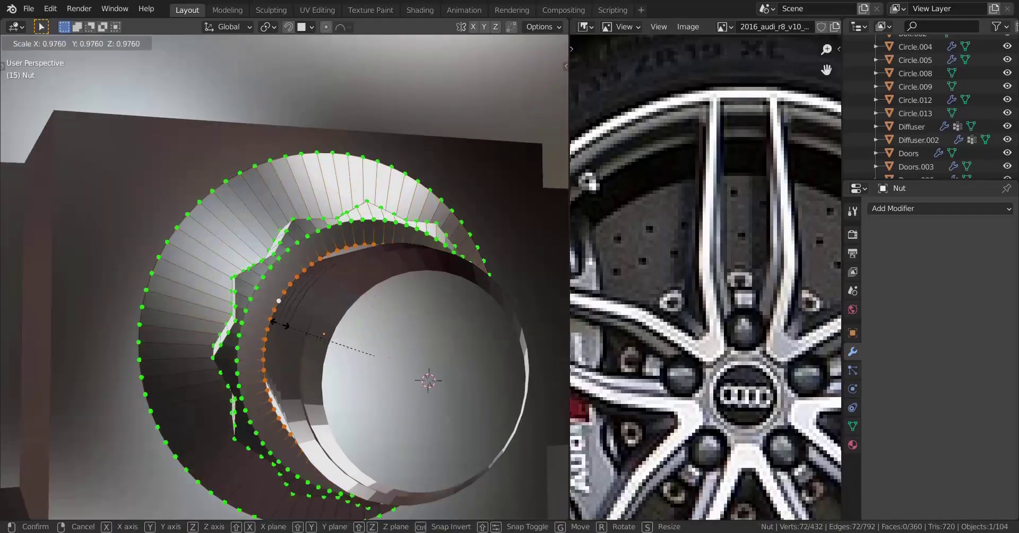
pyautogui.click(365, 367)
pyautogui.press('s')
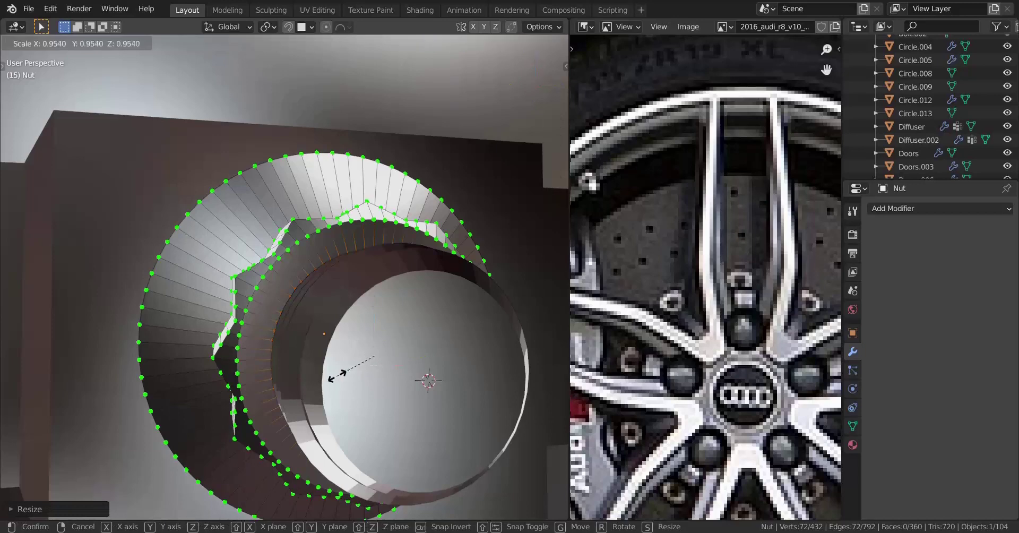
pyautogui.click(339, 372)
pyautogui.scroll(-8, 340, 378)
pyautogui.press('Tab')
pyautogui.moveTo(317, 382); pyautogui.dragTo(351, 338, button='middle')
pyautogui.scroll(2, 351, 338)
pyautogui.press('Tab')
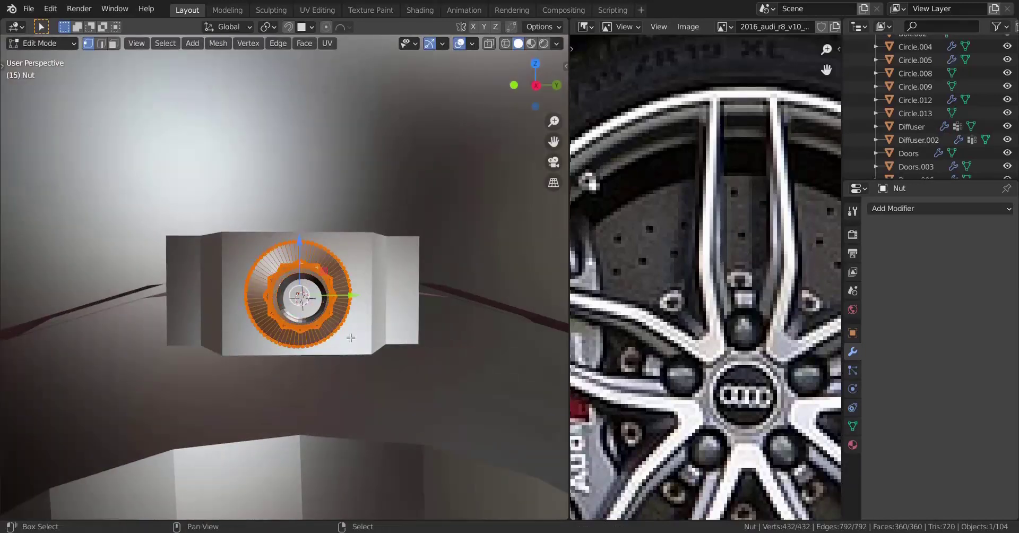
pyautogui.press('Tab')
# Step: Recalculate the normals of the threaded bolt's mesh and return to Object Mode
pyautogui.scroll(2, 343, 332)
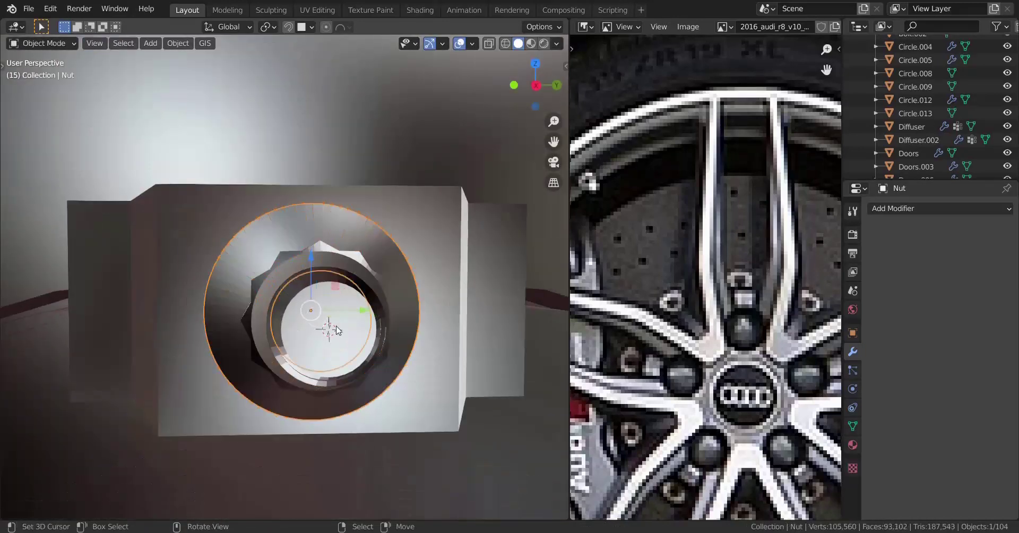
pyautogui.moveTo(343, 332)
pyautogui.mouseDown(button='middle')
pyautogui.moveTo(339, 369)
pyautogui.moveTo(349, 348)
pyautogui.mouseUp(button='middle')
pyautogui.click(349, 348)
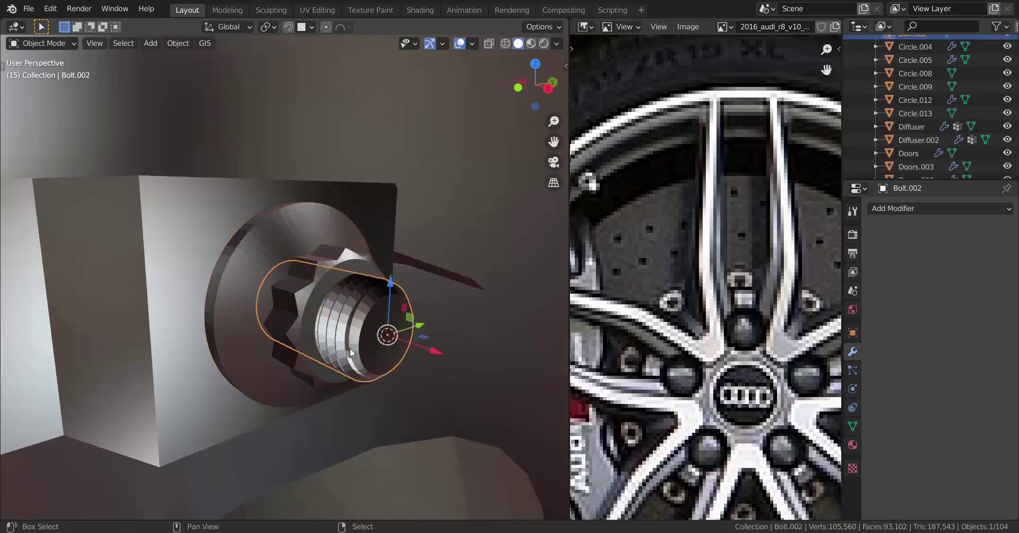
pyautogui.press('Tab')
pyautogui.scroll(-3, 354, 352)
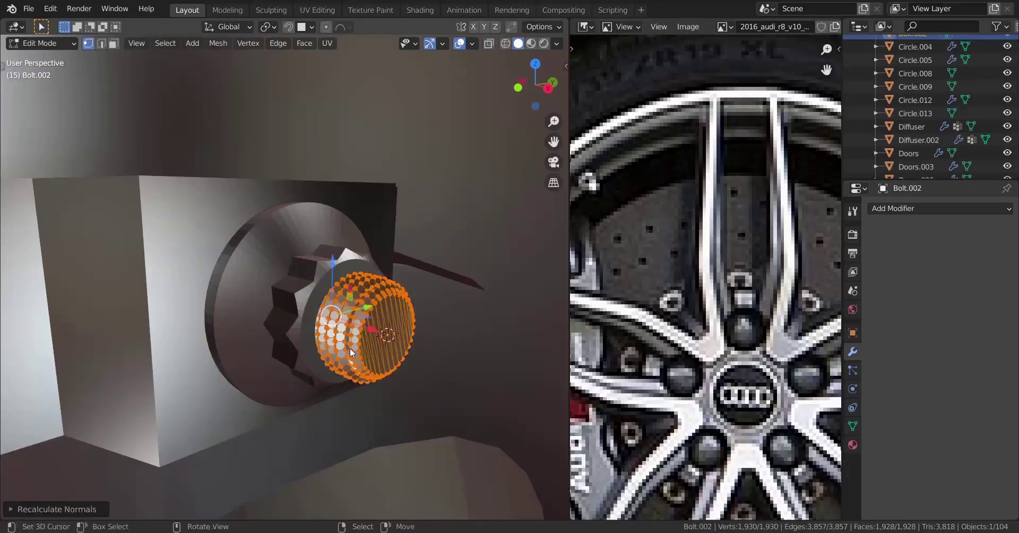
pyautogui.press('Tab')
# Step: Join the threaded bolt and the nut into Circle.013, the object containing the stepped block
pyautogui.moveTo(350, 348); pyautogui.dragTo(275, 353, button='middle')
pyautogui.scroll(4, 310, 291)
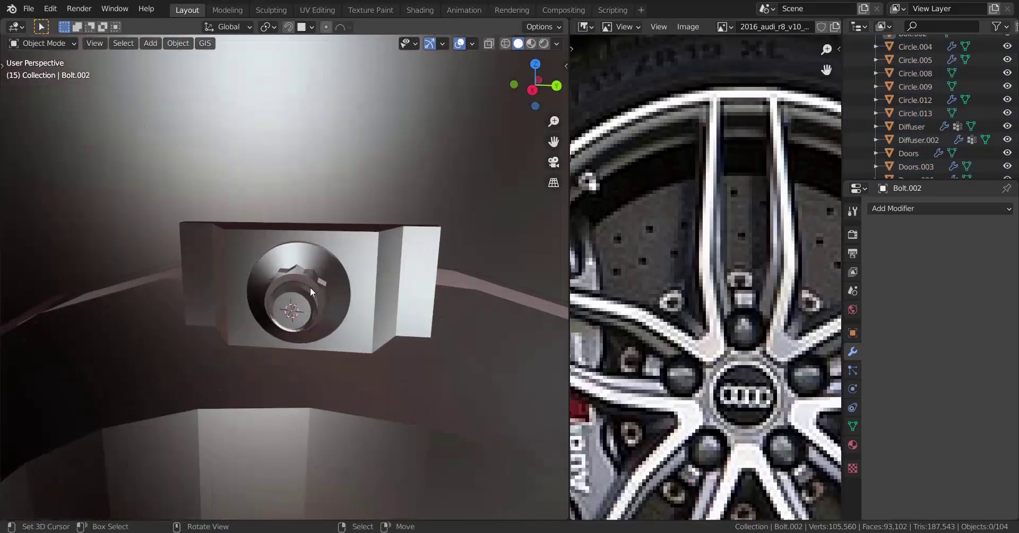
pyautogui.rightClick(294, 301)
pyautogui.keyDown('shift'); pyautogui.rightClick(333, 270); pyautogui.keyUp('shift')
pyautogui.keyDown('shift'); pyautogui.rightClick(364, 266); pyautogui.keyUp('shift')
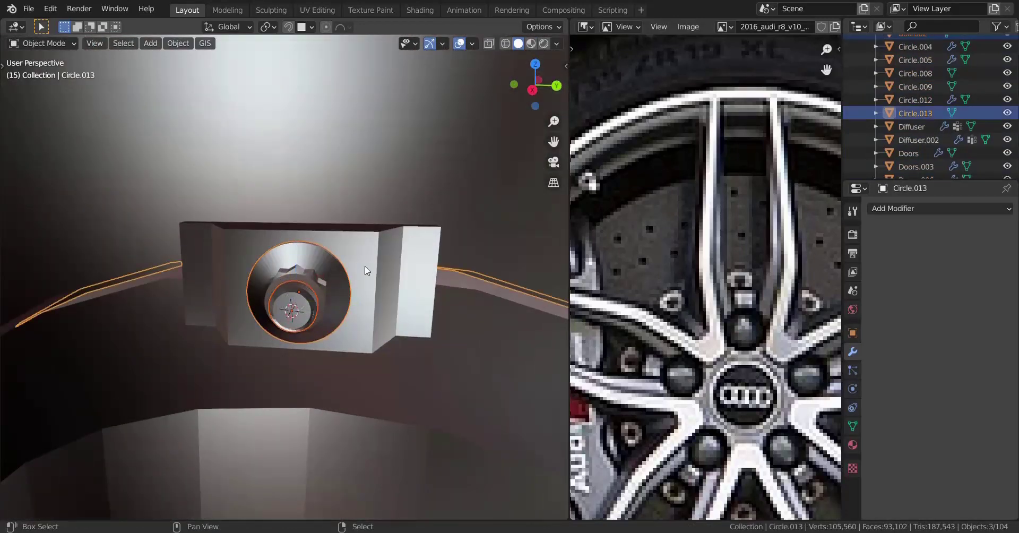
pyautogui.scroll(-3, 361, 279)
pyautogui.scroll(2, 355, 284)
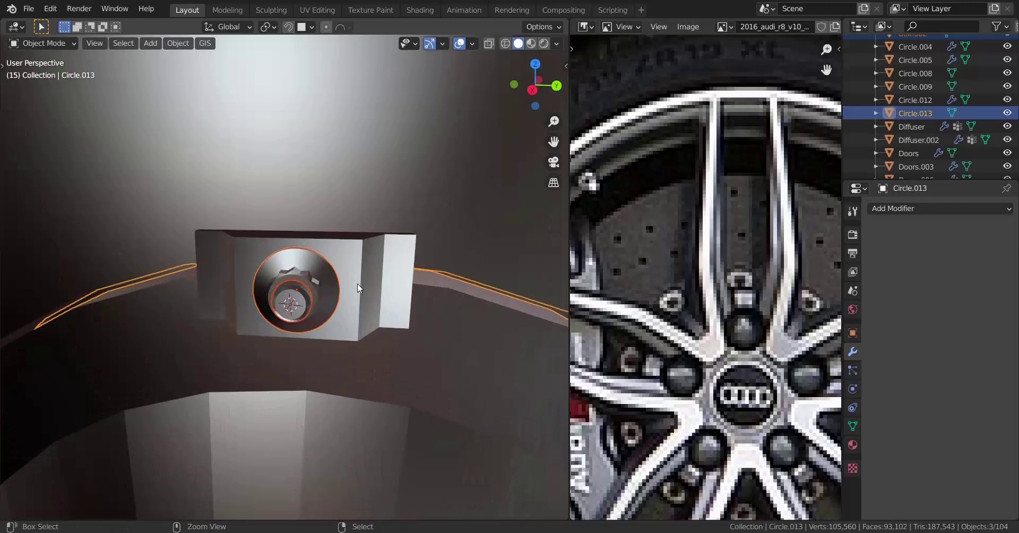
pyautogui.hotkey('ctrl', 'j')
pyautogui.scroll(-8, 359, 288)
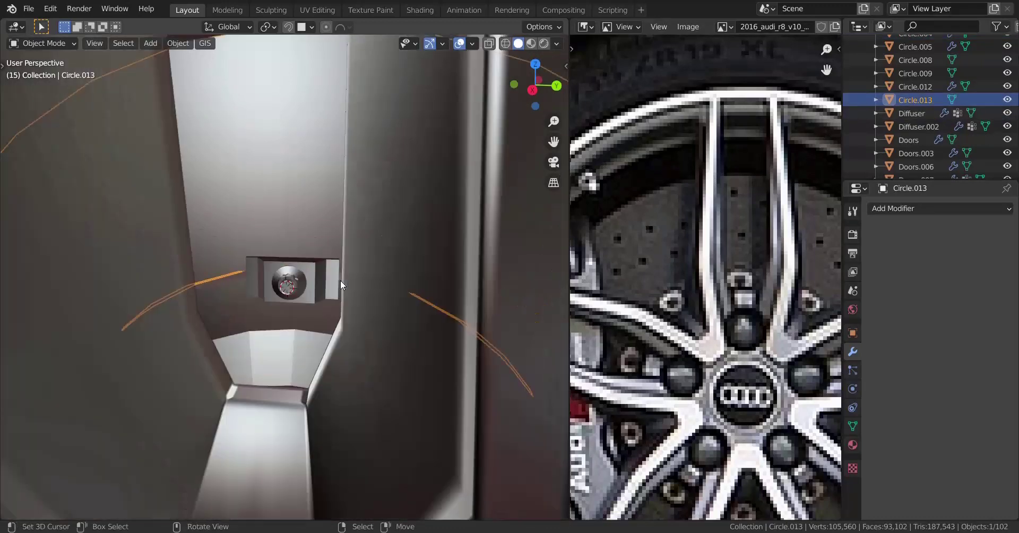
# Step: Recalculate the normals of the entire joined Circle.013 mesh, then leave Edit Mode and clear the selection
pyautogui.press('Tab')
pyautogui.scroll(10, 305, 316)
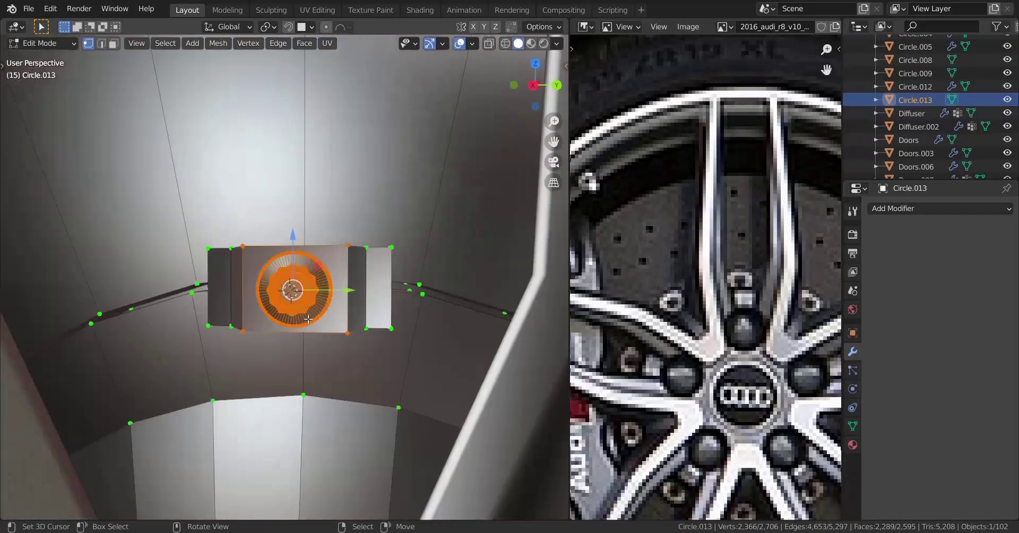
pyautogui.hotkey('shift', 'n')
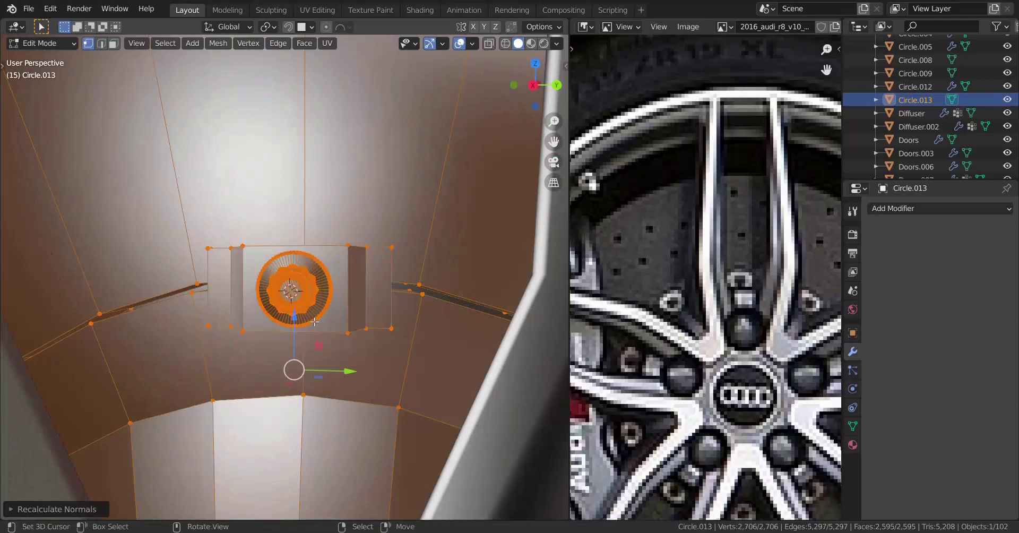
pyautogui.press('Tab')
pyautogui.press('a')
pyautogui.press('a')
# Step: Separate the linked bolt, nut and stepped block from Circle.013 into one object of their own
pyautogui.scroll(-7, 316, 321)
pyautogui.moveTo(315, 321)
pyautogui.mouseDown(button='middle')
pyautogui.moveTo(370, 366)
pyautogui.moveTo(230, 364)
pyautogui.moveTo(324, 363)
pyautogui.moveTo(270, 355)
pyautogui.moveTo(431, 358)
pyautogui.moveTo(316, 366)
pyautogui.moveTo(335, 306)
pyautogui.moveTo(308, 336)
pyautogui.mouseUp(button='middle')
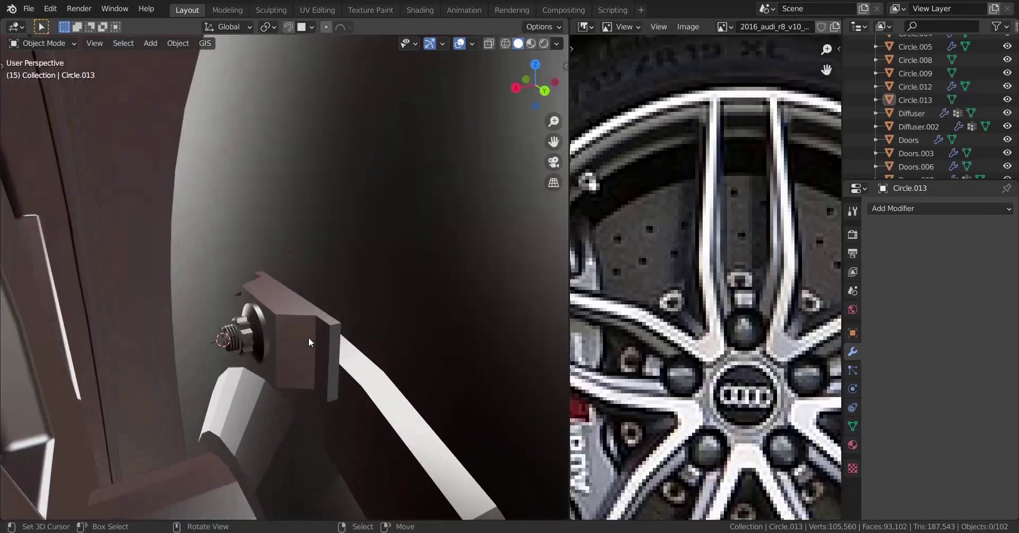
pyautogui.click(308, 337)
pyautogui.press('Tab')
pyautogui.scroll(2, 329, 303)
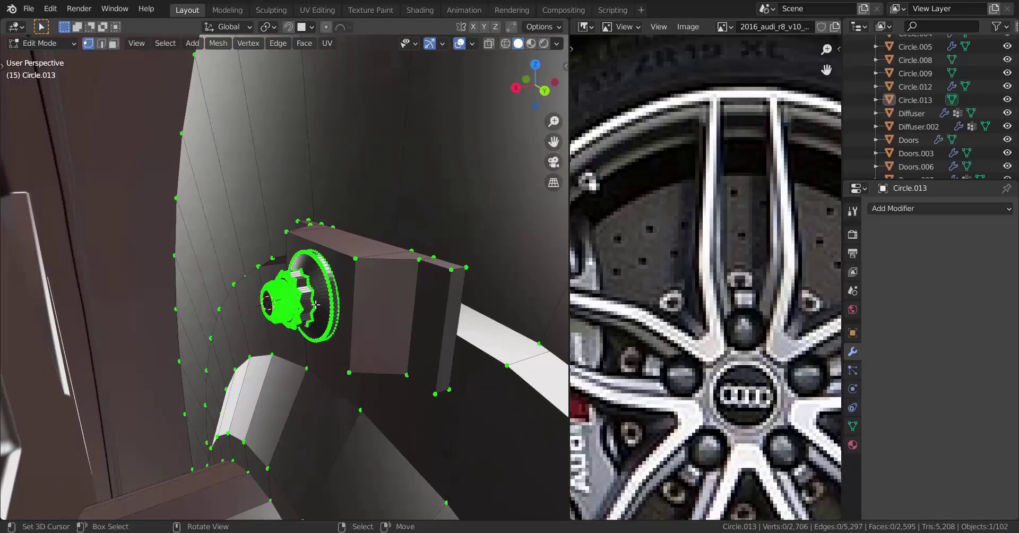
pyautogui.press('l')
pyautogui.press('l')
pyautogui.press('l')
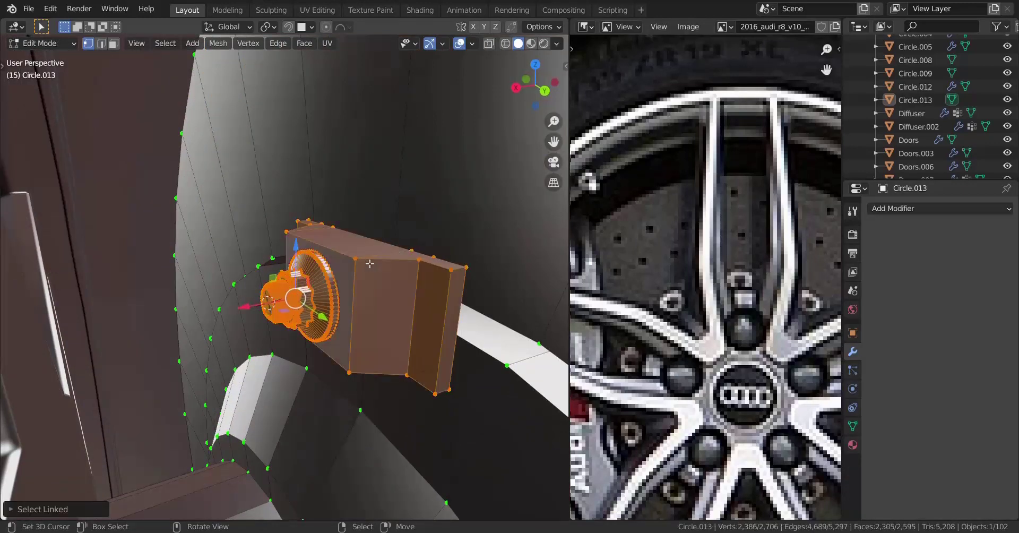
pyautogui.press('p')
pyautogui.click(355, 266)
pyautogui.press('Tab')
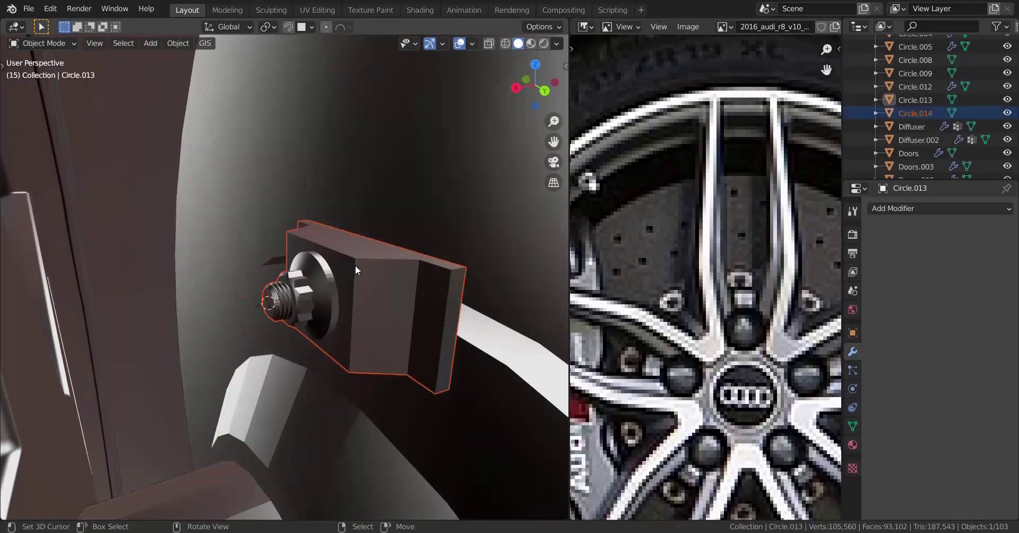
# Step: Reopen Circle.013 in Edit Mode and select three of its circular step edge loops in edge select mode
pyautogui.rightClick(453, 191)
pyautogui.scroll(-8, 419, 217)
pyautogui.press('Tab')
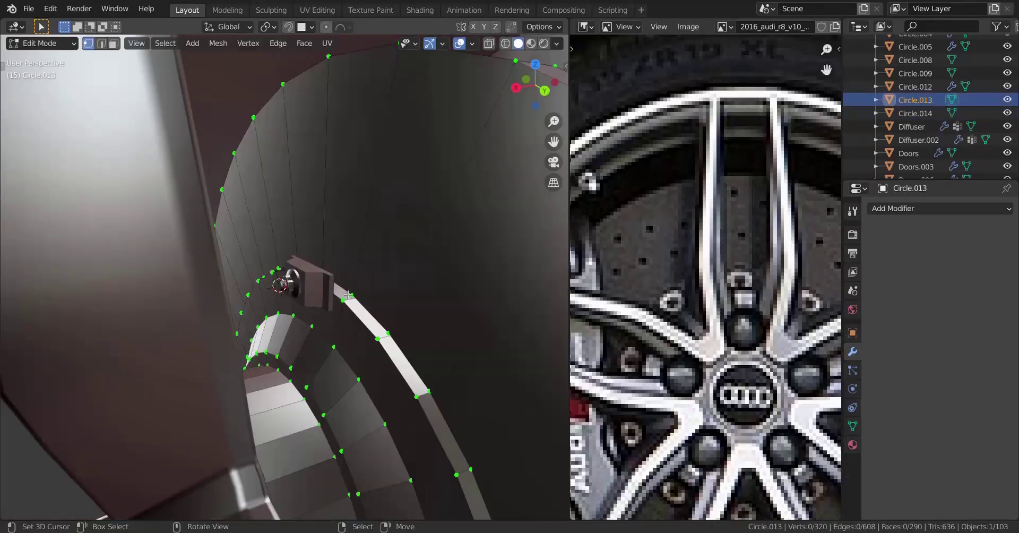
pyautogui.keyDown('shift'); pyautogui.moveTo(347, 290); pyautogui.dragTo(319, 183, button='middle'); pyautogui.keyUp('shift')
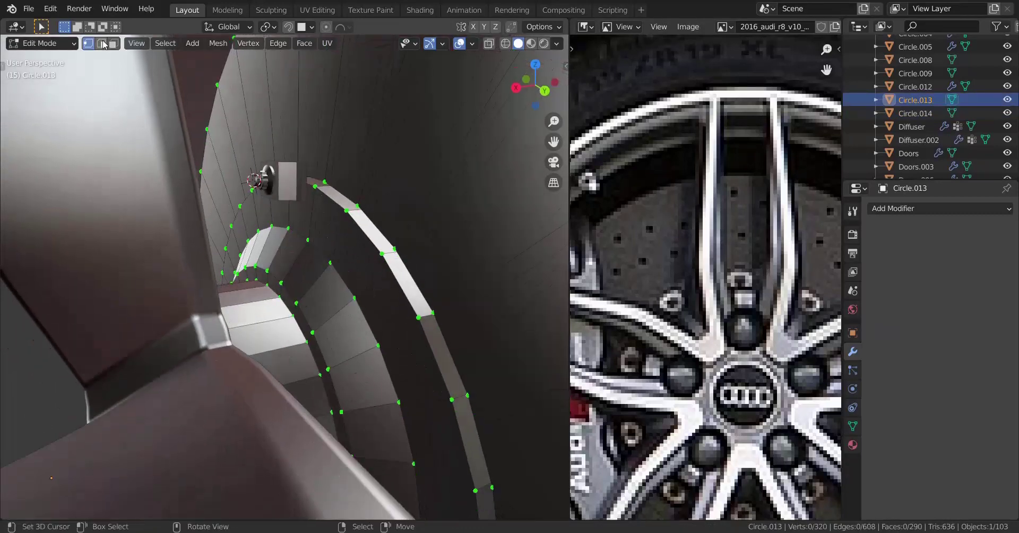
pyautogui.keyDown('alt'); pyautogui.click(338, 276); pyautogui.keyUp('alt')
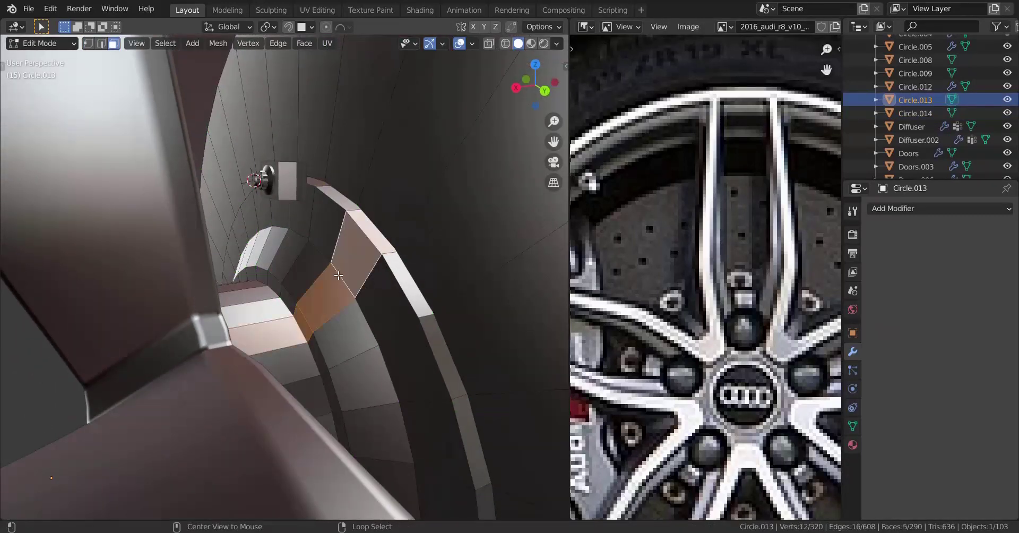
pyautogui.click(101, 44)
pyautogui.keyDown('alt'); pyautogui.click(350, 285); pyautogui.keyUp('alt')
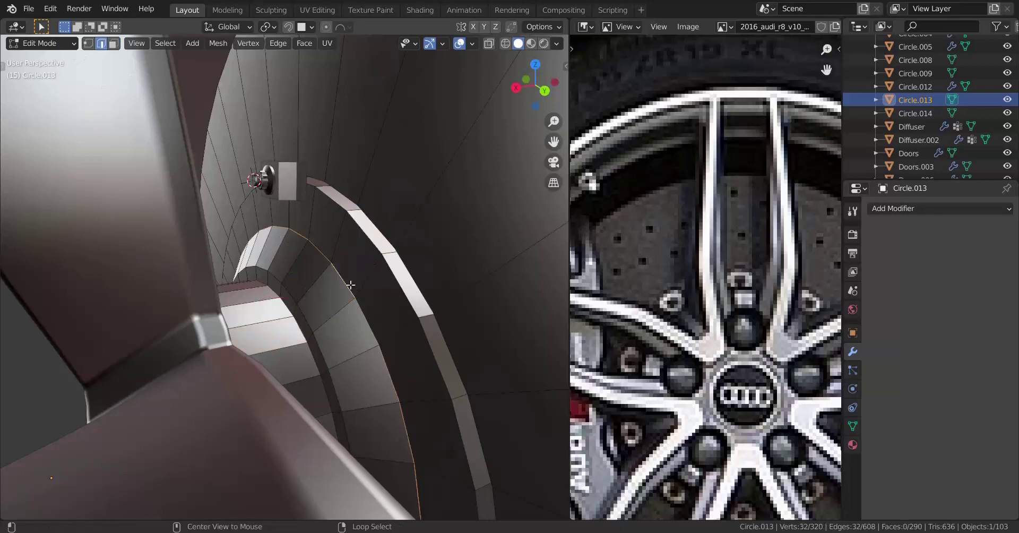
pyautogui.keyDown('alt'); pyautogui.keyDown('shift'); pyautogui.click(314, 317); pyautogui.keyUp('shift'); pyautogui.keyUp('alt')
pyautogui.keyDown('alt'); pyautogui.keyDown('shift'); pyautogui.click(376, 233); pyautogui.keyUp('shift'); pyautogui.keyUp('alt')
pyautogui.scroll(-1, 392, 200)
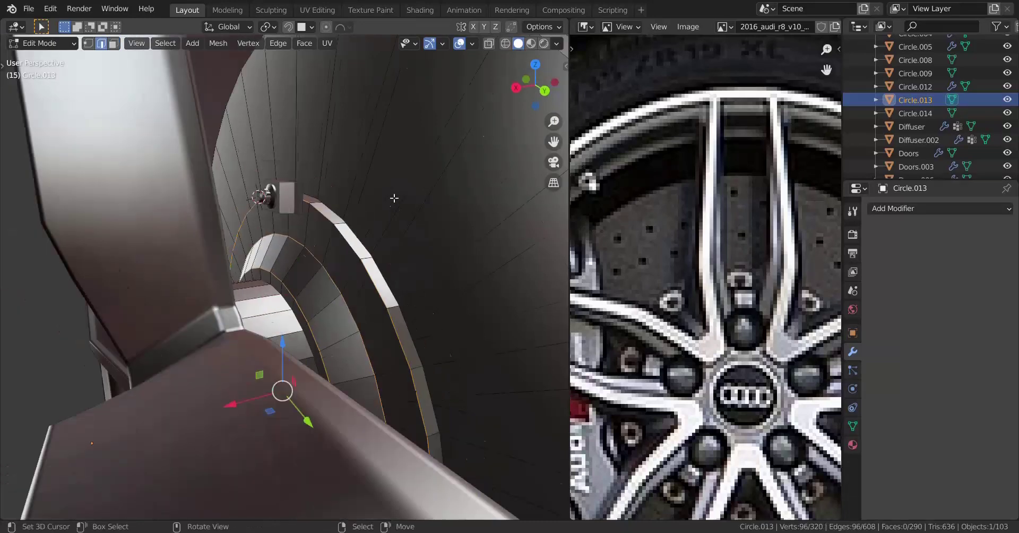
# Step: Add the remaining circular border loops of Circle.013's steps to the selection and mark all selected edges sharp
pyautogui.keyDown('shift'); pyautogui.moveTo(399, 192); pyautogui.dragTo(342, 226, button='middle'); pyautogui.keyUp('shift')
pyautogui.scroll(-1, 359, 209)
pyautogui.scroll(2, 386, 207)
pyautogui.scroll(-1, 394, 197)
pyautogui.scroll(3, 371, 181)
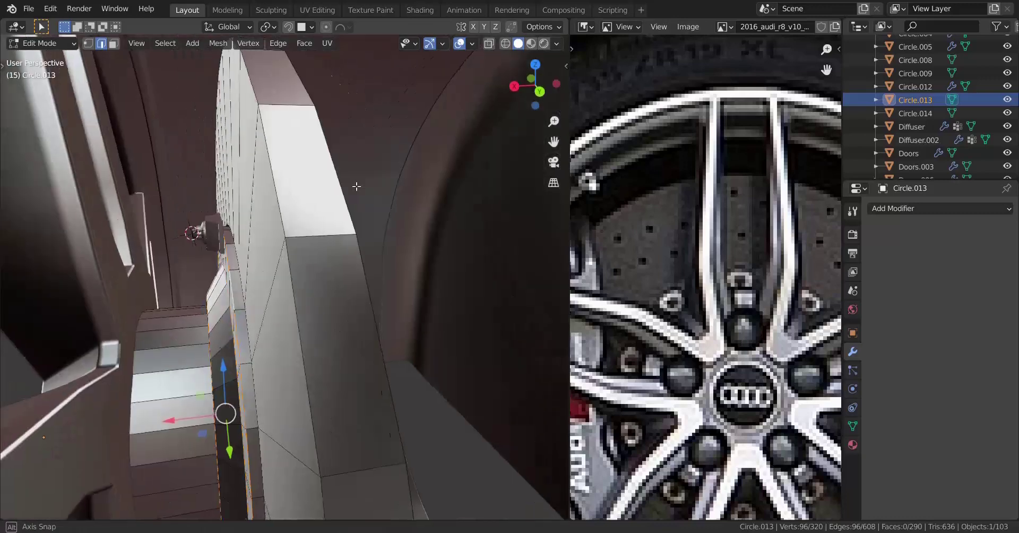
pyautogui.keyDown('alt'); pyautogui.keyDown('shift'); pyautogui.click(274, 180); pyautogui.keyUp('shift'); pyautogui.keyUp('alt')
pyautogui.keyDown('alt'); pyautogui.keyDown('shift'); pyautogui.click(325, 167); pyautogui.keyUp('shift'); pyautogui.keyUp('alt')
pyautogui.moveTo(325, 167); pyautogui.dragTo(183, 137, button='middle')
pyautogui.keyDown('alt'); pyautogui.keyDown('shift'); pyautogui.click(278, 250); pyautogui.keyUp('shift'); pyautogui.keyUp('alt')
pyautogui.moveTo(215, 304); pyautogui.dragTo(287, 318, button='middle')
pyautogui.keyDown('shift'); pyautogui.moveTo(226, 321); pyautogui.dragTo(301, 214, button='middle'); pyautogui.keyUp('shift')
pyautogui.keyDown('alt'); pyautogui.keyDown('shift'); pyautogui.click(313, 274); pyautogui.keyUp('shift'); pyautogui.keyUp('alt')
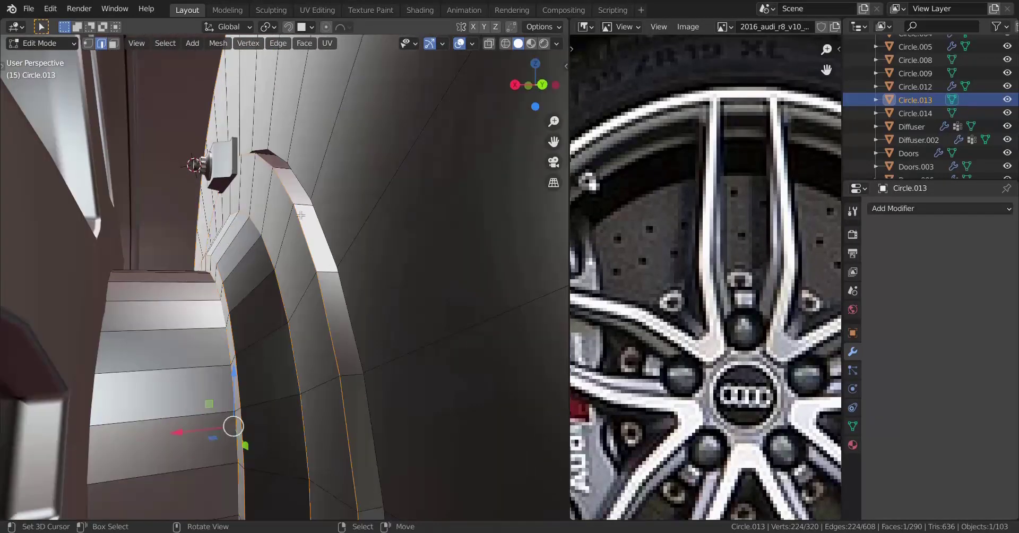
pyautogui.keyDown('alt'); pyautogui.keyDown('shift'); pyautogui.click(301, 173); pyautogui.keyUp('shift'); pyautogui.keyUp('alt')
pyautogui.hotkey('ctrl', 'e')
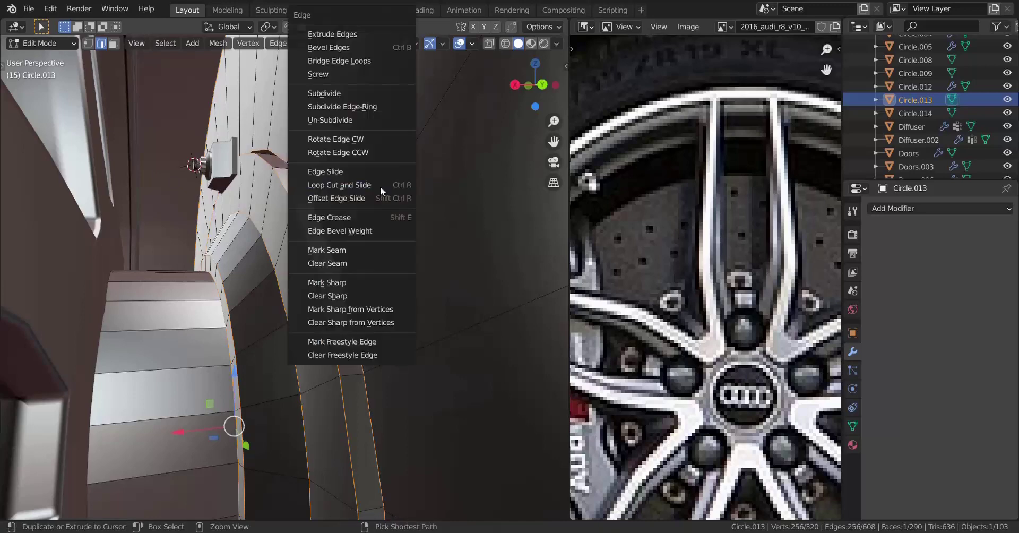
pyautogui.click(335, 282)
# Step: Set the Auto Smooth angle of Circle.013 to 180° and shade the object smooth
pyautogui.click(853, 426)
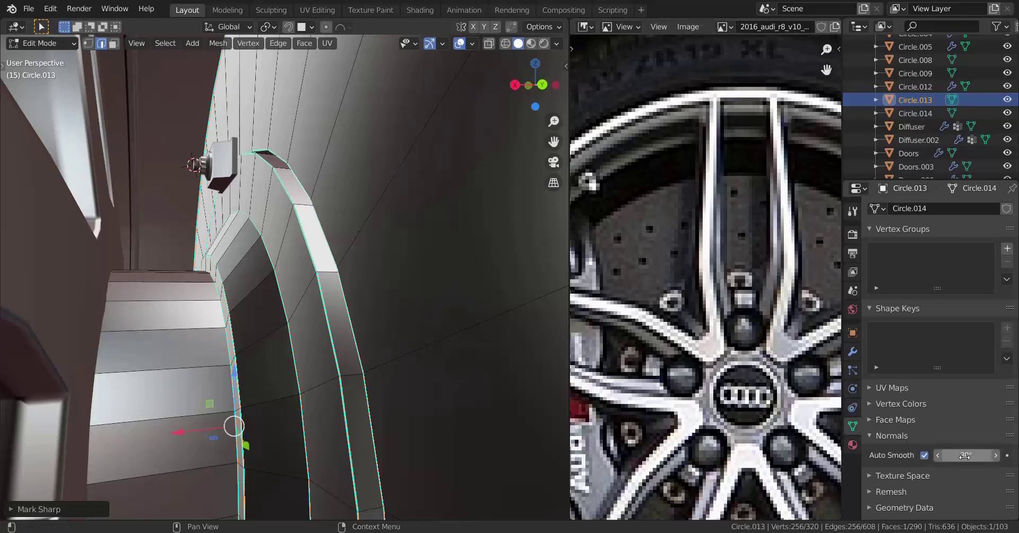
pyautogui.moveTo(965, 455); pyautogui.dragTo(998, 455)
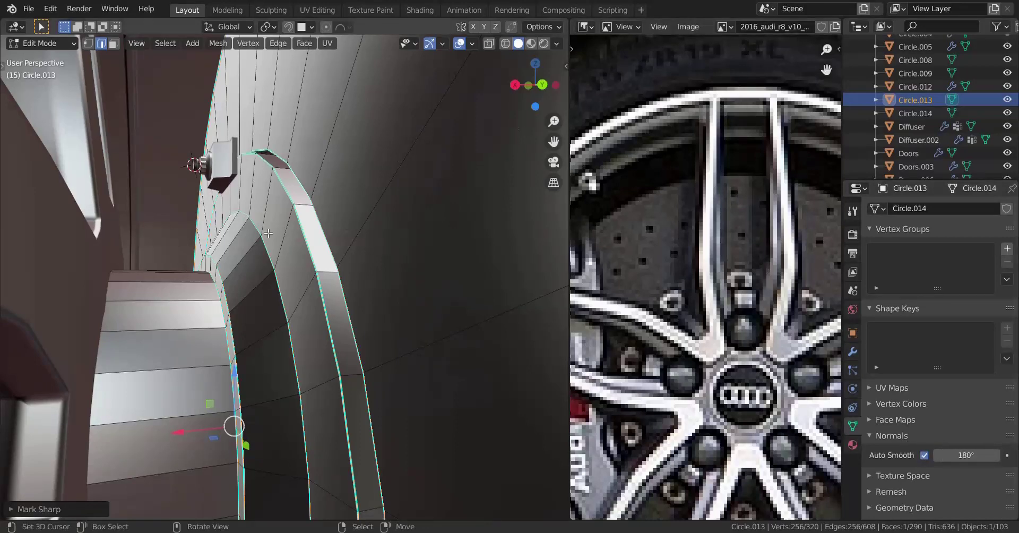
pyautogui.press('Tab')
pyautogui.click(178, 43)
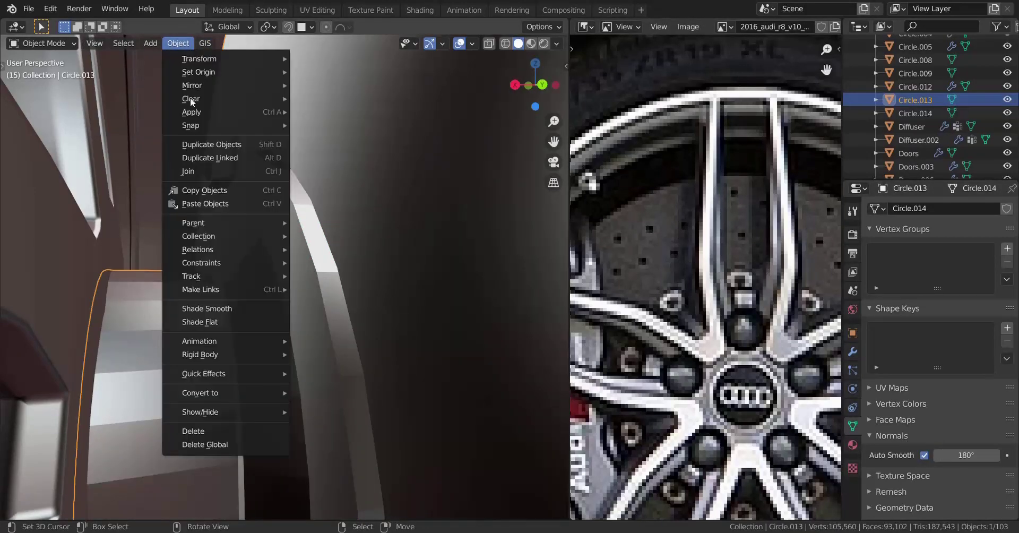
pyautogui.click(212, 309)
# Step: Delete only the large selected circular face of Circle.013 while keeping its edges, then leave Edit Mode and clear the selection
pyautogui.moveTo(254, 300)
pyautogui.mouseDown(button='middle')
pyautogui.moveTo(270, 296)
pyautogui.moveTo(240, 298)
pyautogui.mouseUp(button='middle')
pyautogui.scroll(-4, 242, 289)
pyautogui.press('Tab')
pyautogui.hotkey('shift', 'z')
pyautogui.moveTo(238, 249); pyautogui.dragTo(255, 257, button='middle')
pyautogui.press('x')
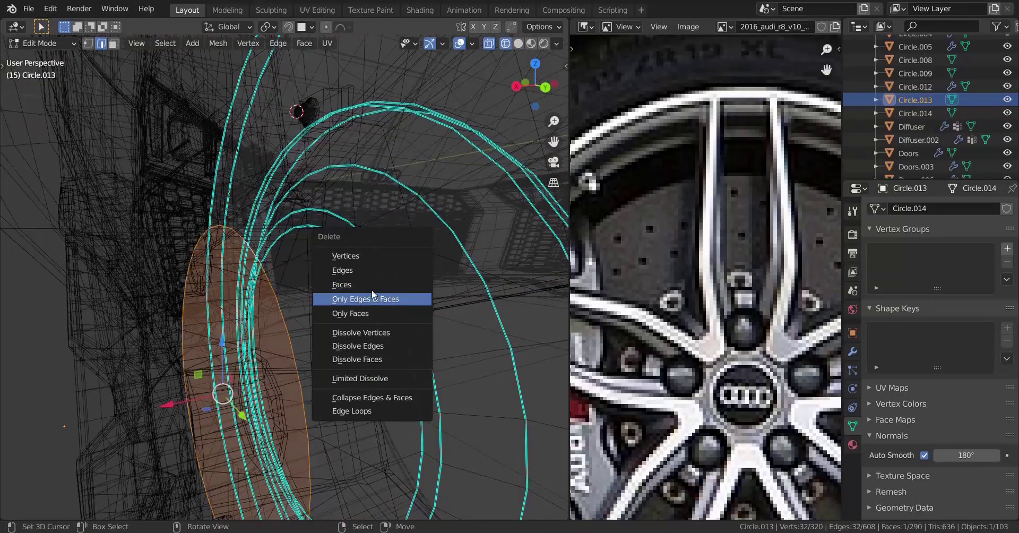
pyautogui.click(371, 313)
pyautogui.hotkey('shift', 'z')
pyautogui.moveTo(266, 324); pyautogui.dragTo(291, 298, button='middle')
pyautogui.press('Tab')
pyautogui.scroll(-3, 324, 310)
pyautogui.press('a')
pyautogui.hotkey('alt', 'a')
# Step: Move the entire Circle.014 bolt block down along global Z to just above the spoke junction, then leave Edit Mode and deselect
pyautogui.scroll(6, 291, 297)
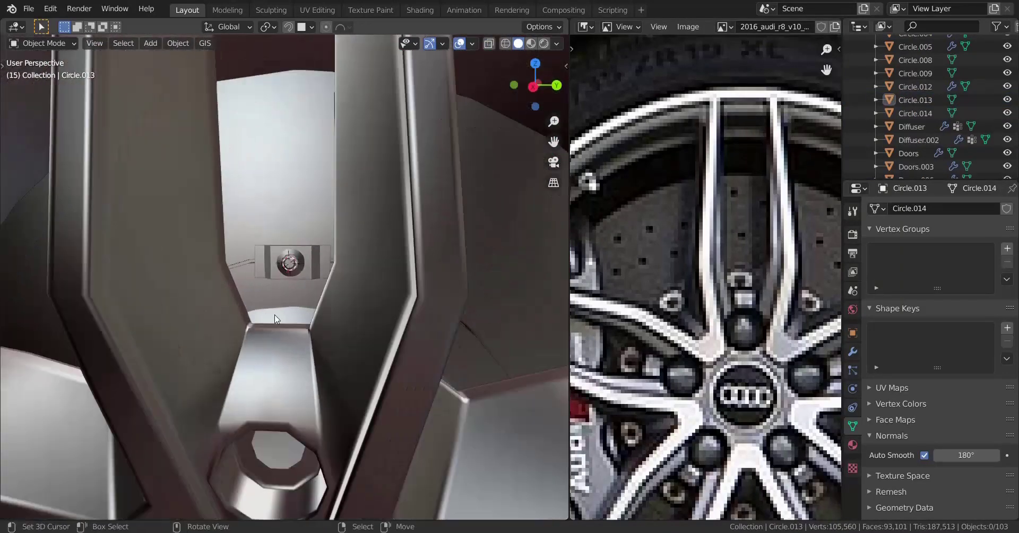
pyautogui.scroll(1, 276, 315)
pyautogui.rightClick(297, 262)
pyautogui.scroll(1, 302, 260)
pyautogui.press('Tab')
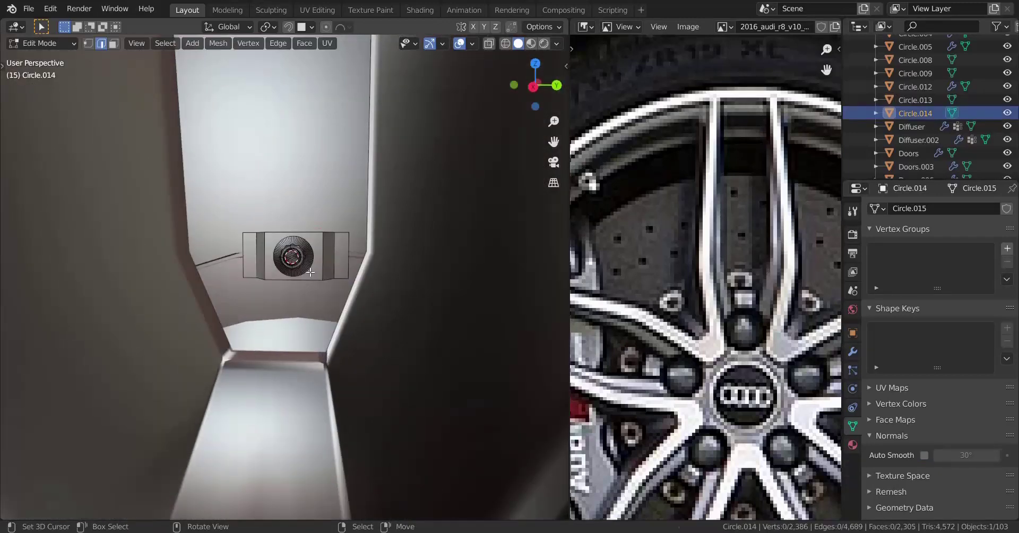
pyautogui.press('a')
pyautogui.press('g')
pyautogui.press('z')
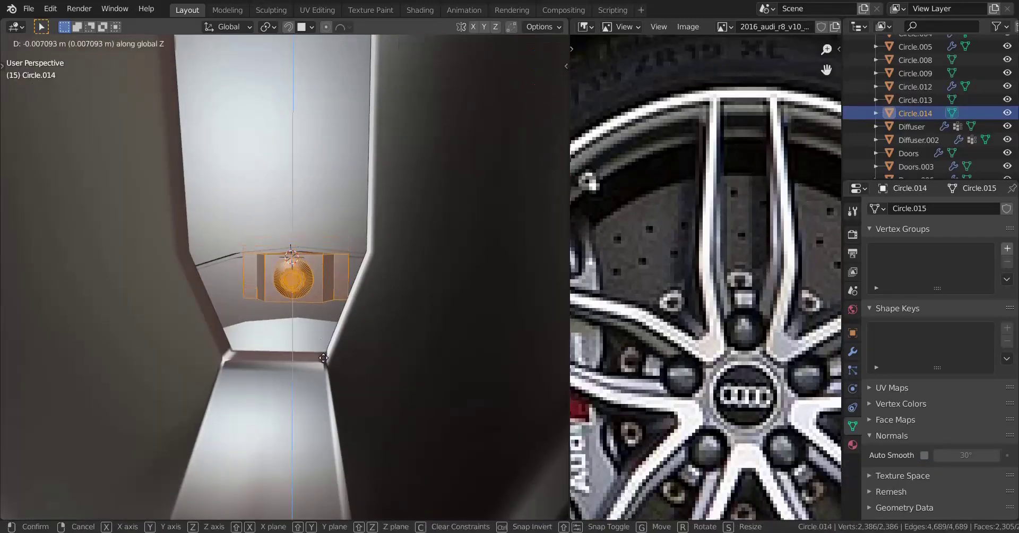
pyautogui.click(328, 374)
pyautogui.press('KP_3')
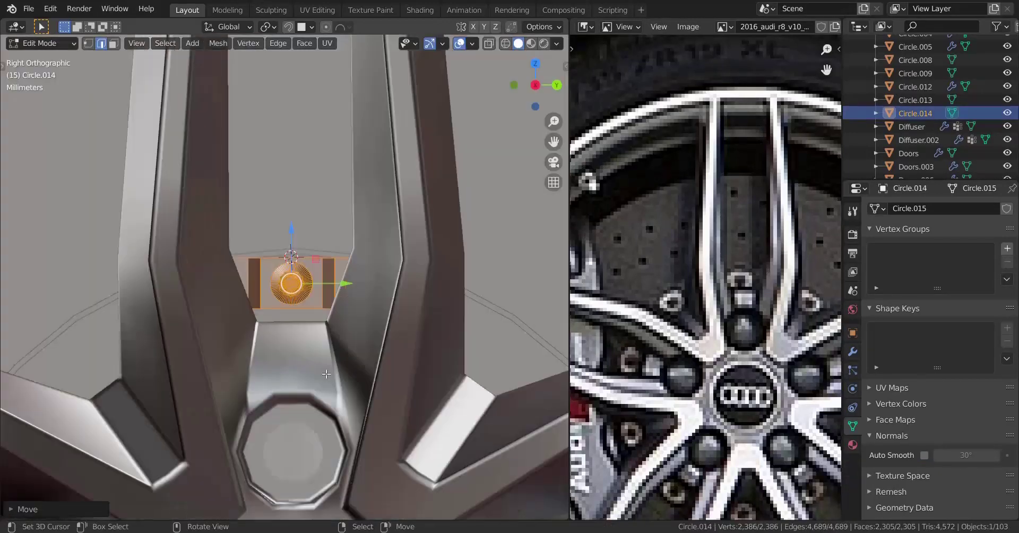
pyautogui.scroll(1, 335, 377)
pyautogui.scroll(-3, 338, 379)
pyautogui.moveTo(338, 380); pyautogui.dragTo(298, 330, button='middle')
pyautogui.scroll(-2, 318, 377)
pyautogui.hotkey('alt', 'a')
pyautogui.press('Tab')
pyautogui.scroll(-1, 308, 369)
pyautogui.hotkey('alt', 'a')
# Step: Select the Circle.012 spoke object and snap the 3D cursor to it at the wheel's centre
pyautogui.scroll(4, 297, 390)
pyautogui.scroll(-5, 320, 380)
pyautogui.scroll(2, 298, 330)
pyautogui.click(328, 325)
pyautogui.hotkey('shift', 's')
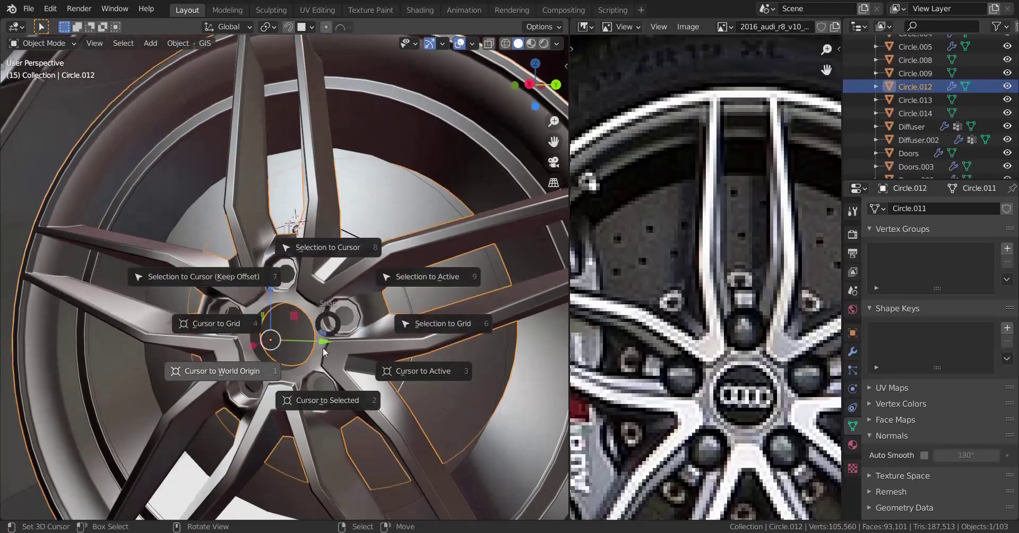
pyautogui.click(314, 370)
pyautogui.moveTo(310, 366); pyautogui.dragTo(314, 370, button='middle')
# Step: Open Circle.014 in Edit Mode and spin the whole bolt block around the 3D cursor in the right orthographic view
pyautogui.scroll(5, 313, 371)
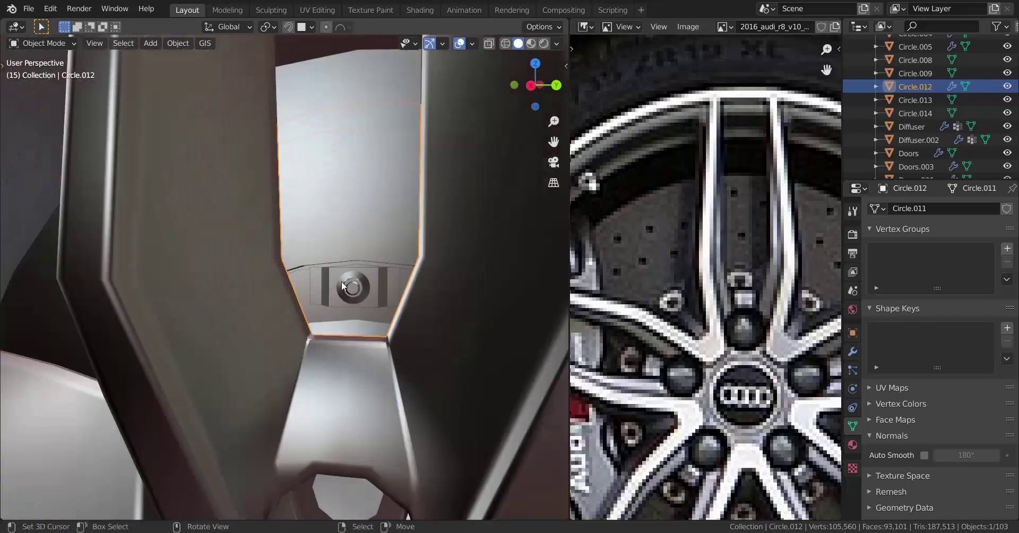
pyautogui.click(342, 282)
pyautogui.moveTo(342, 282); pyautogui.dragTo(374, 298, button='middle')
pyautogui.press('Tab')
pyautogui.press('KP_3')
pyautogui.scroll(-4, 397, 326)
pyautogui.scroll(1, 374, 297)
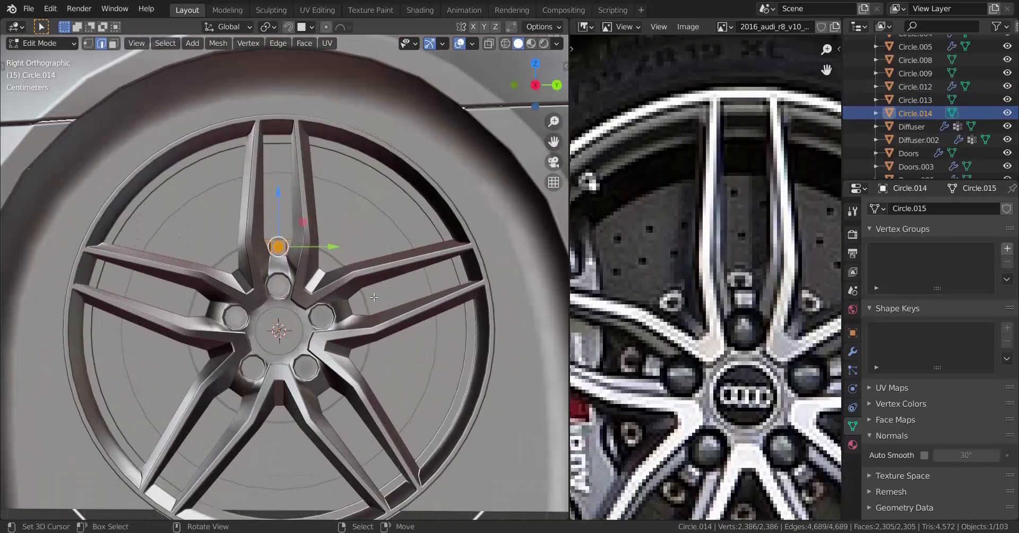
pyautogui.press('F3')
pyautogui.write('spin')
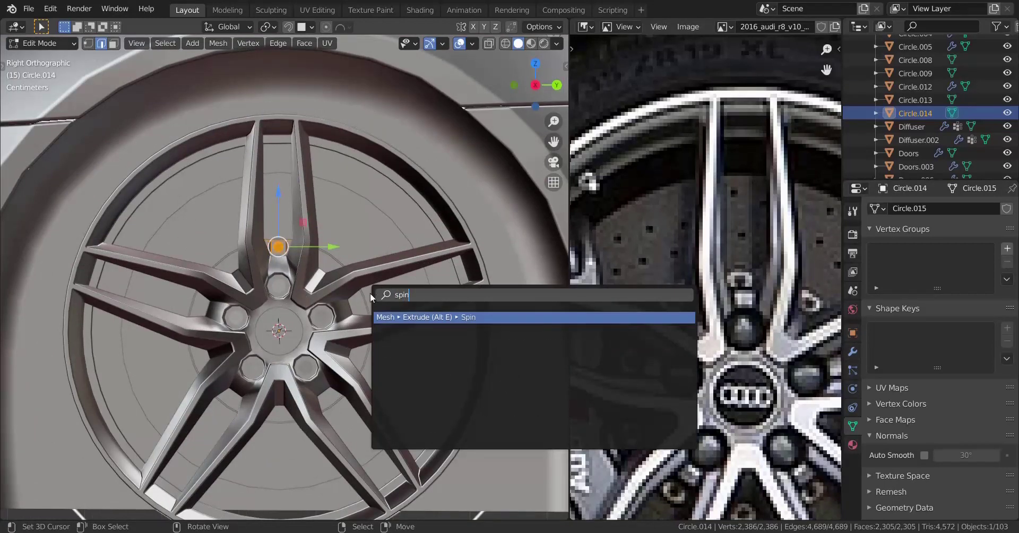
pyautogui.press('Return')
pyautogui.scroll(3, 374, 297)
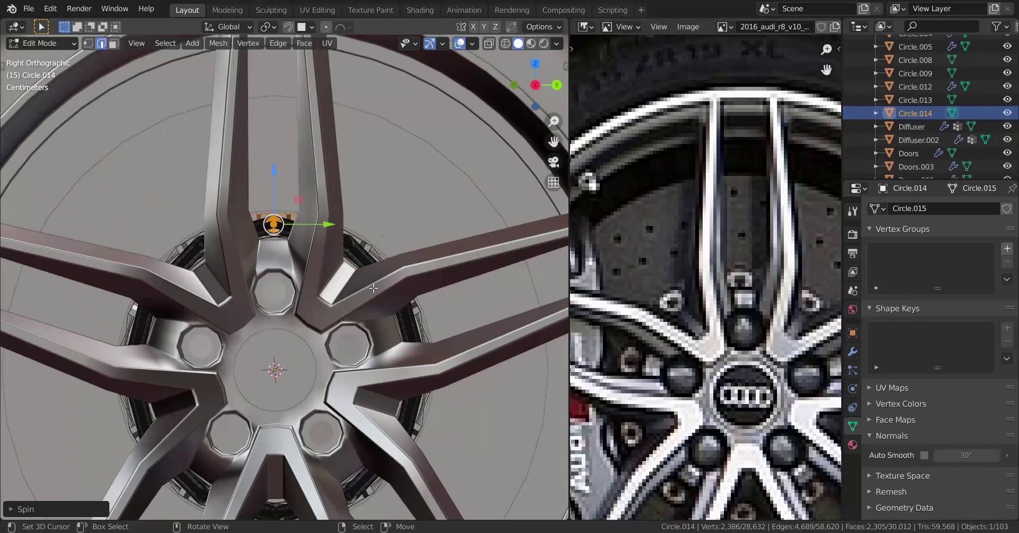
# Step: Set the spin to 10 steps and make it use duplicates
pyautogui.click(23, 510)
pyautogui.click(121, 365)
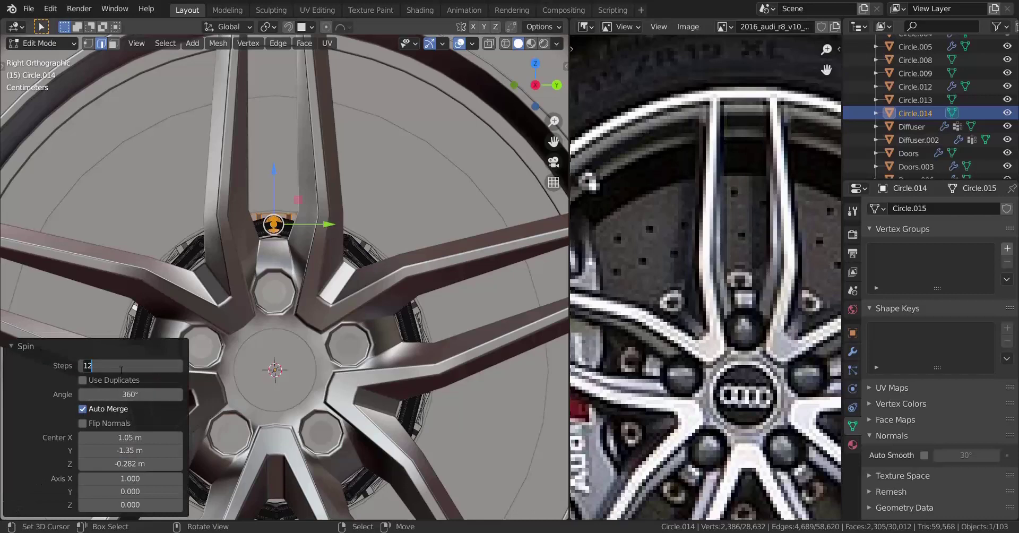
pyautogui.write('10')
pyautogui.press('Return')
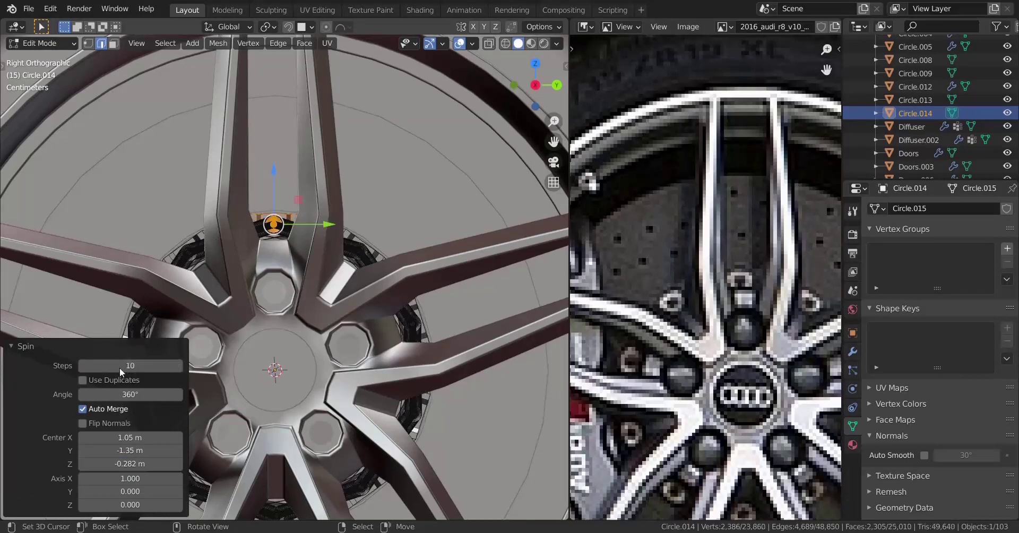
pyautogui.click(83, 380)
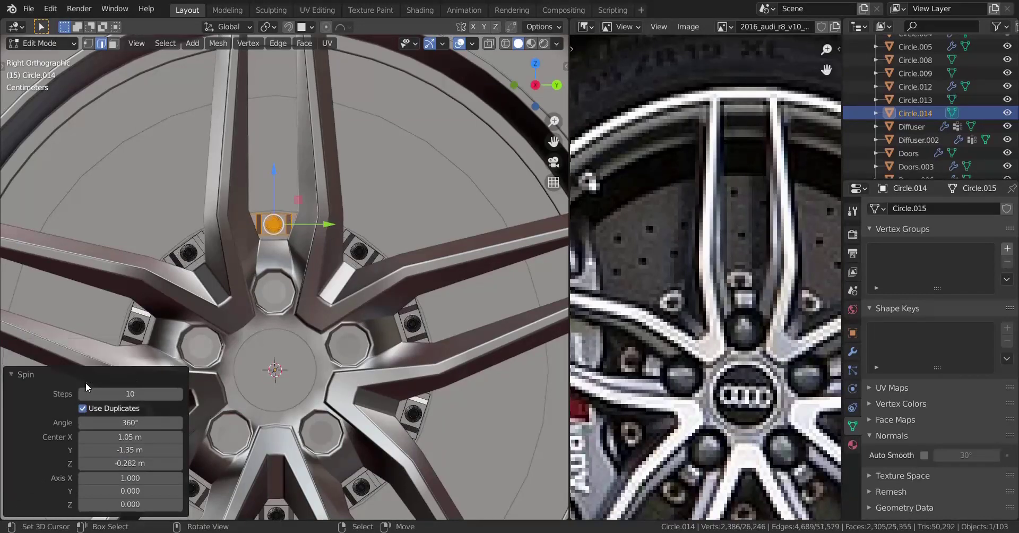
pyautogui.click(14, 375)
# Step: Delete the selected overlapping copy of the bolt block between the upper spokes, then leave Edit Mode
pyautogui.scroll(-4, 282, 286)
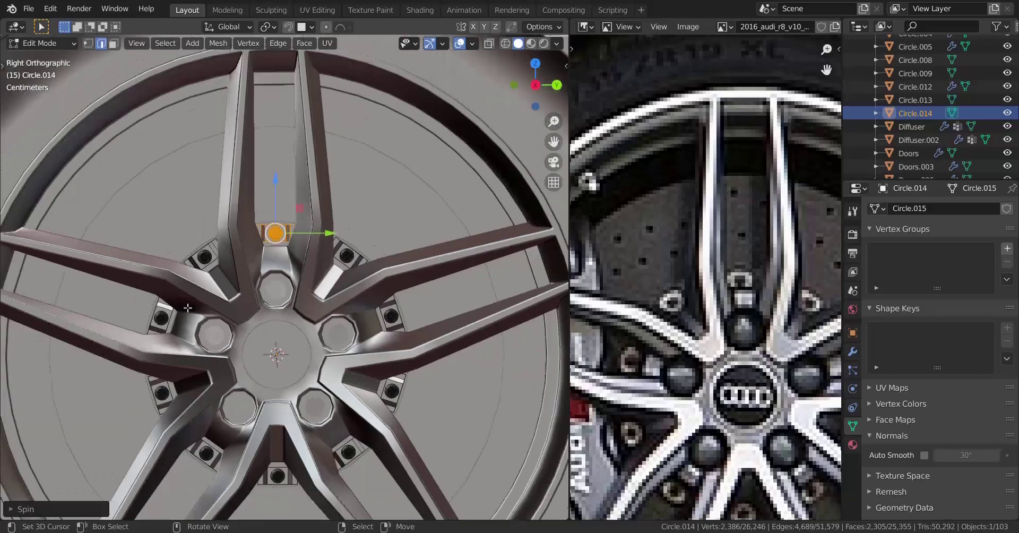
pyautogui.press('x')
pyautogui.click(234, 257)
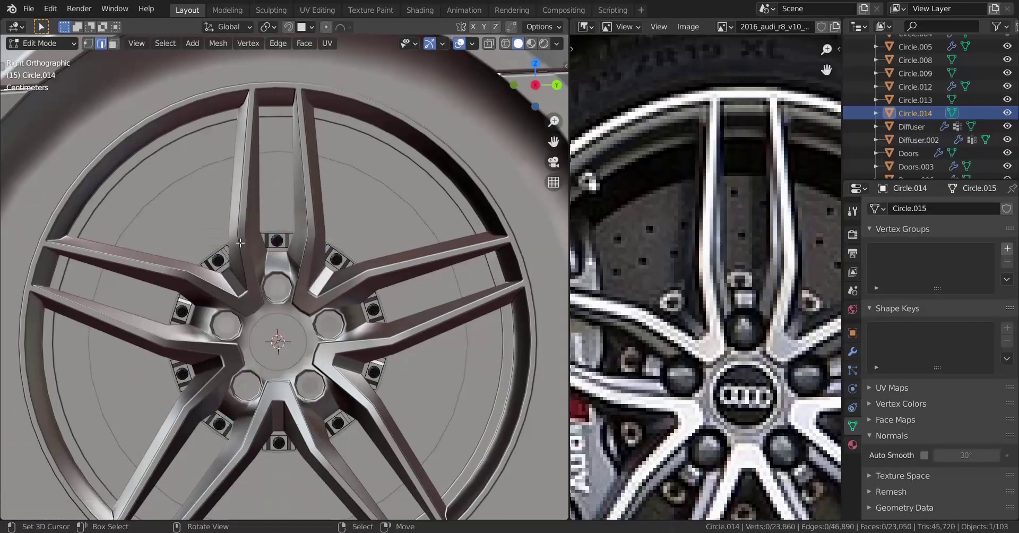
pyautogui.moveTo(234, 257); pyautogui.dragTo(263, 300, button='middle')
pyautogui.scroll(6, 263, 299)
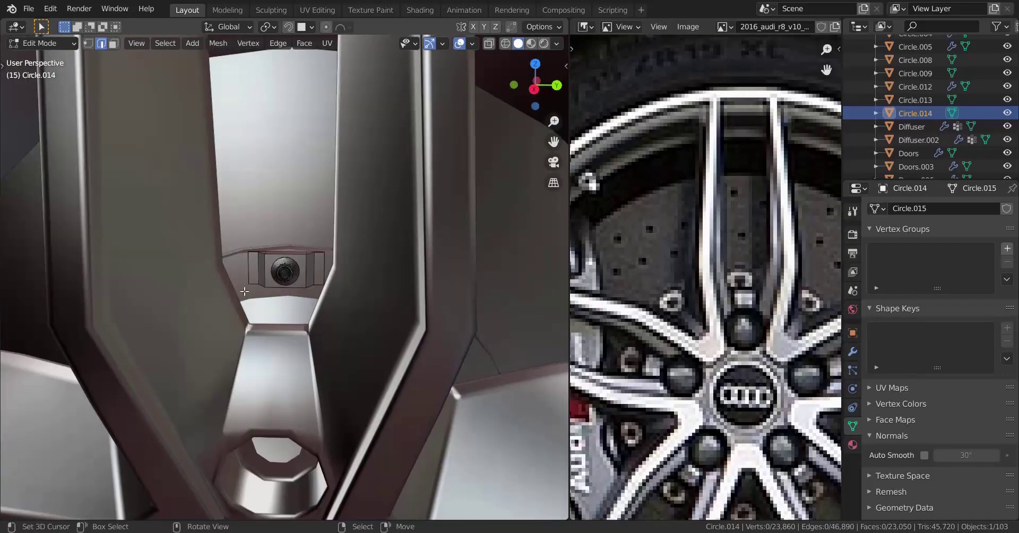
pyautogui.scroll(-6, 307, 258)
pyautogui.scroll(3, 326, 335)
pyautogui.moveTo(325, 335); pyautogui.dragTo(311, 320, button='middle')
pyautogui.scroll(-4, 311, 321)
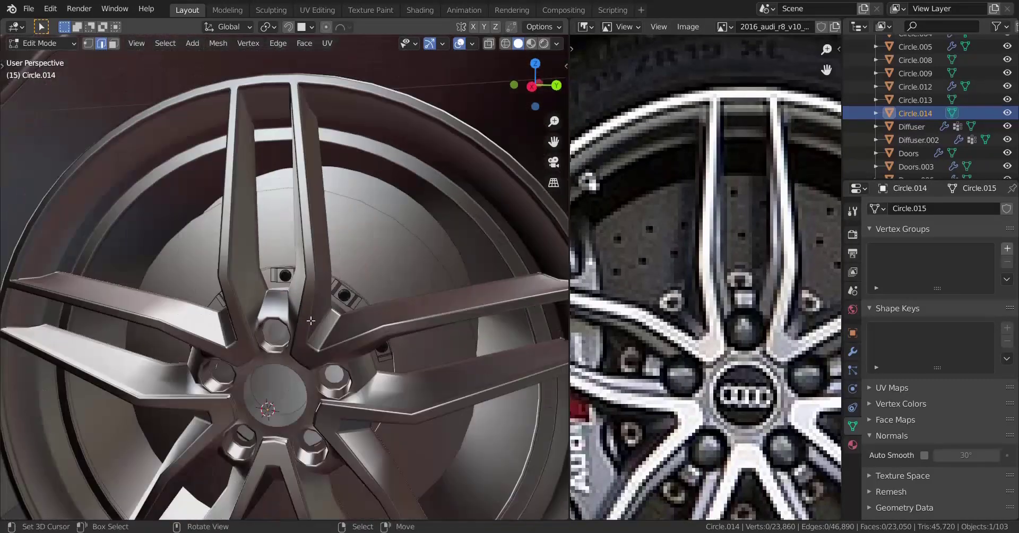
pyautogui.press('Tab')
# Step: Examine the ring of bolt blocks behind the spokes from several angles and distances
pyautogui.scroll(-5, 332, 326)
pyautogui.moveTo(275, 349); pyautogui.dragTo(286, 340, button='middle')
pyautogui.moveTo(287, 339)
pyautogui.keyDown('shift'); pyautogui.mouseDown(button='middle')
pyautogui.moveTo(325, 333)
pyautogui.moveTo(313, 301)
pyautogui.moveTo(267, 280)
pyautogui.moveTo(329, 336)
pyautogui.moveTo(277, 339)
pyautogui.moveTo(359, 329)
pyautogui.moveTo(280, 322)
pyautogui.mouseUp(button='middle'); pyautogui.keyUp('shift')
pyautogui.scroll(4, 326, 334)
pyautogui.scroll(2, 286, 322)
pyautogui.keyDown('shift'); pyautogui.moveTo(384, 311); pyautogui.dragTo(348, 311, button='middle'); pyautogui.keyUp('shift')
pyautogui.scroll(-3, 349, 311)
pyautogui.moveTo(306, 287); pyautogui.dragTo(324, 281, button='middle')
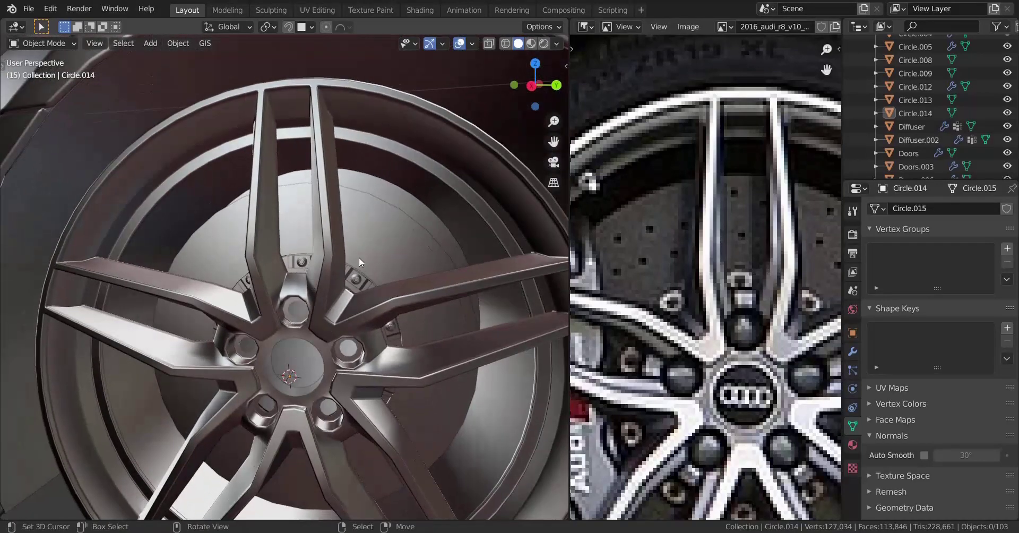
# Step: Snap the 3D cursor to the radial edge of Circle.013 between the two upper spokes, then return to Object Mode
pyautogui.click(359, 257)
pyautogui.press('KP_3')
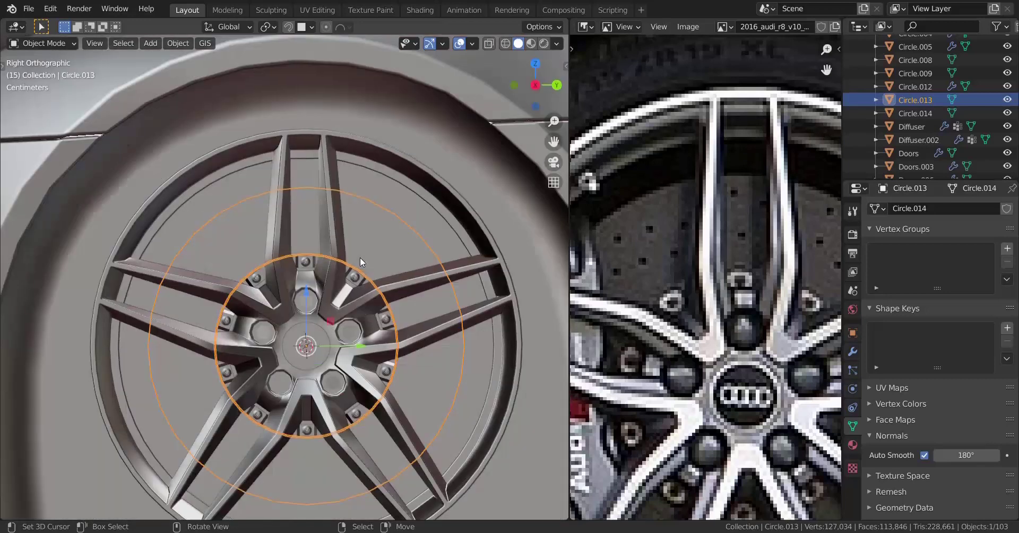
pyautogui.press('Tab')
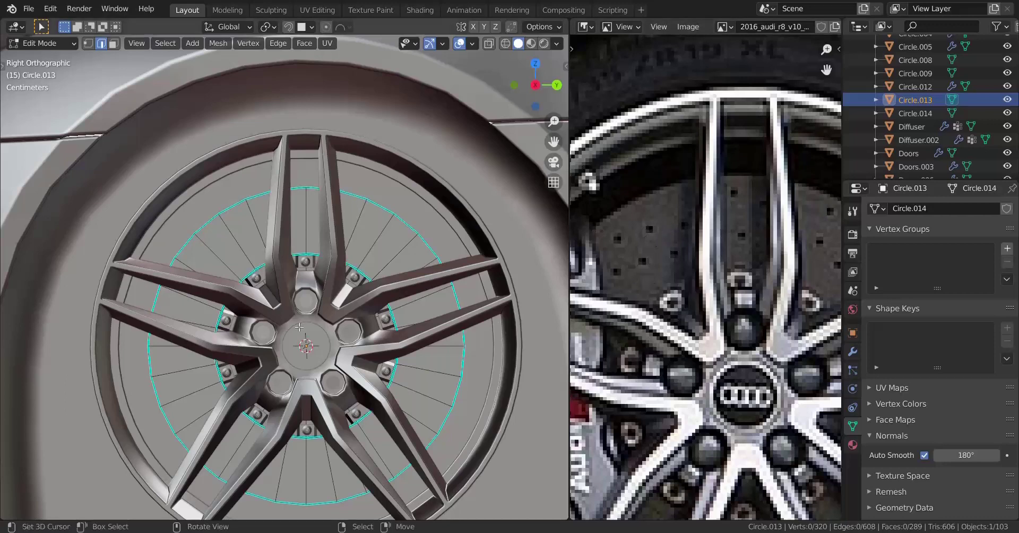
pyautogui.scroll(2, 329, 272)
pyautogui.click(326, 256)
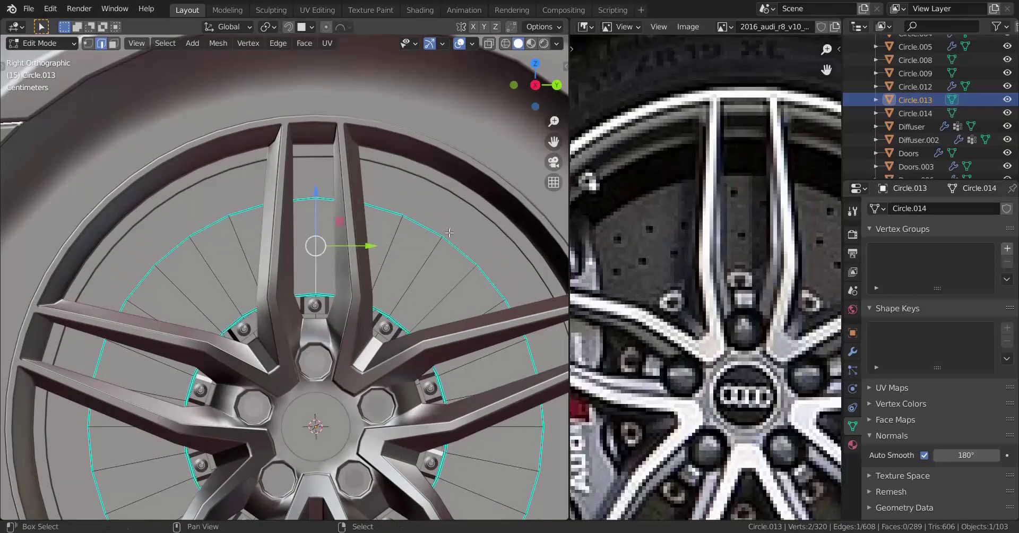
pyautogui.hotkey('shift', 's')
pyautogui.click(430, 303)
pyautogui.scroll(-1, 391, 303)
pyautogui.scroll(-1, 392, 303)
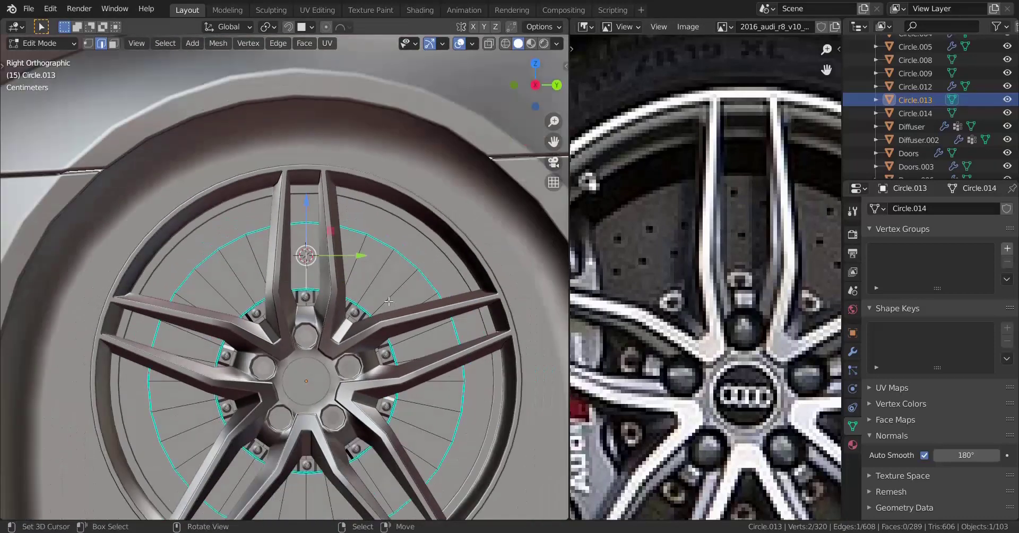
pyautogui.scroll(2, 392, 303)
pyautogui.press('Tab')
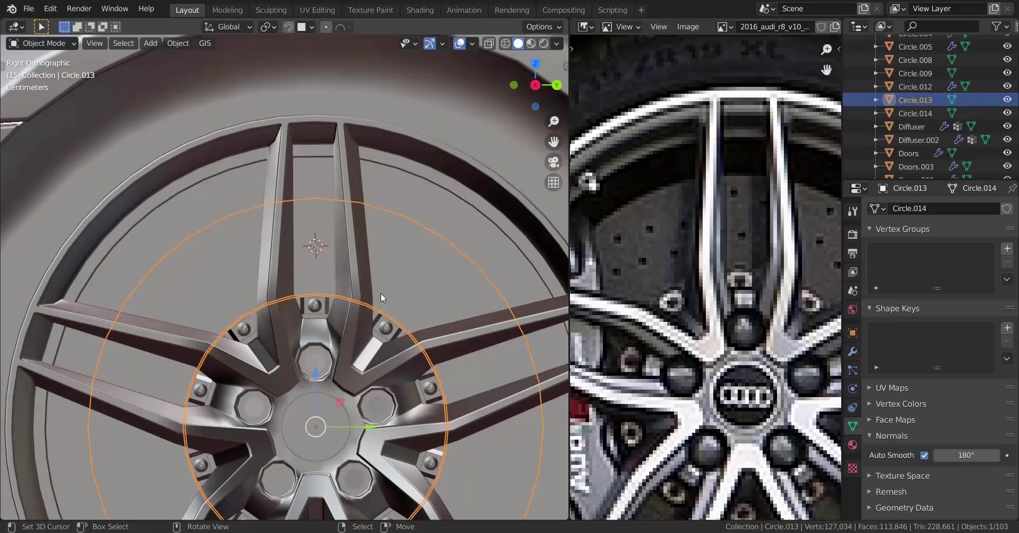
# Step: Check the brake disc holes in the reference image and add a mesh circle with 8 vertices at the 3D cursor
pyautogui.scroll(-2, 779, 253)
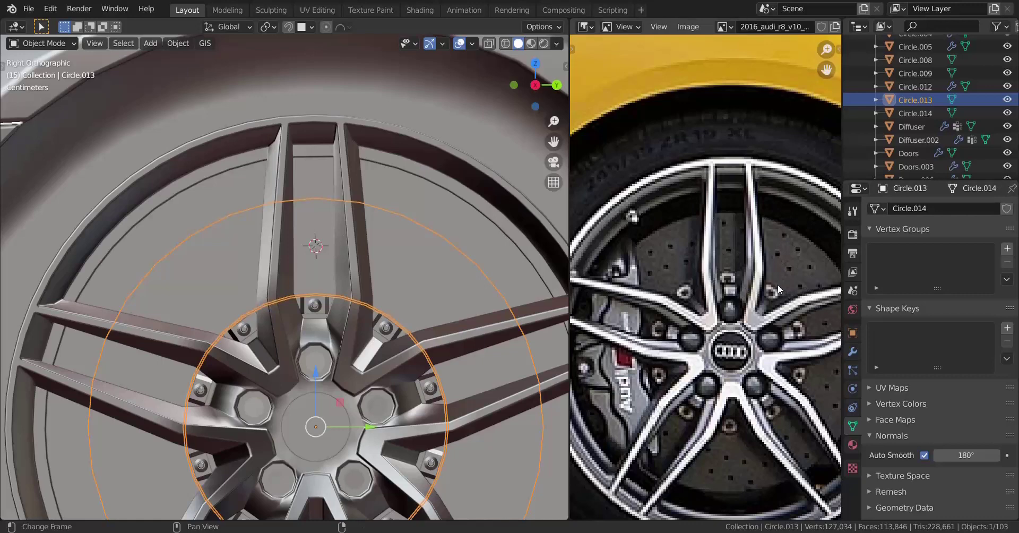
pyautogui.scroll(-4, 787, 270)
pyautogui.scroll(5, 775, 282)
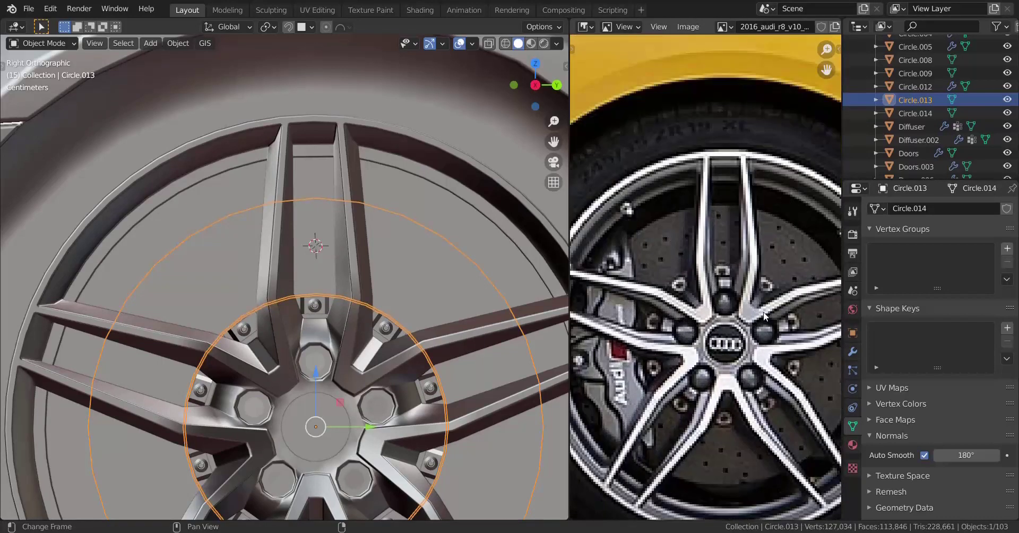
pyautogui.scroll(2, 760, 291)
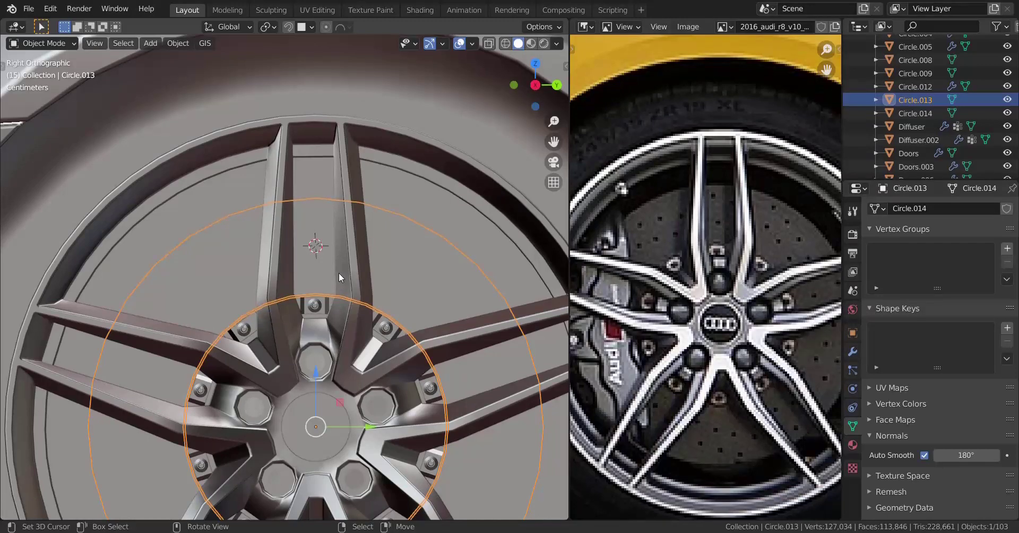
pyautogui.hotkey('shift', 'a')
pyautogui.moveTo(452, 220)
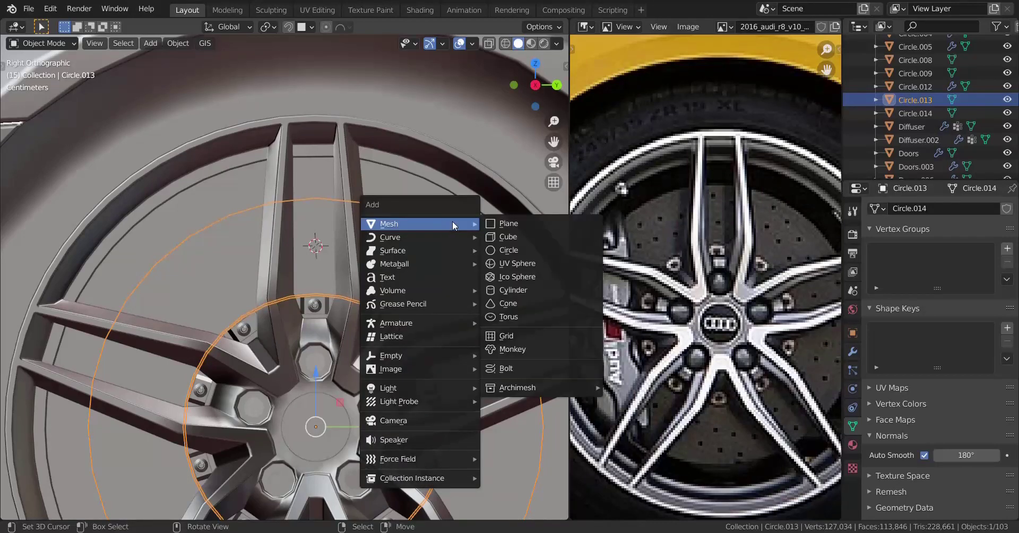
pyautogui.click(528, 251)
pyautogui.scroll(-1, 372, 319)
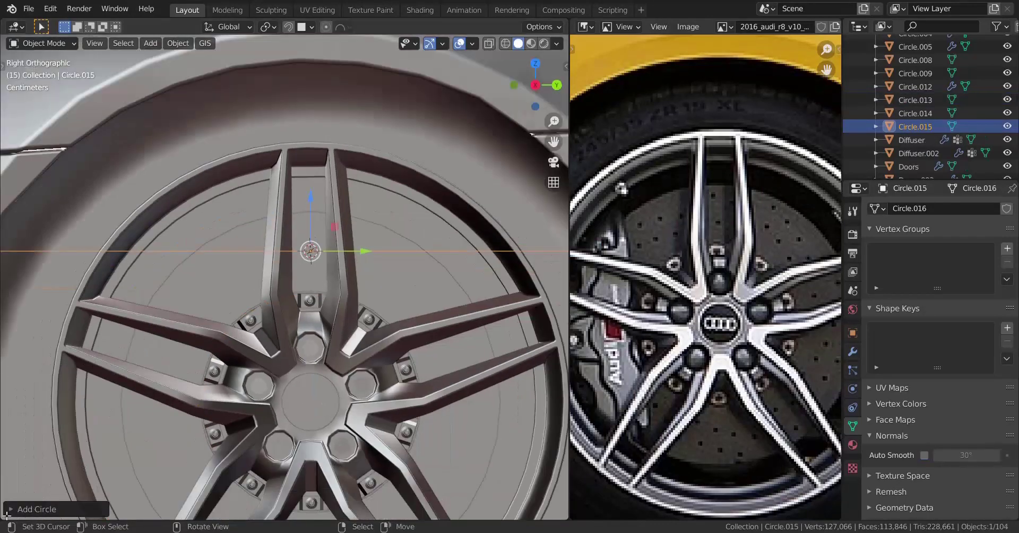
pyautogui.click(33, 508)
pyautogui.click(115, 366)
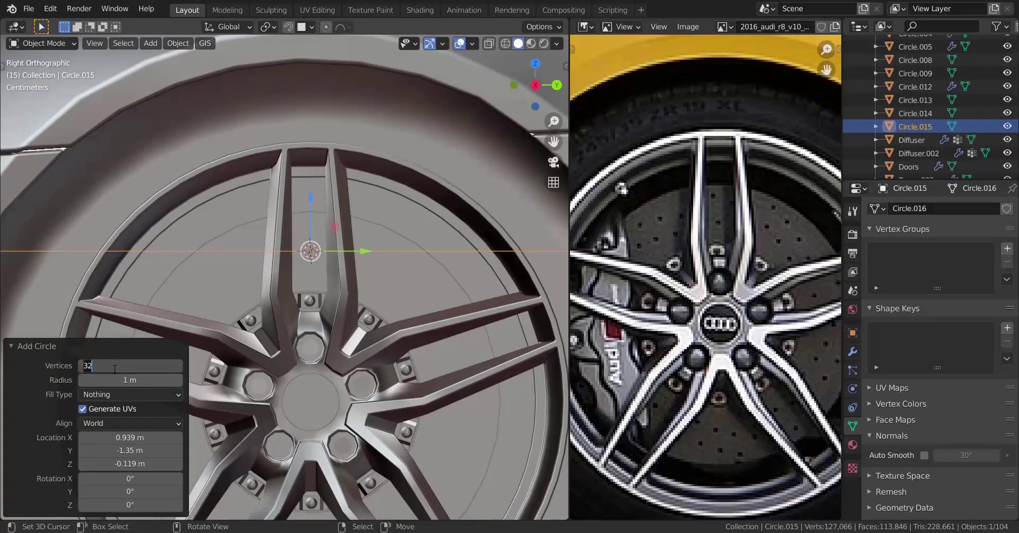
pyautogui.press('Return')
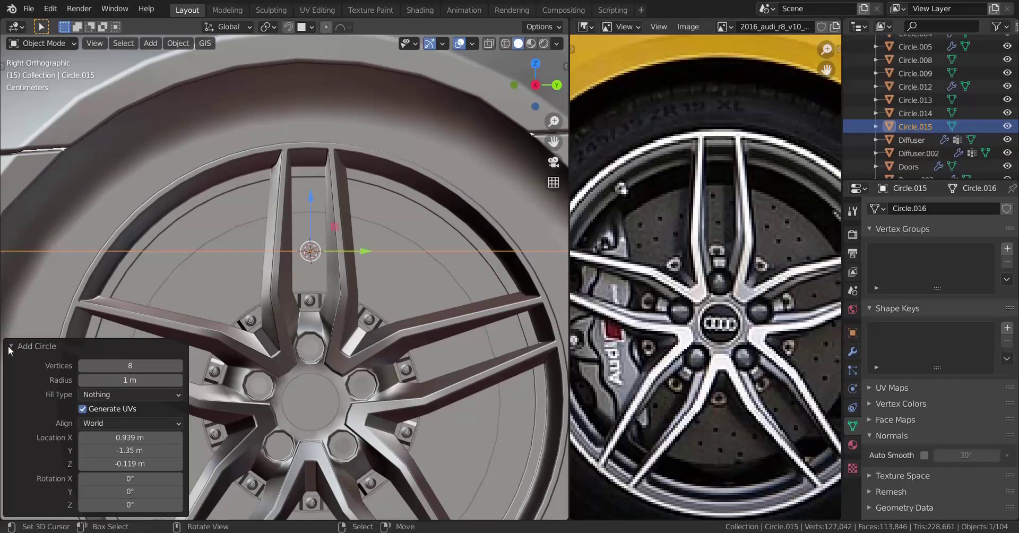
# Step: Rotate all vertices of the new circle around the global Y axis in Edit Mode so it faces the side view
pyautogui.press('Tab')
pyautogui.press('r')
pyautogui.press('y')
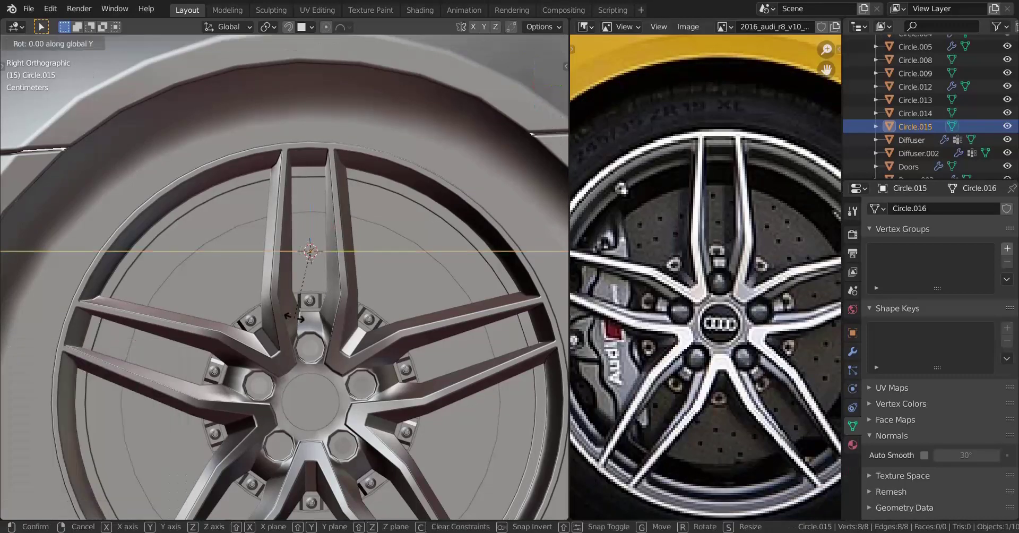
pyautogui.click(295, 317)
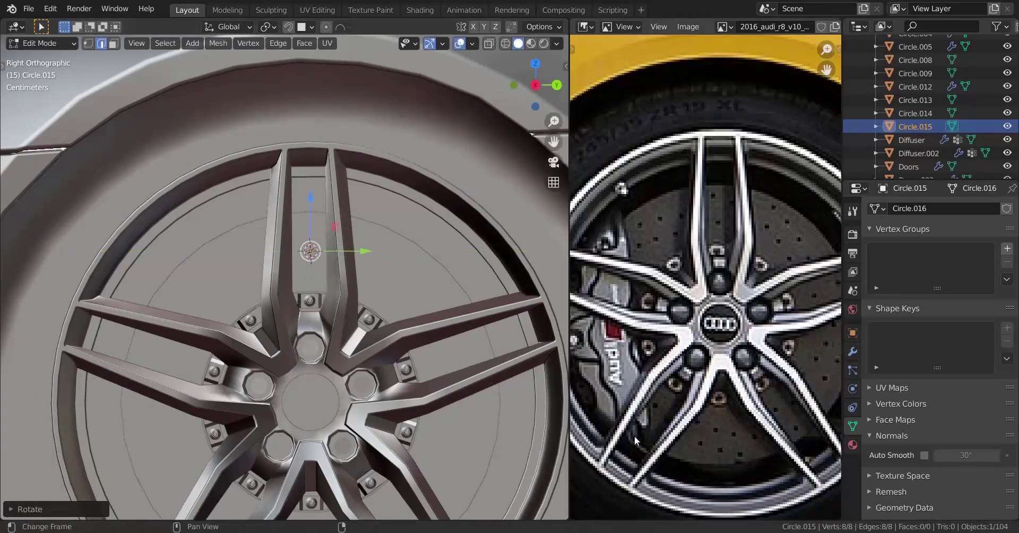
# Step: Switch to vertex selection and scale the new circle down to the size of one brake disc hole
pyautogui.press('s')
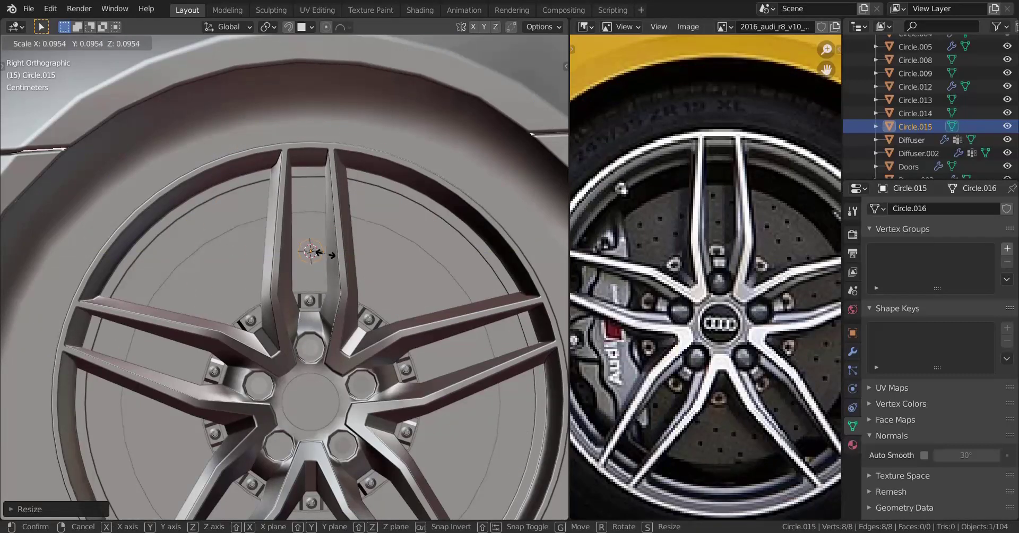
pyautogui.click(325, 254)
pyautogui.click(89, 42)
pyautogui.scroll(4, 247, 183)
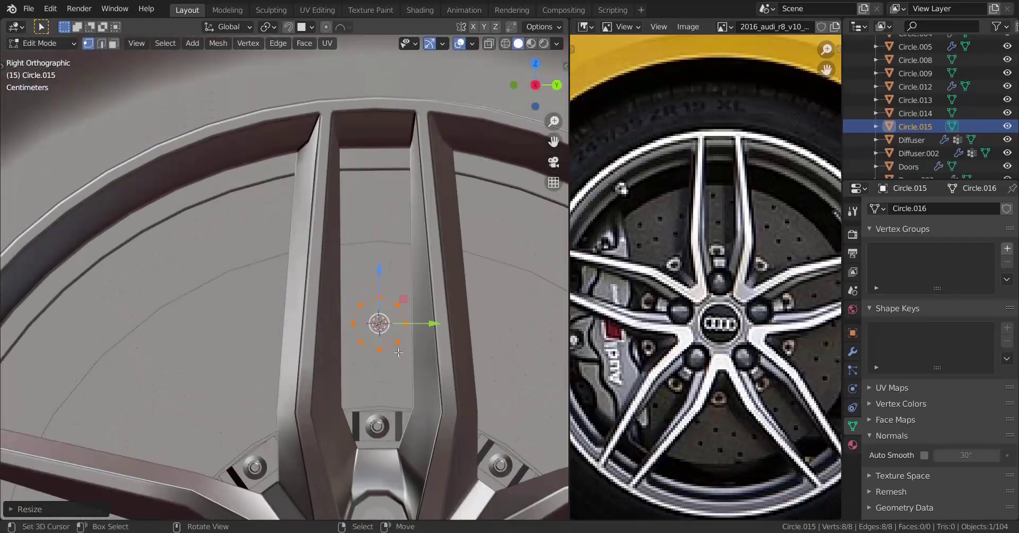
pyautogui.press('s')
pyautogui.rightClick(387, 322)
pyautogui.press('s')
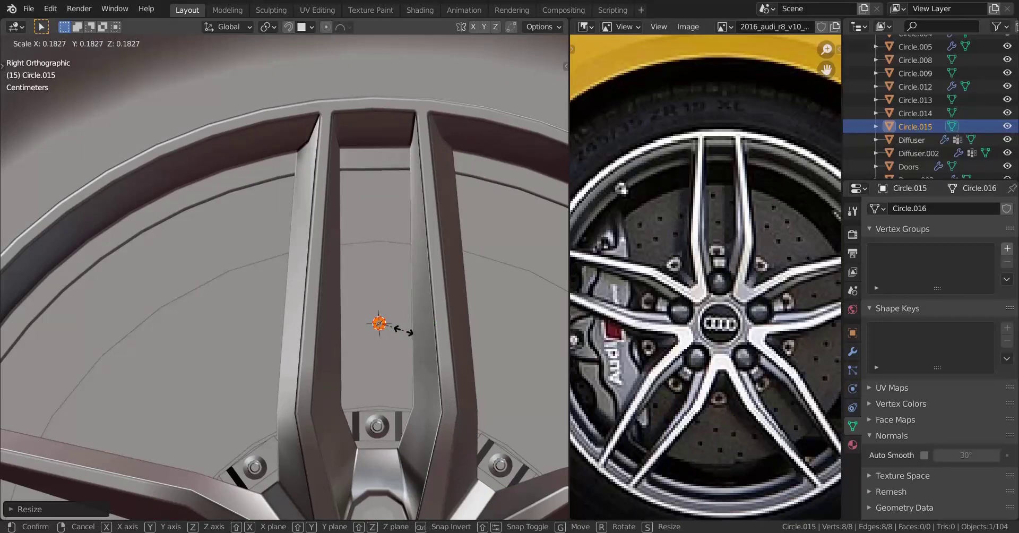
pyautogui.click(404, 331)
# Step: Move the small circle up beside the upper-left spoke, return to Object Mode and hide the wheel rim Circle.012
pyautogui.scroll(-2, 372, 318)
pyautogui.press('g')
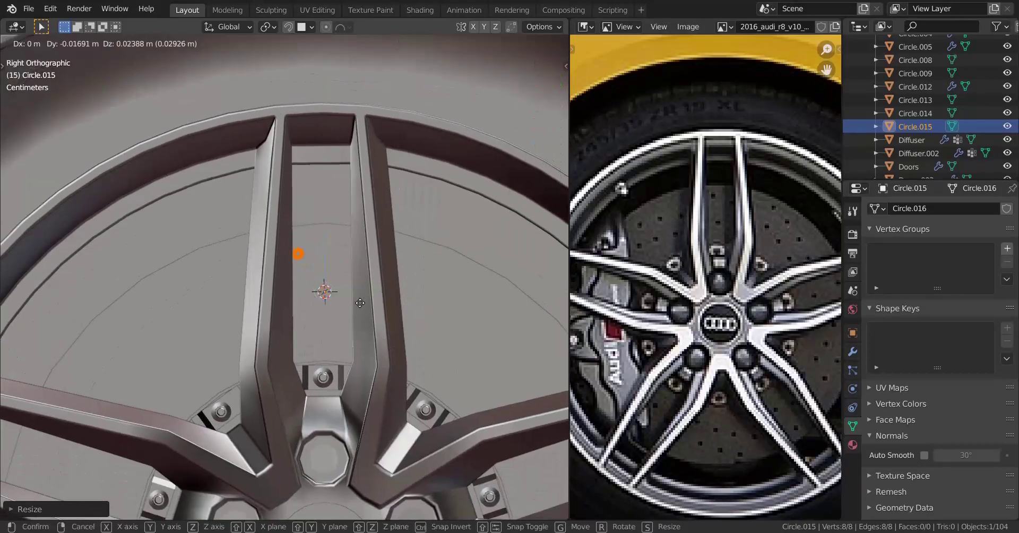
pyautogui.click(360, 302)
pyautogui.press('Tab')
pyautogui.scroll(-2, 348, 314)
pyautogui.click(348, 314)
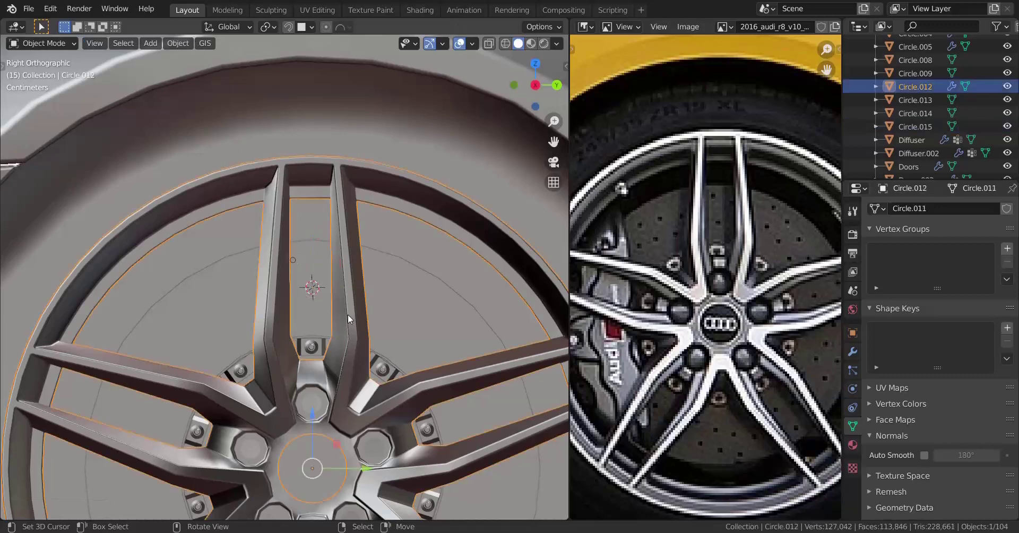
pyautogui.press('h')
# Step: Select the hole circle Circle.015 and scale it up slightly in Edit Mode
pyautogui.click(296, 259)
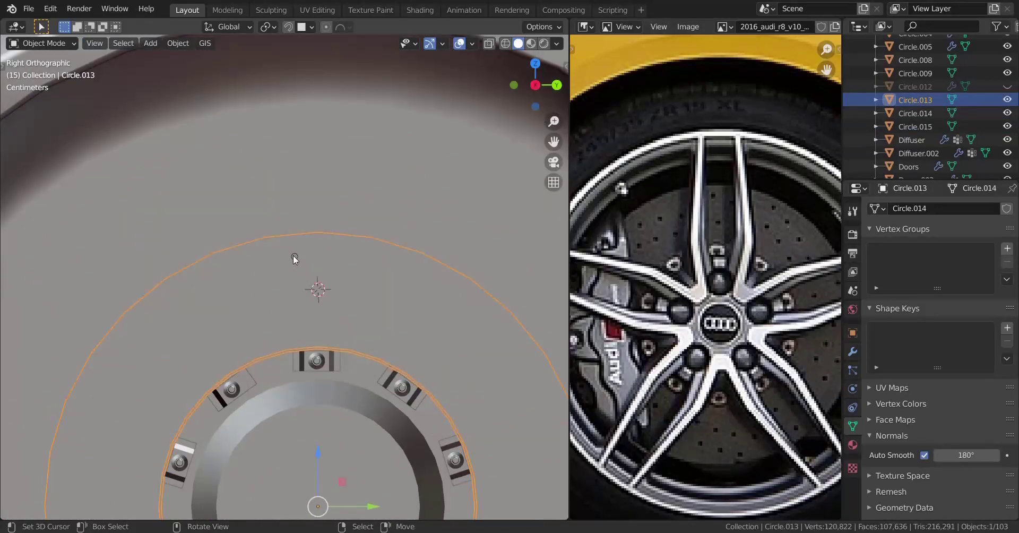
pyautogui.click(291, 258)
pyautogui.press('Tab')
pyautogui.press('s')
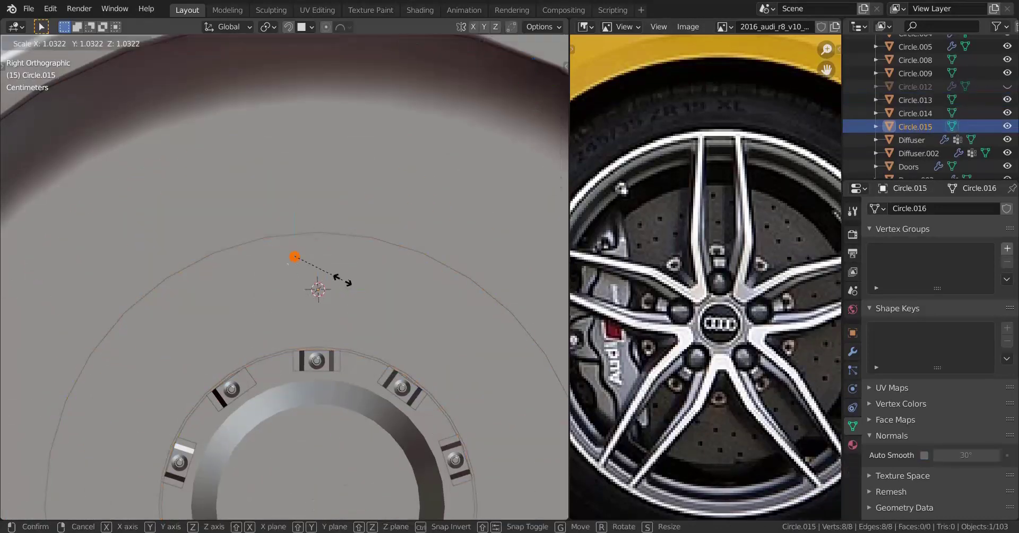
pyautogui.click(423, 303)
pyautogui.scroll(-3, 363, 272)
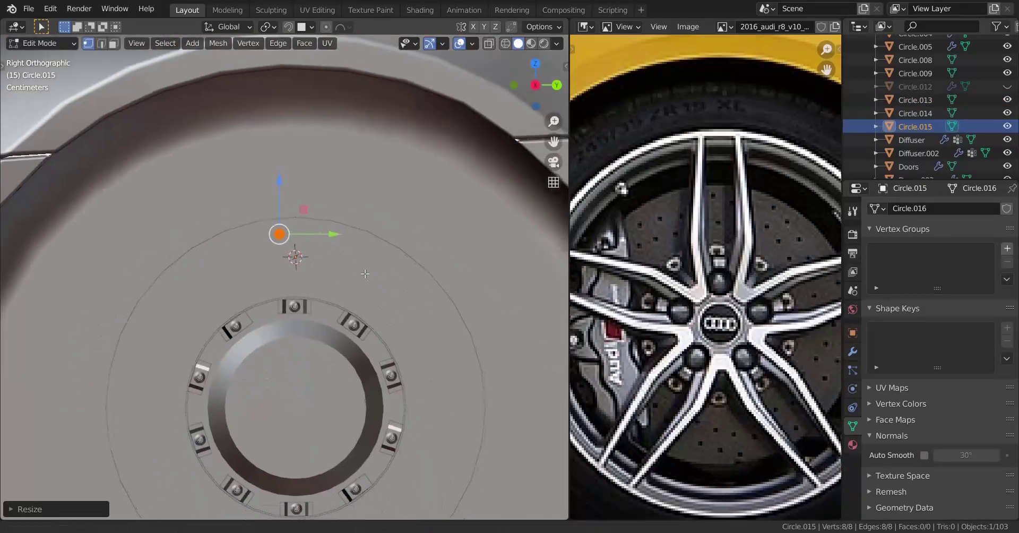
# Step: Duplicate the hole circle five times, staggering the copies across the upper part of the brake disc
pyautogui.hotkey('shift', 'd')
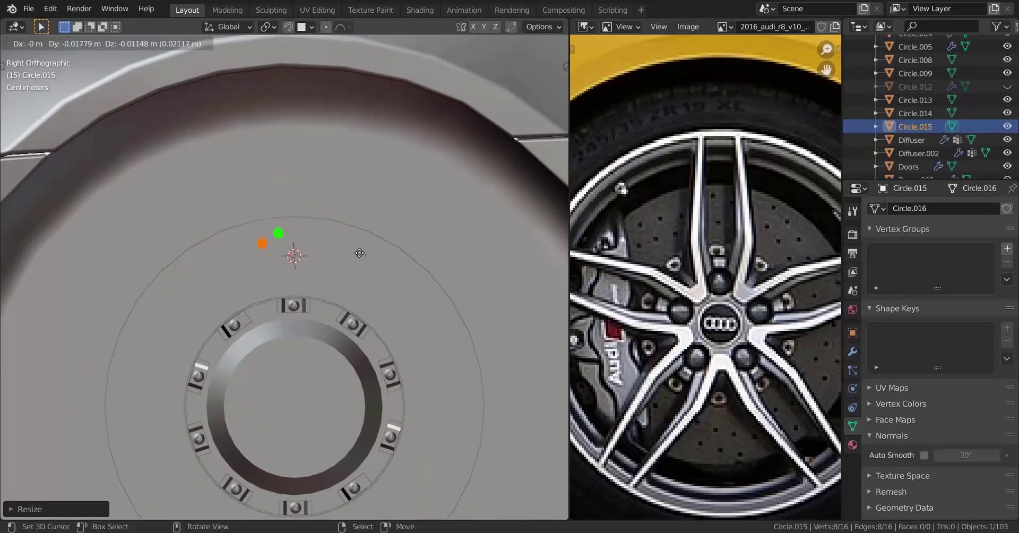
pyautogui.click(360, 316)
pyautogui.hotkey('shift', 'd')
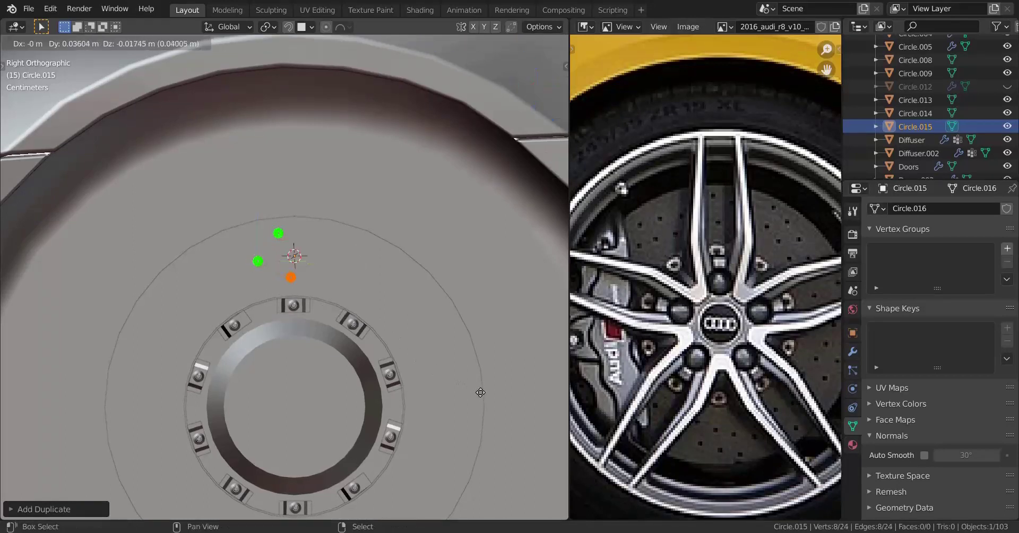
pyautogui.click(480, 392)
pyautogui.hotkey('shift', 'd')
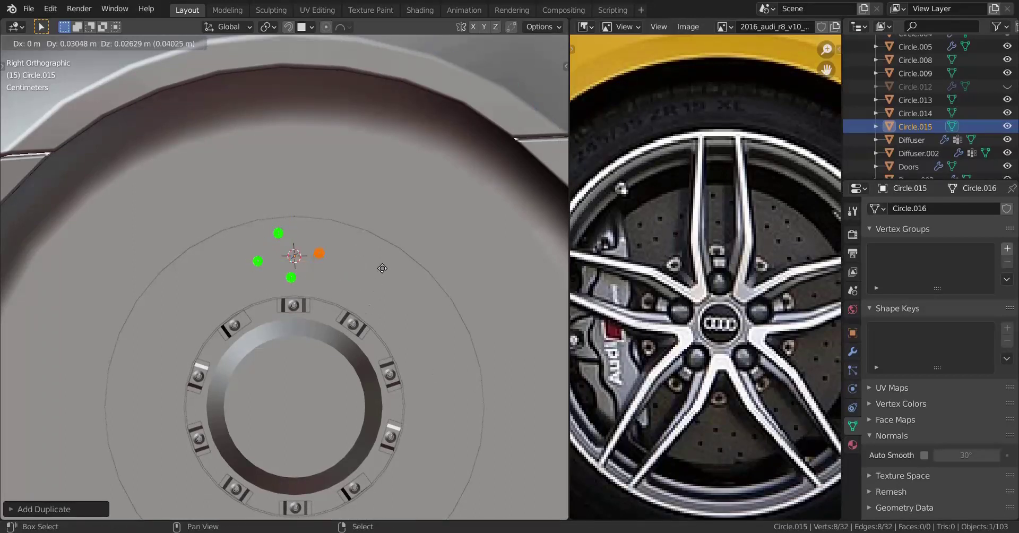
pyautogui.click(395, 227)
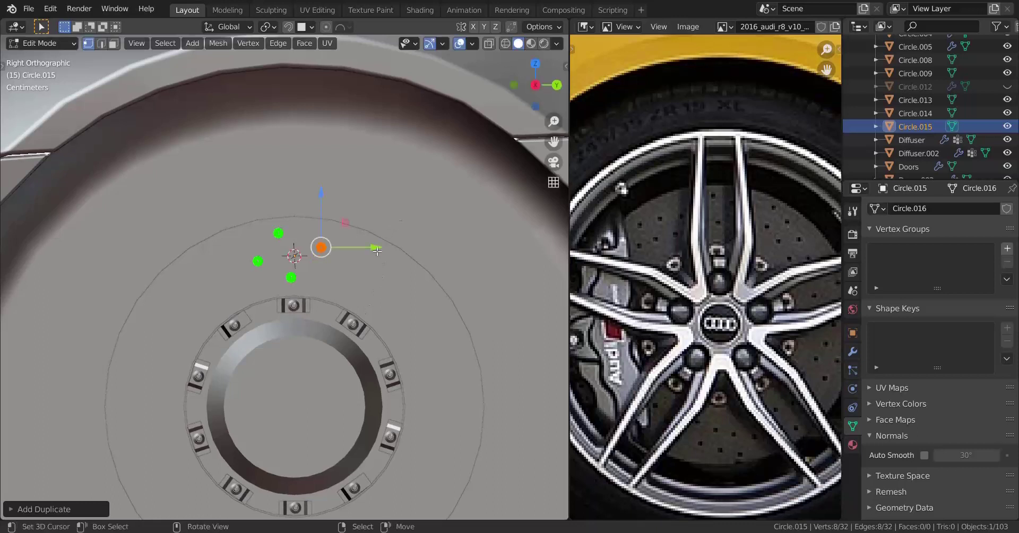
pyautogui.hotkey('shift', 'd')
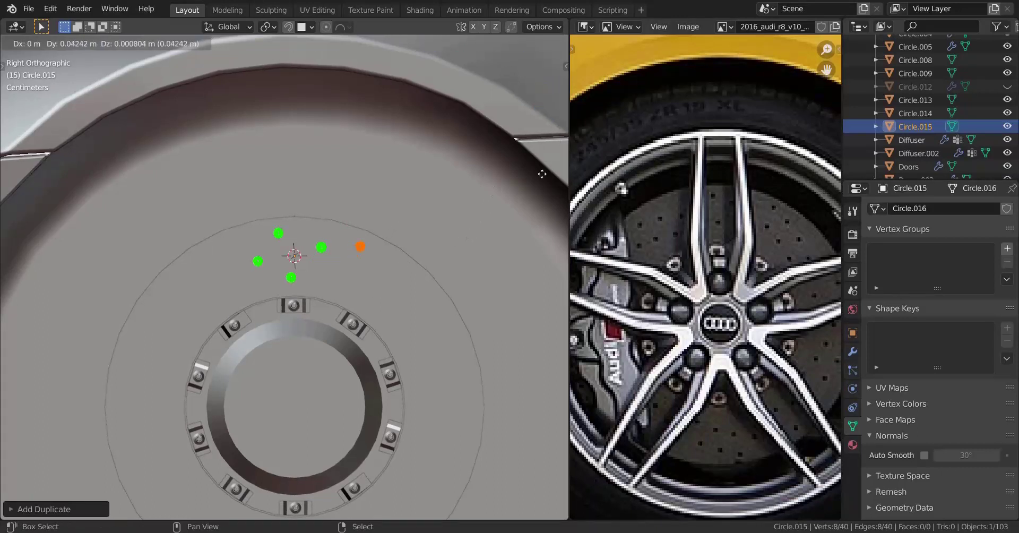
pyautogui.click(542, 173)
pyautogui.hotkey('shift', 'd')
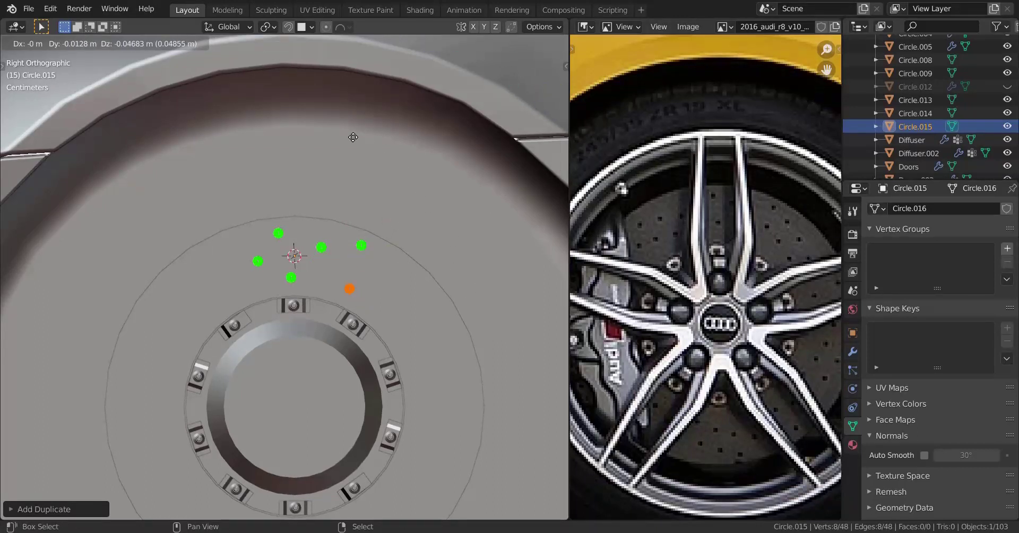
pyautogui.click(353, 137)
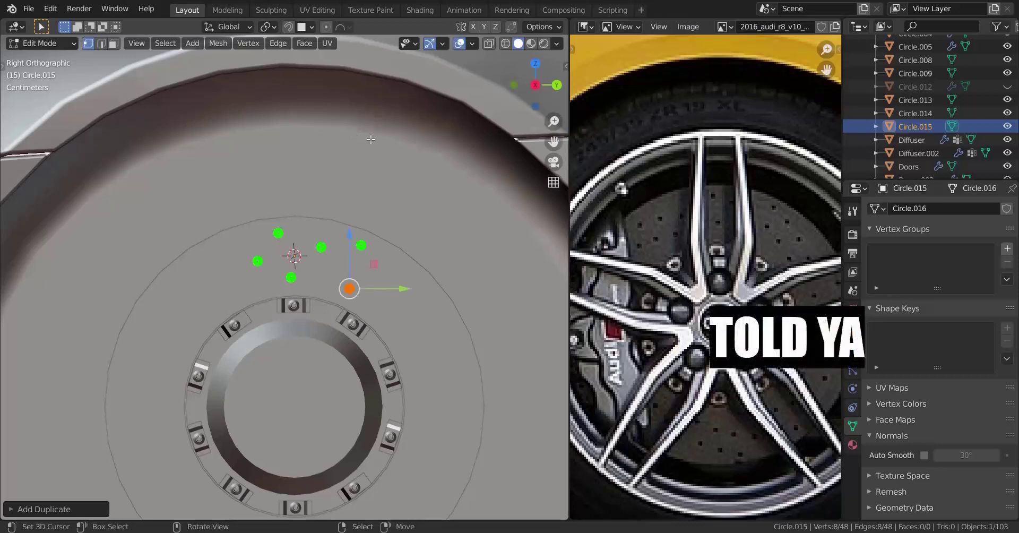
# Step: Place three more duplicates of the hole circle in a staggered pattern on the disc's upper-right area
pyautogui.keyDown('shift'); pyautogui.moveTo(371, 139); pyautogui.dragTo(341, 96, button='middle'); pyautogui.keyUp('shift')
pyautogui.hotkey('shift', 'd')
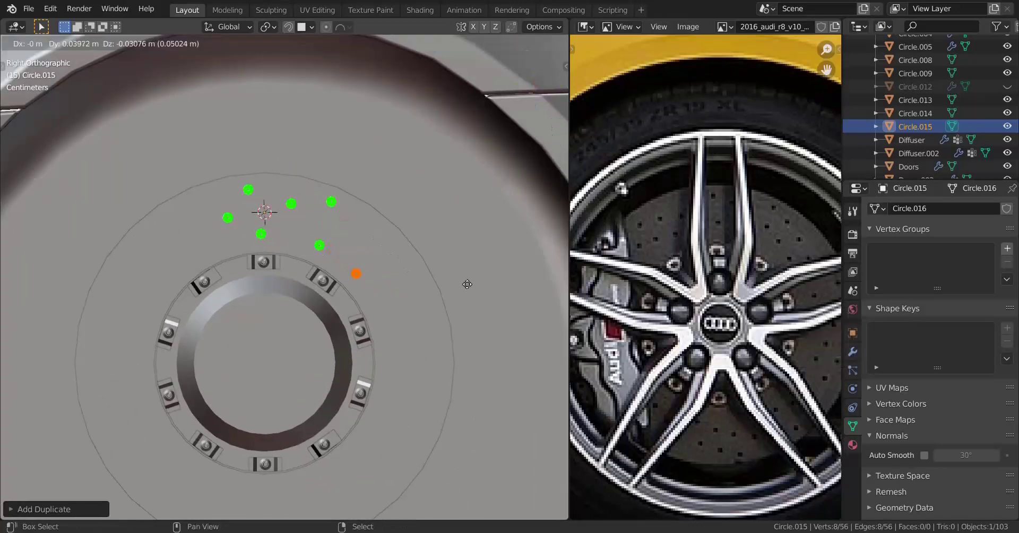
pyautogui.click(467, 283)
pyautogui.hotkey('shift', 'd')
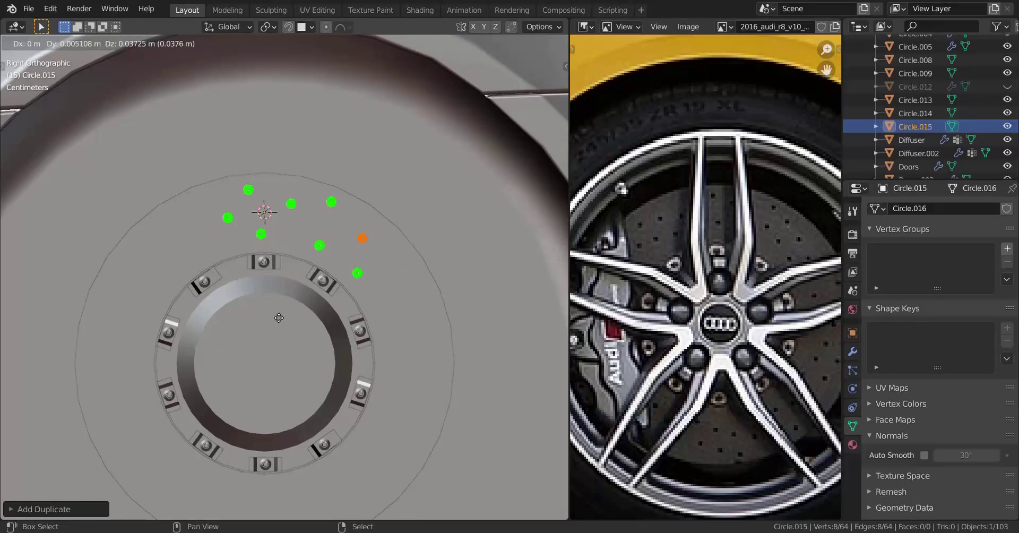
pyautogui.click(279, 317)
pyautogui.hotkey('shift', 'd')
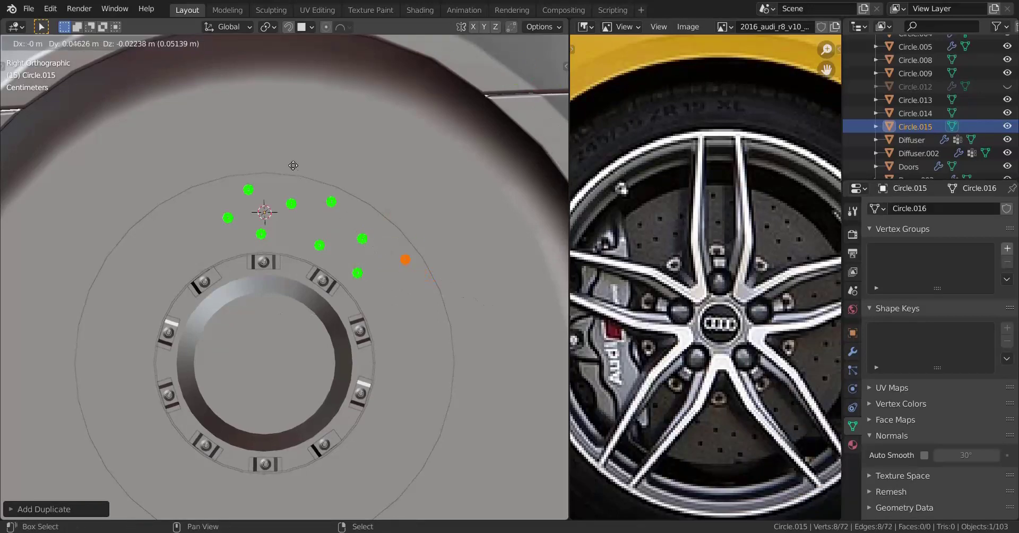
pyautogui.click(293, 166)
# Step: Continue the staggered hole circle duplicates down the right side of the disc to its lower-right area
pyautogui.keyDown('shift'); pyautogui.moveTo(420, 371); pyautogui.dragTo(410, 282, button='middle'); pyautogui.keyUp('shift')
pyautogui.hotkey('shift', 'd')
pyautogui.click(395, 332)
pyautogui.hotkey('shift', 'd')
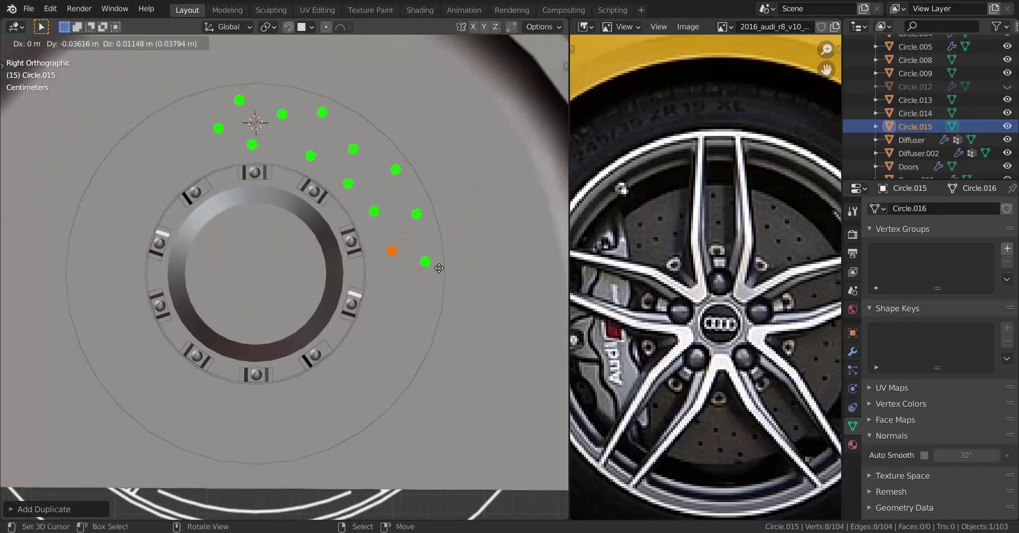
pyautogui.click(432, 268)
pyautogui.hotkey('shift', 'd')
pyautogui.click(568, 260)
pyautogui.keyDown('shift'); pyautogui.moveTo(445, 399); pyautogui.dragTo(544, 350, button='middle'); pyautogui.keyUp('shift')
pyautogui.hotkey('shift', 'd')
pyautogui.click(527, 395)
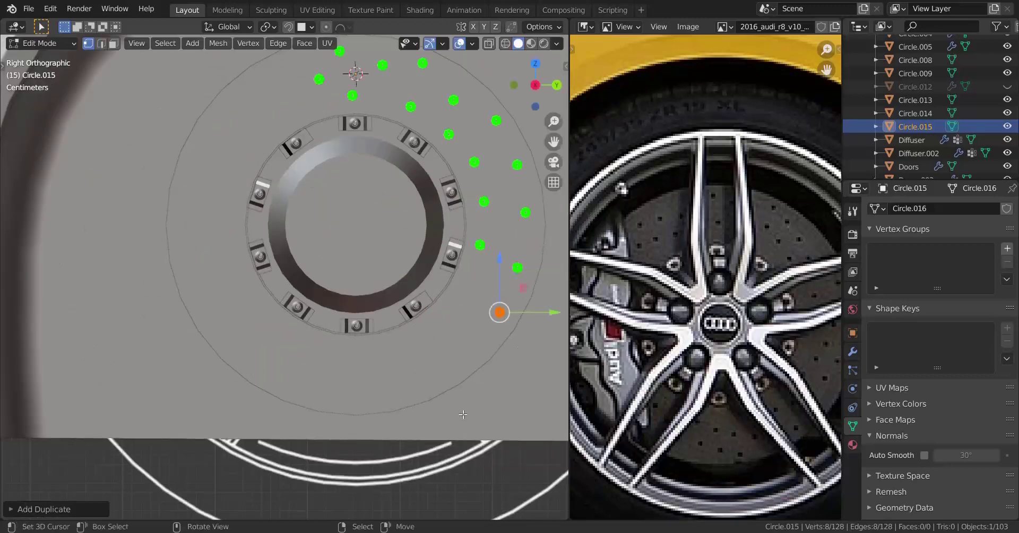
# Step: Duplicate the hole circle in a staggered pattern along the bottom and lower-left side of the disc
pyautogui.hotkey('shift', 'd')
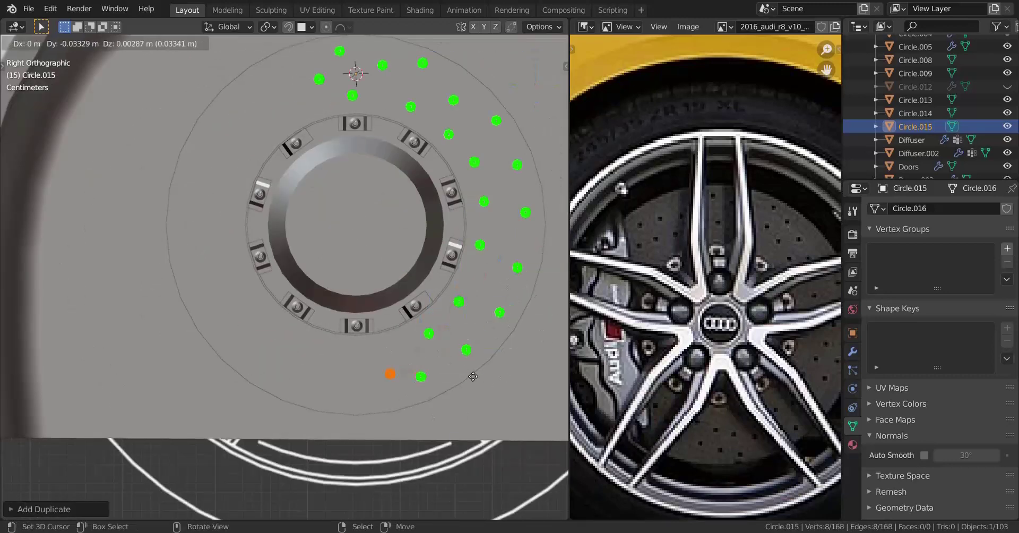
pyautogui.click(335, 314)
pyautogui.hotkey('shift', 'd')
pyautogui.click(305, 277)
pyautogui.hotkey('shift', 'd')
pyautogui.click(284, 314)
pyautogui.keyDown('shift'); pyautogui.moveTo(304, 435); pyautogui.dragTo(373, 469, button='middle'); pyautogui.keyUp('shift')
pyautogui.hotkey('shift', 'd')
pyautogui.click(347, 422)
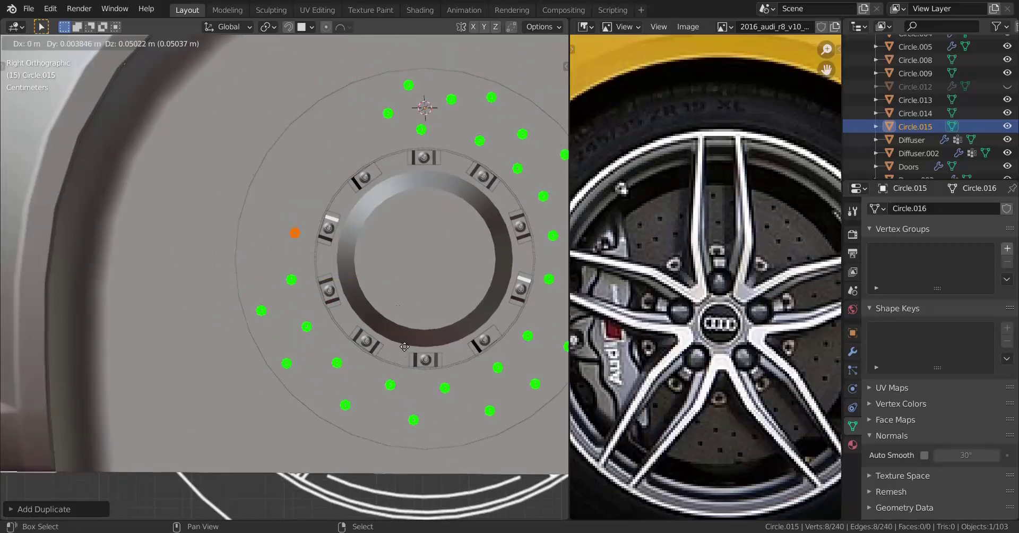
# Step: Complete the ring of holes with staggered circle duplicates up the disc's left and upper-left side
pyautogui.click(377, 329)
pyautogui.hotkey('shift', 'd')
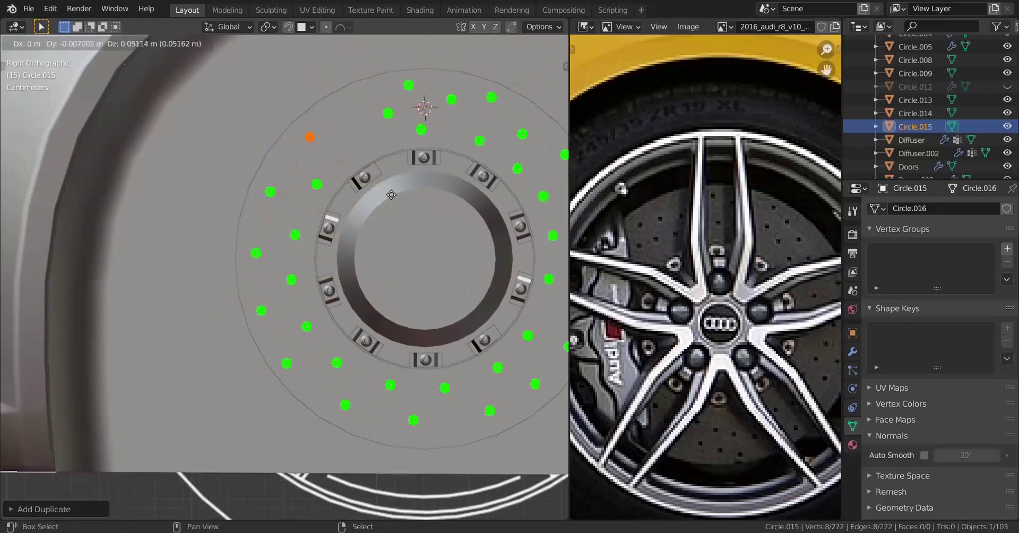
pyautogui.click(358, 199)
pyautogui.hotkey('shift', 'd')
pyautogui.click(352, 153)
# Step: Reposition two of the upper-left hole circles individually to even out the spacing of the pattern
pyautogui.keyDown('alt'); pyautogui.rightClick(299, 131); pyautogui.keyUp('alt')
pyautogui.press('g')
pyautogui.click(283, 139)
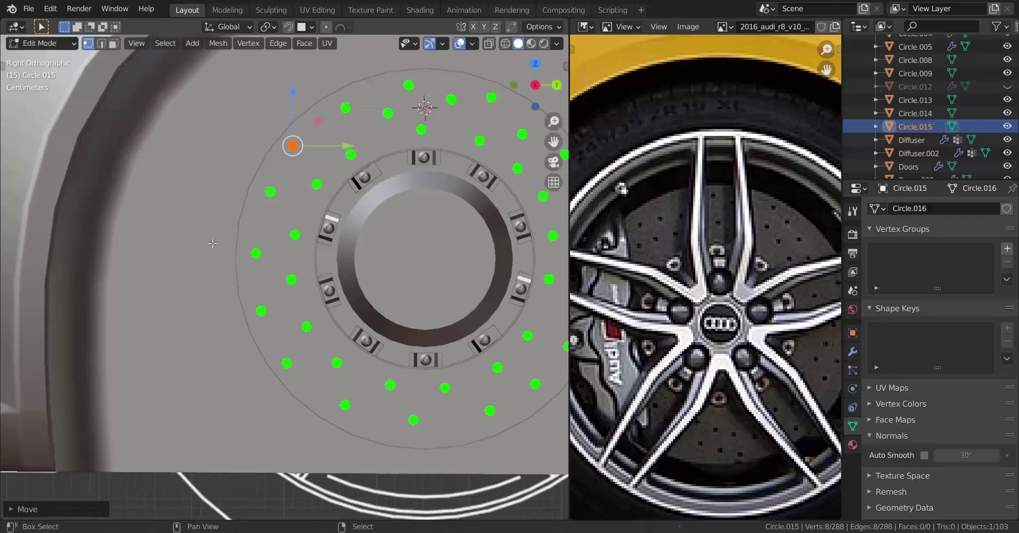
pyautogui.keyDown('alt'); pyautogui.rightClick(366, 182); pyautogui.keyUp('alt')
pyautogui.press('g')
pyautogui.click(362, 179)
# Step: Select all hole circles and move them along the global X axis to just in front of the disc's face
pyautogui.press('a')
pyautogui.scroll(-2, 319, 308)
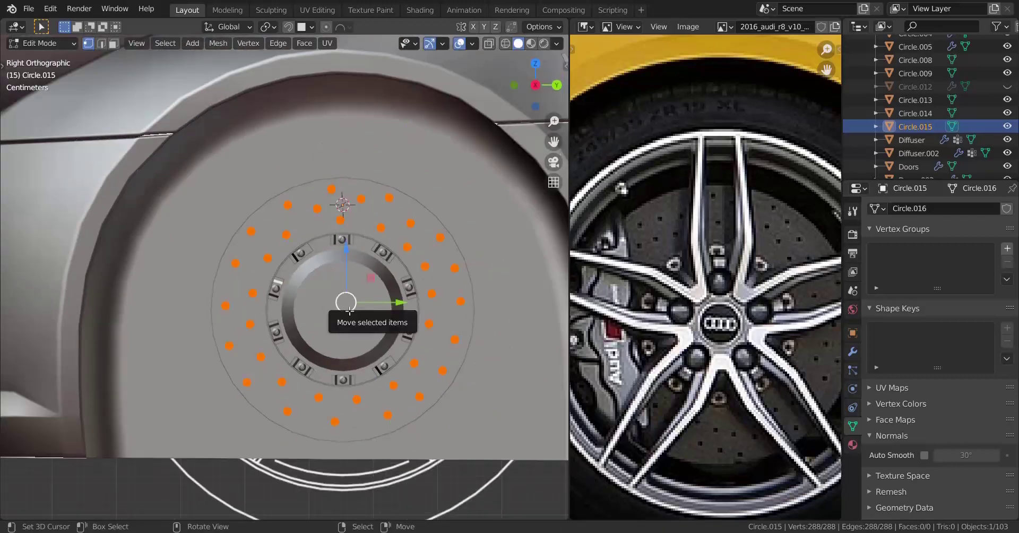
pyautogui.moveTo(314, 316); pyautogui.dragTo(328, 335, button='middle')
pyautogui.press('g')
pyautogui.press('x')
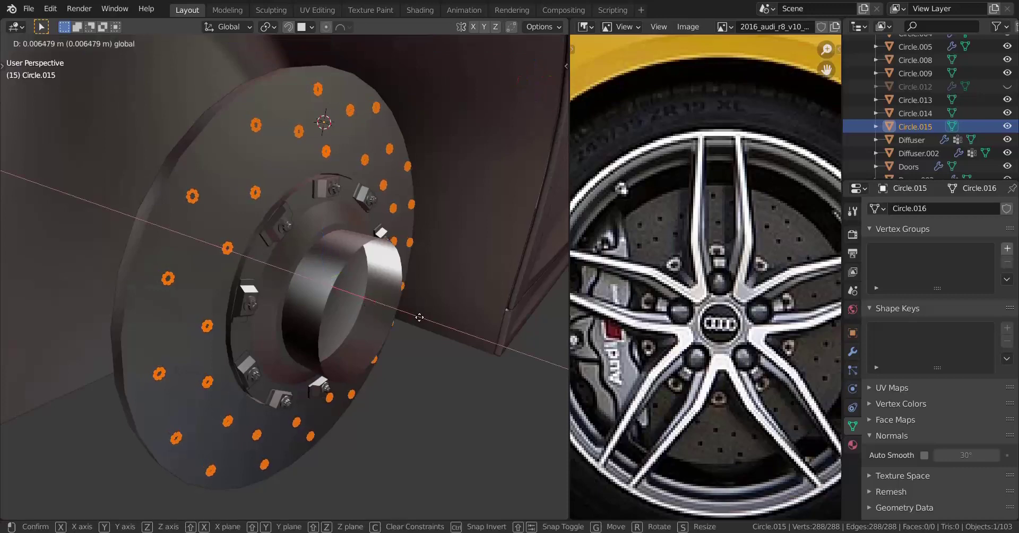
pyautogui.click(420, 319)
# Step: Fill the hole circles with faces and extrude them through the full thickness of the brake disc
pyautogui.moveTo(372, 325); pyautogui.dragTo(335, 377, button='middle')
pyautogui.scroll(3, 334, 378)
pyautogui.moveTo(340, 273); pyautogui.dragTo(366, 254, button='middle')
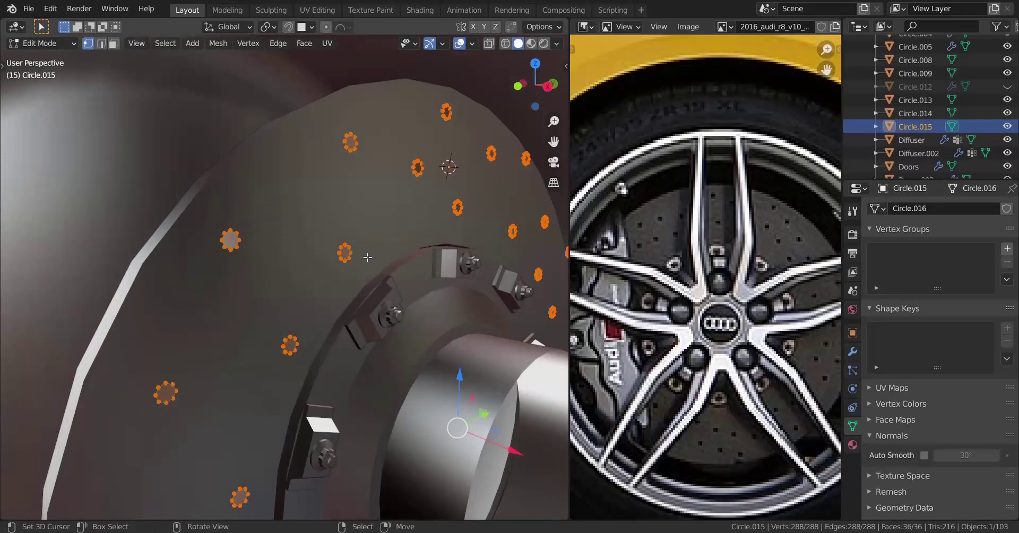
pyautogui.moveTo(352, 303); pyautogui.dragTo(380, 305, button='middle')
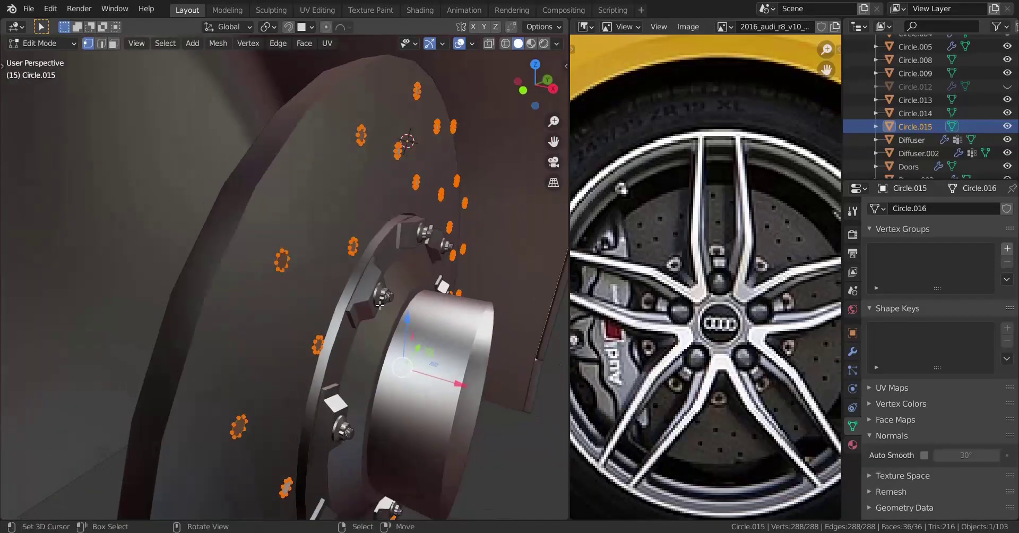
pyautogui.press('e')
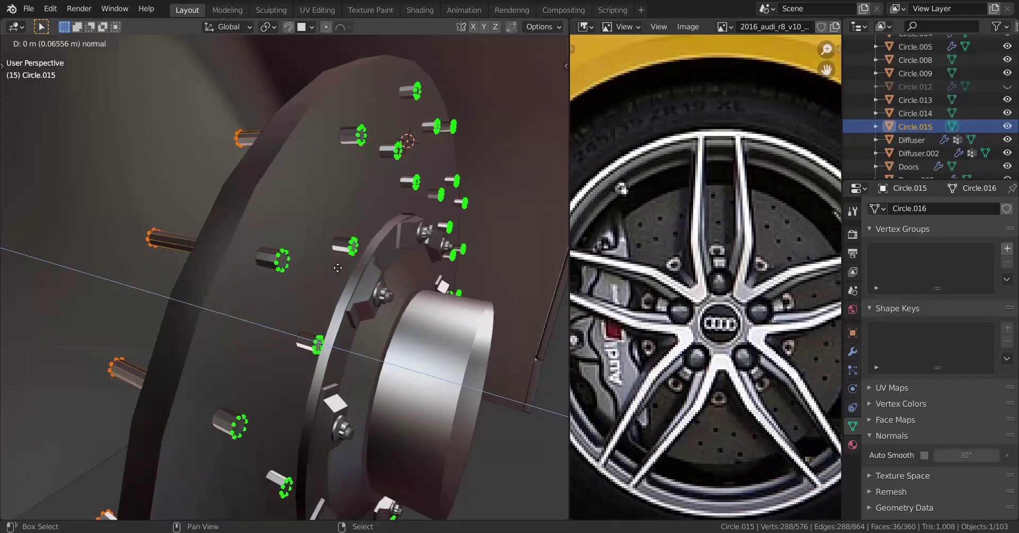
pyautogui.click(313, 250)
# Step: Select all geometry of the hole cylinders, recalculate their normals to the outside and return to Object Mode
pyautogui.moveTo(314, 251); pyautogui.dragTo(303, 303, button='middle')
pyautogui.press('a')
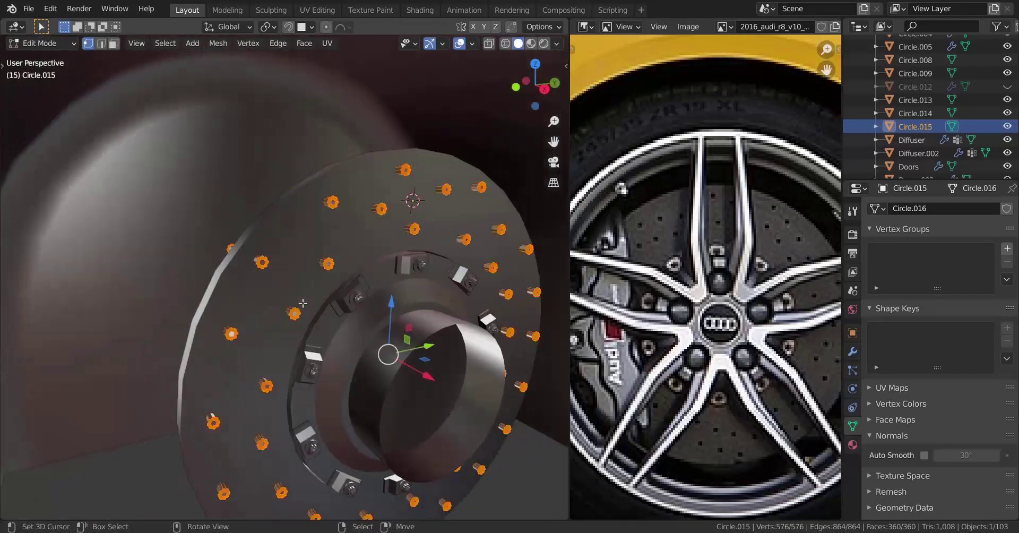
pyautogui.hotkey('shift', 'n')
pyautogui.press('Tab')
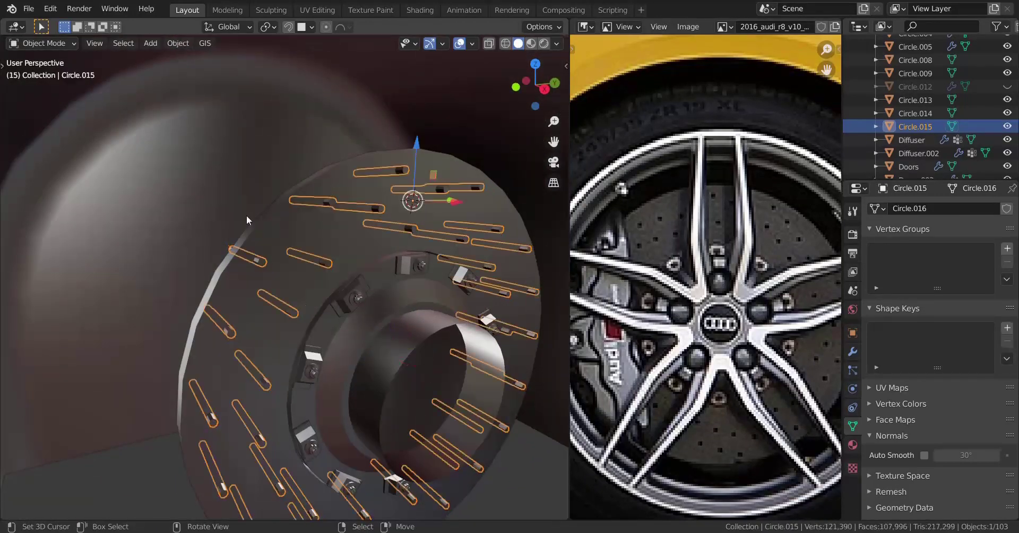
# Step: Add a Boolean modifier to the brake disc Circle.013
pyautogui.moveTo(247, 215); pyautogui.dragTo(323, 243, button='middle')
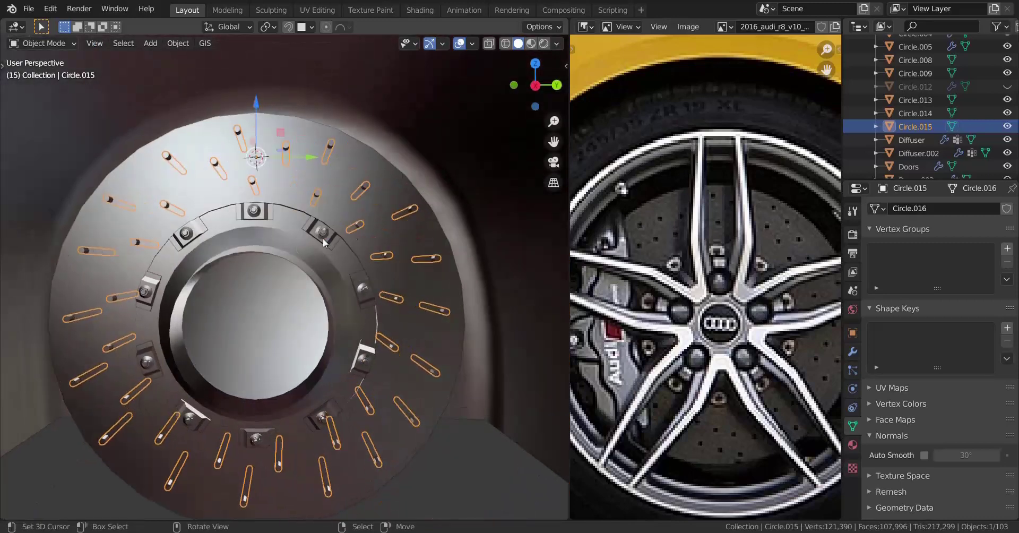
pyautogui.click(391, 174)
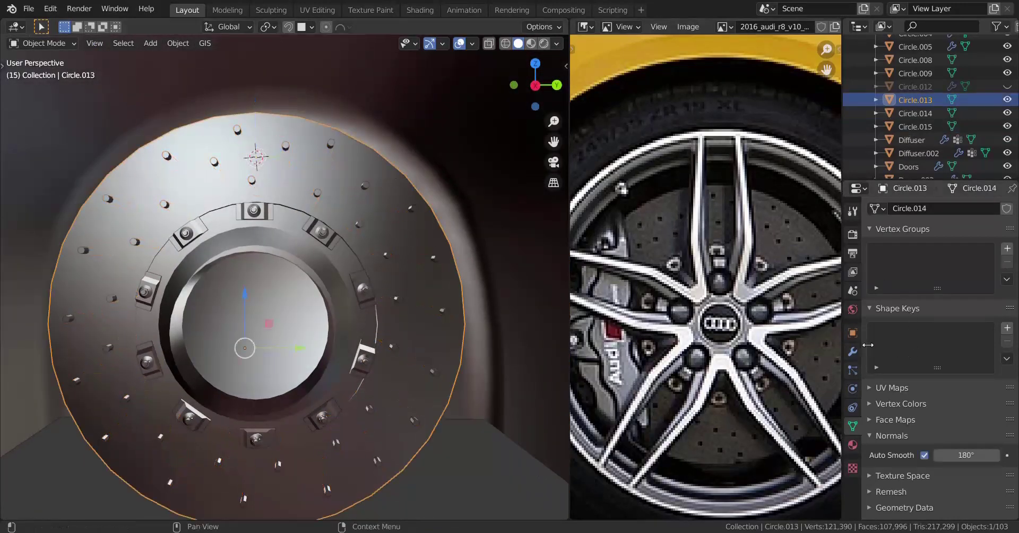
pyautogui.click(852, 351)
pyautogui.click(903, 208)
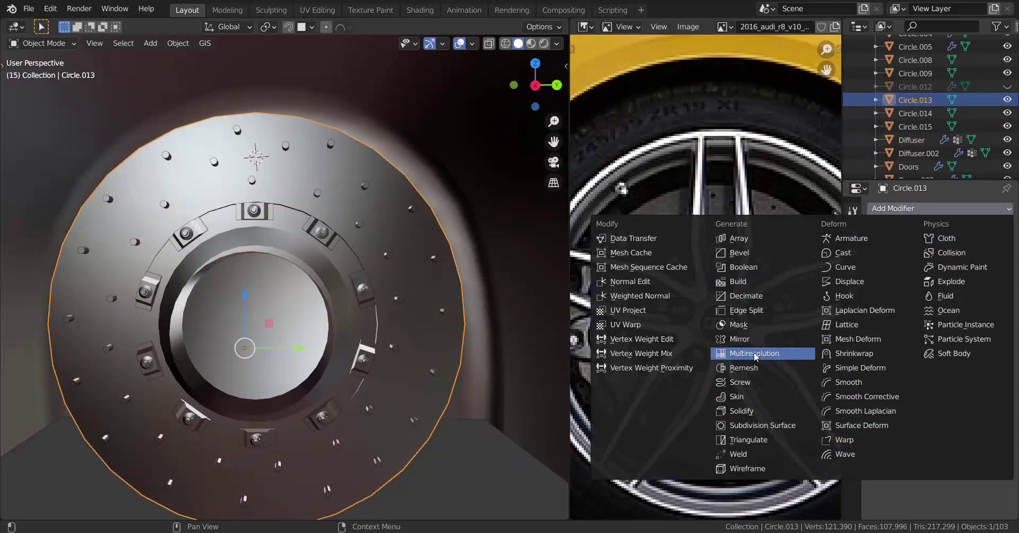
pyautogui.click(753, 267)
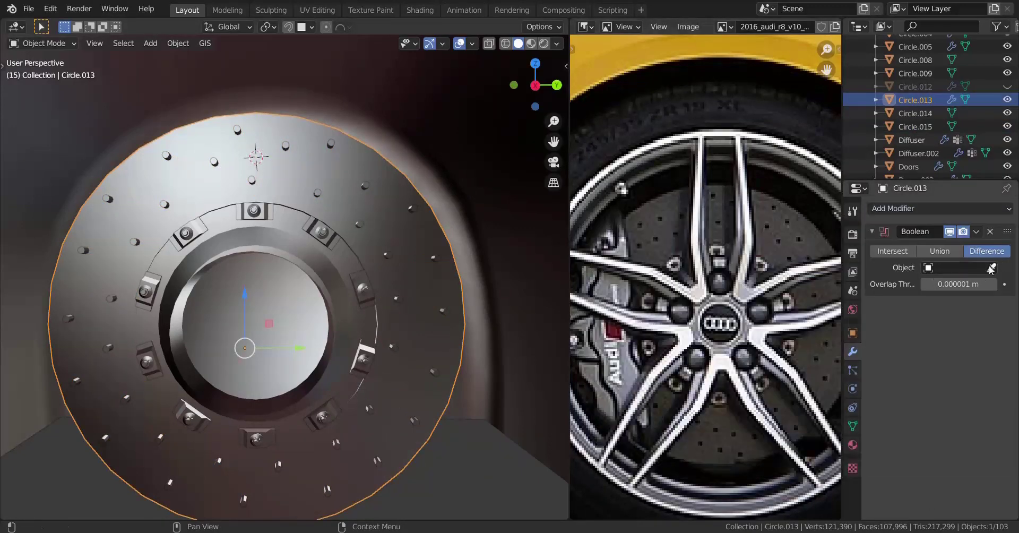
# Step: Set the hole cylinders, Circle.015, as the Boolean difference object and temporarily hide them to check the cut holes
pyautogui.click(991, 268)
pyautogui.click(238, 129)
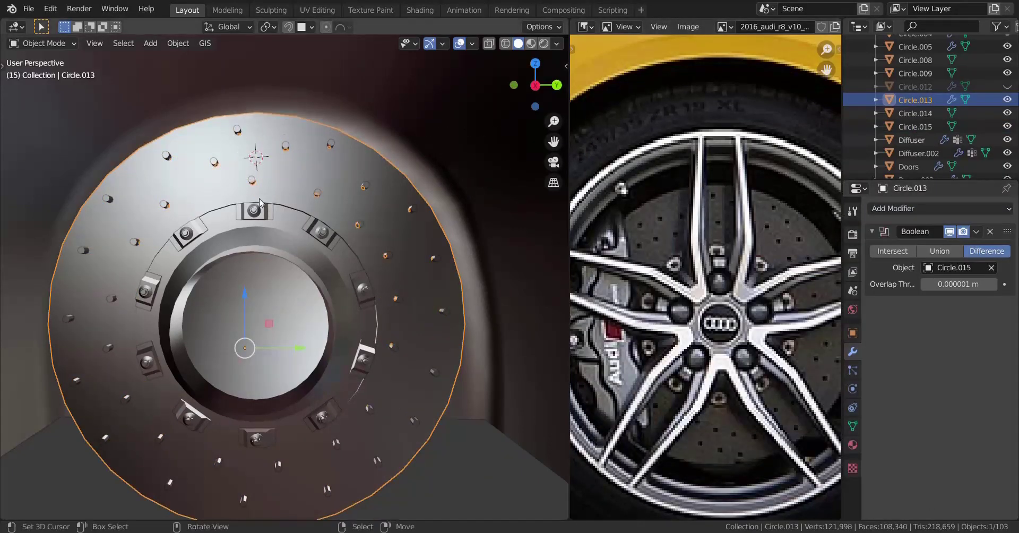
pyautogui.moveTo(260, 203); pyautogui.dragTo(364, 271, button='middle')
pyautogui.scroll(2, 312, 218)
pyautogui.click(299, 110)
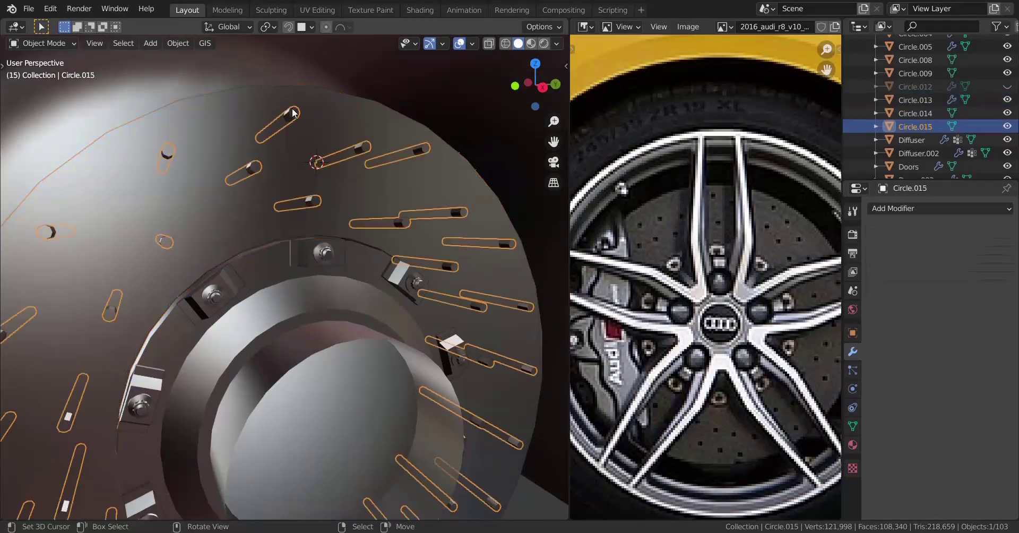
pyautogui.press('h')
pyautogui.moveTo(383, 234); pyautogui.dragTo(389, 270, button='middle')
pyautogui.hotkey('alt', 'h')
pyautogui.scroll(2, 389, 270)
# Step: Apply the Boolean modifier on the brake disc and delete the hole cylinder object
pyautogui.click(387, 215)
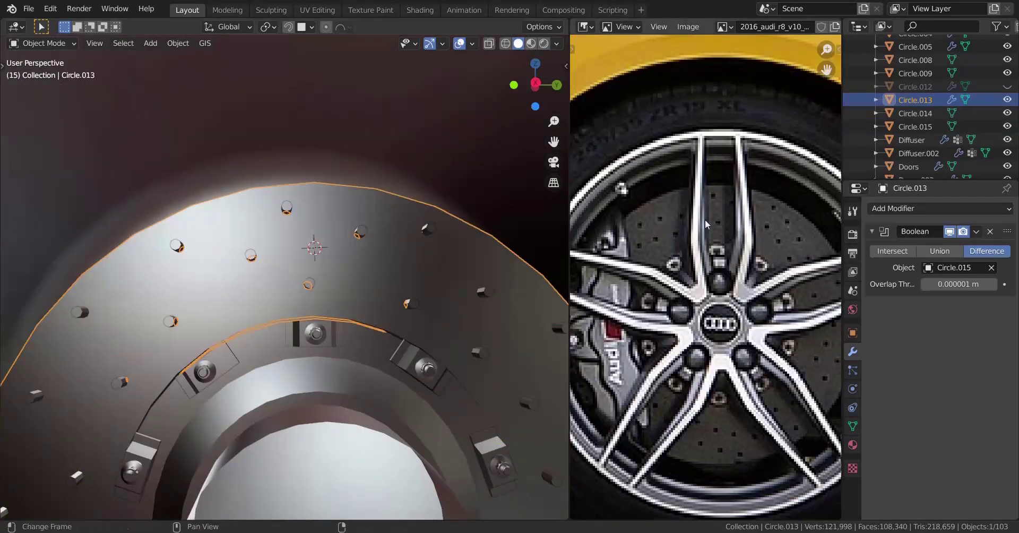
pyautogui.click(976, 231)
pyautogui.click(934, 252)
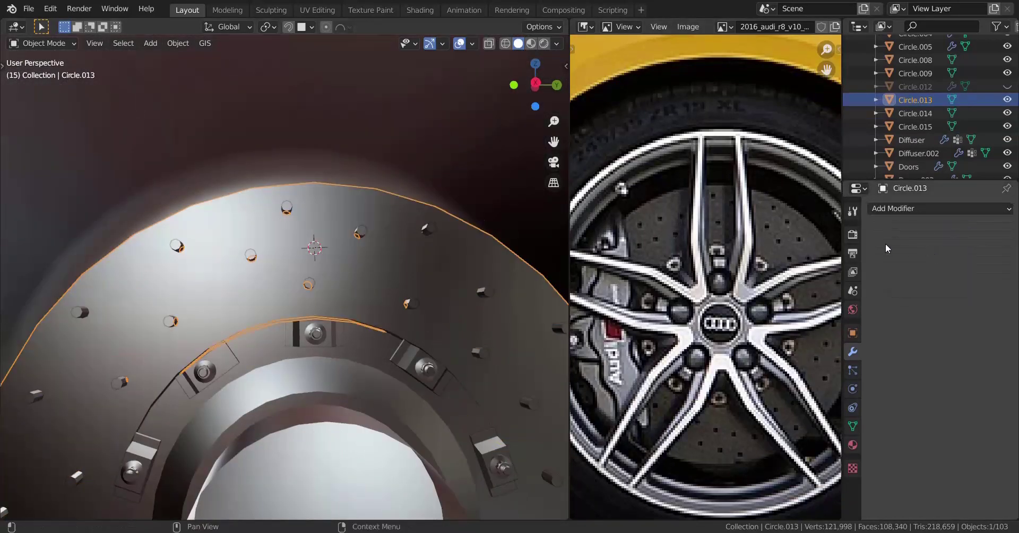
pyautogui.click(371, 228)
pyautogui.press('x')
pyautogui.click(473, 237)
# Step: In Edit Mode, duplicate the linked geometry of the drilled disc and move the copy along the global X axis behind the original
pyautogui.moveTo(473, 237); pyautogui.dragTo(394, 279, button='middle')
pyautogui.click(393, 279)
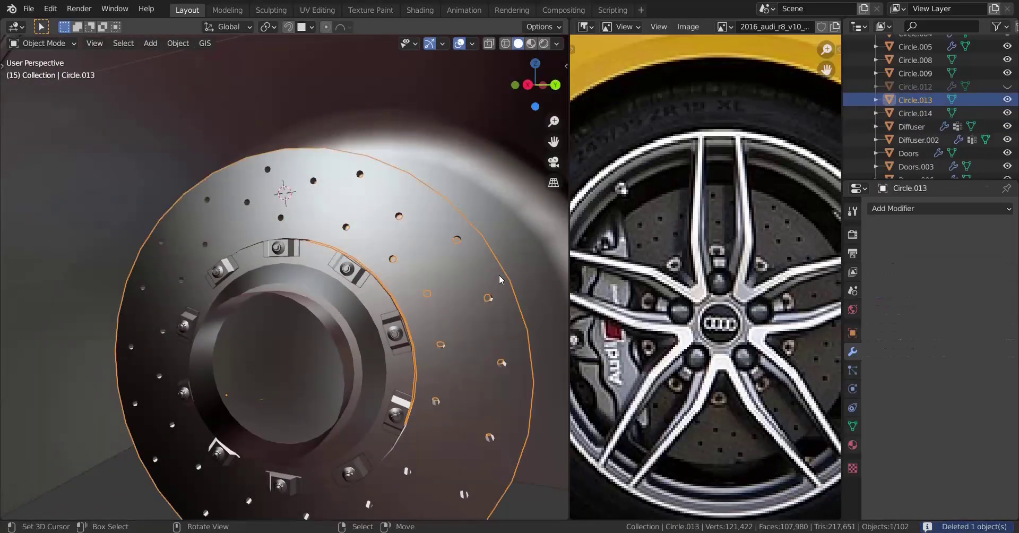
pyautogui.scroll(4, 426, 303)
pyautogui.press('Tab')
pyautogui.moveTo(410, 313); pyautogui.dragTo(297, 306, button='middle')
pyautogui.hotkey('alt', 'a')
pyautogui.press('l')
pyautogui.hotkey('shift', 'd')
pyautogui.press('x')
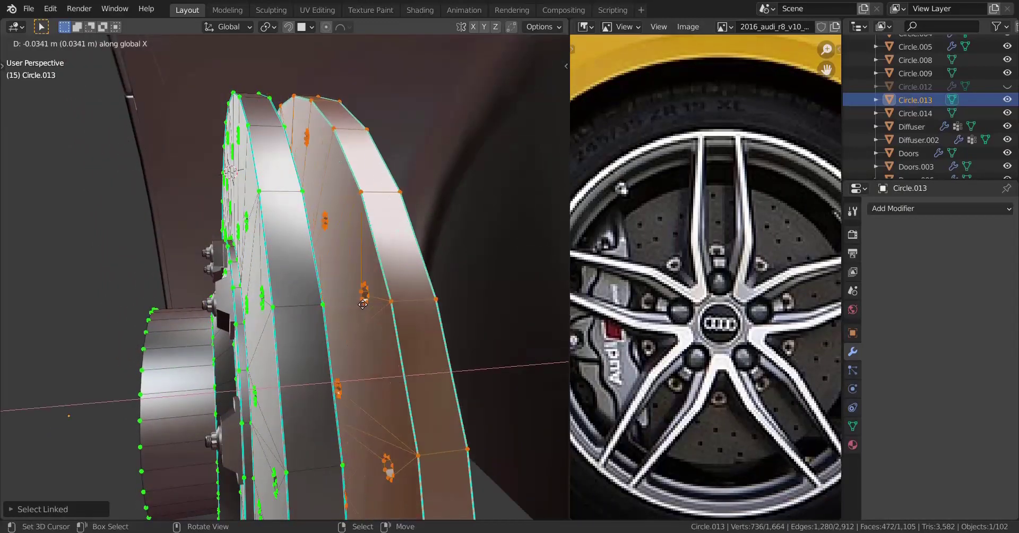
pyautogui.click(318, 292)
# Step: Move the duplicated disc again to adjust the gap between the two disc plates
pyautogui.scroll(-3, 318, 291)
pyautogui.moveTo(318, 291); pyautogui.dragTo(377, 287, button='middle')
pyautogui.scroll(-3, 281, 318)
pyautogui.moveTo(284, 314); pyautogui.dragTo(245, 316, button='middle')
pyautogui.scroll(3, 286, 317)
pyautogui.scroll(2, 239, 298)
pyautogui.press('g')
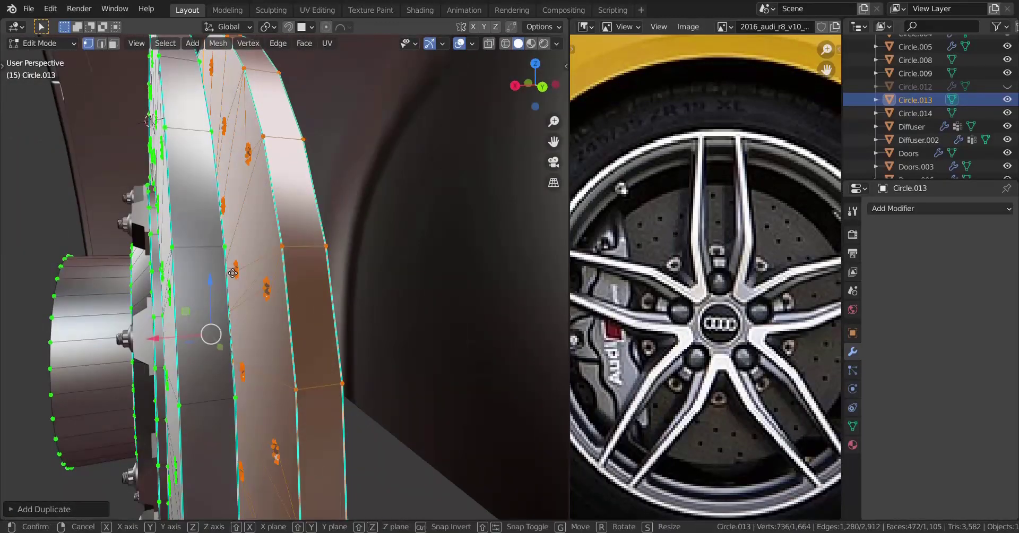
pyautogui.click(386, 247)
# Step: Return to Object Mode and set the disc mesh's Auto Smooth angle to 60°
pyautogui.moveTo(386, 247); pyautogui.dragTo(136, 270, button='middle')
pyautogui.scroll(2, 236, 253)
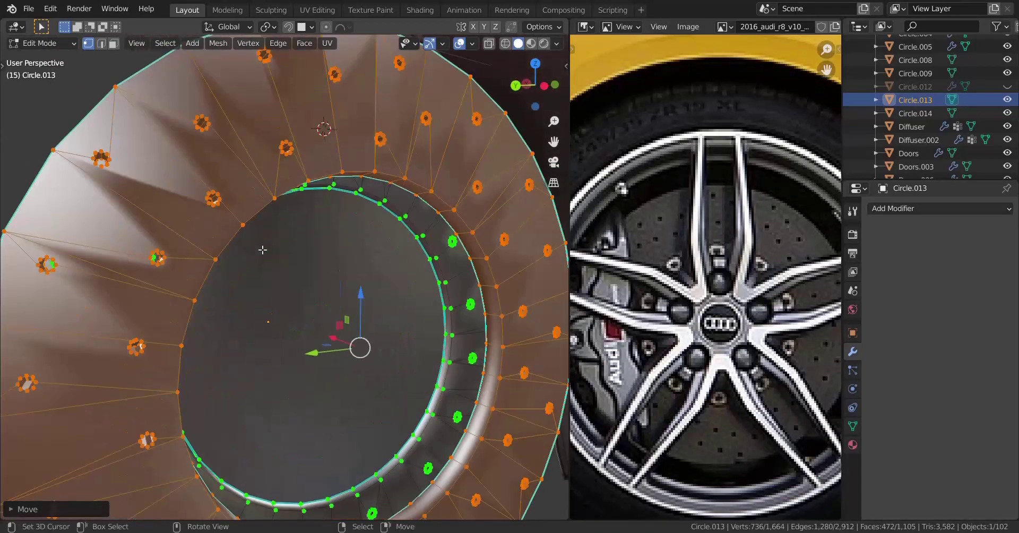
pyautogui.scroll(-1, 268, 262)
pyautogui.moveTo(246, 274); pyautogui.dragTo(375, 273, button='middle')
pyautogui.keyDown('shift'); pyautogui.moveTo(306, 285); pyautogui.dragTo(439, 280, button='middle'); pyautogui.keyUp('shift')
pyautogui.press('Tab')
pyautogui.click(852, 427)
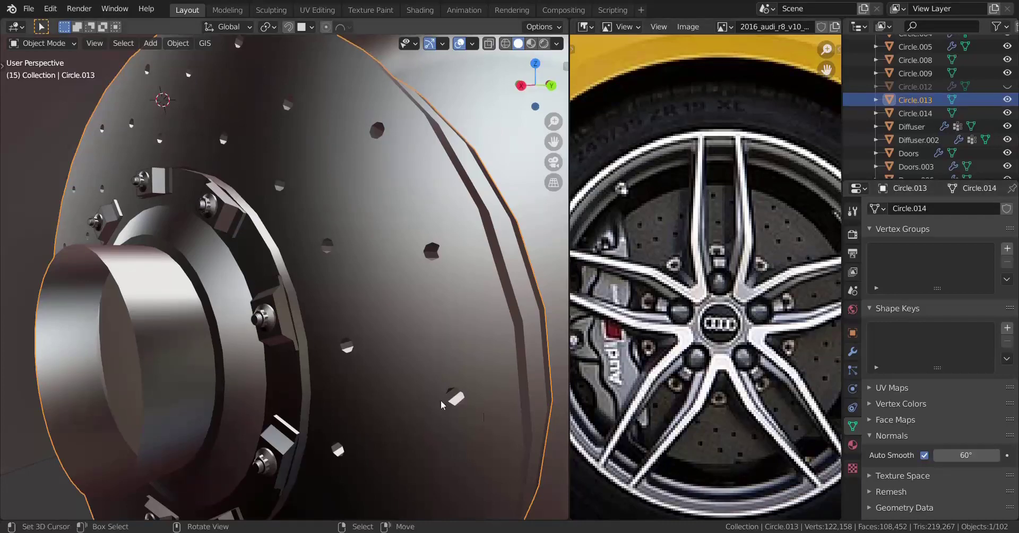
# Step: Select the hub's rear cap face in Edit Mode and move it along the global X axis out past the rear disc
pyautogui.scroll(-2, 340, 372)
pyautogui.moveTo(298, 363); pyautogui.dragTo(227, 293, button='middle')
pyautogui.scroll(1, 118, 343)
pyautogui.scroll(-2, 183, 320)
pyautogui.scroll(2, 209, 299)
pyautogui.press('Tab')
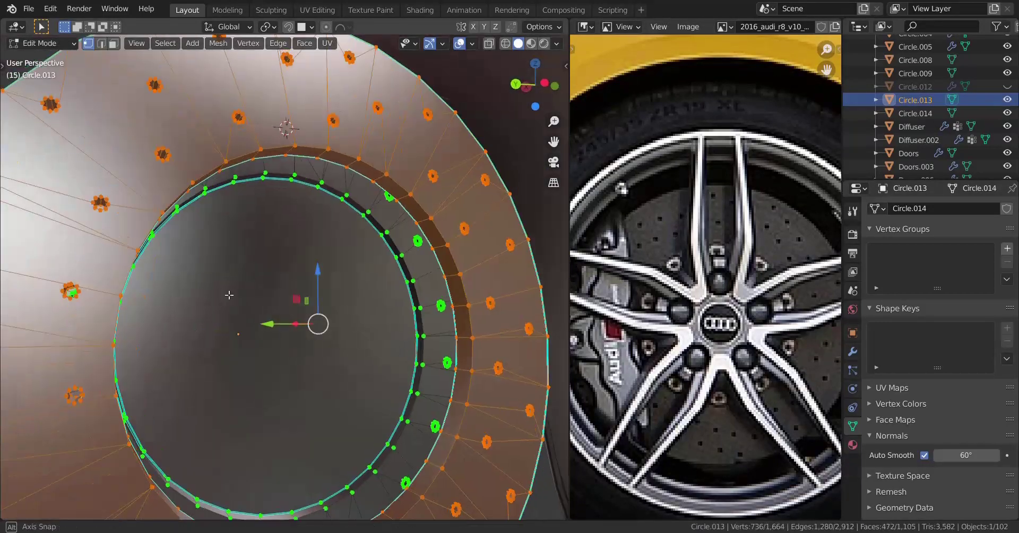
pyautogui.keyDown('alt'); pyautogui.rightClick(253, 191); pyautogui.keyUp('alt')
pyautogui.scroll(-2, 250, 232)
pyautogui.moveTo(249, 234); pyautogui.dragTo(323, 265, button='middle')
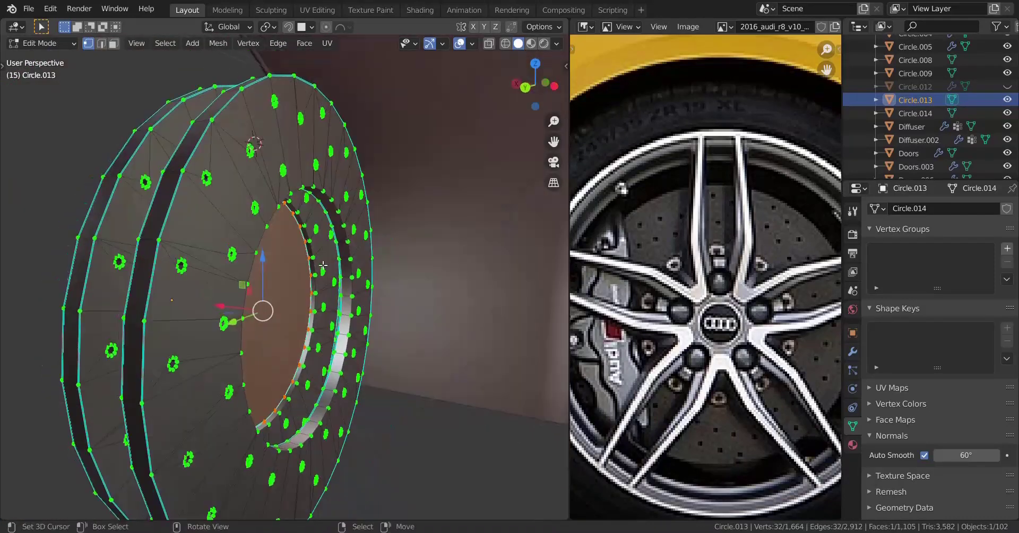
pyautogui.press('g')
pyautogui.press('x')
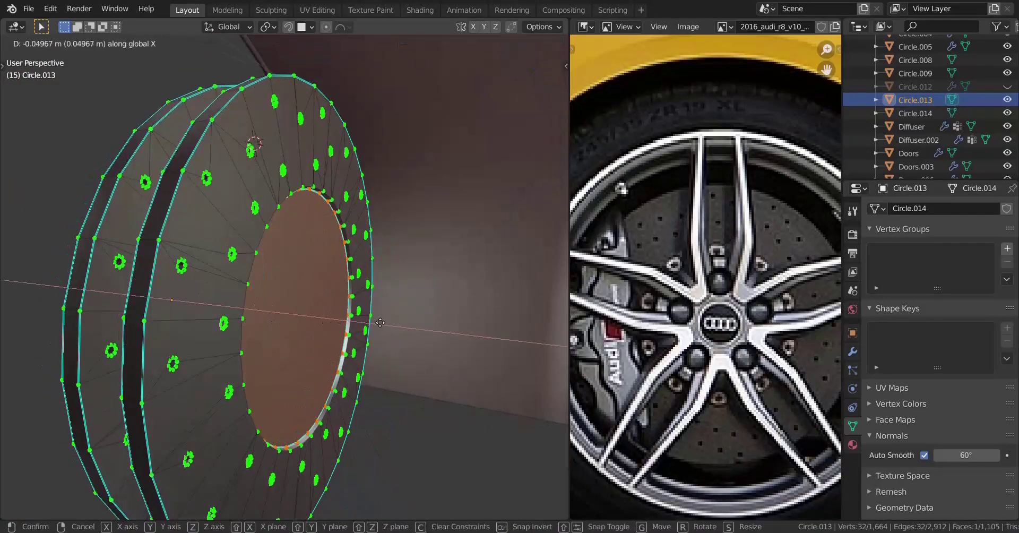
pyautogui.click(453, 314)
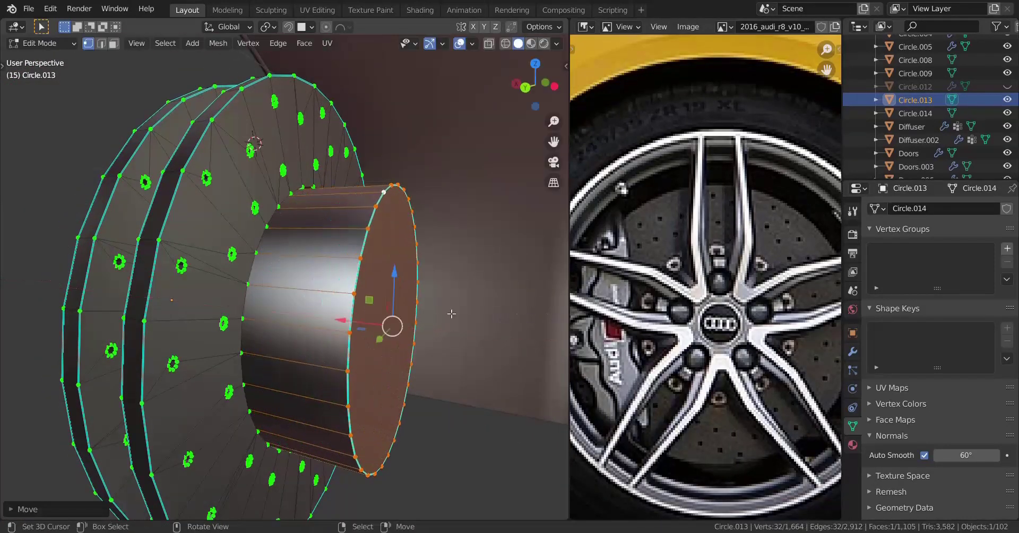
# Step: Move the hub's rear cap face further back along the global X axis, return to Object Mode and deselect everything
pyautogui.moveTo(233, 318); pyautogui.dragTo(277, 321, button='middle')
pyautogui.scroll(-1, 276, 320)
pyautogui.press('g')
pyautogui.press('x')
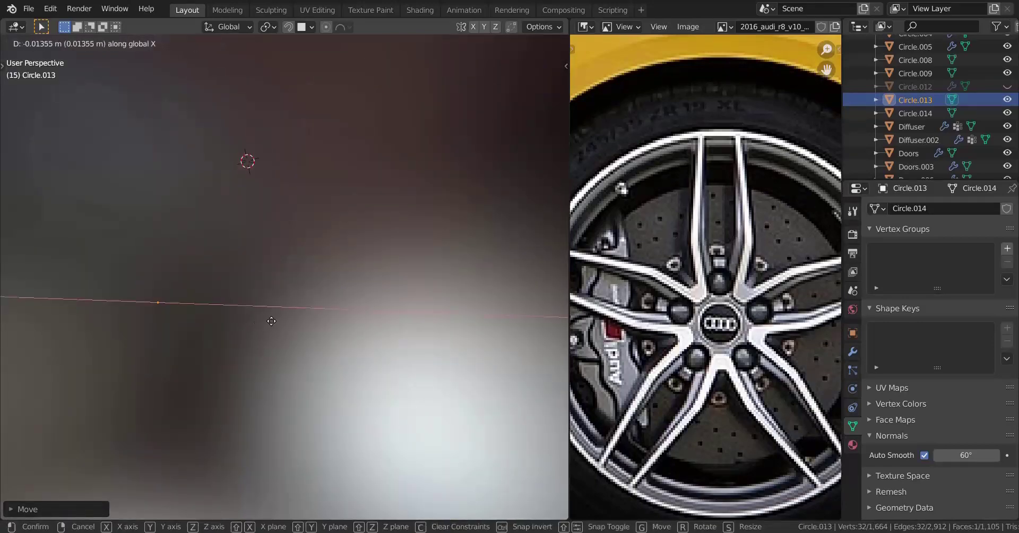
pyautogui.click(417, 315)
pyautogui.scroll(1, 417, 315)
pyautogui.press('Tab')
pyautogui.moveTo(44, 307); pyautogui.dragTo(259, 292, button='middle')
pyautogui.scroll(-3, 212, 313)
pyautogui.hotkey('alt', 'a')
pyautogui.scroll(2, 307, 328)
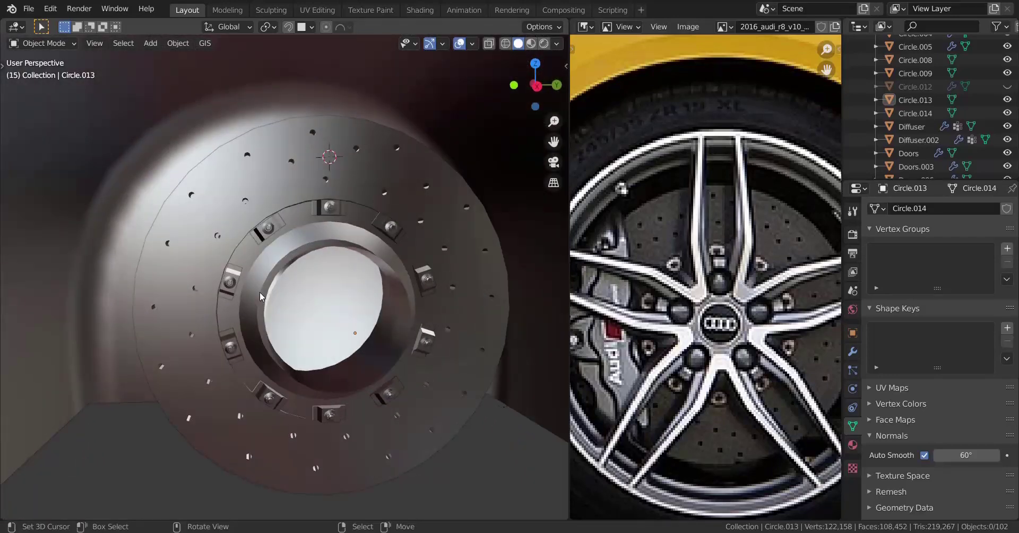
# Step: Compare the brake disc mesh with the wheel blueprint in the right-side wireframe view
pyautogui.press('KP_3')
pyautogui.scroll(1, 331, 250)
pyautogui.keyDown('shift'); pyautogui.moveTo(321, 227); pyautogui.dragTo(343, 277, button='middle'); pyautogui.keyUp('shift')
pyautogui.scroll(-1, 340, 230)
pyautogui.scroll(2, 342, 277)
pyautogui.hotkey('shift', 'z')
pyautogui.press('Tab')
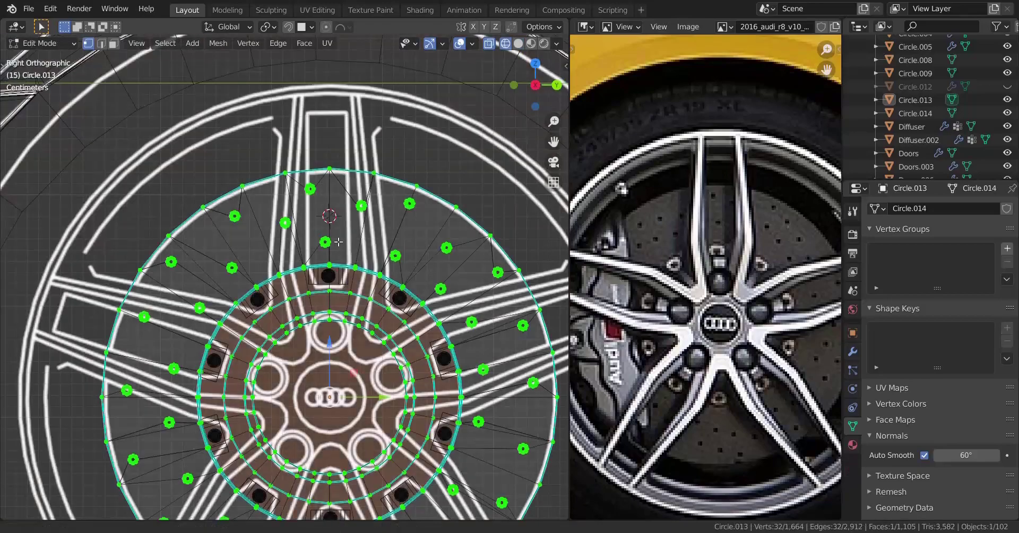
pyautogui.keyDown('shift'); pyautogui.moveTo(347, 213); pyautogui.dragTo(329, 261, button='middle'); pyautogui.keyUp('shift')
pyautogui.scroll(3, 328, 260)
pyautogui.scroll(-3, 338, 172)
# Step: Duplicate one vertex from each of the two discs' facing rim edges and offset the copies along the global Y axis
pyautogui.moveTo(337, 172); pyautogui.dragTo(350, 234, button='middle')
pyautogui.scroll(2, 350, 233)
pyautogui.hotkey('shift', 'z')
pyautogui.rightClick(393, 254)
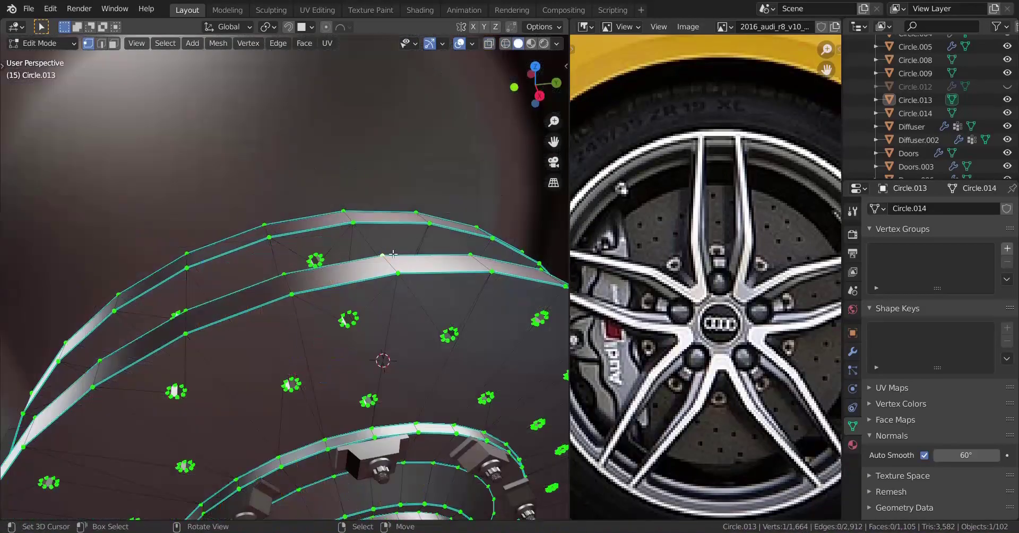
pyautogui.keyDown('shift'); pyautogui.rightClick(372, 236); pyautogui.keyUp('shift')
pyautogui.hotkey('shift', 'd')
pyautogui.press('x')
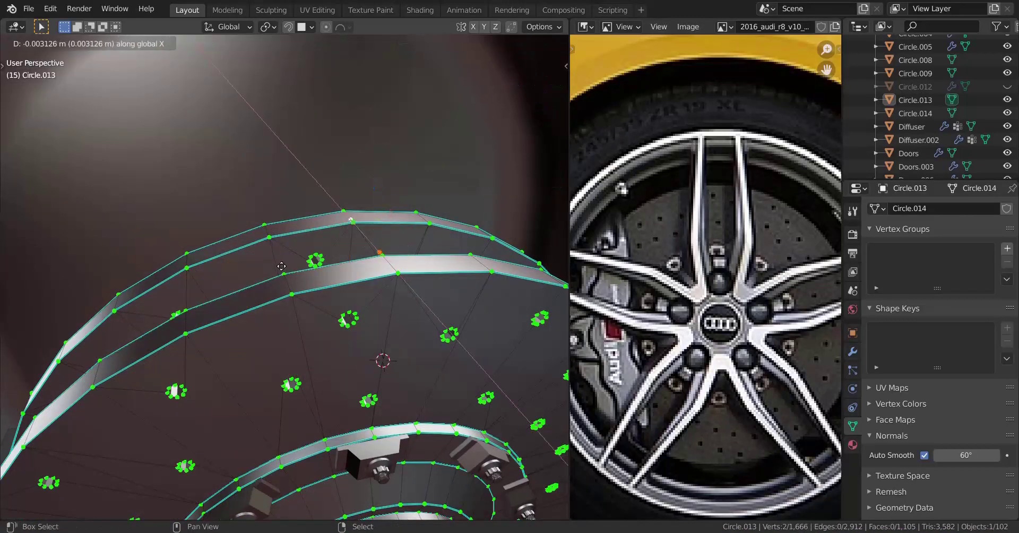
pyautogui.press('y')
pyautogui.click(246, 260)
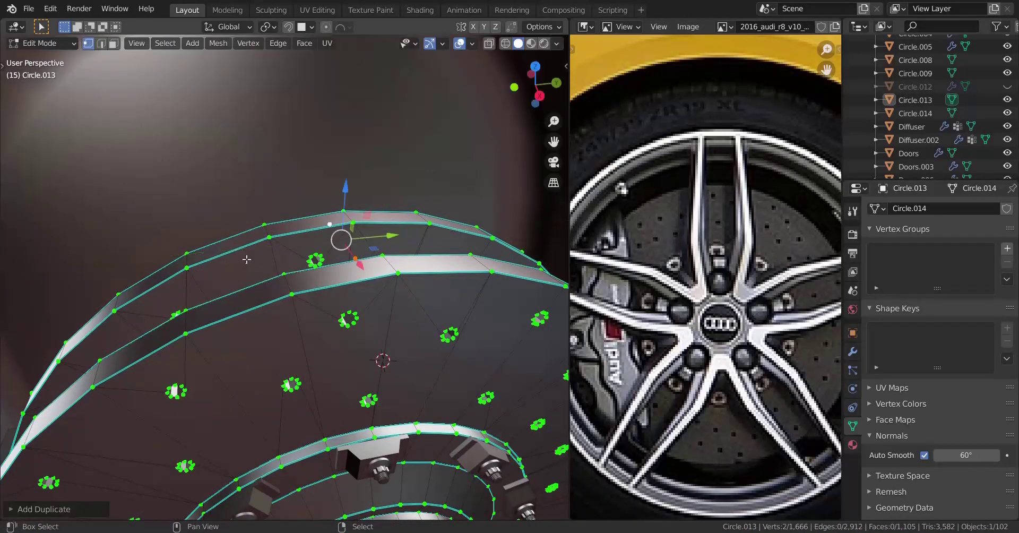
# Step: Move the two duplicated vertices about 0.005 m along global Y and lower them about 0.003 m along global Z
pyautogui.press('g')
pyautogui.press('y')
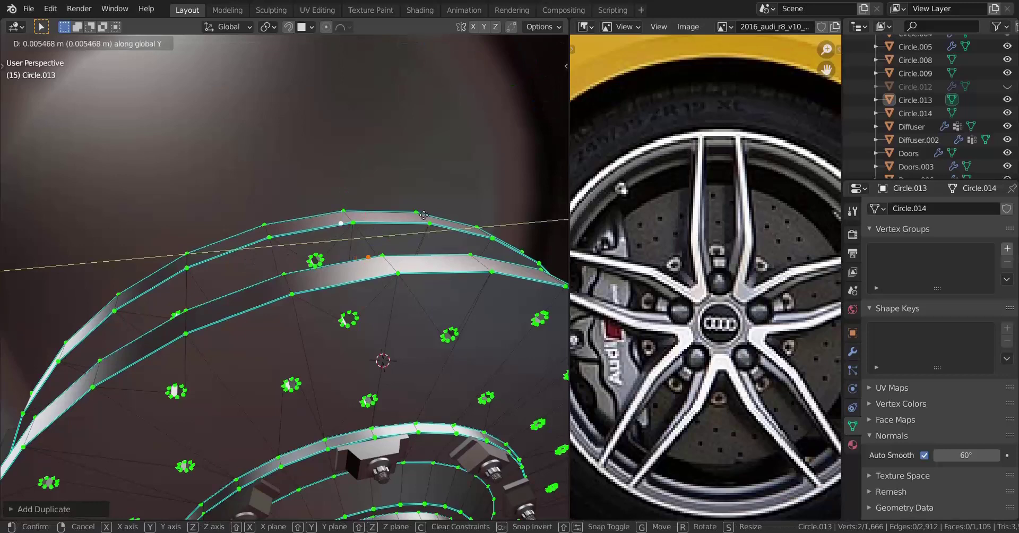
pyautogui.click(416, 214)
pyautogui.press('g')
pyautogui.press('z')
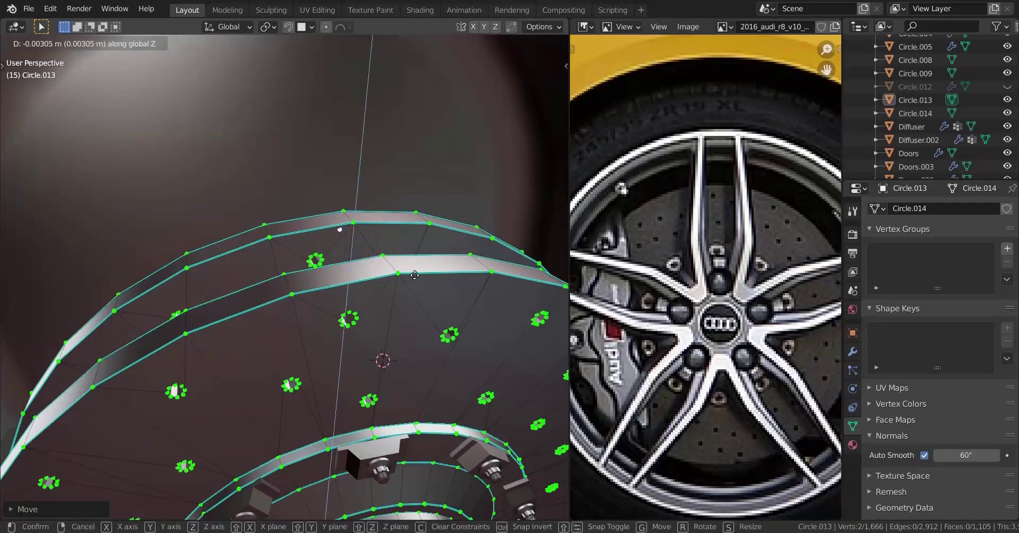
pyautogui.click(414, 274)
# Step: Extrude the two vertices along the global Y axis and fill a face between the resulting edges across the disc gap
pyautogui.press('g')
pyautogui.press('y')
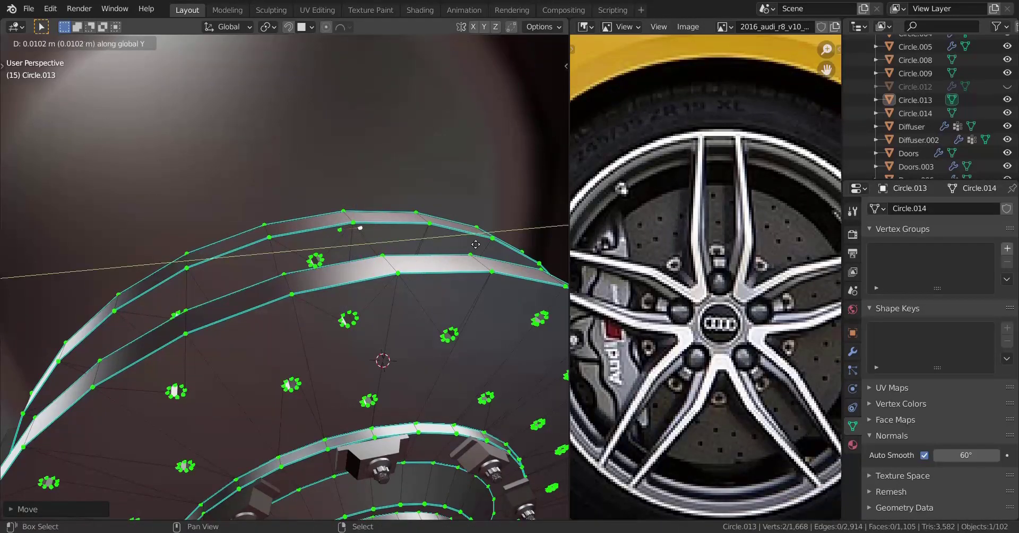
pyautogui.click(546, 226)
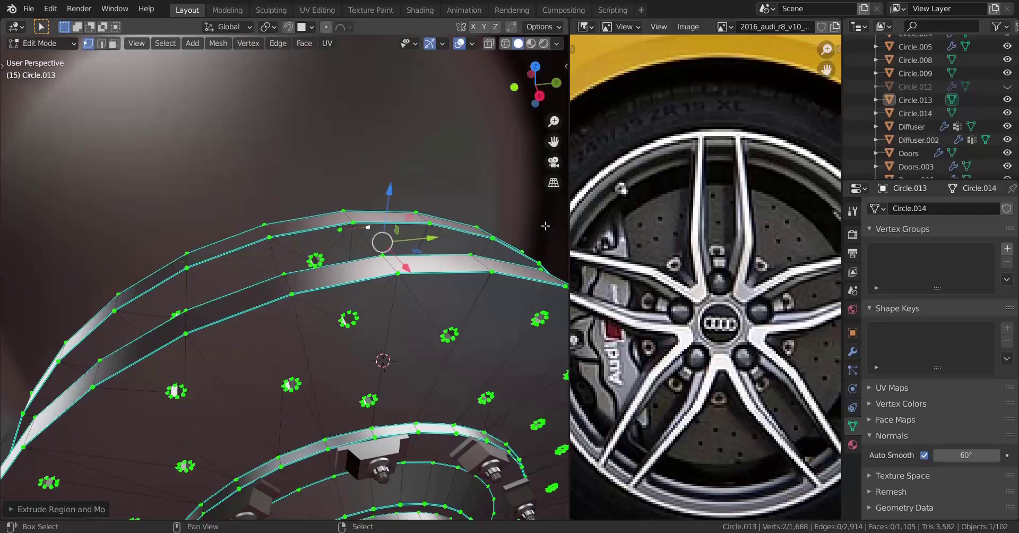
pyautogui.keyDown('alt'); pyautogui.rightClick(362, 229); pyautogui.keyUp('alt')
pyautogui.moveTo(255, 260); pyautogui.dragTo(375, 204, button='middle')
pyautogui.keyDown('alt'); pyautogui.keyDown('shift'); pyautogui.rightClick(372, 213); pyautogui.keyUp('shift'); pyautogui.keyUp('alt')
pyautogui.keyDown('alt'); pyautogui.keyDown('shift'); pyautogui.rightClick(379, 203); pyautogui.keyUp('shift'); pyautogui.keyUp('alt')
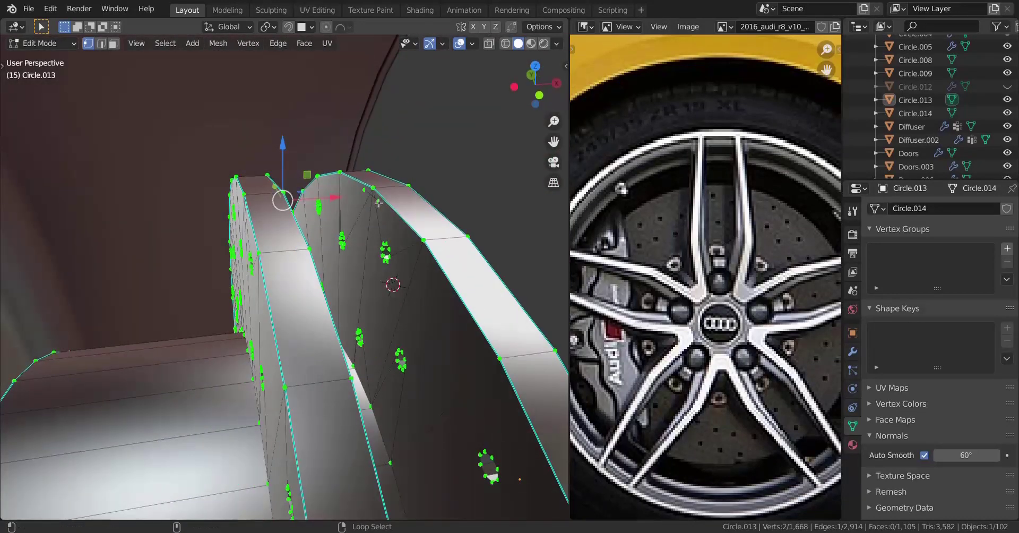
pyautogui.moveTo(393, 241); pyautogui.dragTo(321, 260, button='middle')
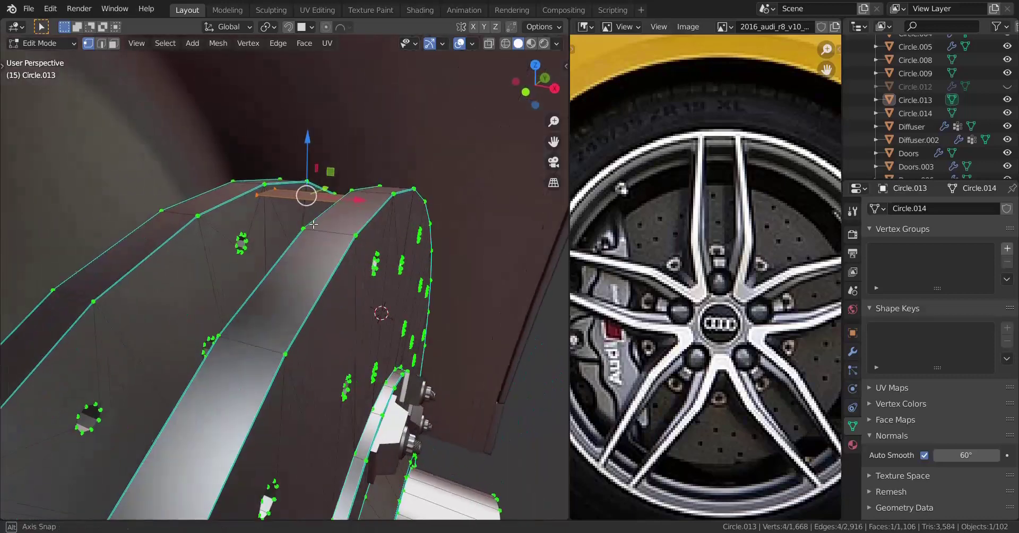
pyautogui.press('f')
# Step: Extrude the new face about 0.065 m down between the discs and lower its bottom further along global Z to the inner ring
pyautogui.press('e')
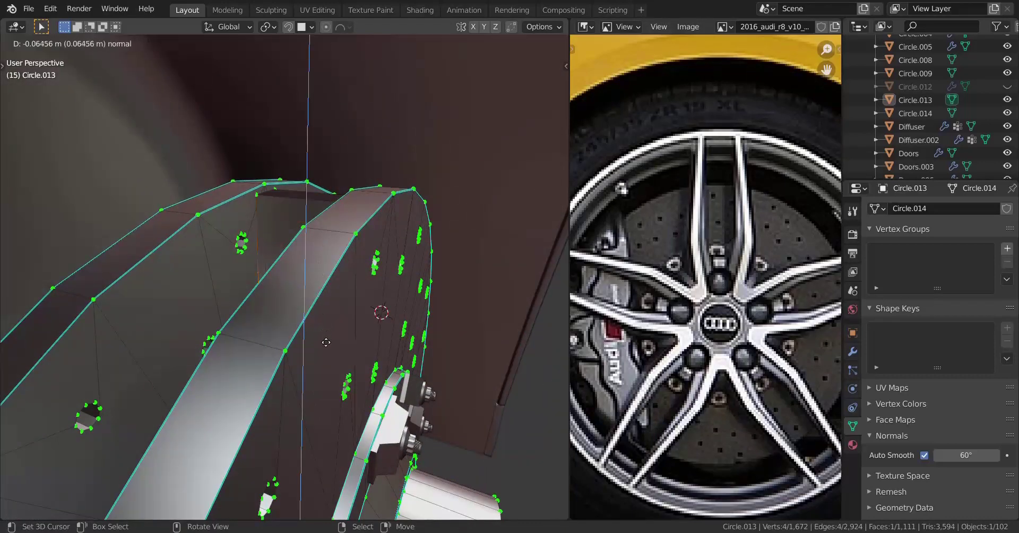
pyautogui.click(326, 343)
pyautogui.moveTo(310, 335); pyautogui.dragTo(311, 288, button='middle')
pyautogui.press('g')
pyautogui.press('z')
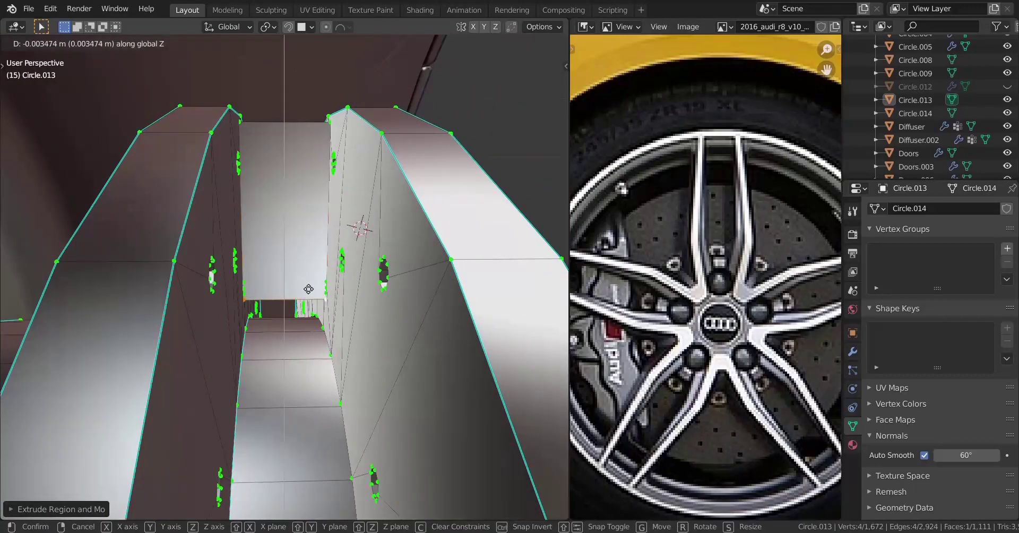
pyautogui.click(313, 294)
# Step: Delete the bottom face of the extruded block between the discs
pyautogui.press('x')
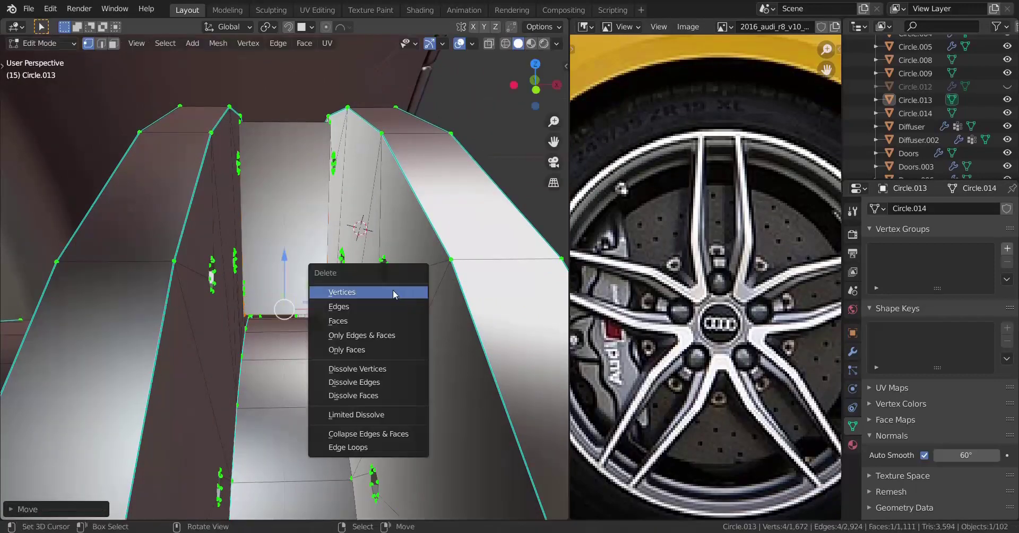
pyautogui.click(348, 321)
pyautogui.moveTo(347, 322); pyautogui.dragTo(329, 290, button='middle')
pyautogui.hotkey('shift', 'z')
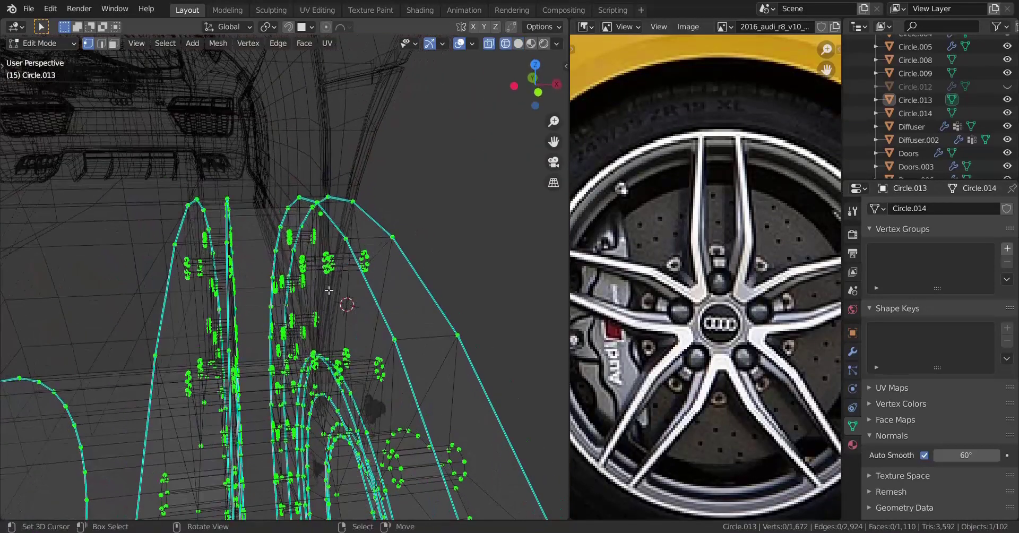
pyautogui.hotkey('shift', 'z')
# Step: Delete the block's two side faces that lie against the front and rear discs
pyautogui.moveTo(284, 220)
pyautogui.mouseDown(button='middle')
pyautogui.moveTo(378, 297)
pyautogui.moveTo(446, 286)
pyautogui.mouseUp(button='middle')
pyautogui.scroll(1, 327, 256)
pyautogui.keyDown('alt'); pyautogui.rightClick(328, 259); pyautogui.keyUp('alt')
pyautogui.press('x')
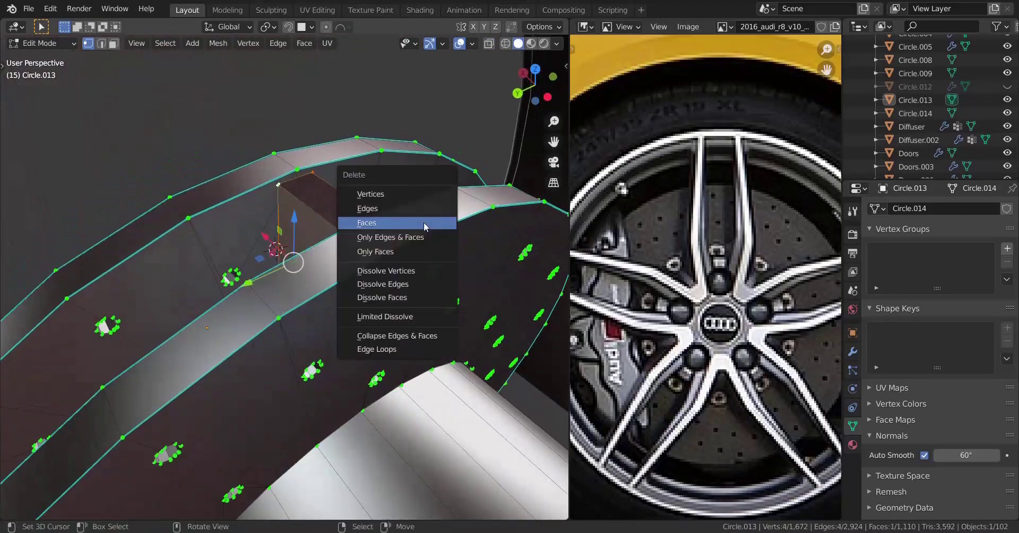
pyautogui.click(422, 222)
pyautogui.moveTo(422, 222); pyautogui.dragTo(415, 280, button='middle')
pyautogui.keyDown('alt'); pyautogui.rightClick(340, 244); pyautogui.keyUp('alt')
pyautogui.moveTo(339, 243); pyautogui.dragTo(299, 262, button='middle')
pyautogui.keyDown('alt'); pyautogui.keyDown('shift'); pyautogui.rightClick(209, 235); pyautogui.keyUp('shift'); pyautogui.keyUp('alt')
pyautogui.press('x')
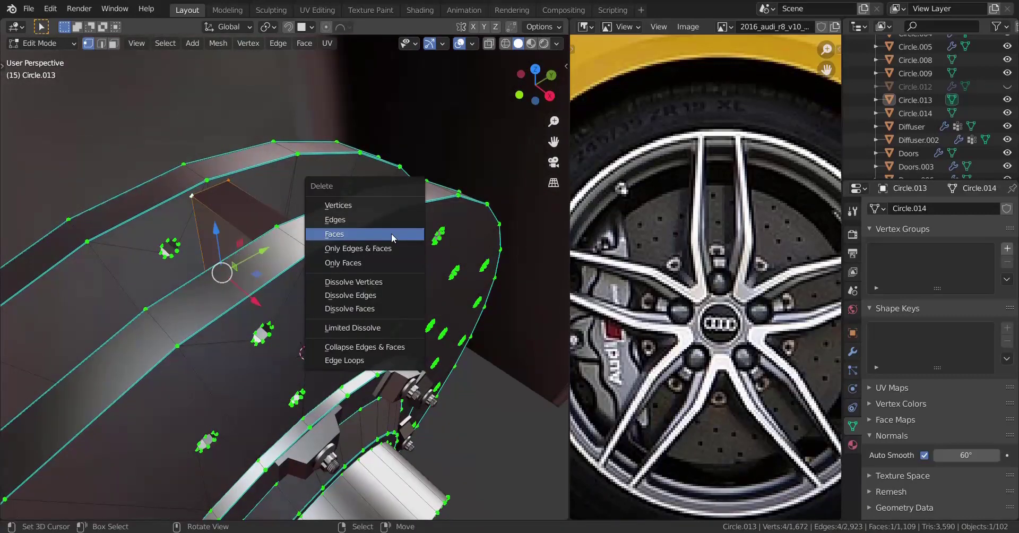
pyautogui.click(391, 238)
# Step: Bevel the block's two long top edges with 2 segments and a width of about 0.003 m
pyautogui.press('a')
pyautogui.moveTo(190, 267); pyautogui.dragTo(237, 270, button='middle')
pyautogui.press('z')
pyautogui.press('a')
pyautogui.press('z')
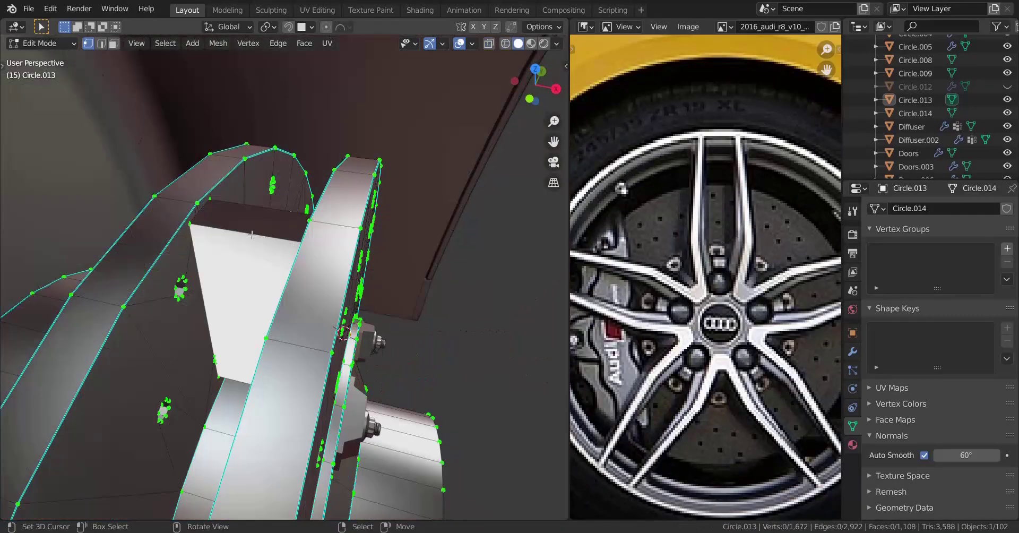
pyautogui.keyDown('alt'); pyautogui.rightClick(244, 233); pyautogui.keyUp('alt')
pyautogui.keyDown('alt'); pyautogui.keyDown('shift'); pyautogui.rightClick(242, 204); pyautogui.keyUp('shift'); pyautogui.keyUp('alt')
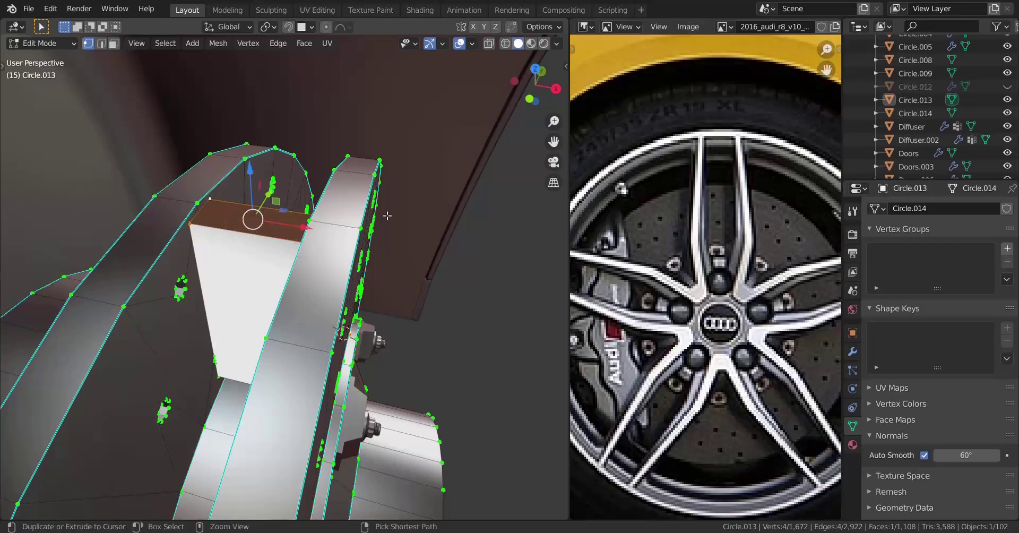
pyautogui.hotkey('ctrl', 'b')
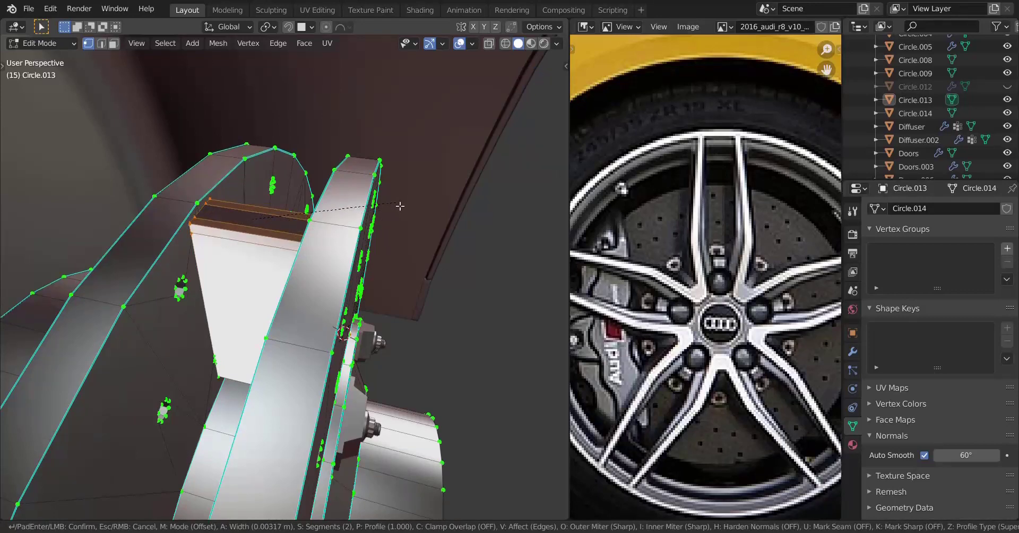
pyautogui.click(401, 208)
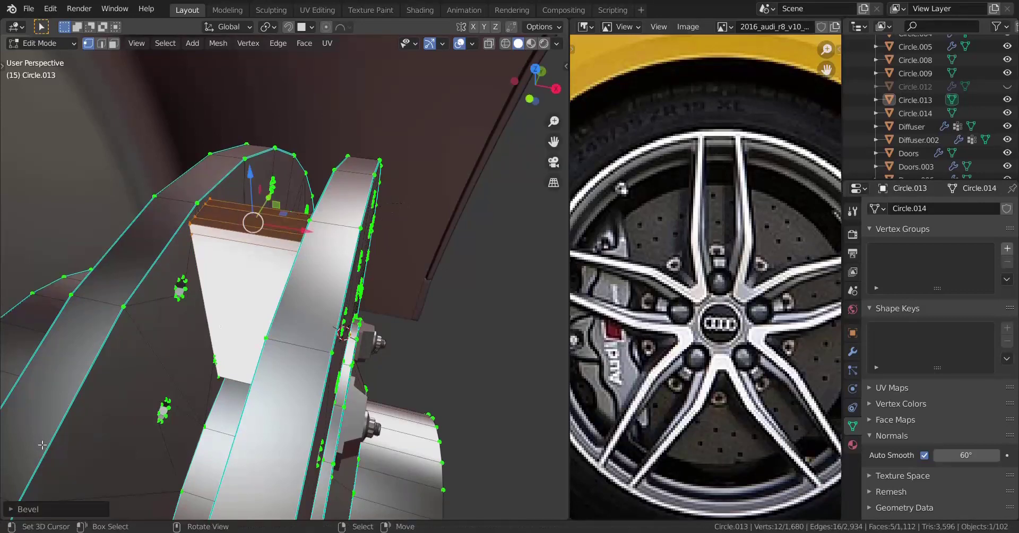
# Step: Set the bevel's shape on the block between the discs to 0.5
pyautogui.click(17, 509)
pyautogui.click(122, 333)
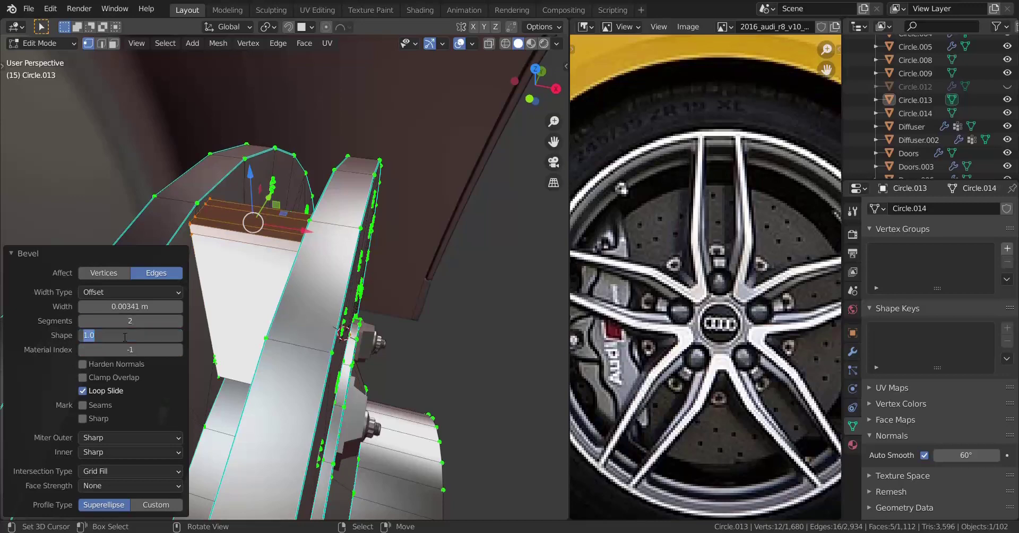
pyautogui.write('.5')
pyautogui.press('Return')
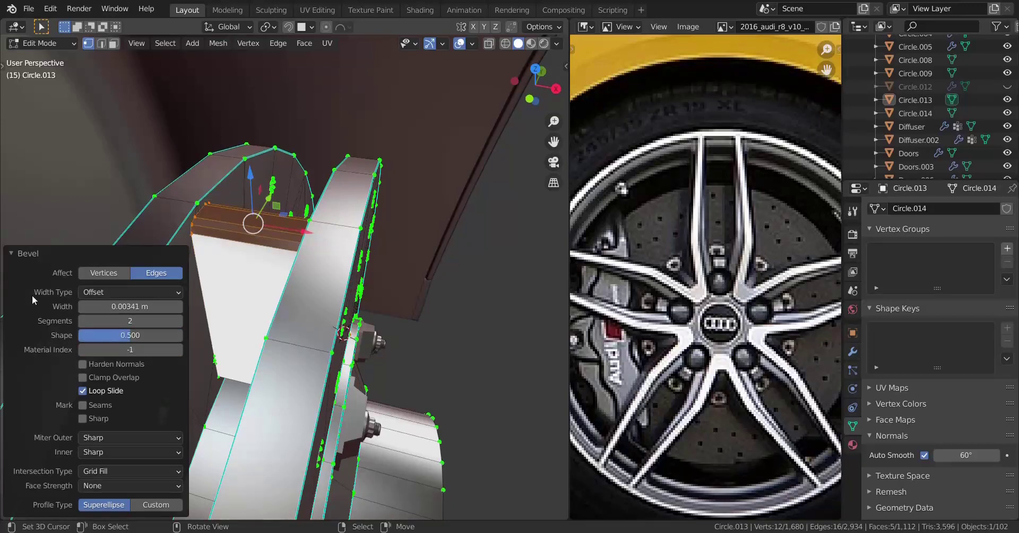
pyautogui.click(15, 248)
pyautogui.press('Tab')
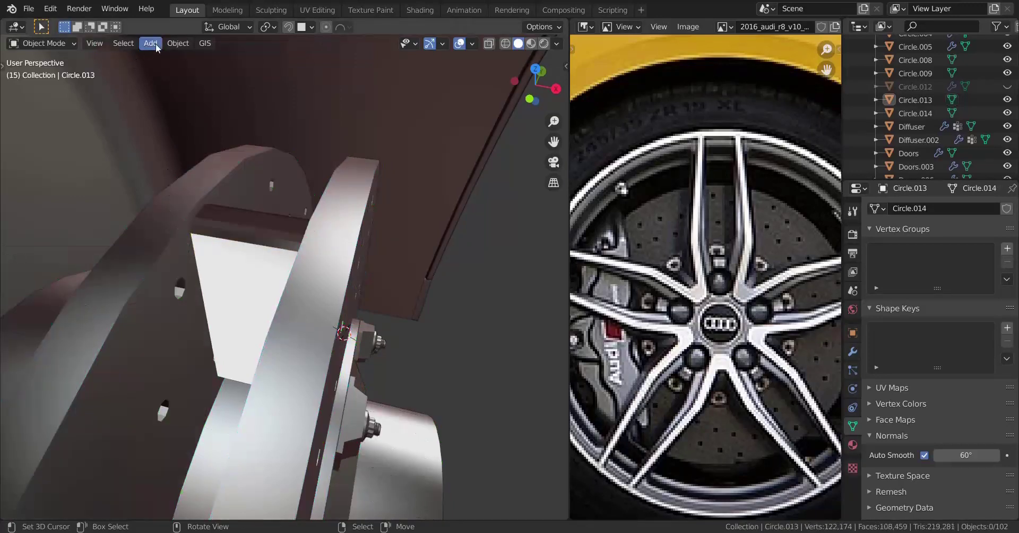
# Step: Apply smooth shading to the whole brake disc object and return to editing its mesh
pyautogui.click(231, 192)
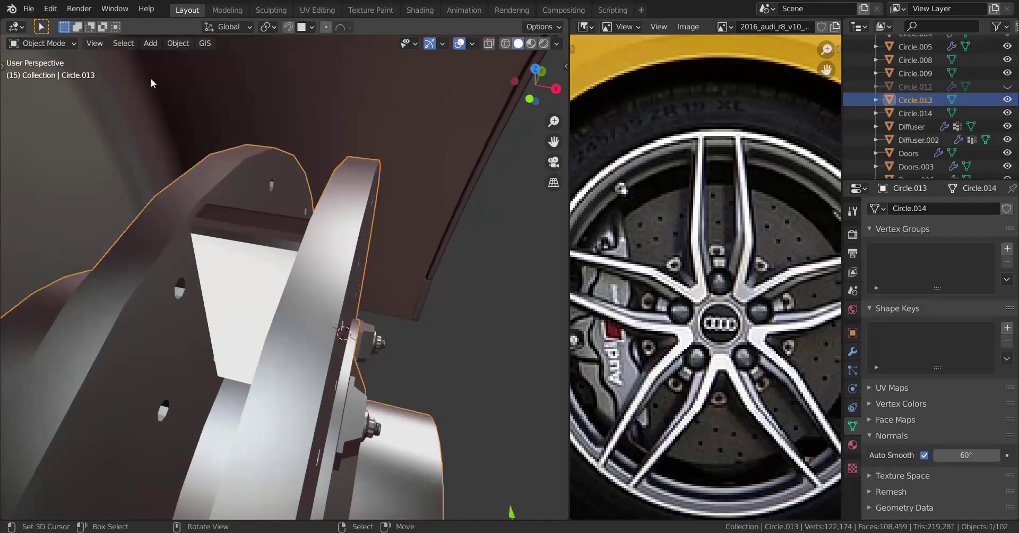
pyautogui.click(178, 43)
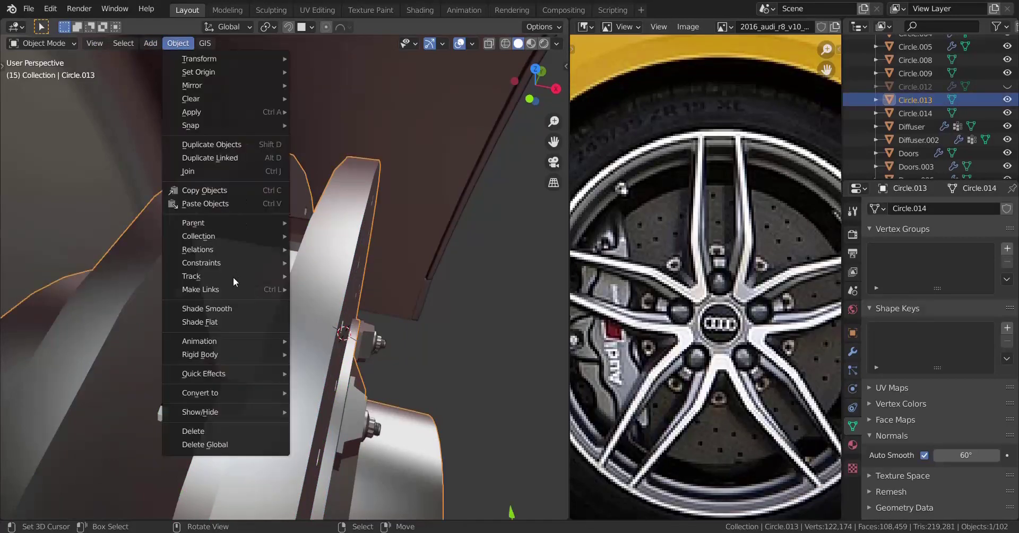
pyautogui.click(221, 308)
pyautogui.press('Tab')
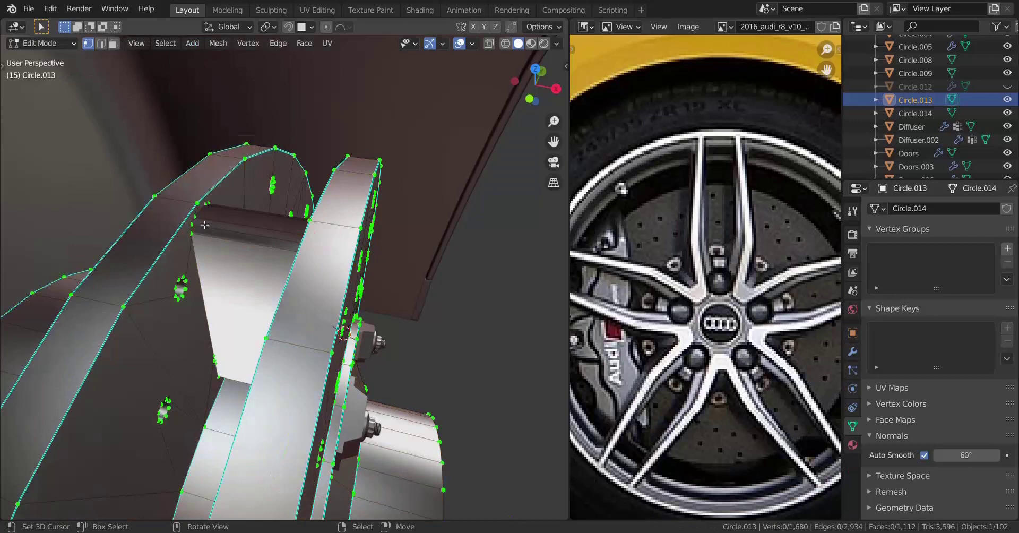
# Step: Select the whole beveled vane and snap the 3D cursor to the brake disc object's origin
pyautogui.press('l')
pyautogui.press('KP_3')
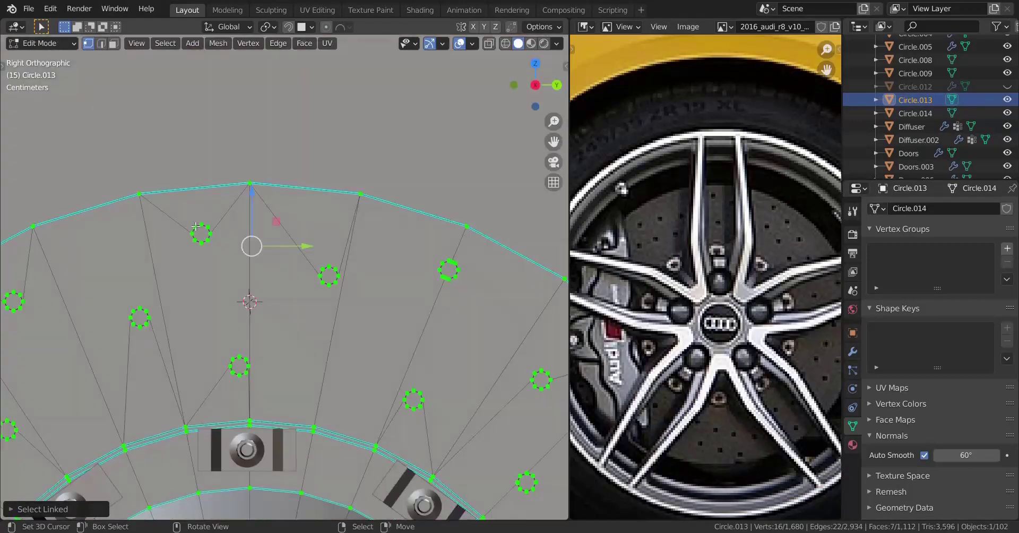
pyautogui.scroll(-3, 300, 284)
pyautogui.press('Tab')
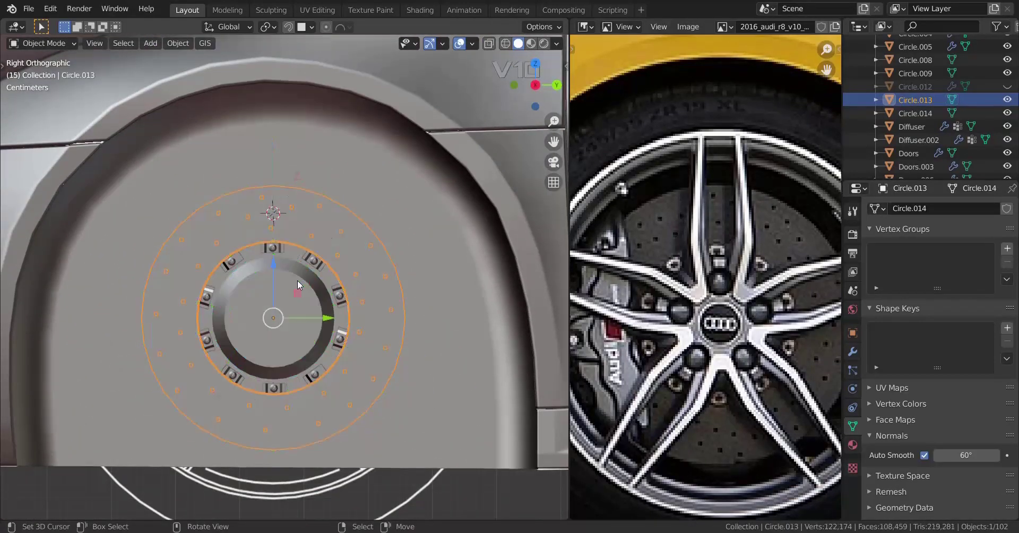
pyautogui.hotkey('shift', 's')
pyautogui.click(319, 352)
pyautogui.press('Tab')
pyautogui.scroll(2, 324, 274)
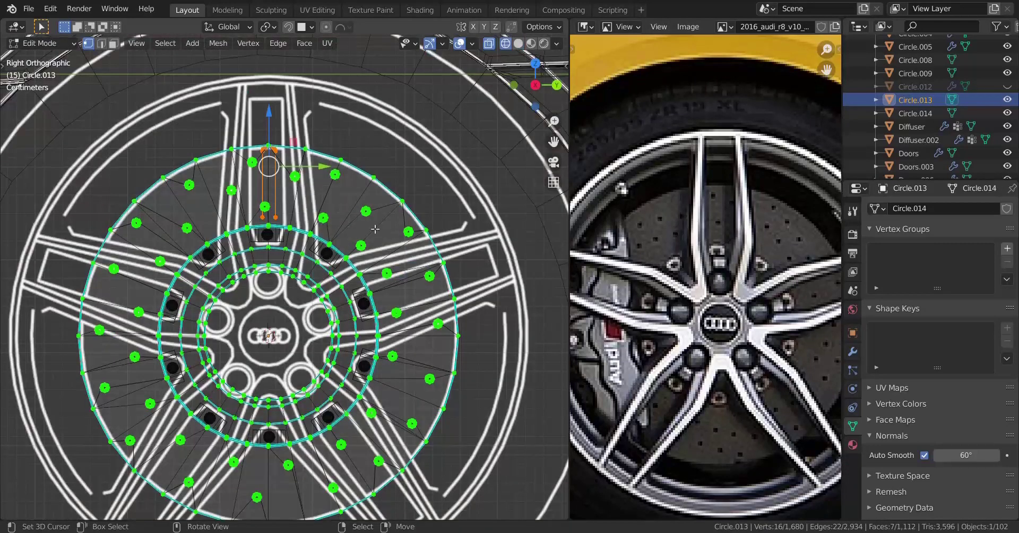
# Step: Spin the vane 360° around the 3D cursor about the X axis as duplicates with 20 steps
pyautogui.press('F3')
pyautogui.press('Return')
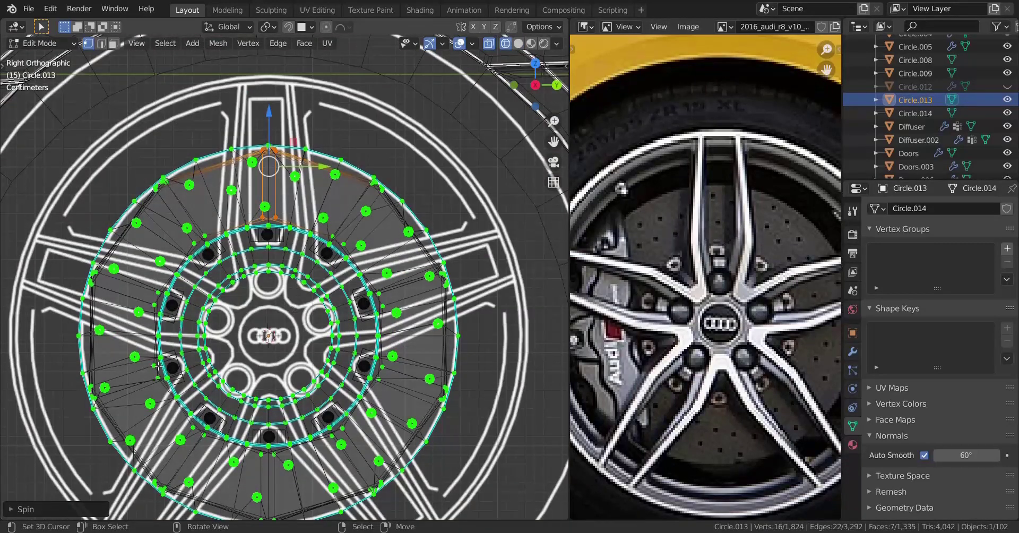
pyautogui.click(26, 508)
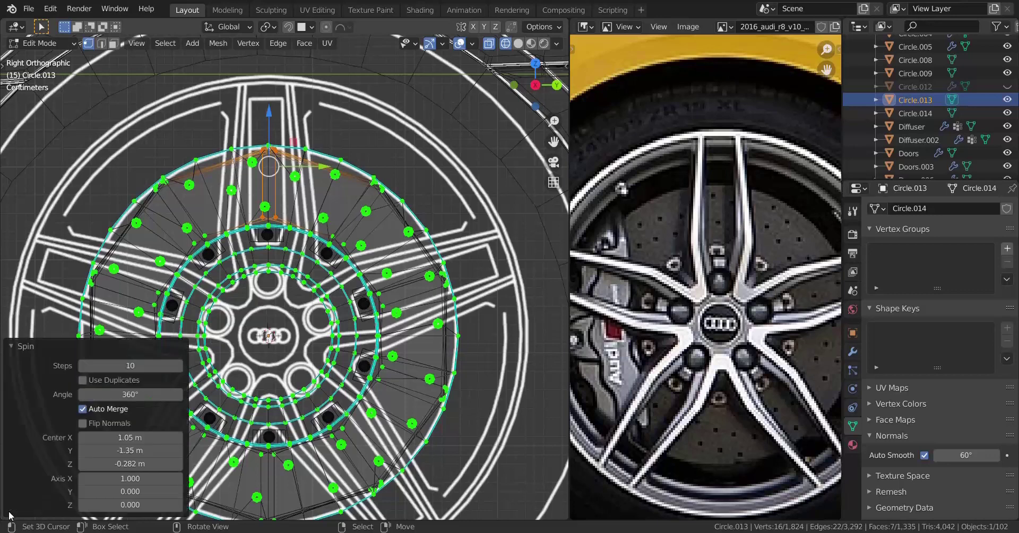
pyautogui.click(87, 381)
pyautogui.click(179, 394)
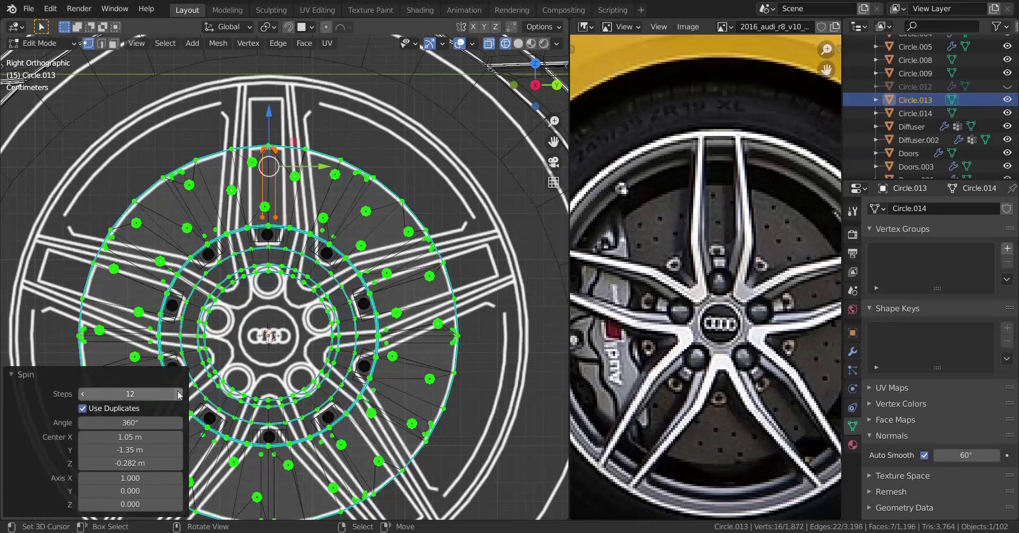
pyautogui.click(178, 394)
pyautogui.click(179, 394)
pyautogui.click(179, 394)
pyautogui.click(179, 394)
pyautogui.click(178, 394)
pyautogui.click(178, 394)
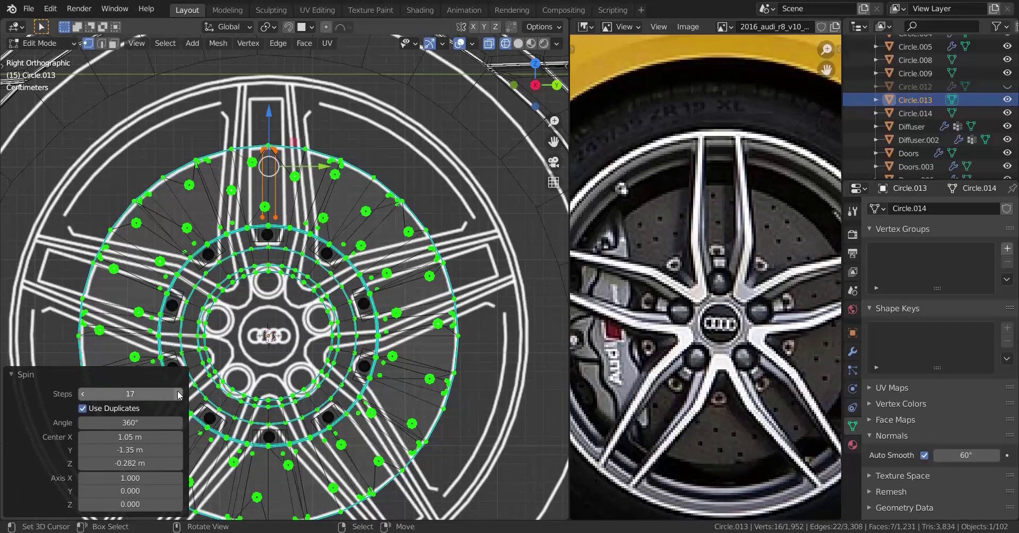
pyautogui.click(179, 394)
pyautogui.click(179, 393)
pyautogui.click(179, 394)
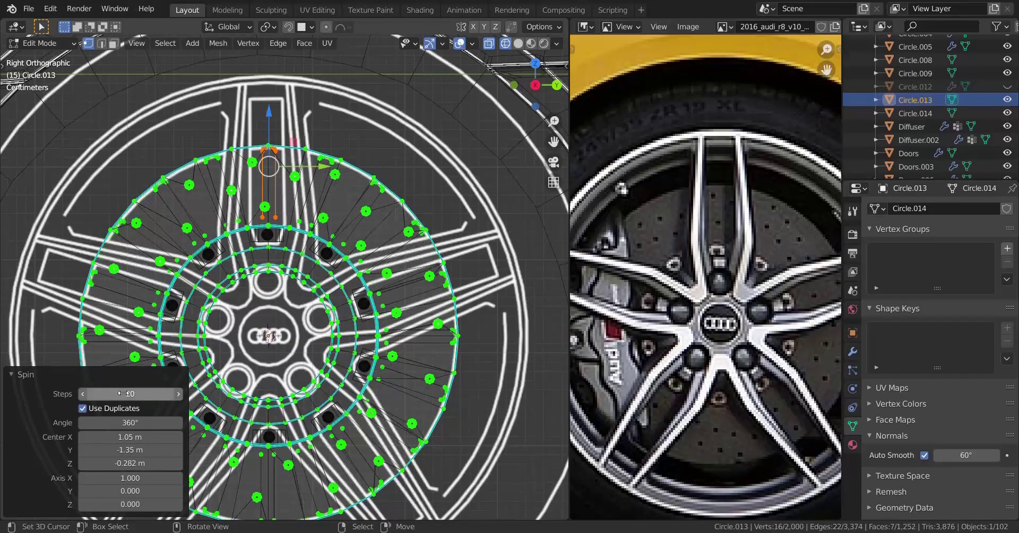
pyautogui.click(11, 377)
pyautogui.moveTo(11, 381); pyautogui.dragTo(355, 328, button='middle')
pyautogui.hotkey('shift', 'z')
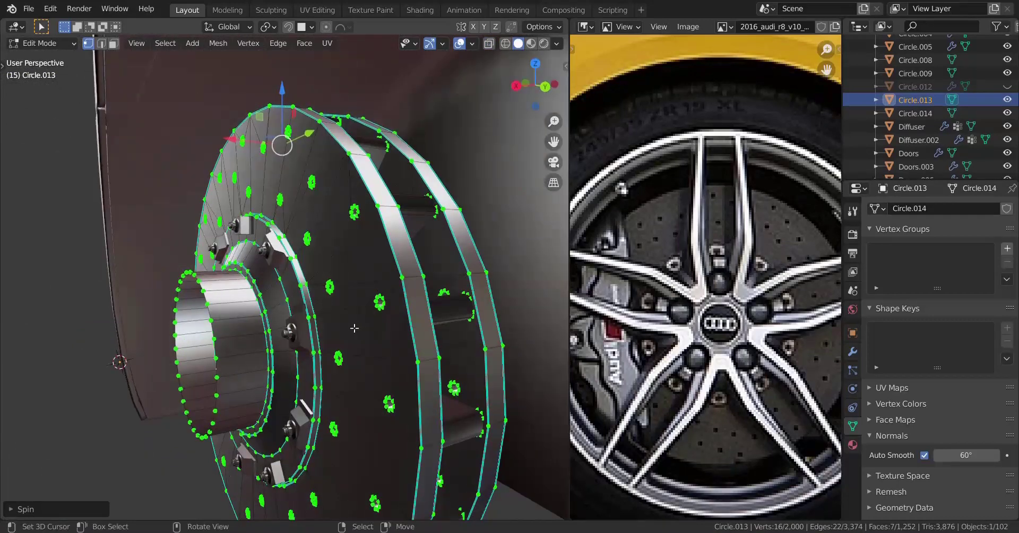
# Step: Raise the vane spin's number of steps to 40 for denser ventilation vanes between the discs
pyautogui.click(12, 509)
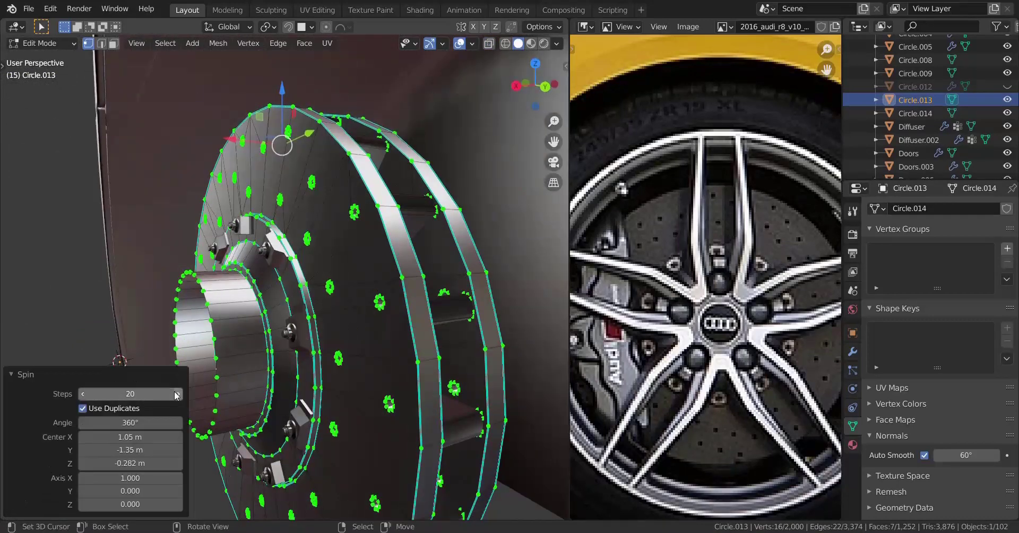
pyautogui.click(179, 393)
pyautogui.click(178, 393)
pyautogui.click(178, 393)
pyautogui.click(179, 393)
pyautogui.click(178, 393)
pyautogui.click(179, 394)
pyautogui.click(178, 393)
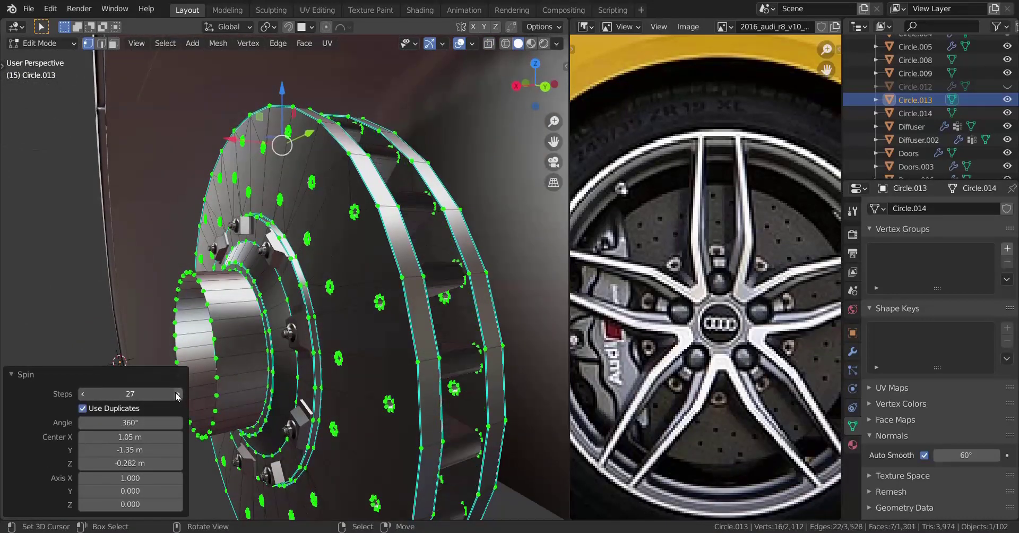
pyautogui.click(179, 394)
pyautogui.click(179, 394)
pyautogui.click(179, 394)
pyautogui.moveTo(373, 358); pyautogui.dragTo(322, 364, button='middle')
pyautogui.scroll(1, 313, 366)
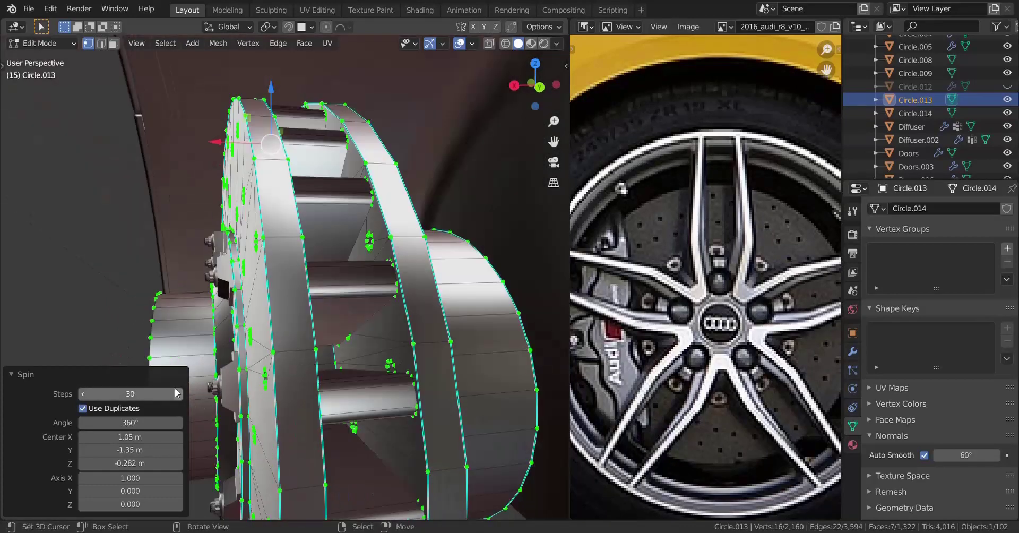
pyautogui.click(178, 393)
pyautogui.click(178, 394)
pyautogui.click(178, 393)
pyautogui.click(178, 394)
pyautogui.click(177, 394)
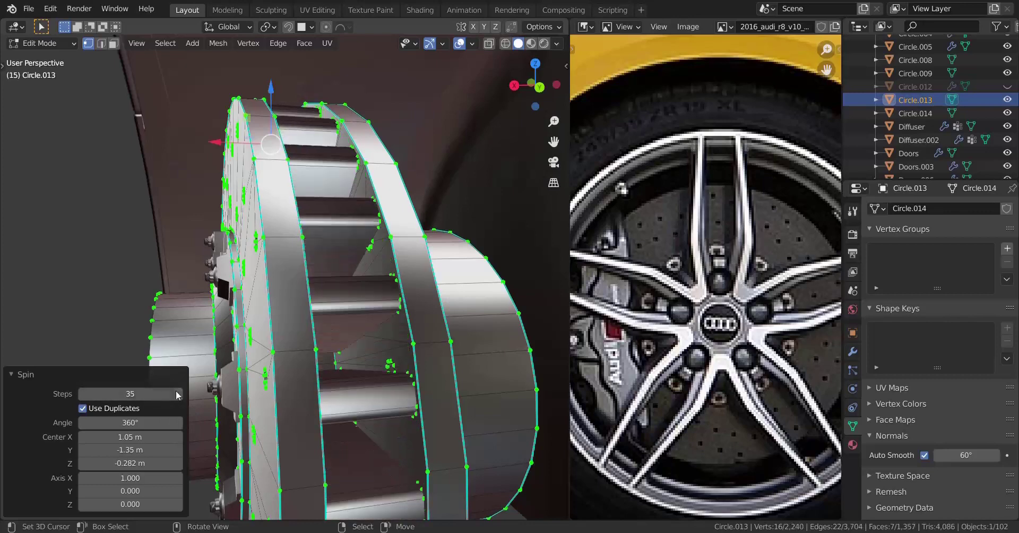
pyautogui.click(178, 393)
pyautogui.click(177, 393)
pyautogui.click(178, 393)
pyautogui.click(178, 393)
pyautogui.click(178, 394)
pyautogui.moveTo(420, 304); pyautogui.dragTo(457, 317, button='middle')
pyautogui.scroll(-2, 424, 317)
pyautogui.moveTo(383, 317); pyautogui.dragTo(375, 317, button='middle')
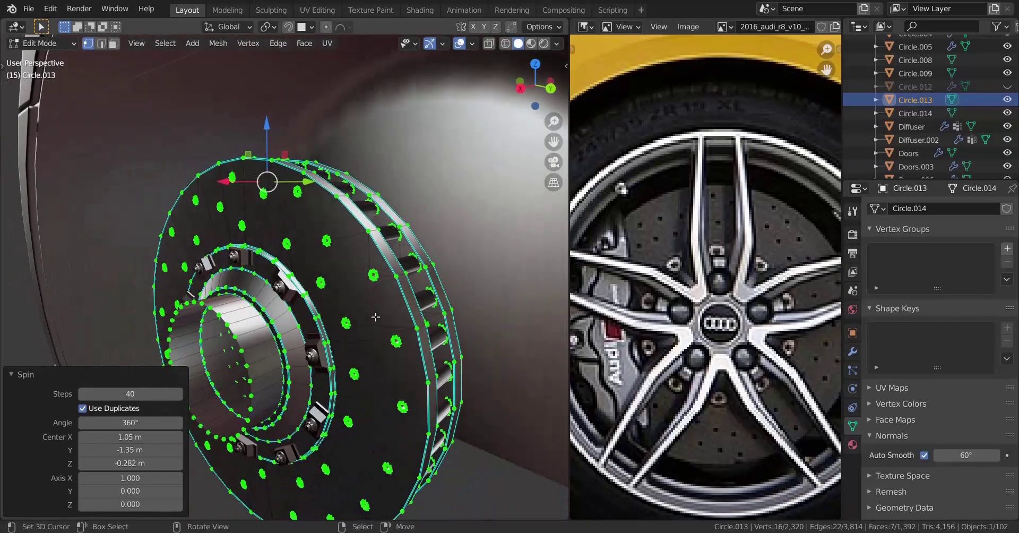
pyautogui.click(10, 375)
# Step: Recalculate the normals of the entire brake disc mesh and leave it deselected in Object Mode
pyautogui.press('a')
pyautogui.hotkey('shift', 'n')
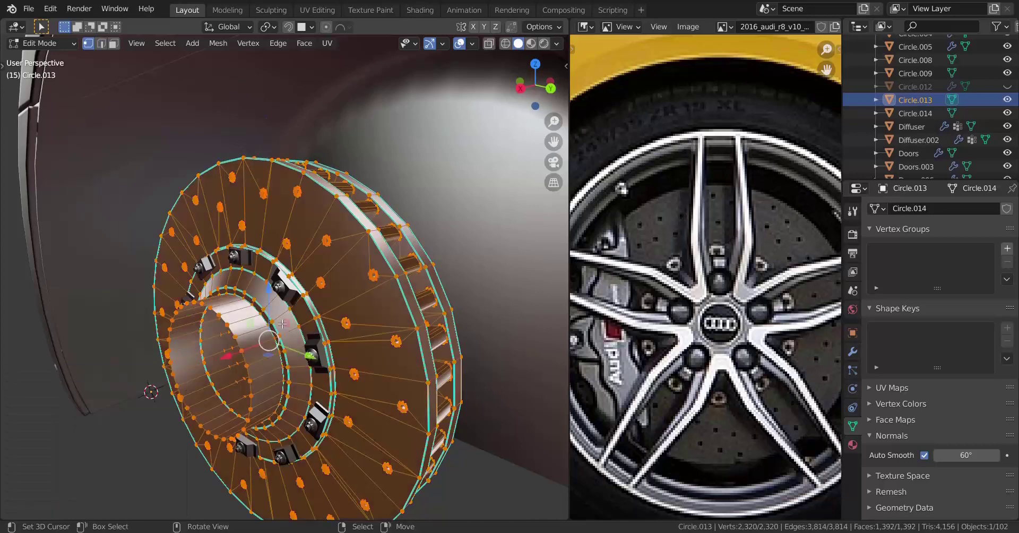
pyautogui.press('Tab')
pyautogui.hotkey('alt', 'a')
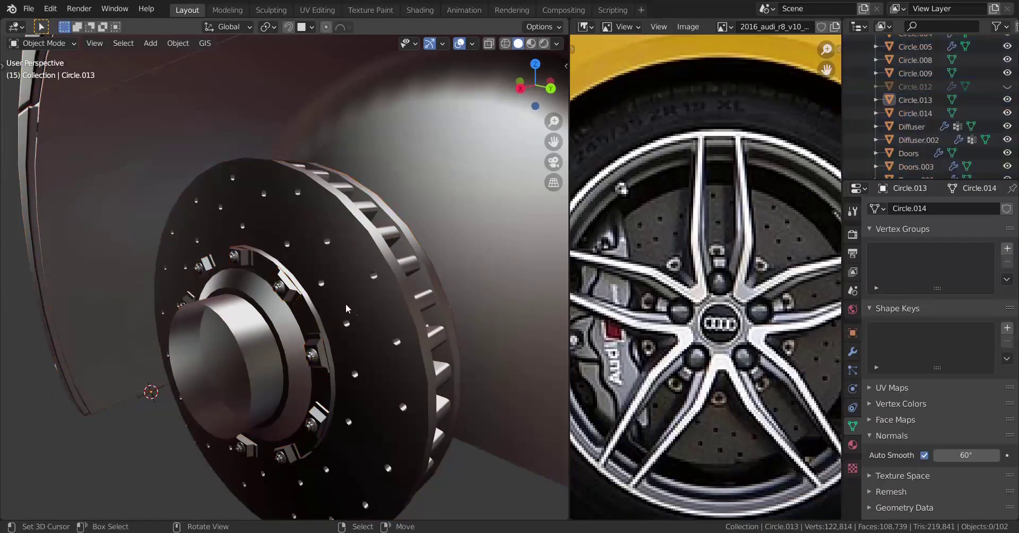
# Step: Fill the open front edge loop of the disc's hub with a face and mark its edges sharp
pyautogui.moveTo(346, 304); pyautogui.dragTo(257, 308, button='middle')
pyautogui.scroll(4, 257, 308)
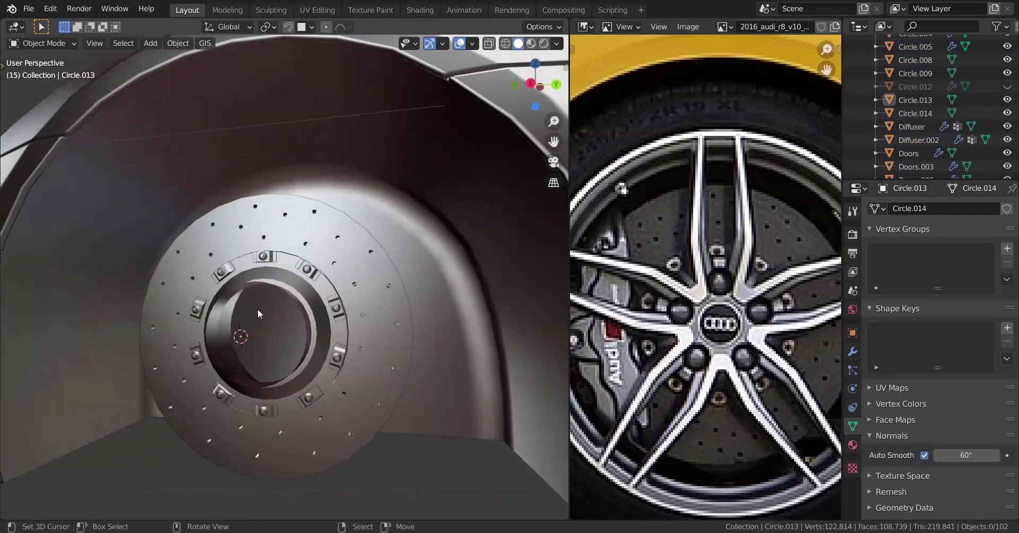
pyautogui.press('Tab')
pyautogui.keyDown('alt'); pyautogui.rightClick(275, 324); pyautogui.keyUp('alt')
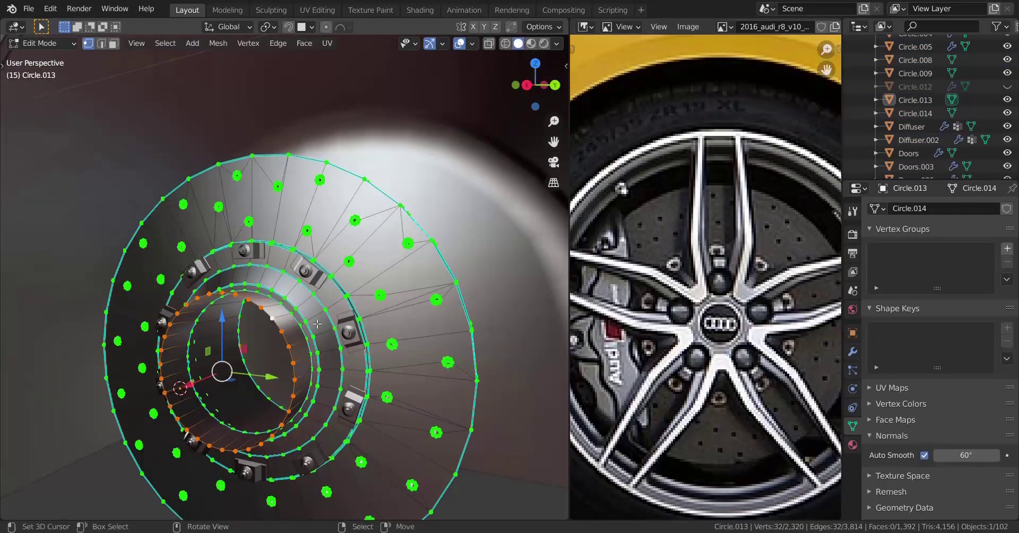
pyautogui.press('f')
pyautogui.keyDown('shift'); pyautogui.moveTo(354, 345); pyautogui.dragTo(363, 297, button='middle'); pyautogui.keyUp('shift')
pyautogui.scroll(1, 363, 296)
pyautogui.hotkey('ctrl', 'e')
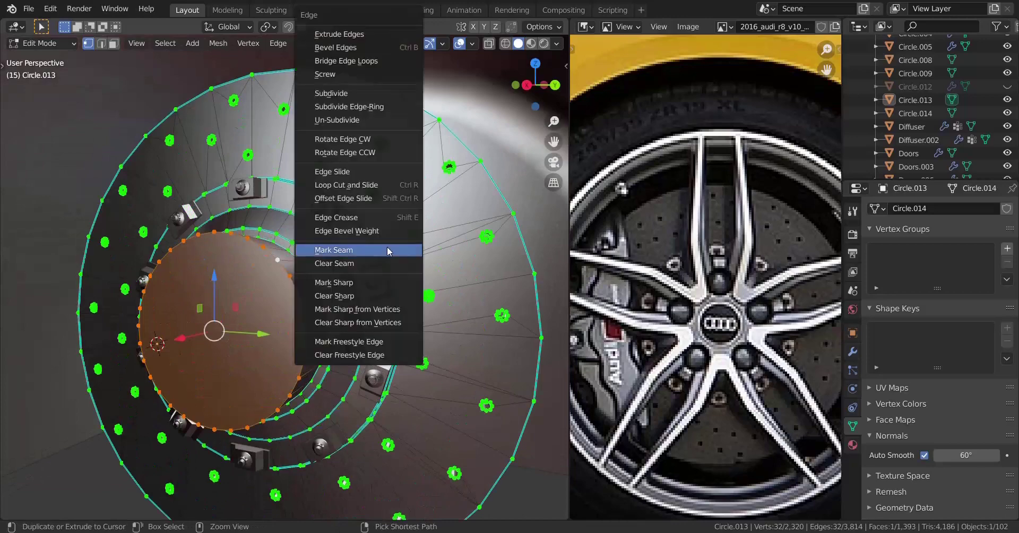
pyautogui.click(349, 281)
pyautogui.press('Tab')
# Step: Reveal all hidden objects so the rim is shown together with the brake disc and car body
pyautogui.scroll(-3, 318, 292)
pyautogui.press('a')
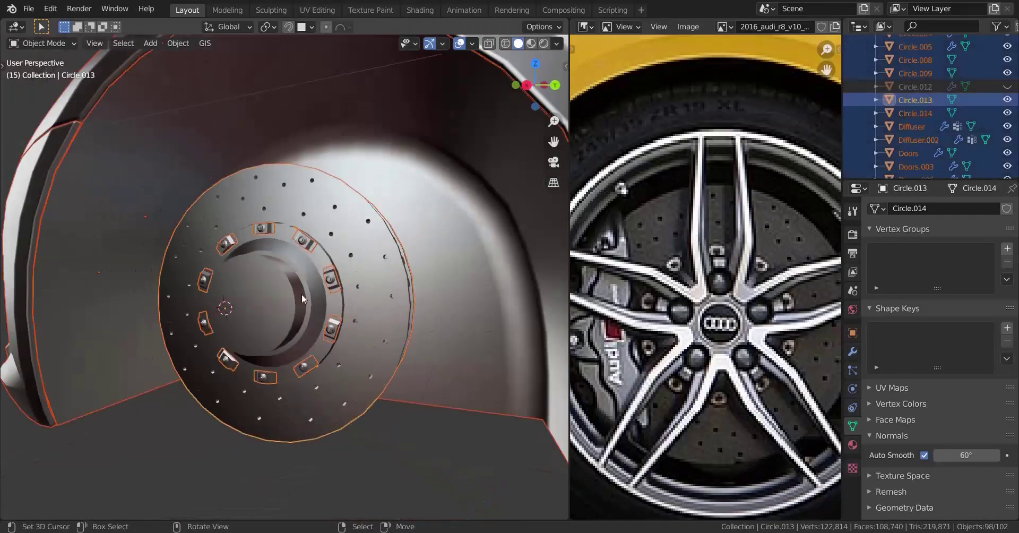
pyautogui.press('a')
pyautogui.moveTo(302, 296); pyautogui.dragTo(336, 324, button='middle')
pyautogui.scroll(-3, 361, 320)
pyautogui.scroll(-2, 282, 298)
pyautogui.scroll(2, 282, 298)
pyautogui.hotkey('alt', 'h')
pyautogui.scroll(-4, 292, 321)
pyautogui.scroll(3, 284, 377)
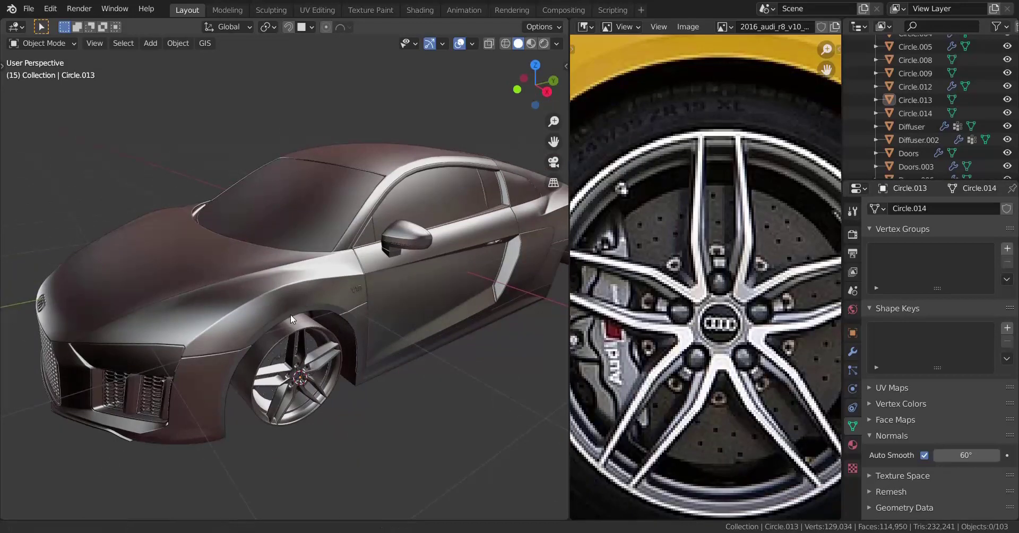
# Step: Isolate the wheel rim by hiding every other object of the car
pyautogui.keyDown('shift'); pyautogui.moveTo(291, 314); pyautogui.dragTo(285, 329, button='middle'); pyautogui.keyUp('shift')
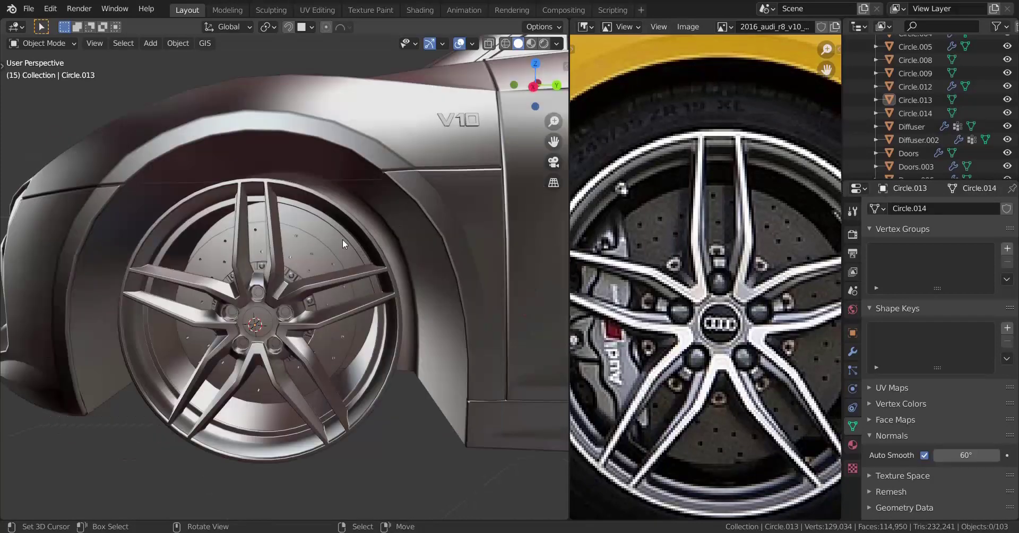
pyautogui.scroll(-1, 317, 296)
pyautogui.scroll(3, 319, 294)
pyautogui.scroll(-2, 325, 266)
pyautogui.moveTo(327, 251); pyautogui.dragTo(374, 240, button='middle')
pyautogui.scroll(2, 375, 218)
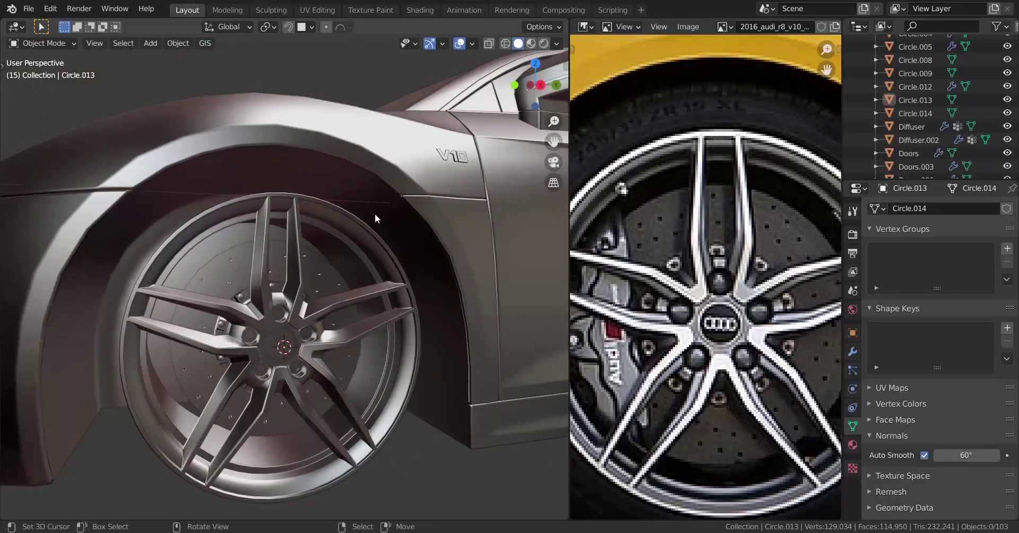
pyautogui.click(326, 221)
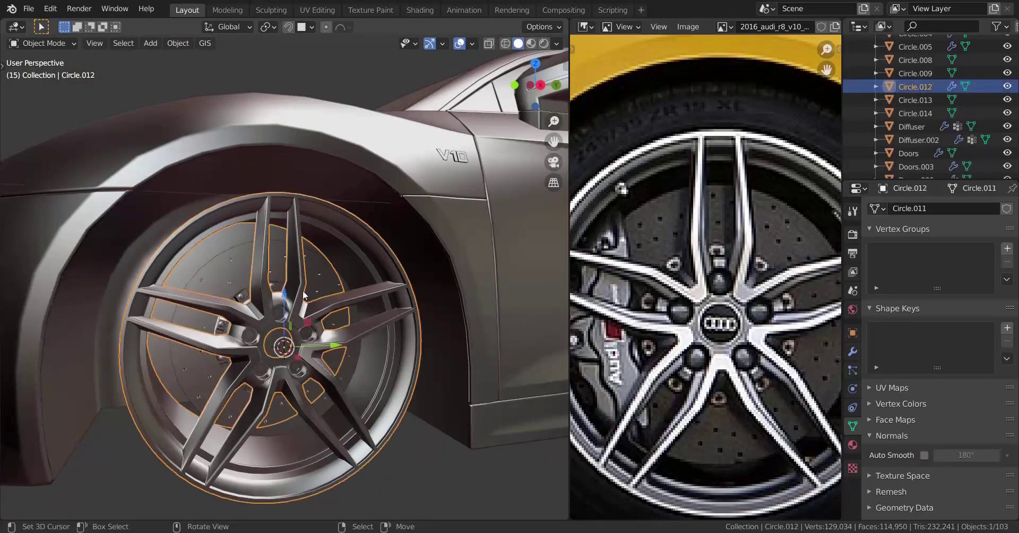
pyautogui.hotkey('ctrl', 'i')
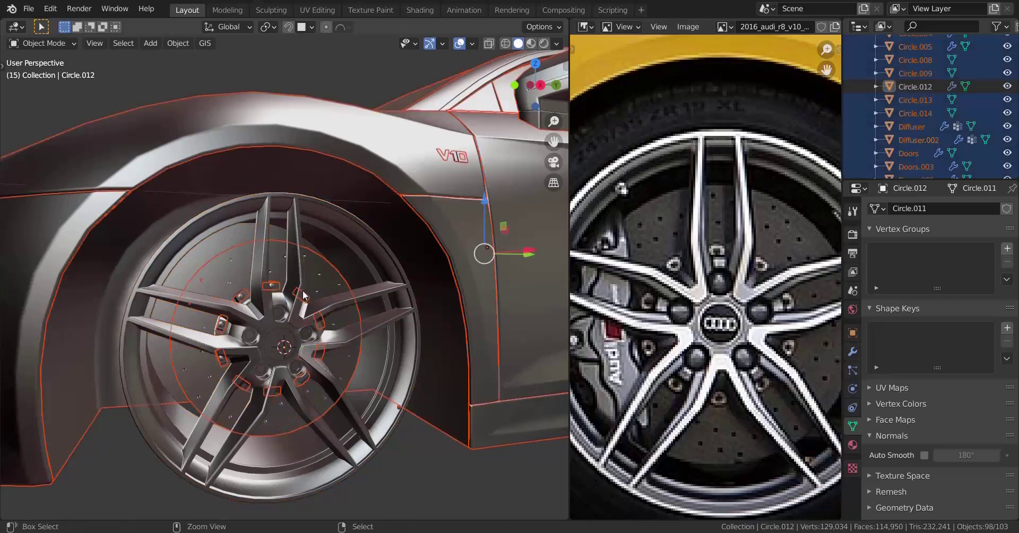
pyautogui.press('h')
# Step: Snap the 3D cursor to the rim's origin in the right view and add a mesh circle there
pyautogui.click(266, 273)
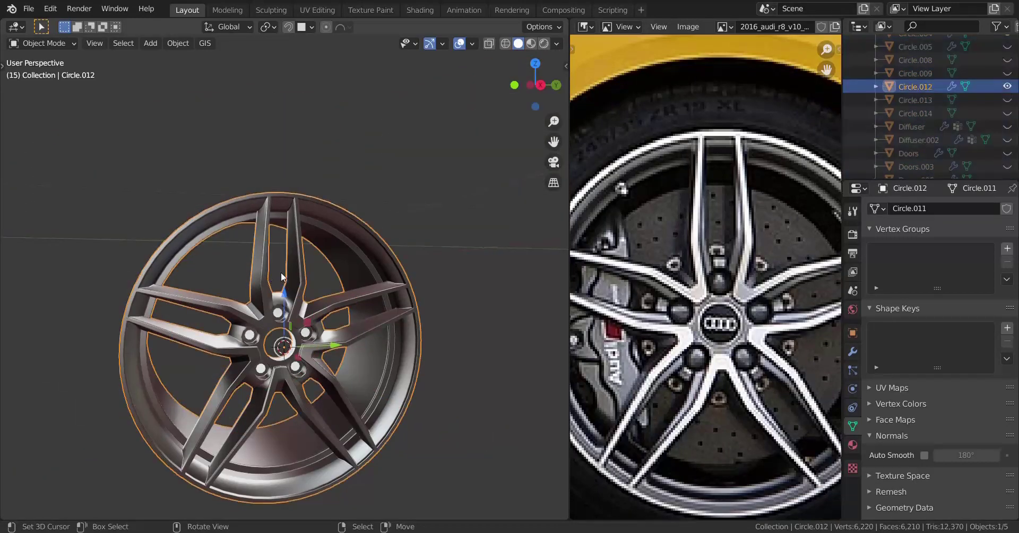
pyautogui.press('KP_3')
pyautogui.hotkey('shift', 's')
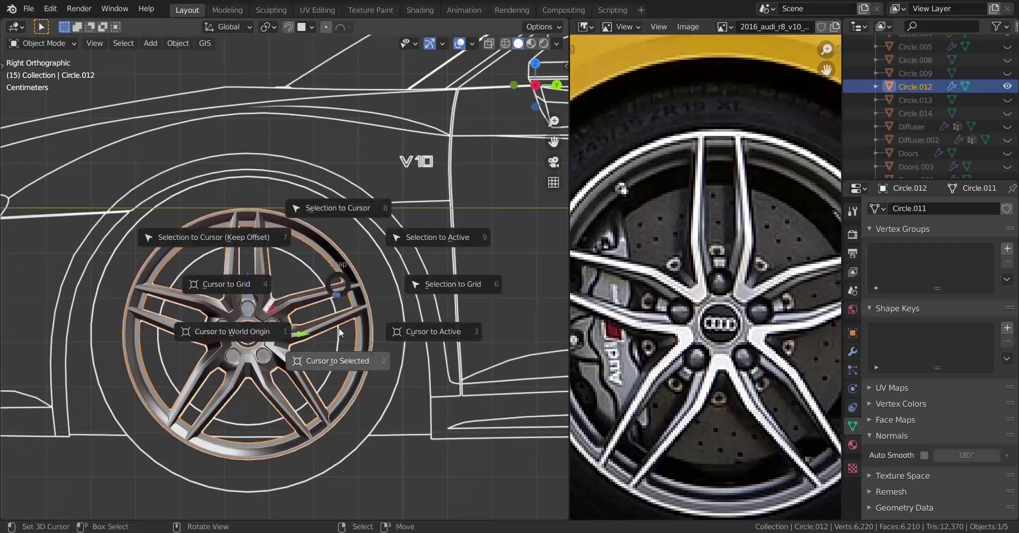
pyautogui.click(345, 364)
pyautogui.hotkey('shift', 'a')
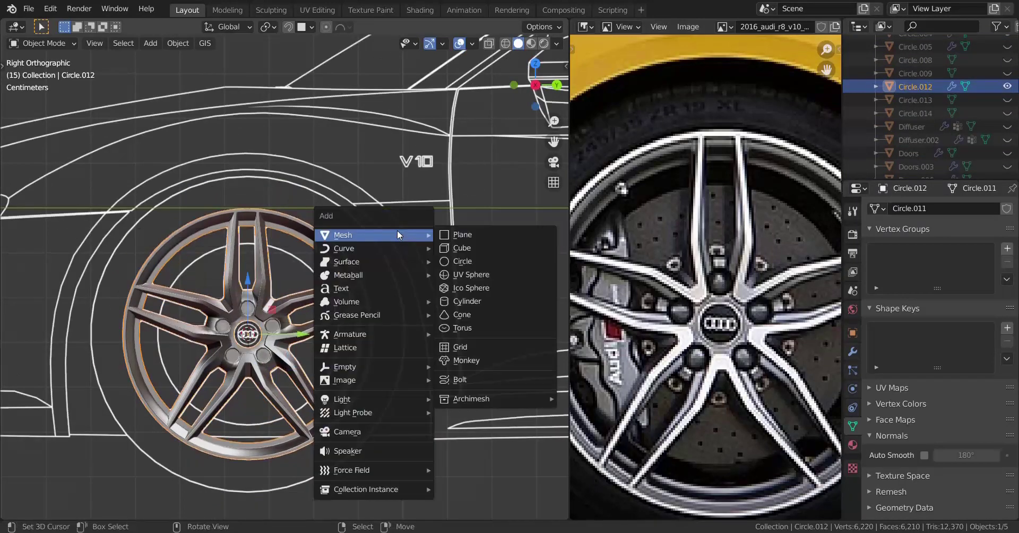
pyautogui.click(488, 263)
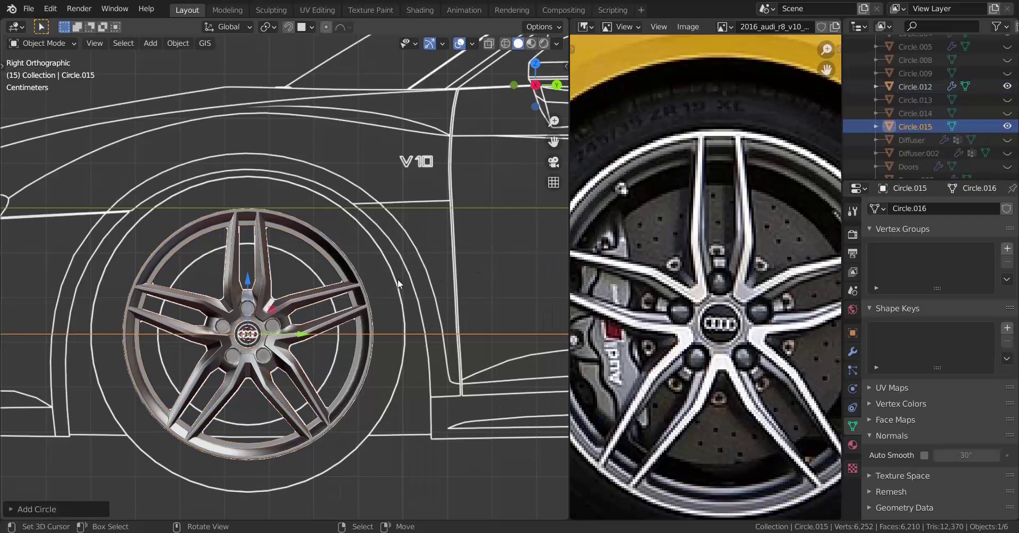
# Step: Rotate the new circle 90° about Y and set its radius to 0.293 m
pyautogui.click(17, 509)
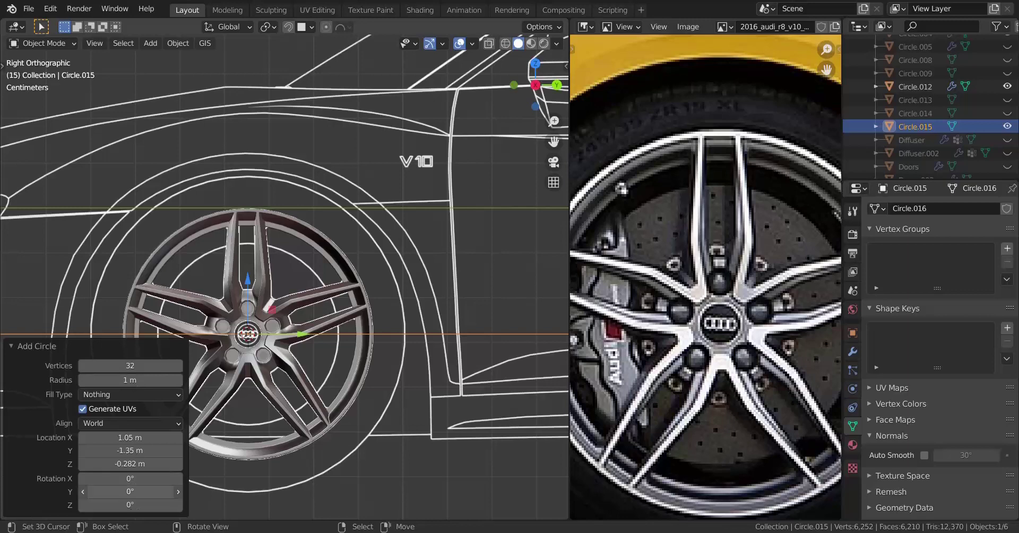
pyautogui.moveTo(130, 492); pyautogui.dragTo(158, 492)
pyautogui.rightClick(132, 495)
pyautogui.click(132, 495)
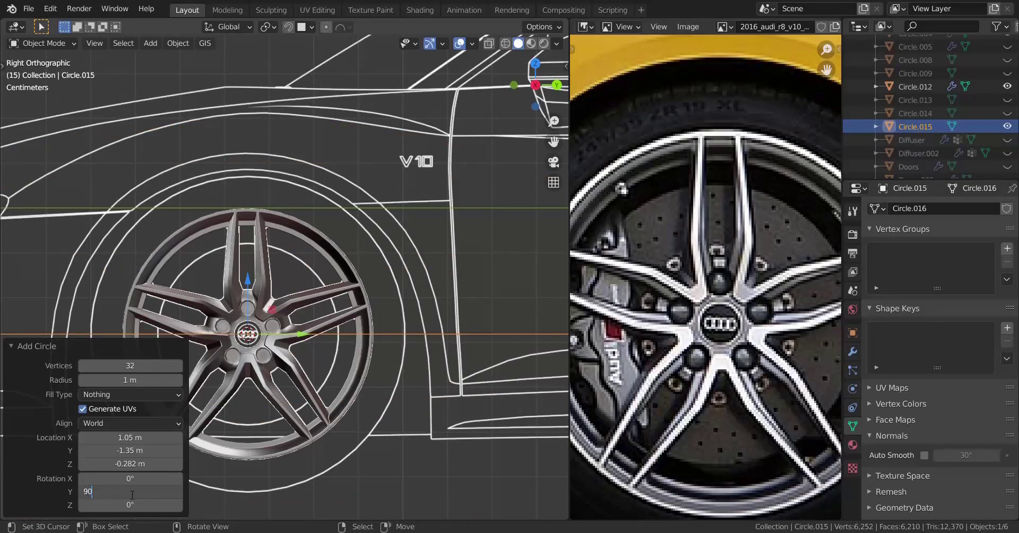
pyautogui.write('90')
pyautogui.press('Return')
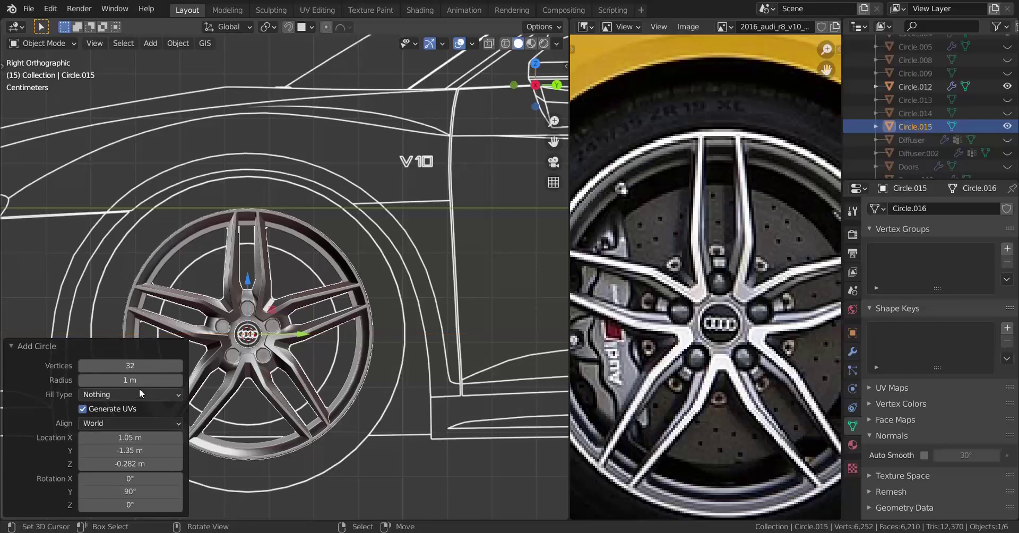
pyautogui.moveTo(130, 380); pyautogui.dragTo(89, 380)
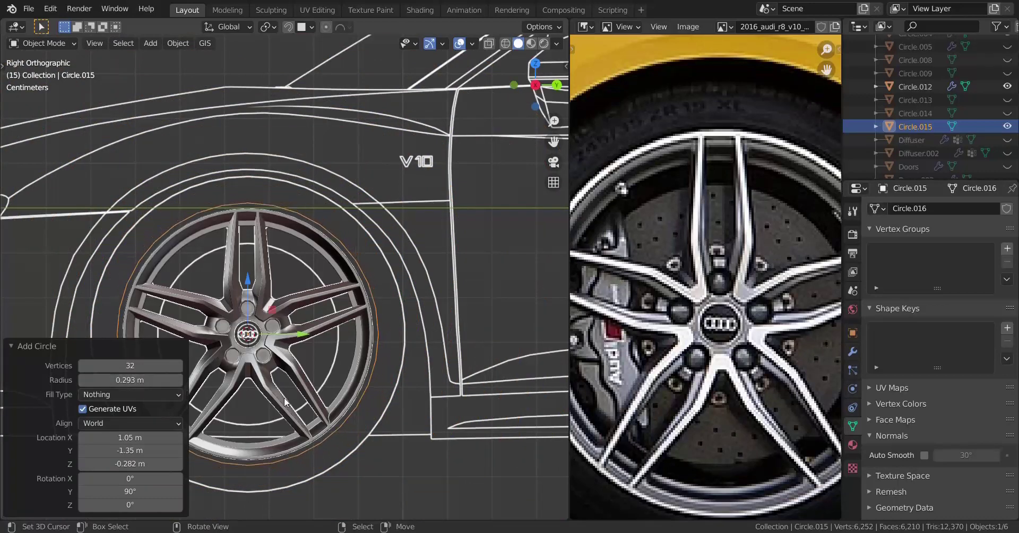
pyautogui.press('KP_Decimal')
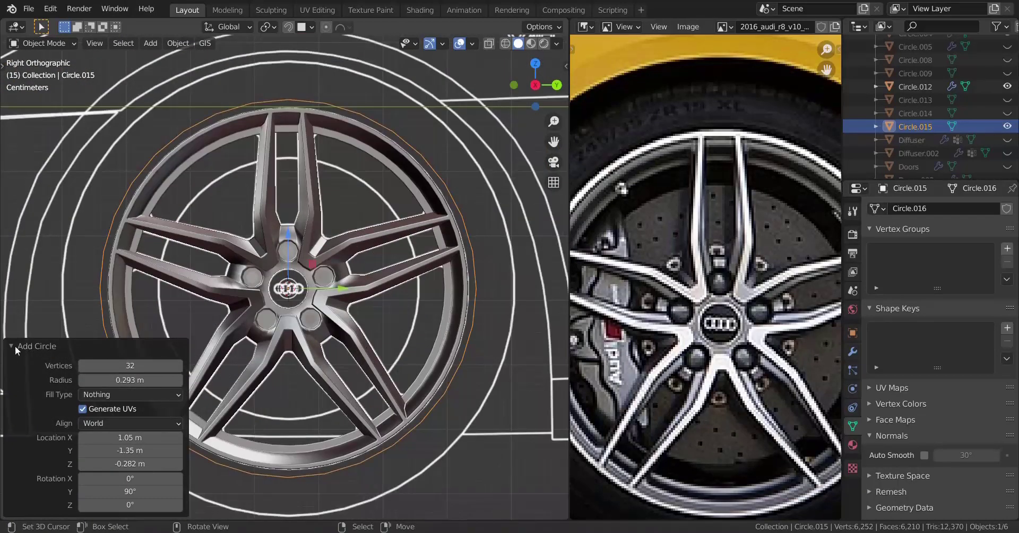
pyautogui.click(17, 351)
# Step: Delete all of the circle object's vertices in edit mode
pyautogui.press('Tab')
pyautogui.scroll(-1, 428, 319)
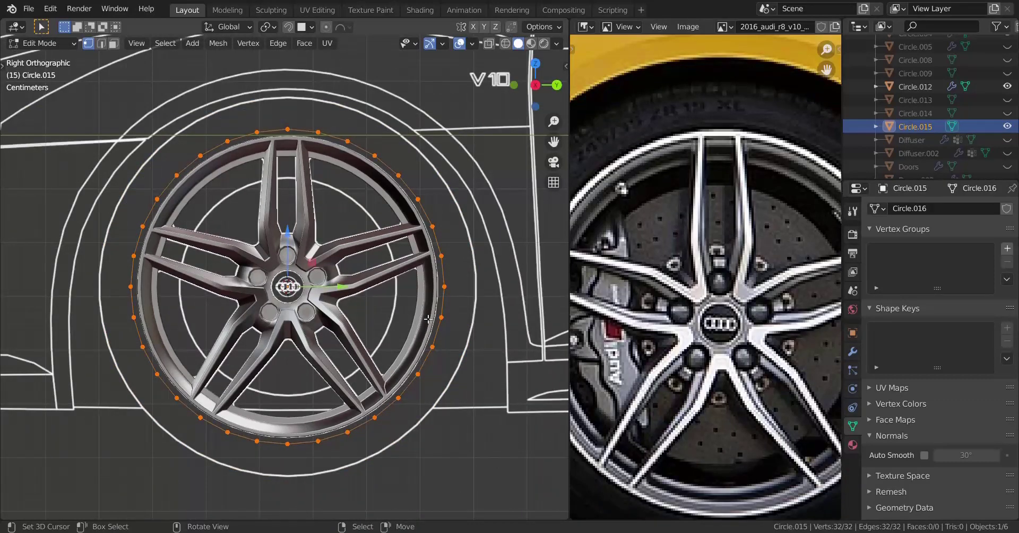
pyautogui.press('x')
pyautogui.click(425, 311)
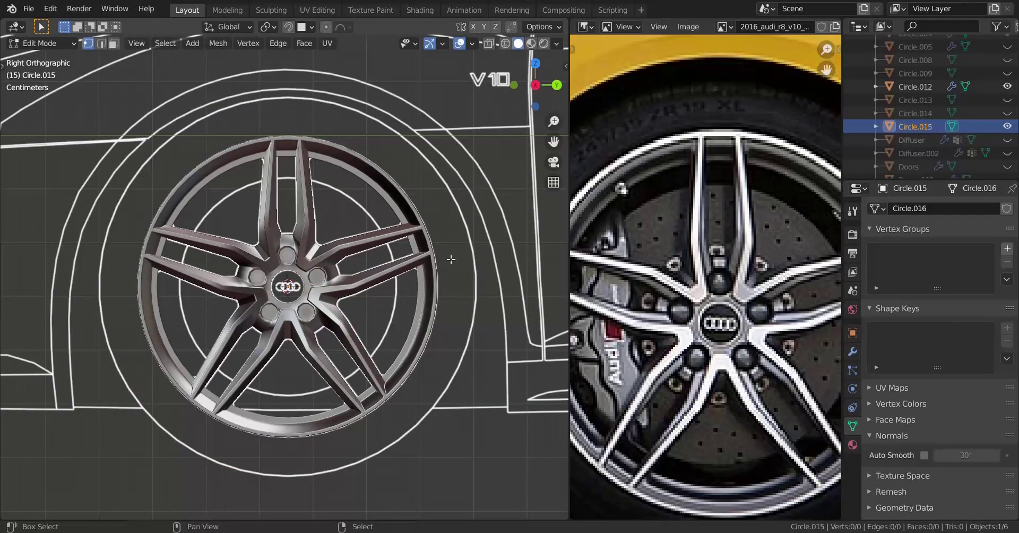
# Step: Add a 32-vertex circle of radius 0.293 m inside the emptied object and rotate it 90° about Y
pyautogui.hotkey('shift', 'a')
pyautogui.click(413, 278)
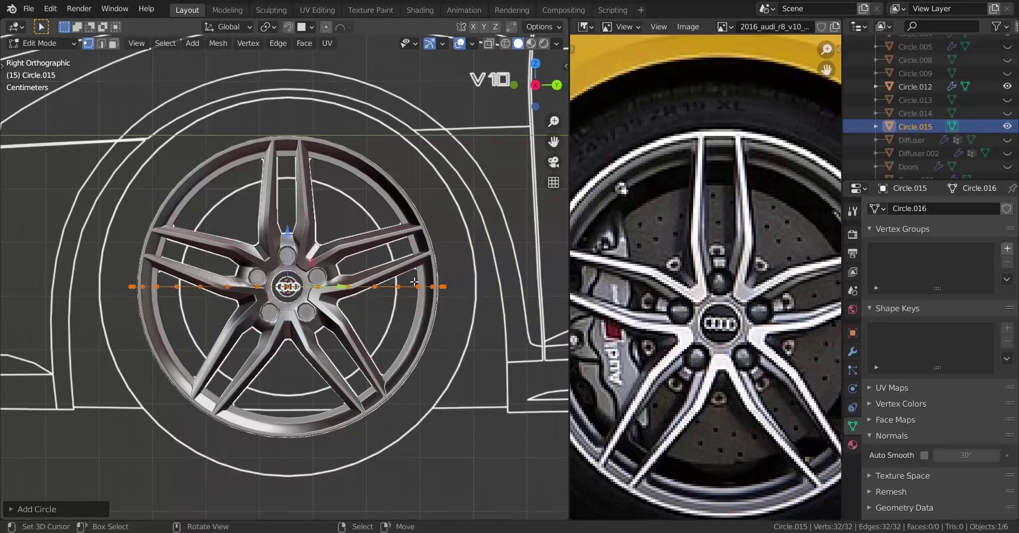
pyautogui.click(22, 509)
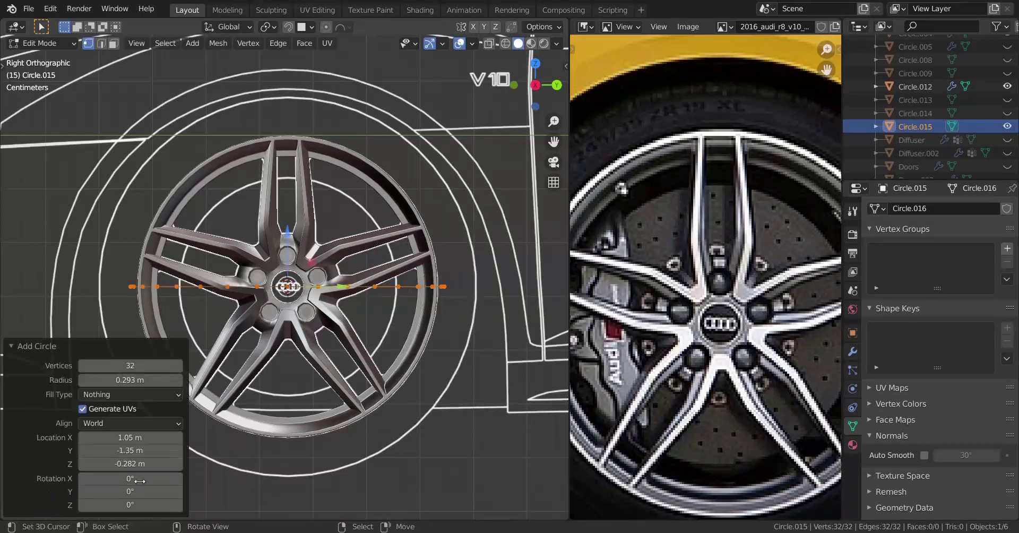
pyautogui.click(147, 494)
pyautogui.press('Return')
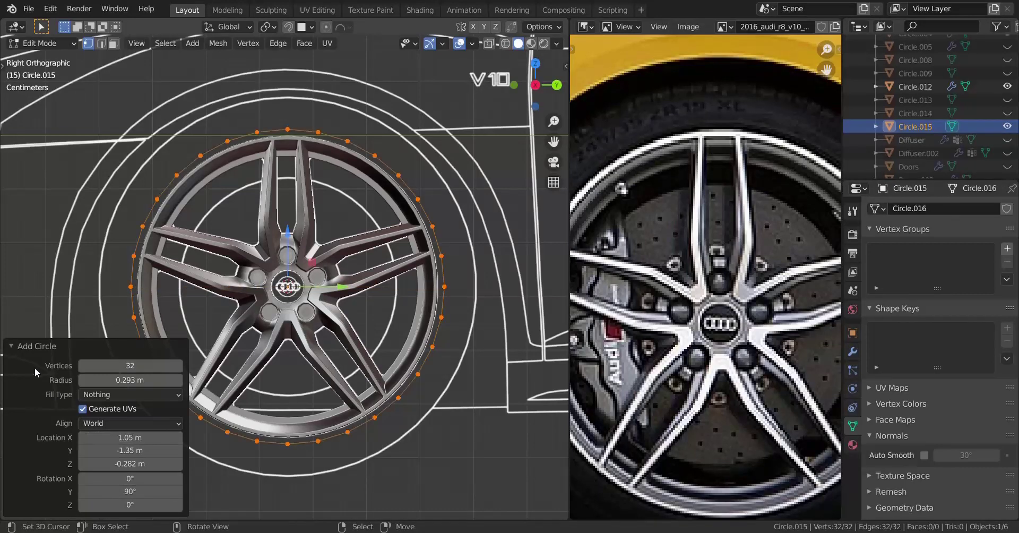
pyautogui.click(15, 353)
pyautogui.keyDown('shift'); pyautogui.moveTo(159, 328); pyautogui.dragTo(153, 370, button='middle'); pyautogui.keyUp('shift')
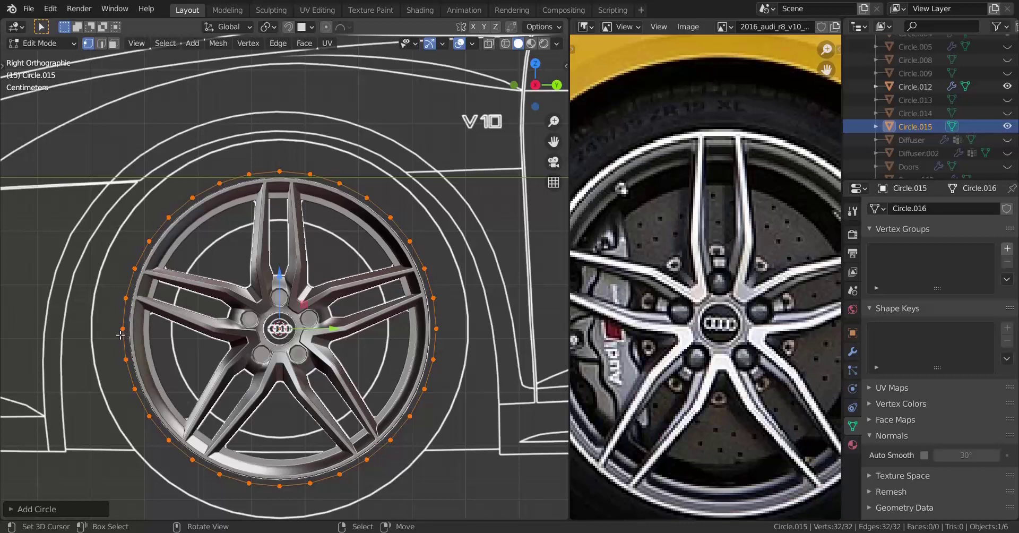
pyautogui.press('b')
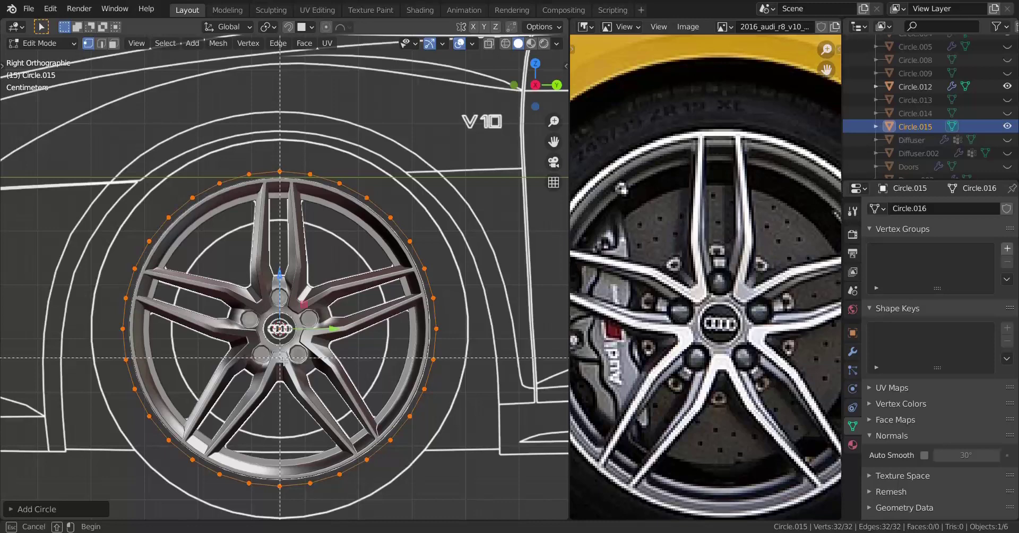
pyautogui.press('Escape')
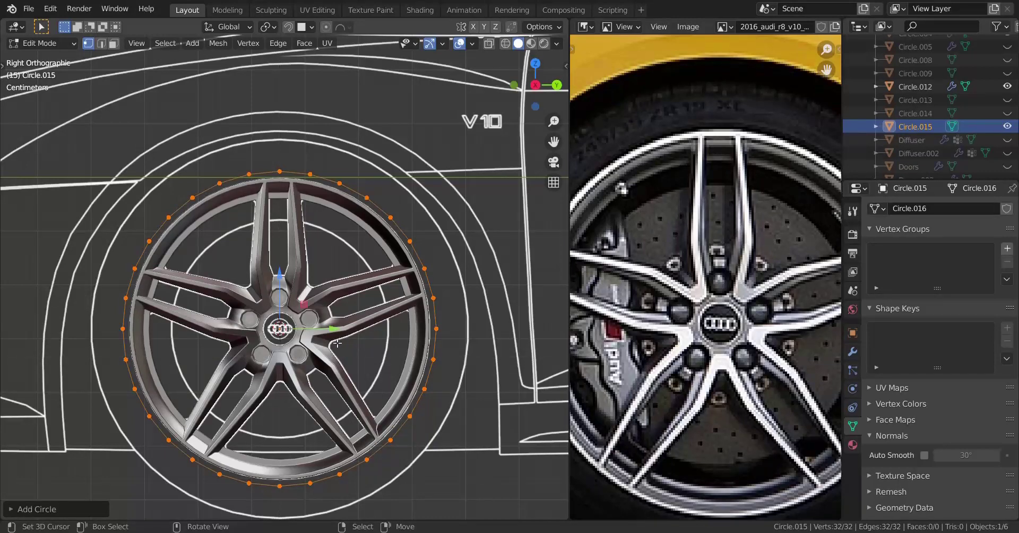
pyautogui.press('b')
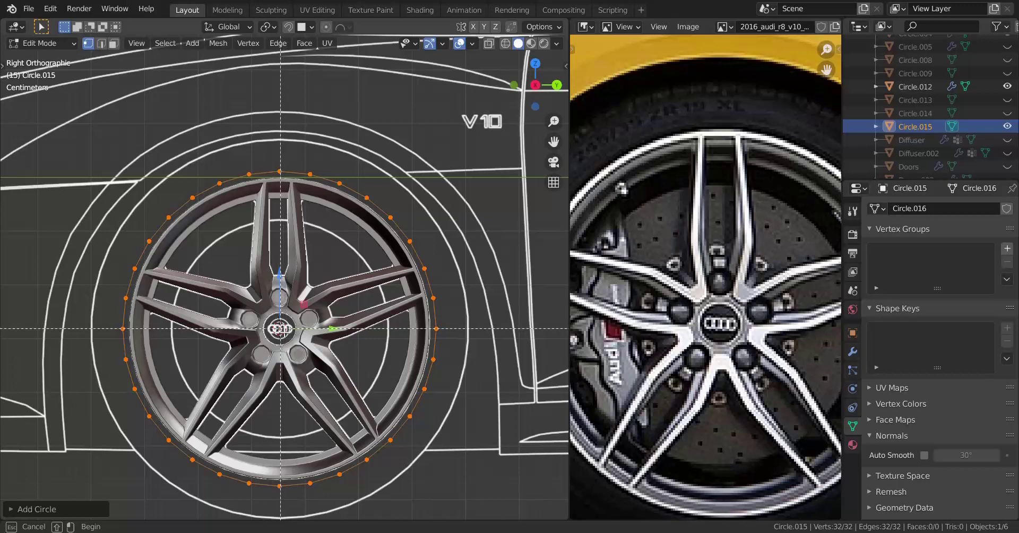
pyautogui.press('Escape')
pyautogui.click(7, 511)
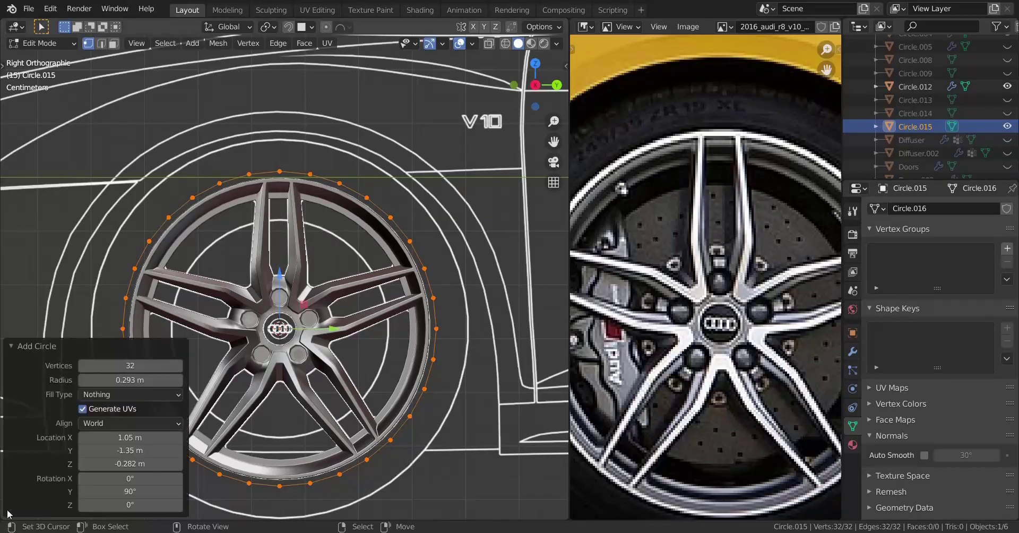
pyautogui.click(14, 347)
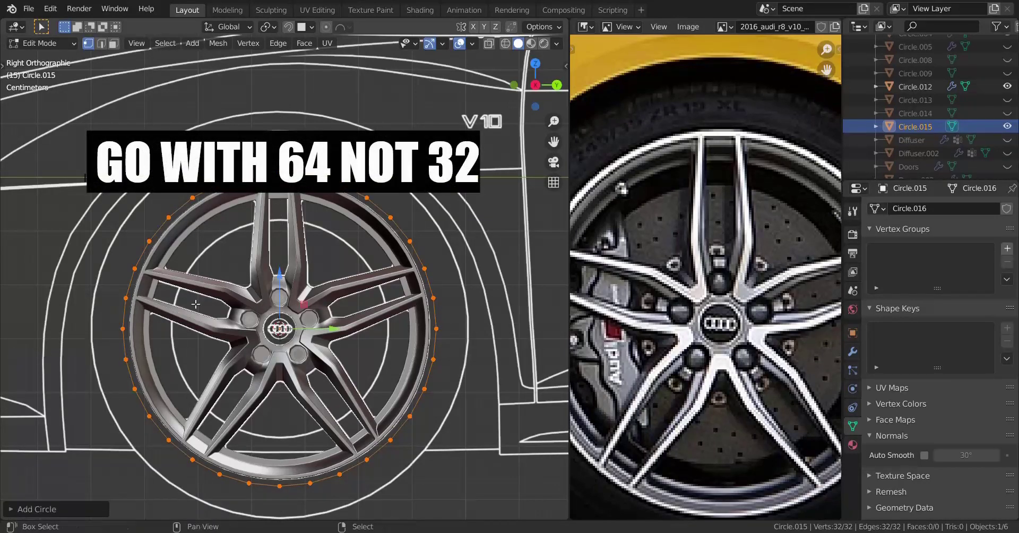
# Step: Scale the circle down to about 0.96 so it sits on the rim's outer lip
pyautogui.scroll(3, 303, 170)
pyautogui.press('s')
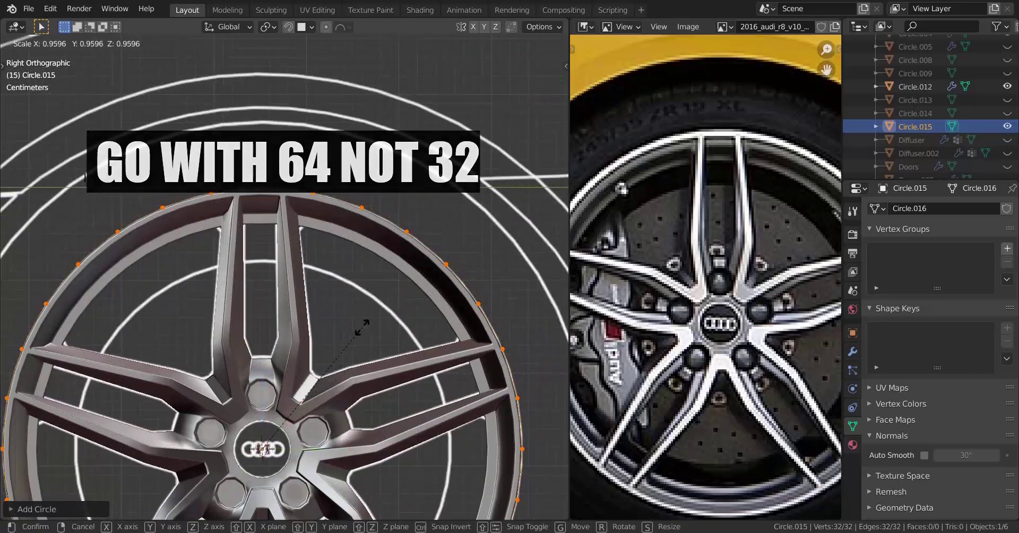
pyautogui.click(341, 345)
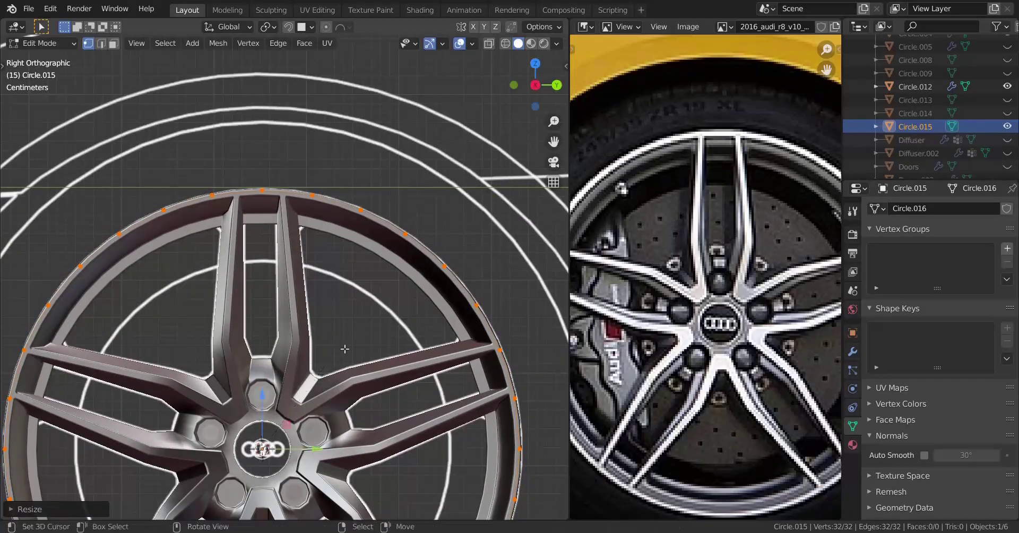
# Step: Shift the circle slightly inward along X in the front view to line up with the rim's face
pyautogui.press('KP_1')
pyautogui.scroll(-3, 357, 345)
pyautogui.scroll(6, 388, 344)
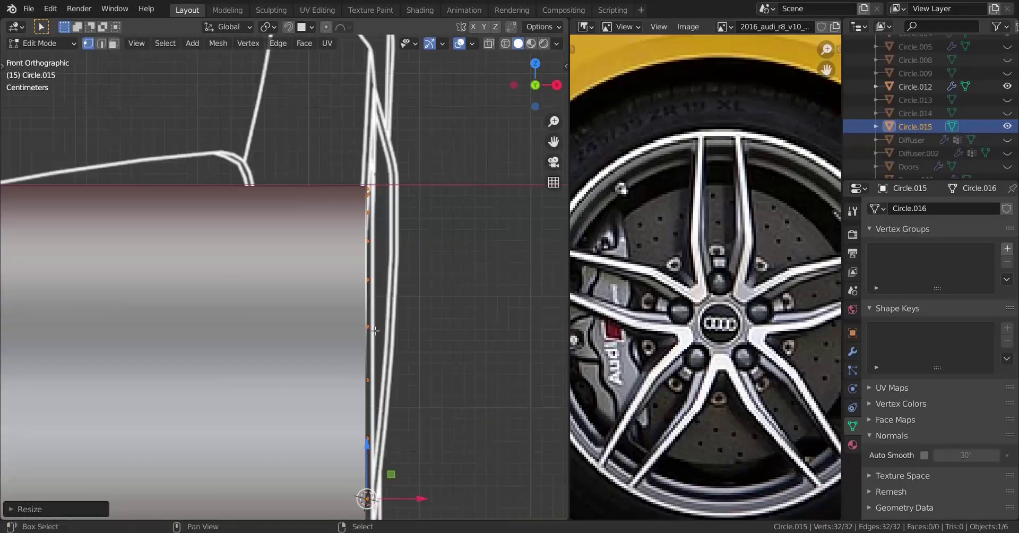
pyautogui.press('g')
pyautogui.press('x')
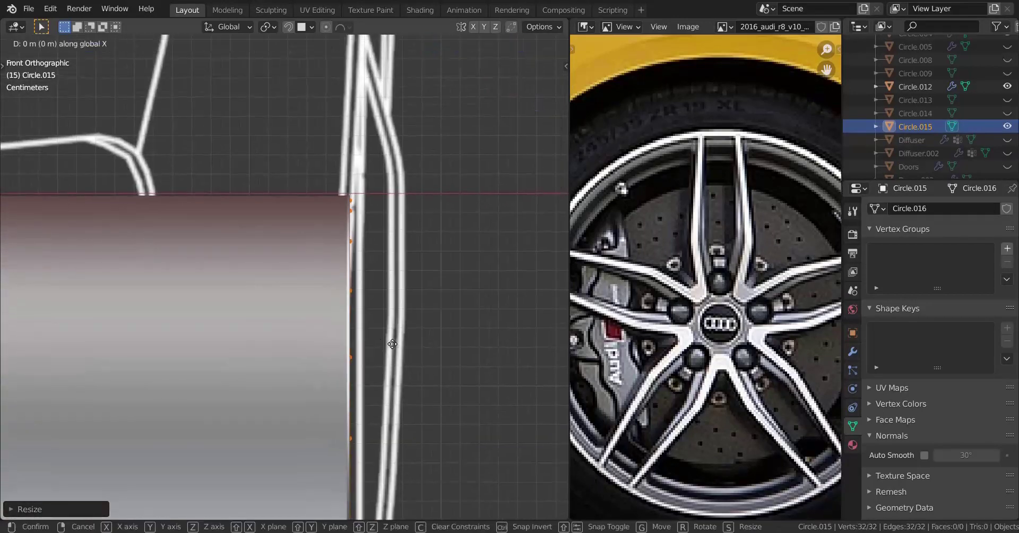
pyautogui.click(363, 327)
# Step: Fine-tune the circle's scale against the rim's edge in wireframe, then return to solid shading
pyautogui.press('z')
pyautogui.click(258, 307)
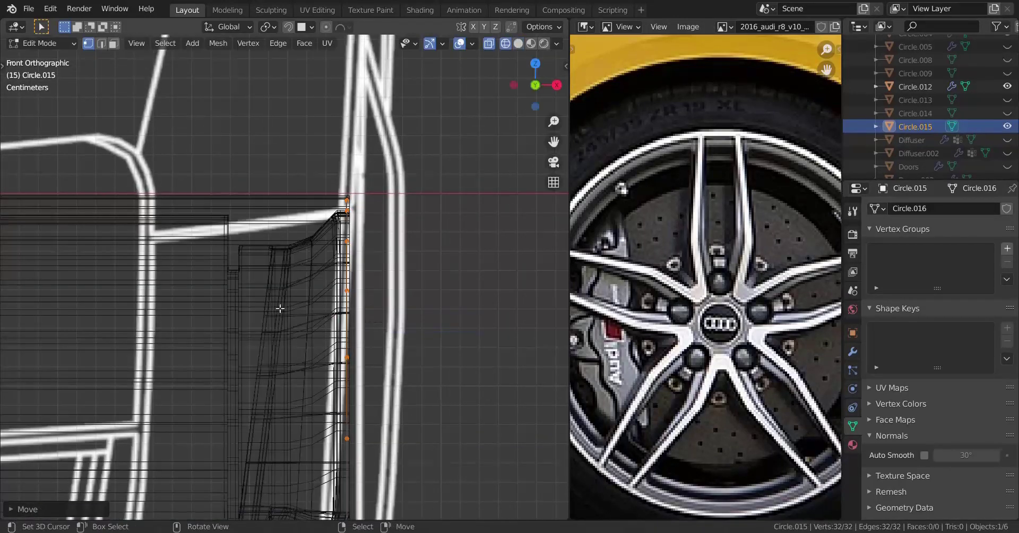
pyautogui.press('s')
pyautogui.click(349, 299)
pyautogui.moveTo(349, 298); pyautogui.dragTo(366, 335, button='middle')
pyautogui.press('z')
pyautogui.click(368, 340)
# Step: Extrude the circle in the right view and scale the new loop outward by about 1.025
pyautogui.press('KP_3')
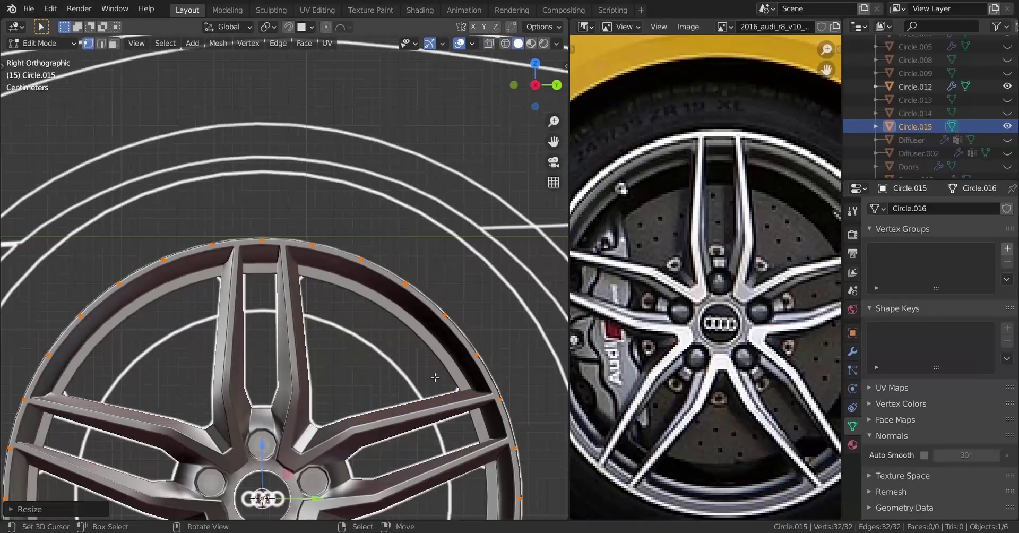
pyautogui.press('e')
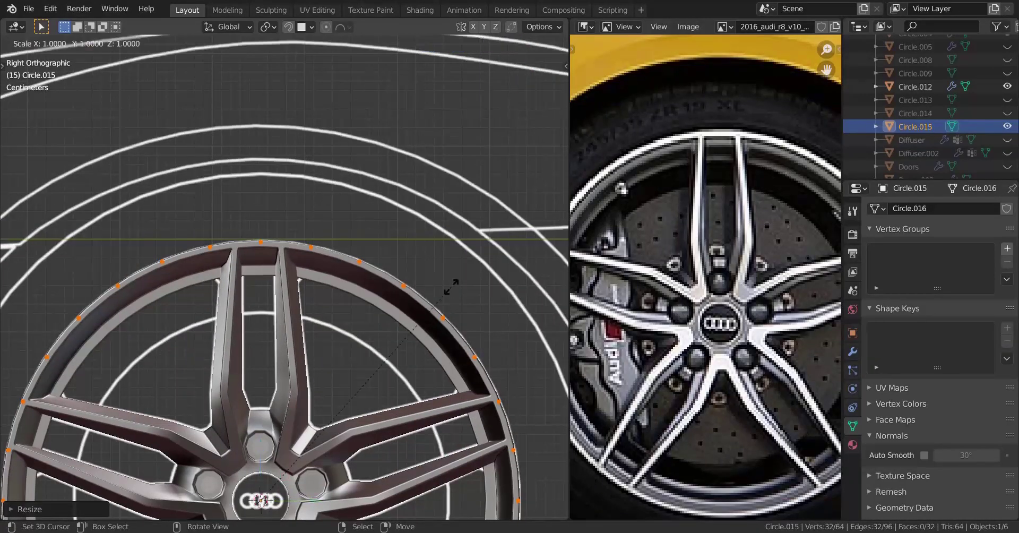
pyautogui.press('s')
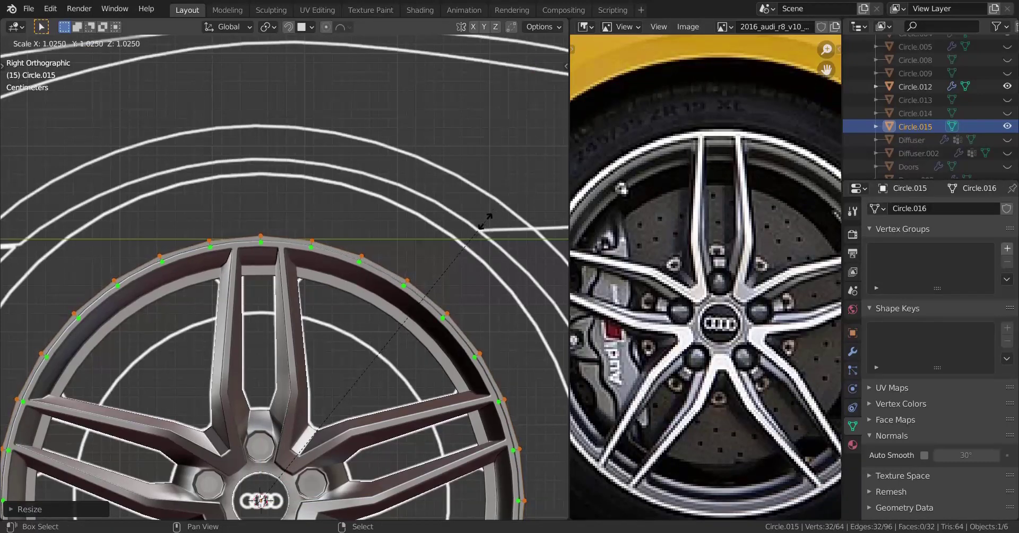
pyautogui.click(485, 219)
# Step: Move the extruded loop outward along X by about 0.004 m in the front view
pyautogui.press('KP_1')
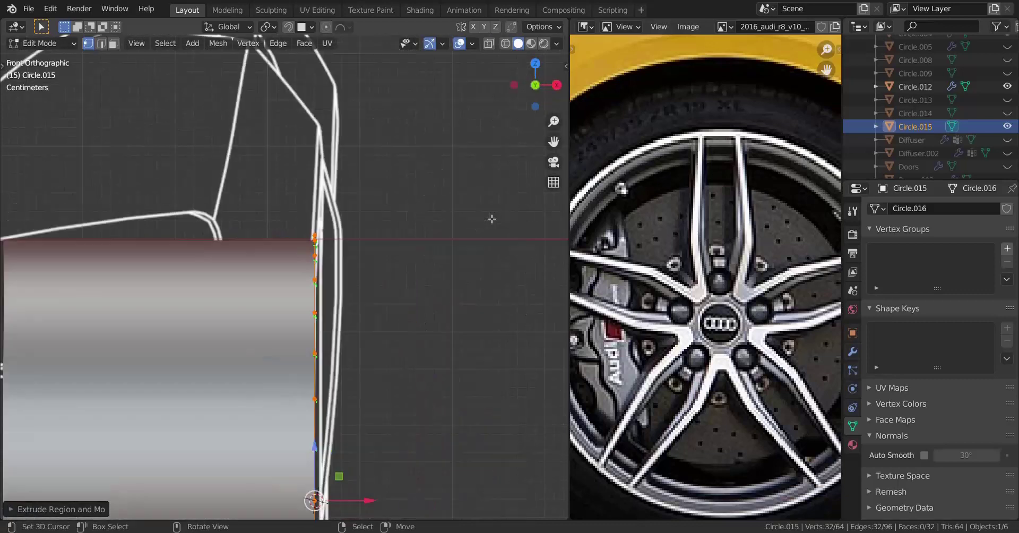
pyautogui.keyDown('shift'); pyautogui.moveTo(381, 463); pyautogui.dragTo(371, 394, button='middle'); pyautogui.keyUp('shift')
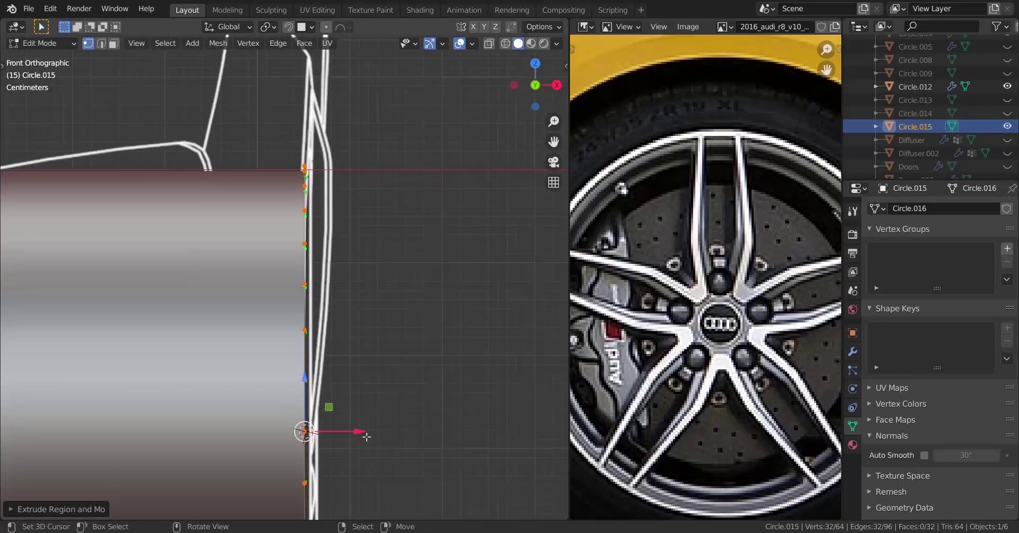
pyautogui.press('g')
pyautogui.press('x')
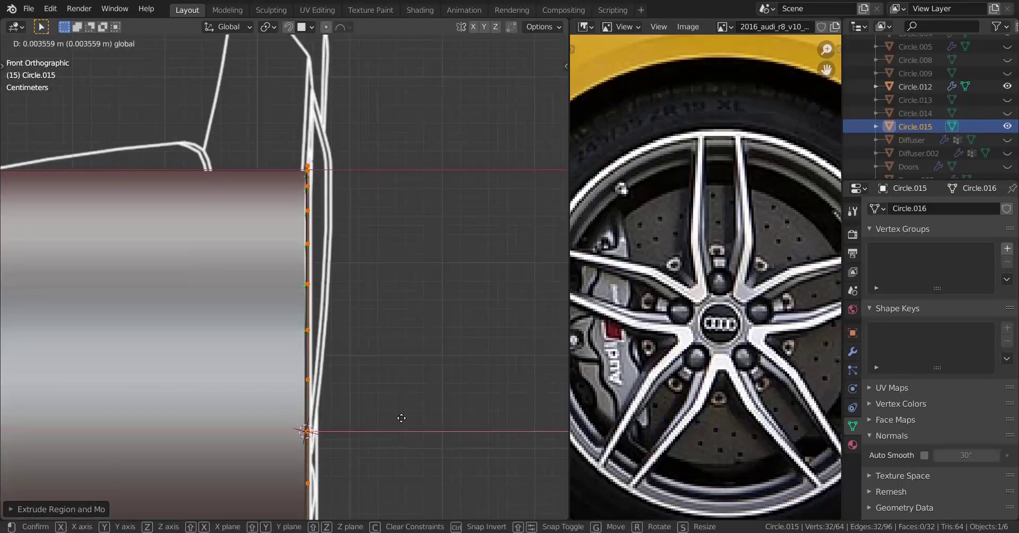
pyautogui.click(407, 413)
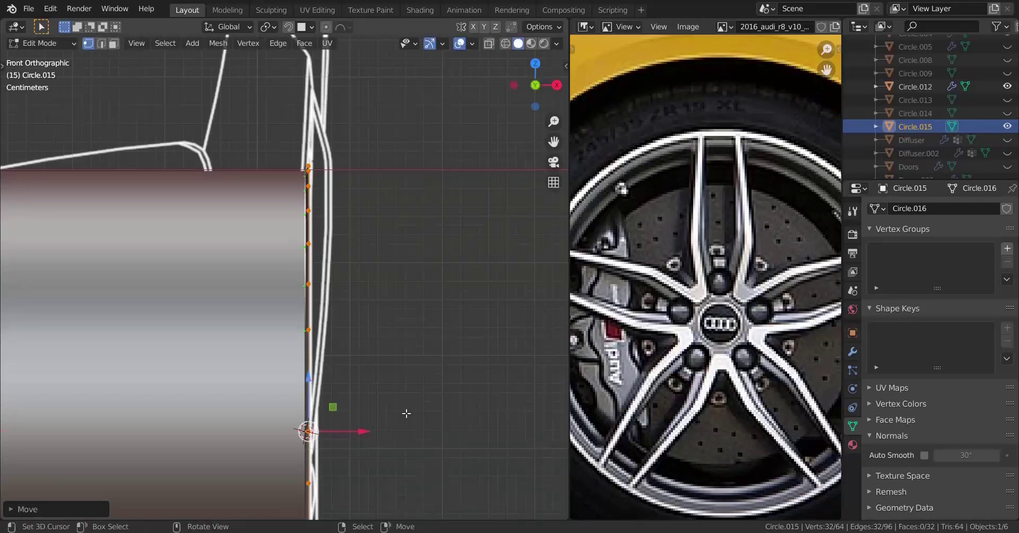
# Step: Extrude the outer loop again and scale it by about 1.23 to form the tyre's sidewall
pyautogui.press('KP_3')
pyautogui.keyDown('shift'); pyautogui.moveTo(434, 275); pyautogui.dragTo(413, 323, button='middle'); pyautogui.keyUp('shift')
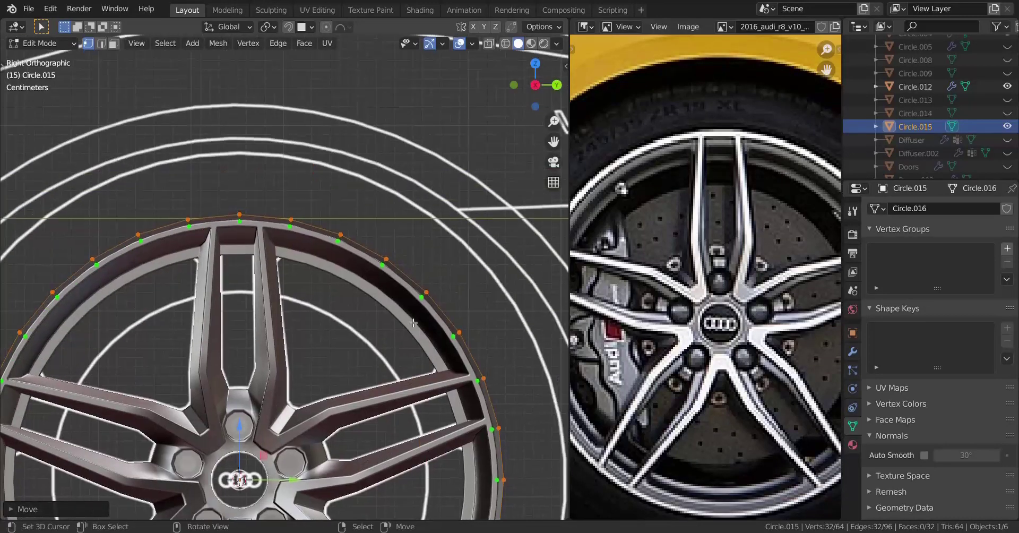
pyautogui.press('e')
pyautogui.press('s')
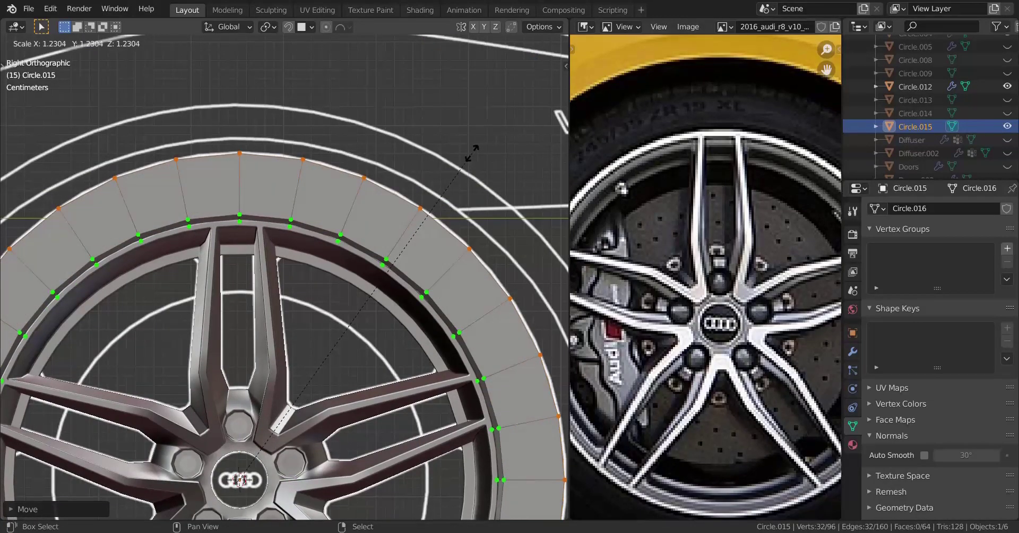
pyautogui.click(472, 153)
# Step: Extrude the sidewall's outer loop inward along X to form the start of the tyre's tread
pyautogui.scroll(-5, 474, 158)
pyautogui.moveTo(217, 329); pyautogui.dragTo(387, 318, button='middle')
pyautogui.scroll(2, 300, 342)
pyautogui.press('e')
pyautogui.press('x')
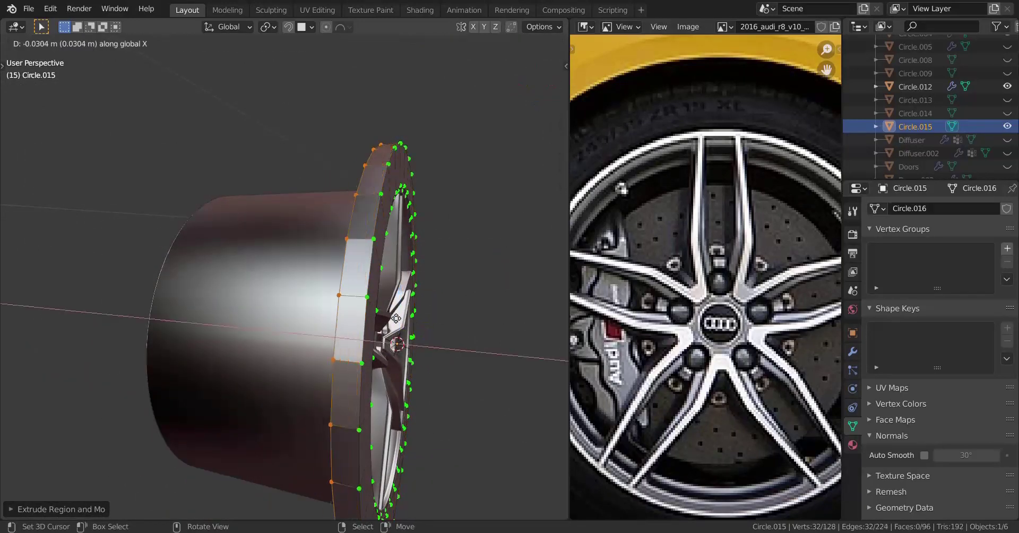
pyautogui.click(462, 304)
# Step: Snap the 3D cursor to the selected inner tread loop and set the tyre object's origin to the cursor
pyautogui.moveTo(462, 304); pyautogui.dragTo(388, 314, button='middle')
pyautogui.hotkey('shift', 's')
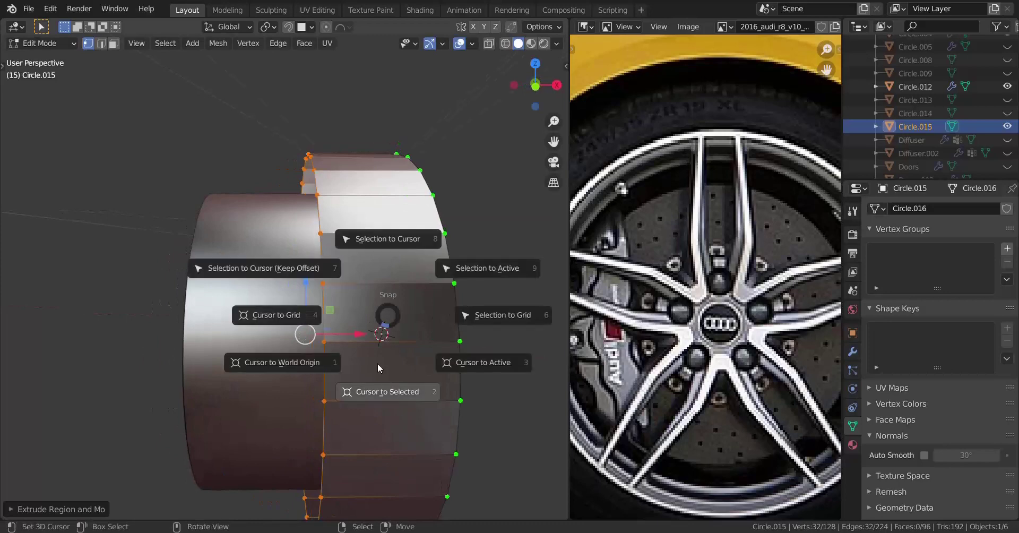
pyautogui.click(369, 412)
pyautogui.press('Tab')
pyautogui.moveTo(390, 371); pyautogui.dragTo(407, 364, button='middle')
pyautogui.press('F3')
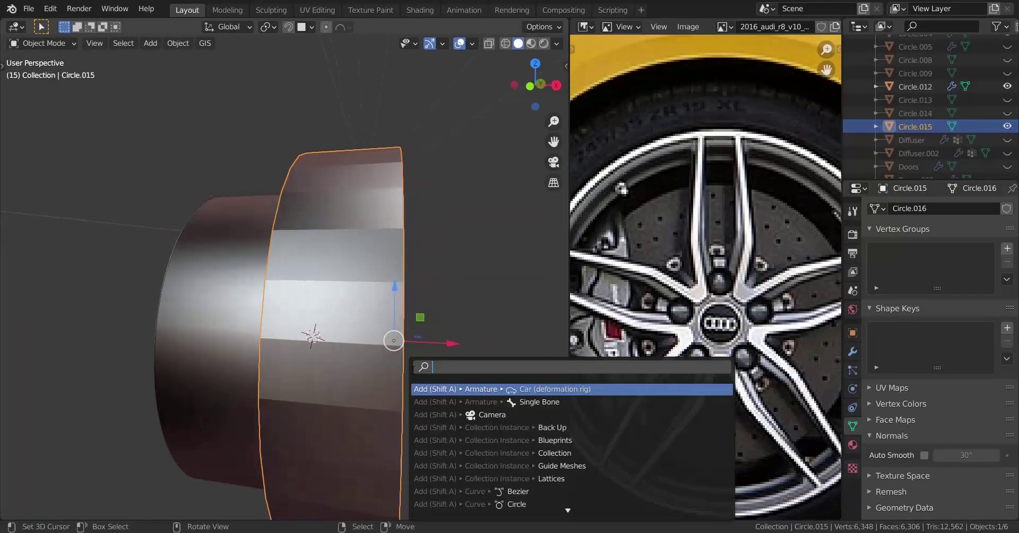
pyautogui.write('set ori')
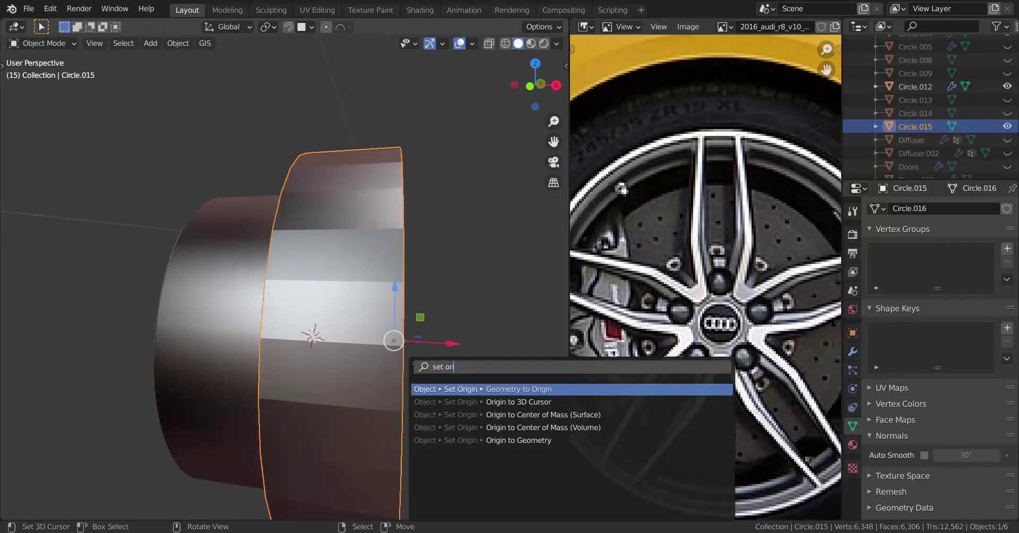
pyautogui.click(519, 402)
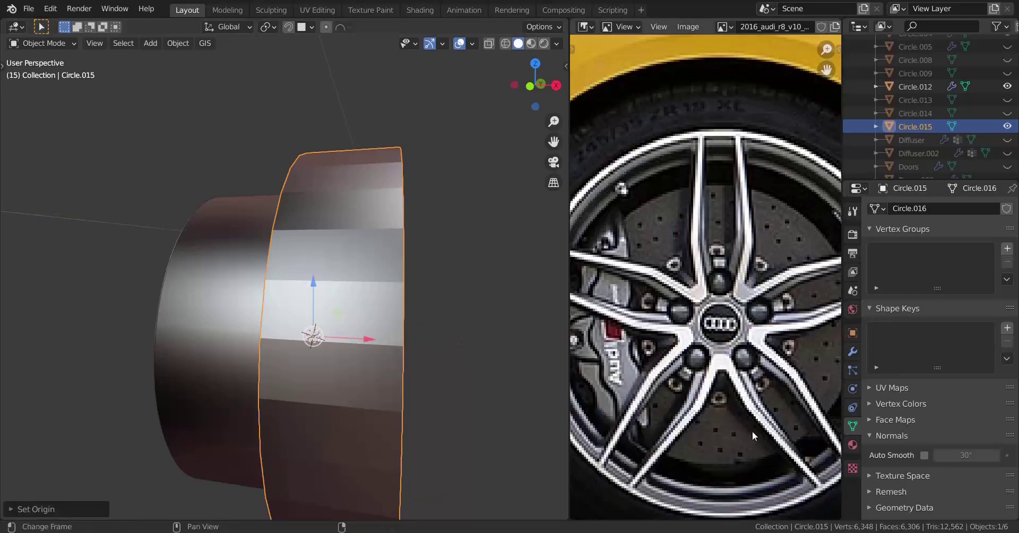
# Step: Add a Mirror modifier to the tyre object and switch its mirror axis to Y
pyautogui.click(849, 352)
pyautogui.click(909, 208)
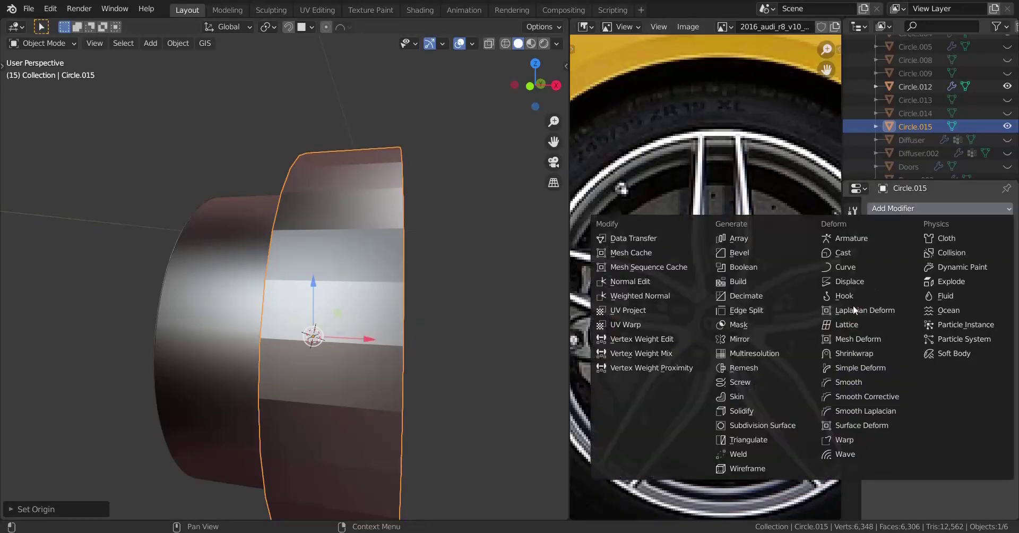
pyautogui.click(742, 340)
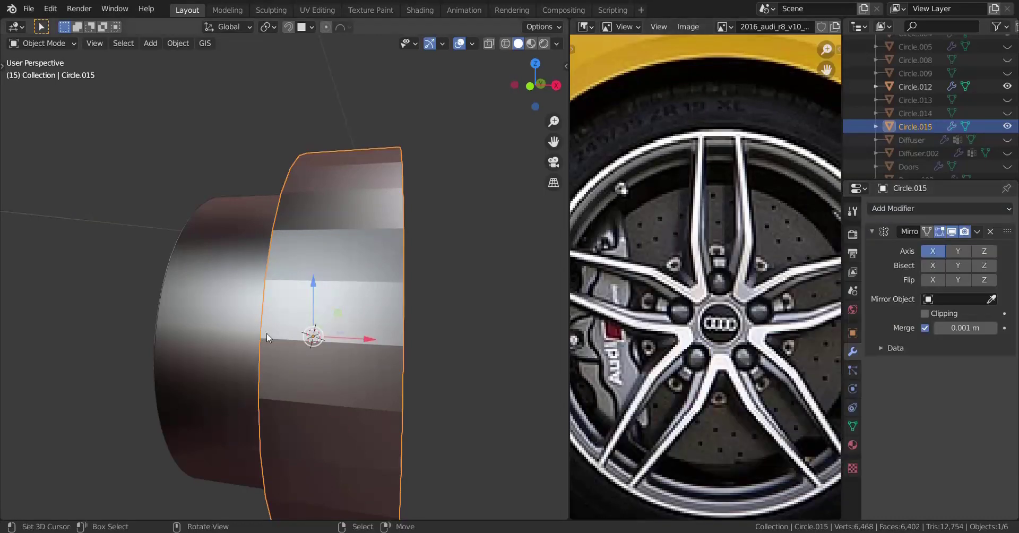
pyautogui.click(930, 253)
# Step: Apply the tyre's rotation and scale, and set the Mirror modifier to the X axis only
pyautogui.moveTo(385, 340); pyautogui.dragTo(454, 319, button='middle')
pyautogui.hotkey('ctrl', 'a')
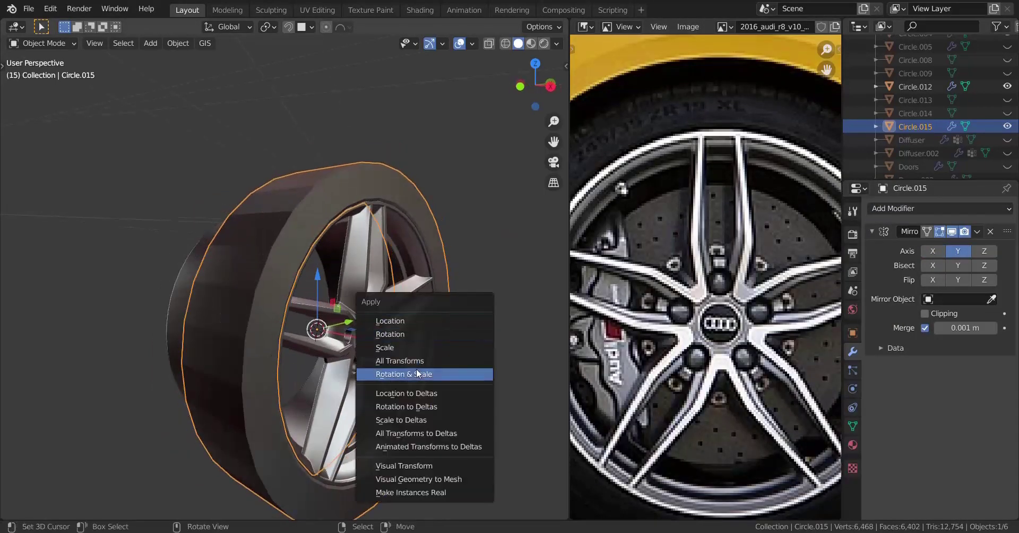
pyautogui.click(417, 374)
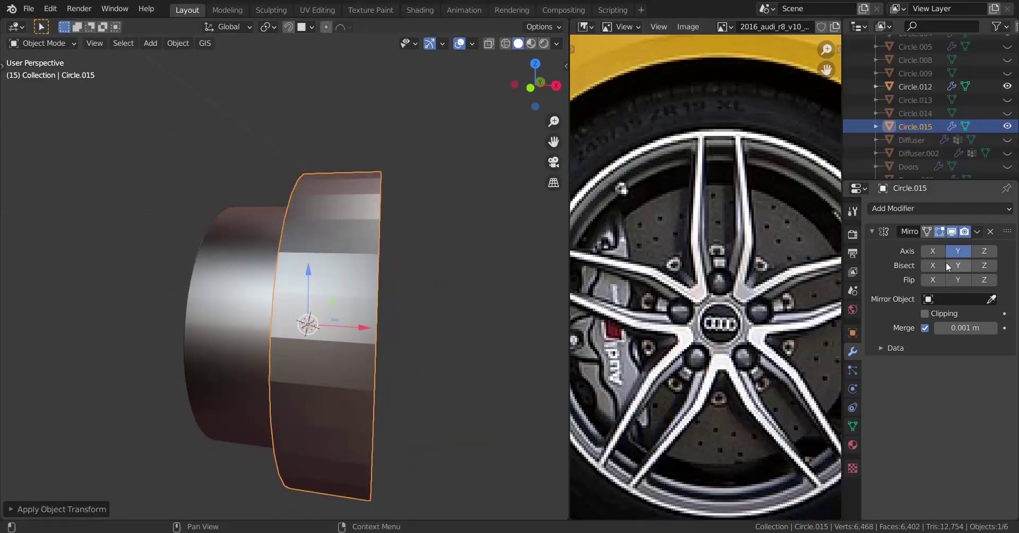
pyautogui.click(934, 252)
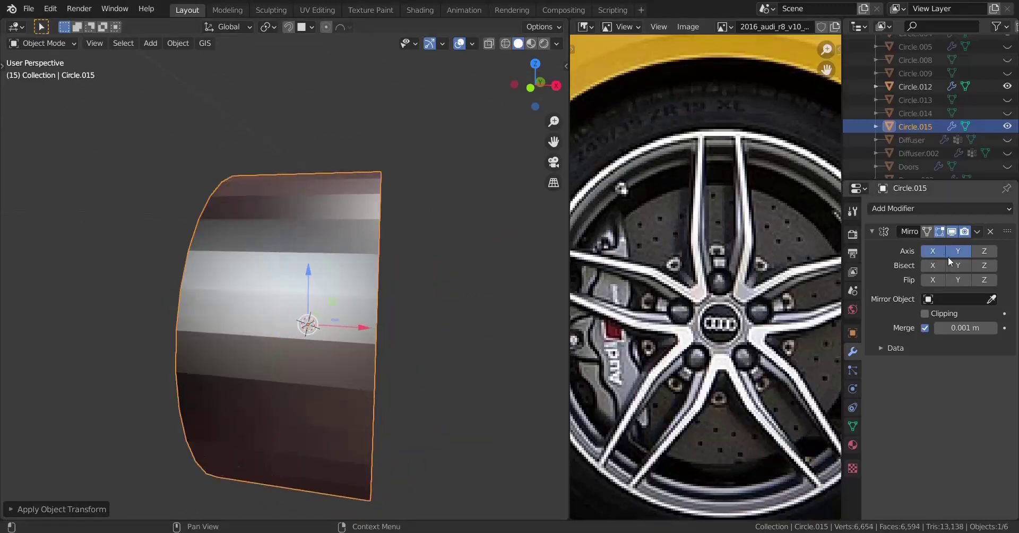
pyautogui.click(950, 259)
# Step: Move the tread's selected inner edge loop slightly inward along X
pyautogui.press('Tab')
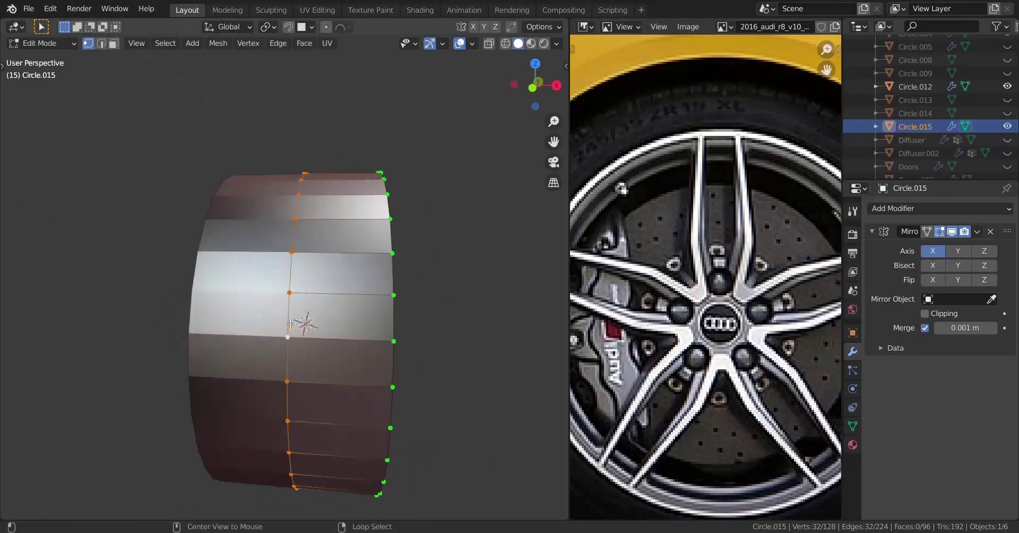
pyautogui.moveTo(361, 328); pyautogui.dragTo(251, 321, button='middle')
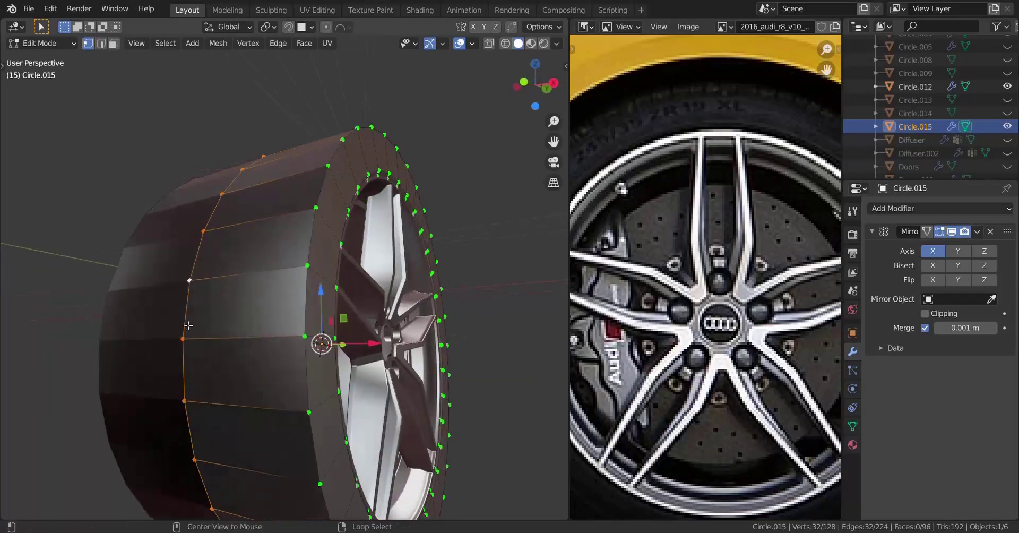
pyautogui.moveTo(188, 325); pyautogui.dragTo(239, 323, button='middle')
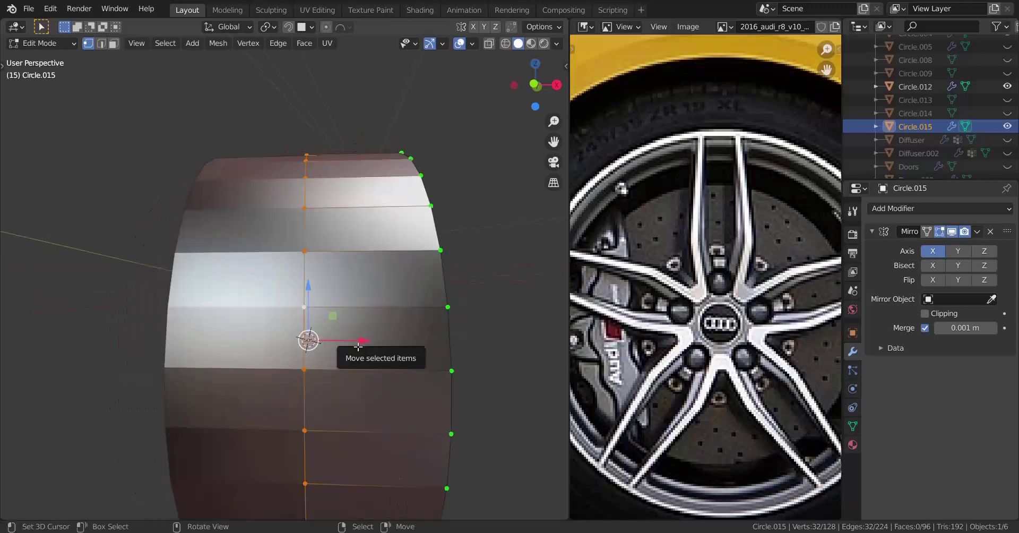
pyautogui.moveTo(352, 343); pyautogui.dragTo(254, 322)
# Step: Snap the 3D cursor to the moved inner tread loop and set the tyre's origin to the cursor
pyautogui.hotkey('shift', 's')
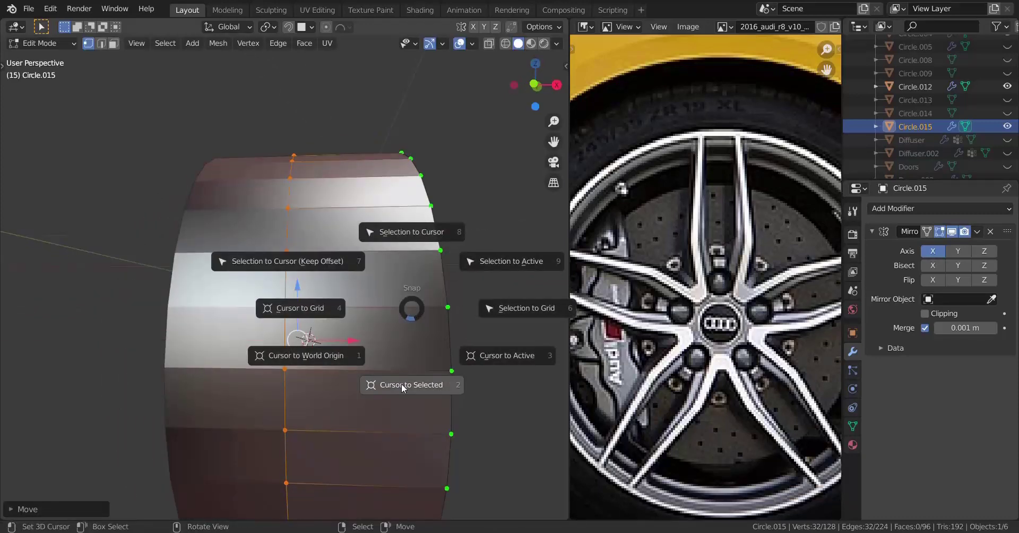
pyautogui.click(403, 386)
pyautogui.moveTo(369, 380)
pyautogui.mouseDown(button='middle')
pyautogui.moveTo(391, 397)
pyautogui.moveTo(446, 333)
pyautogui.moveTo(377, 350)
pyautogui.moveTo(378, 364)
pyautogui.moveTo(429, 370)
pyautogui.moveTo(359, 383)
pyautogui.mouseUp(button='middle')
pyautogui.press('Tab')
pyautogui.press('F3')
pyautogui.click(507, 367)
pyautogui.scroll(1, 384, 364)
# Step: Move the tread's inner edge loop slightly back outward toward the rim face
pyautogui.press('Tab')
pyautogui.press('g')
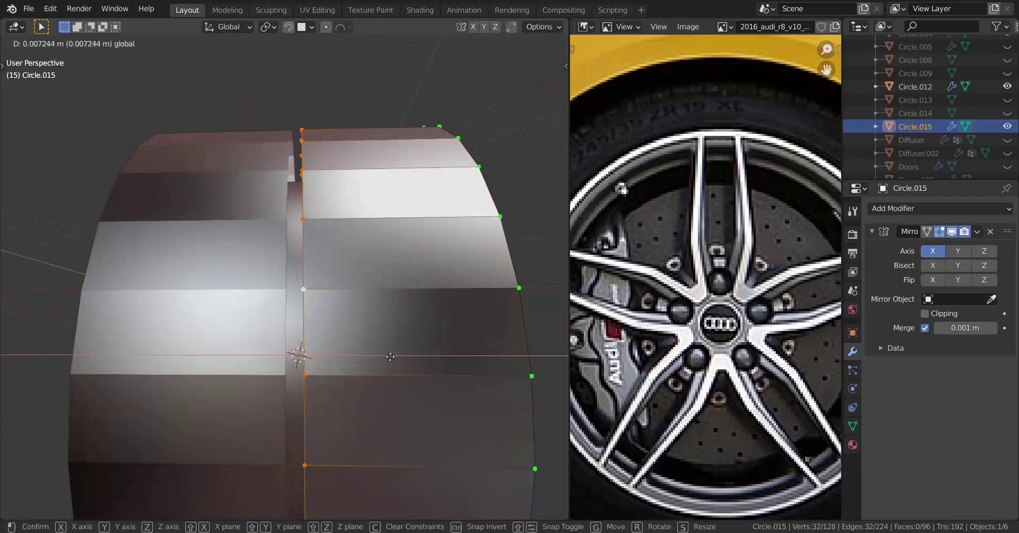
pyautogui.click(396, 354)
# Step: Re-snap the 3D cursor to the shifted inner loop and reset the tyre's origin there to close the mirror gap
pyautogui.hotkey('shift', 's')
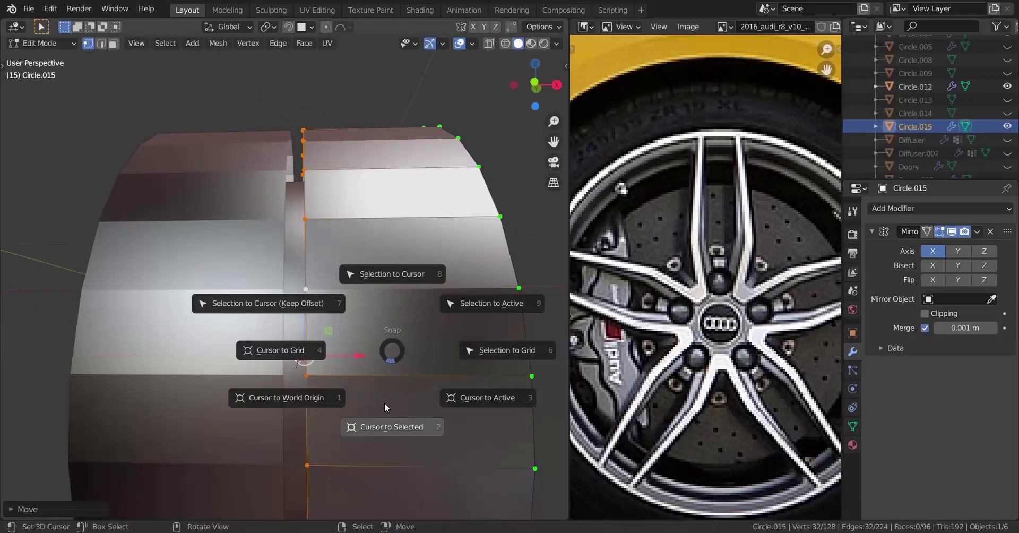
pyautogui.click(385, 403)
pyautogui.press('Tab')
pyautogui.press('F3')
pyautogui.press('Return')
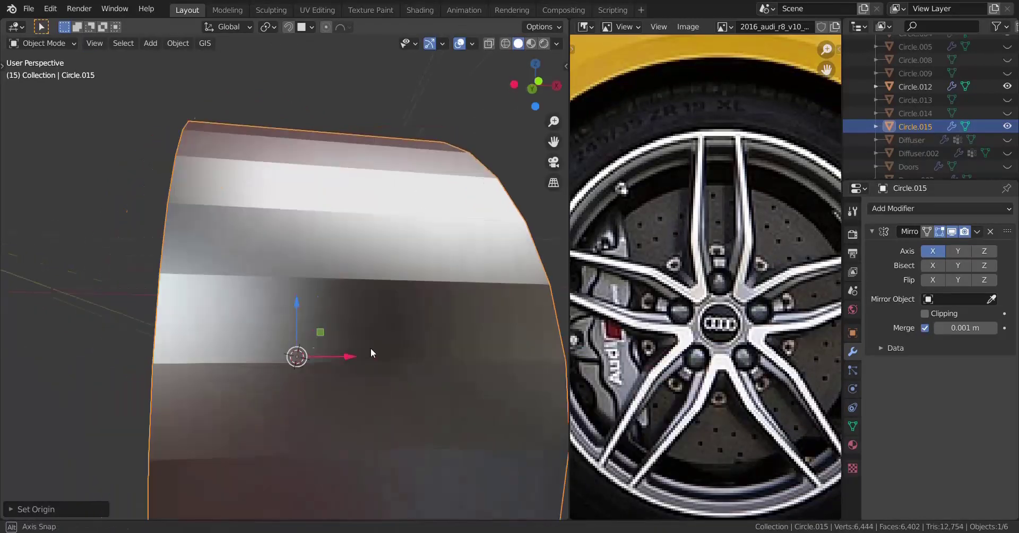
# Step: Add two evenly spaced edge loops around the tyre's sidewall with Loop Cut
pyautogui.moveTo(371, 349); pyautogui.dragTo(299, 402, button='middle')
pyautogui.press('Tab')
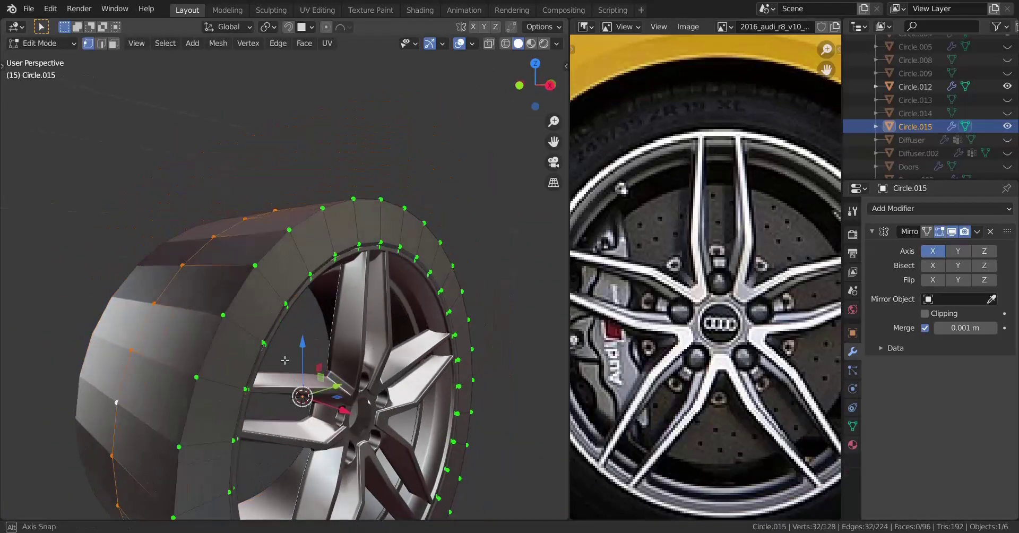
pyautogui.scroll(3, 365, 276)
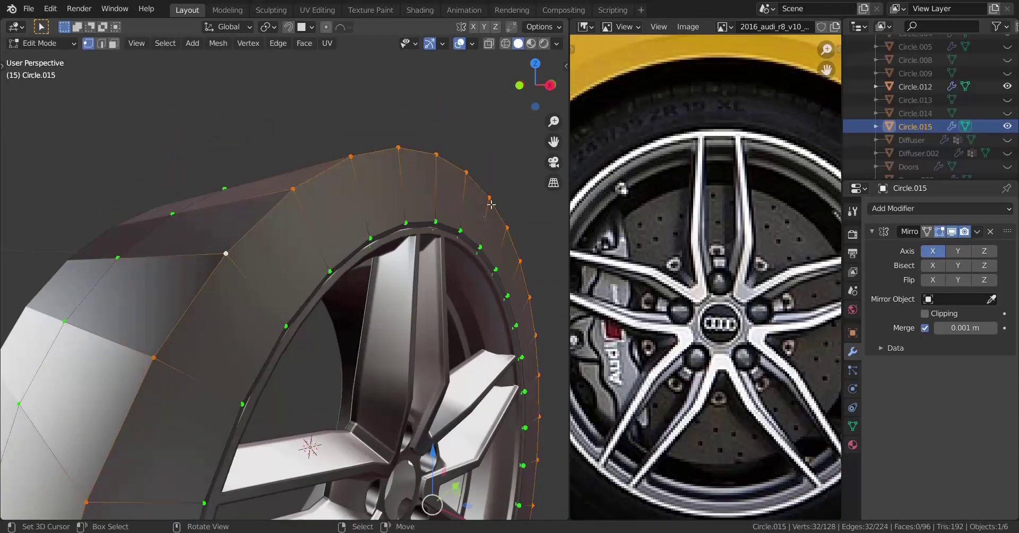
pyautogui.hotkey('ctrl', 'r')
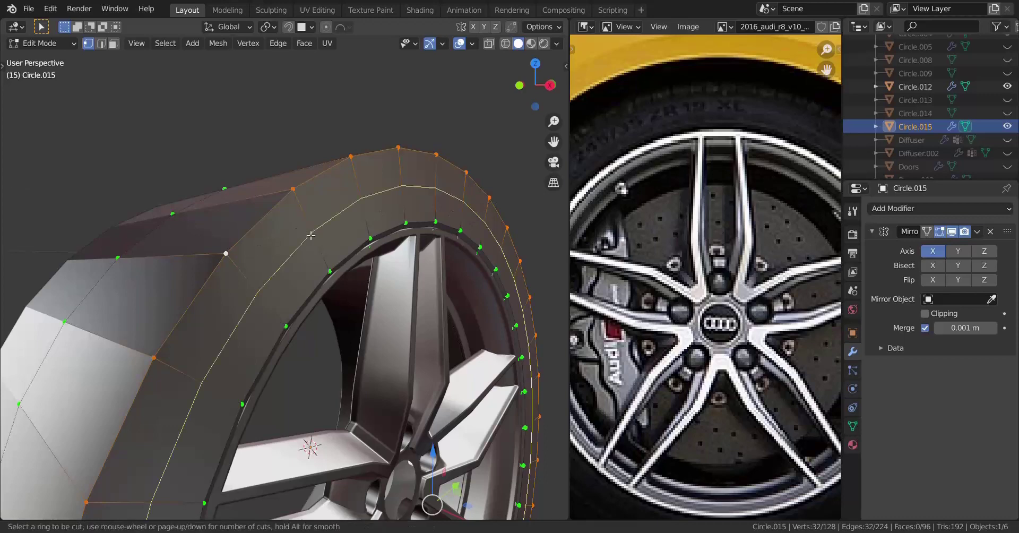
pyautogui.scroll(1, 311, 235)
pyautogui.click(310, 235)
# Step: Move the two new sidewall loops outward along X in two small moves to bulge the sidewall
pyautogui.moveTo(310, 235); pyautogui.dragTo(361, 263, button='middle')
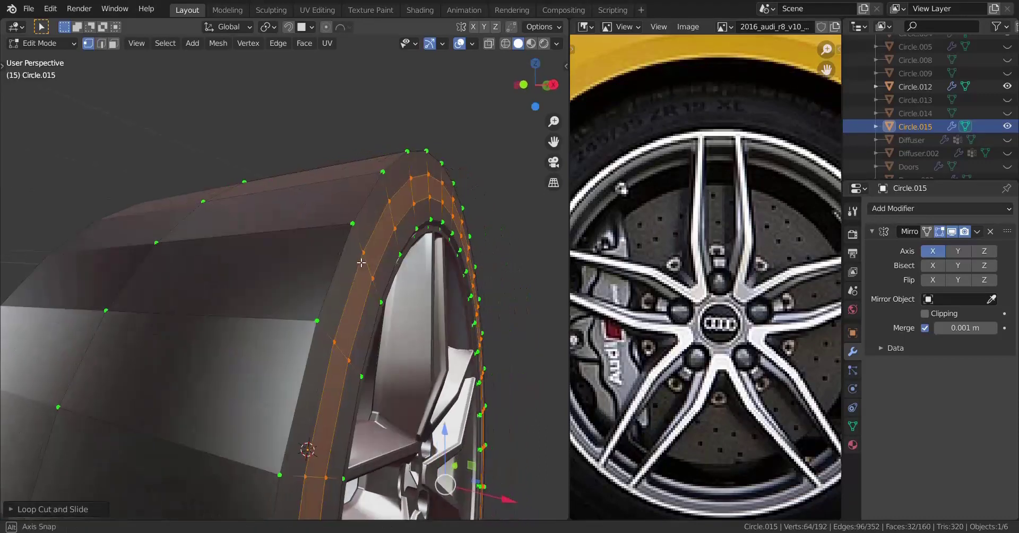
pyautogui.press('g')
pyautogui.press('x')
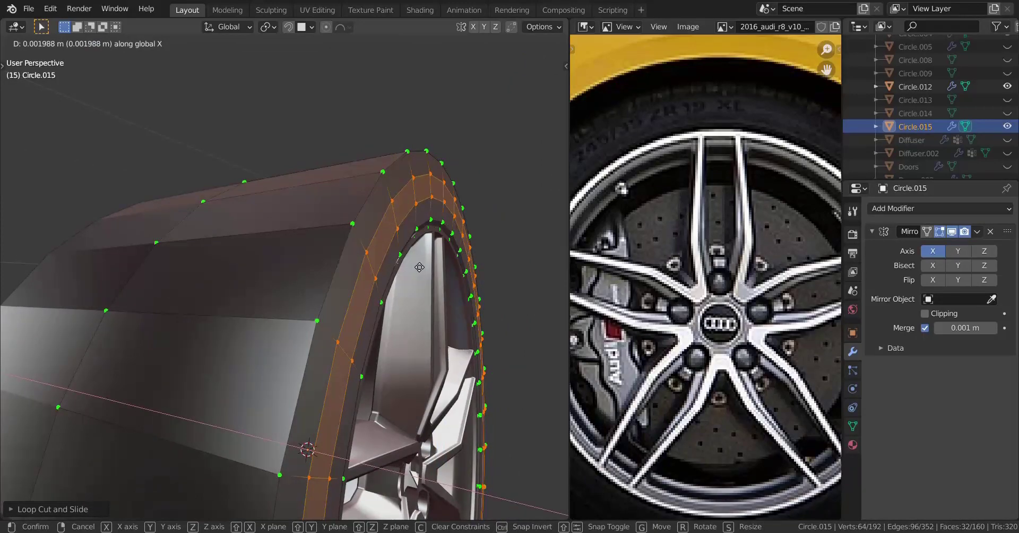
pyautogui.click(435, 263)
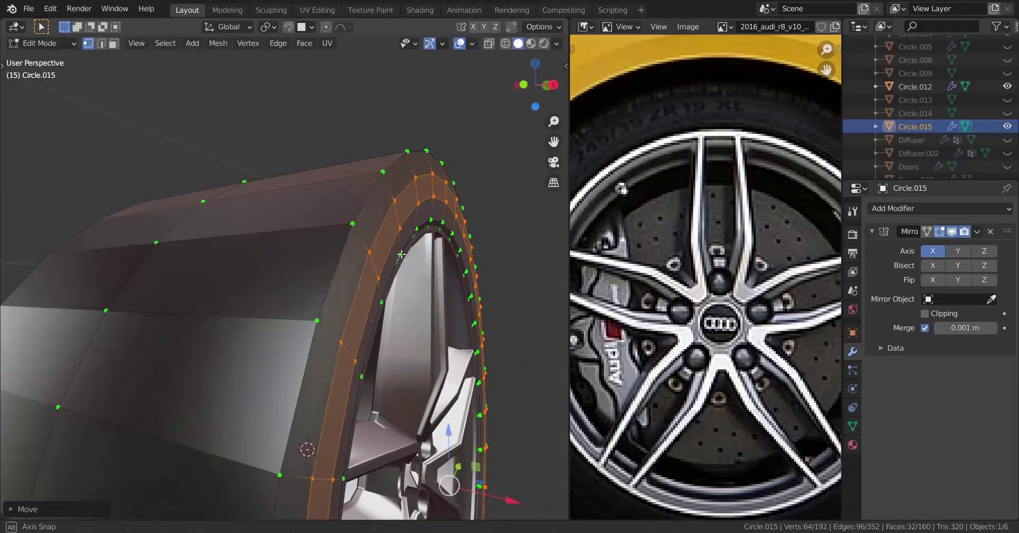
pyautogui.moveTo(434, 263); pyautogui.dragTo(210, 243, button='middle')
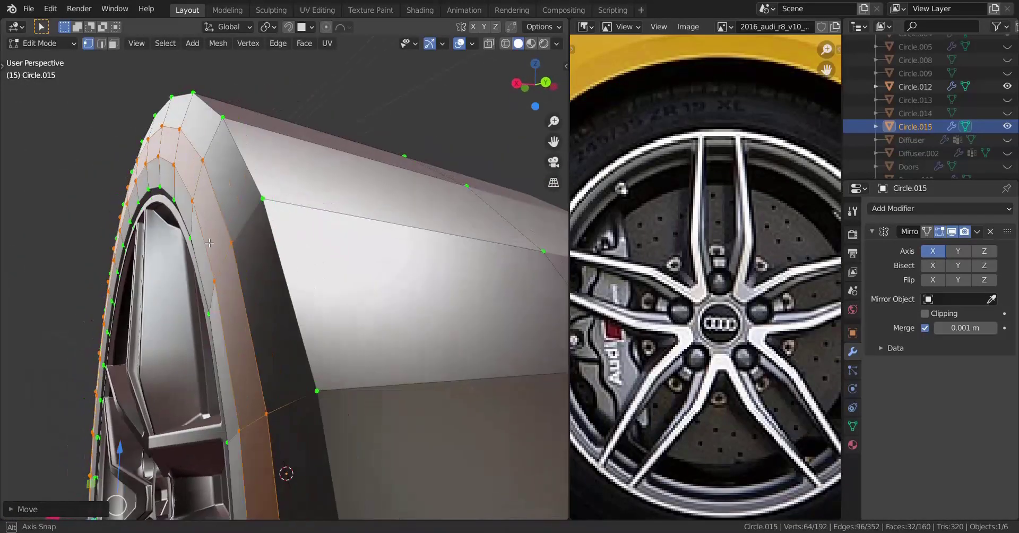
pyautogui.press('g')
pyautogui.press('x')
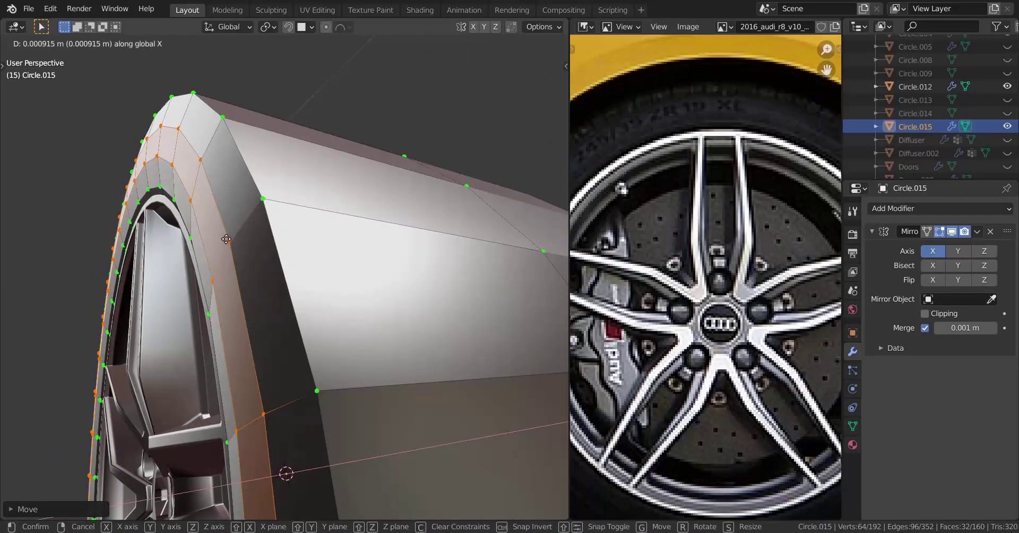
pyautogui.click(226, 240)
# Step: Bevel the tyre's outer shoulder edge loop with two segments and a width of about 0.02 m
pyautogui.moveTo(226, 239); pyautogui.dragTo(332, 242, button='middle')
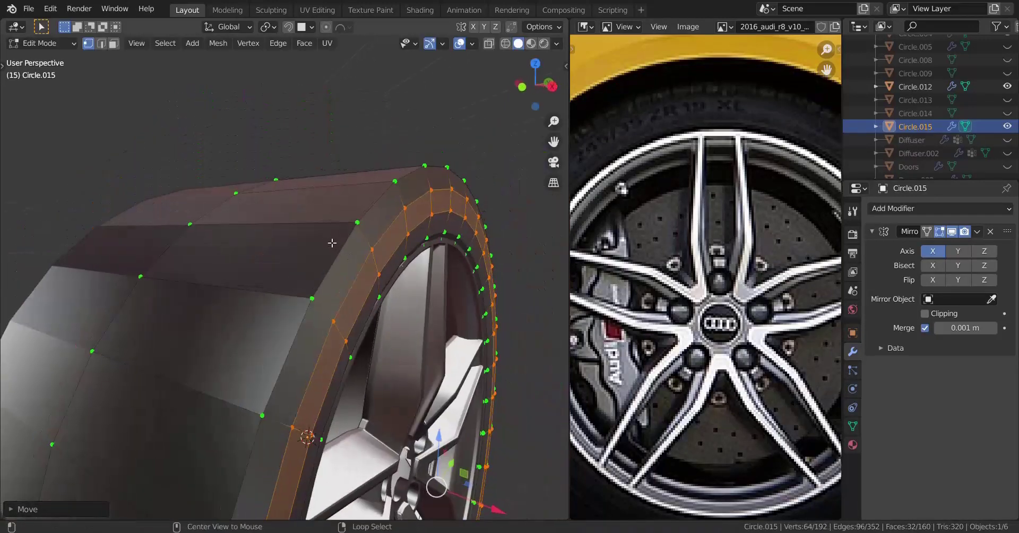
pyautogui.hotkey('ctrl', 'b')
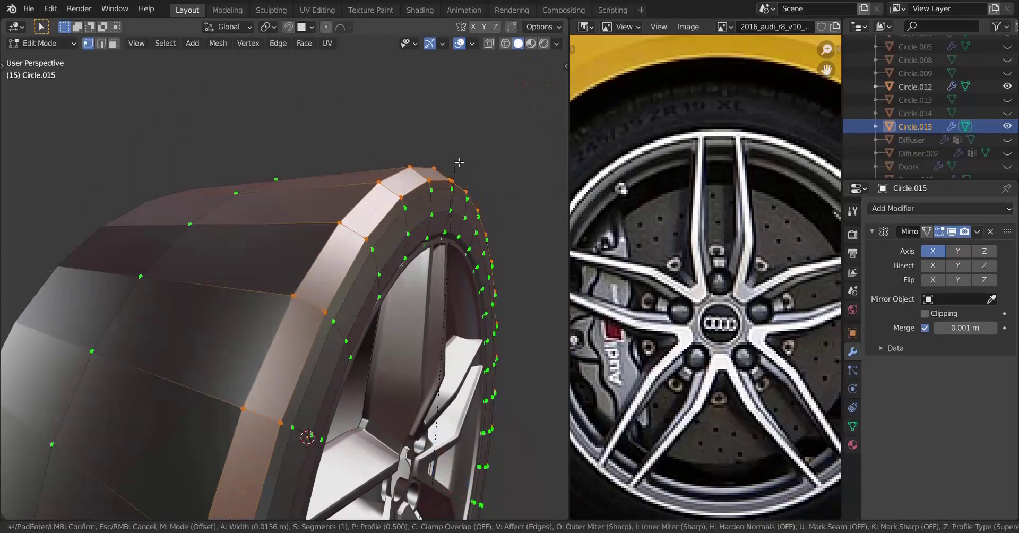
pyautogui.scroll(1, 462, 159)
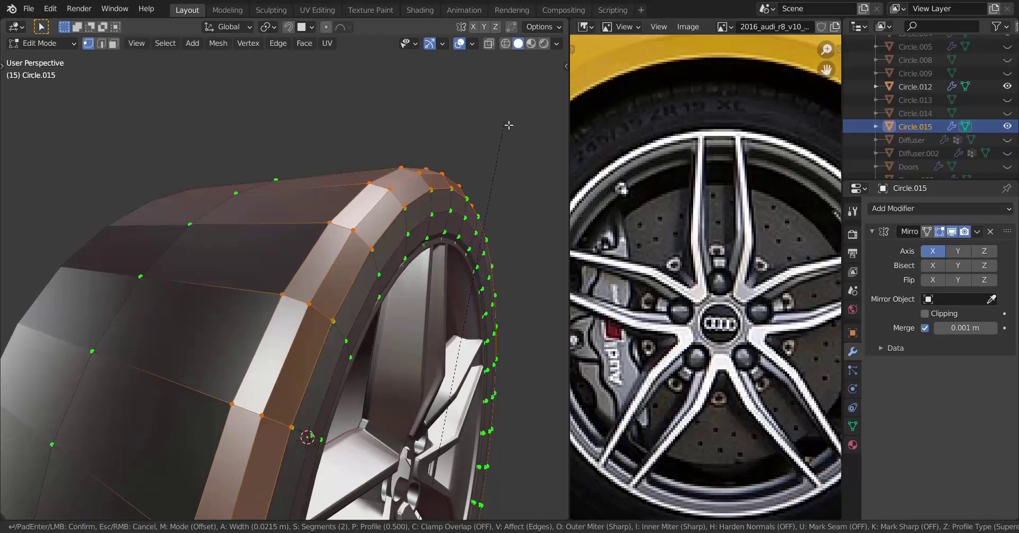
pyautogui.click(503, 129)
# Step: Dissolve the extra edge loop where the shoulder bevel meets the sidewall
pyautogui.scroll(-2, 446, 228)
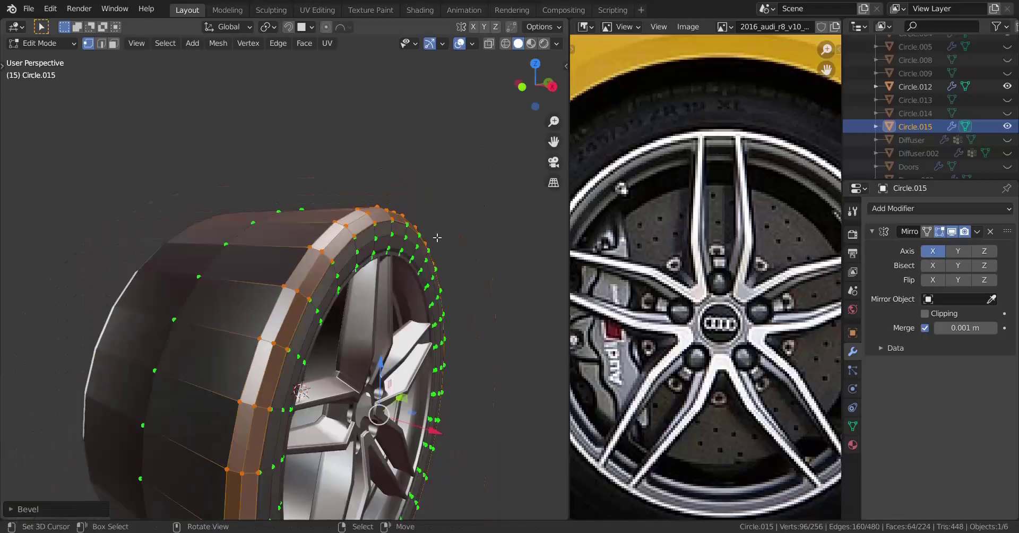
pyautogui.moveTo(439, 236); pyautogui.dragTo(302, 238, button='middle')
pyautogui.press('Tab')
pyautogui.press('Tab')
pyautogui.scroll(5, 302, 238)
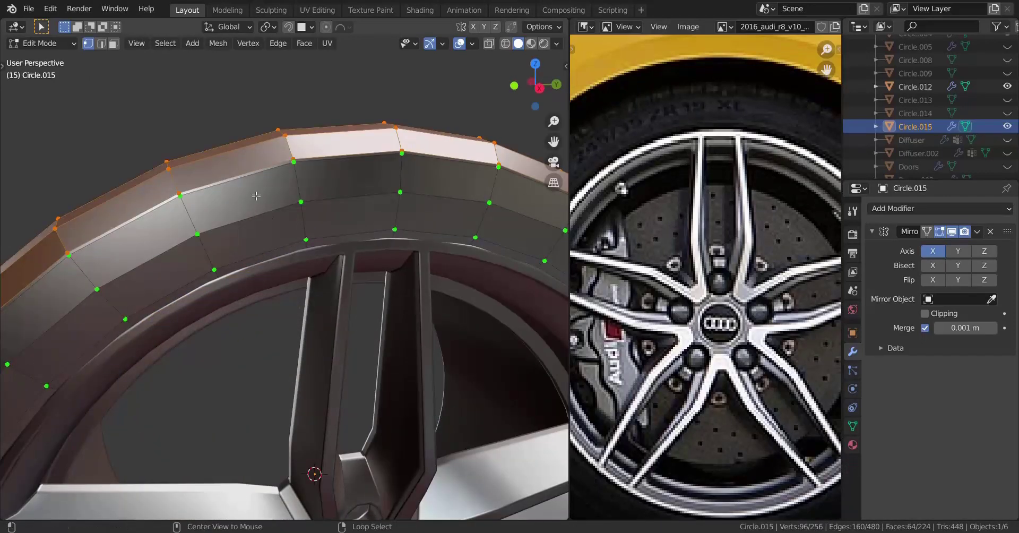
pyautogui.keyDown('alt'); pyautogui.click(253, 189); pyautogui.keyUp('alt')
pyautogui.press('x')
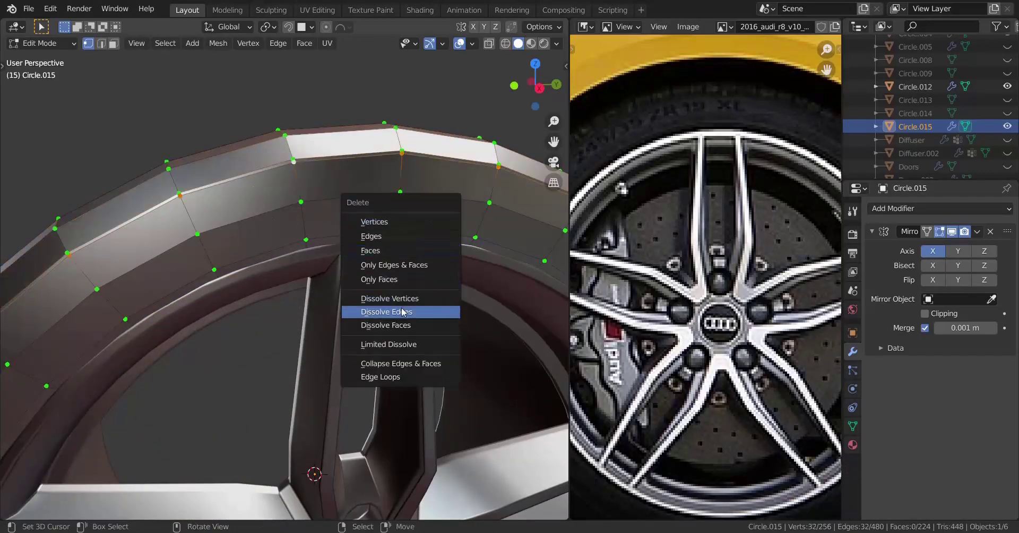
pyautogui.click(403, 306)
# Step: Move the remaining middle sidewall loop slightly outward along X and leave Edit Mode
pyautogui.keyDown('alt'); pyautogui.rightClick(360, 195); pyautogui.keyUp('alt')
pyautogui.press('x')
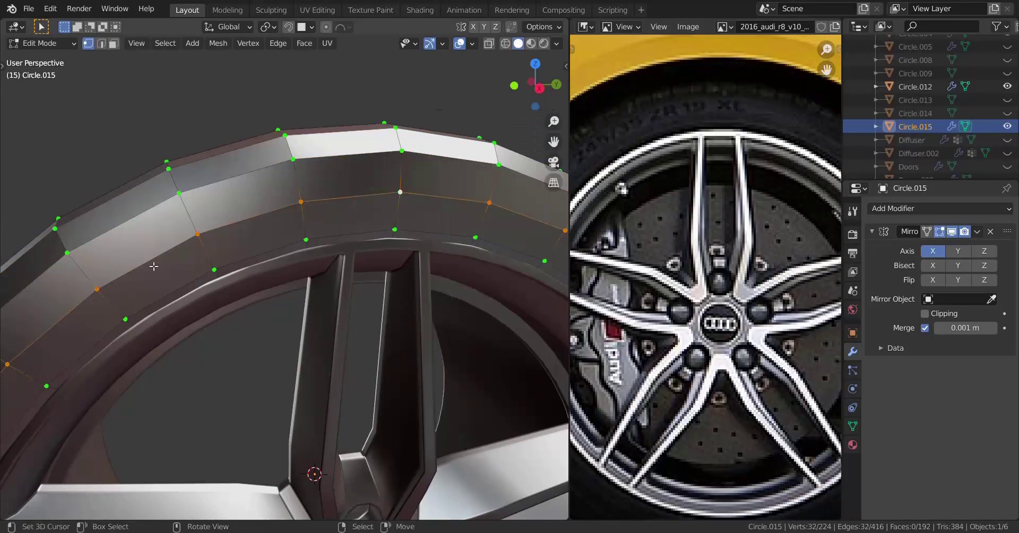
pyautogui.scroll(-3, 318, 280)
pyautogui.moveTo(321, 281); pyautogui.dragTo(425, 400, button='middle')
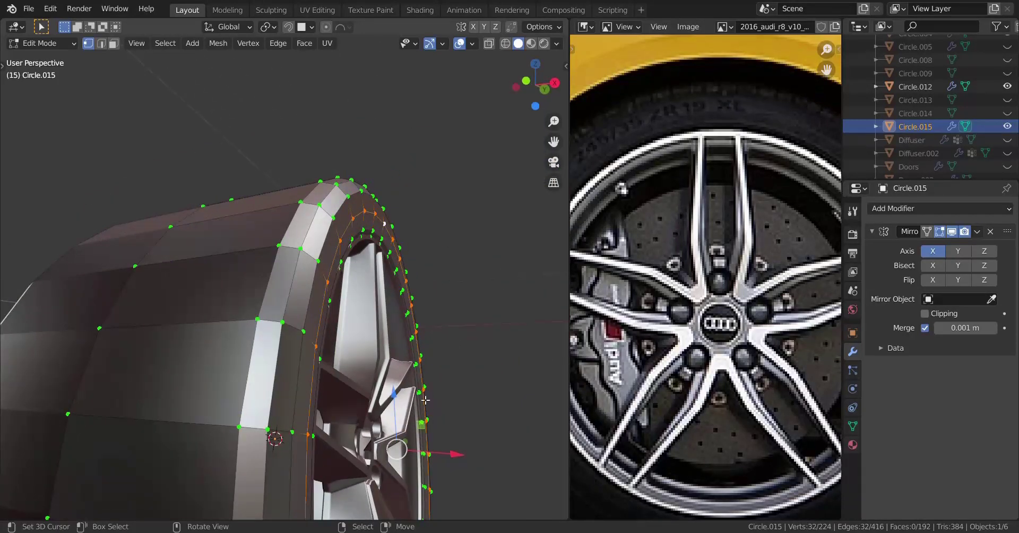
pyautogui.moveTo(440, 454); pyautogui.dragTo(468, 449)
pyautogui.press('Tab')
# Step: Apply smooth shading to the tyre object
pyautogui.moveTo(382, 382); pyautogui.dragTo(287, 352, button='middle')
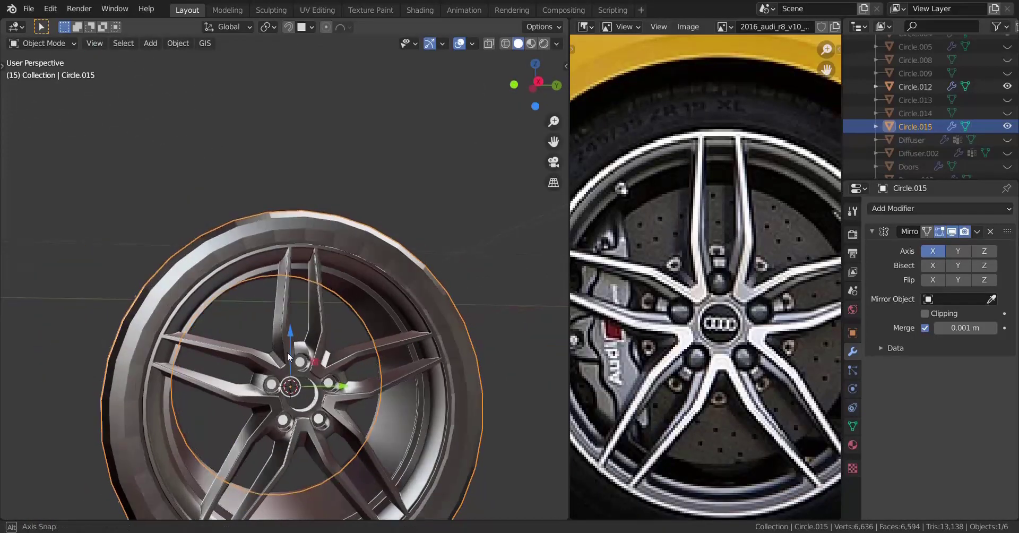
pyautogui.click(191, 43)
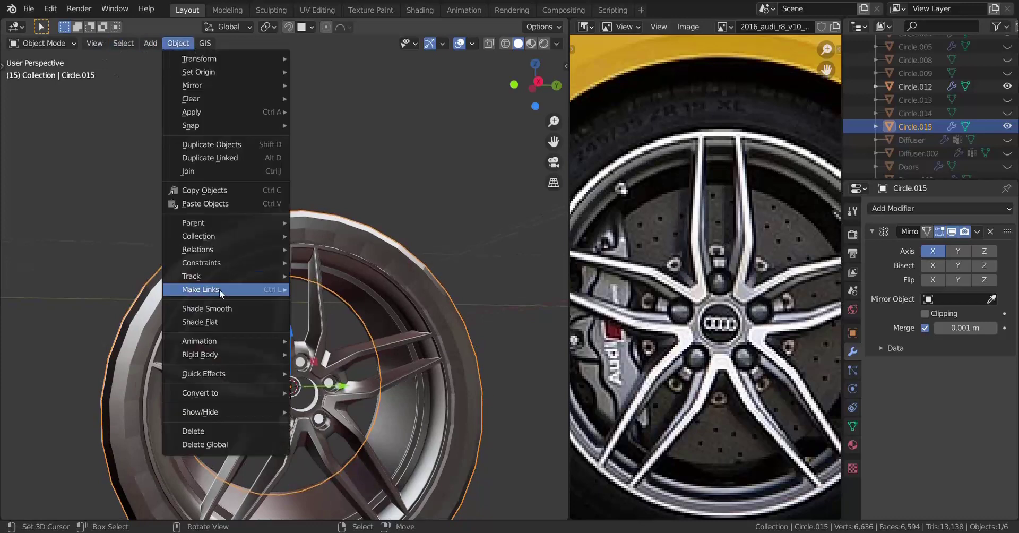
pyautogui.click(219, 305)
pyautogui.moveTo(219, 305)
pyautogui.mouseDown(button='middle')
pyautogui.moveTo(284, 320)
pyautogui.moveTo(277, 307)
pyautogui.moveTo(193, 290)
pyautogui.moveTo(247, 247)
pyautogui.moveTo(190, 253)
pyautogui.moveTo(280, 336)
pyautogui.moveTo(318, 309)
pyautogui.moveTo(438, 295)
pyautogui.moveTo(336, 311)
pyautogui.moveTo(372, 321)
pyautogui.mouseUp(button='middle')
pyautogui.click(277, 307)
pyautogui.click(439, 295)
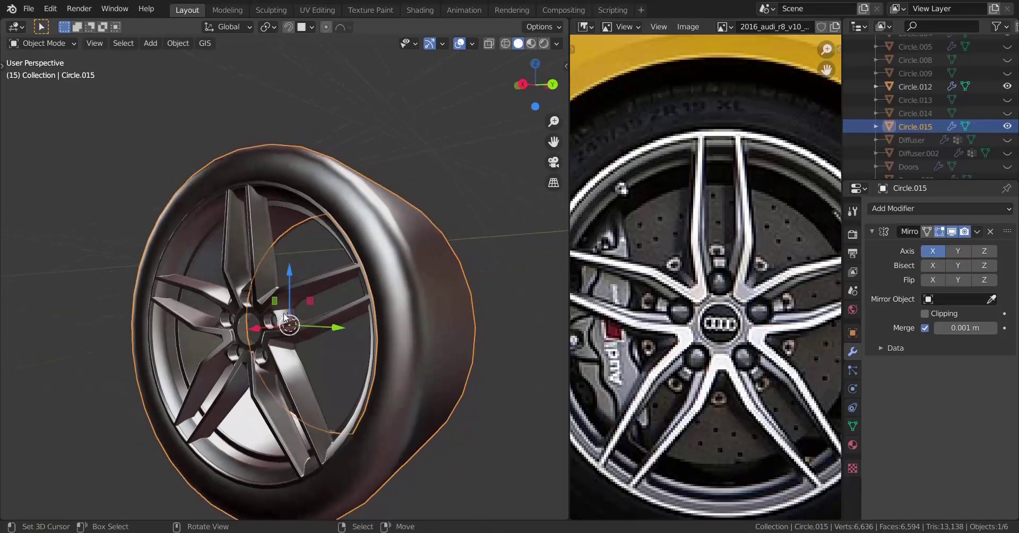
pyautogui.moveTo(286, 317); pyautogui.dragTo(317, 319, button='middle')
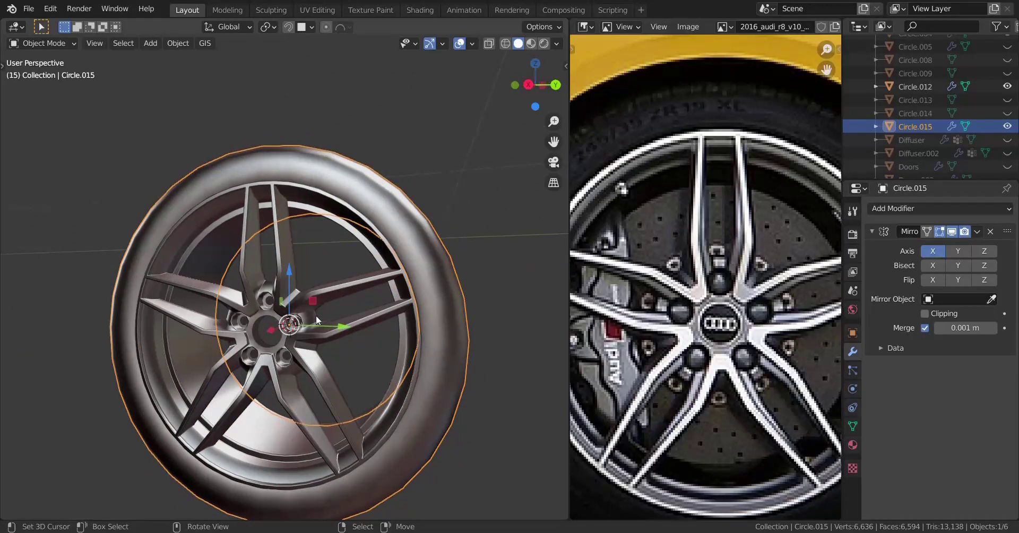
# Step: Add a mesh circle at the wheel's centre in the right view
pyautogui.press('KP_3')
pyautogui.scroll(1, 340, 321)
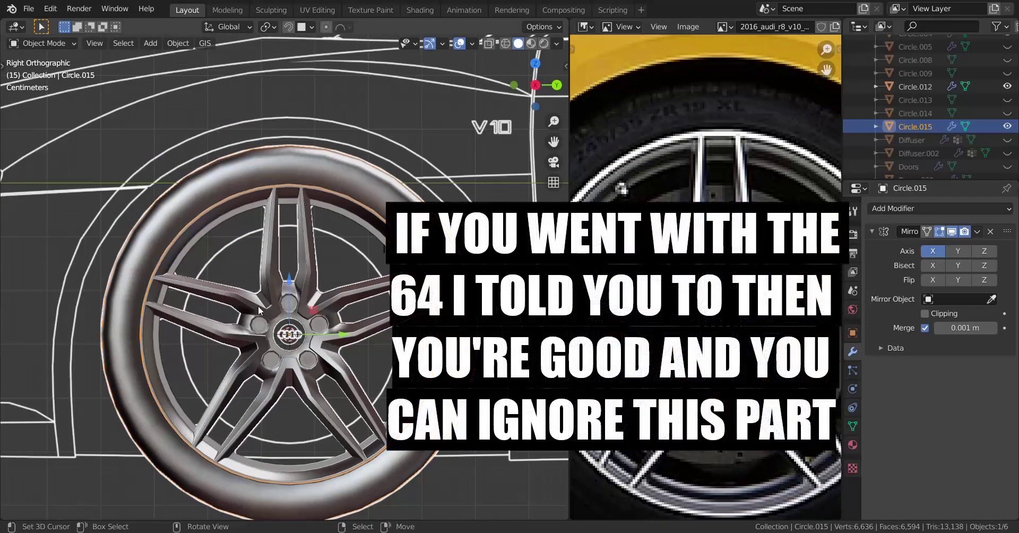
pyautogui.hotkey('shift', 'a')
pyautogui.moveTo(272, 264)
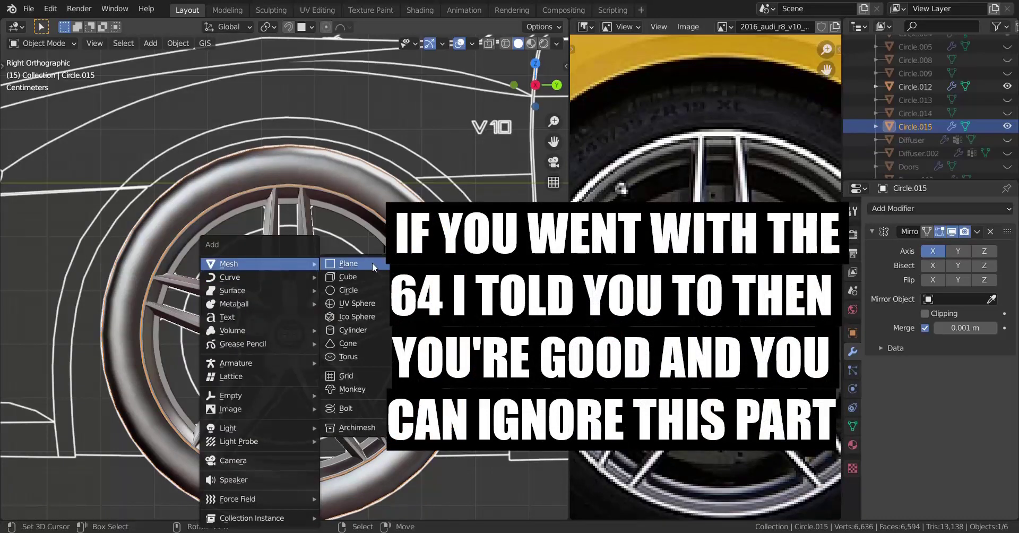
pyautogui.click(367, 287)
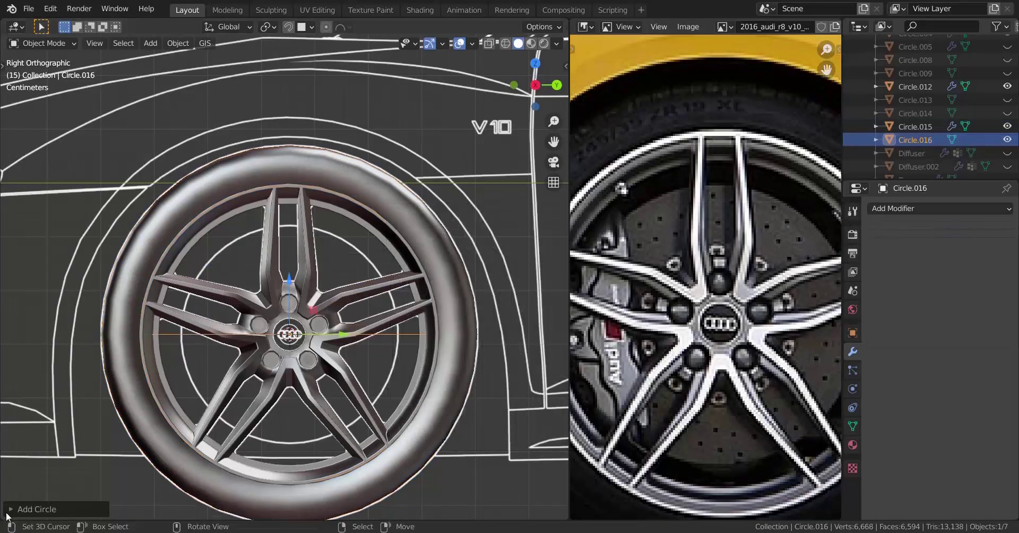
# Step: Delete the separate circle object and enter Edit Mode on the tyre object
pyautogui.press('x')
pyautogui.click(448, 226)
pyautogui.click(438, 285)
pyautogui.press('Tab')
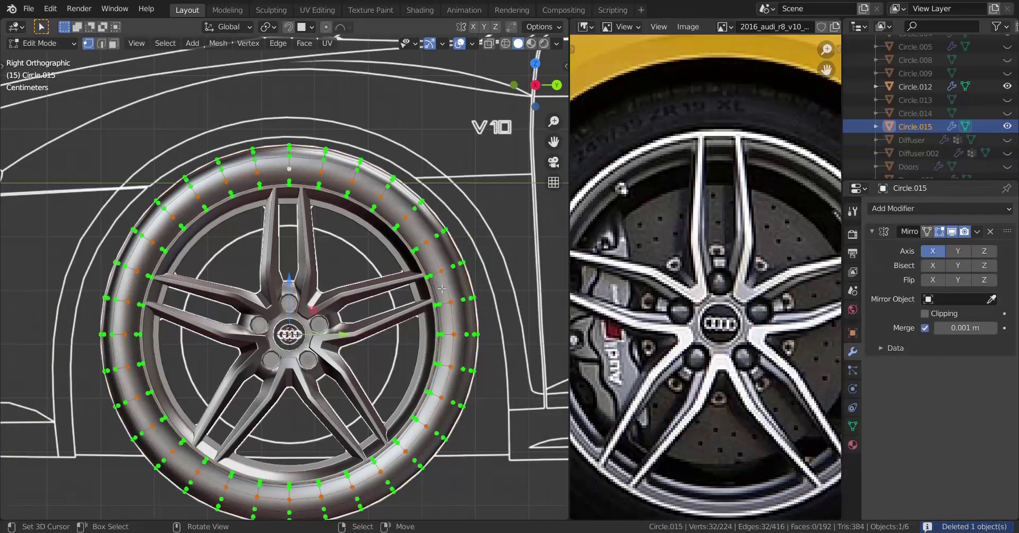
# Step: Add a circle within the tyre mesh, rotated 90° on Y and with a radius of 0.381 m
pyautogui.hotkey('shift', 'a')
pyautogui.click(480, 232)
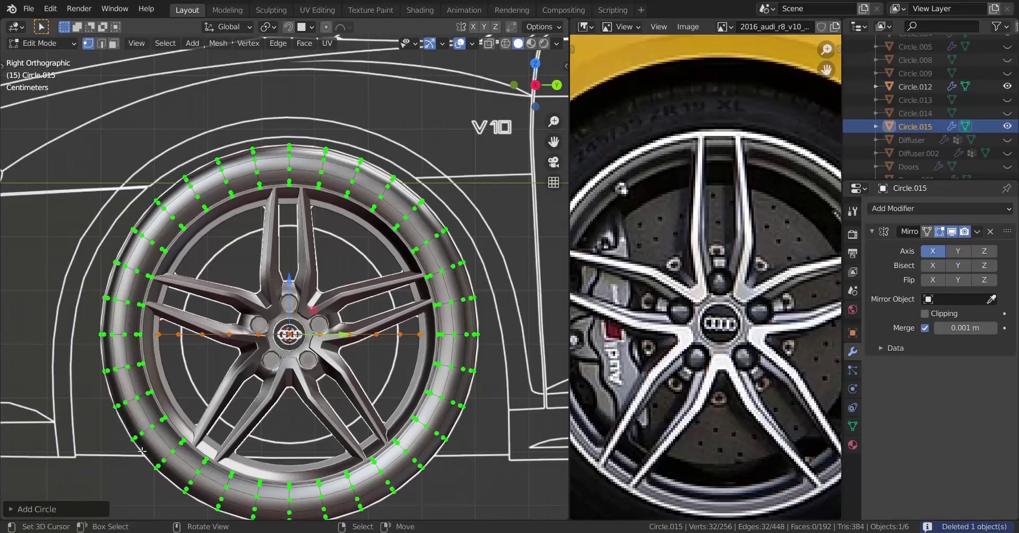
pyautogui.click(11, 510)
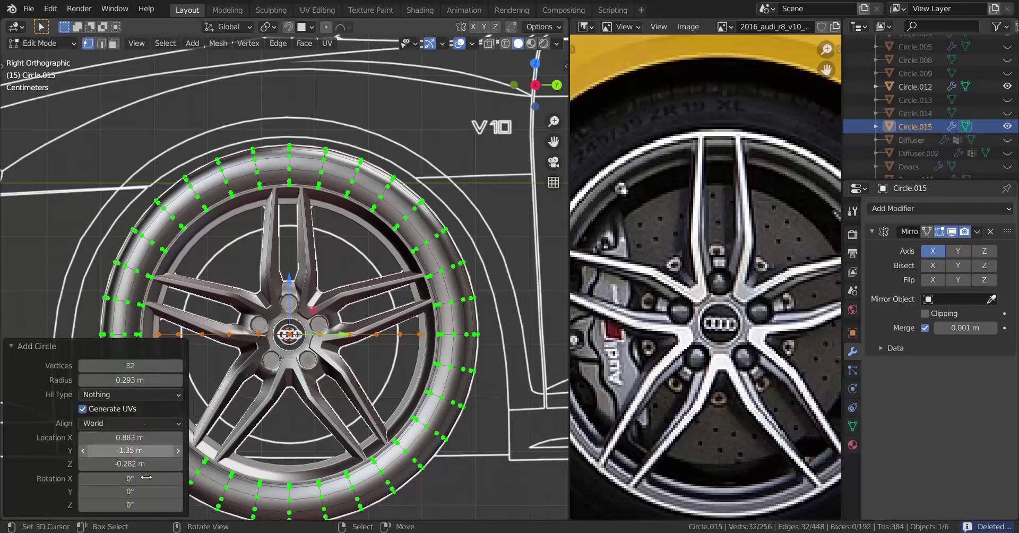
pyautogui.click(143, 492)
pyautogui.write('90')
pyautogui.press('Return')
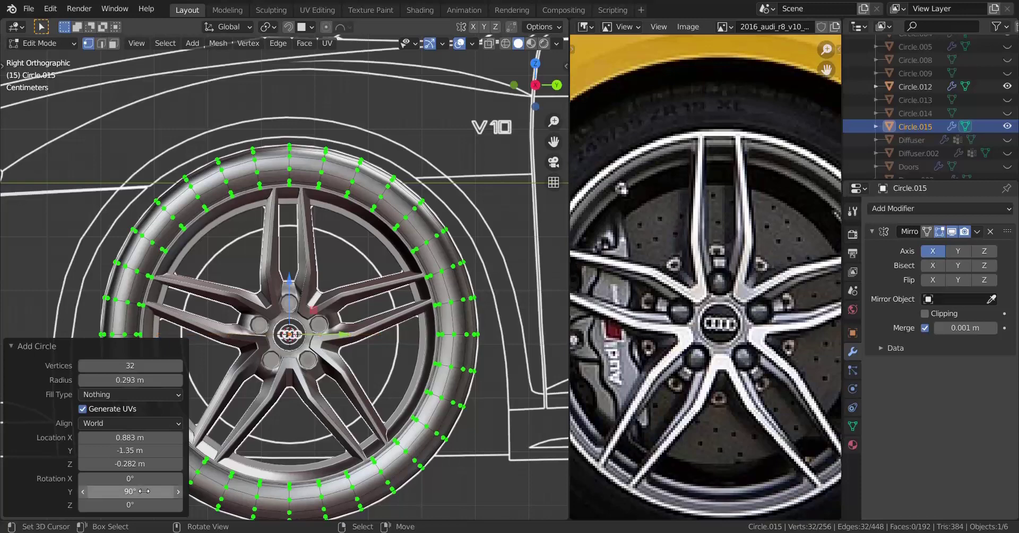
pyautogui.moveTo(127, 380); pyautogui.dragTo(175, 380)
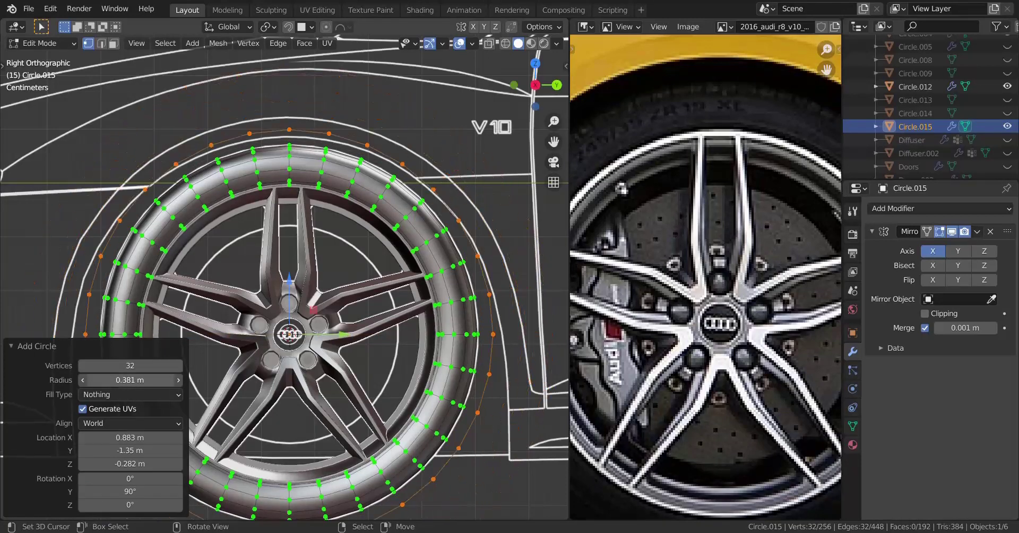
# Step: Set the new circle's vertex count to 64
pyautogui.click(13, 349)
pyautogui.press('b')
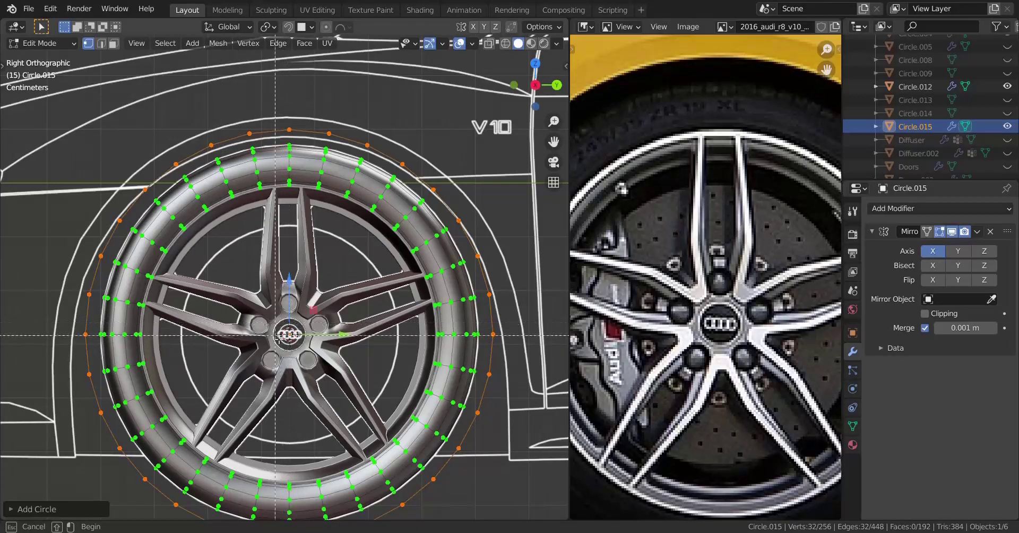
pyautogui.press('Escape')
pyautogui.click(19, 510)
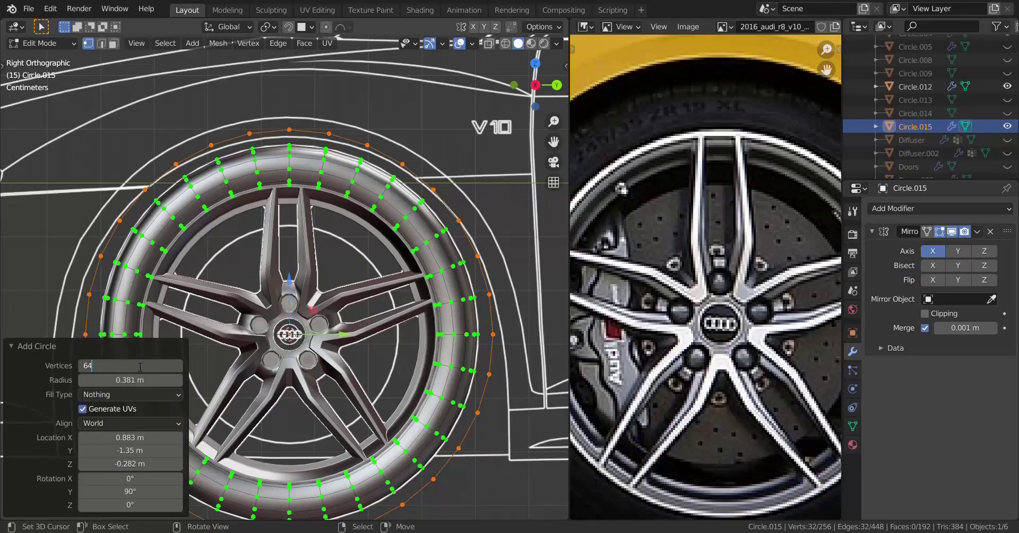
pyautogui.press('Return')
pyautogui.click(16, 350)
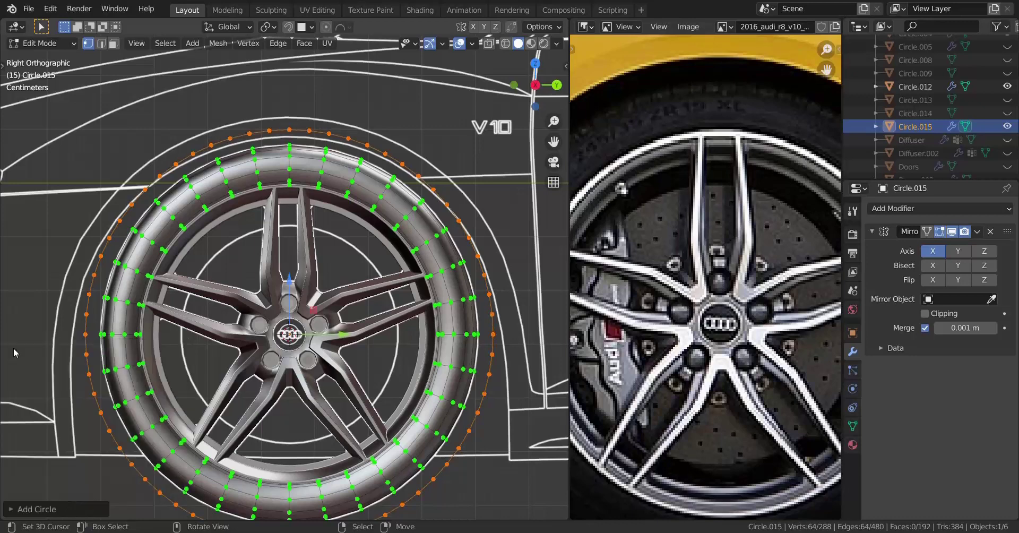
pyautogui.press('s')
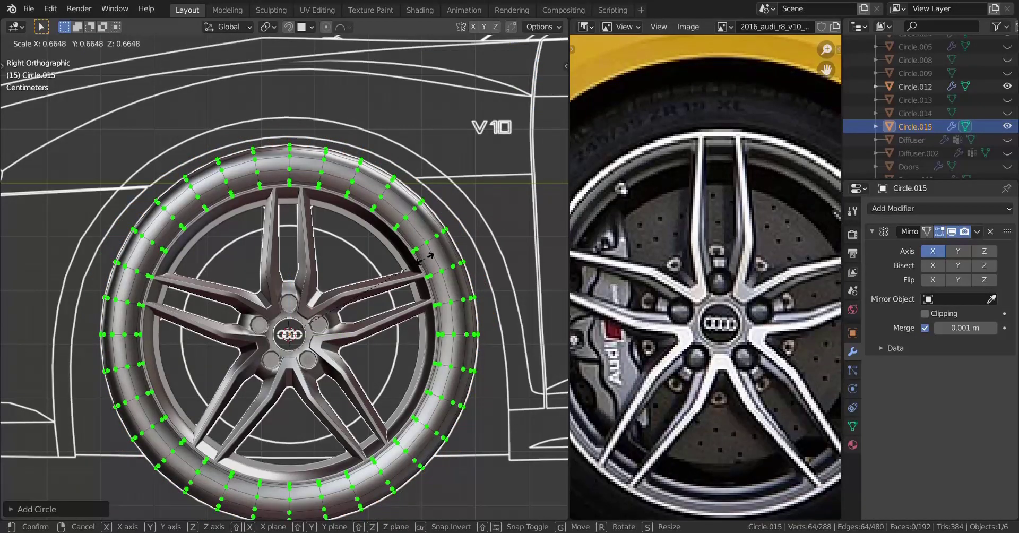
pyautogui.press('Escape')
pyautogui.press('b')
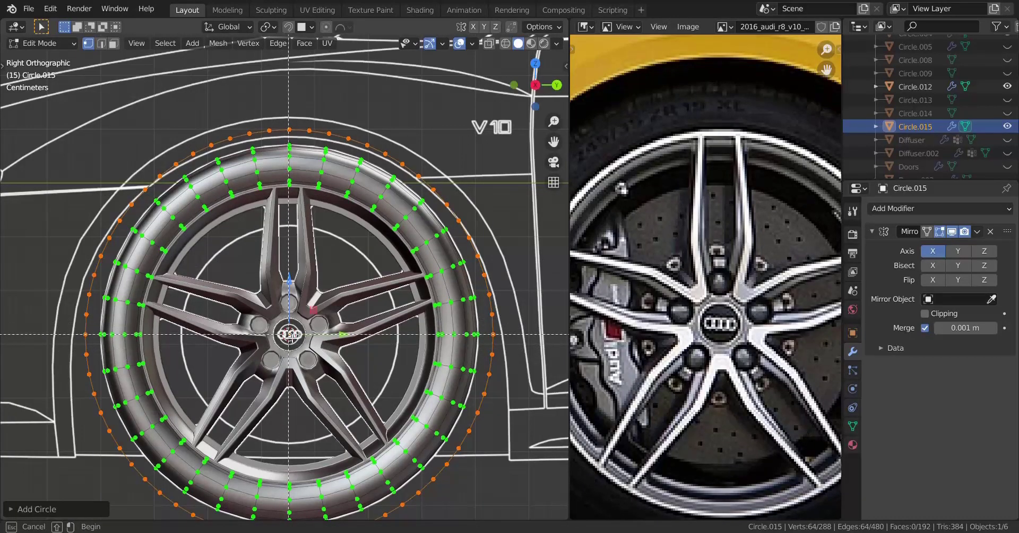
pyautogui.press('Escape')
pyautogui.moveTo(290, 334); pyautogui.dragTo(260, 245, button='middle')
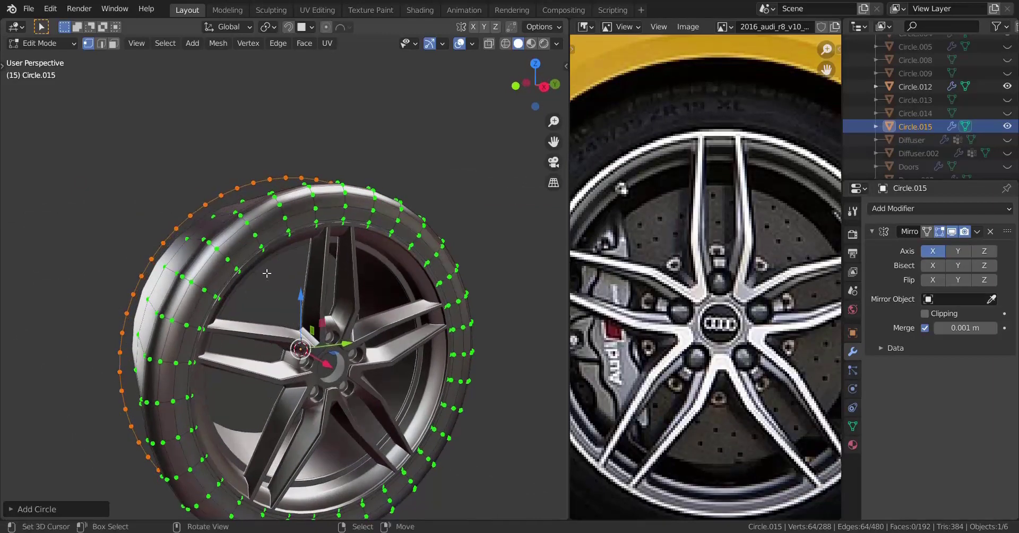
pyautogui.moveTo(266, 272); pyautogui.dragTo(289, 276, button='middle')
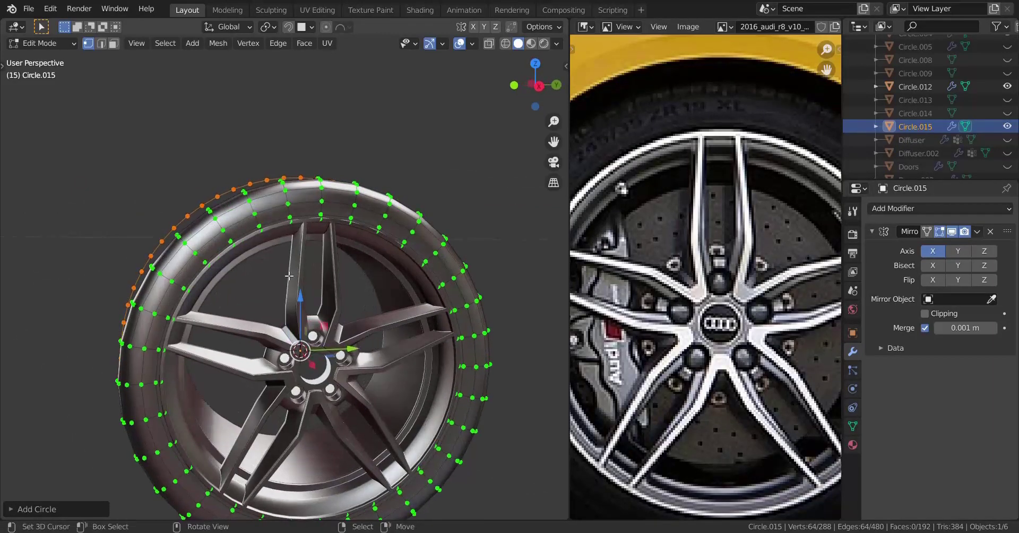